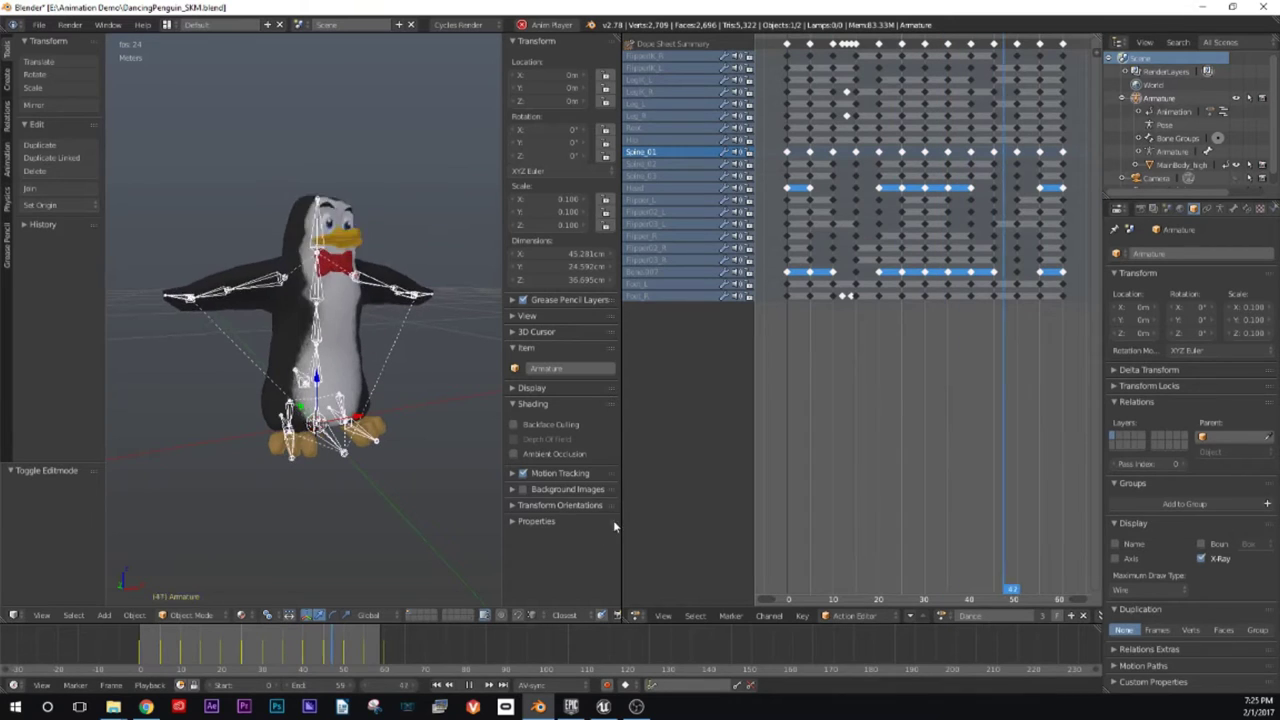
Step: Widen the 3D viewport beside the dope sheet and stop the dance animation playback
left_click_drag(620, 548, 898, 548)
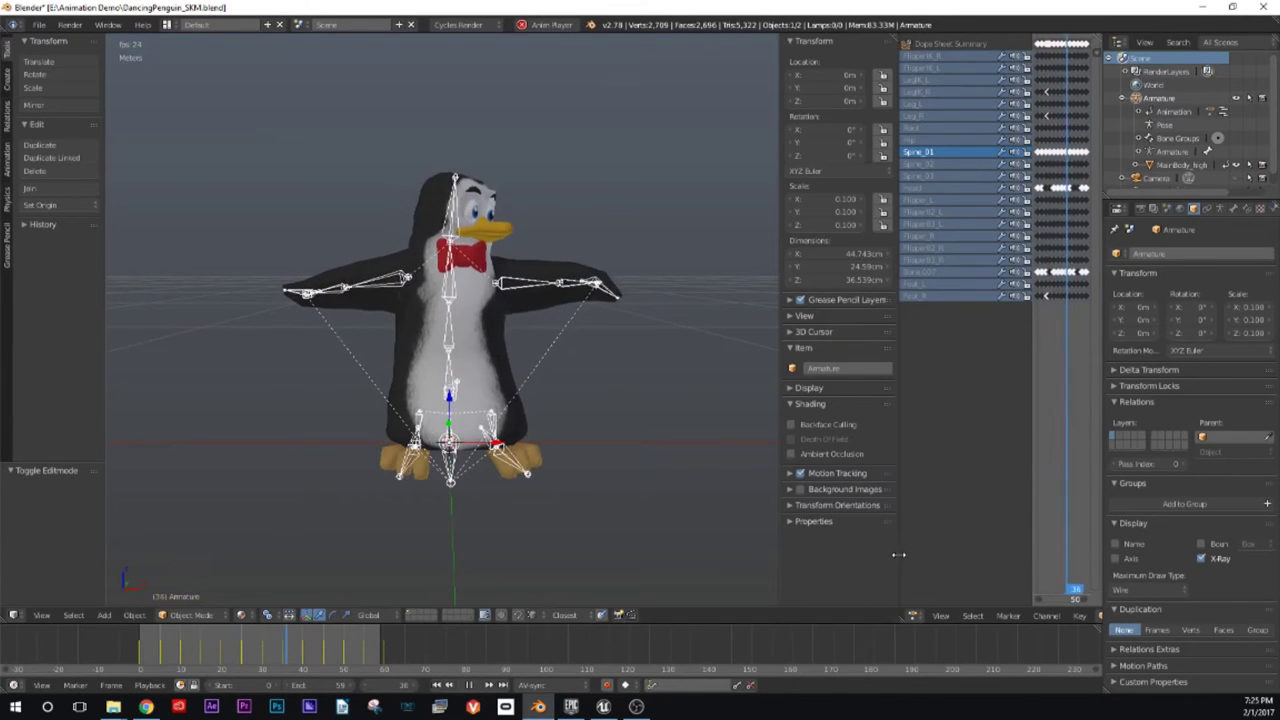
left_click_drag(898, 551, 703, 508)
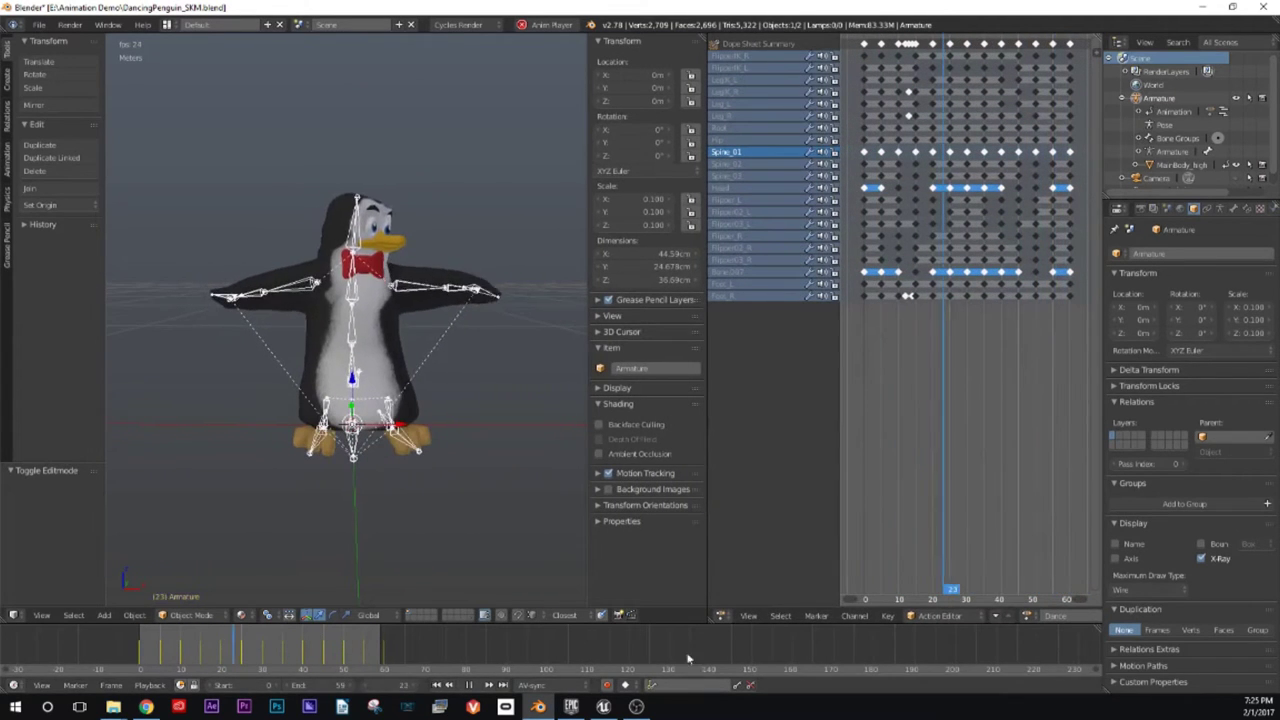
key("alt+a")
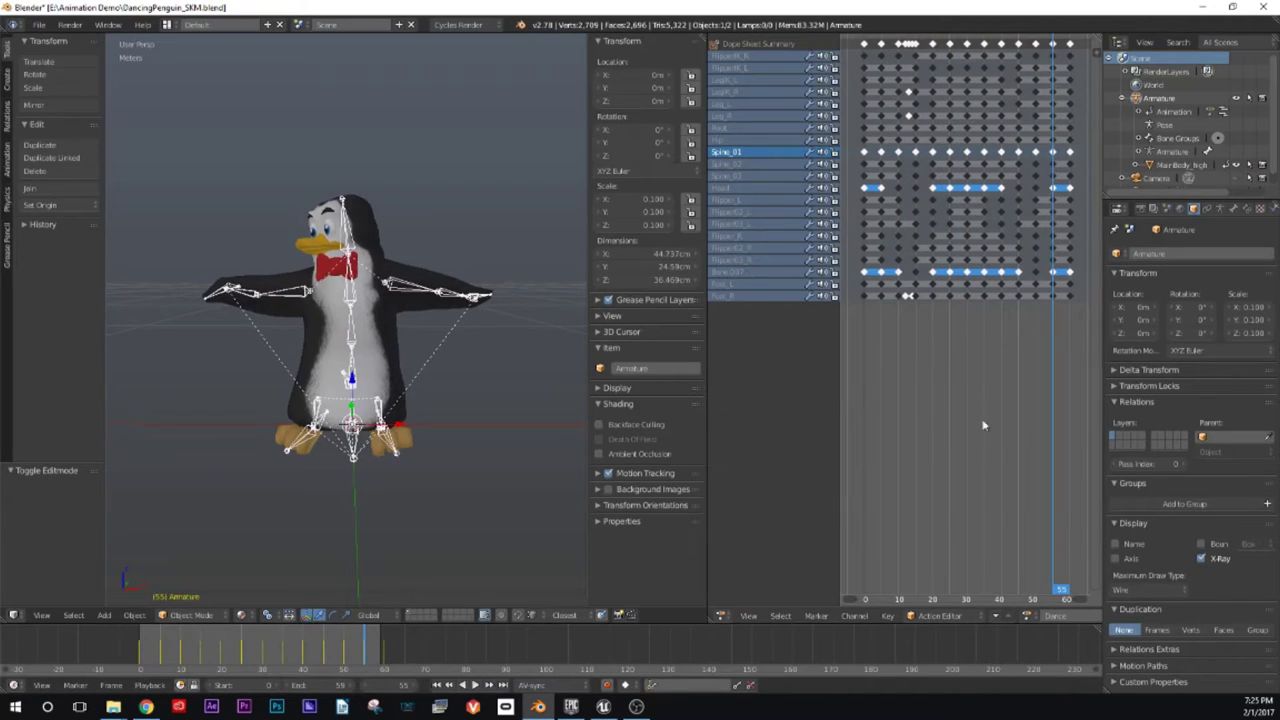
scroll(985, 425, "up", 15, "alt")
scroll(985, 425, "down", 15, "alt")
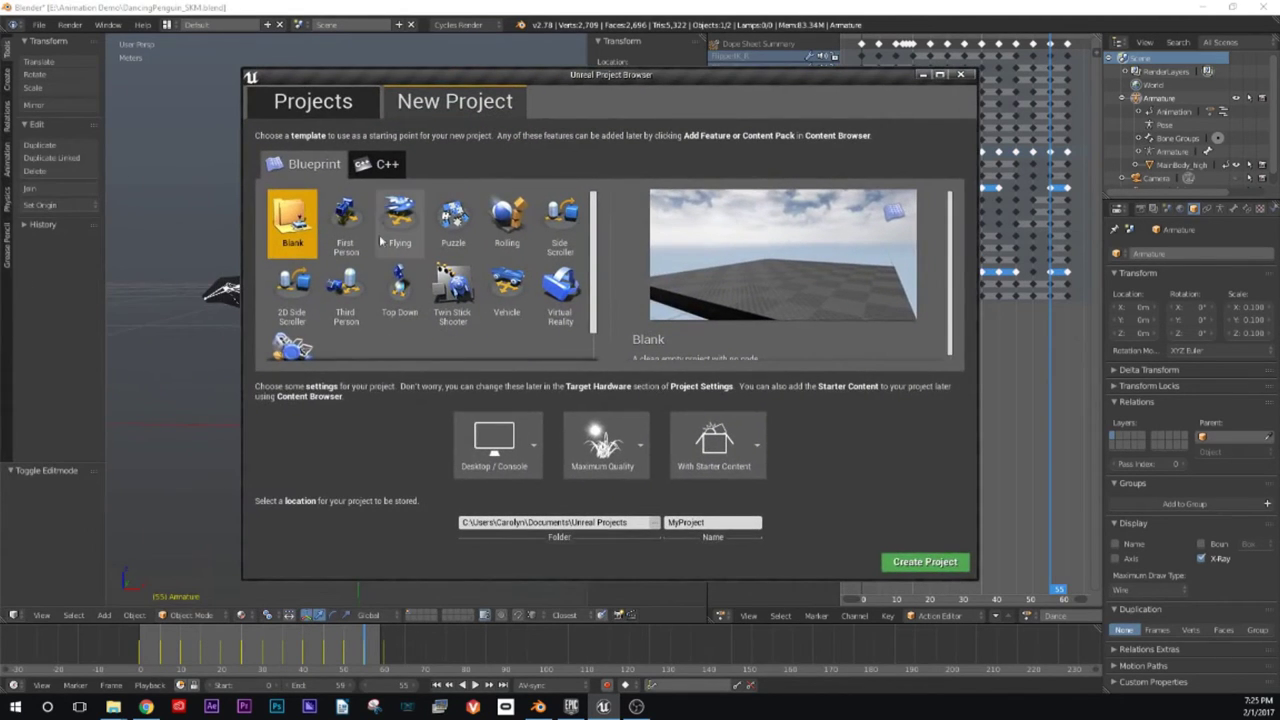
Step: In the Unreal Project Browser, create a Blueprint First Person project named MyProject with starter content
left_click(352, 224)
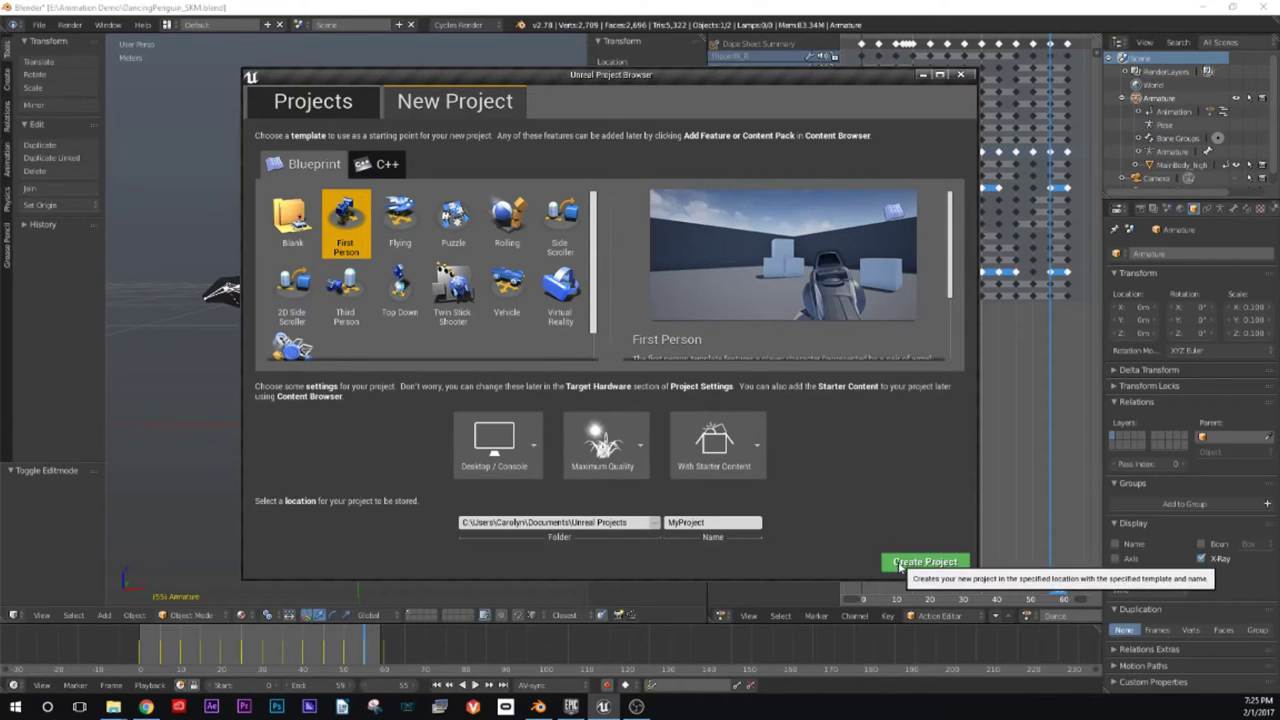
left_click(896, 563)
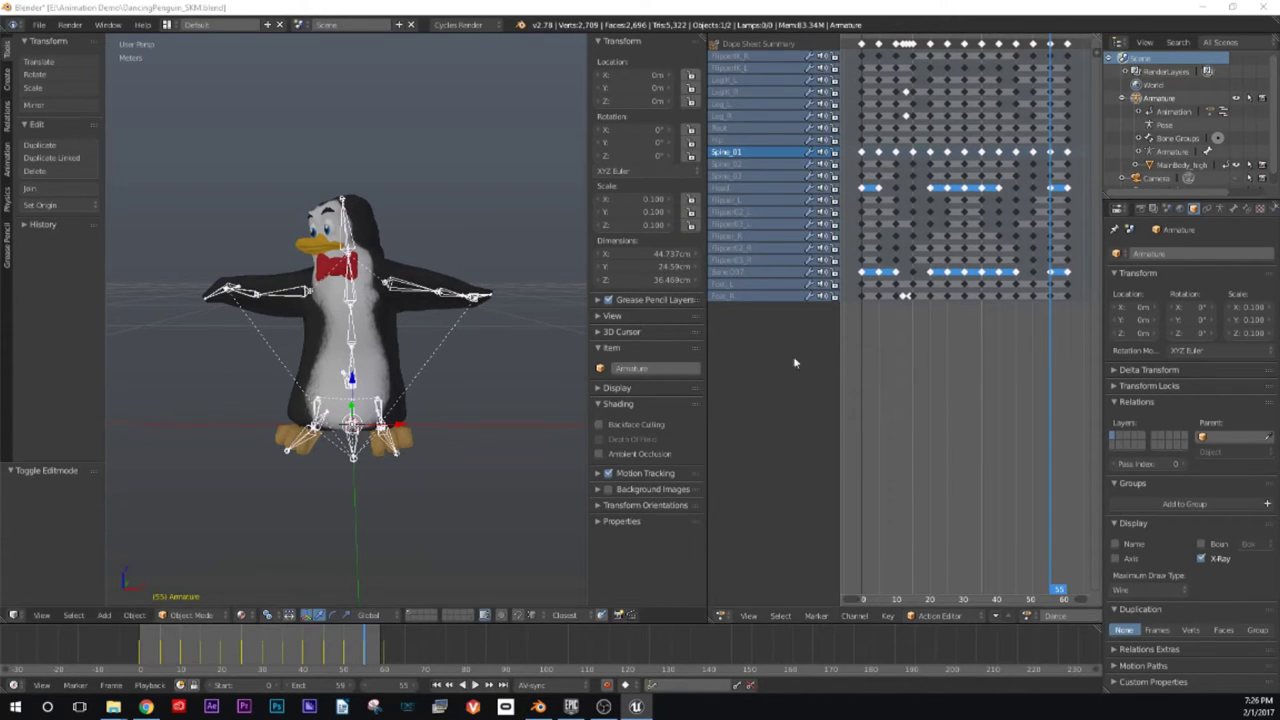
Step: In Blender, keep the penguin scene in Object Mode and deselect all objects
middle_click_drag(408, 383, 380, 390)
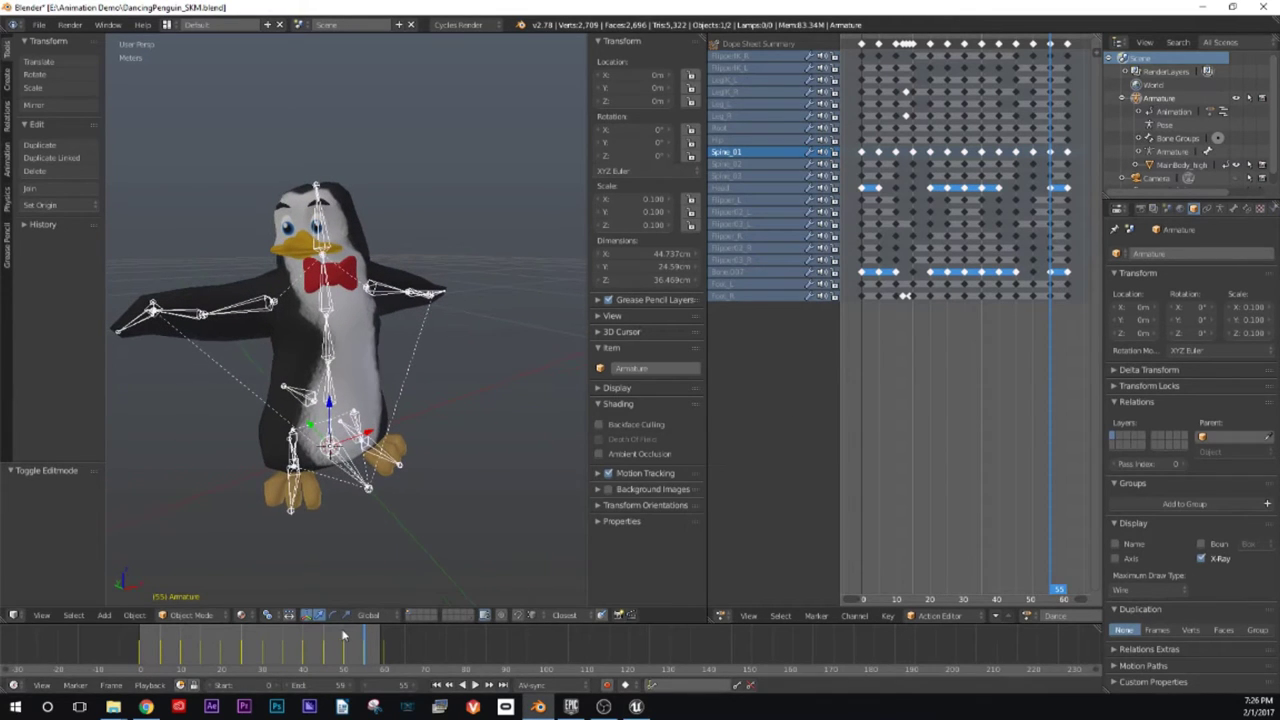
left_click(193, 615)
left_click(193, 599)
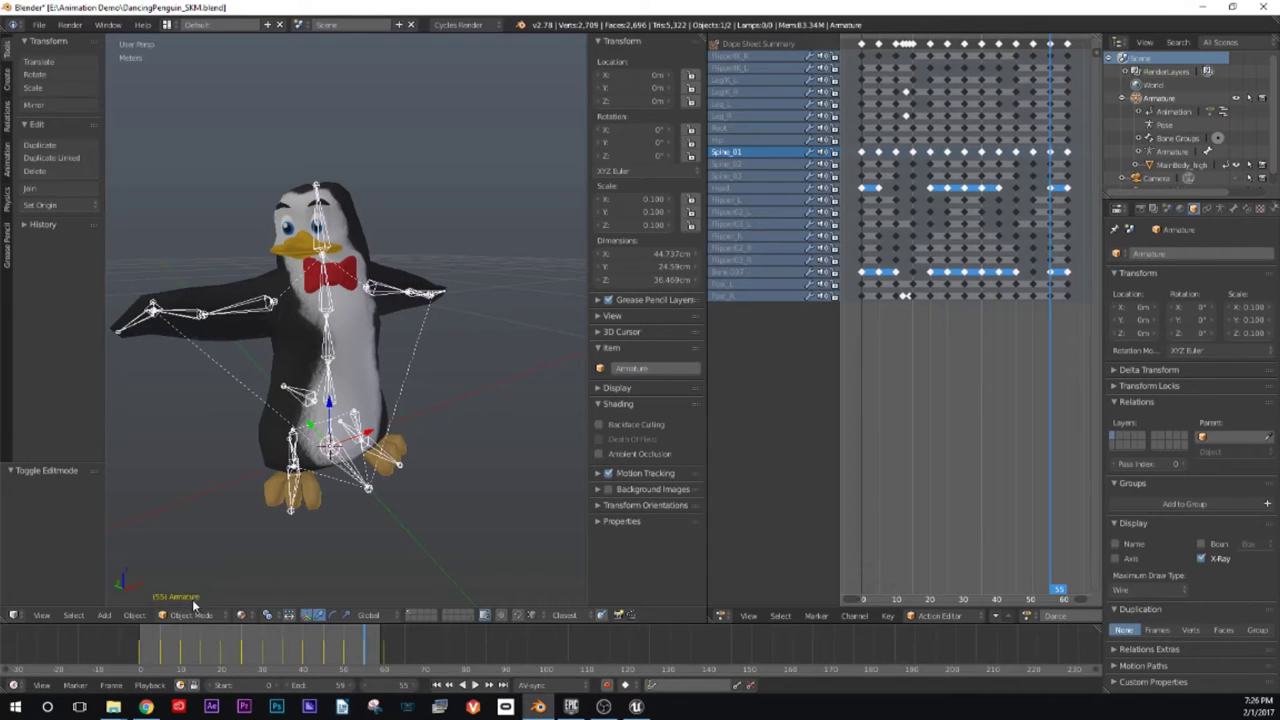
mouse_move(376, 465)
middle_mouse_down()
mouse_move(340, 468)
mouse_move(431, 509)
mouse_move(413, 453)
mouse_move(392, 458)
middle_mouse_up()
key("a")
scroll(413, 453, "up", 5)
scroll(414, 429, "down", 6)
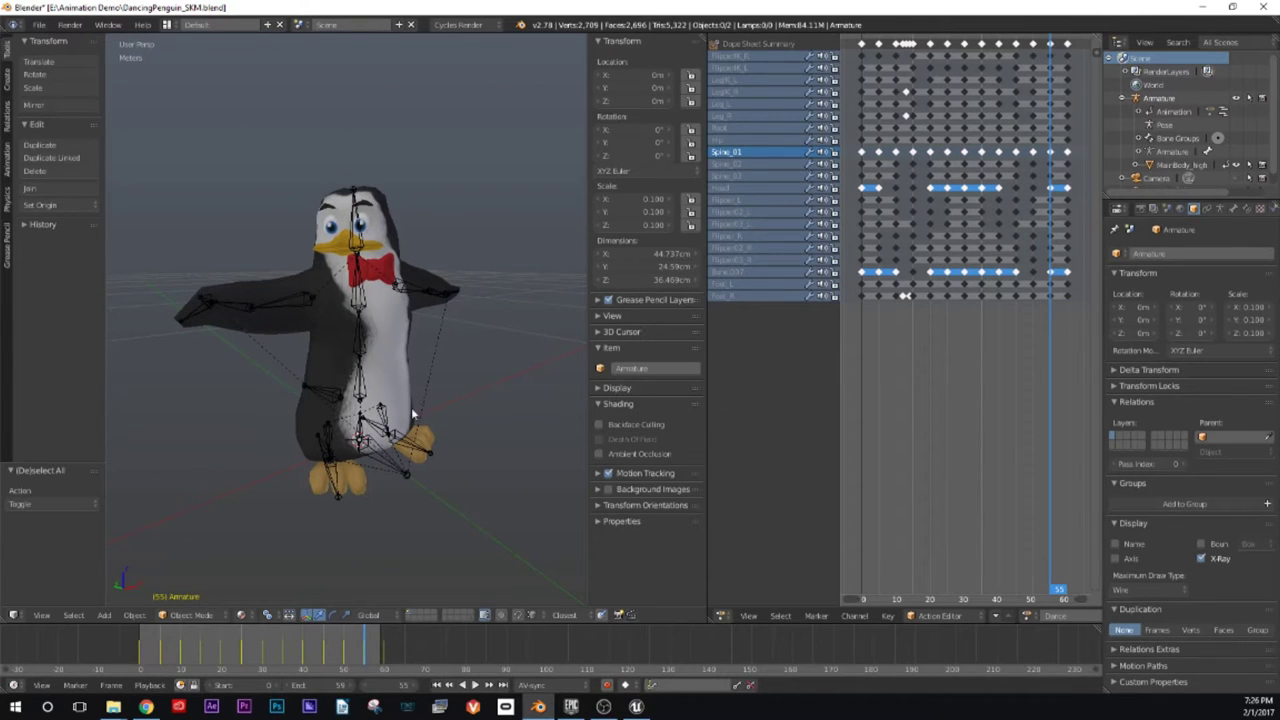
mouse_move(417, 428)
middle_mouse_down()
mouse_move(409, 409)
mouse_move(417, 417)
mouse_move(400, 420)
middle_mouse_up()
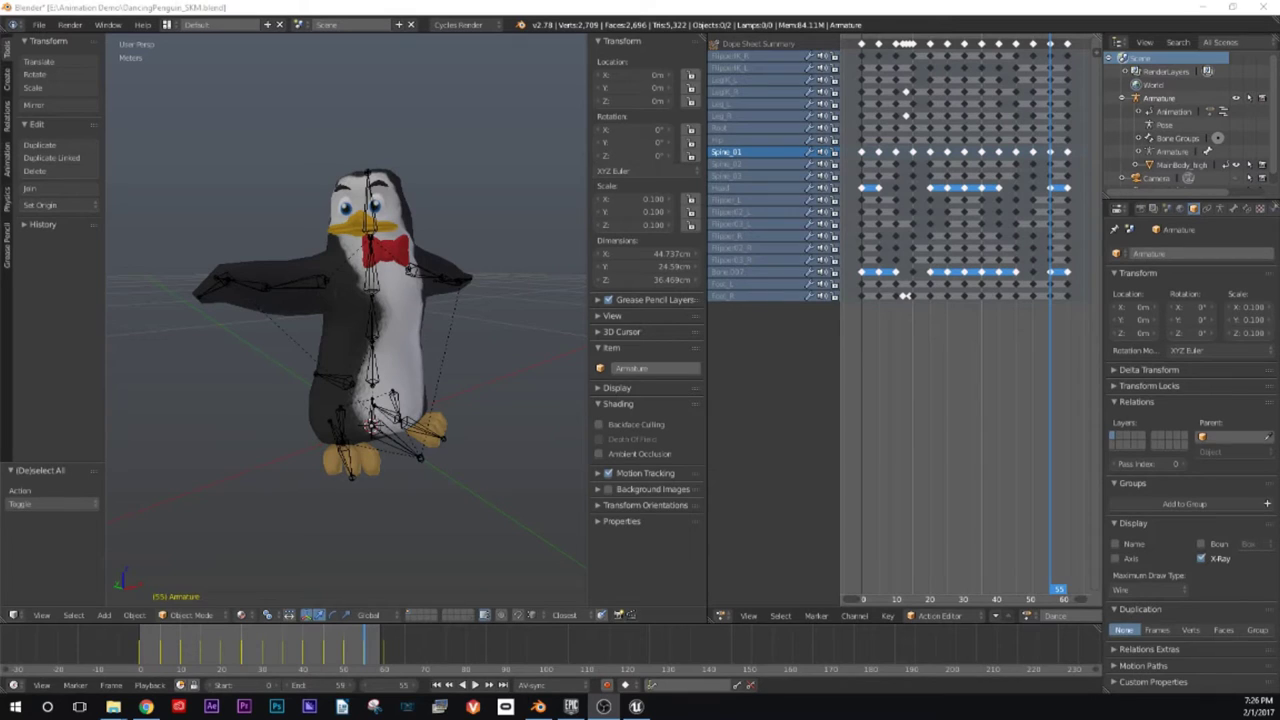
middle_click_drag(430, 320, 480, 443)
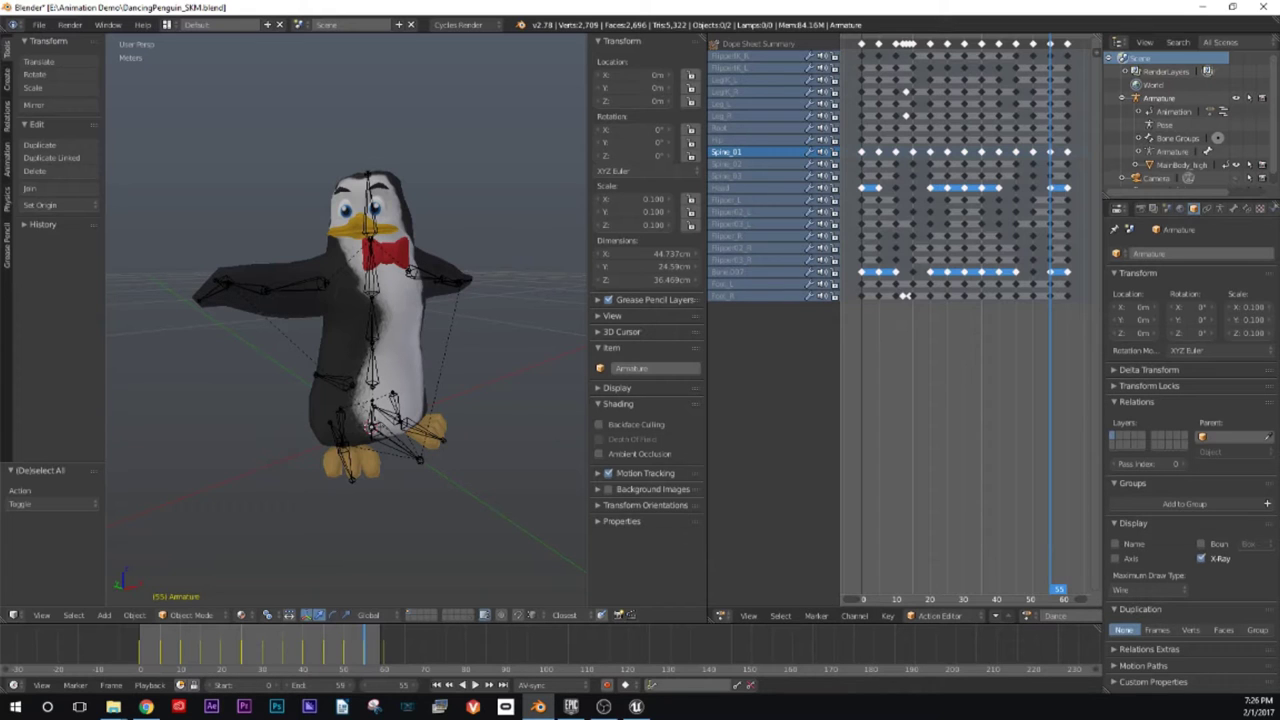
Step: Bring up the new MyProject Unreal editor, maximize its window, and minimize it to return to Blender
left_click(636, 706)
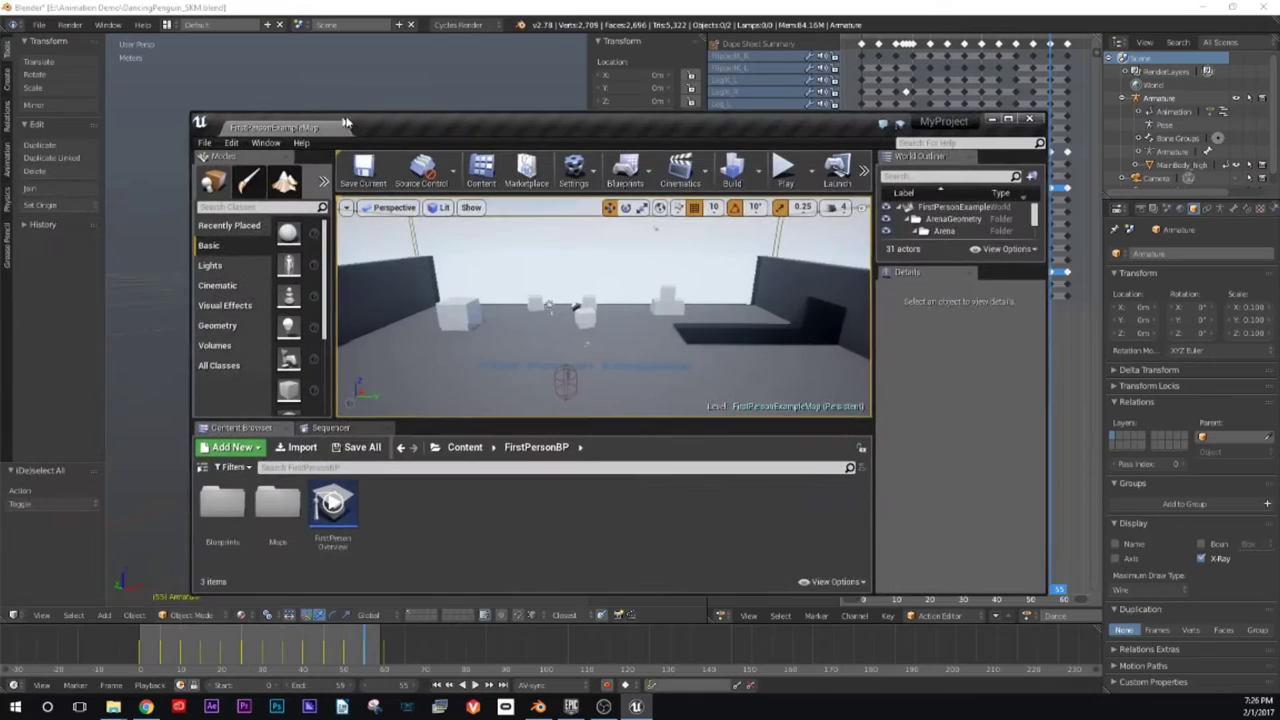
left_click_drag(346, 122, 443, 3)
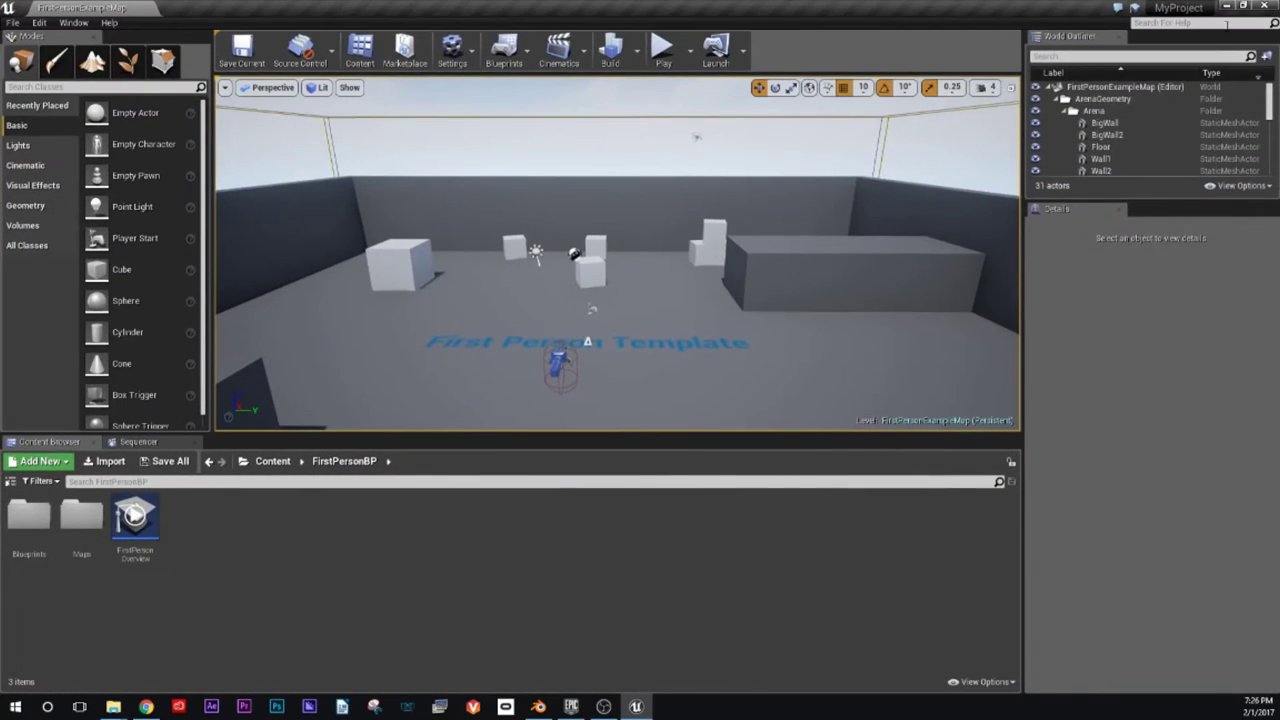
left_click(1227, 6)
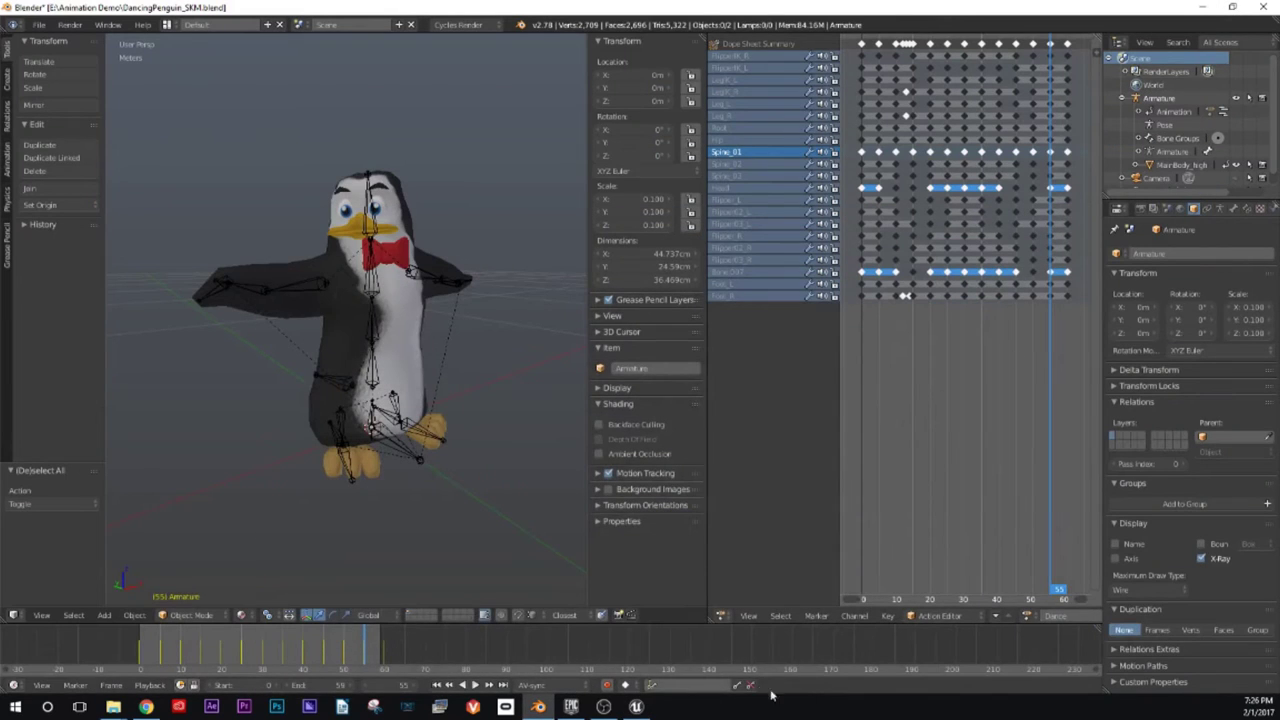
mouse_move(636, 706)
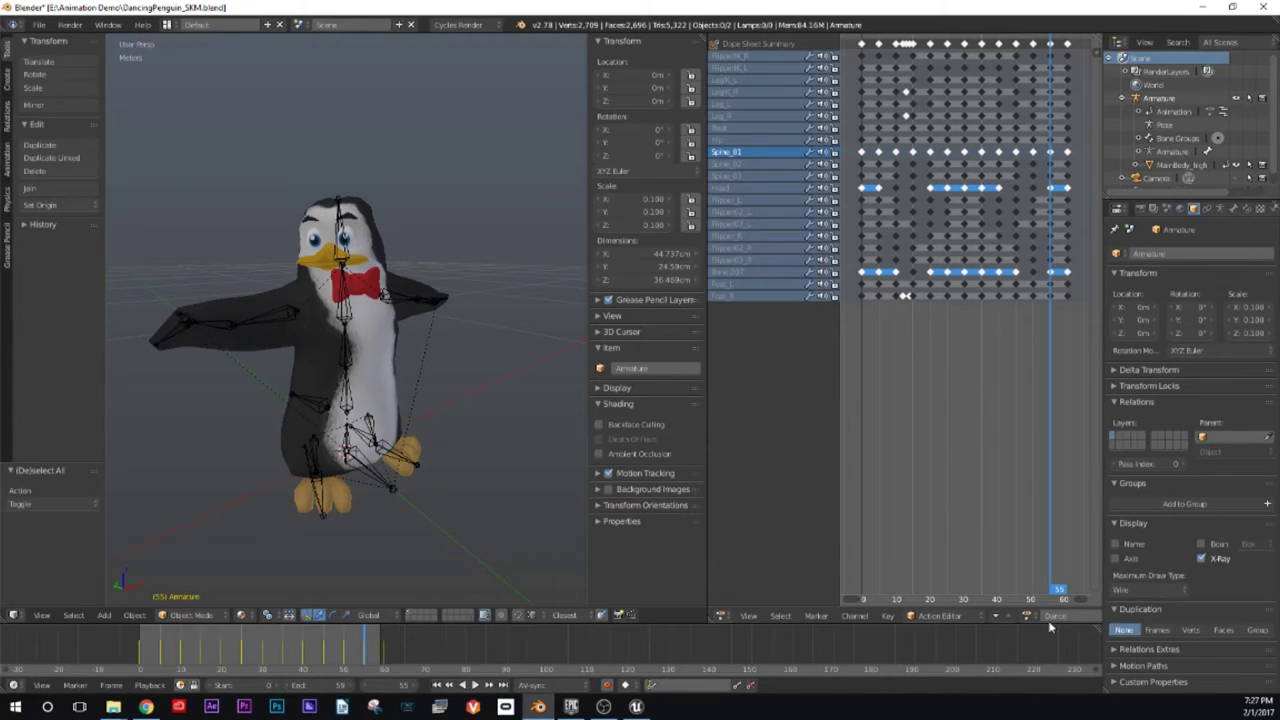
Step: Select the penguin's armature and switch its active action to T_Pose
right_click(382, 388)
right_click(386, 490)
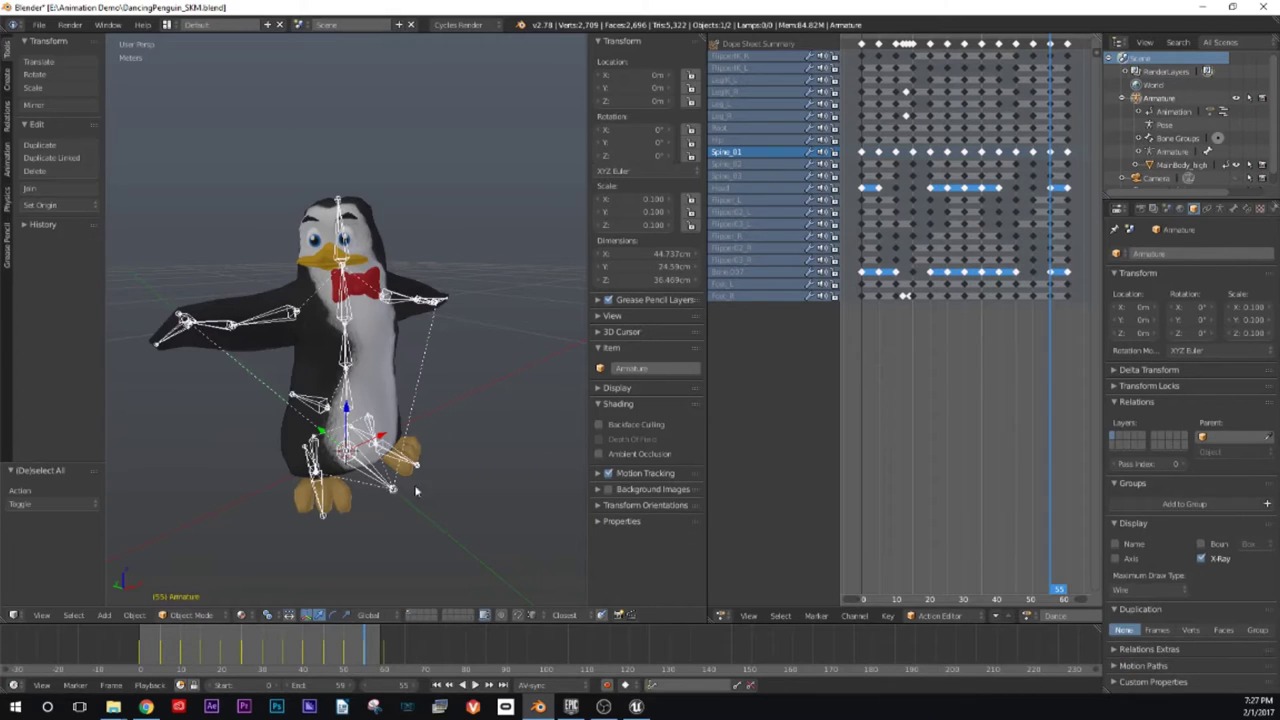
left_click(1030, 616)
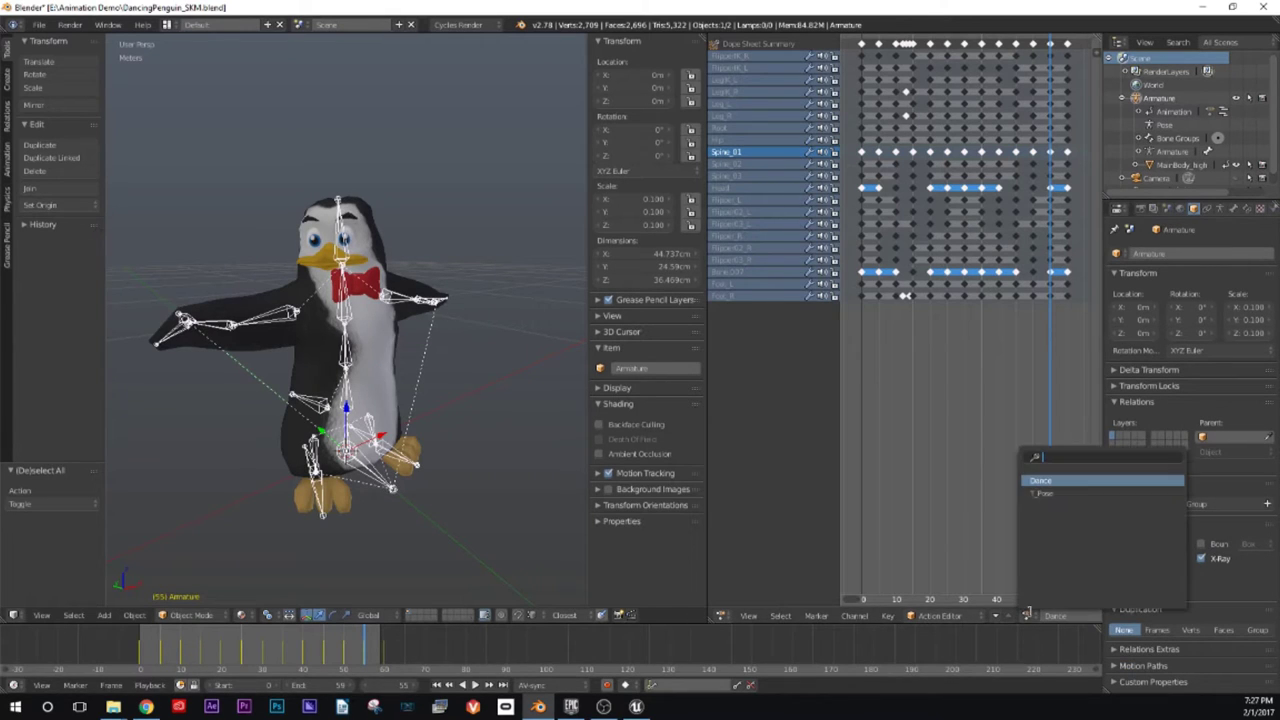
left_click(1055, 494)
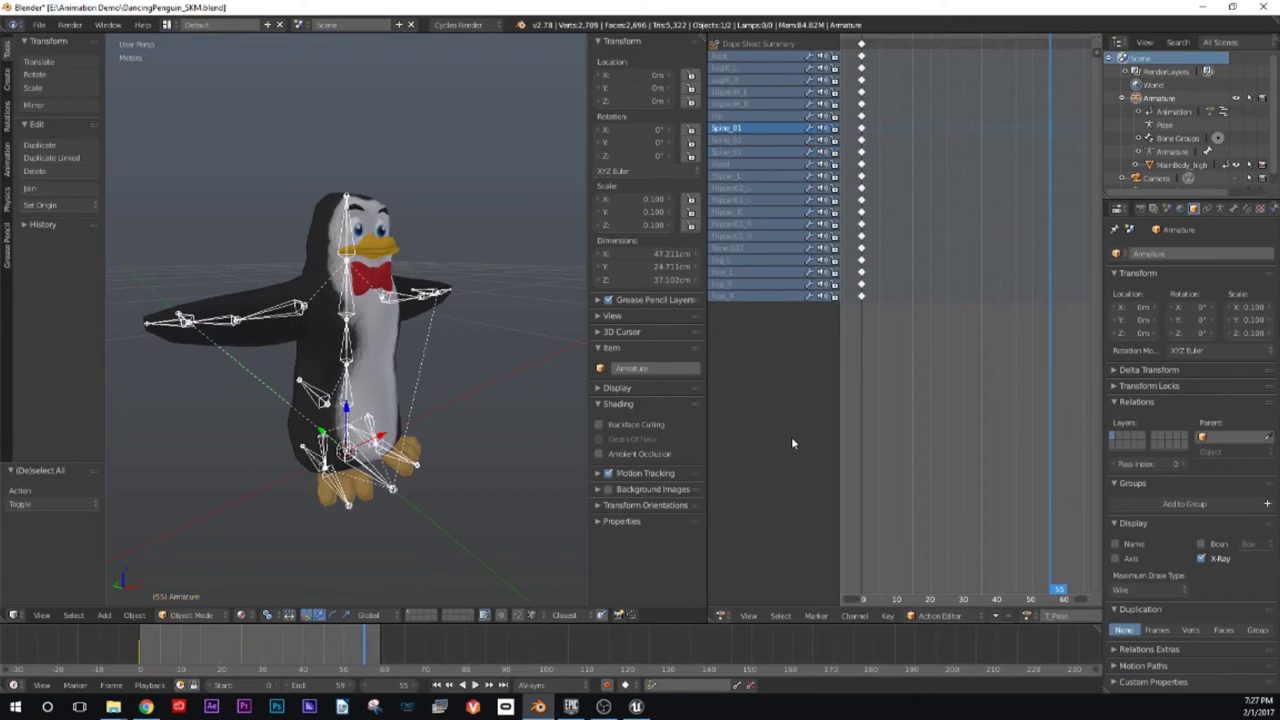
middle_click_drag(459, 307, 443, 337)
scroll(465, 343, "down", 2)
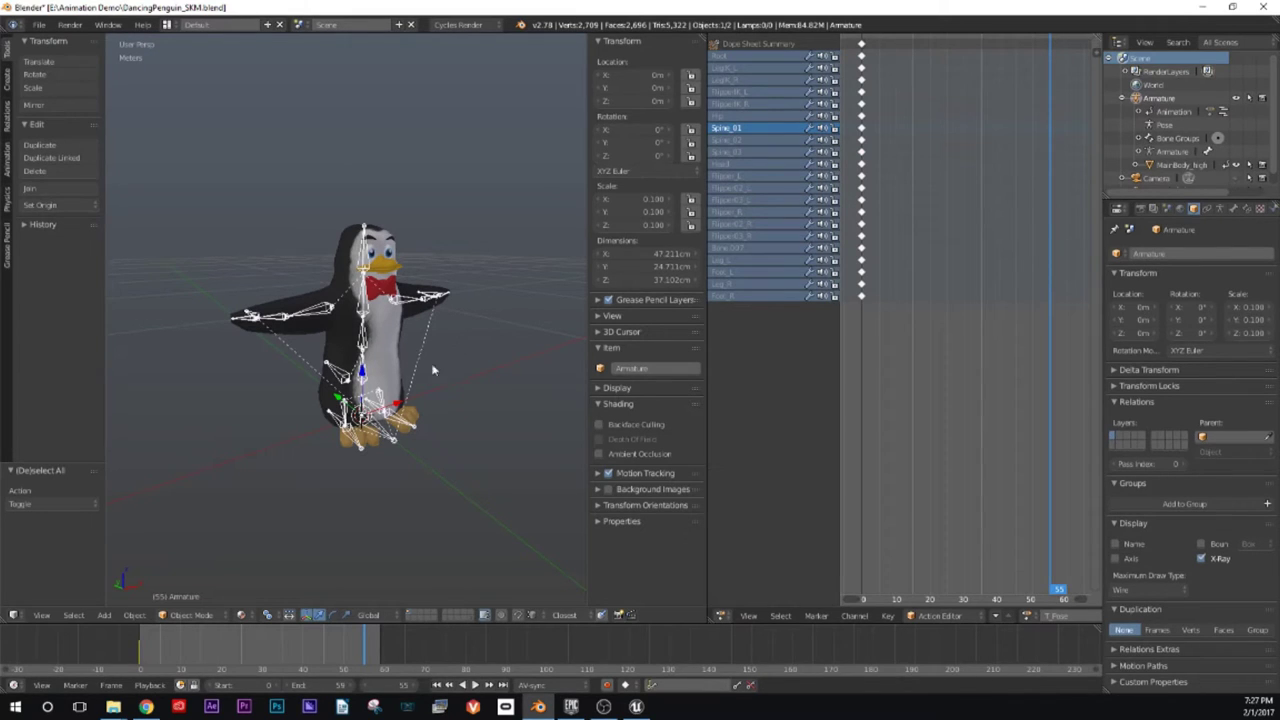
Step: Select both the penguin mesh and its armature and open the FBX export settings
key("a")
key("a")
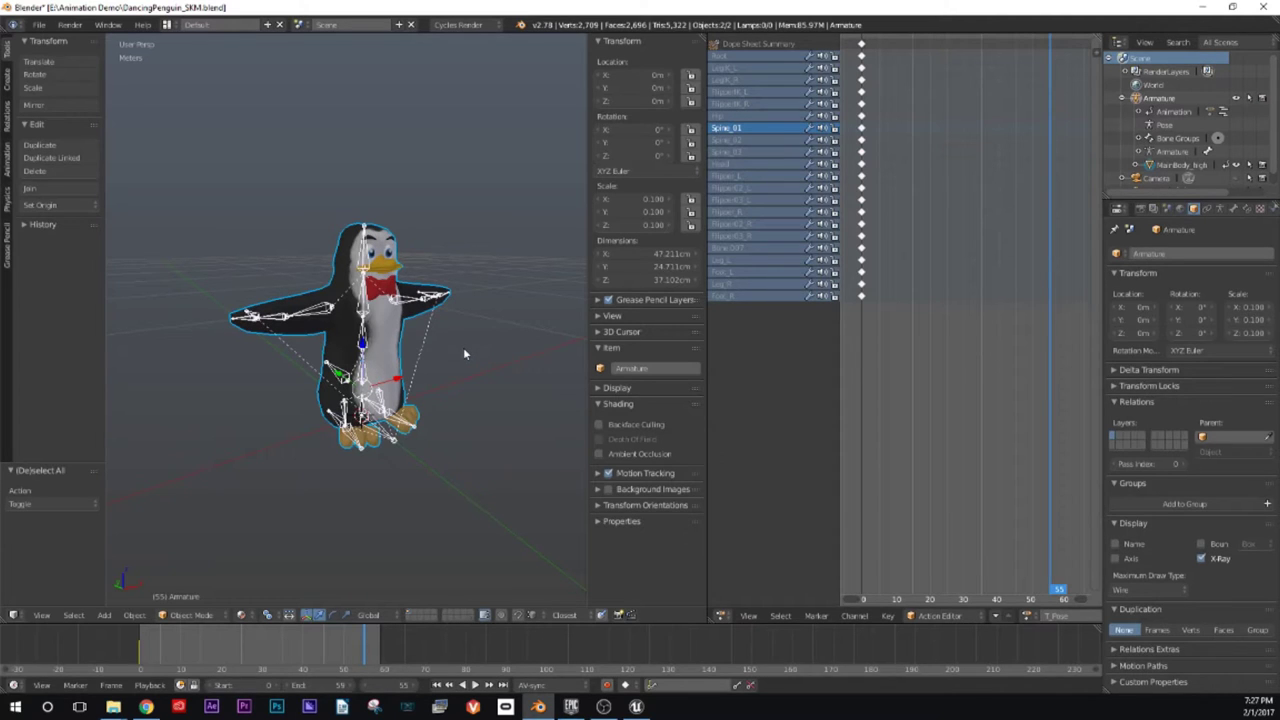
left_click(39, 24)
mouse_move(86, 288)
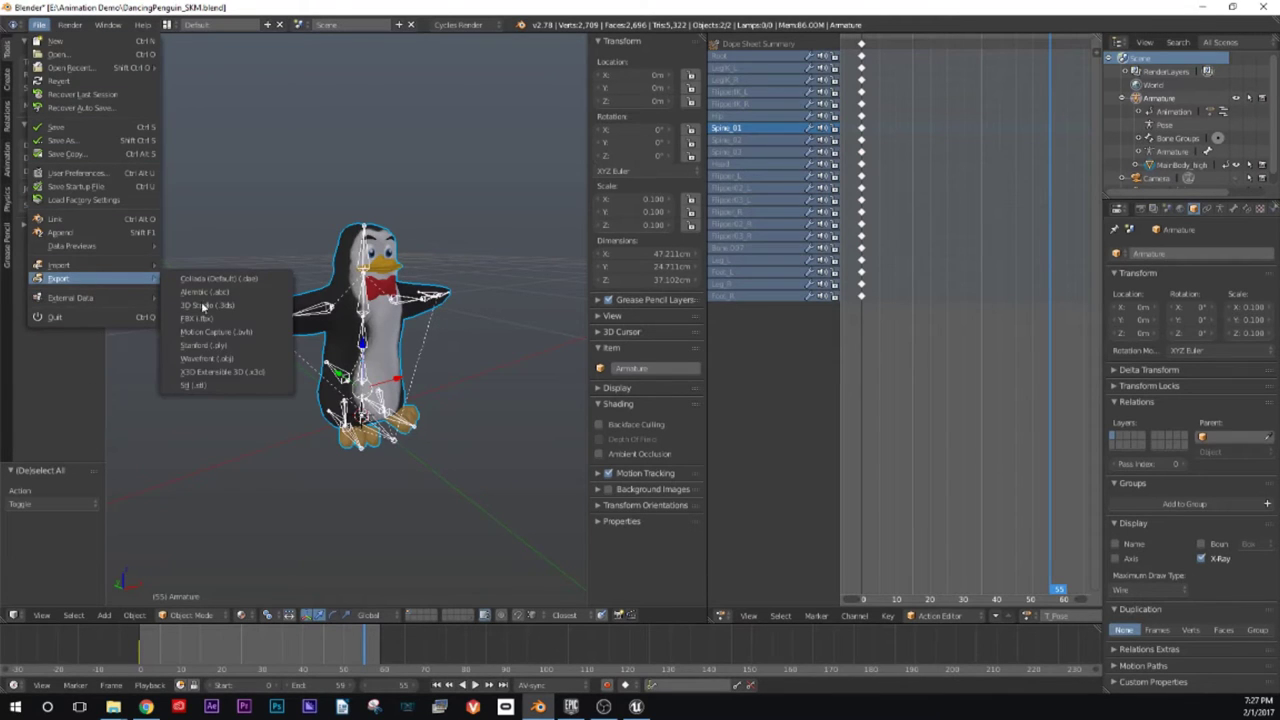
left_click(205, 330)
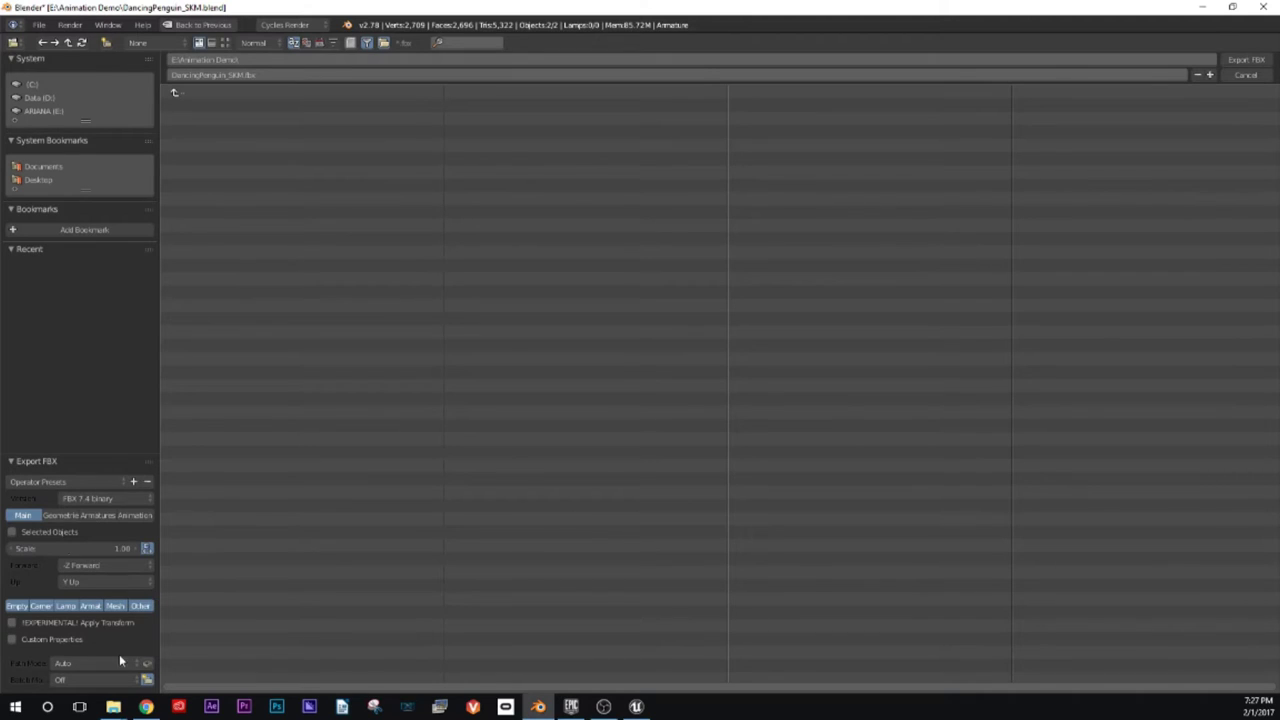
Step: Restrict the FBX export to Armature and Mesh object types and to selected objects only
left_click(92, 608)
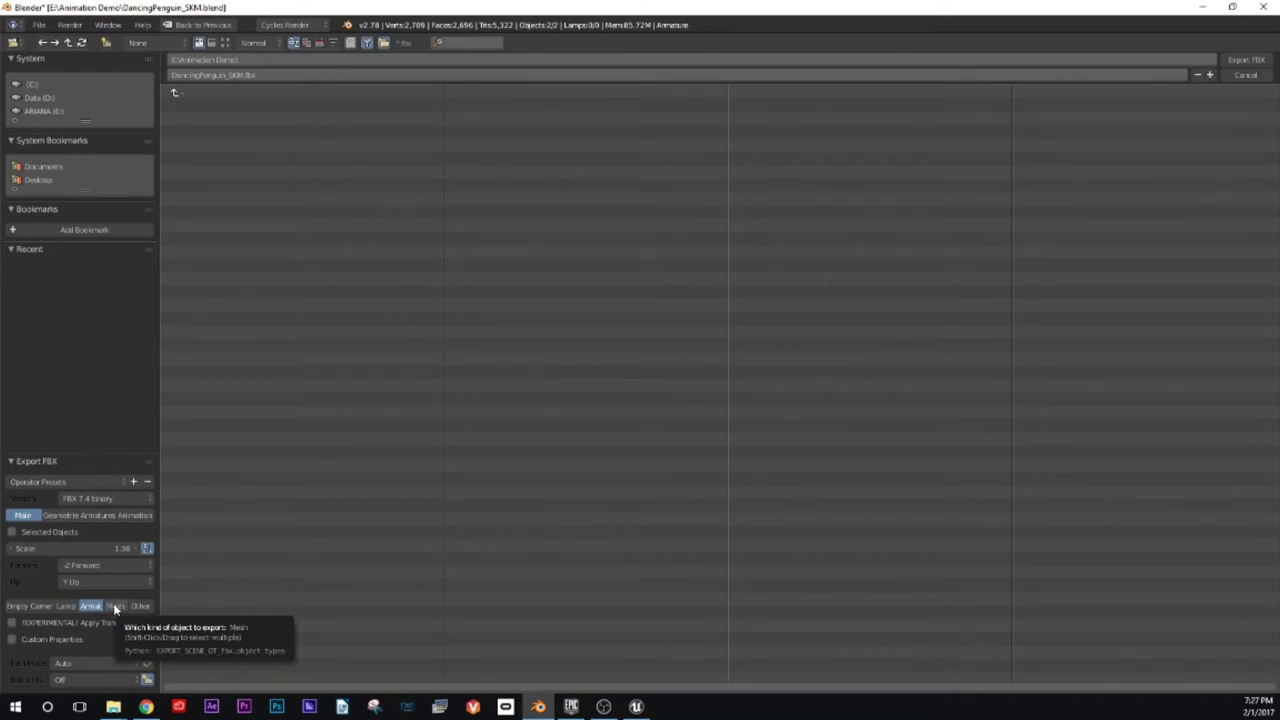
left_click(115, 607, "shift")
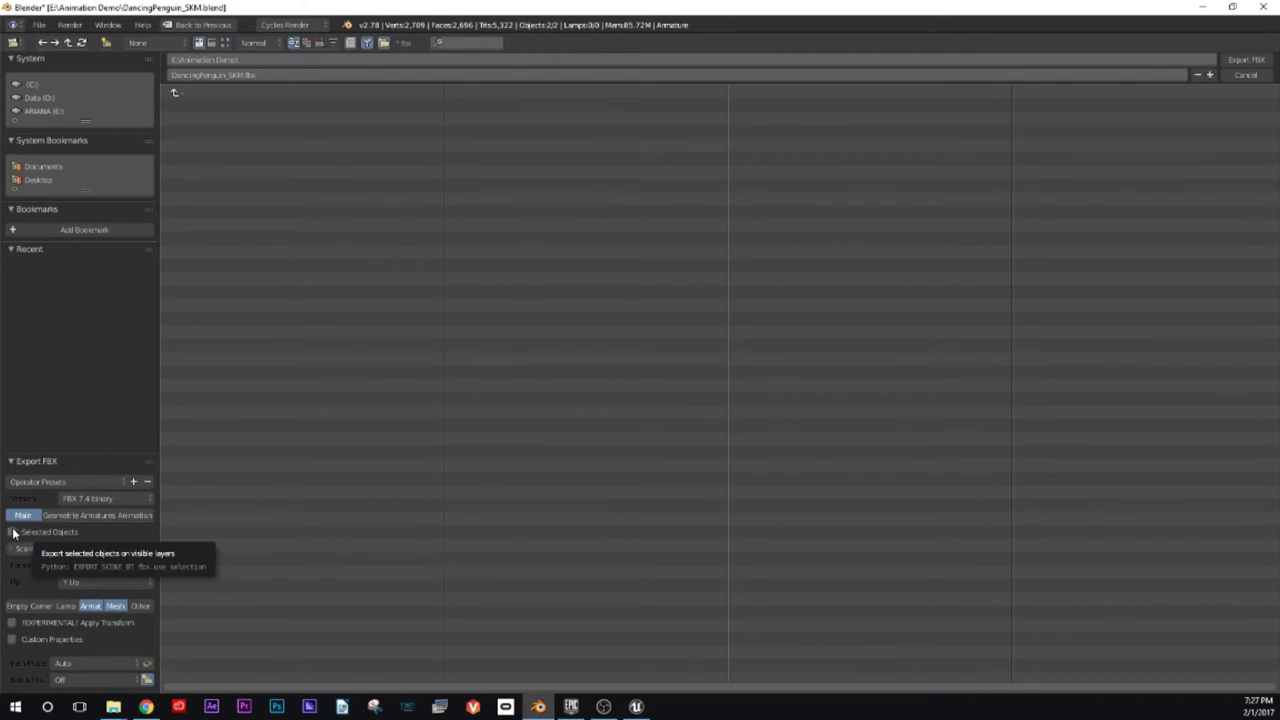
left_click(13, 532)
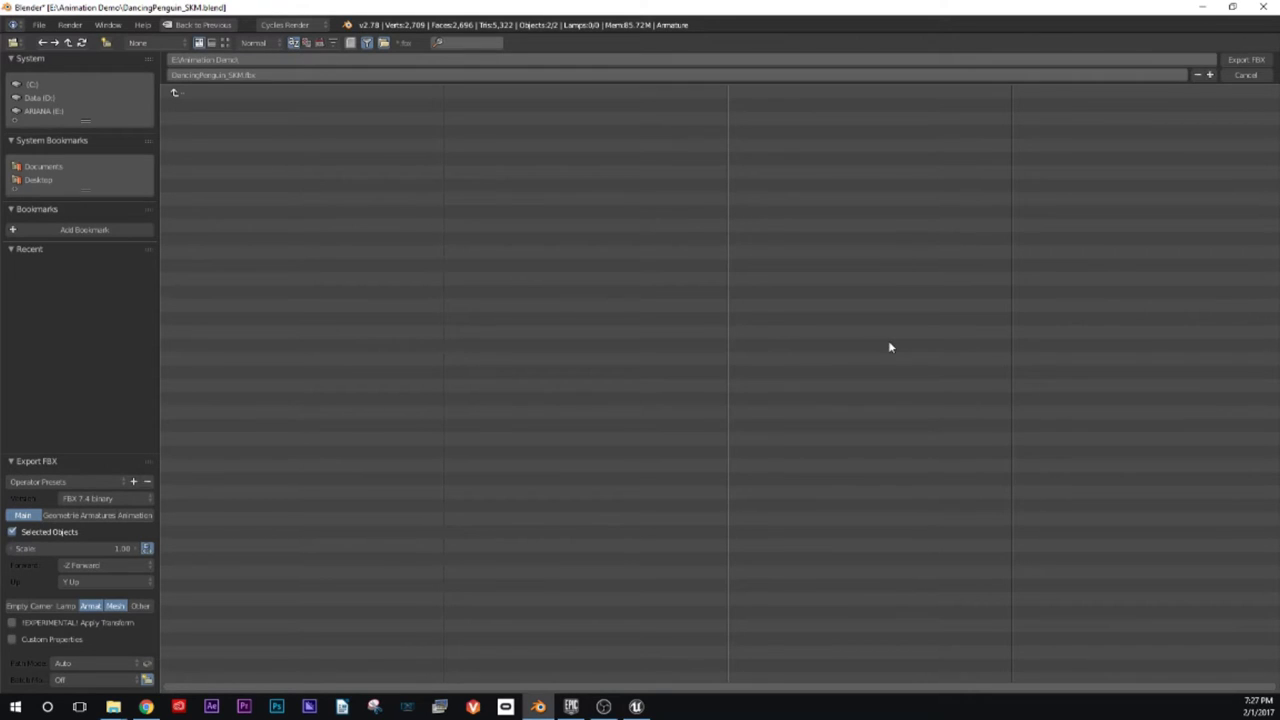
Step: Set the FBX export's geometry smoothing to Face
left_click(60, 515)
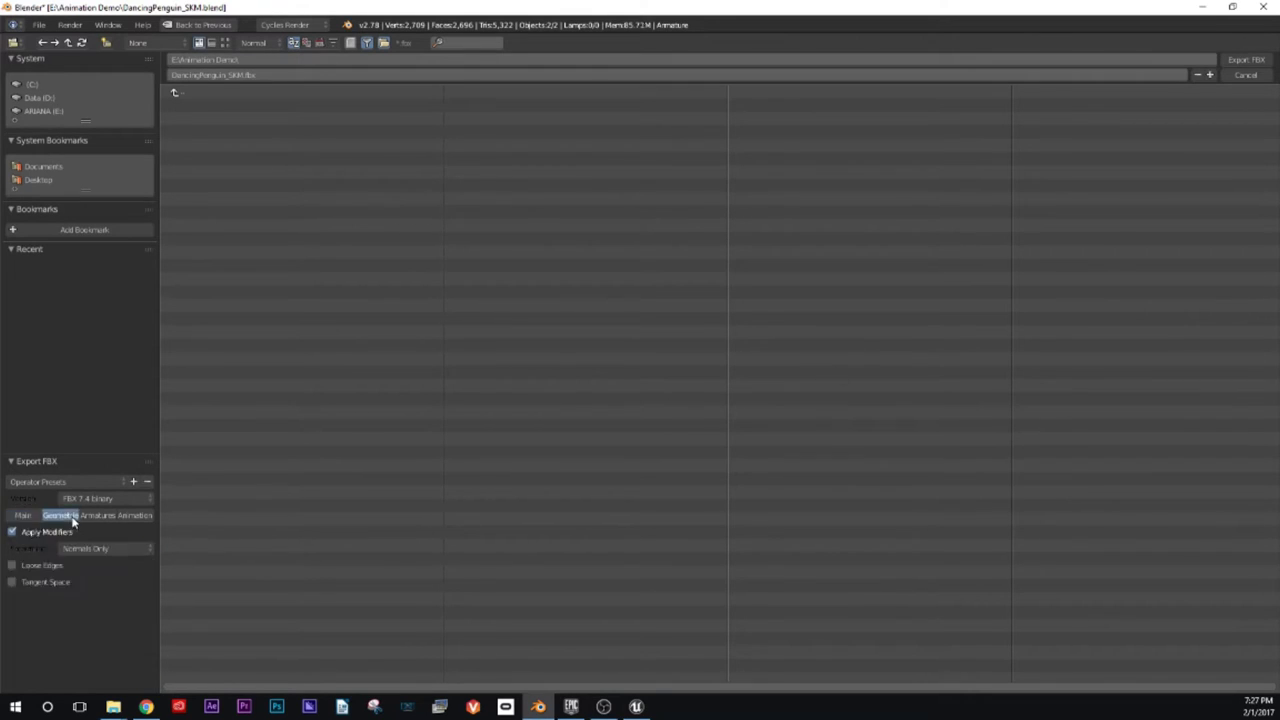
left_click(125, 550)
left_click(127, 517)
left_click(91, 549)
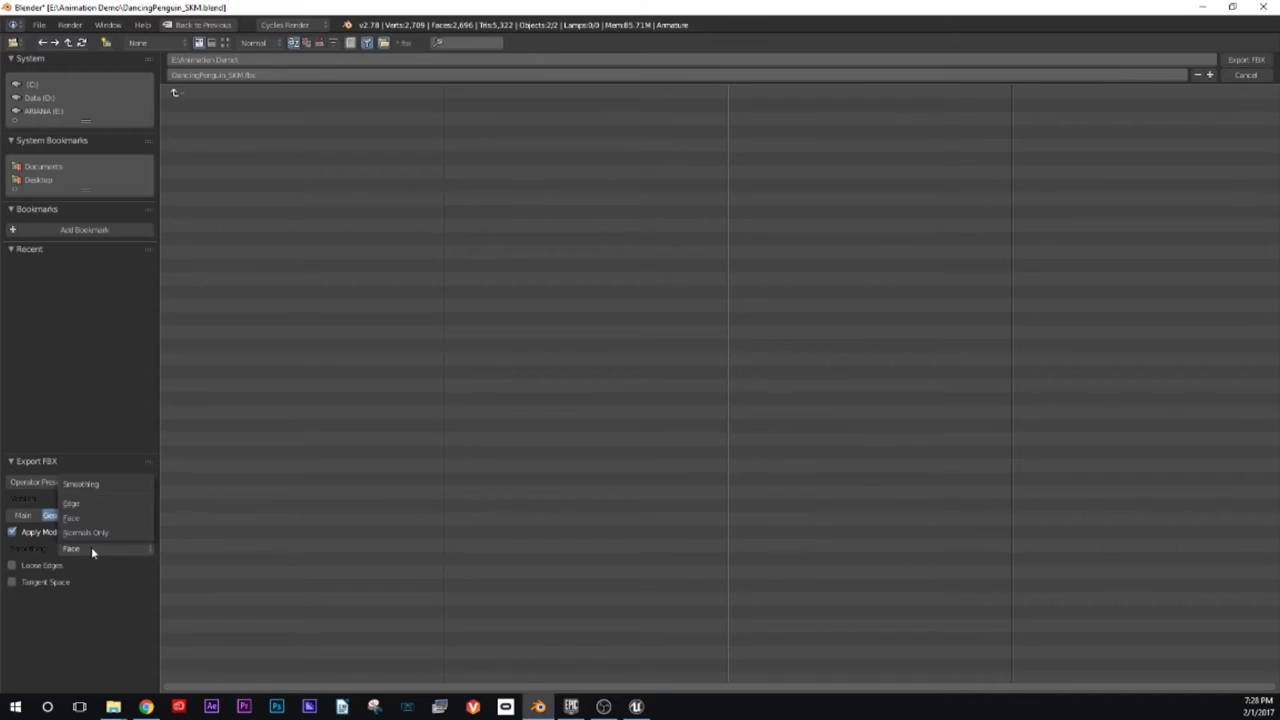
left_click(91, 549)
Step: Disable NLA Strips and All Actions for the FBX animation and export DancingPenguin_SKM.fbx to the Desktop folder
left_click(98, 515)
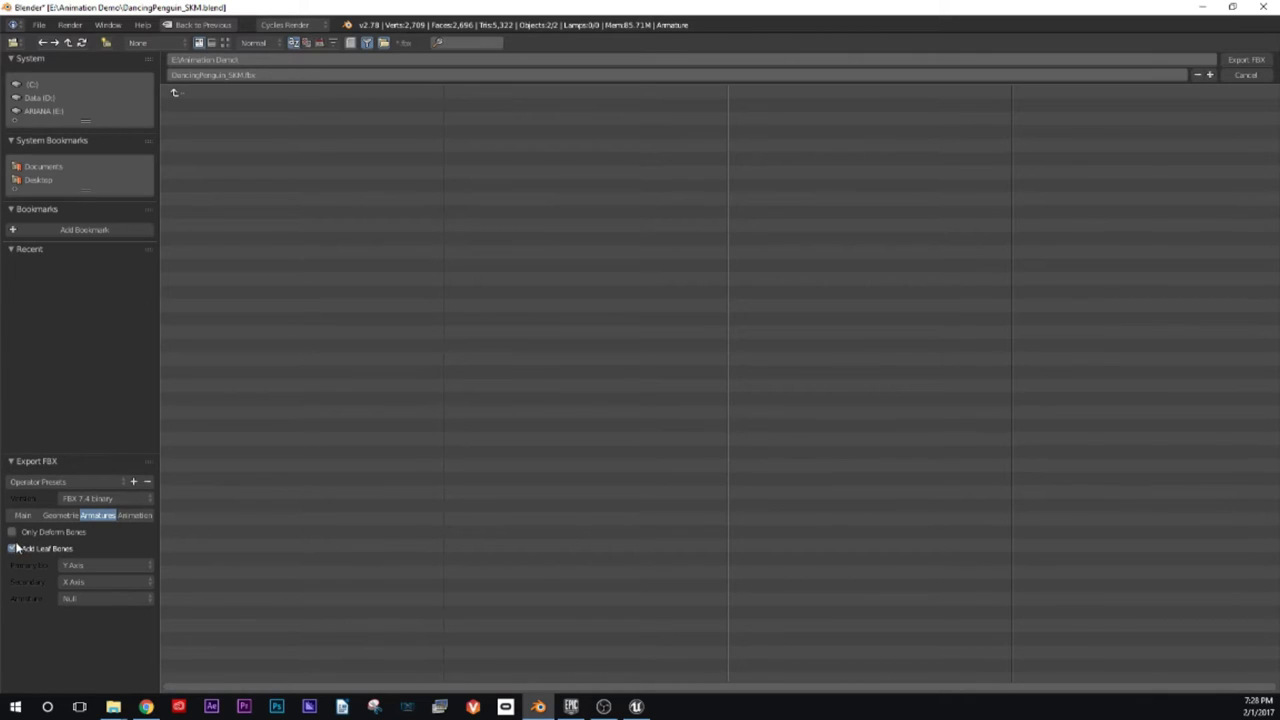
left_click(130, 515)
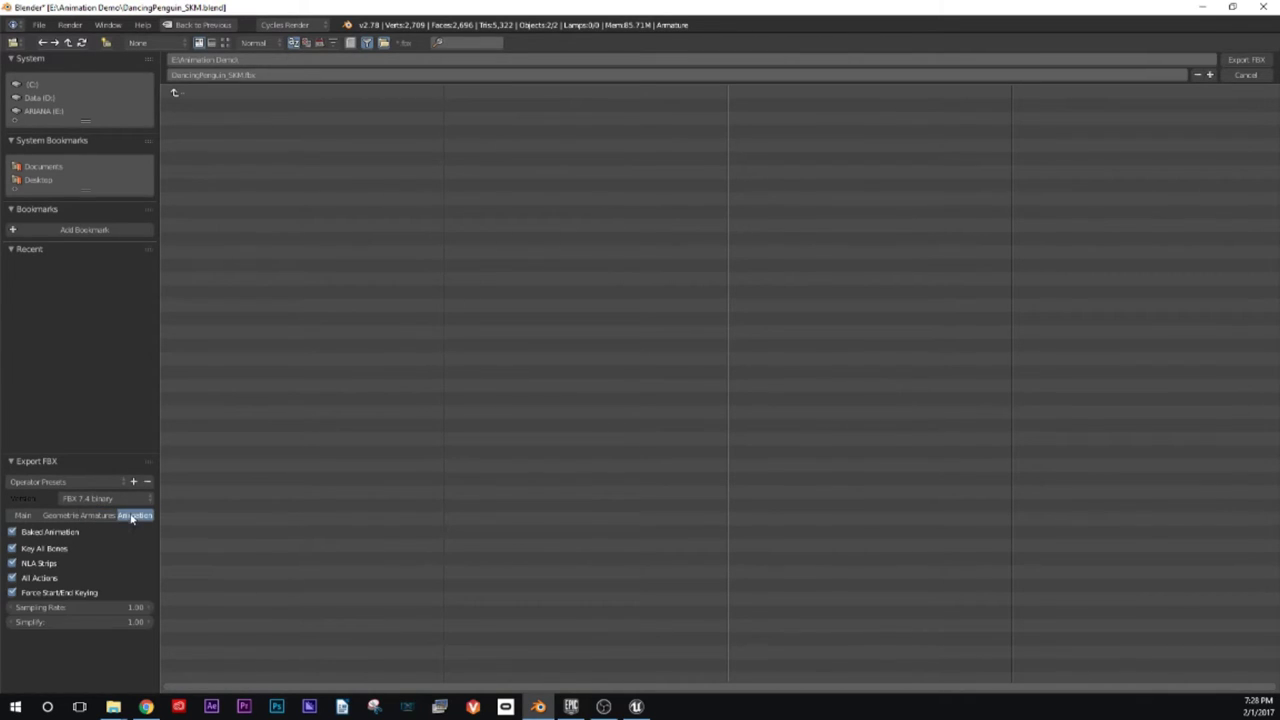
left_click(13, 563)
left_click(13, 578)
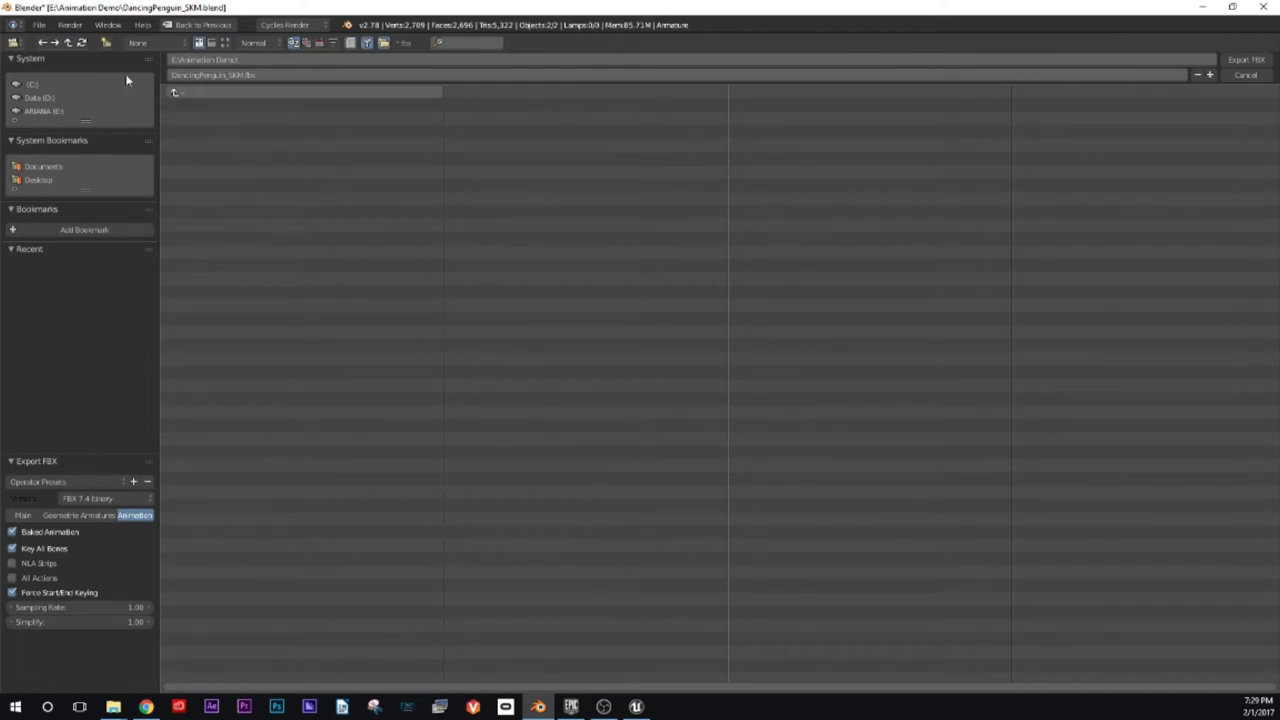
left_click(44, 179)
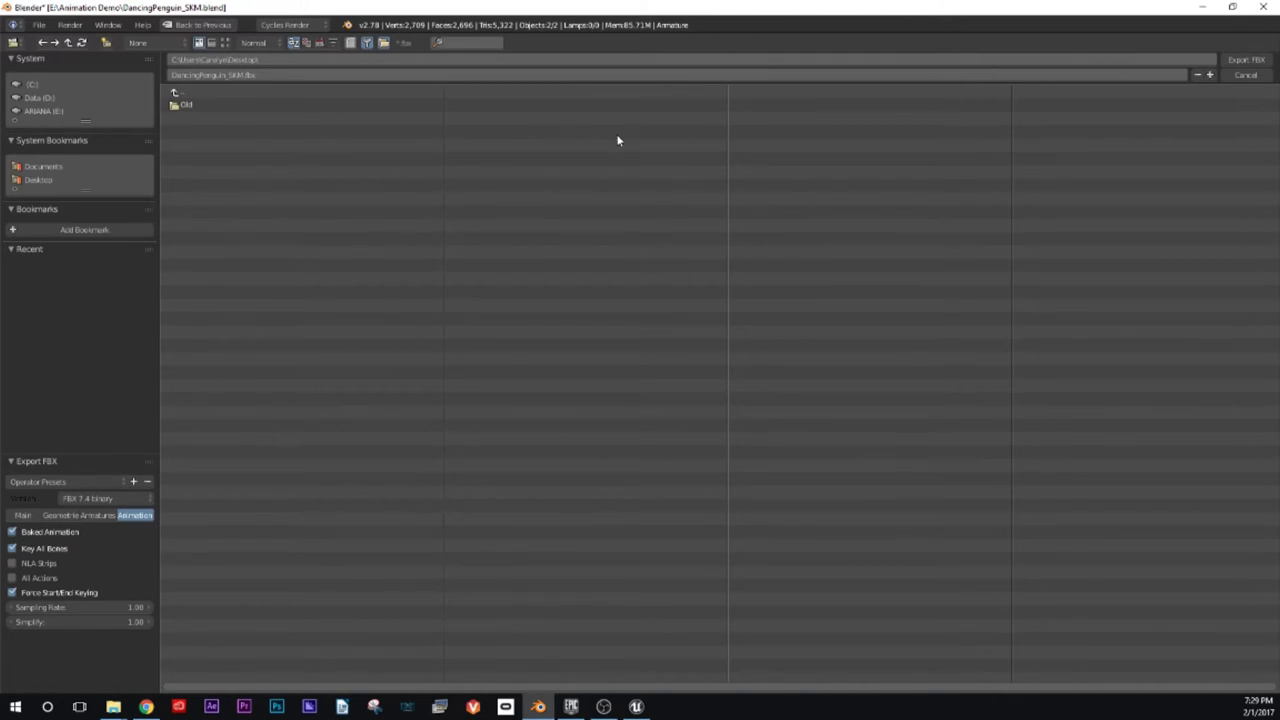
left_click(1243, 62)
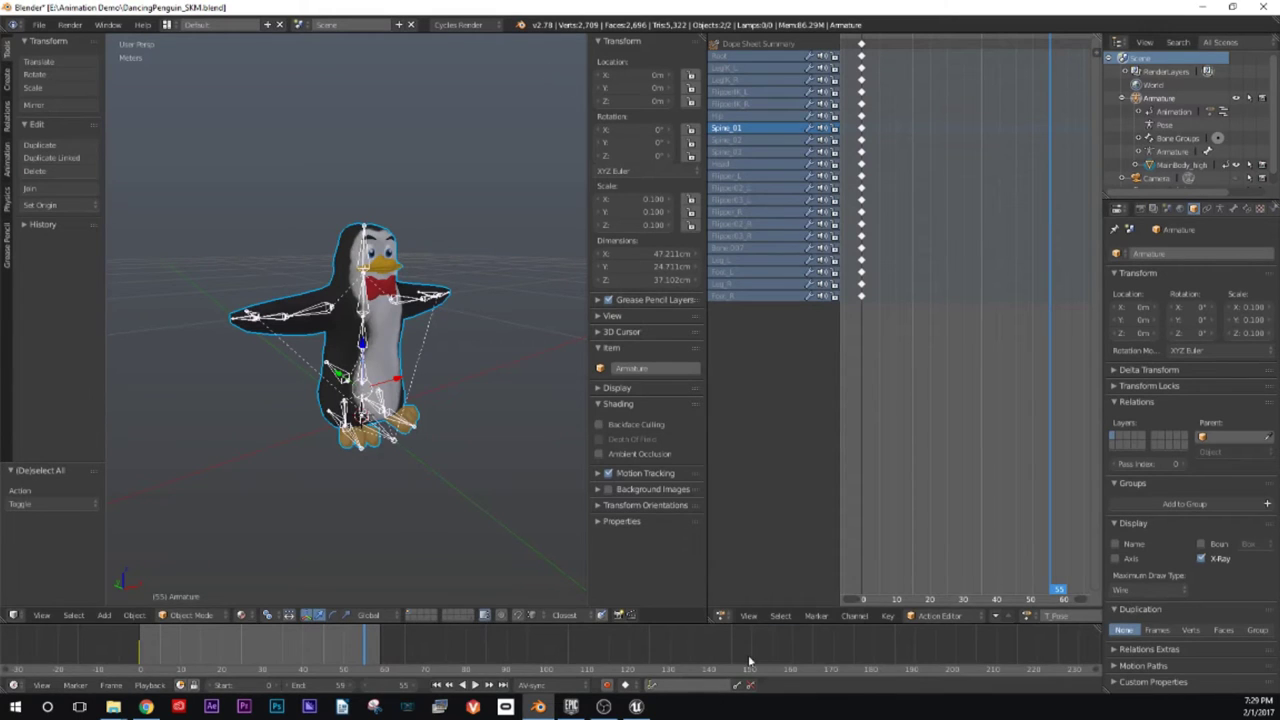
Step: Switch to Unreal Editor and choose DancingPenguin_SKM.fbx on the Desktop for import into the FirstPersonBP folder
left_click(636, 706)
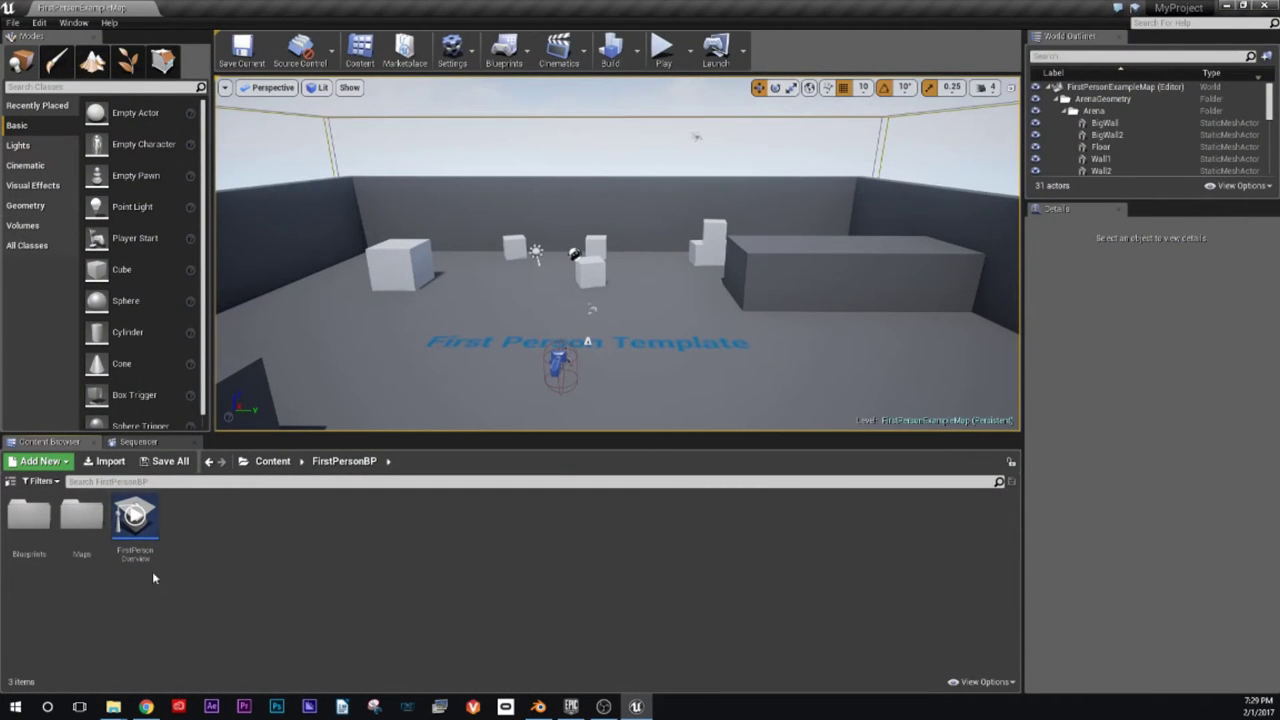
left_click(108, 462)
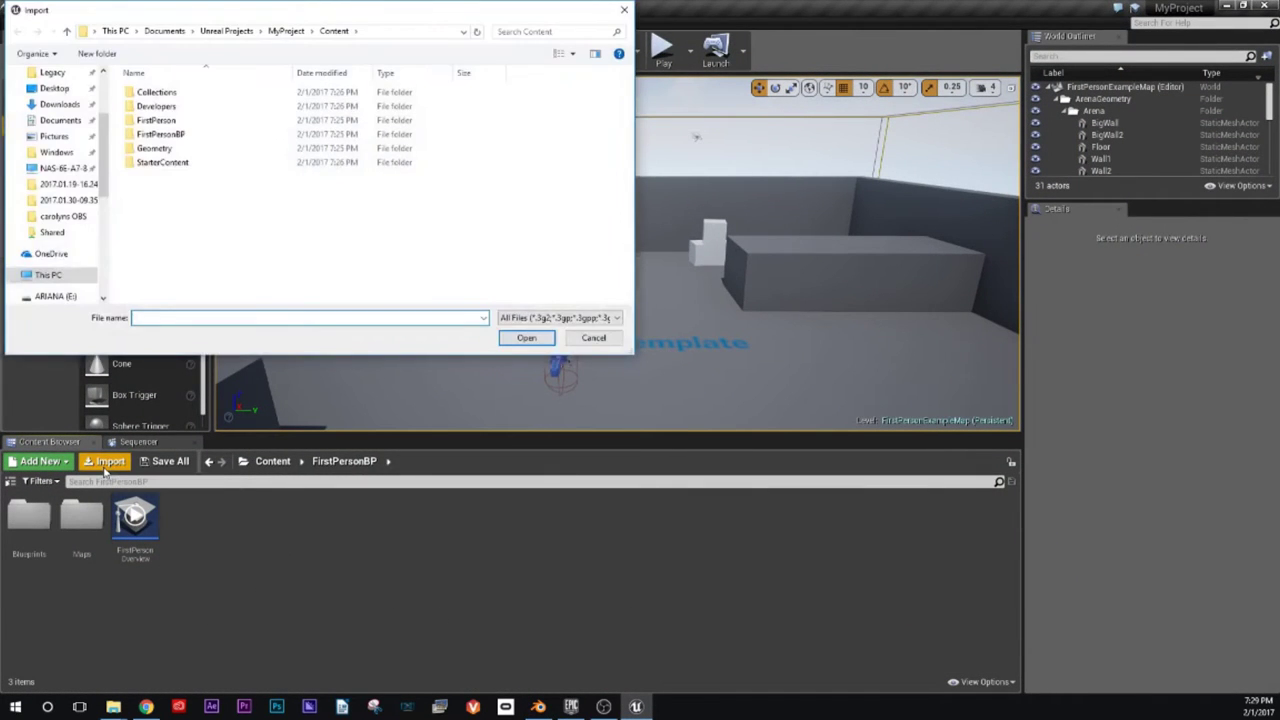
scroll(50, 160, "up", 3)
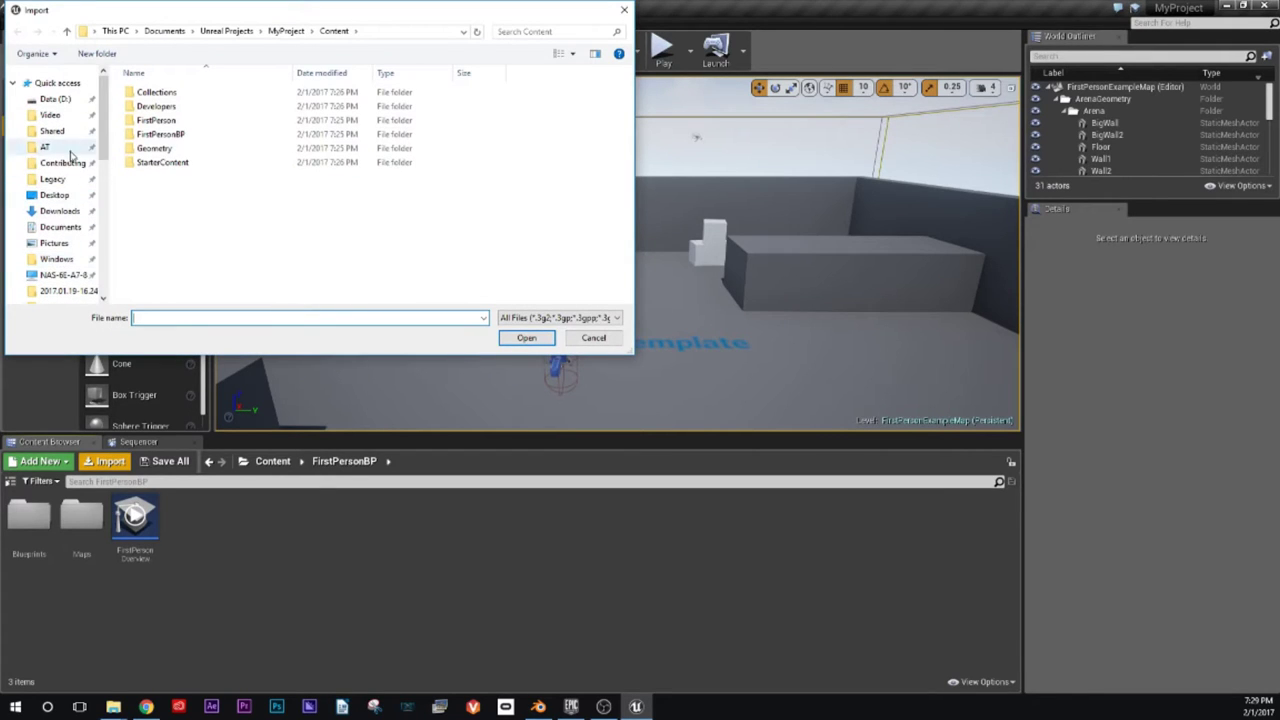
left_click(54, 195)
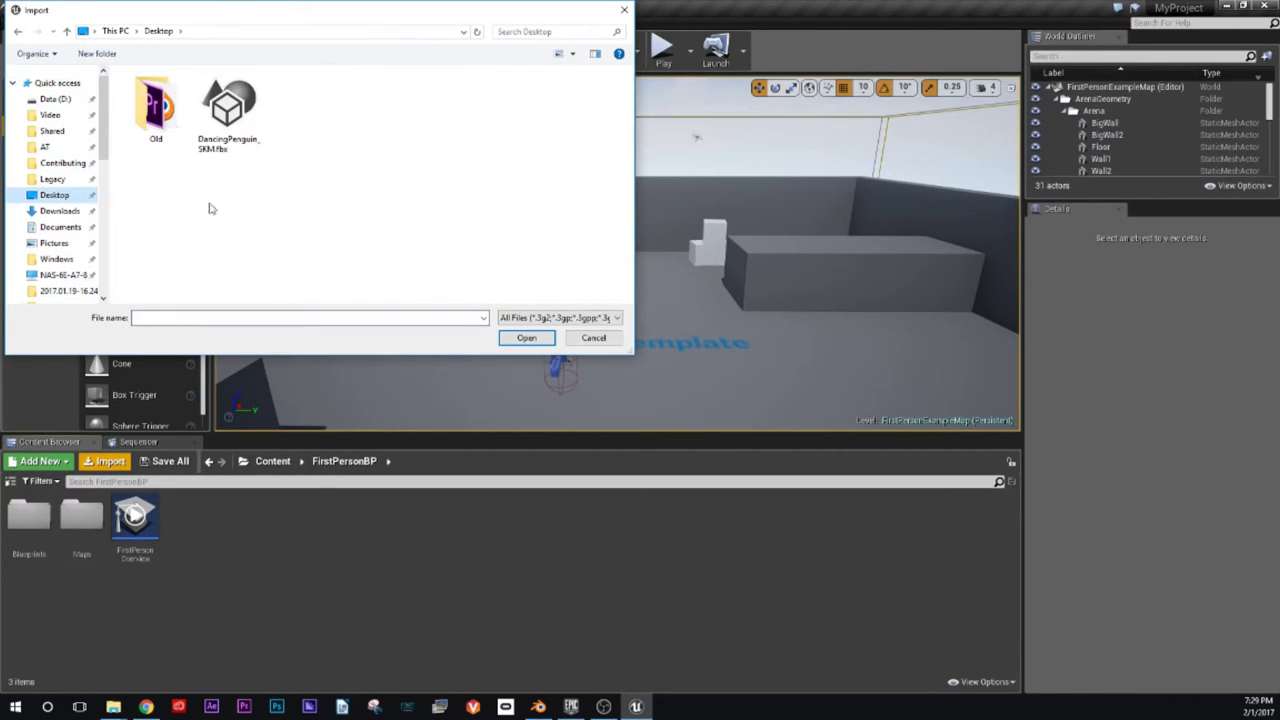
left_click(234, 119)
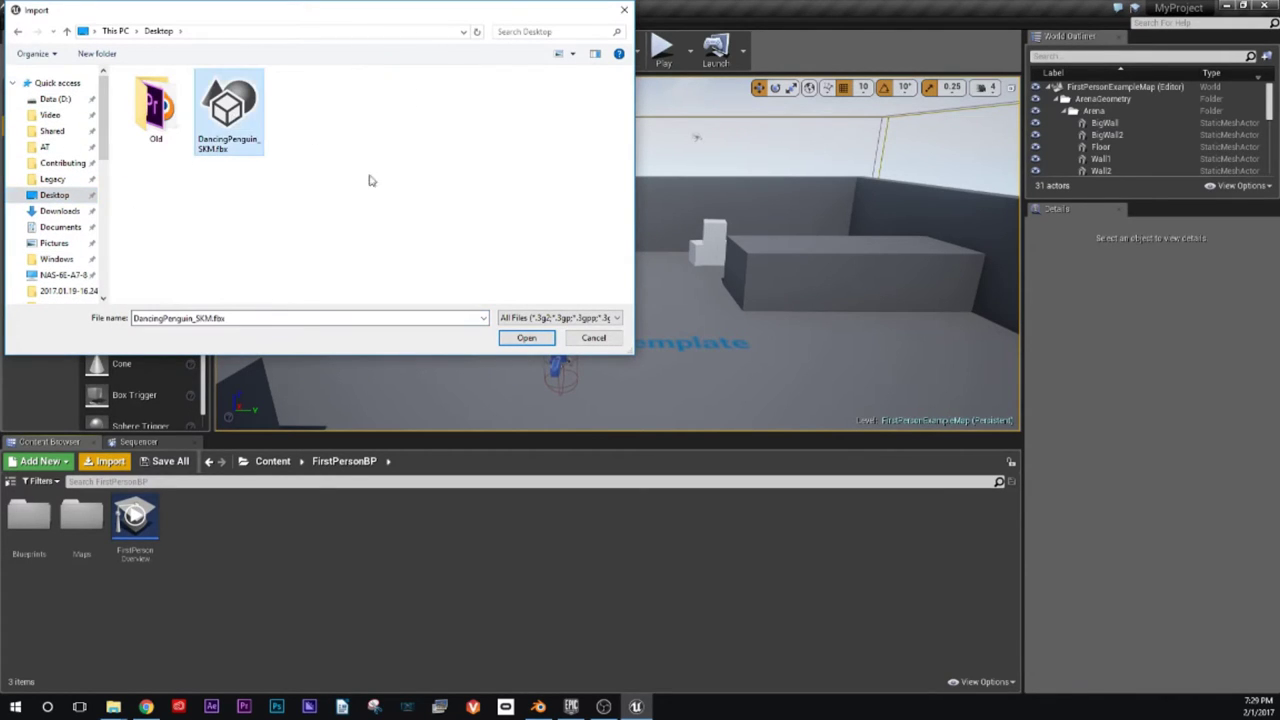
left_click(526, 338)
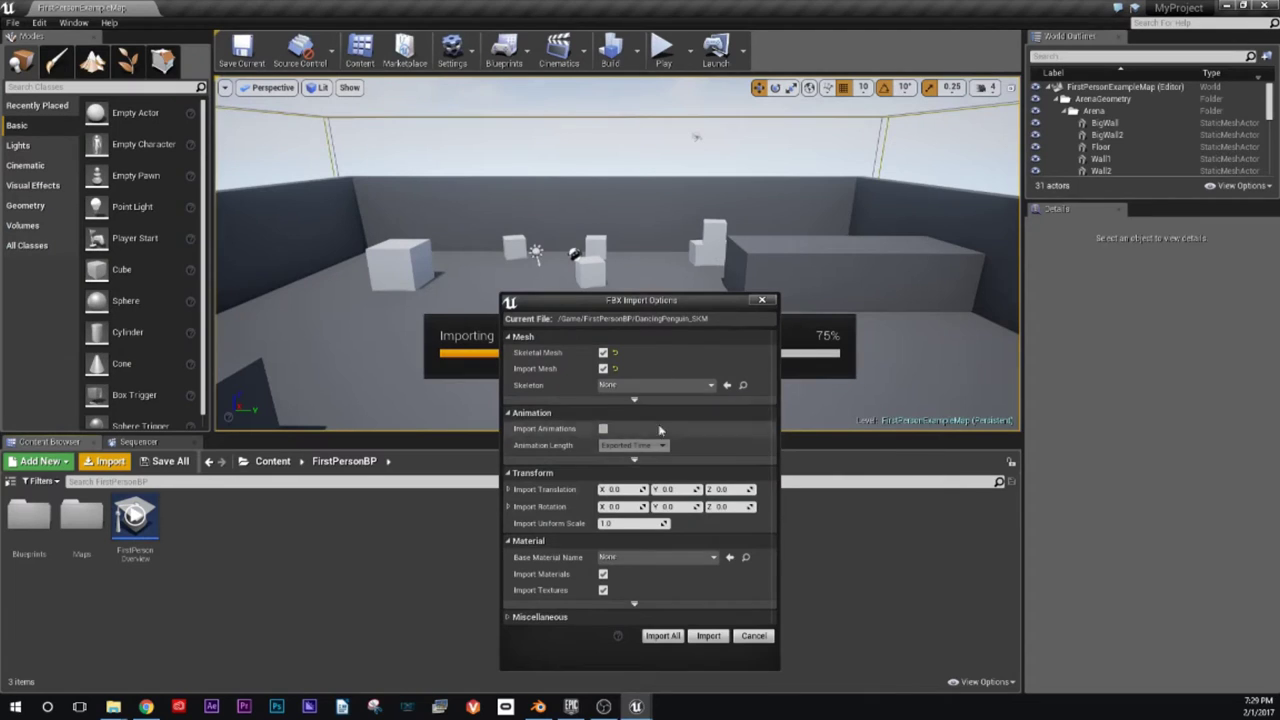
Step: Reveal the advanced Mesh and Animation import options and enable Use T0As Ref Pose for the penguin mesh
left_click_drag(643, 302, 596, 175)
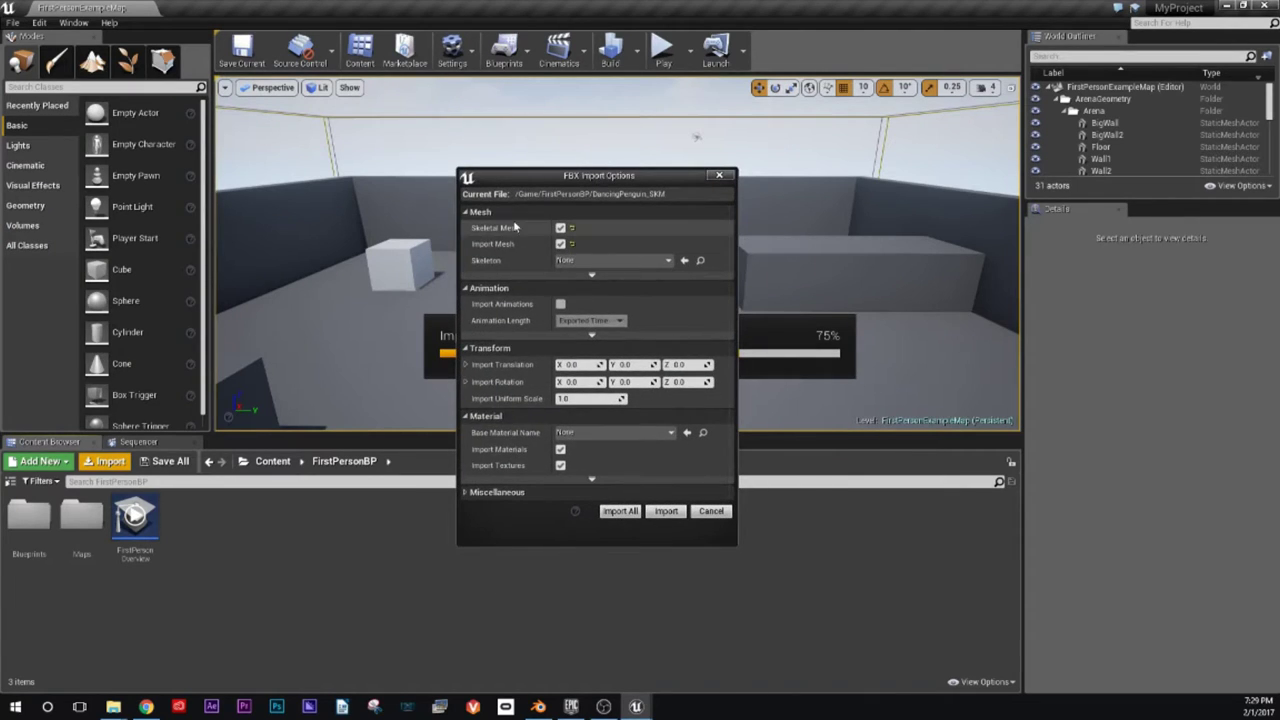
left_click(600, 333)
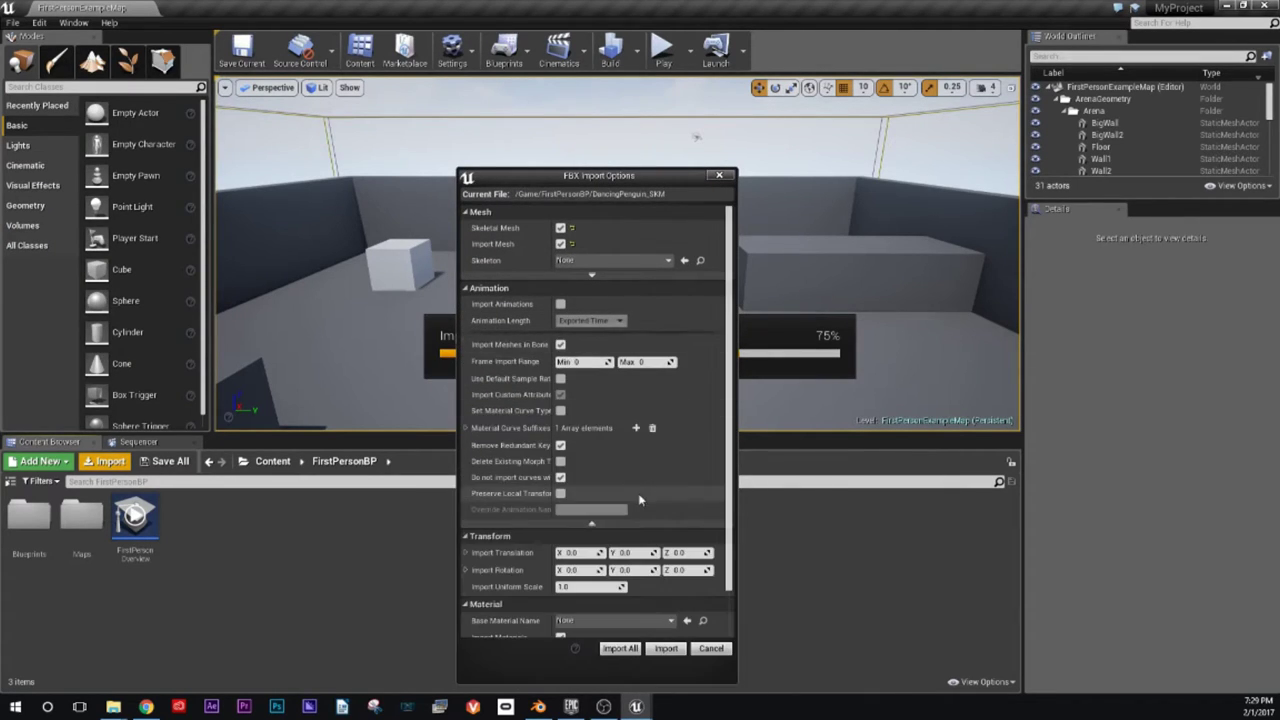
left_click(591, 275)
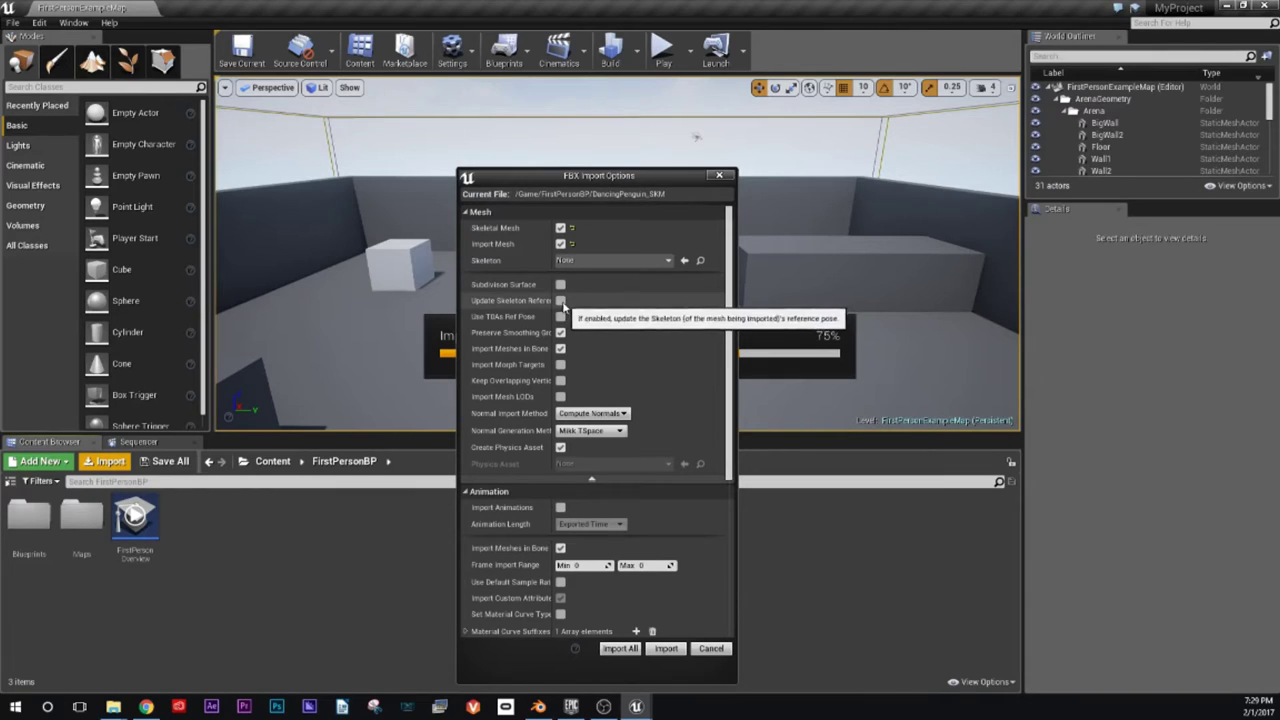
left_click(560, 316)
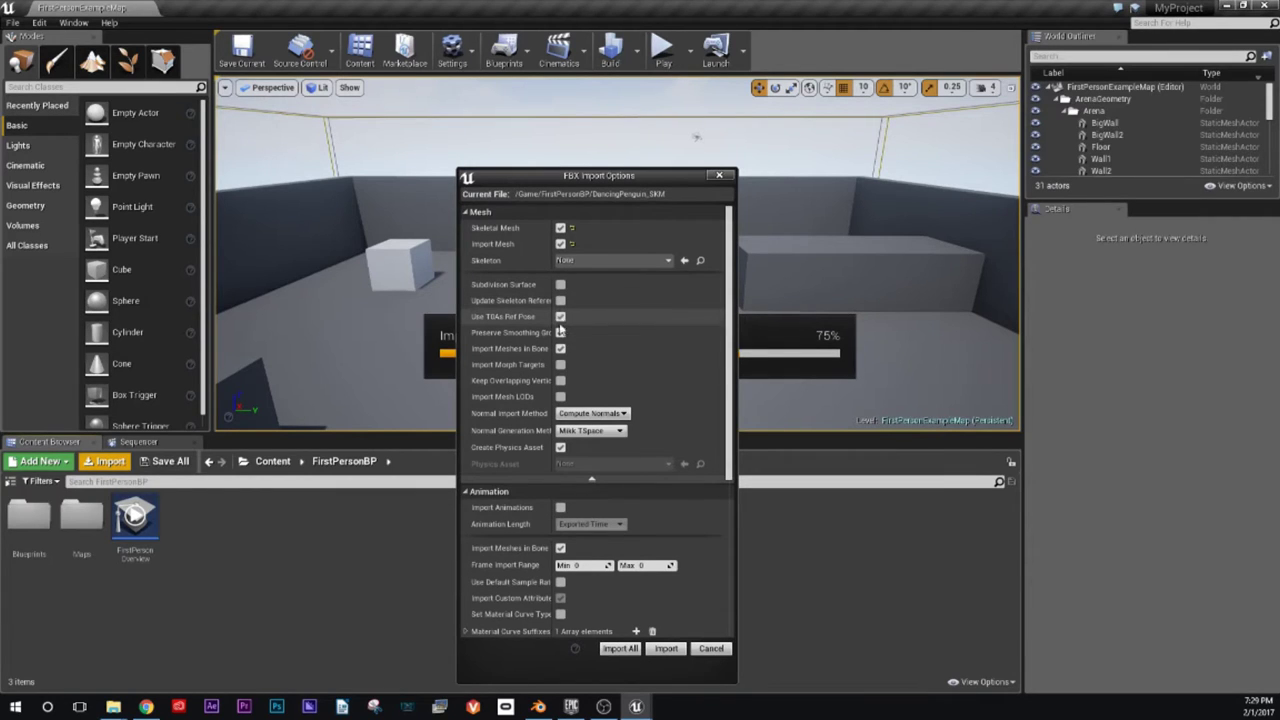
left_click_drag(551, 343, 585, 343)
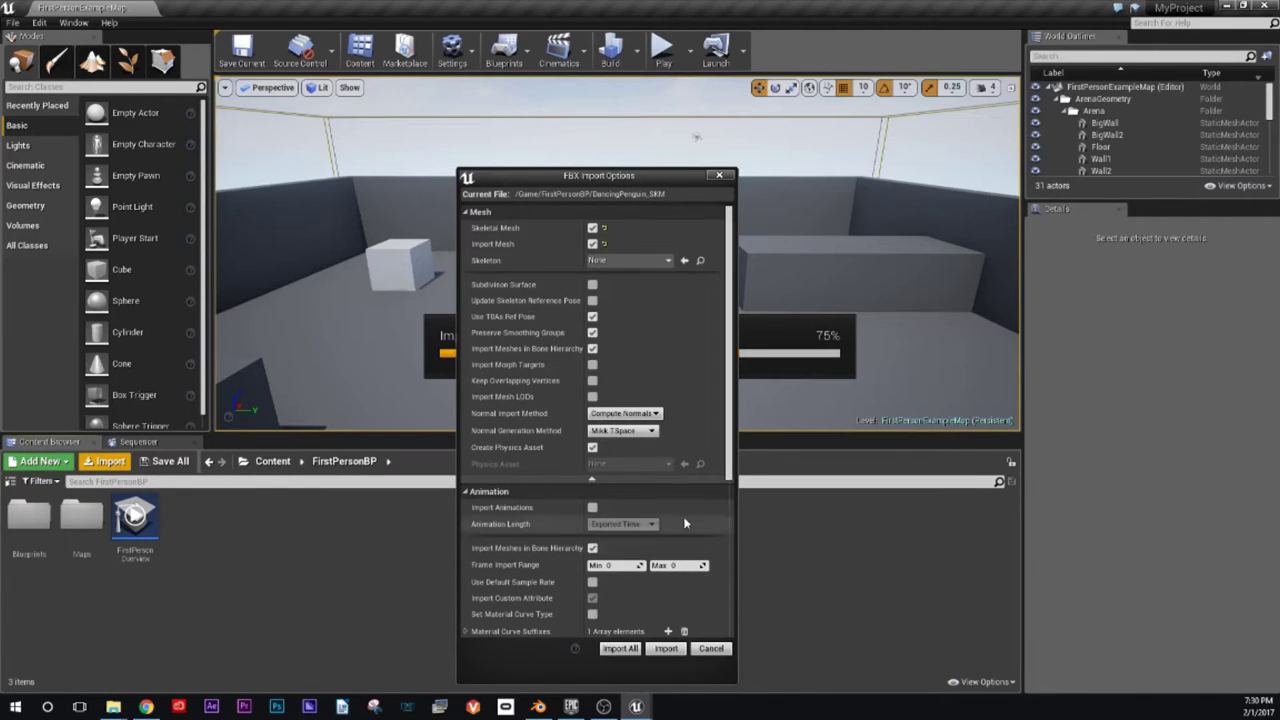
Step: Disable Import Materials and Import Textures for the penguin FBX
scroll(660, 555, "down", 1)
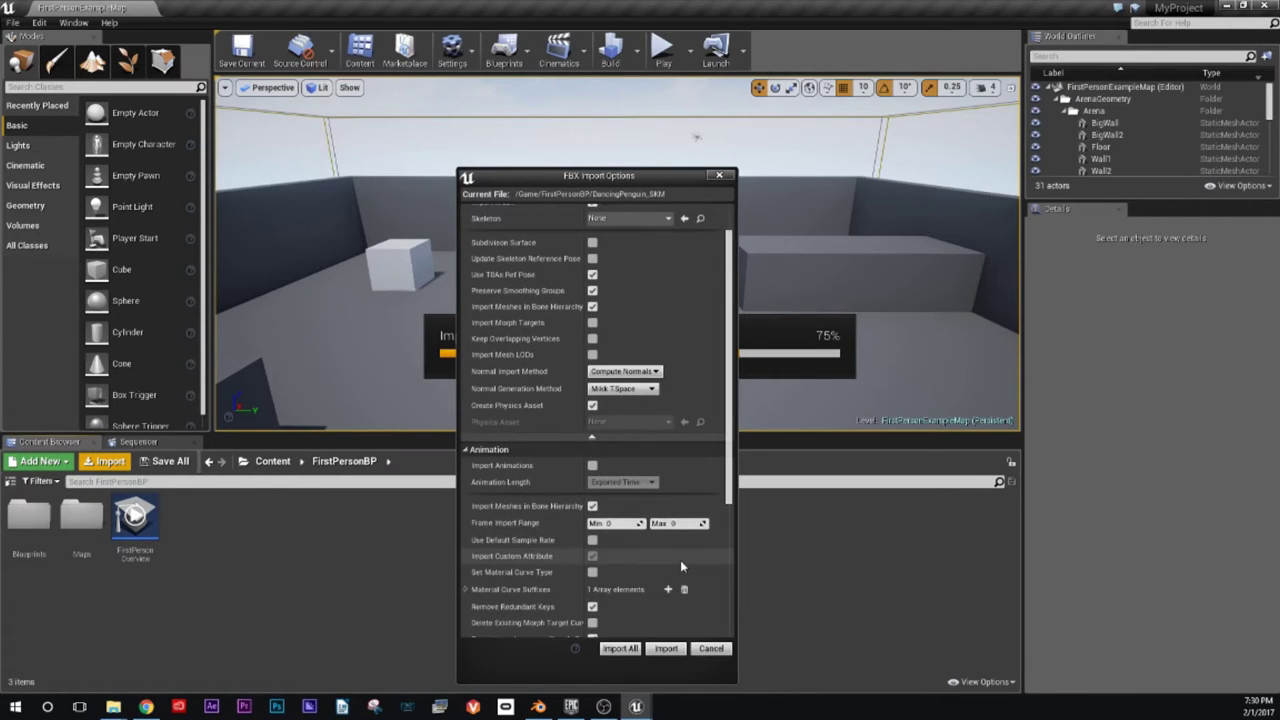
scroll(645, 531, "down", 4)
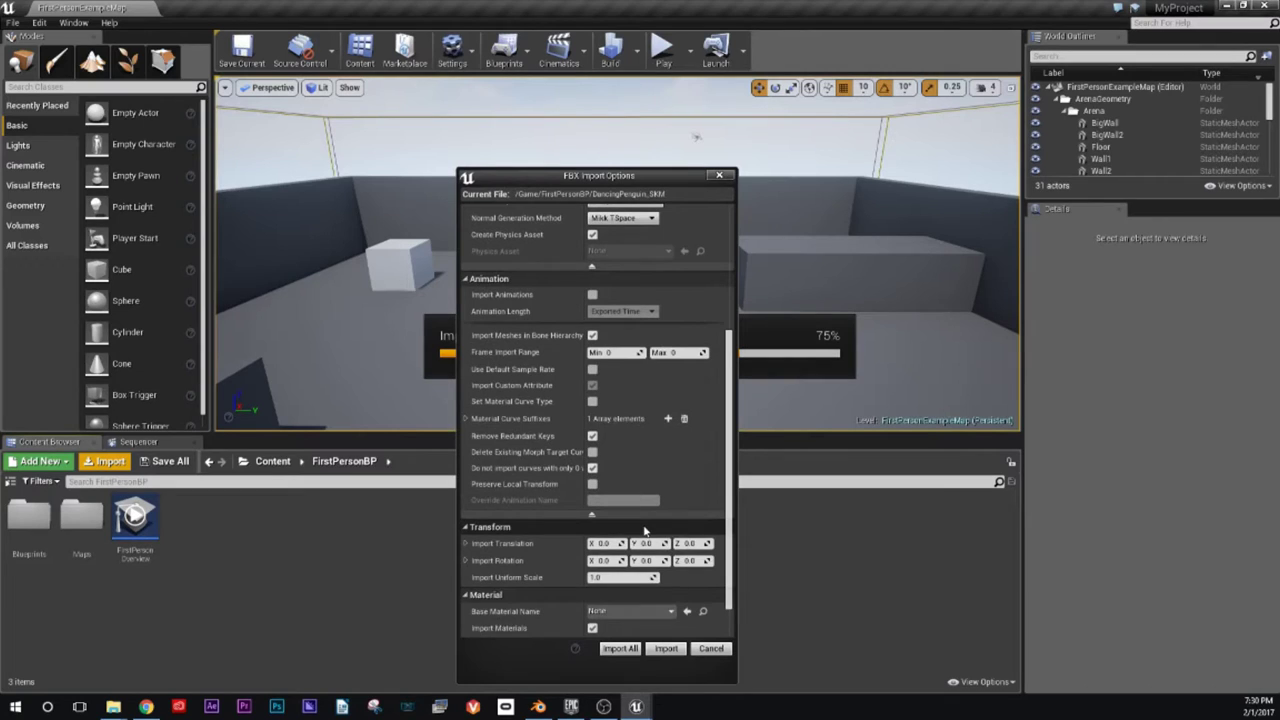
scroll(645, 531, "down", 1)
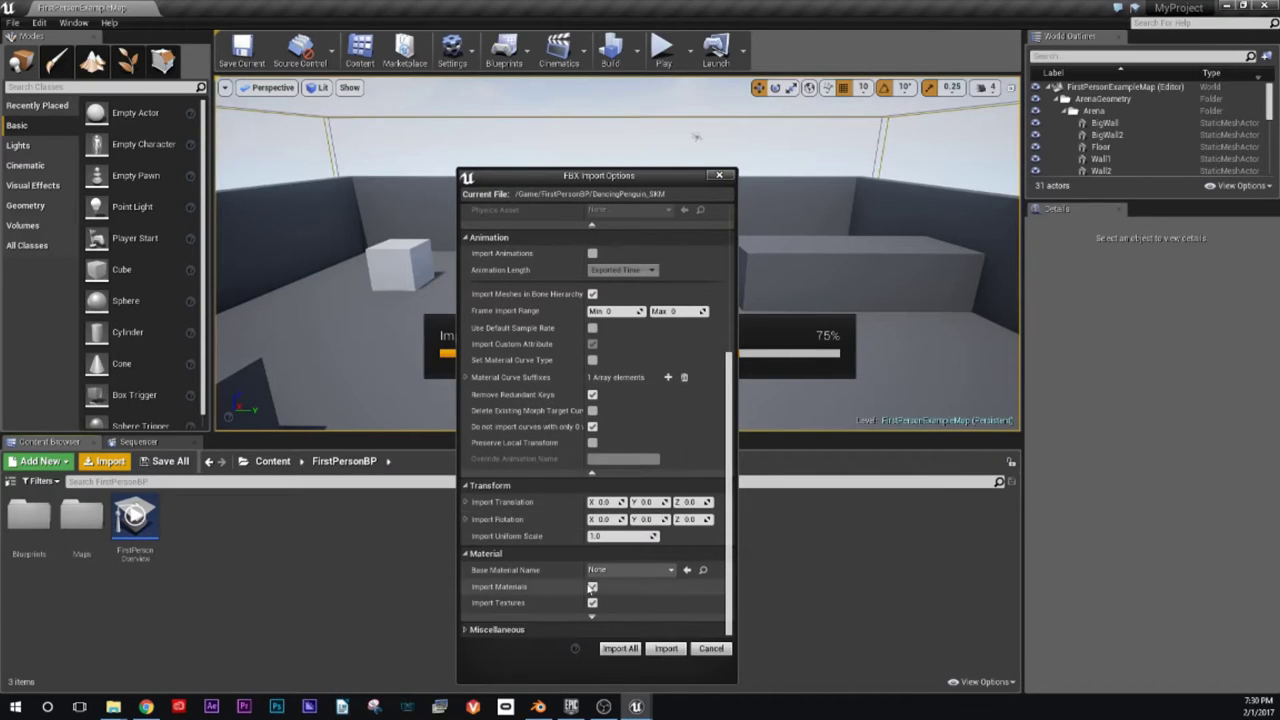
left_click(591, 588)
left_click(592, 603)
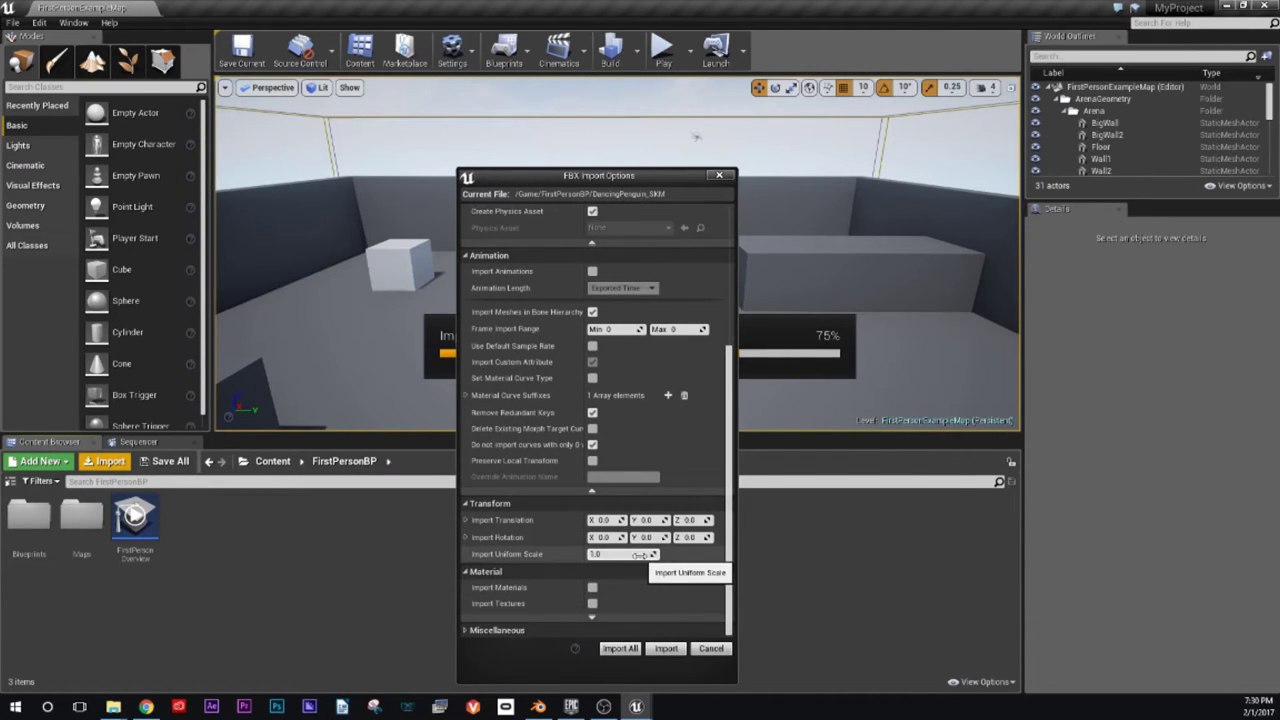
Step: Set the Normal Import Method to Import Normals and Tangents and import the penguin skeletal mesh
scroll(638, 555, "up", 6)
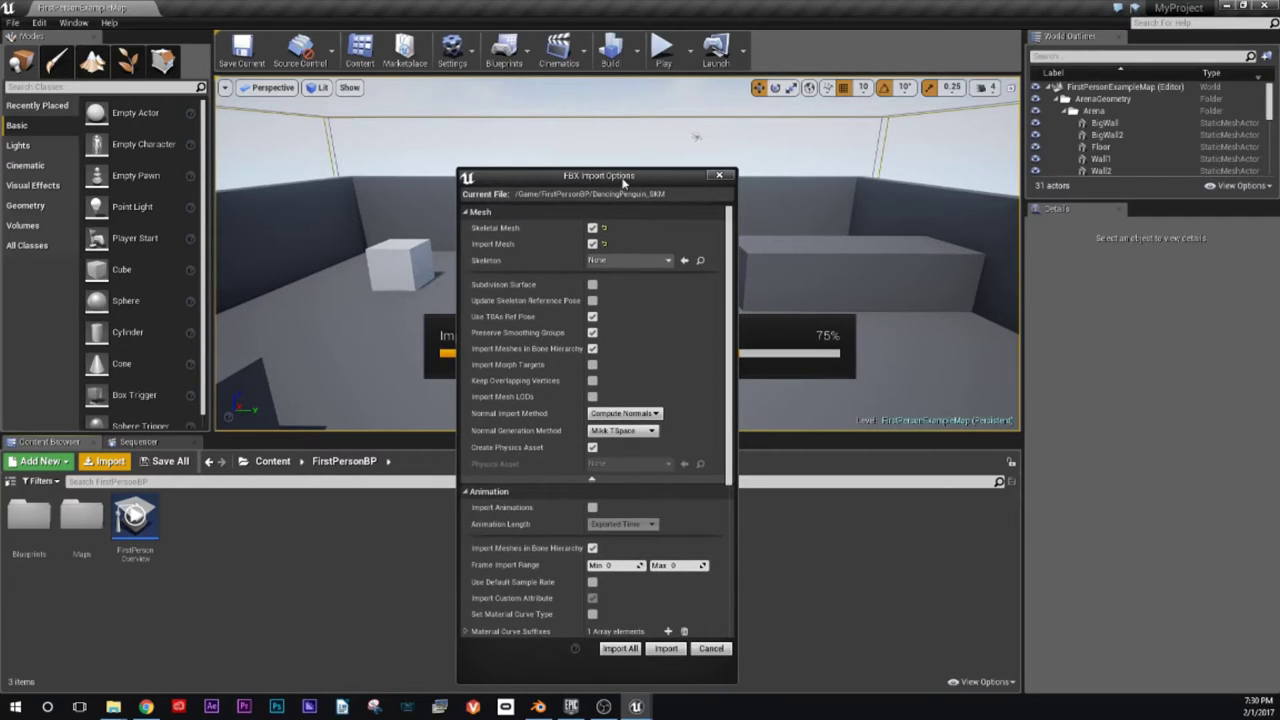
left_click_drag(687, 183, 683, 121)
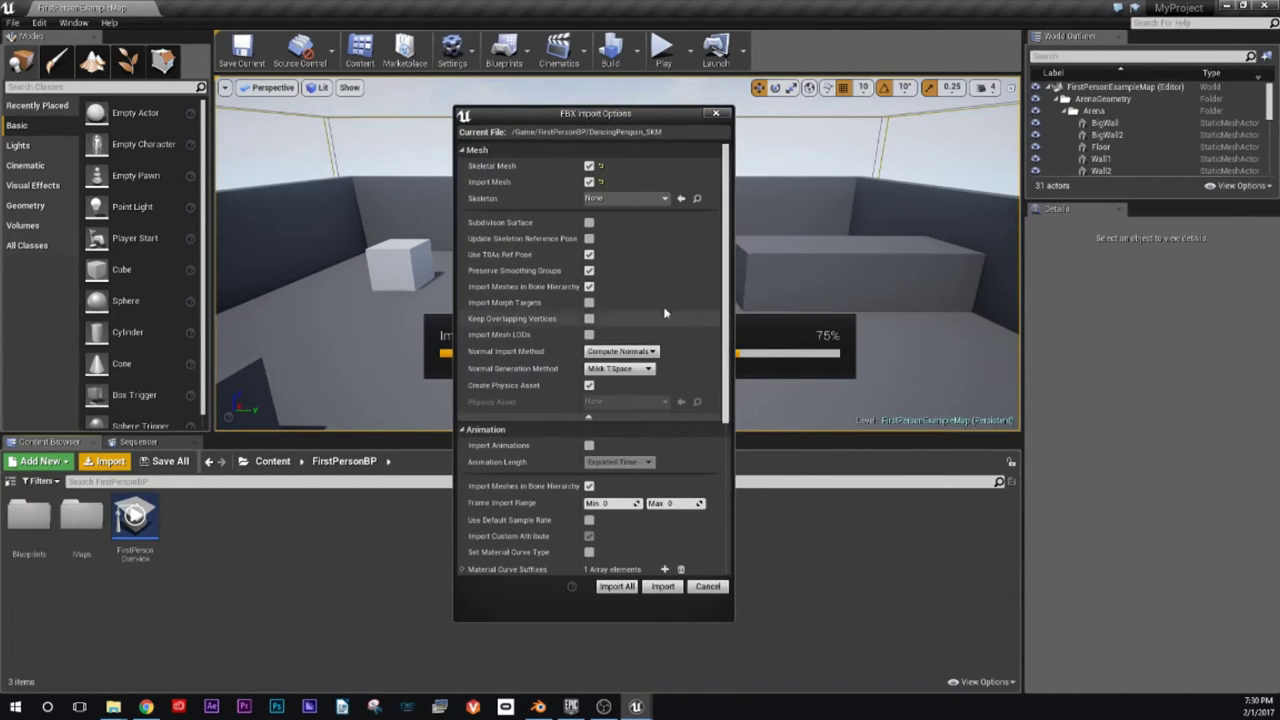
left_click(632, 352)
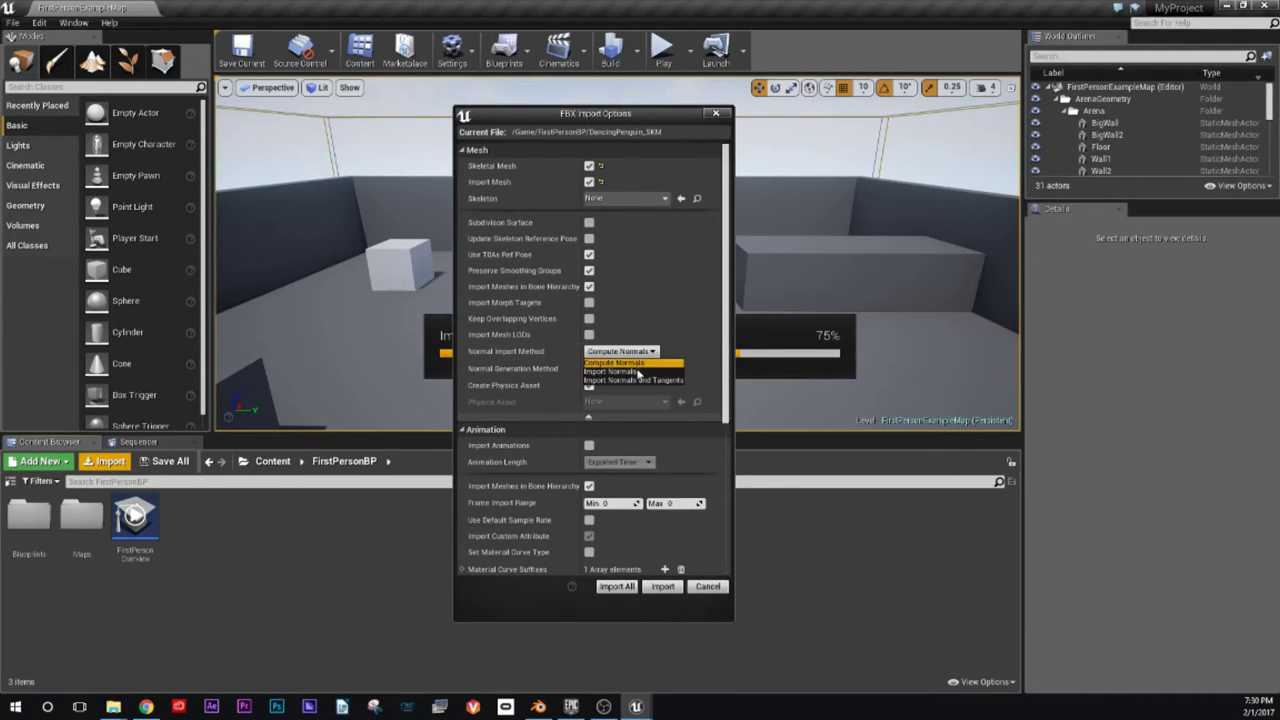
left_click(637, 381)
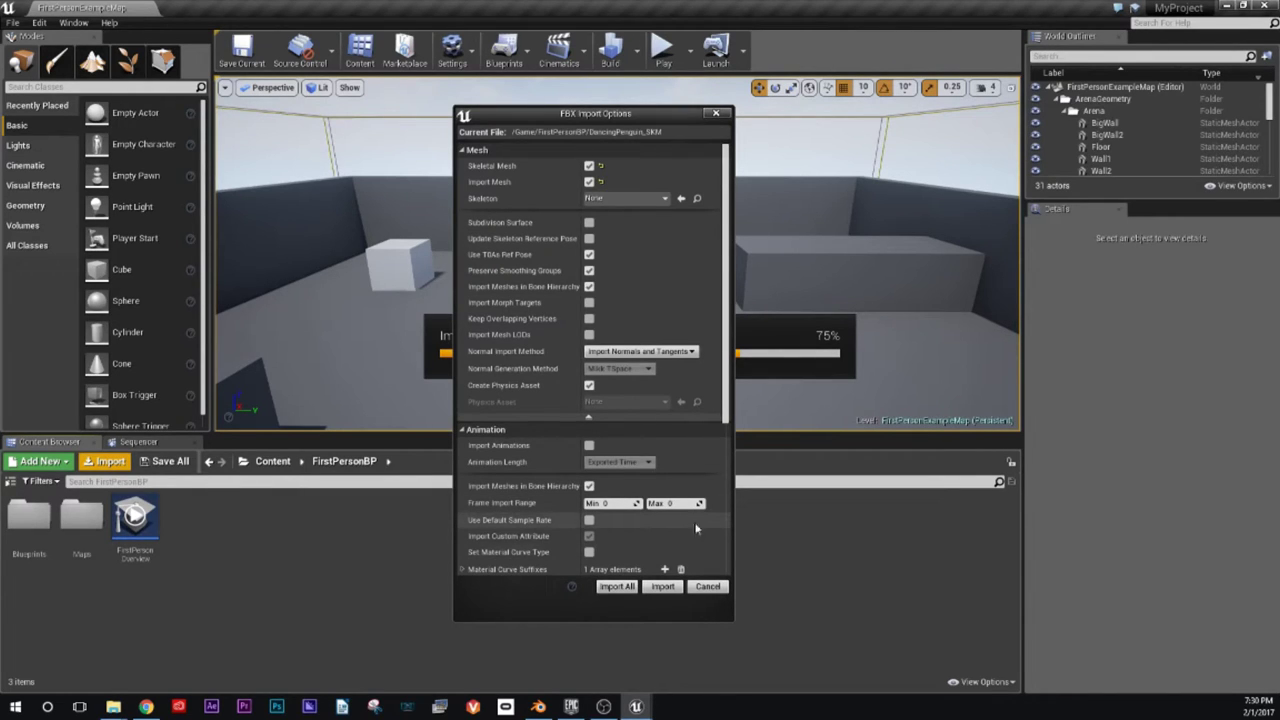
left_click(662, 588)
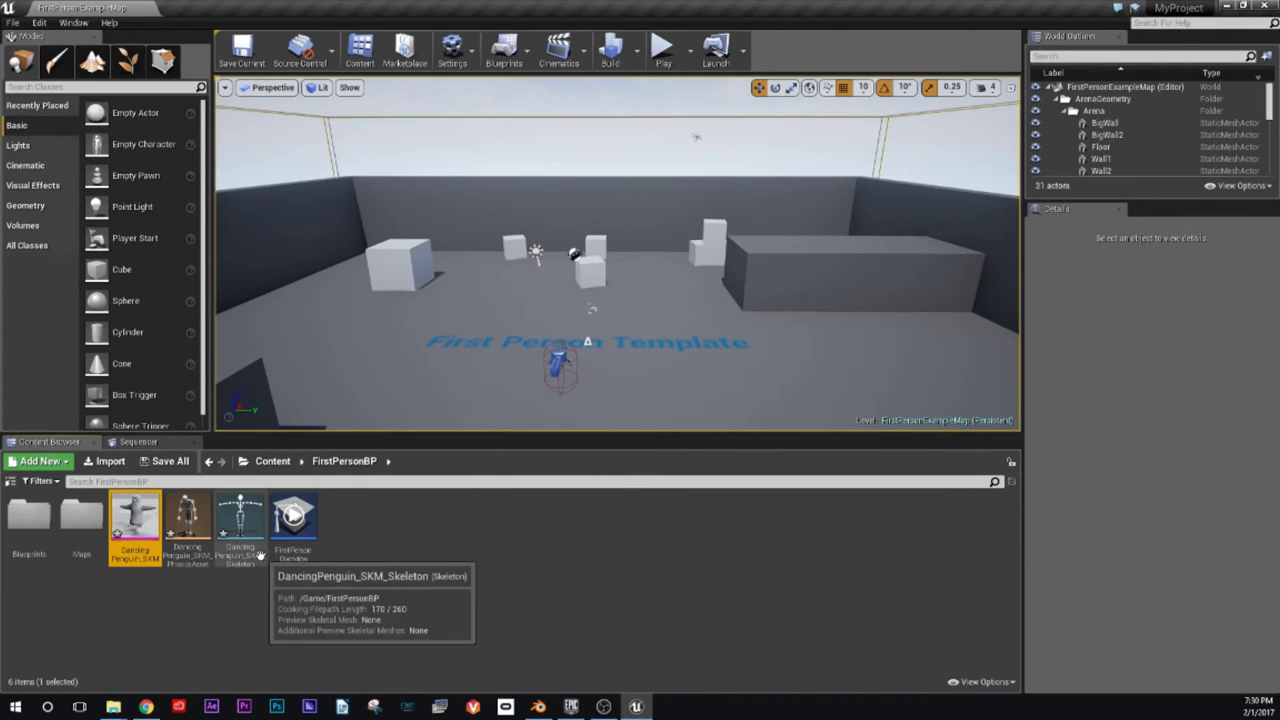
Step: Inspect the imported DancingPenguin_SKM mesh and its skeleton's bone hierarchy, and return to the level editor
double_click(134, 555)
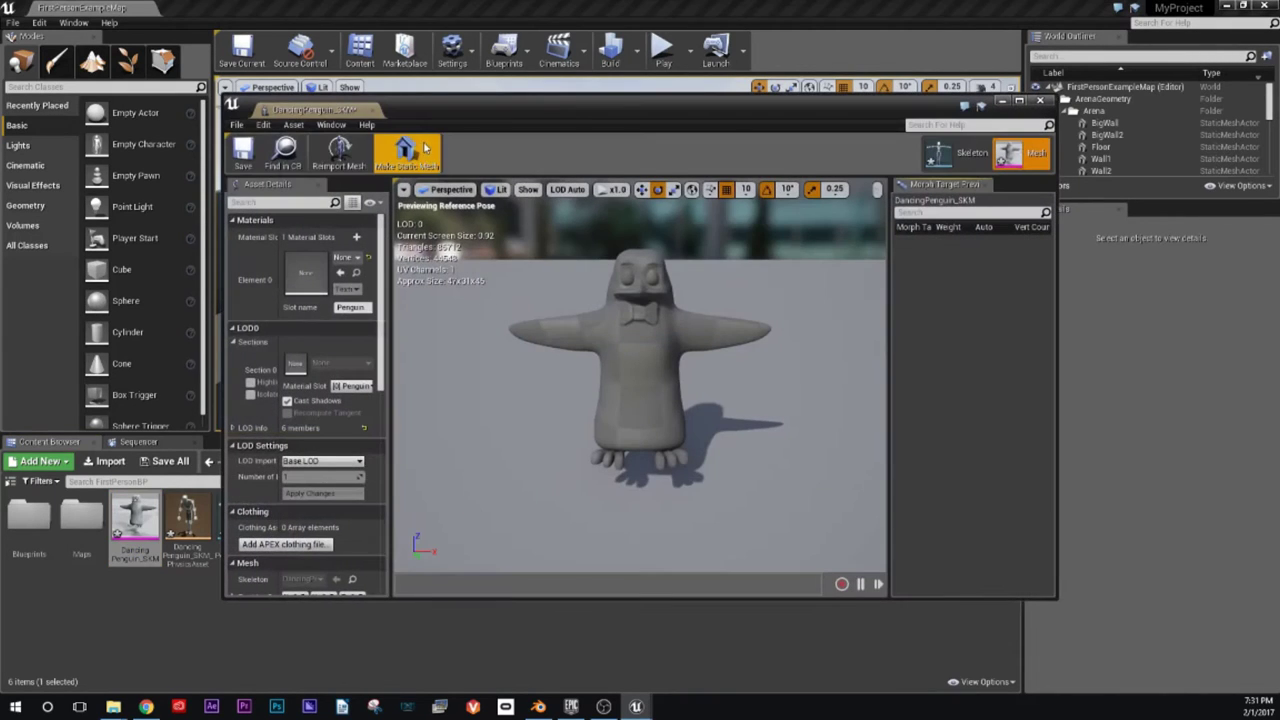
double_click(340, 110)
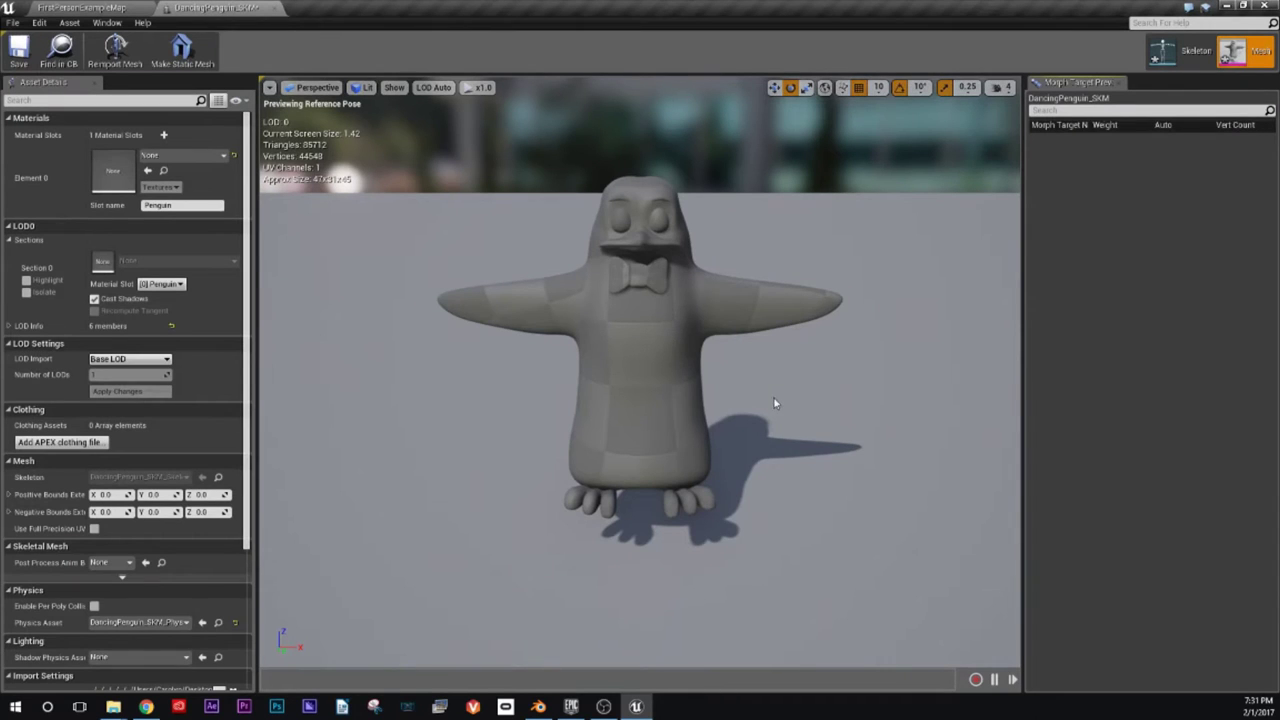
left_click_drag(772, 397, 700, 395)
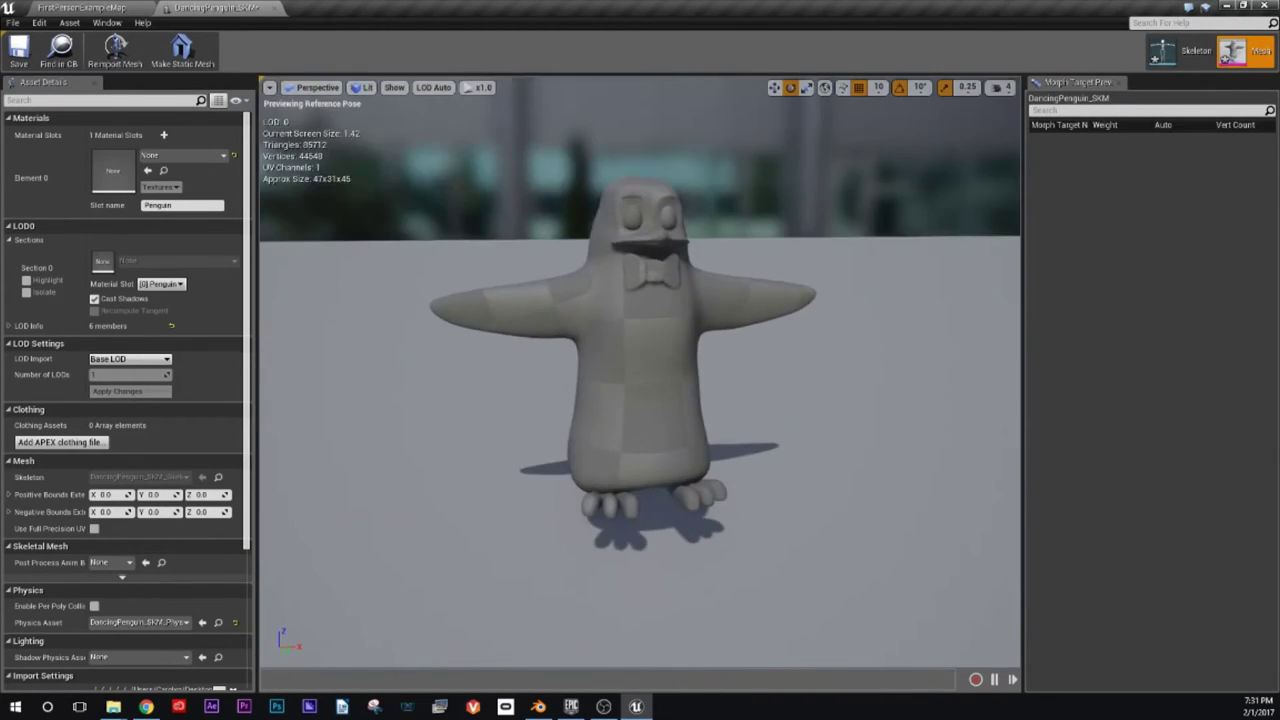
left_click(1172, 56)
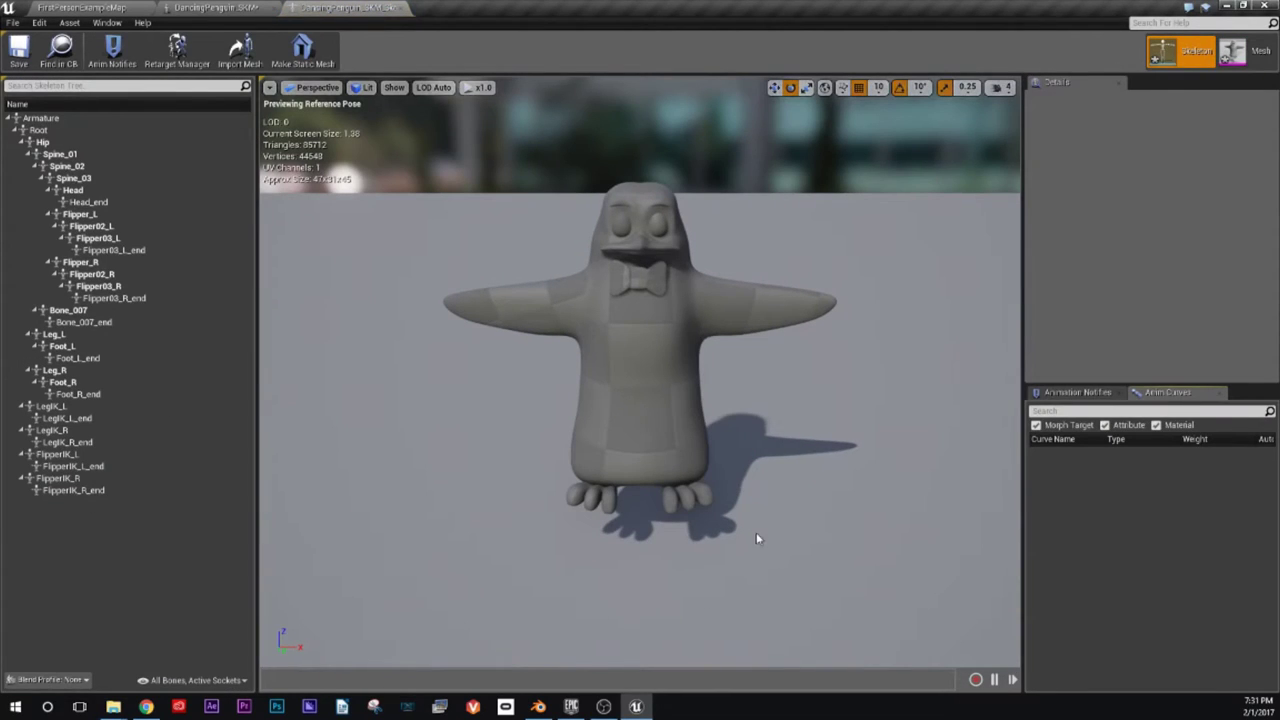
left_click(70, 8)
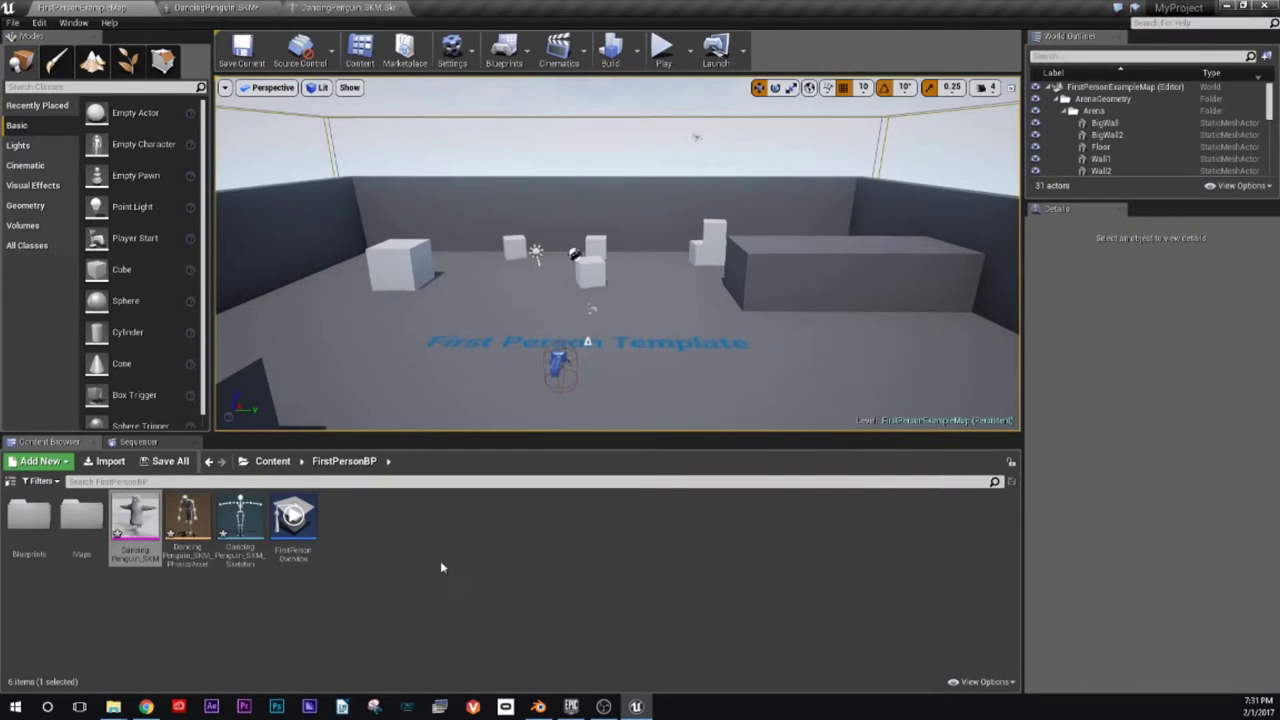
Step: Switch to Blender, select only the penguin's armature, assign it the Dance action and go to the first frame
left_click(538, 706)
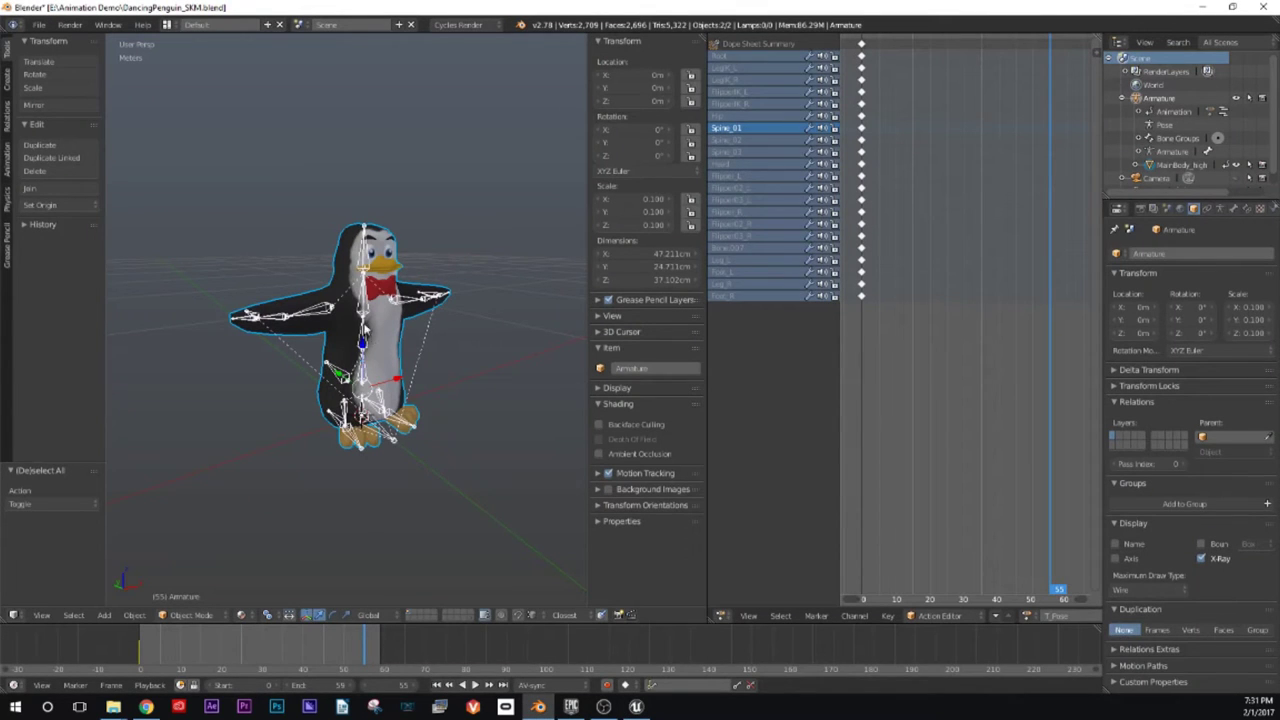
right_click(362, 326)
right_click(362, 320)
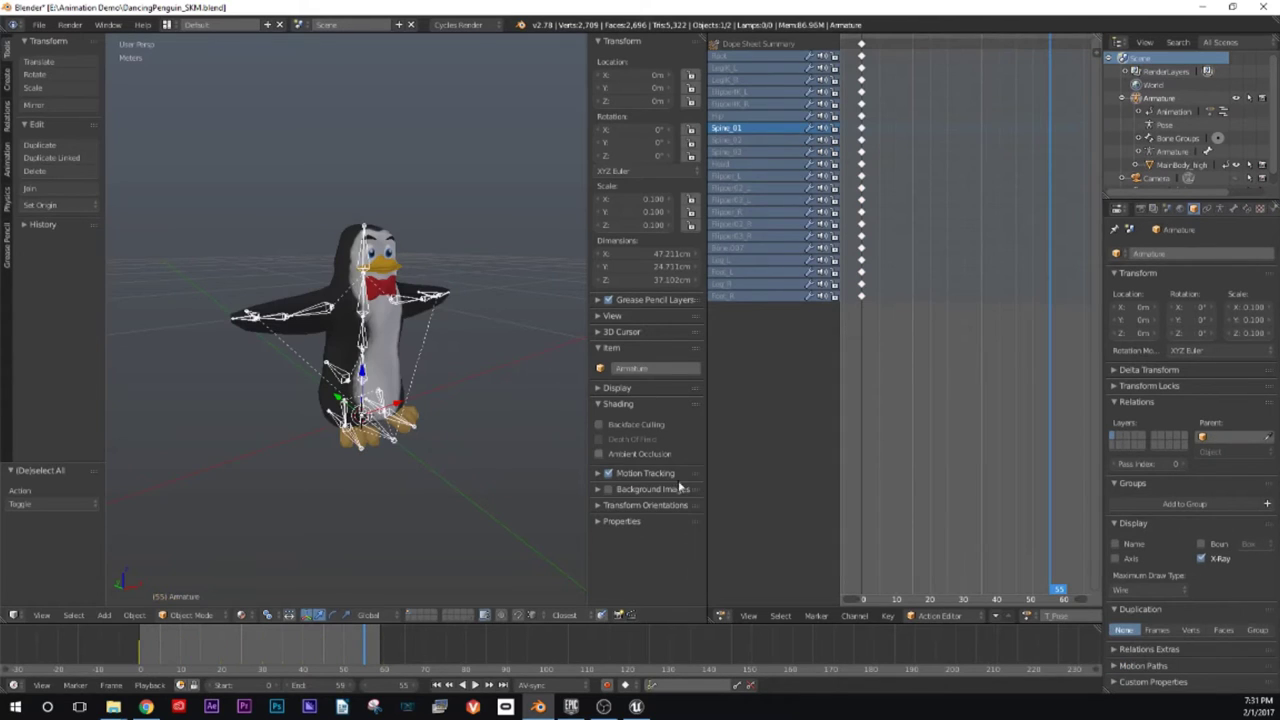
left_click(1028, 615)
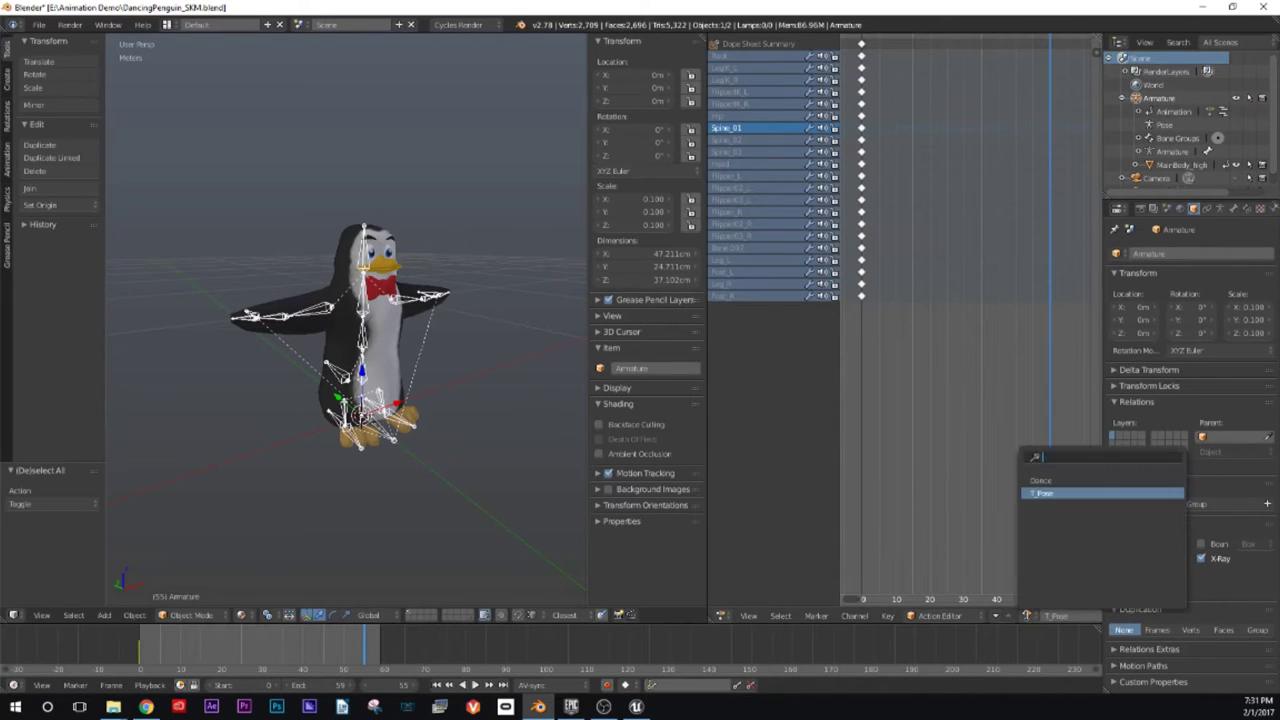
left_click(1041, 480)
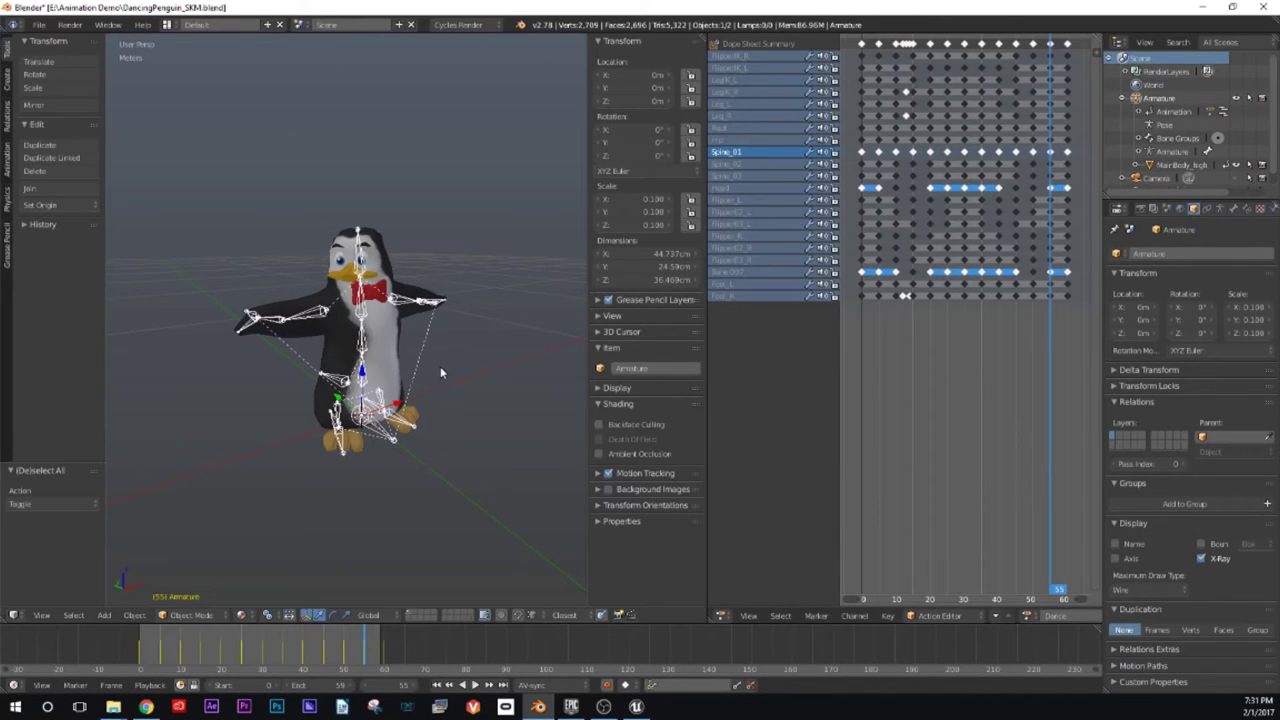
left_click(436, 685)
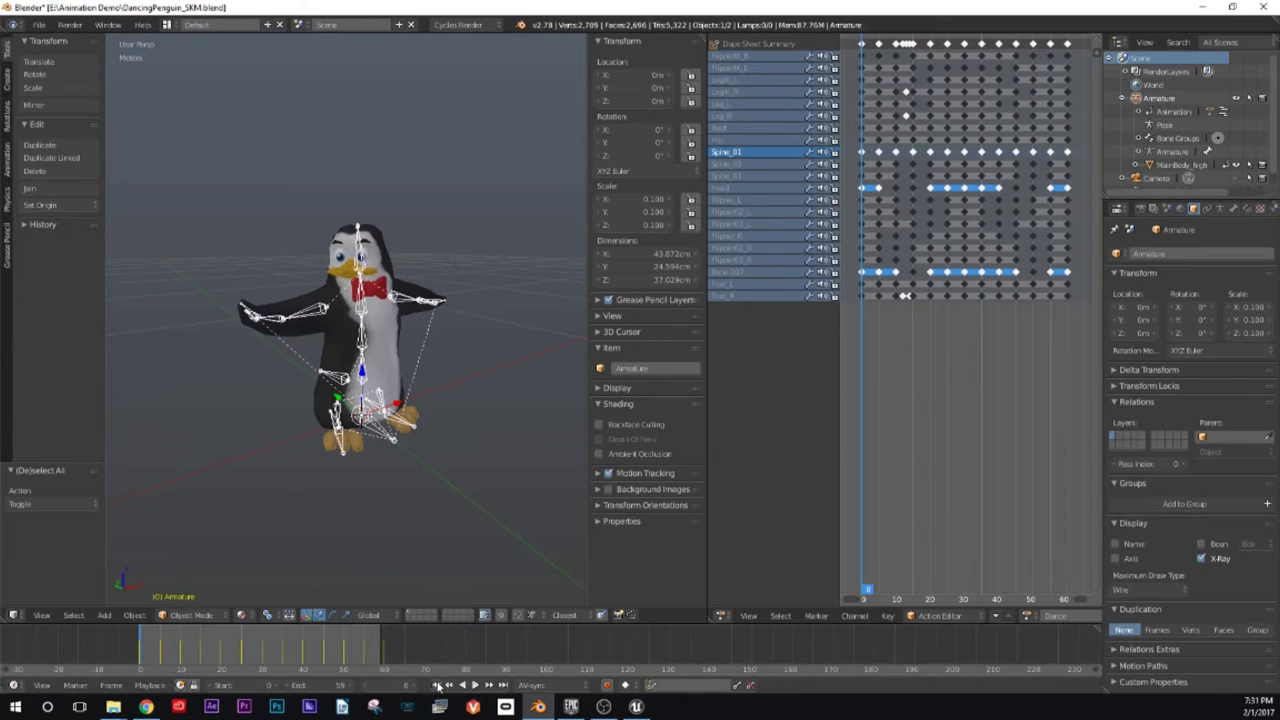
Step: Start an FBX export with the file name PenguinDance_Anim.fbx and show its main export settings
left_click(38, 24)
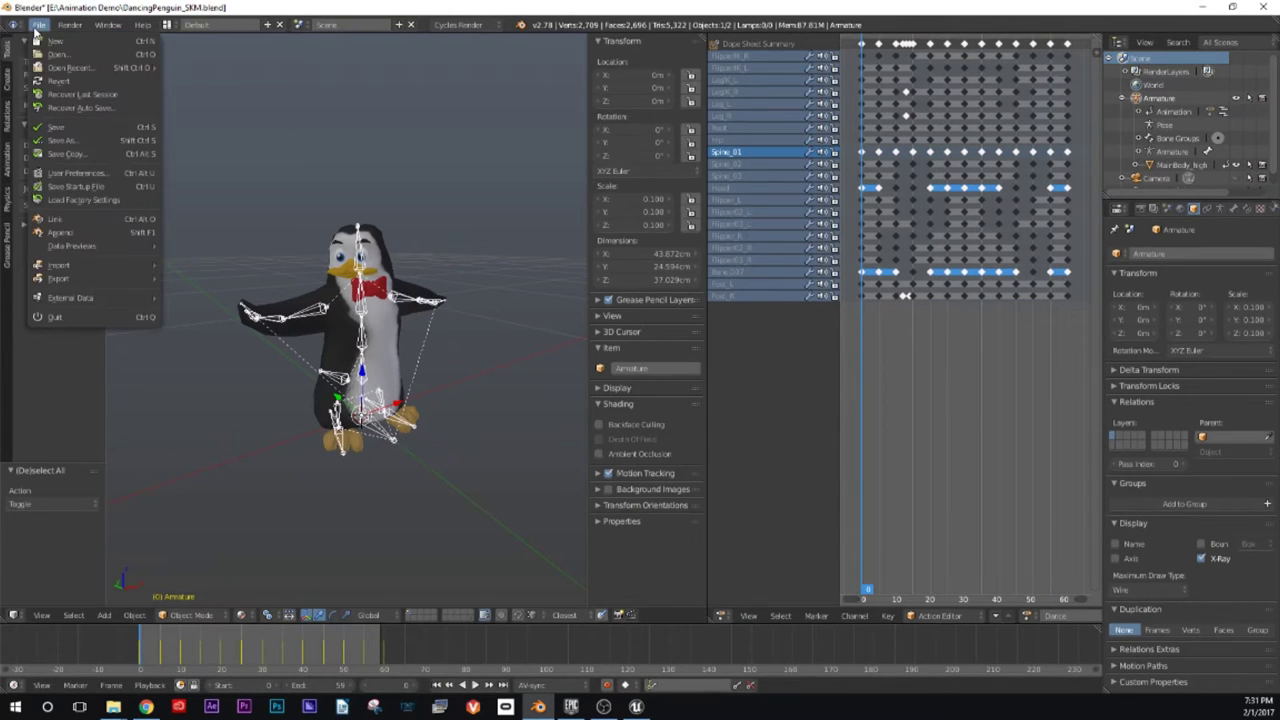
mouse_move(57, 278)
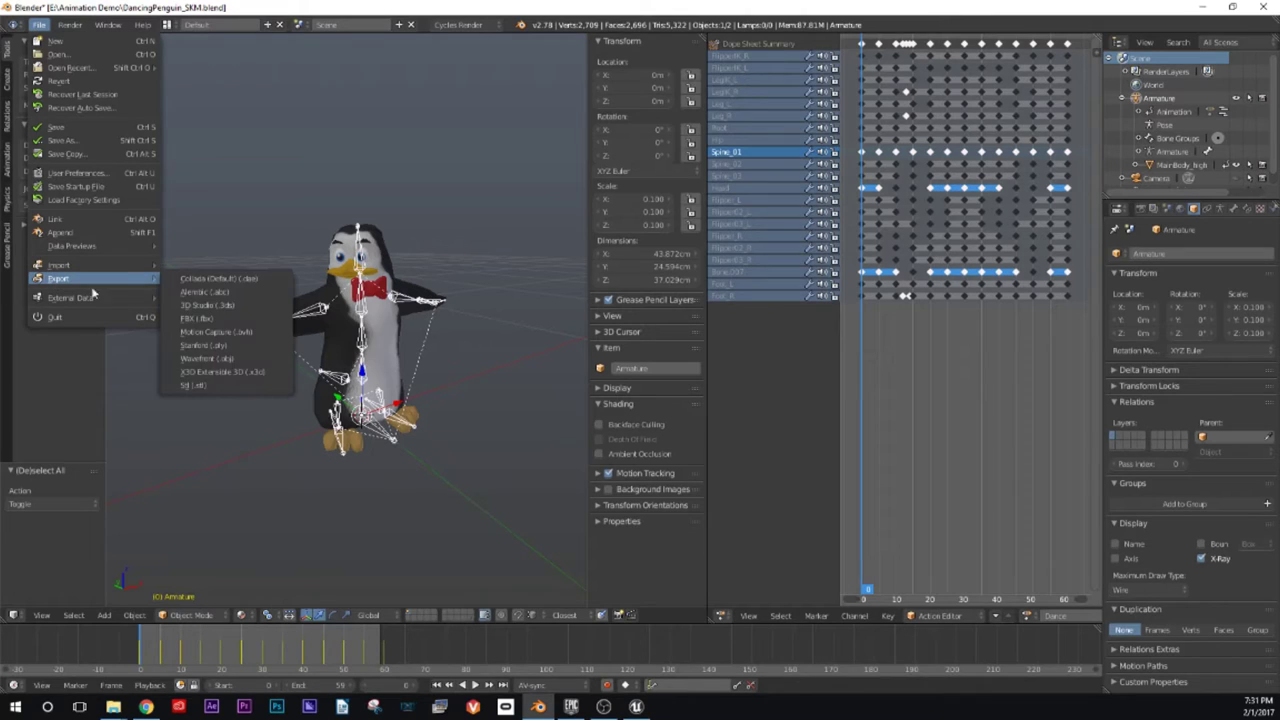
left_click(212, 318)
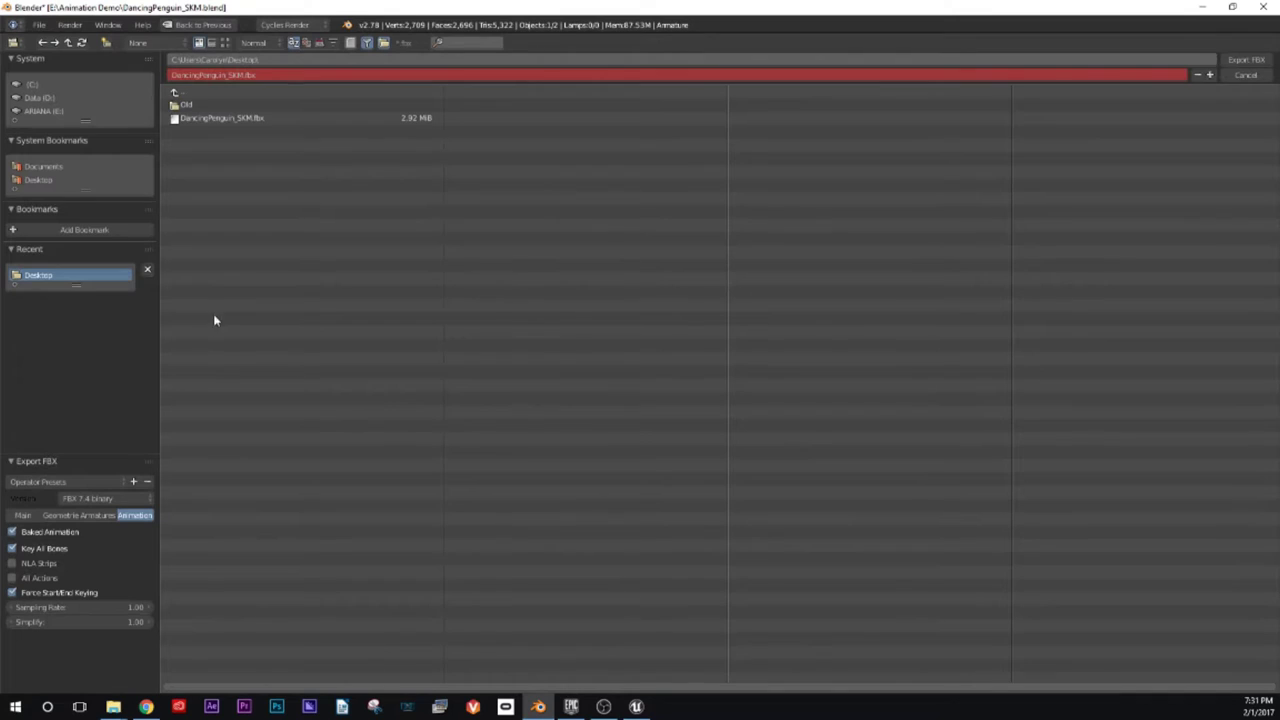
left_click(252, 75)
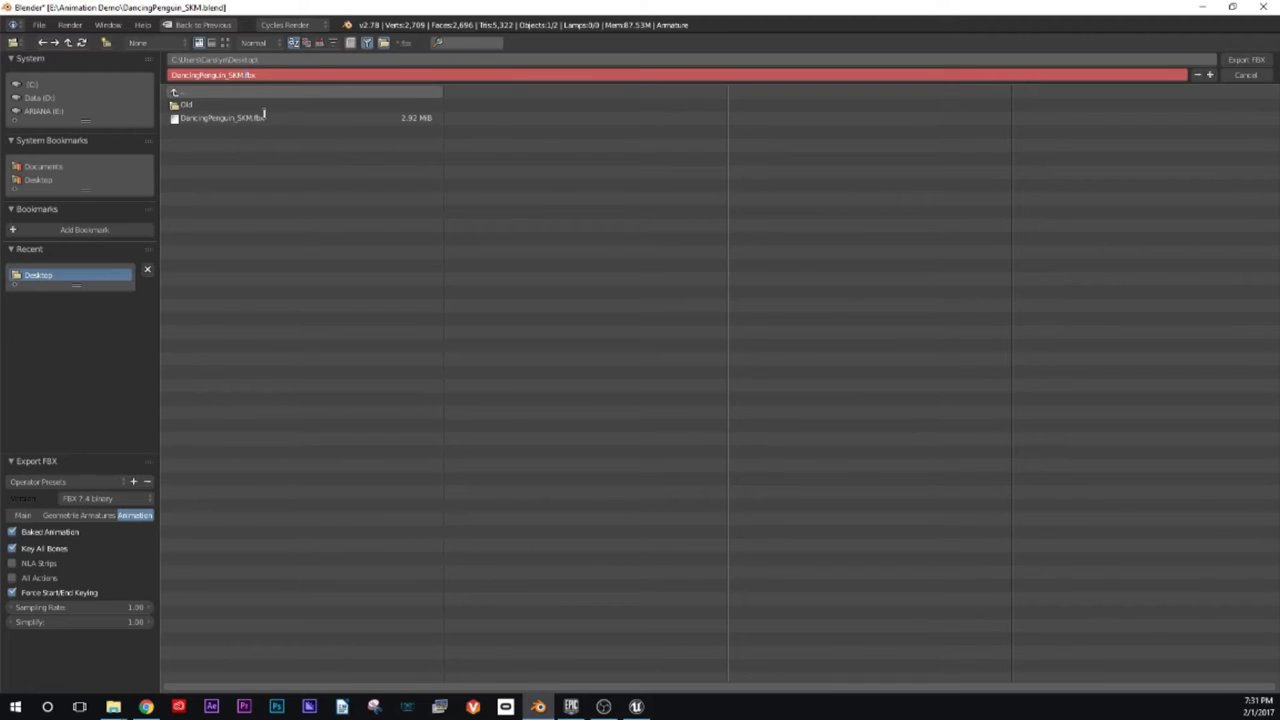
key("BackSpace")
key("BackSpace")
key("BackSpace")
key("BackSpace")
key("BackSpace")
key("BackSpace")
key("BackSpace")
key("BackSpace")
key("BackSpace")
key("BackSpace")
key("BackSpace")
key("BackSpace")
key("BackSpace")
key("BackSpace")
key("BackSpace")
key("BackSpace")
key("BackSpace")
key("BackSpace")
left_click(21, 515)
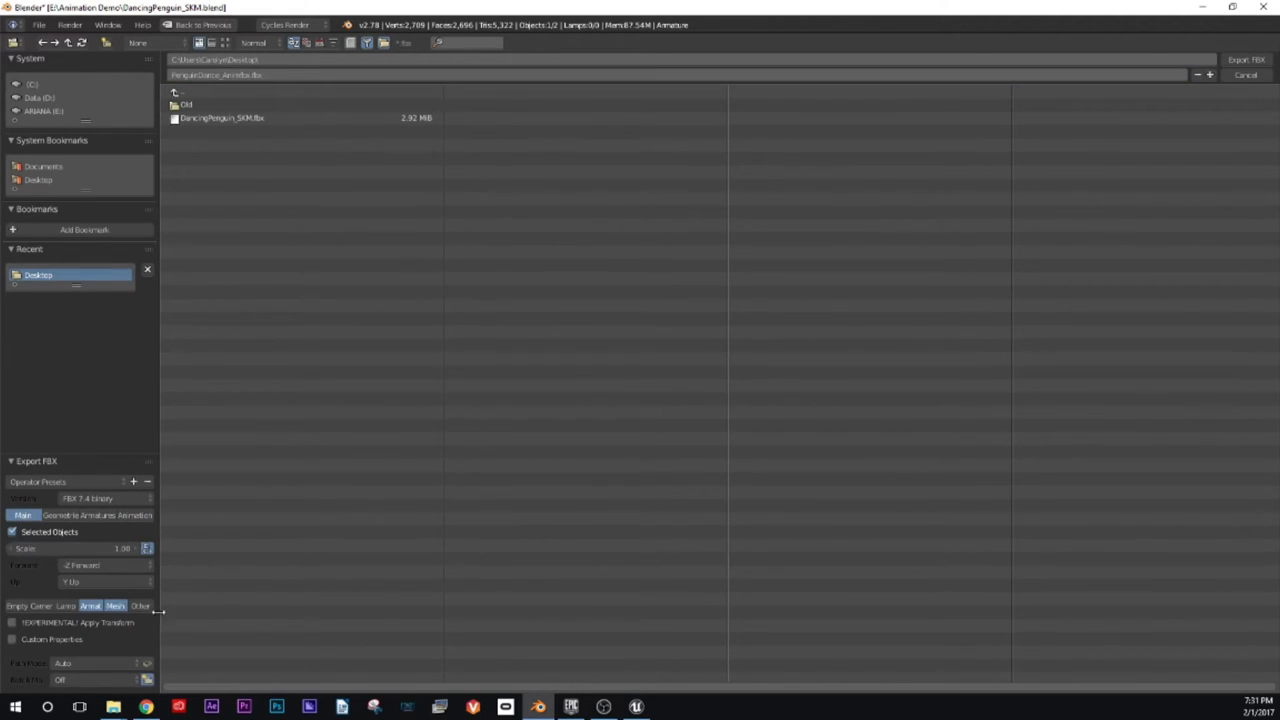
Step: Limit the FBX export to the armature object type, check the animation export settings, and export the file
left_click(89, 607)
left_click(98, 515)
left_click(135, 515)
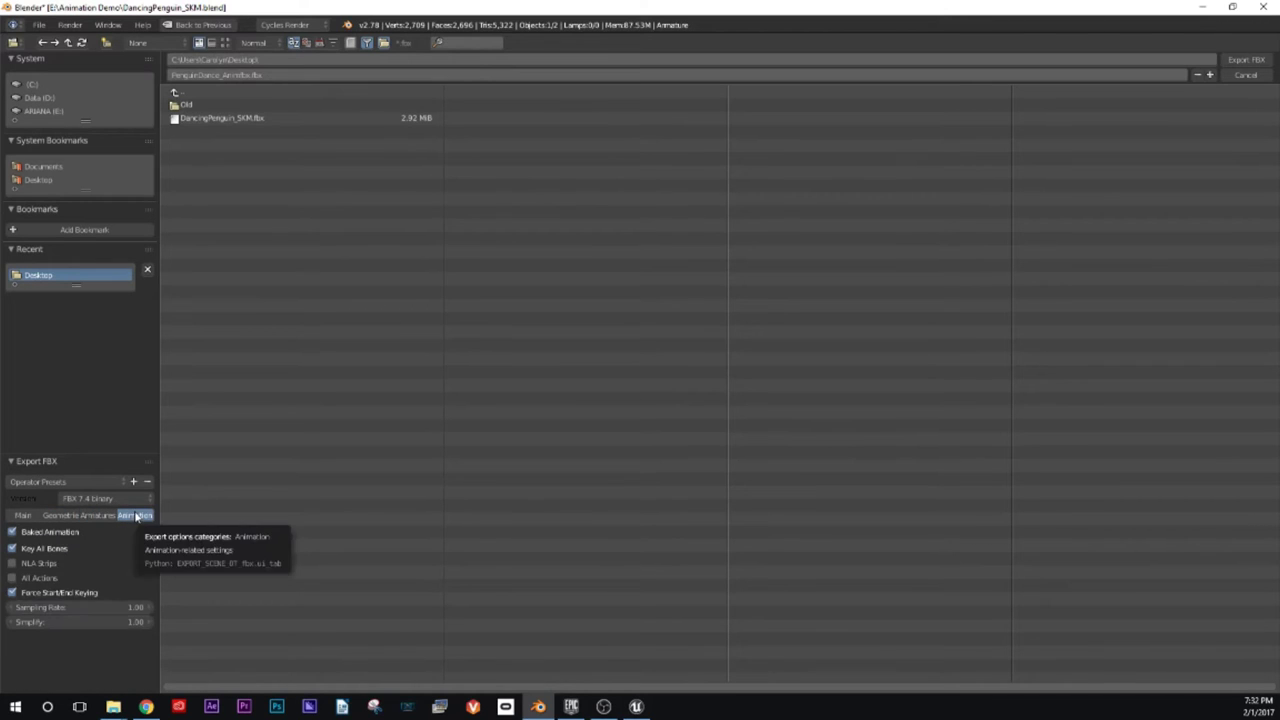
left_click(22, 515)
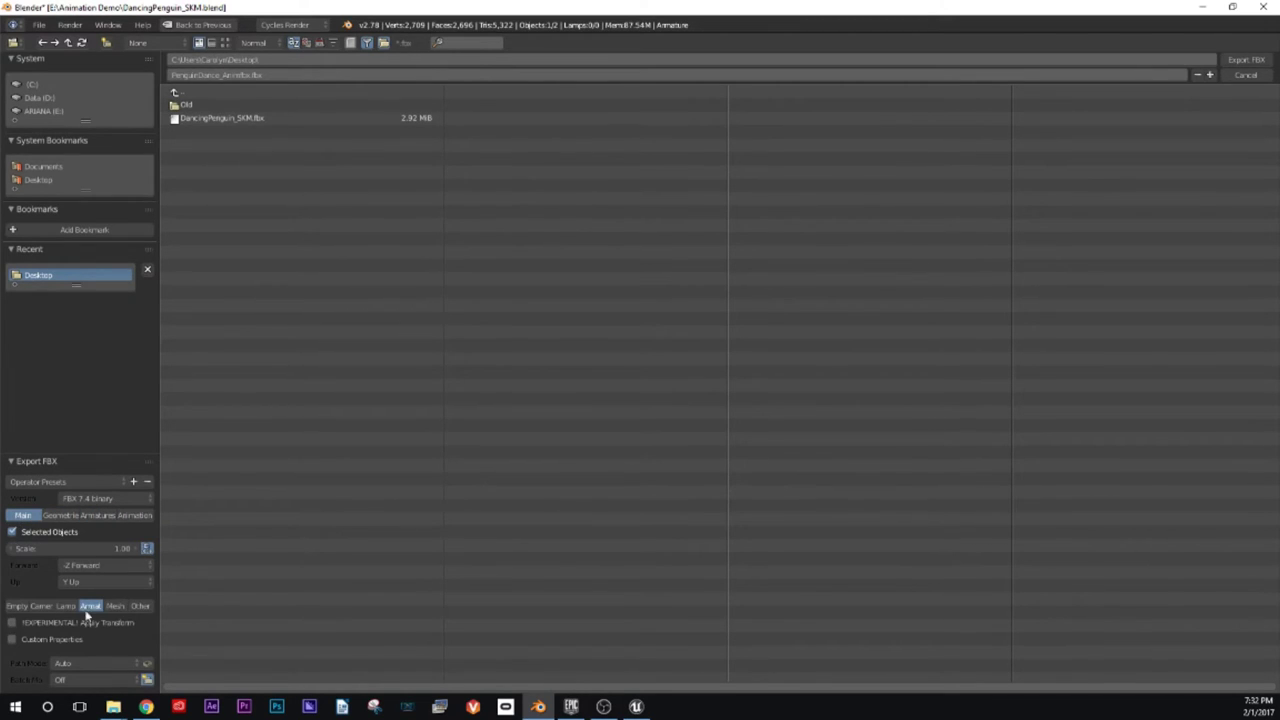
left_click(1246, 60)
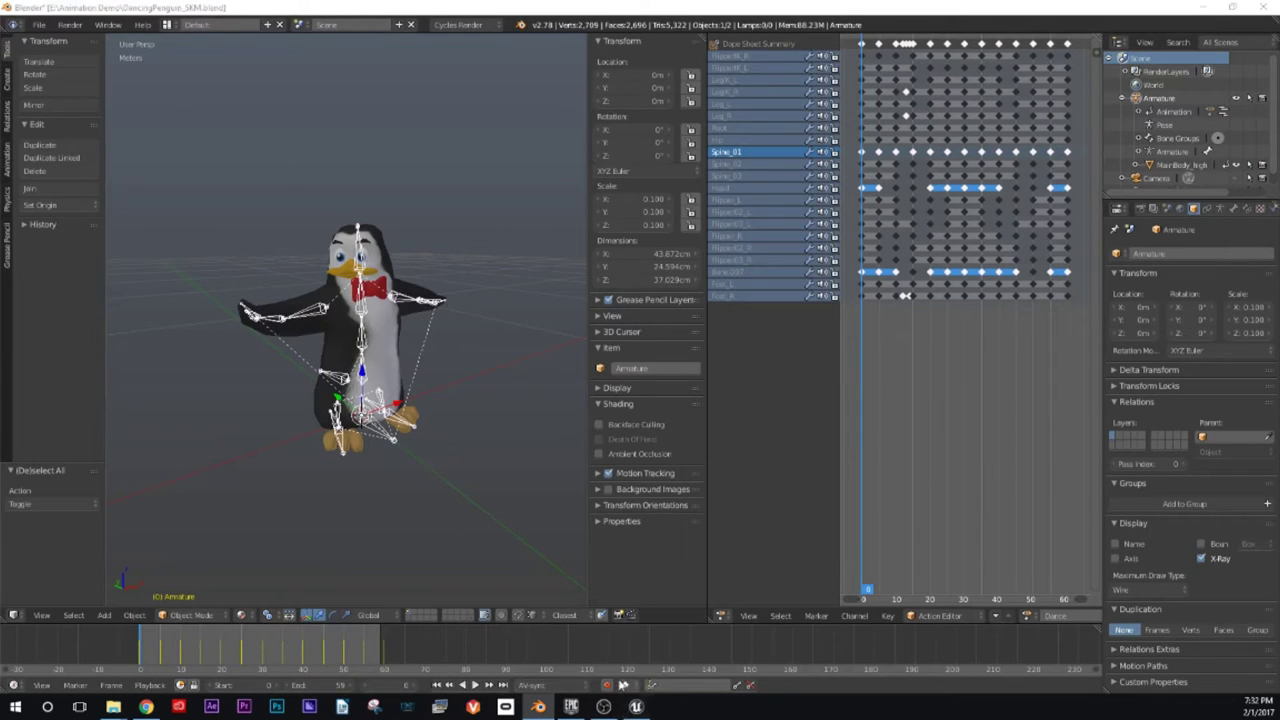
Step: Switch to Unreal and start importing PenguinDance_Animfbx.fbx from the Desktop into the FirstPersonBP folder
left_click(636, 706)
left_click(108, 463)
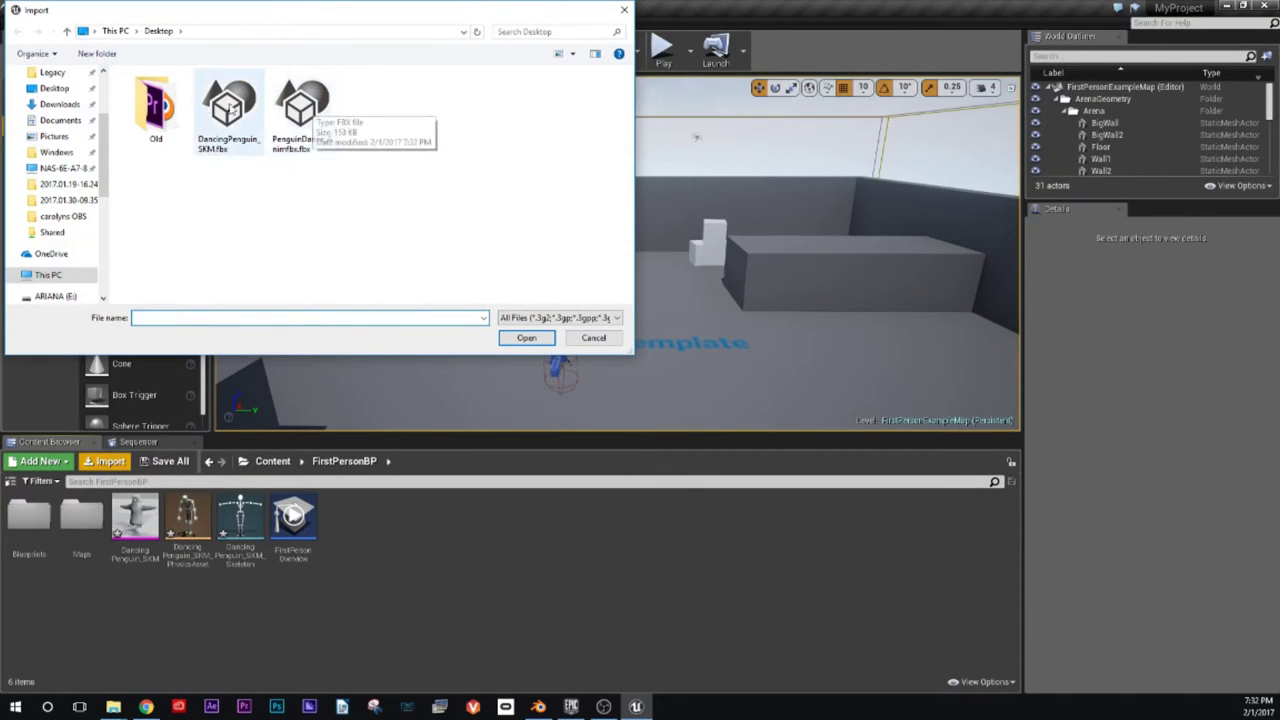
left_click(314, 112)
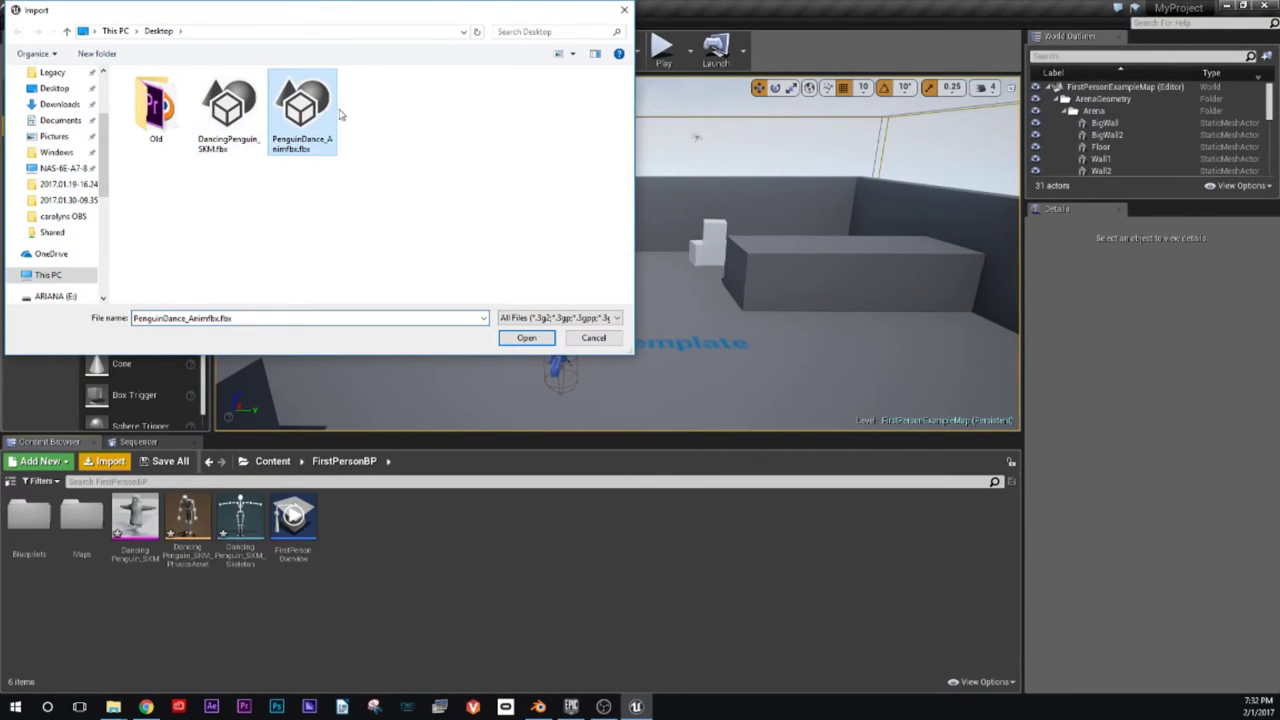
left_click(526, 337)
left_click_drag(661, 296, 633, 156)
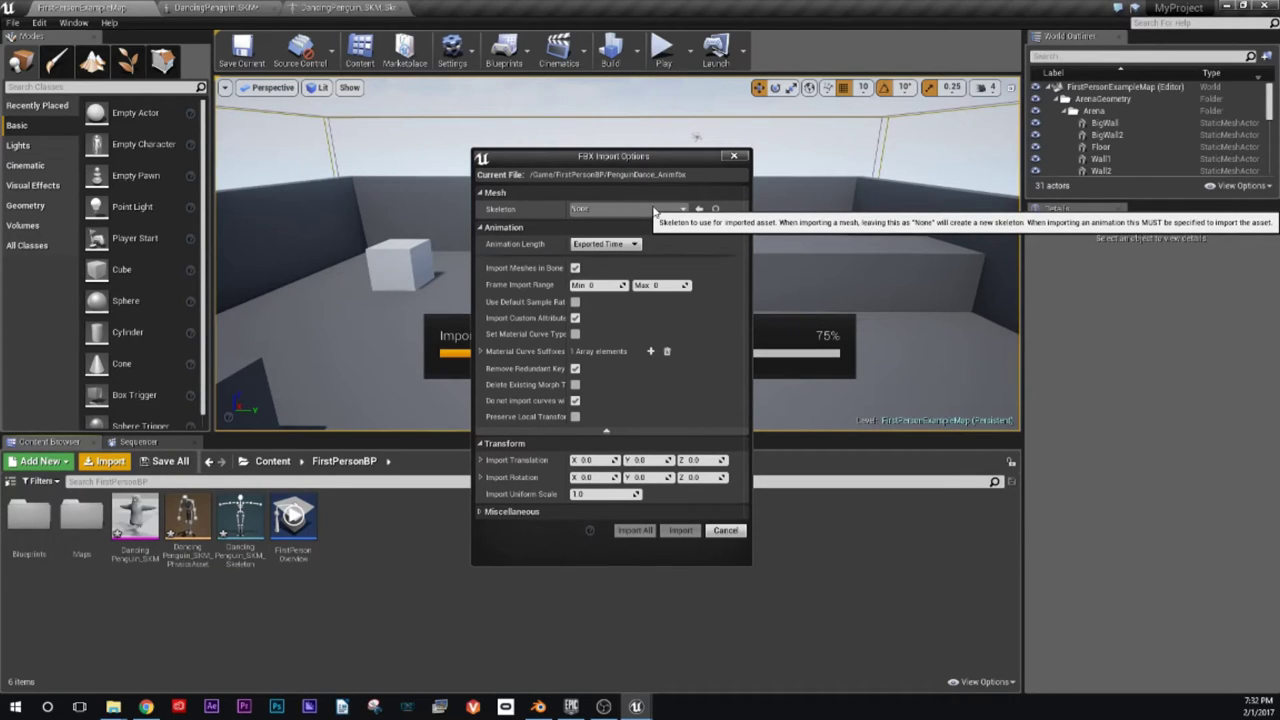
Step: Assign DancingPenguin_SKM_Skeleton as the skeleton in the FBX import options and import the animation
left_click(655, 210)
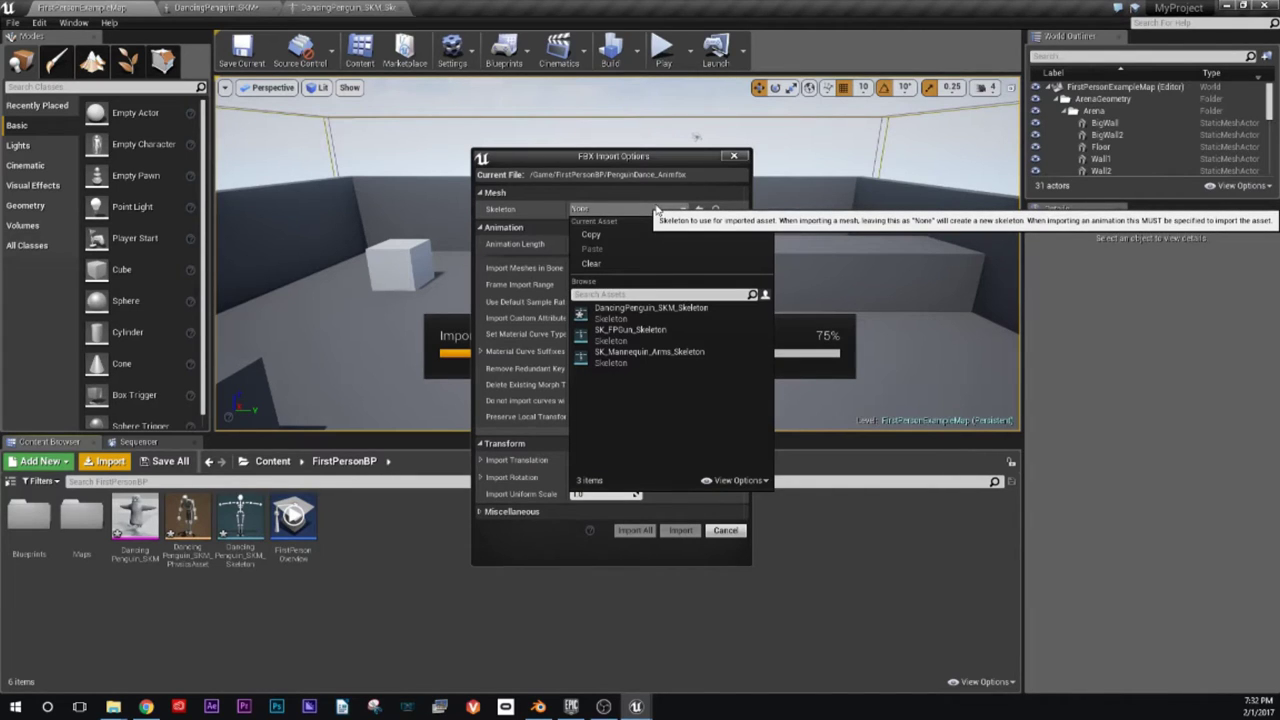
left_click(671, 309)
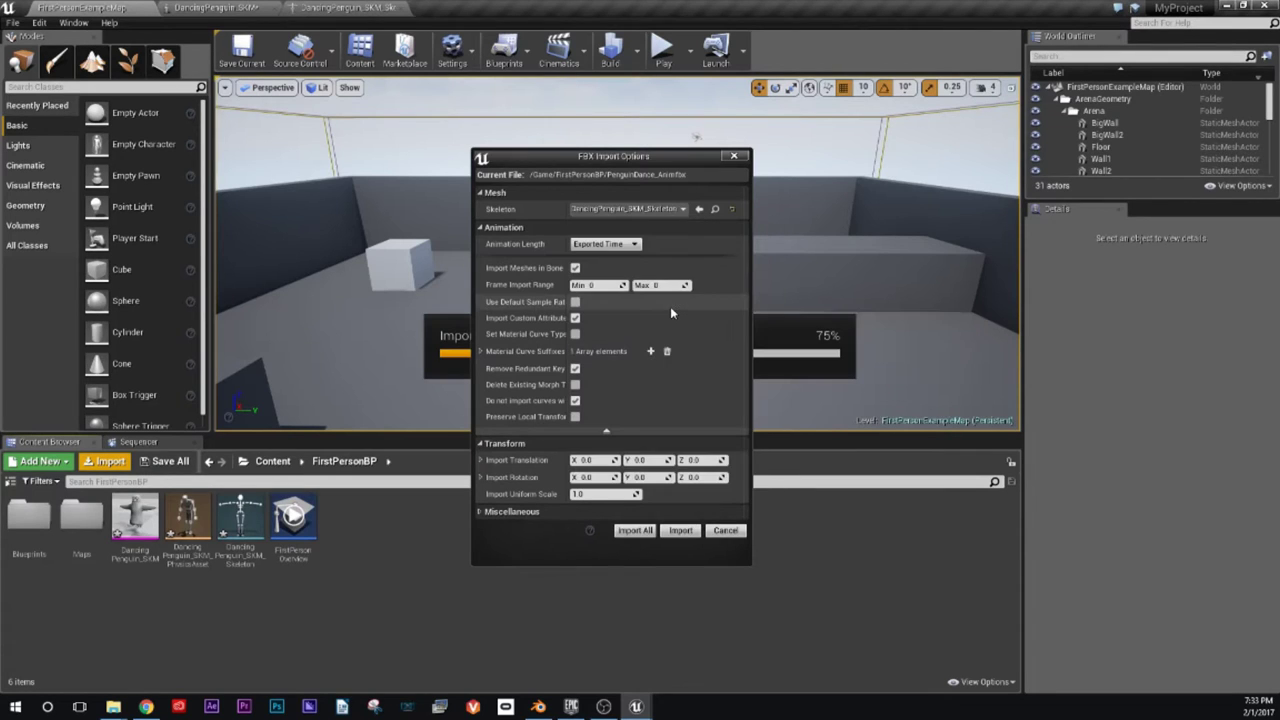
left_click(682, 532)
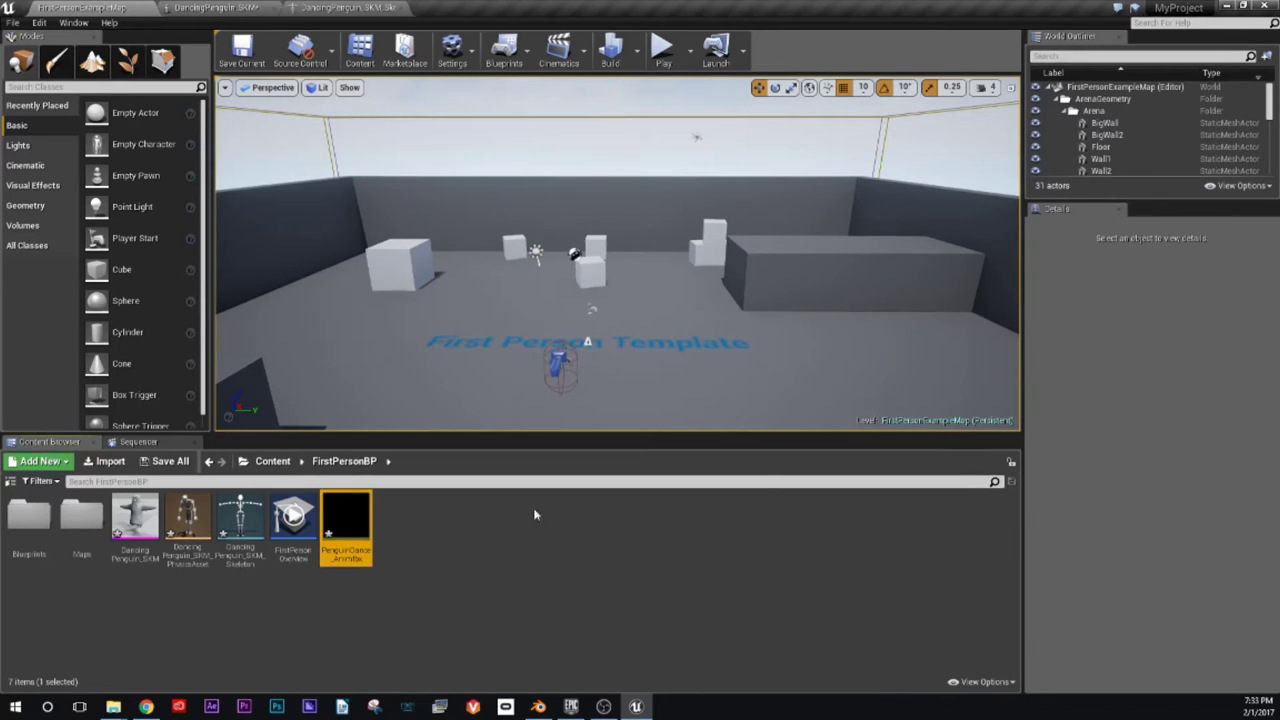
Step: Open the imported PenguinDance animation, pause its playback, and compare it with the penguin's skeleton and mesh editors
double_click(345, 527)
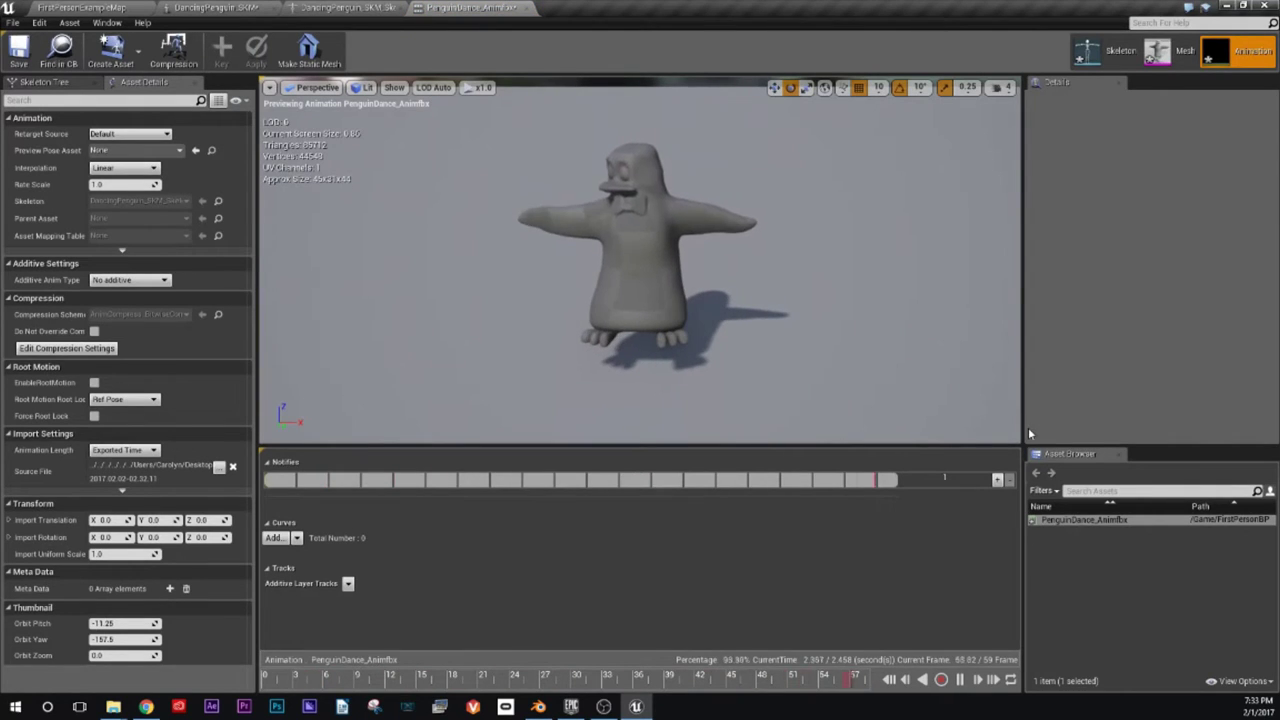
left_click(960, 679)
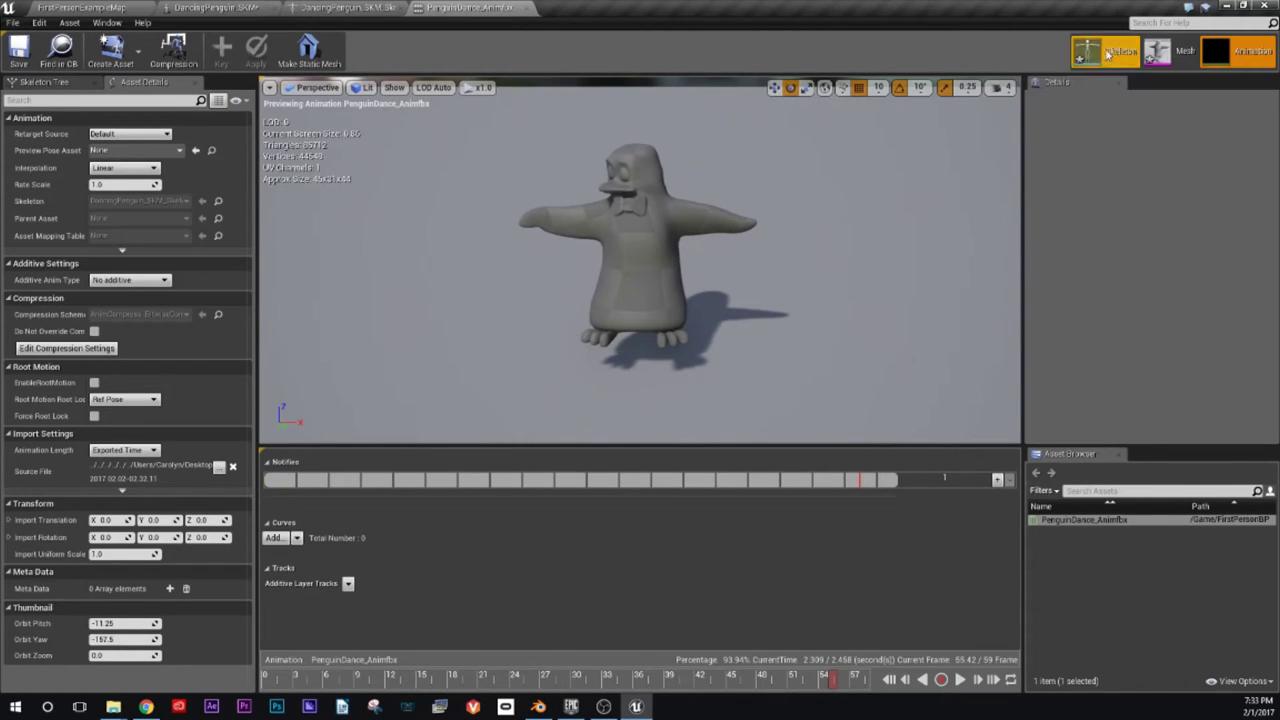
left_click(347, 10)
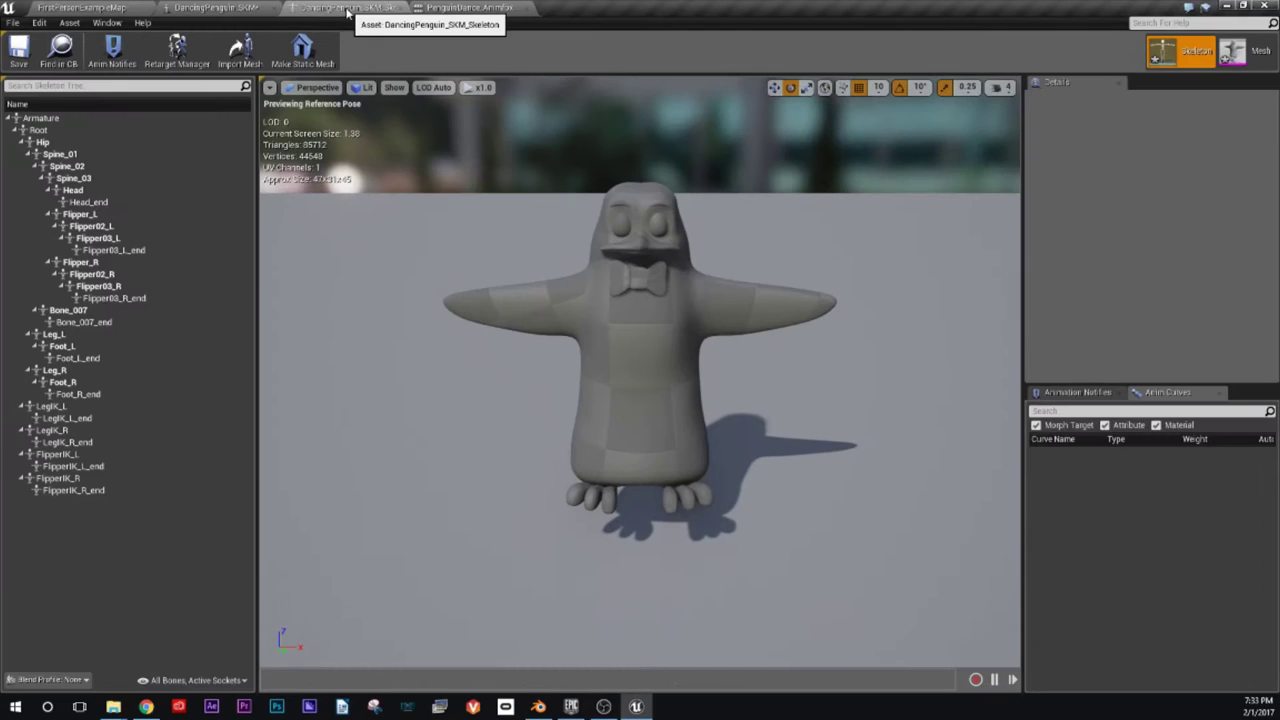
left_click(440, 8)
left_click(244, 10)
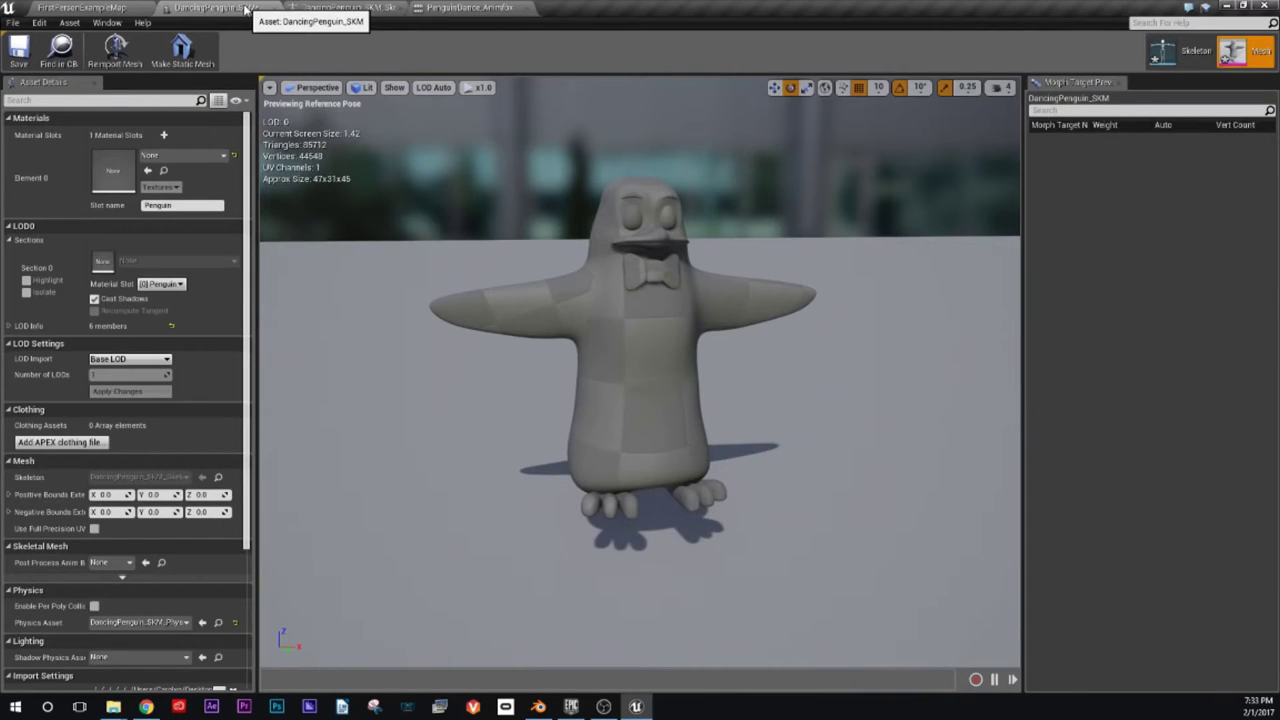
left_click(320, 8)
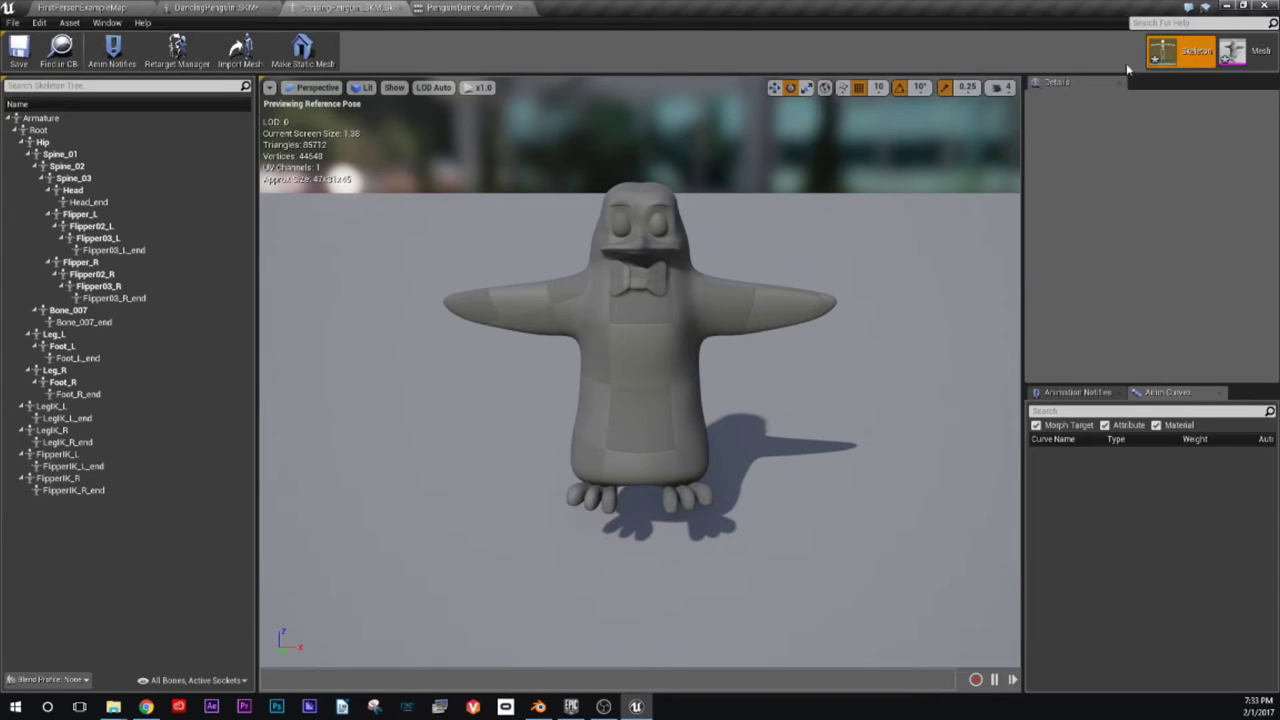
left_click(468, 7)
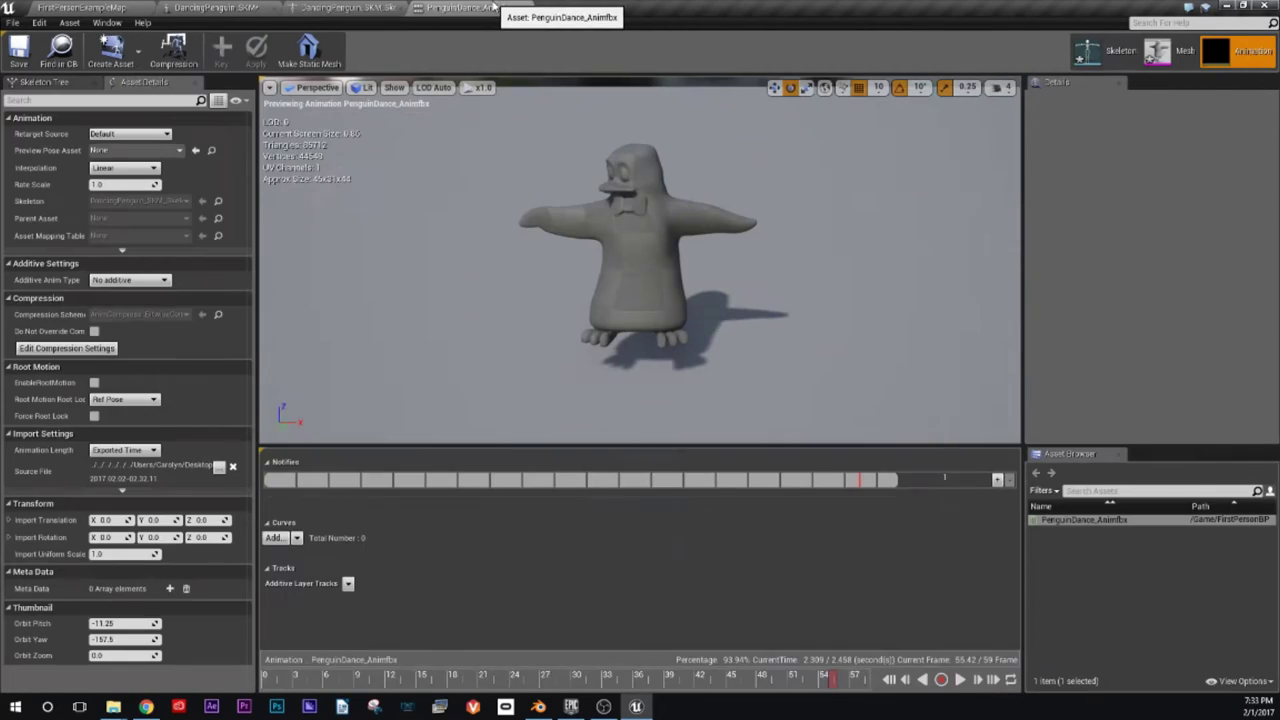
Step: Close the separate penguin skeleton and skeletal mesh editors and return to the PenguinDance animation editor
left_click(350, 7)
left_click(230, 8)
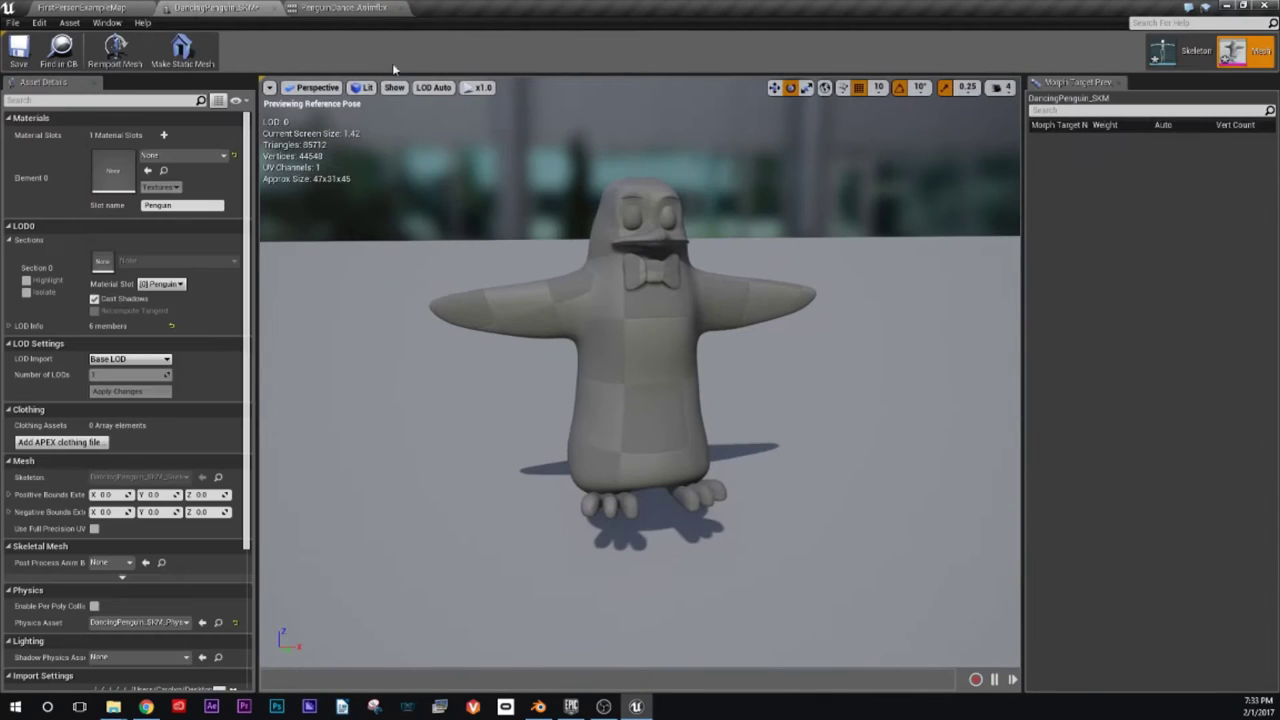
left_click(275, 8)
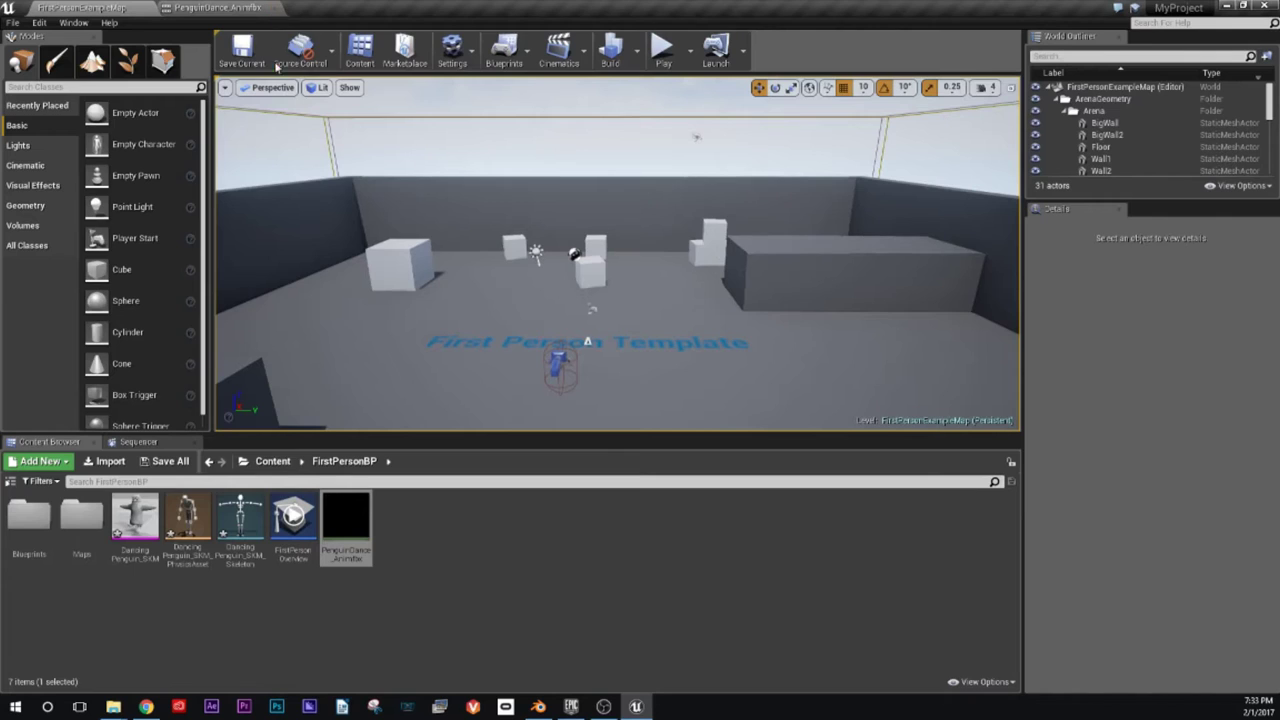
left_click(240, 9)
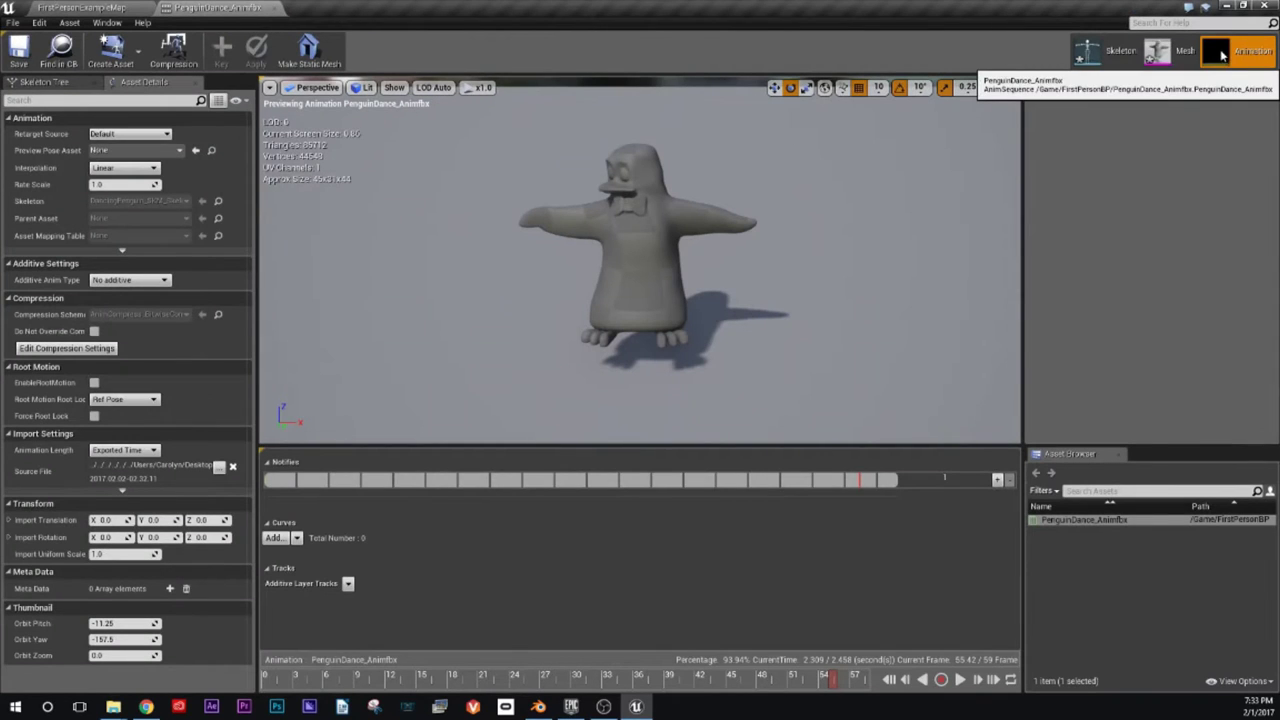
Step: Open the penguin's skeletal mesh from the animation editor and examine how the mesh and animation modes relate
left_click(1183, 55)
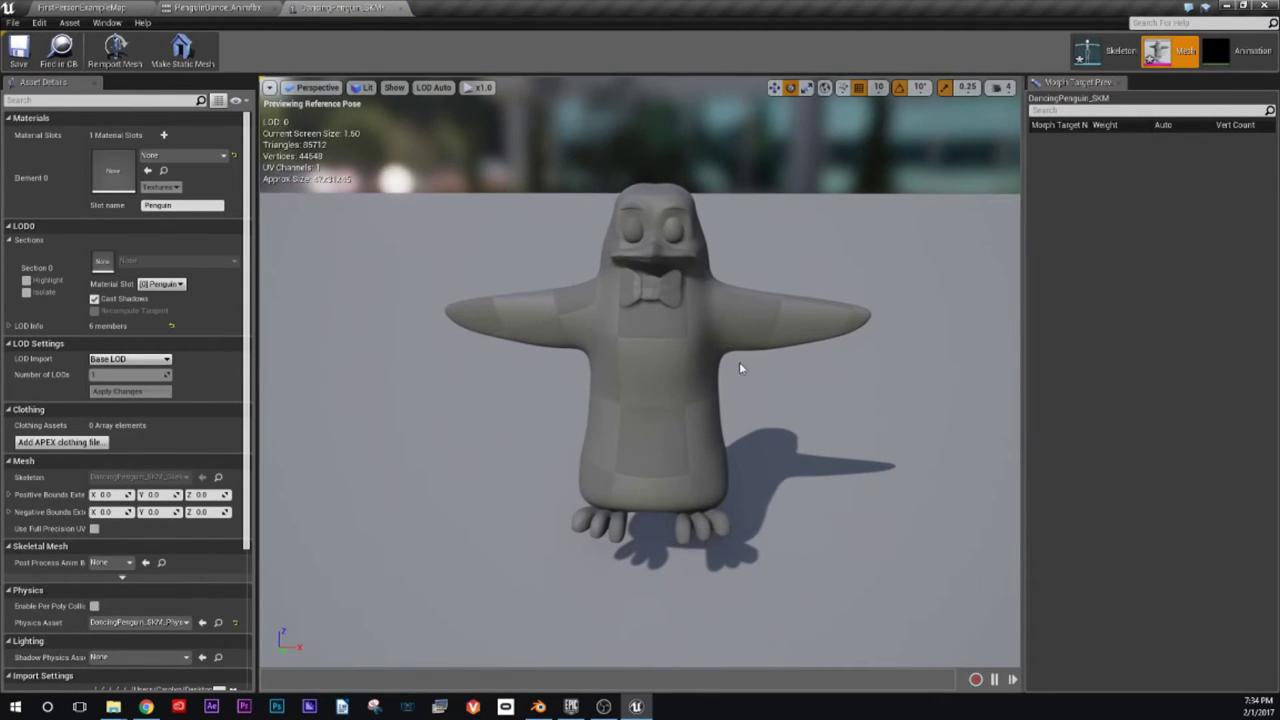
left_click_drag(740, 366, 780, 370)
left_click(210, 10)
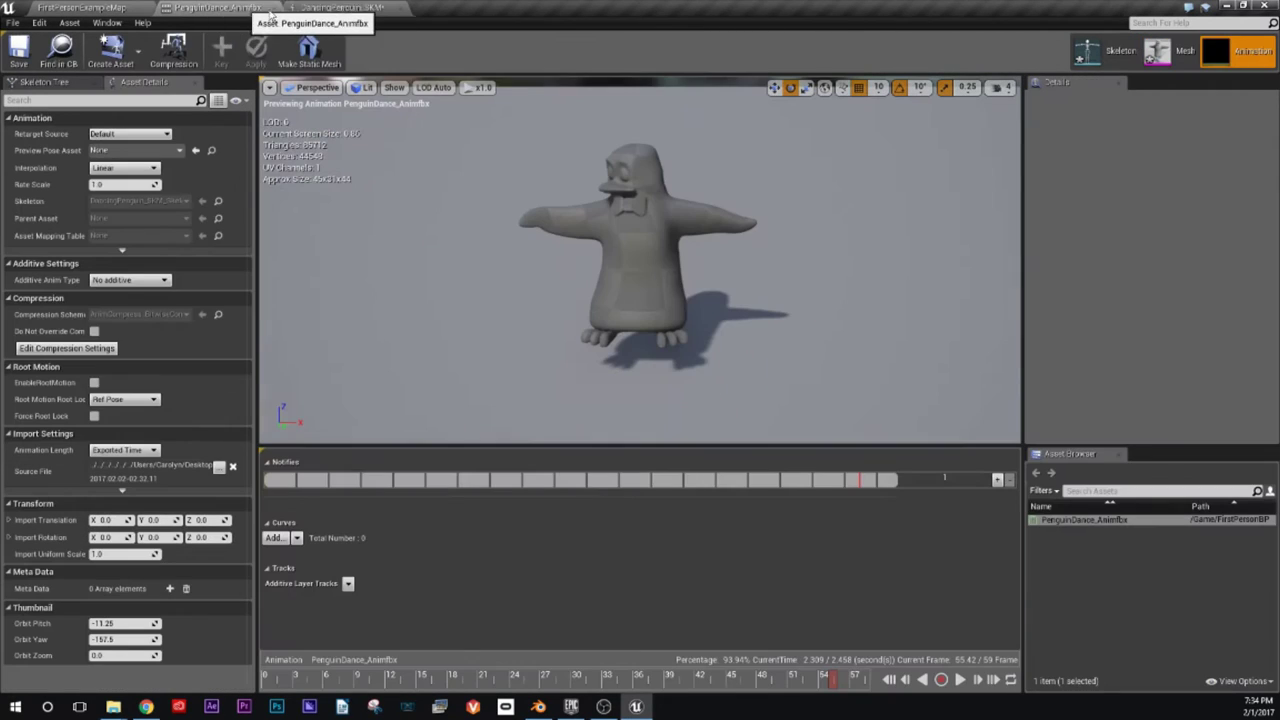
left_click(365, 12)
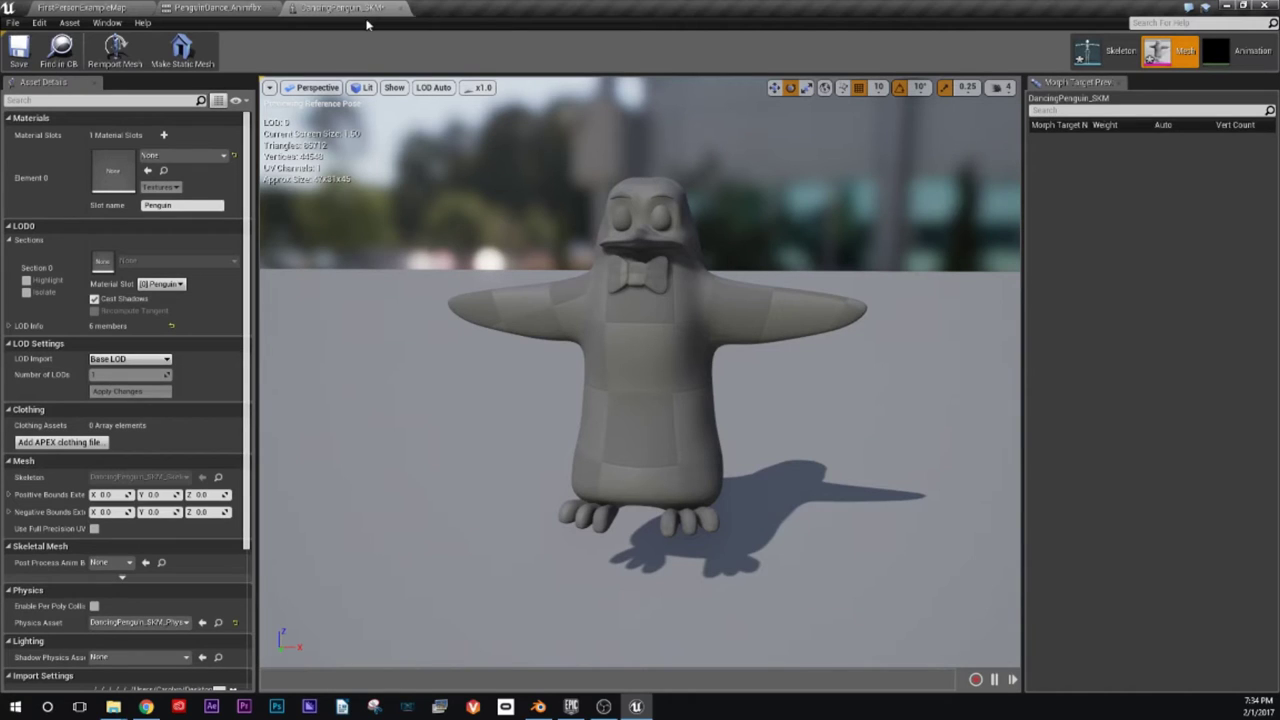
left_click(1243, 62)
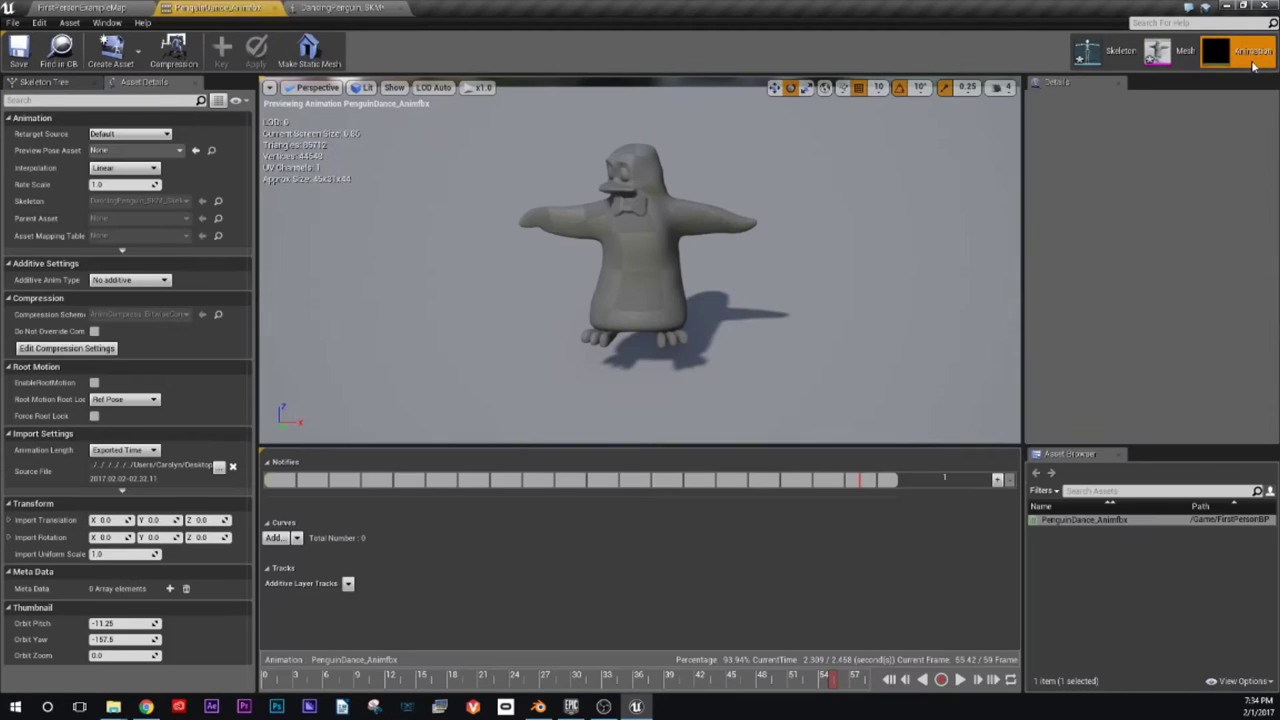
left_click(1184, 52)
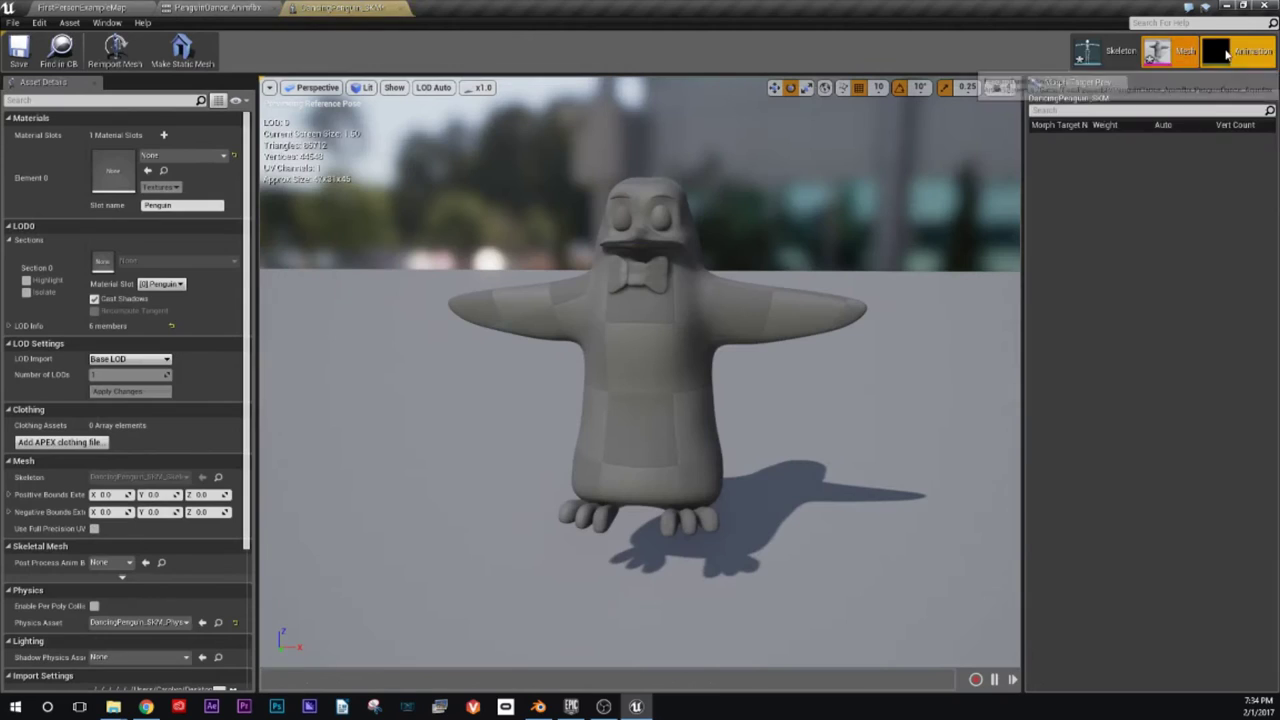
Step: Return to the PenguinDance animation and play it to examine the penguin's motion in the preview
left_click(1240, 52)
left_click(960, 680)
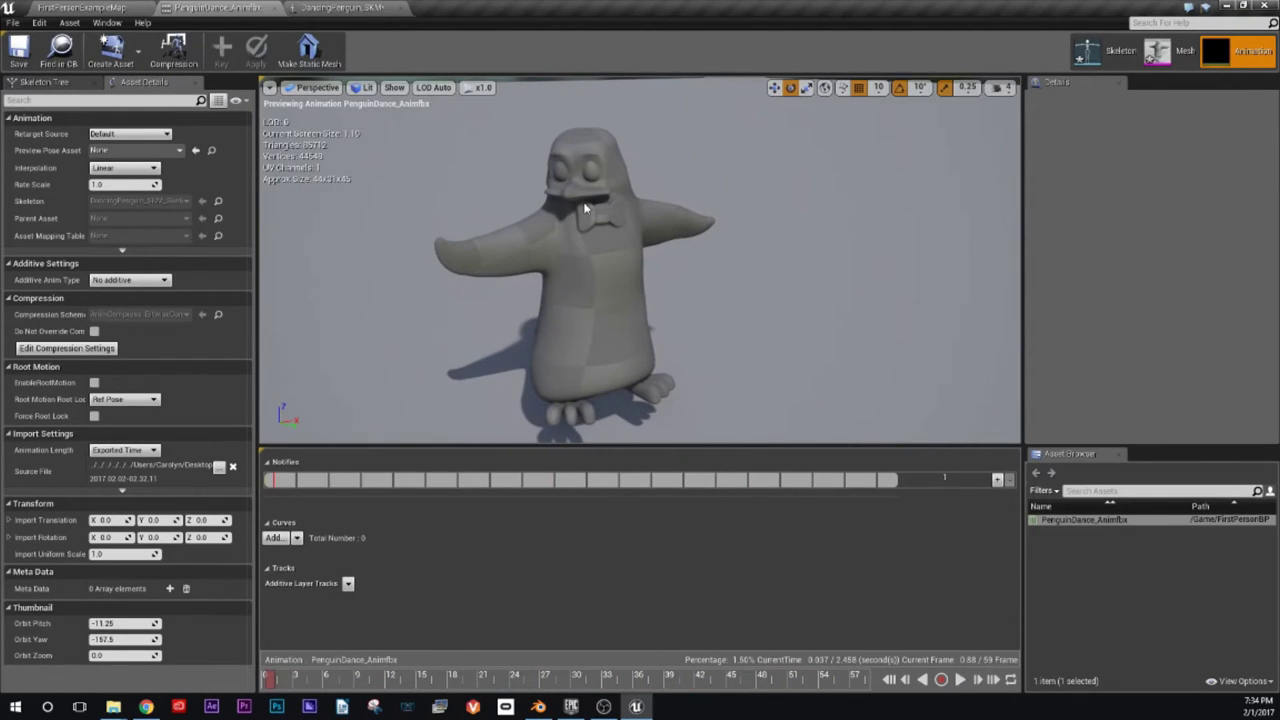
left_click(355, 8)
left_click(218, 7)
Step: Switch to Blender and save the penguin scene over DancingPenguin_SKM.blend
left_click(1232, 7)
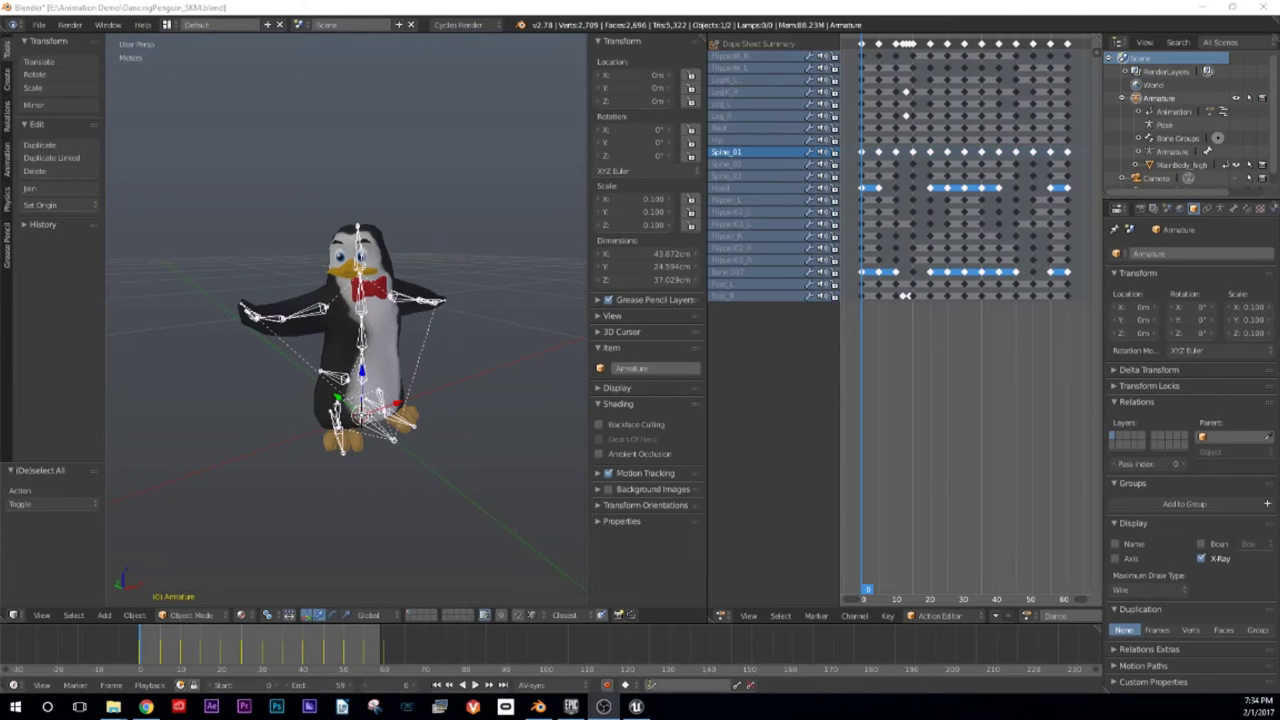
key("ctrl+s")
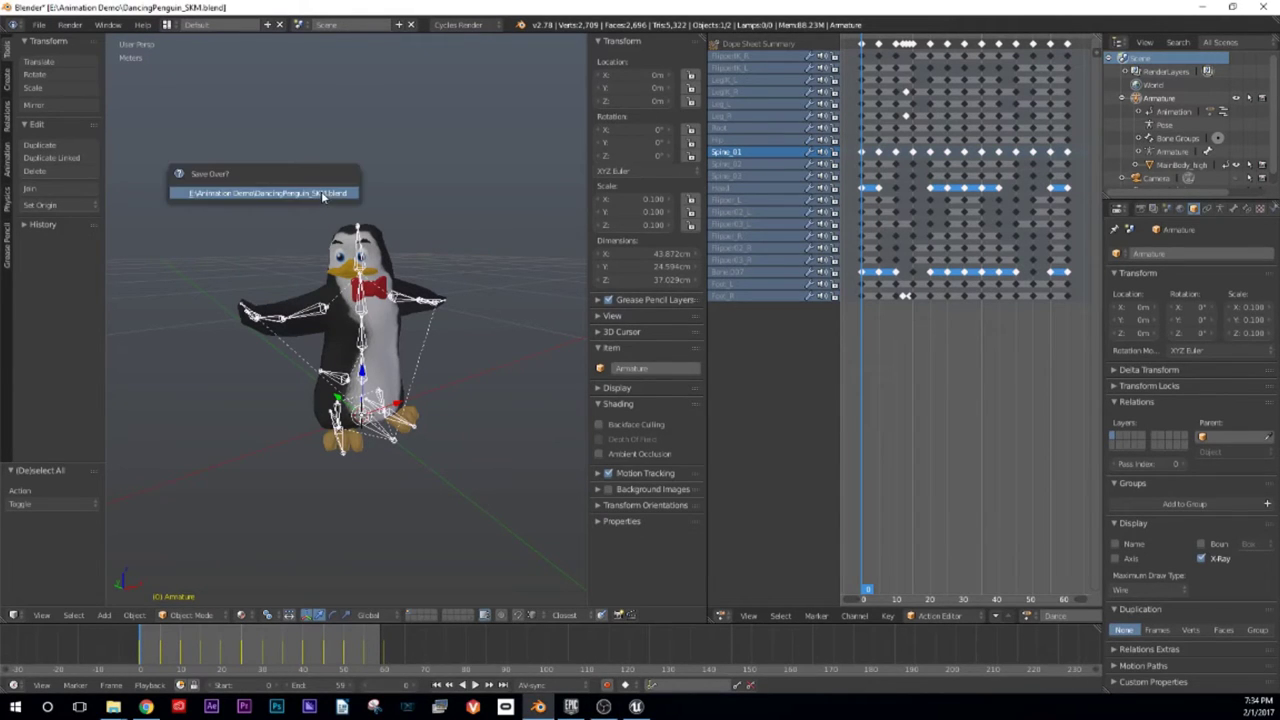
key("Return")
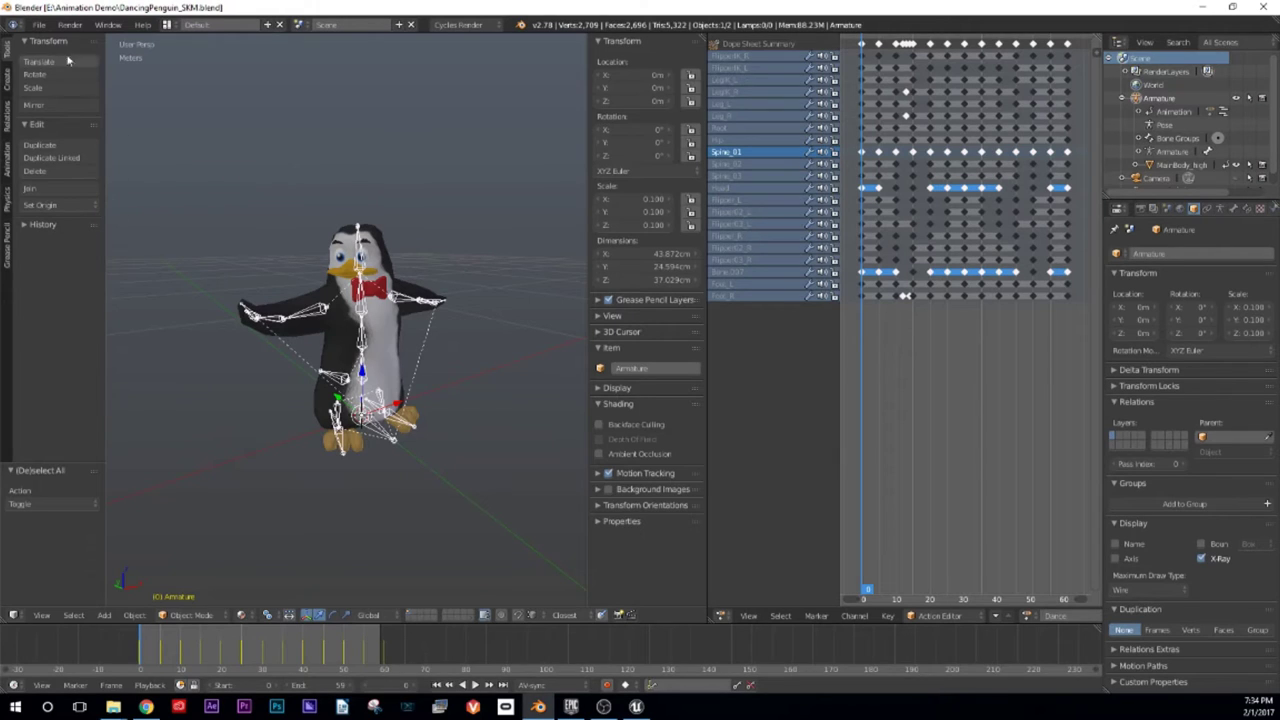
Step: Open CaveDweller_Child.blend from the Animation Demo folder
left_click(38, 24)
left_click(54, 56)
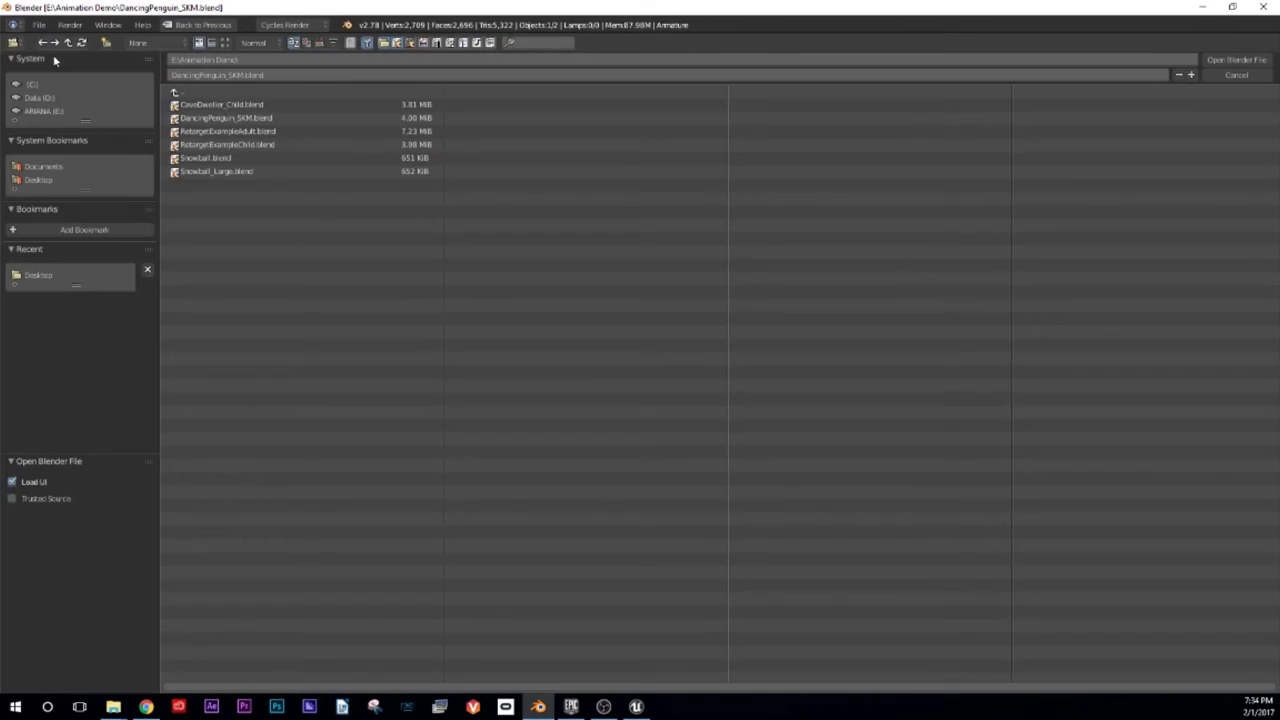
left_click(249, 108)
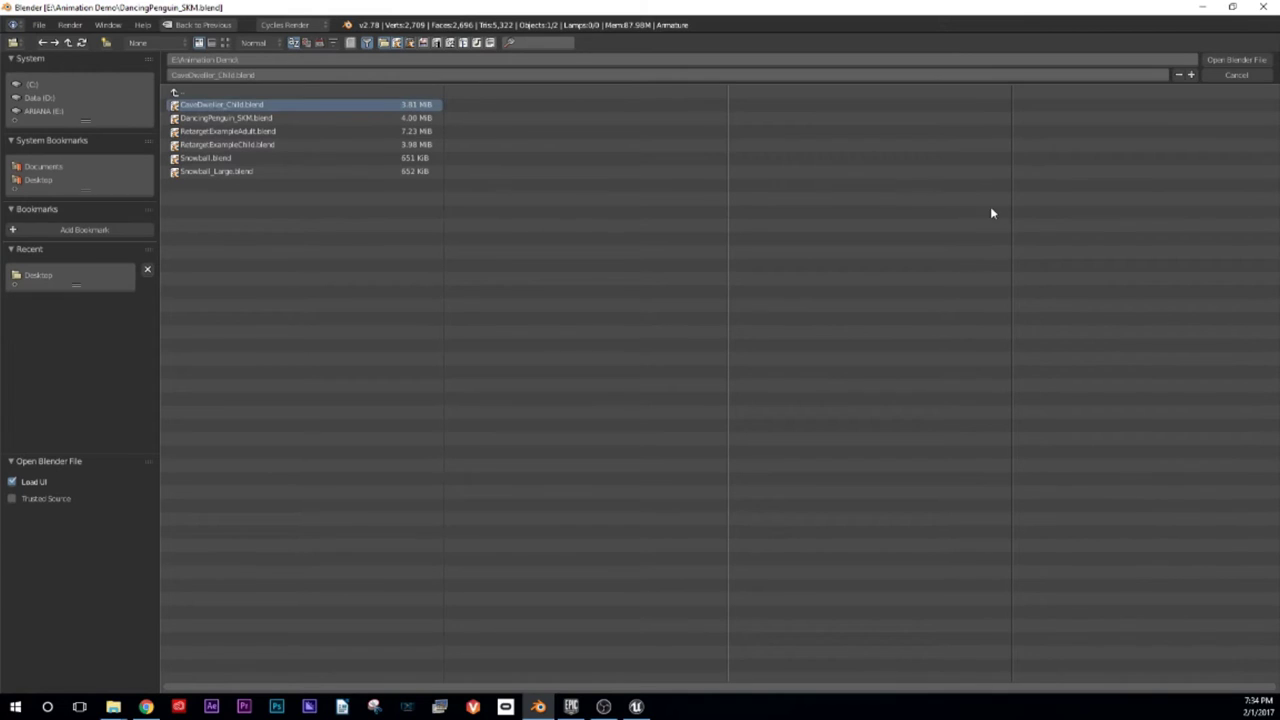
left_click(1224, 59)
Step: Try clearing the rotation of all bones in the cave dweller's rig, view it from the front, and undo the change
scroll(616, 352, "up", 4)
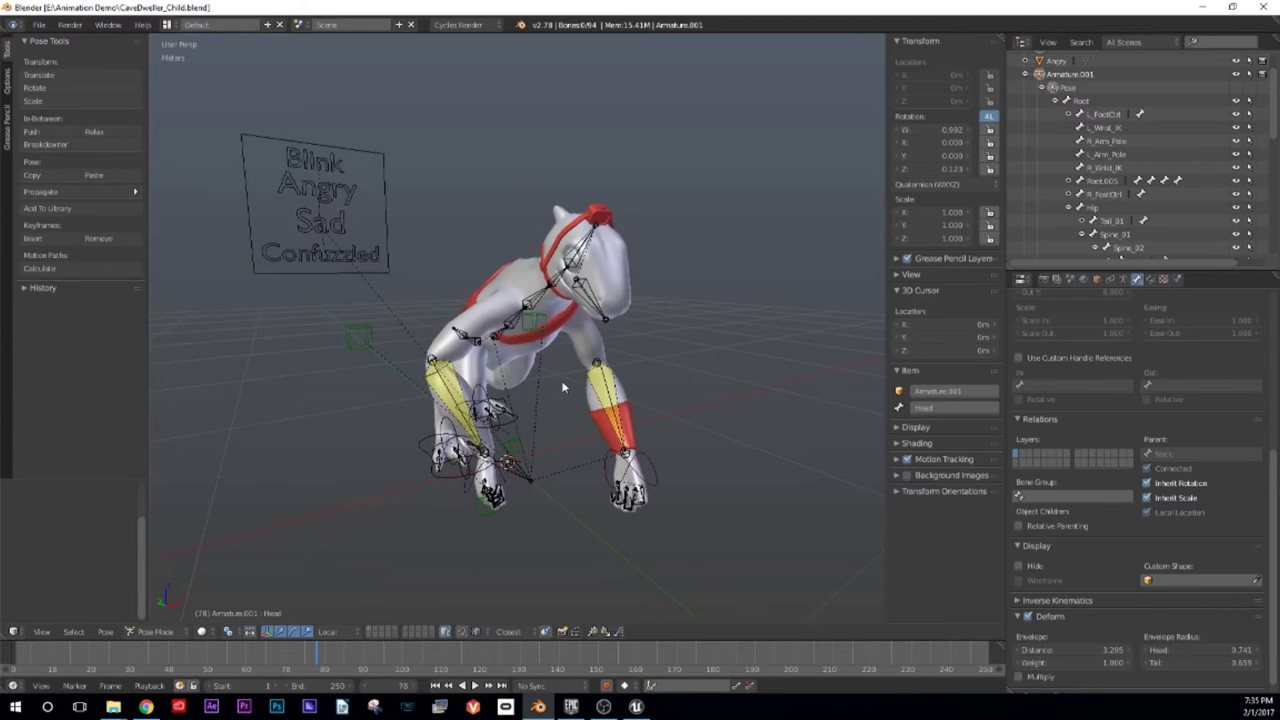
key("a")
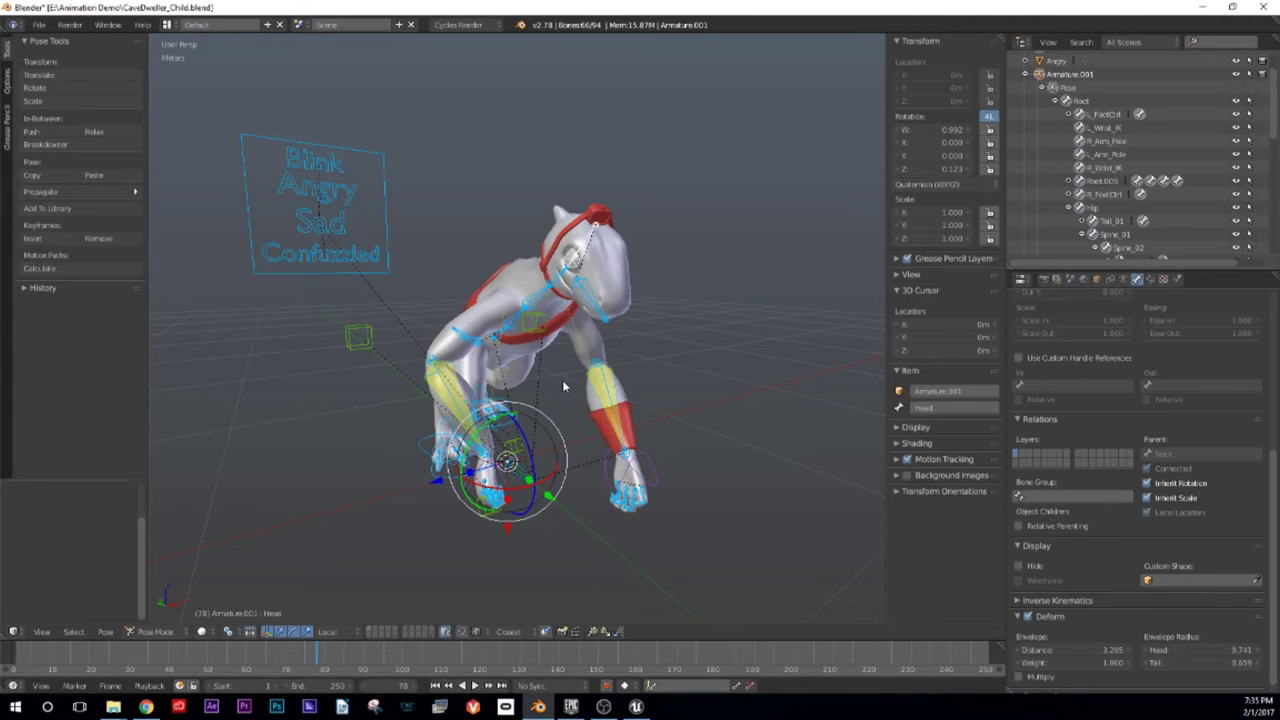
key("alt+r")
key("KP_6")
key("KP_6")
key("KP_6")
key("KP_6")
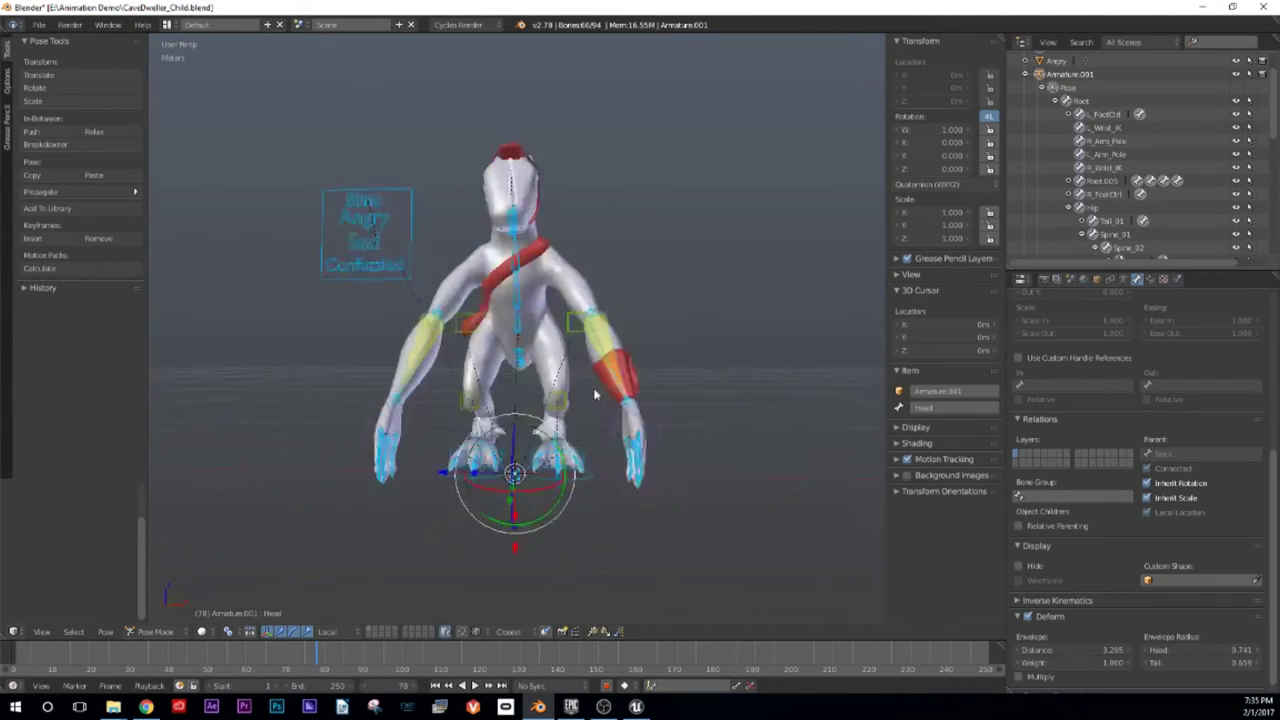
key("ctrl+z")
middle_click_drag(594, 394, 588, 278)
key("ctrl+z")
Step: Examine the cave dweller's rig by selecting individual bones such as the LowerJaw and the Blink facial control
scroll(590, 260, "up", 5)
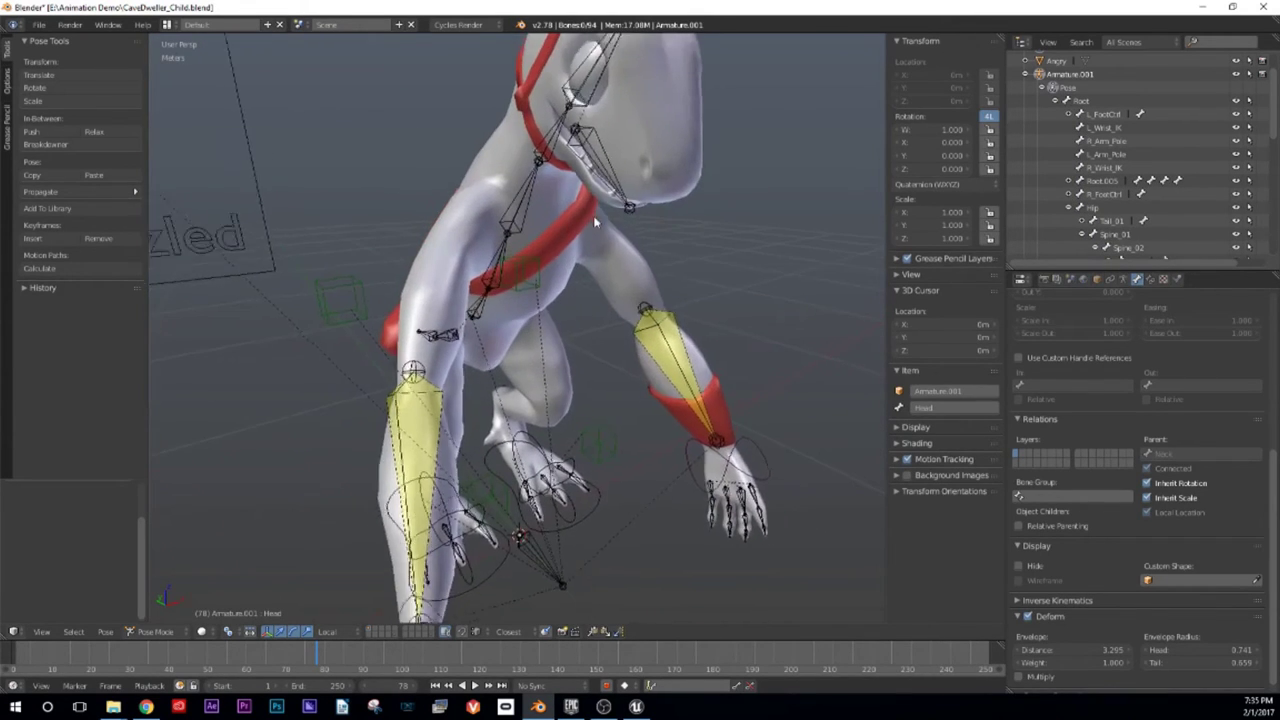
scroll(594, 222, "down", 3)
right_click(562, 264)
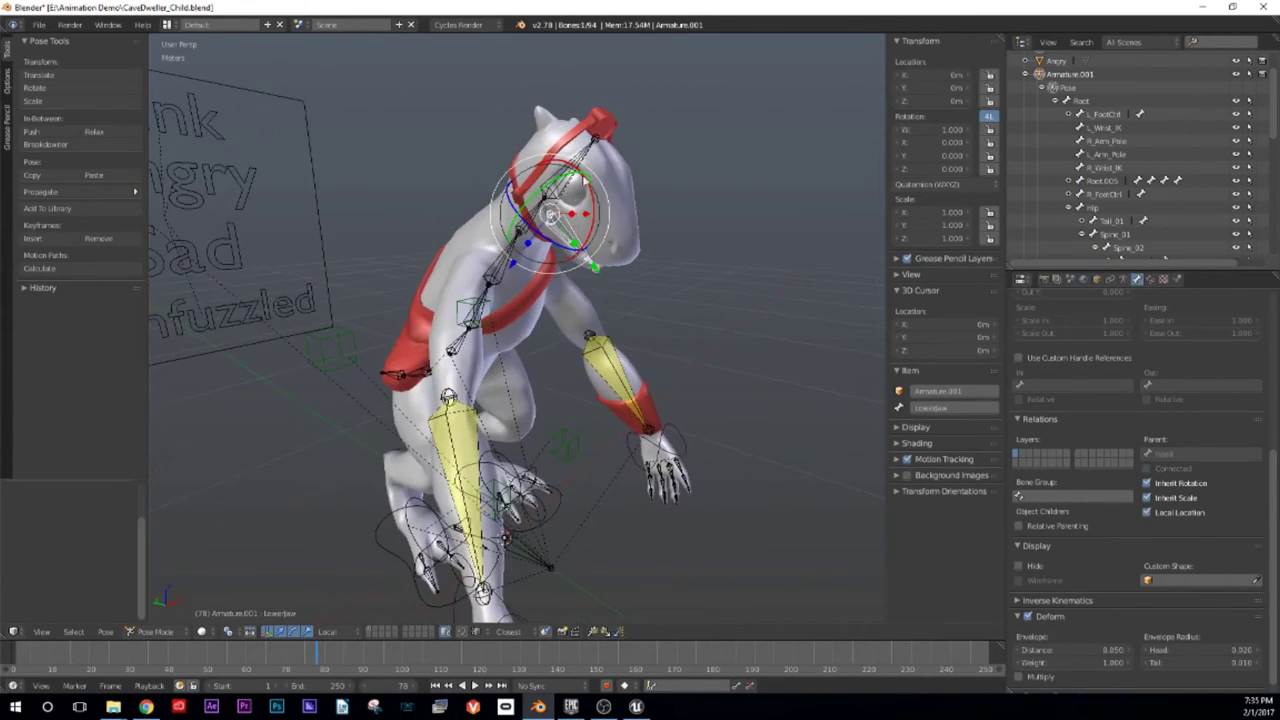
middle_click_drag(509, 468, 520, 376)
right_click(483, 402)
scroll(474, 400, "down", 3)
scroll(384, 258, "up", 3)
right_click(345, 236)
scroll(520, 376, "down", 2)
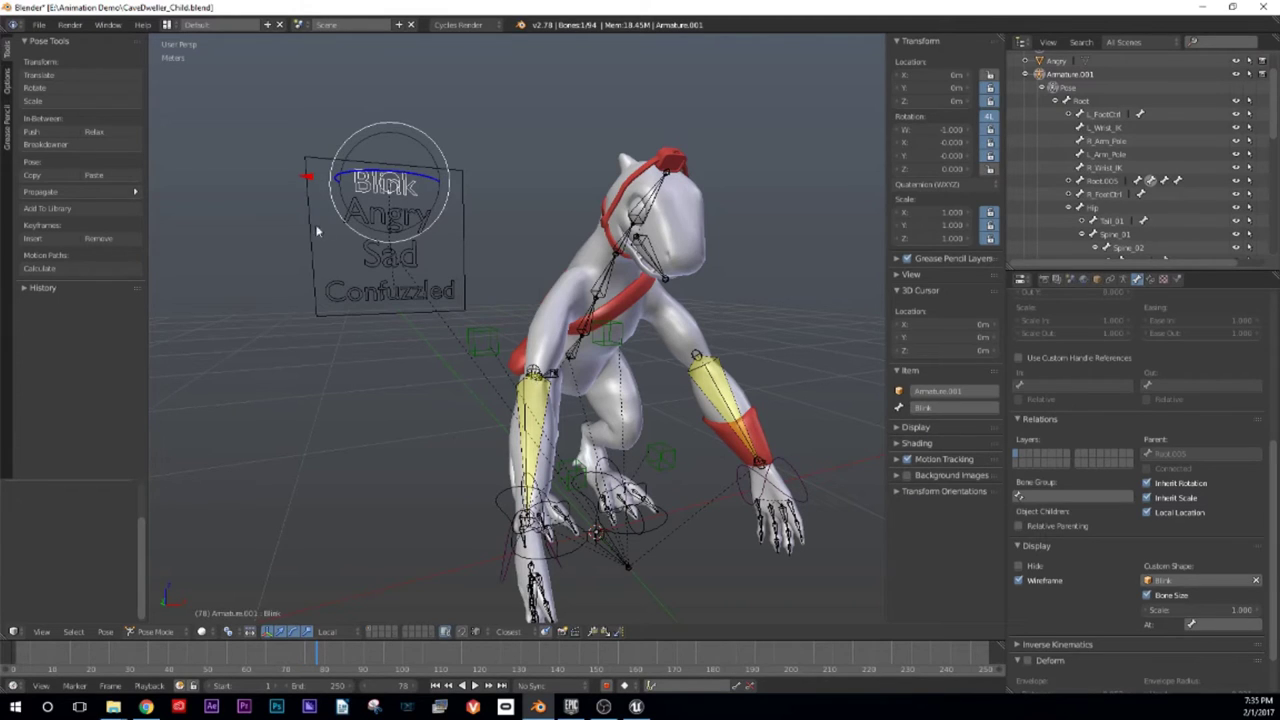
Step: Inspect the cave dweller's facial control bones, including Sad, Angry and Blink, in both Edit Mode and Pose Mode
right_click(403, 222)
right_click(408, 257)
middle_click_drag(410, 294, 513, 285)
key("Tab")
key("a")
right_click(513, 285)
right_click(514, 260)
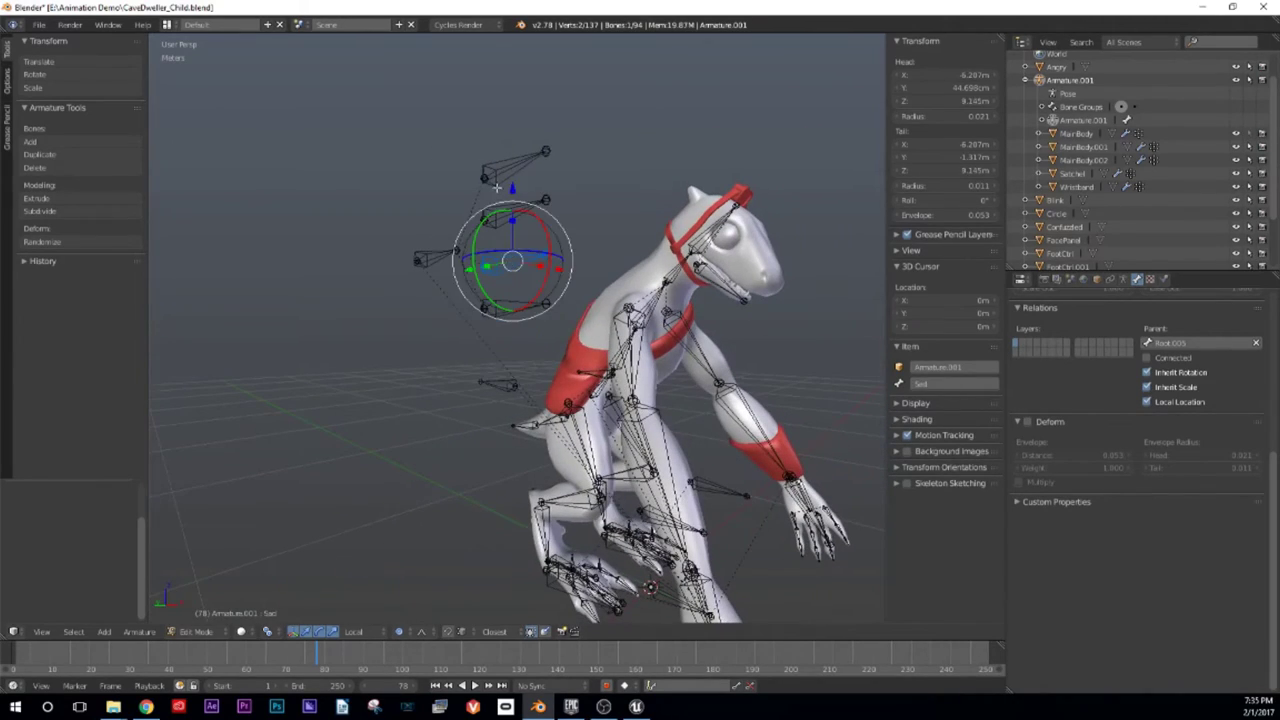
right_click(497, 187)
right_click(500, 200)
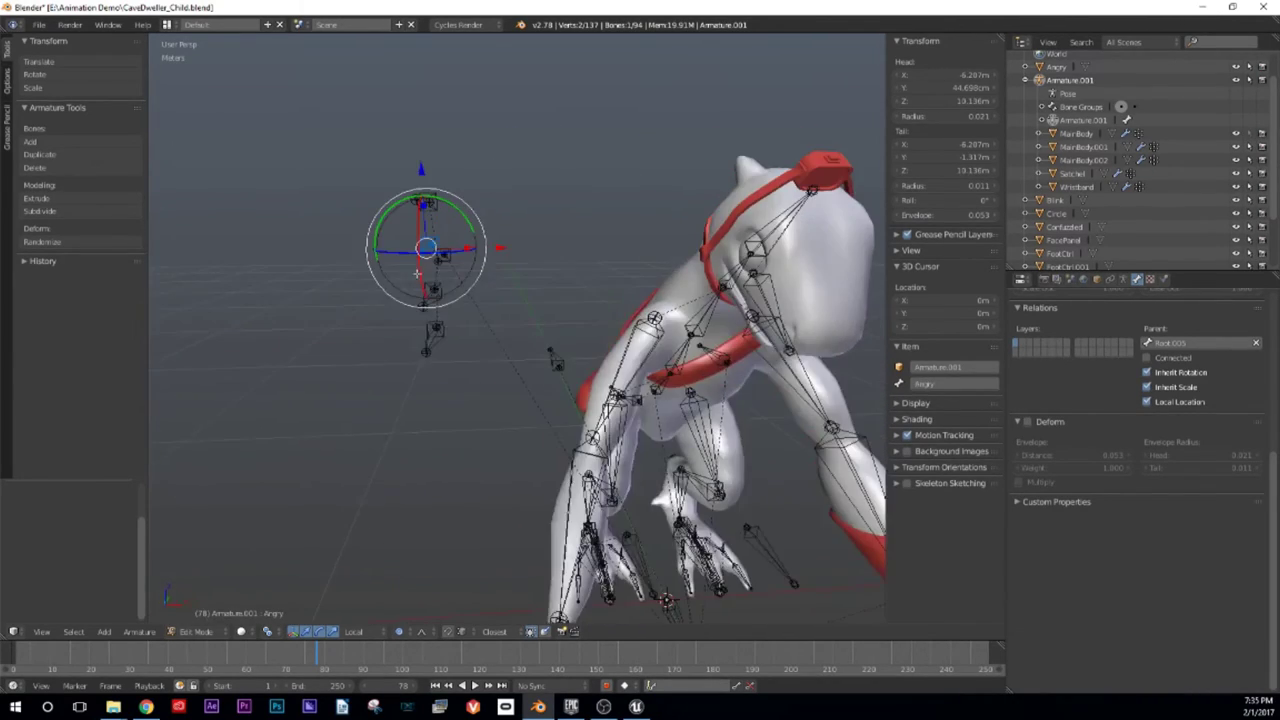
key("Tab")
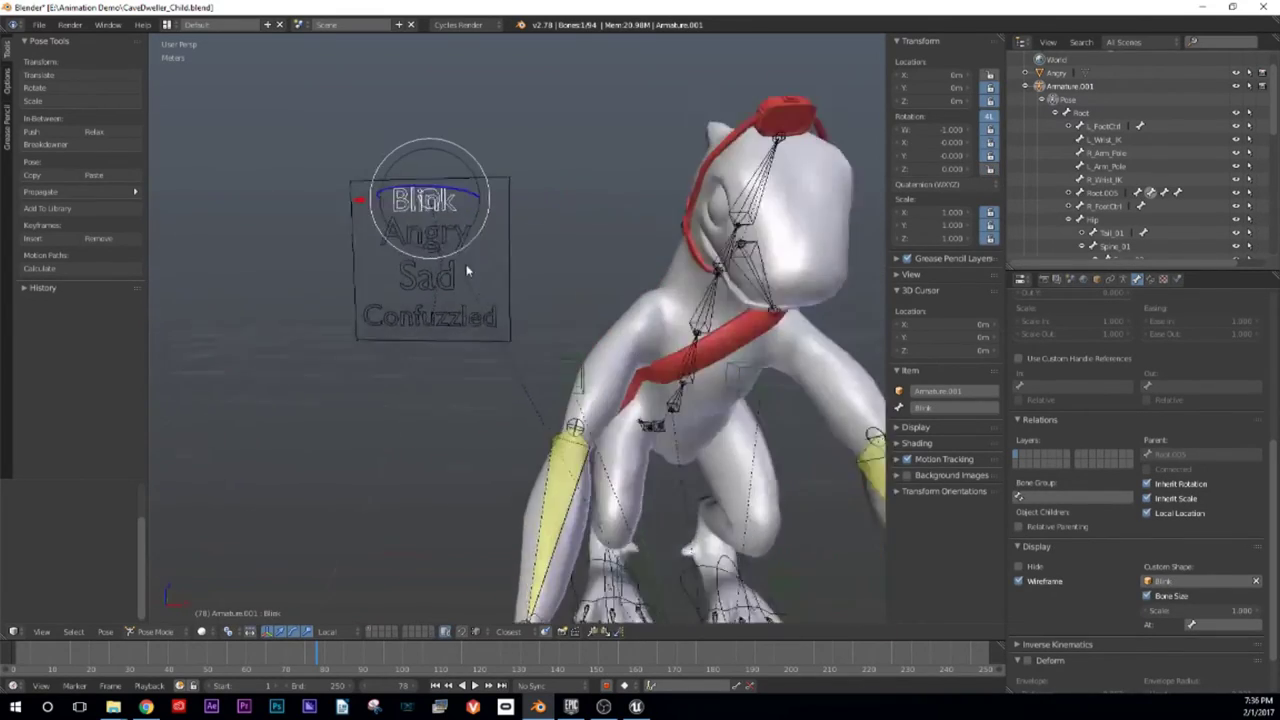
right_click(495, 267)
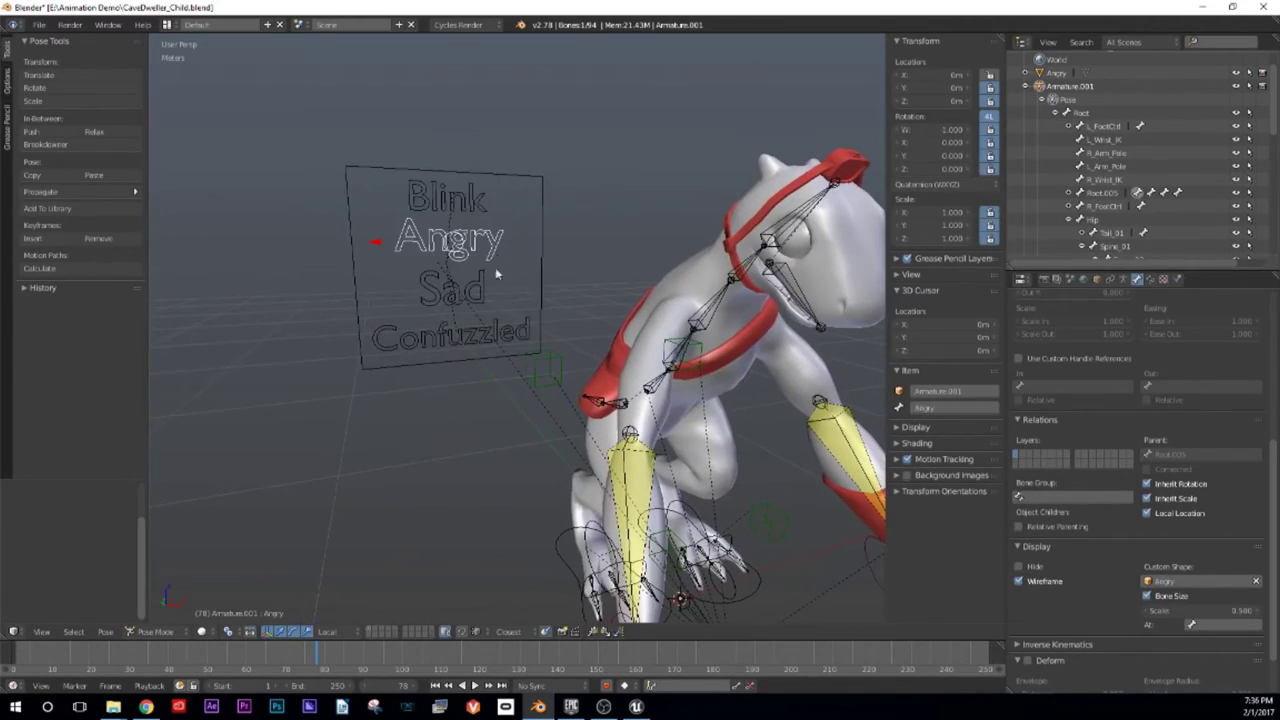
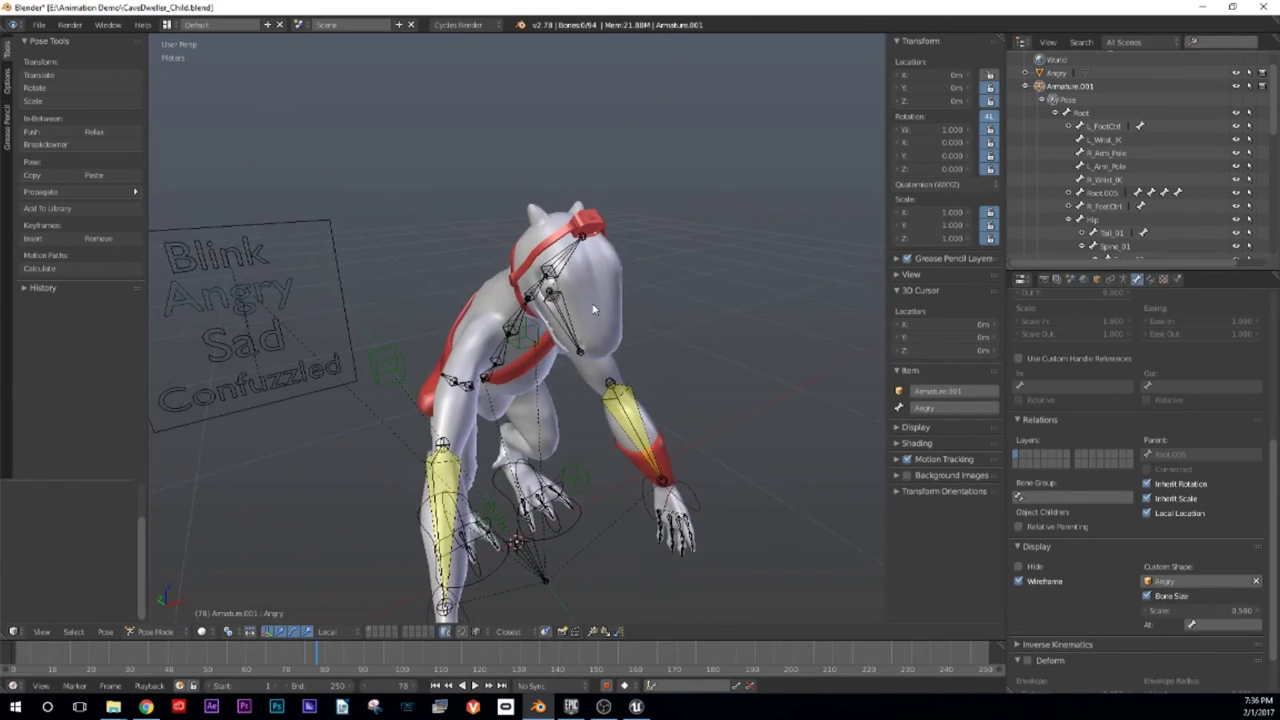
Step: Select the cave dweller's Root bone and highlight every bone in the rig to review the complete armature
middle_click_drag(608, 425, 586, 289)
right_click(523, 480)
key("a")
key("a")
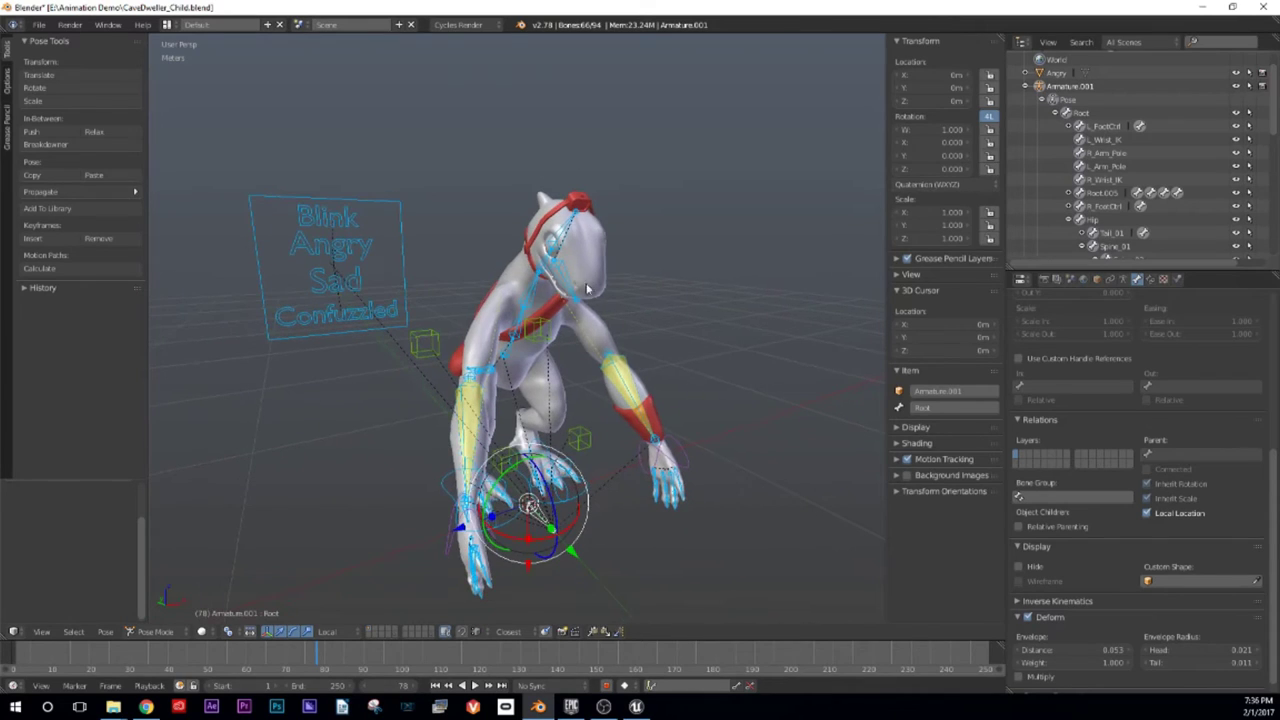
Step: Select all of the cave dweller's objects in Object Mode with MainBody active, and try to save the blend file
scroll(1198, 166, "down", 10)
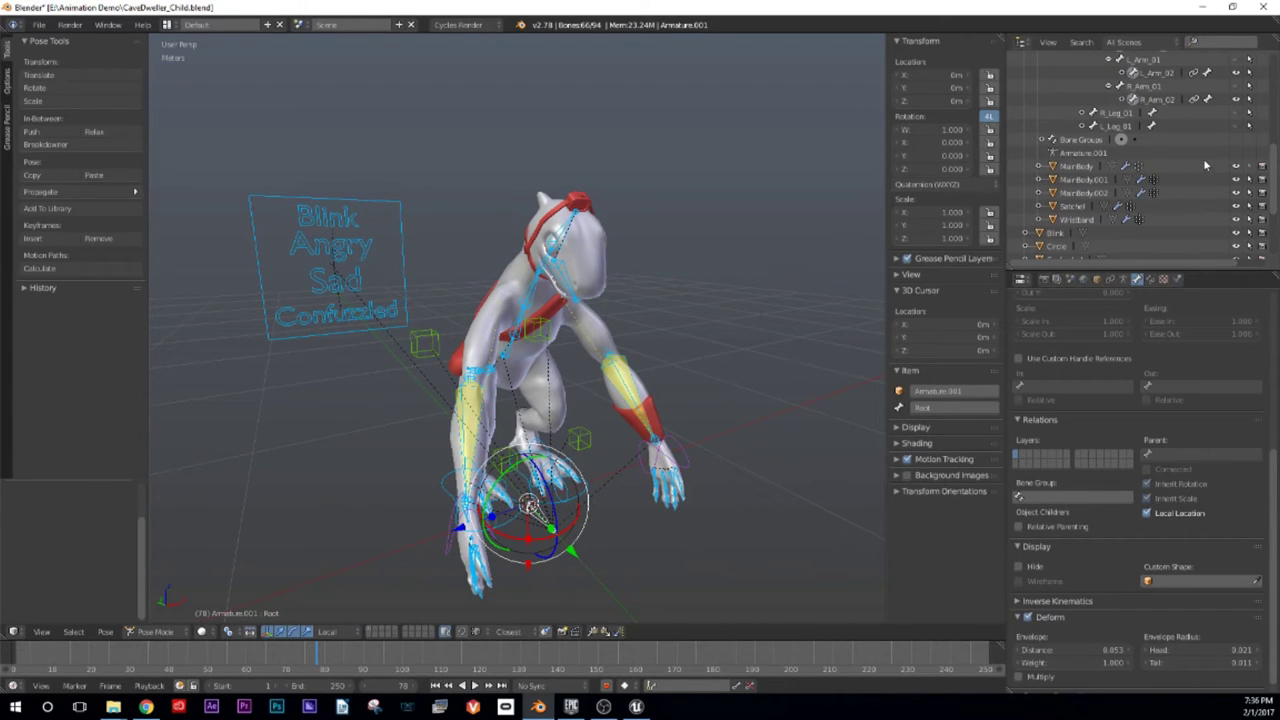
left_click(1250, 166)
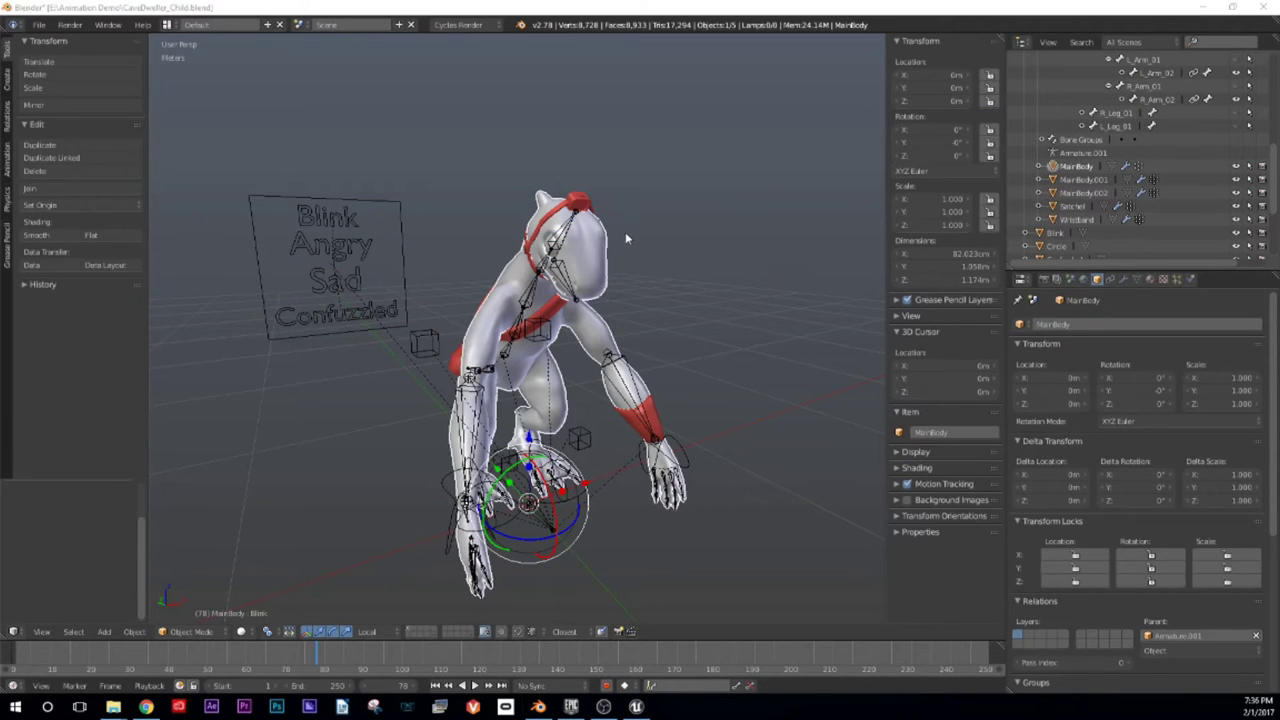
scroll(625, 247, "down", 3)
key("a")
key("a")
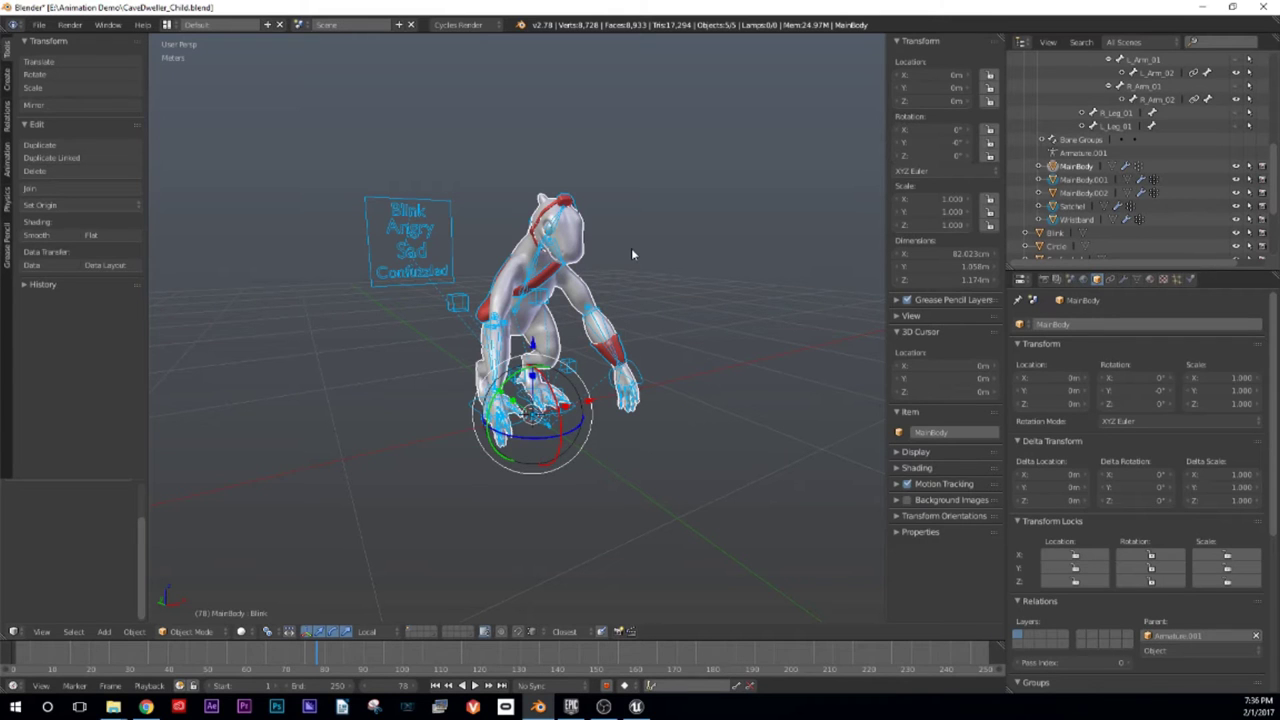
middle_click_drag(629, 248, 606, 270)
key("ctrl+s")
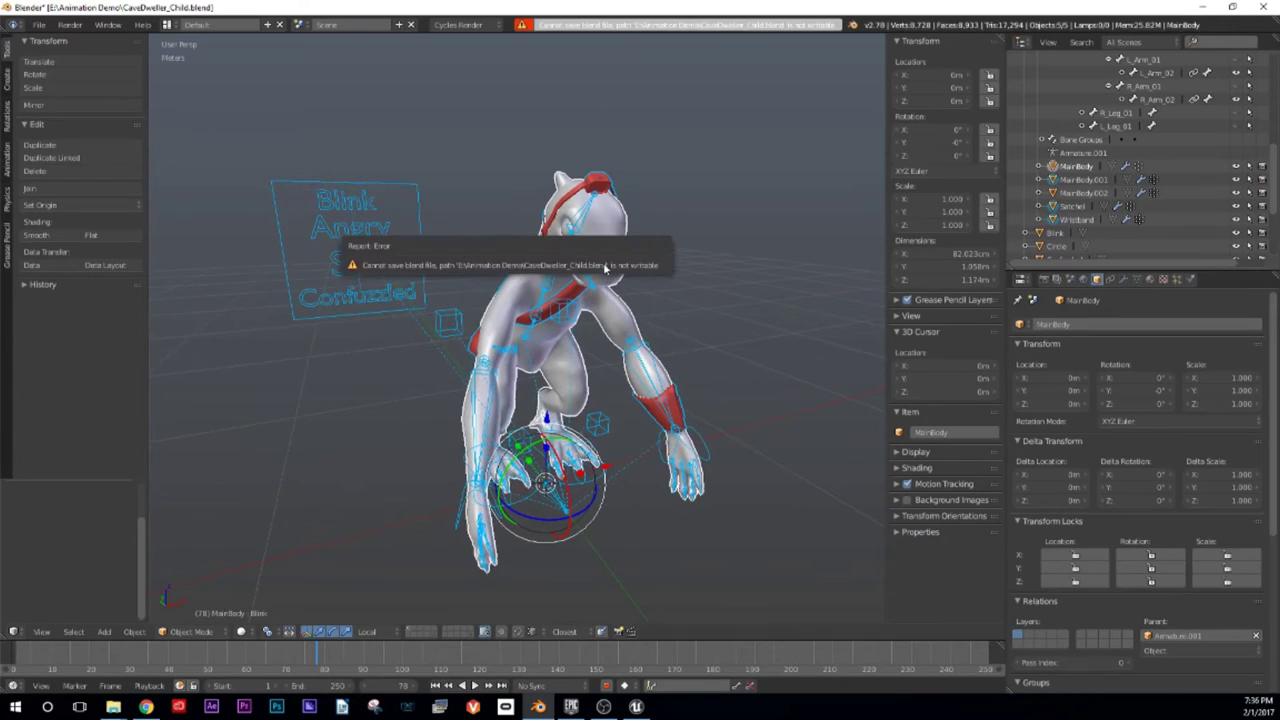
Step: Start an FBX export limited to selected objects and to the Armature and Mesh object types
left_click(39, 24)
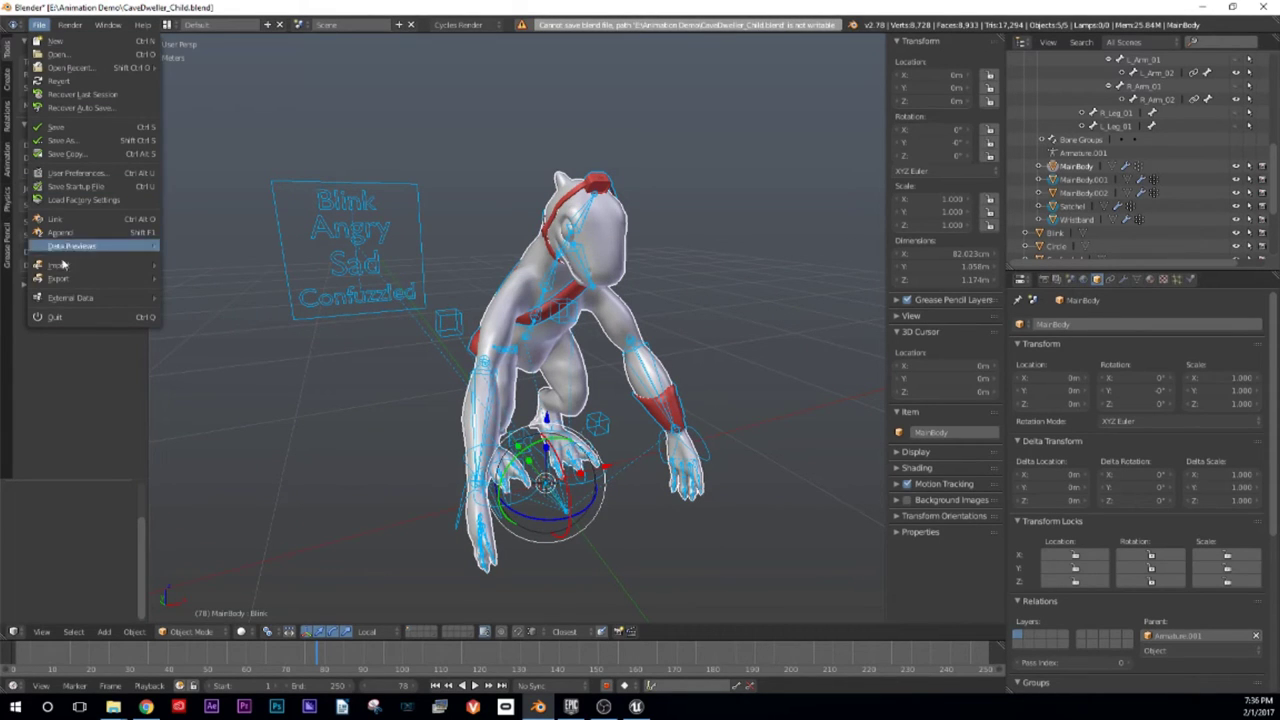
mouse_move(143, 287)
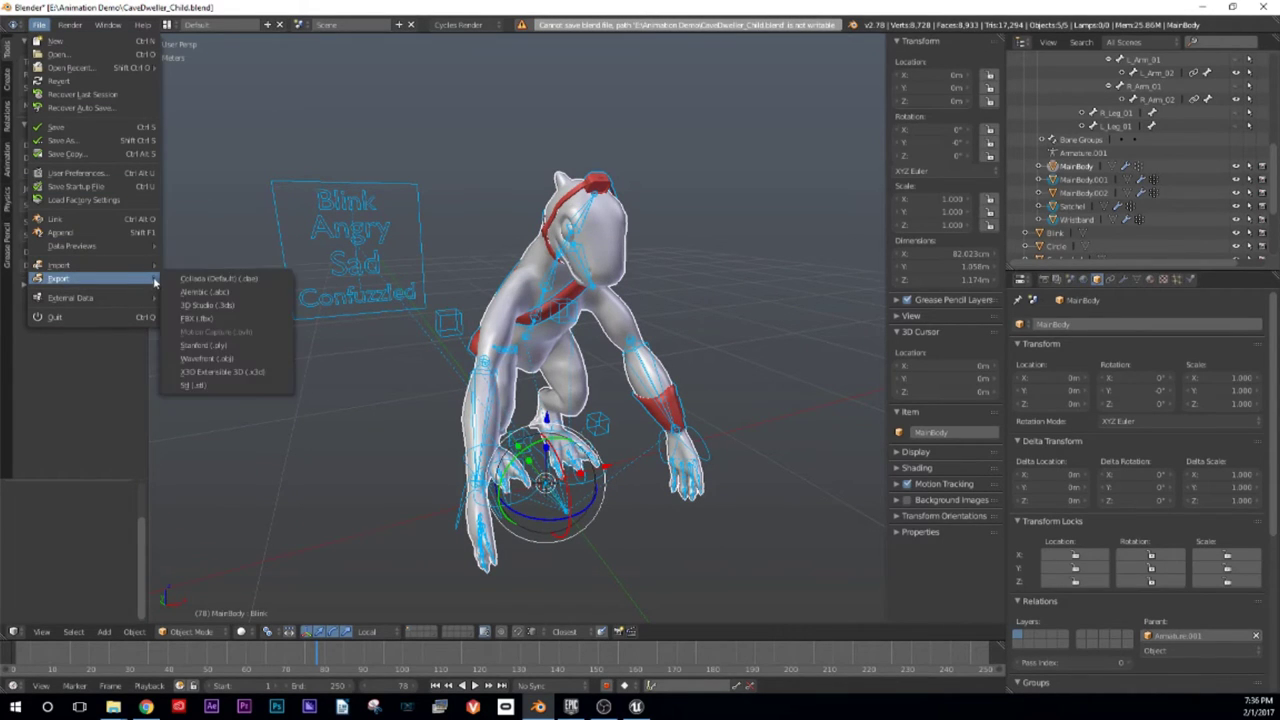
left_click(202, 326)
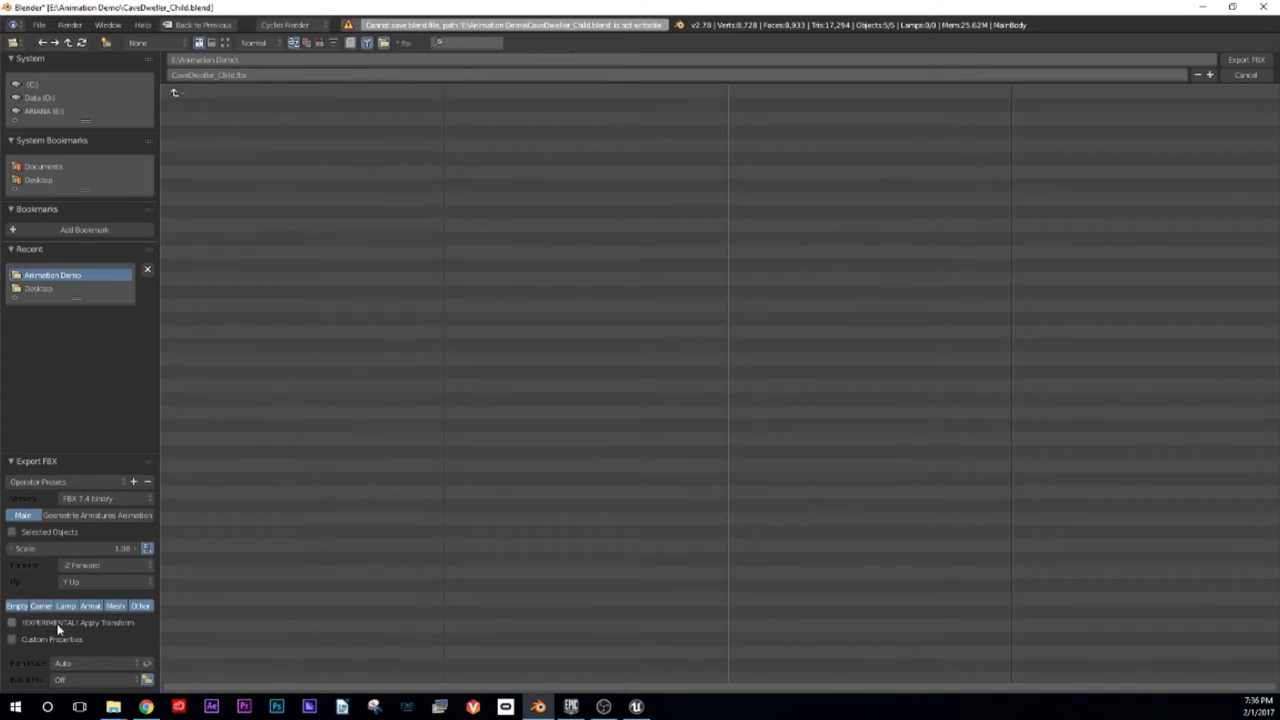
left_click(90, 606)
left_click(115, 606, "shift")
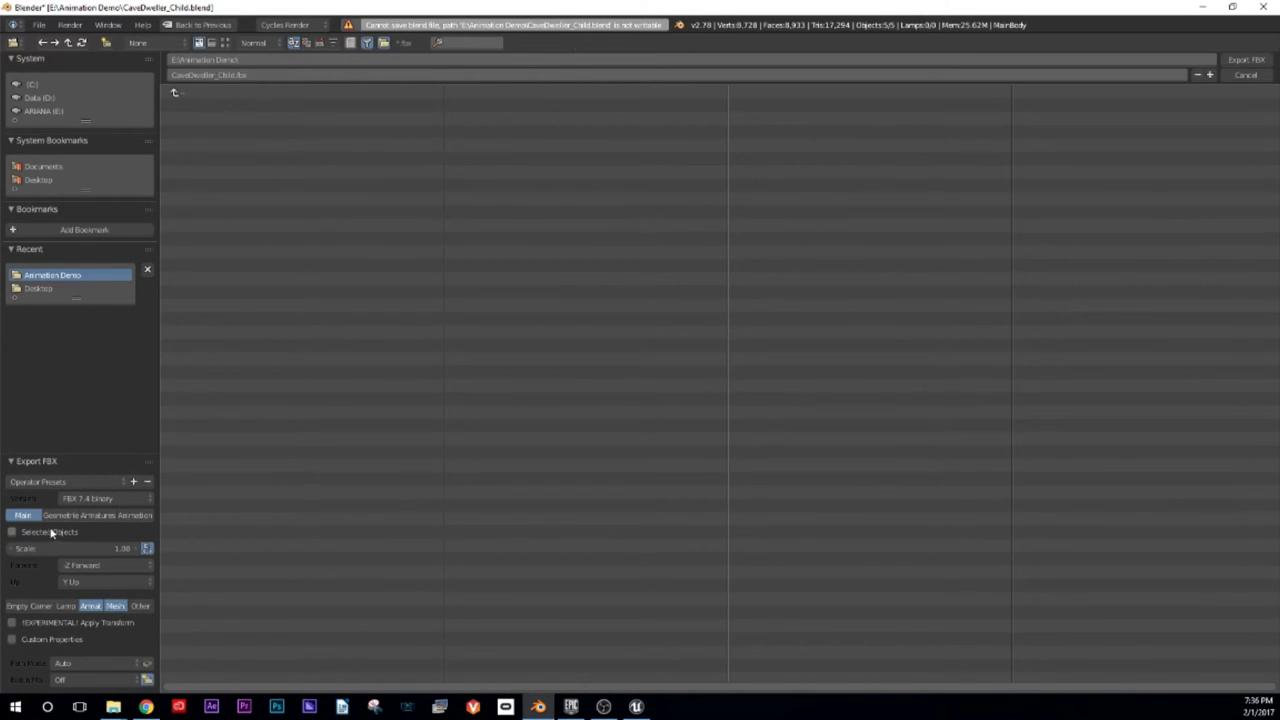
left_click(11, 534)
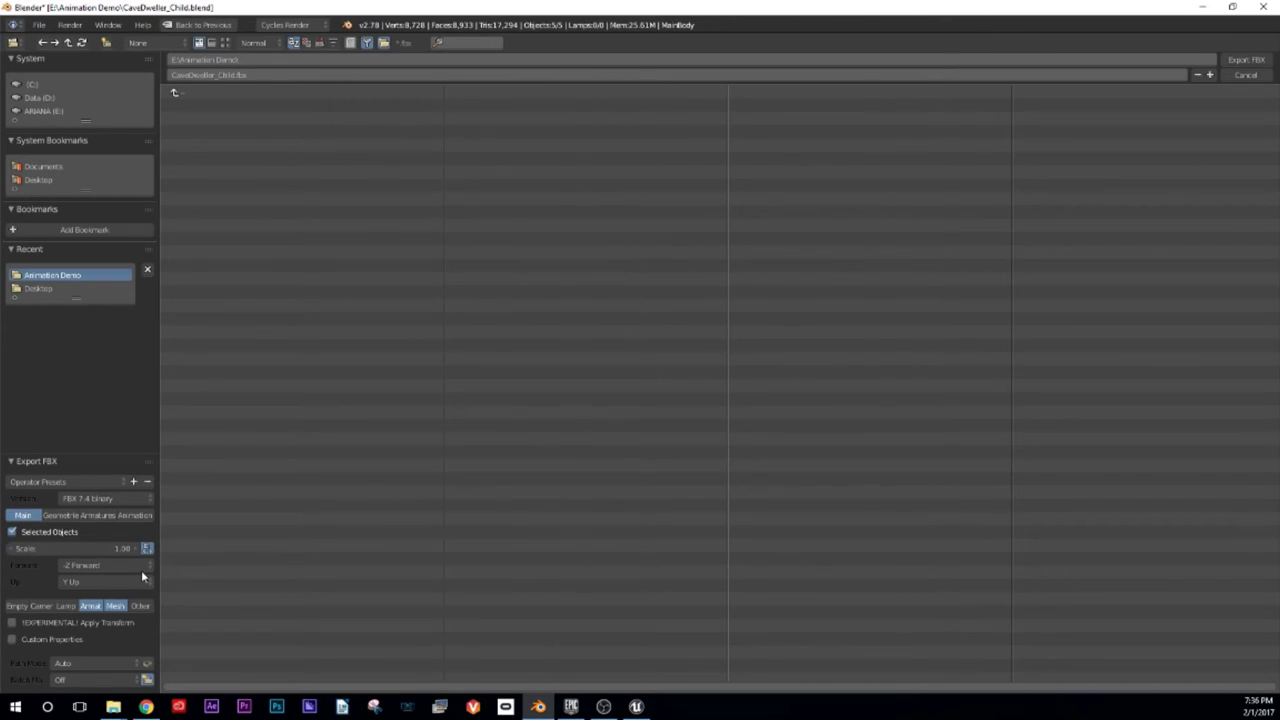
Step: Exclude NLA Strips and All Actions from the FBX animation options, and export CaveDweller_Child.fbx to the Desktop
left_click(61, 515)
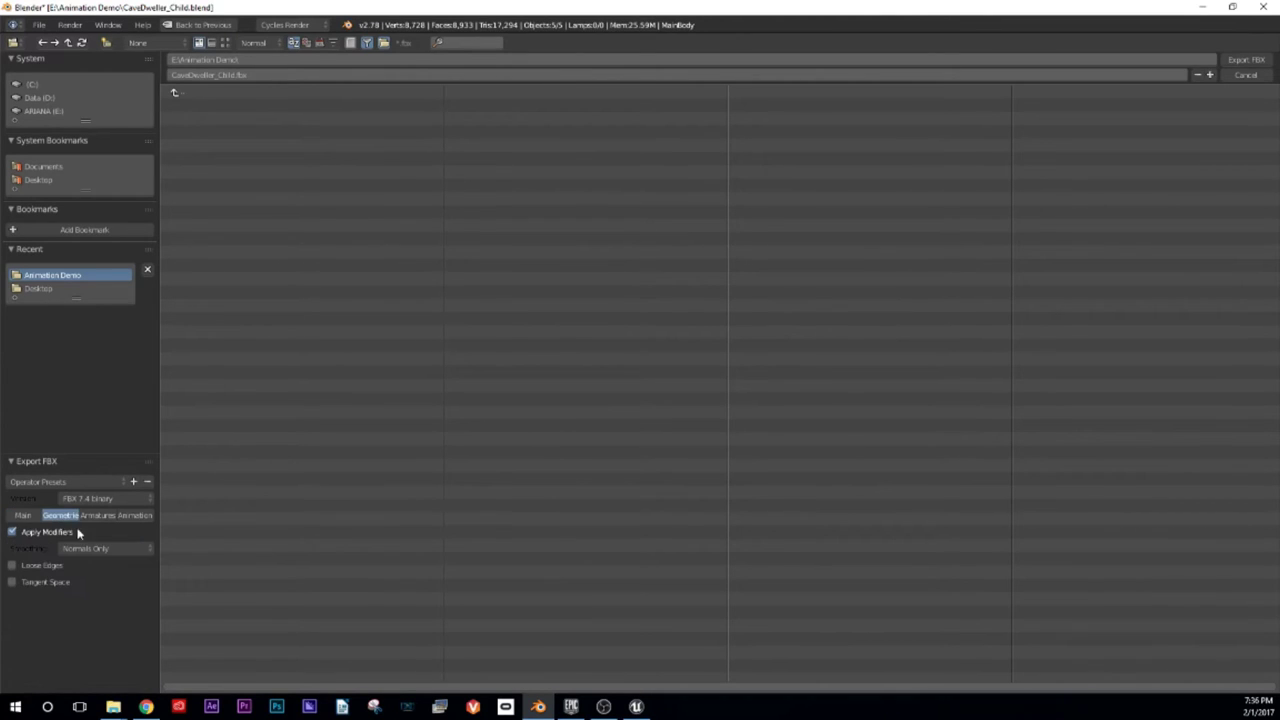
left_click(84, 548)
left_click(84, 518)
left_click(98, 515)
left_click(128, 516)
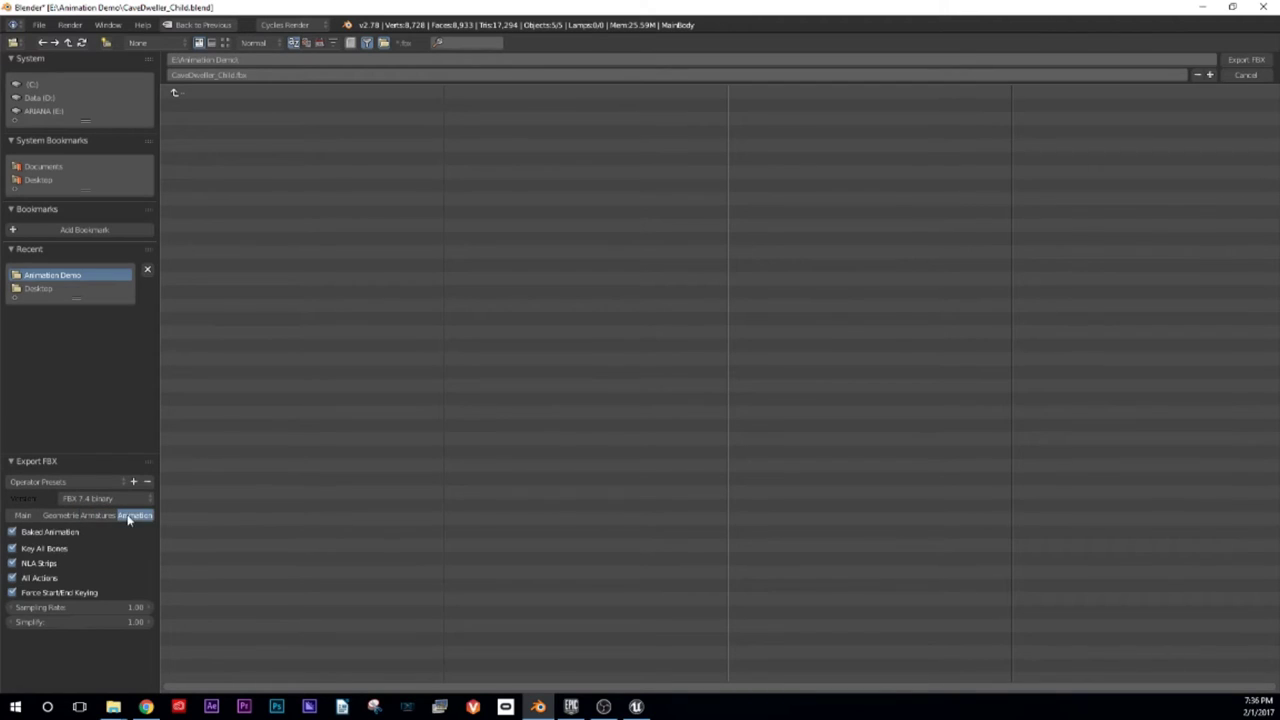
left_click(12, 563)
left_click(12, 578)
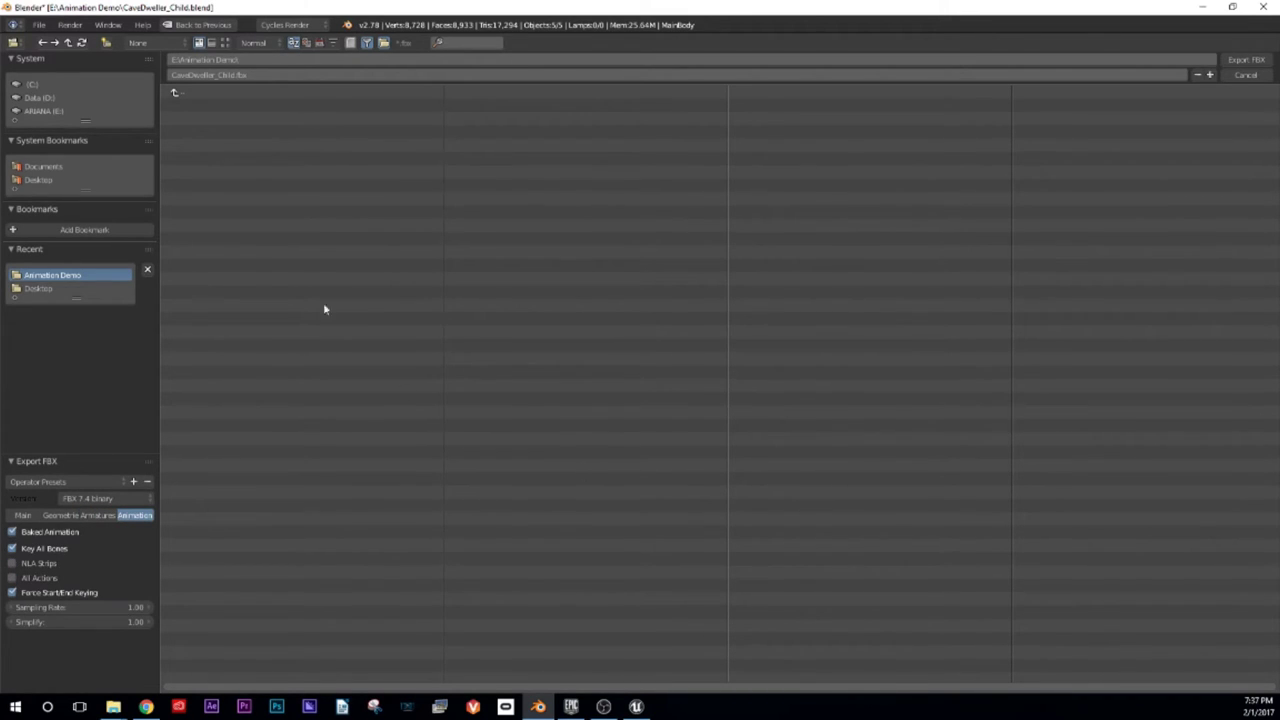
left_click(42, 181)
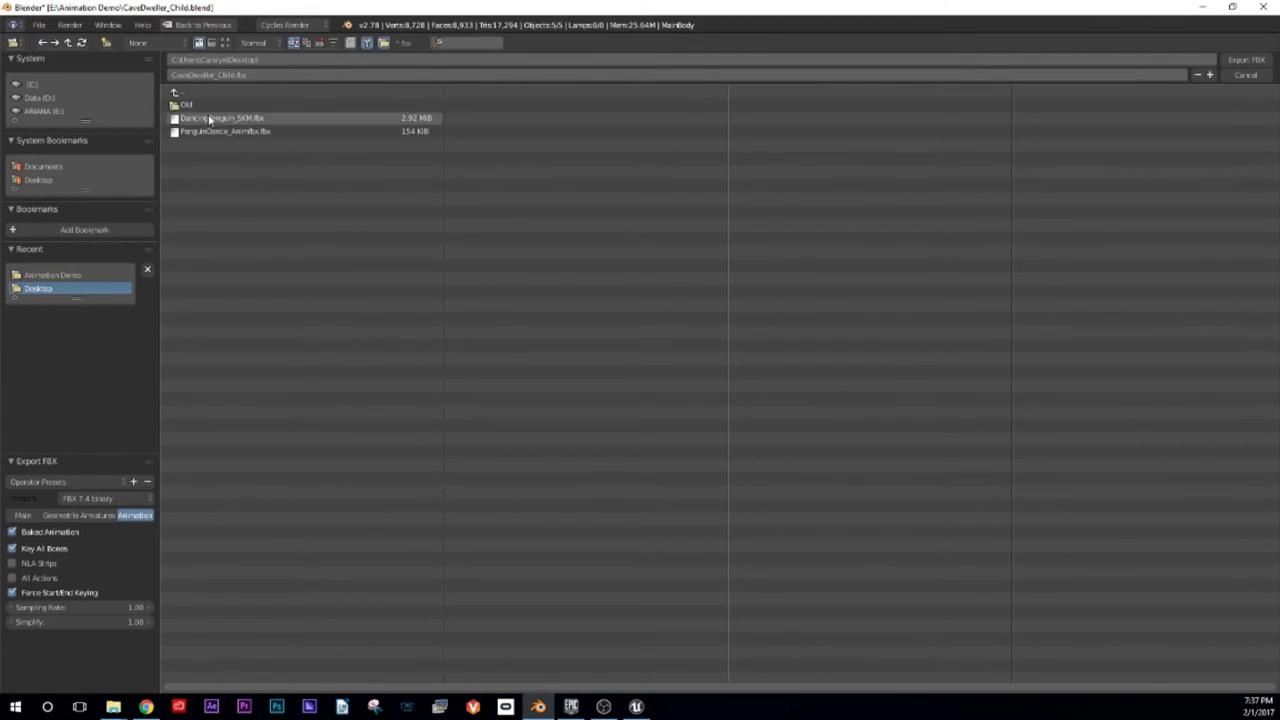
left_click(1255, 61)
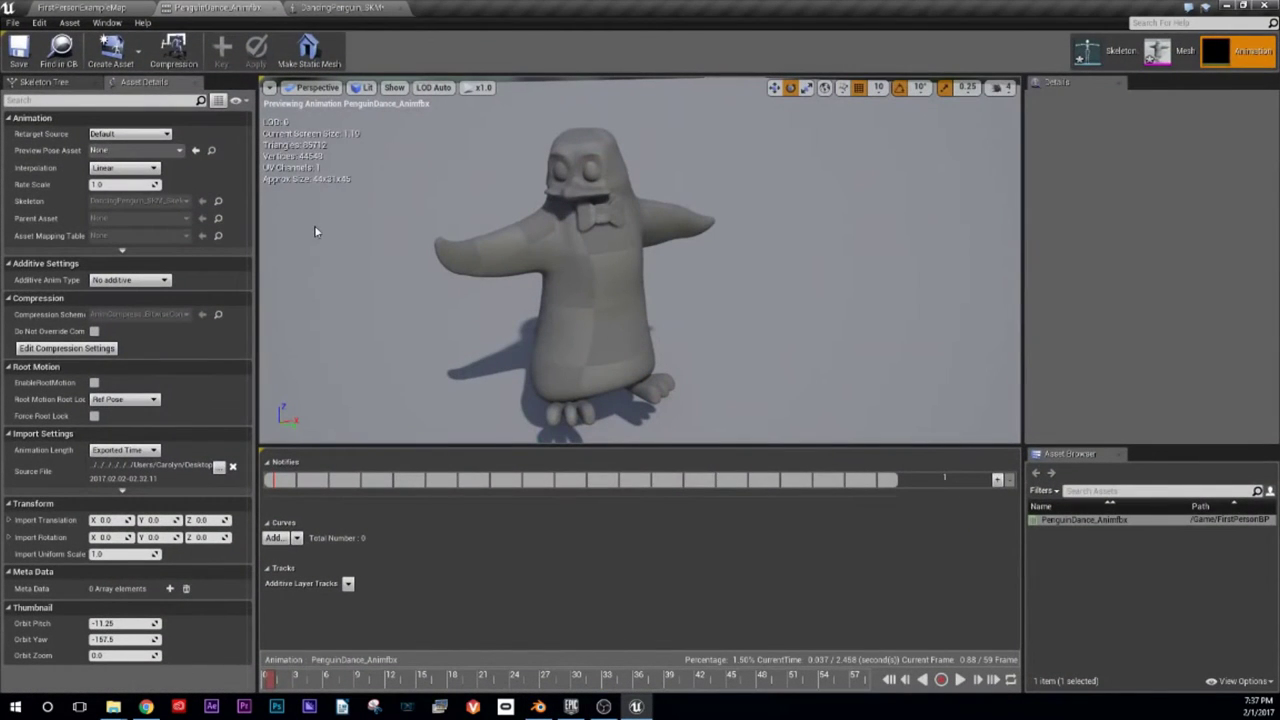
Step: Return to the FirstPersonExampleMap level in Unreal and choose CaveDweller_Child.fbx from the Desktop for import into FirstPersonBP
left_click(75, 8)
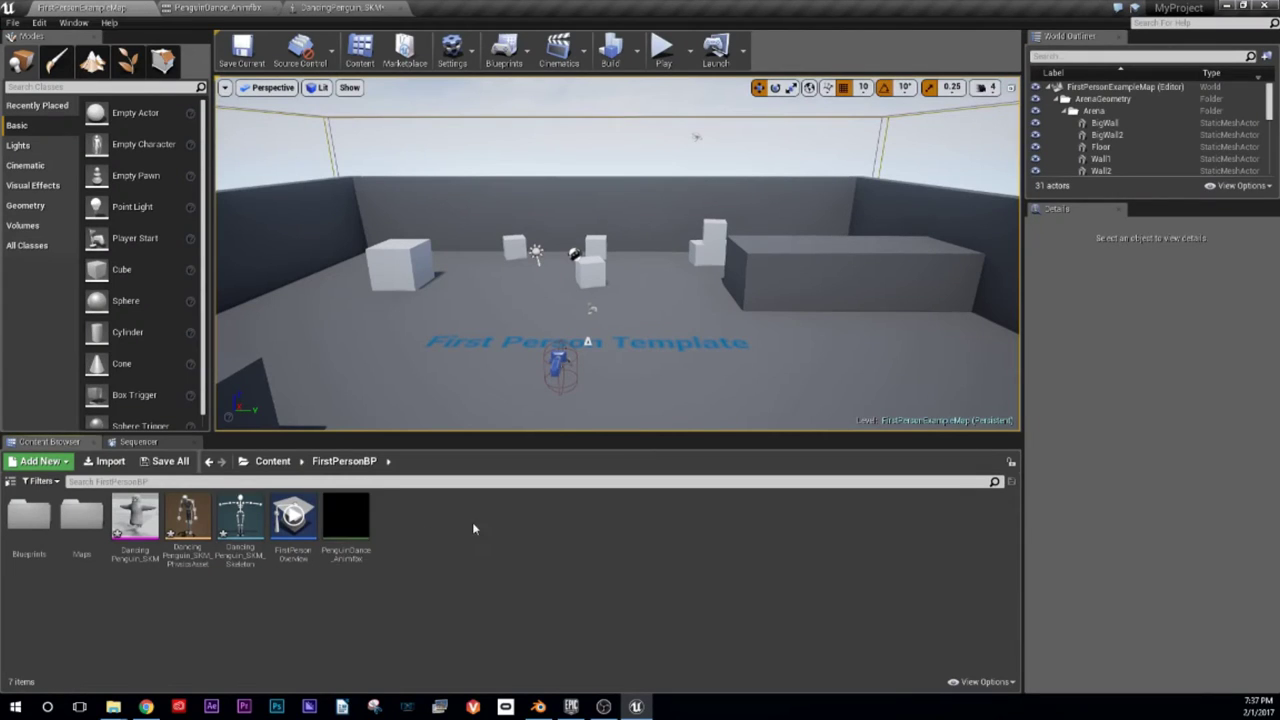
left_click(106, 461)
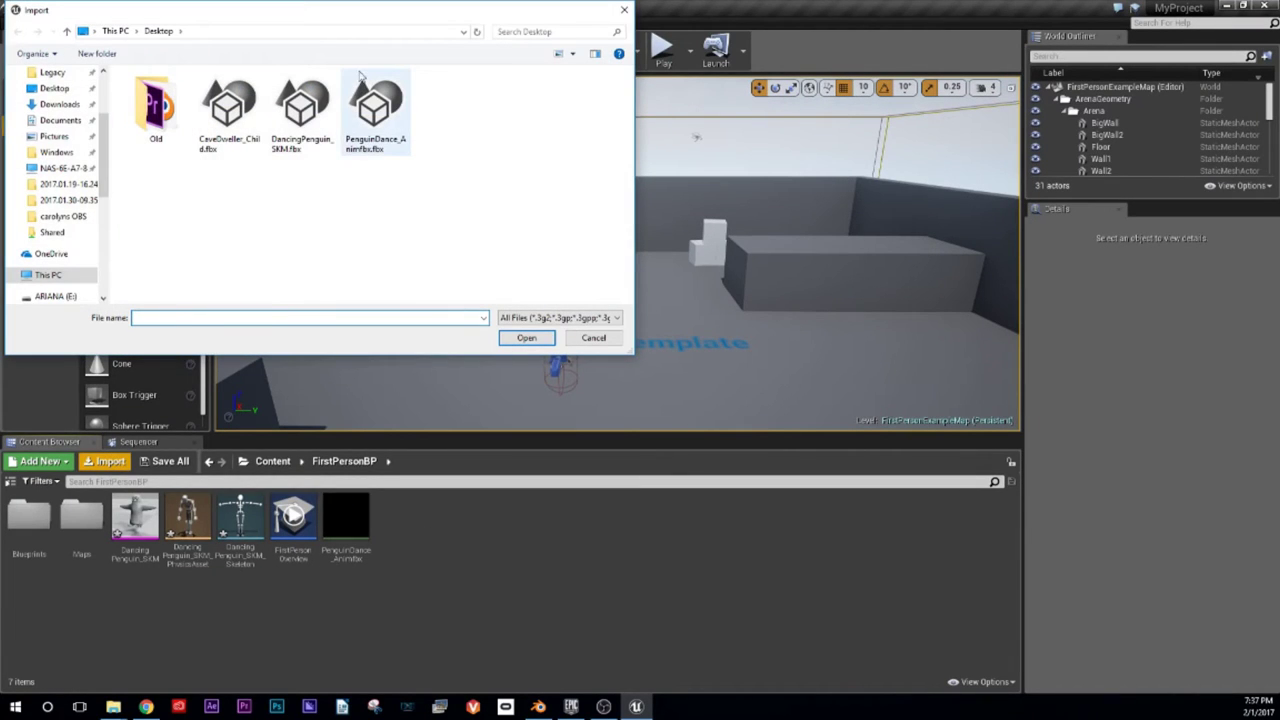
left_click(300, 110)
left_click(238, 122)
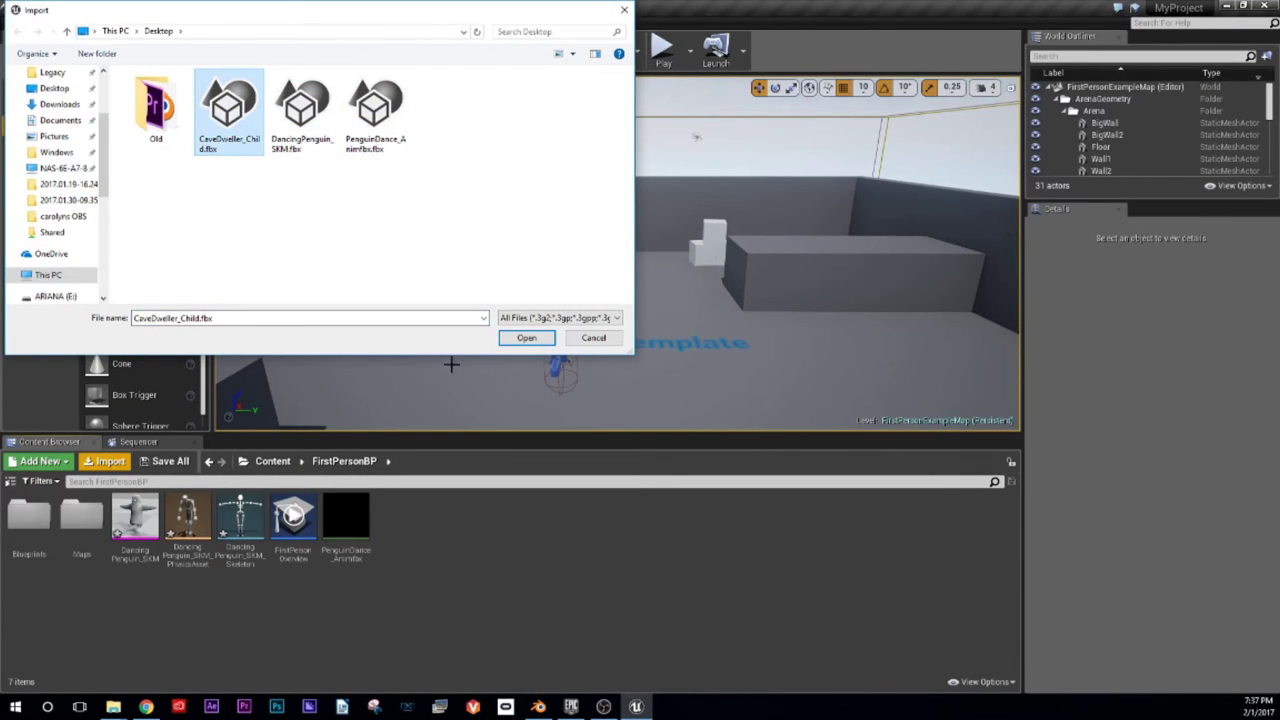
left_click(526, 338)
Step: Enable Import Morph Targets, disable Import Animations, and import the cave dweller as a skeletal mesh
left_click_drag(676, 296, 667, 132)
left_click(586, 319)
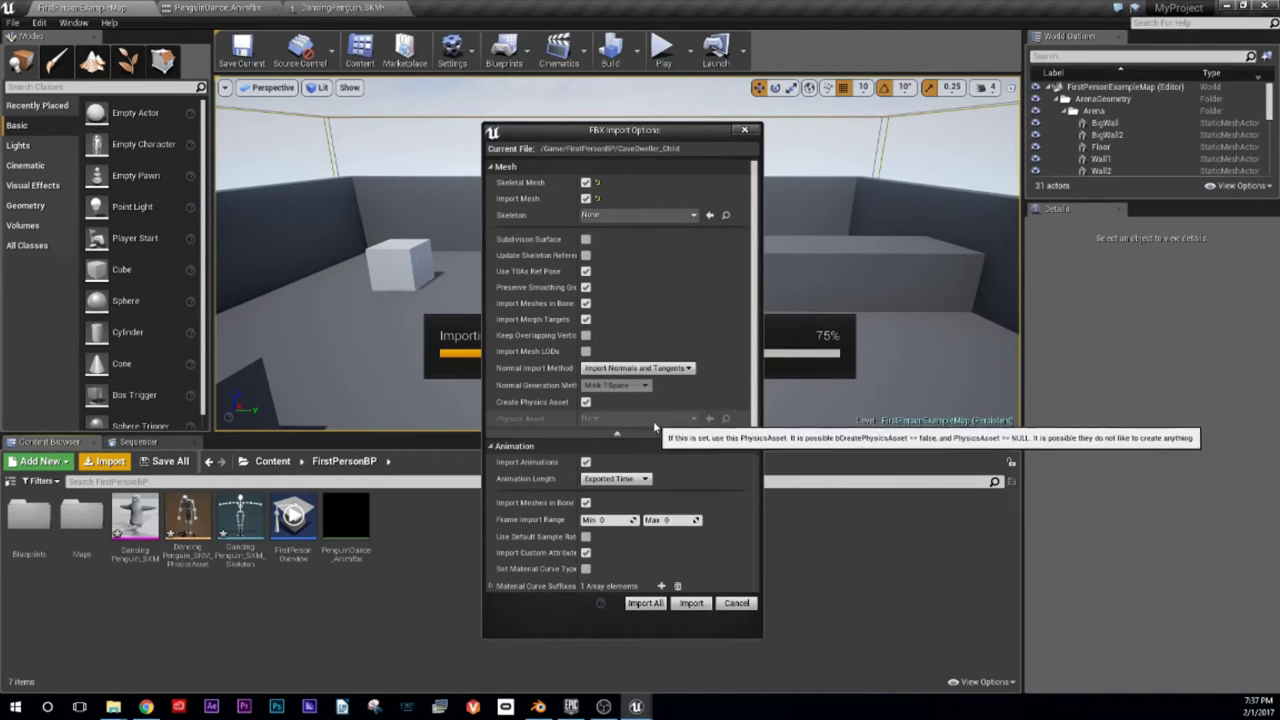
scroll(650, 425, "down", 1)
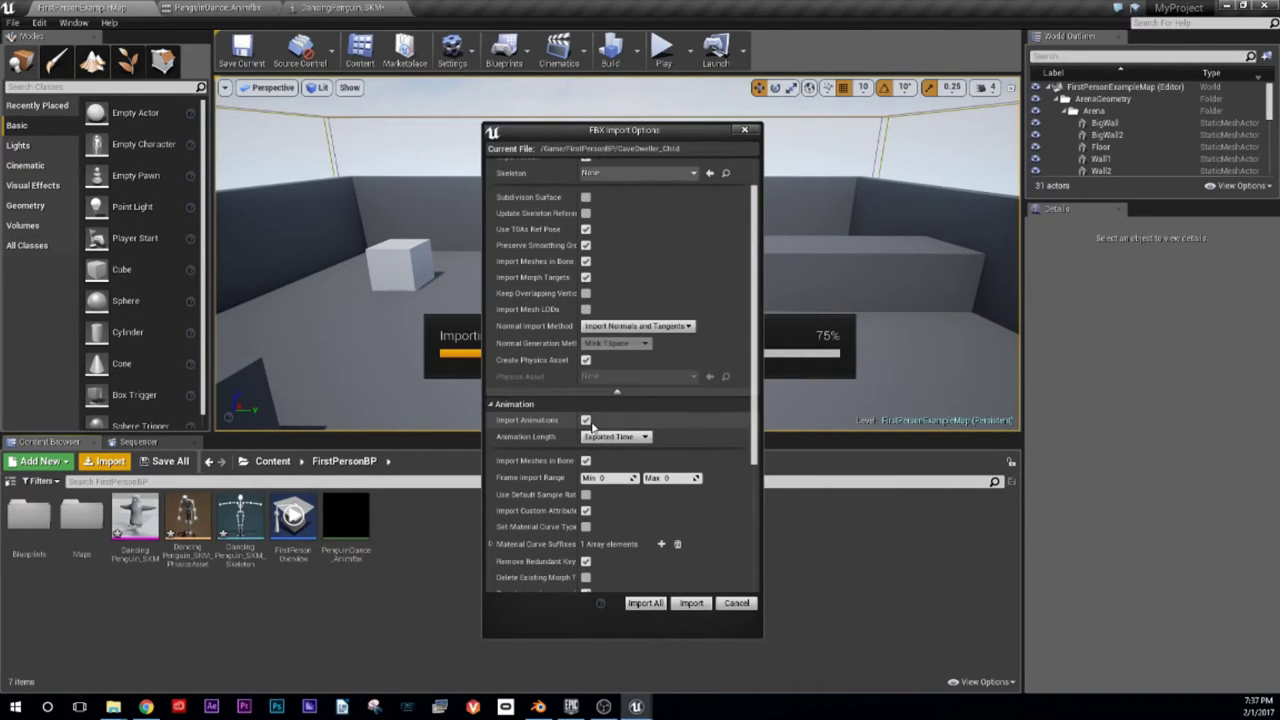
left_click(586, 420)
scroll(690, 480, "down", 5)
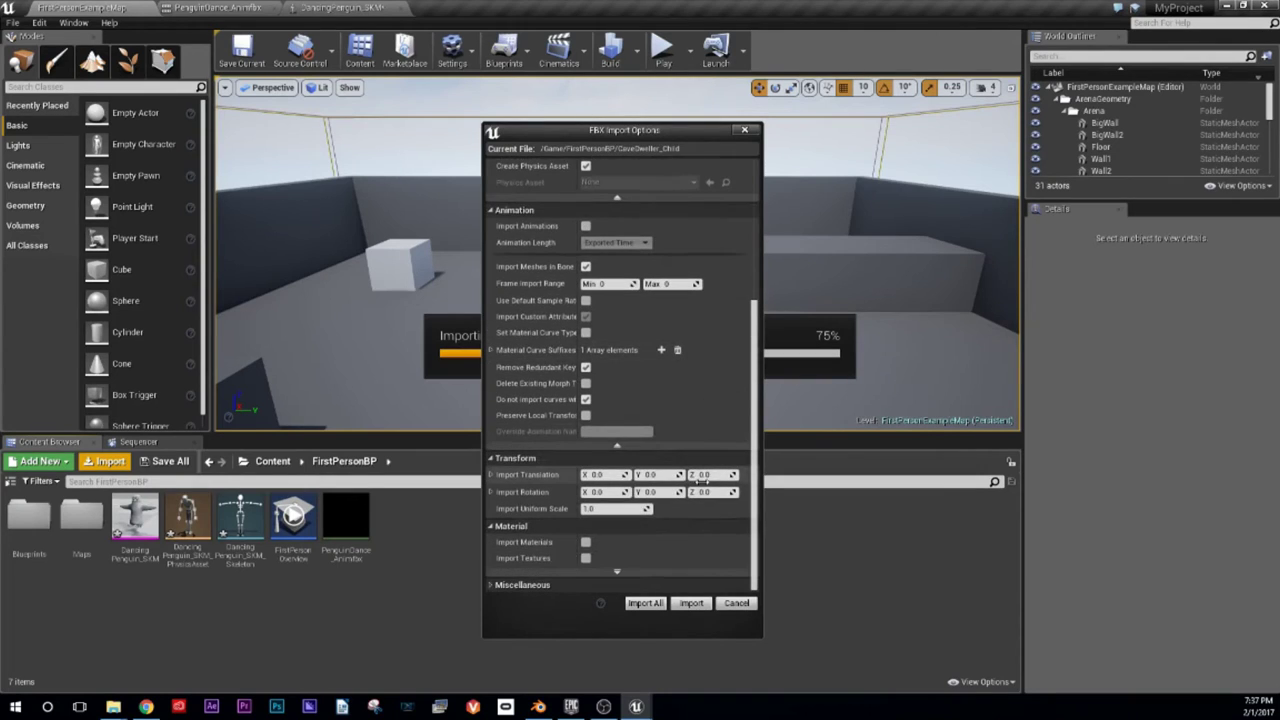
scroll(700, 488, "up", 6)
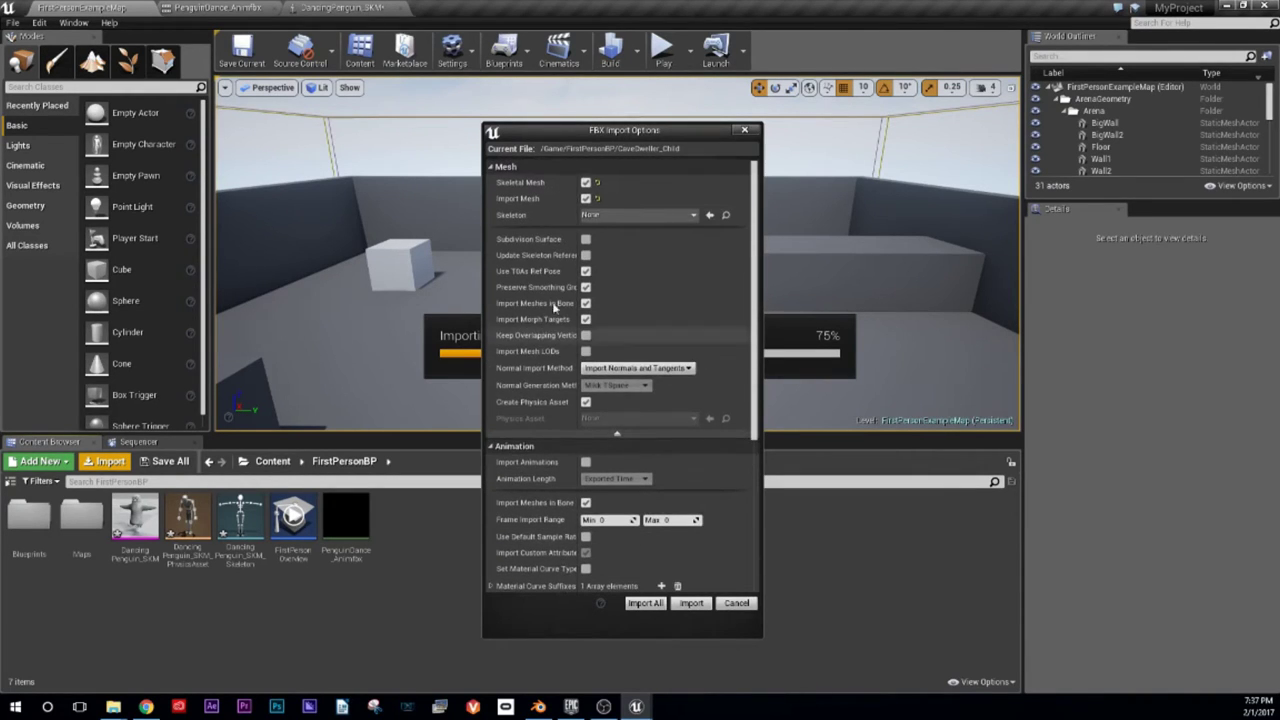
left_click(644, 603)
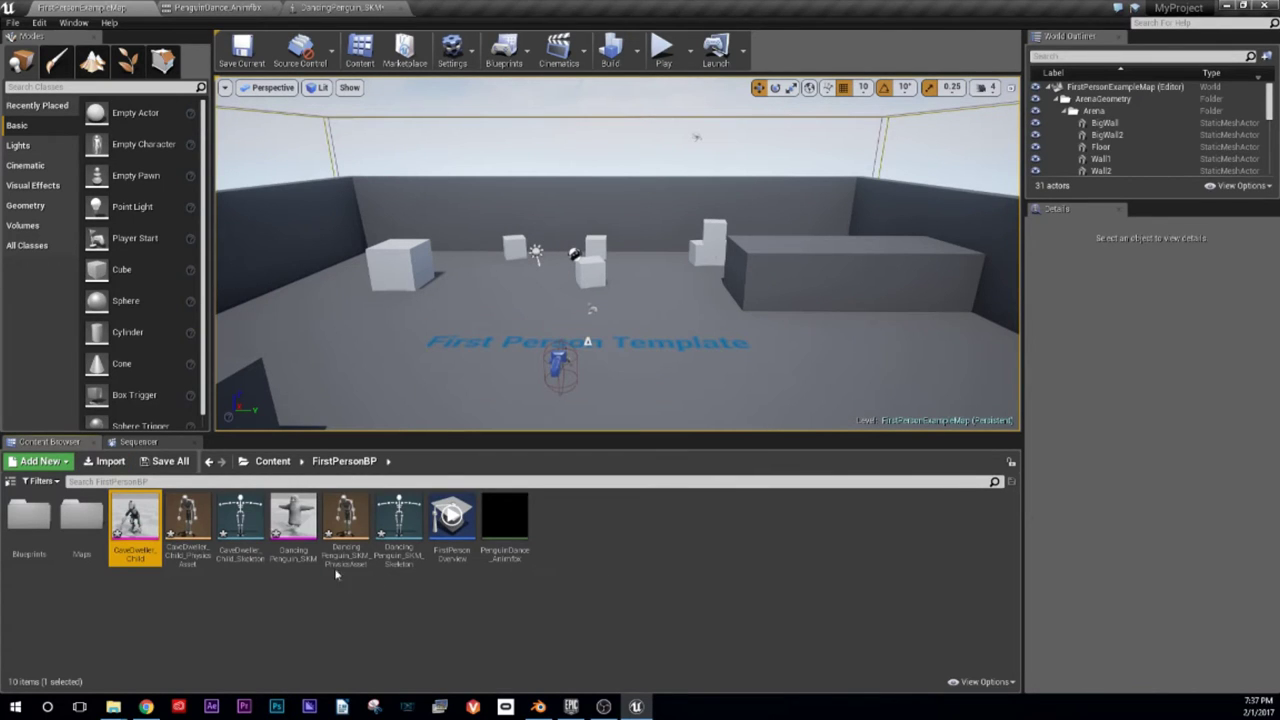
Step: Open the CaveDweller_Child mesh and try out its morph target weights, ending at Blink -0.14, Angry 0.08, Sad 0.14 and Confuzzled 0.14
double_click(135, 520)
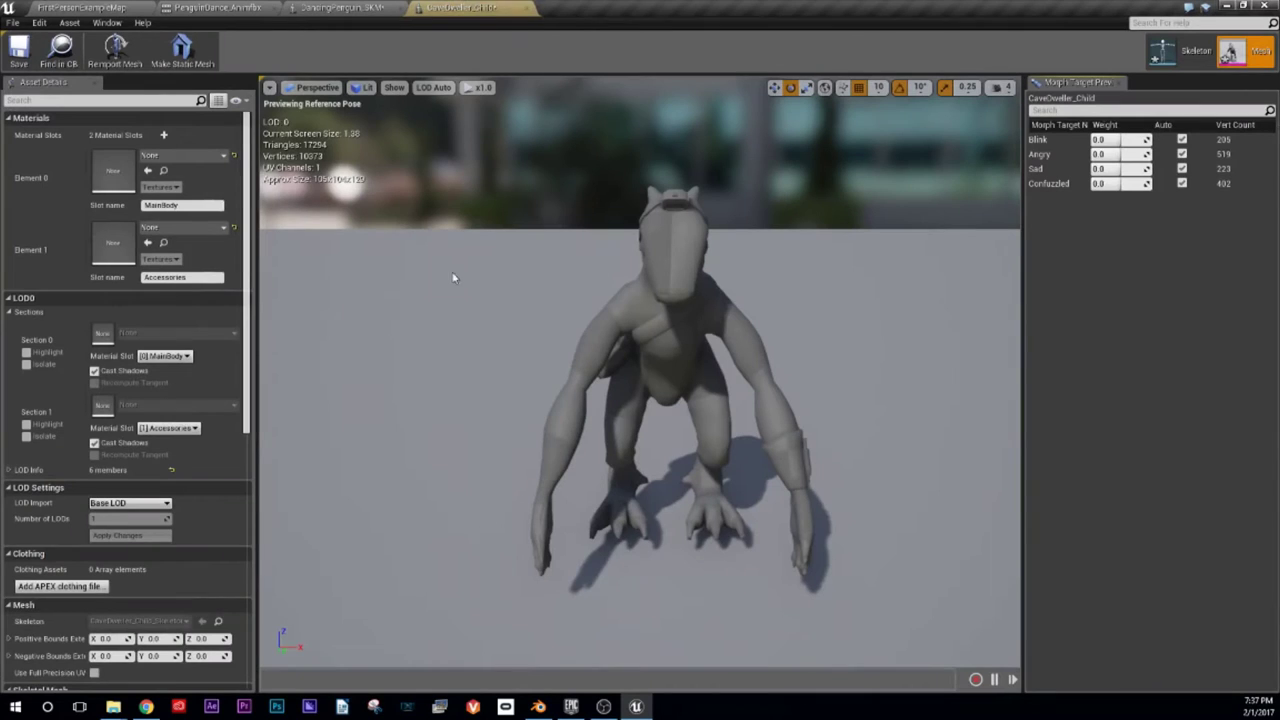
left_click_drag(748, 299, 880, 365)
left_click_drag(1128, 139, 1092, 168)
left_click(1130, 168)
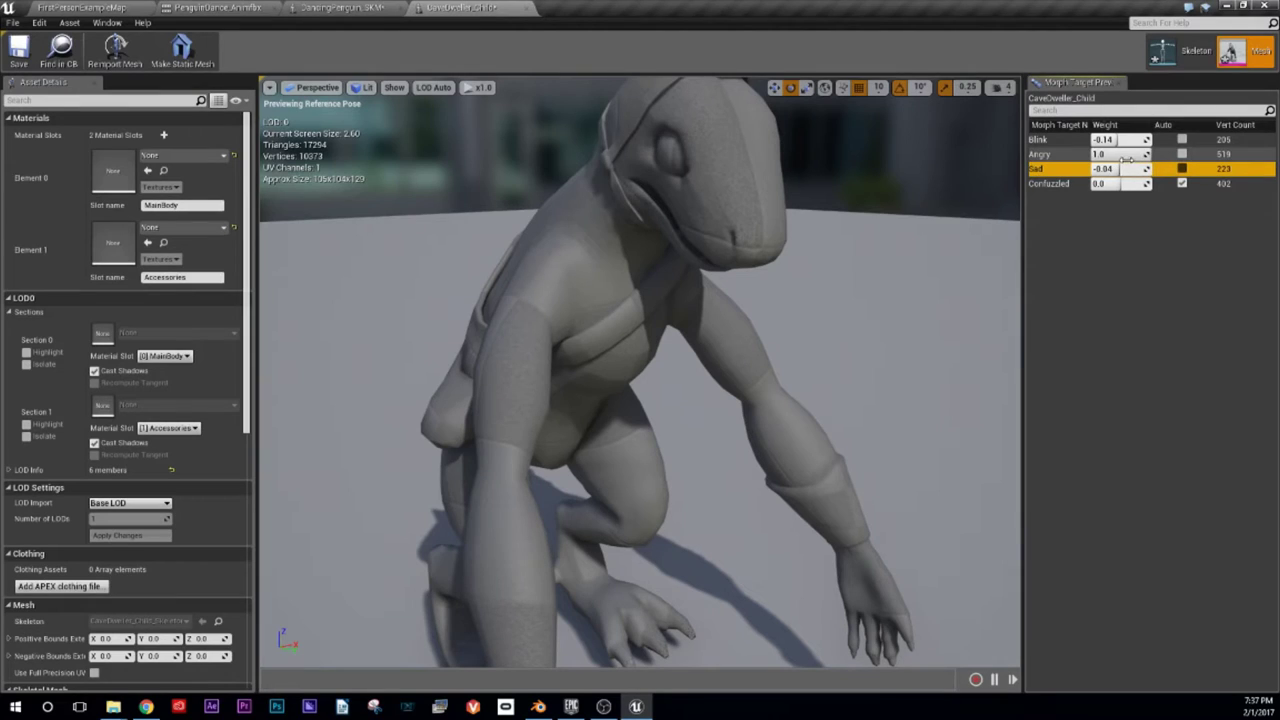
mouse_move(1127, 168)
left_mouse_down()
mouse_move(1104, 168)
mouse_move(1145, 183)
left_mouse_up()
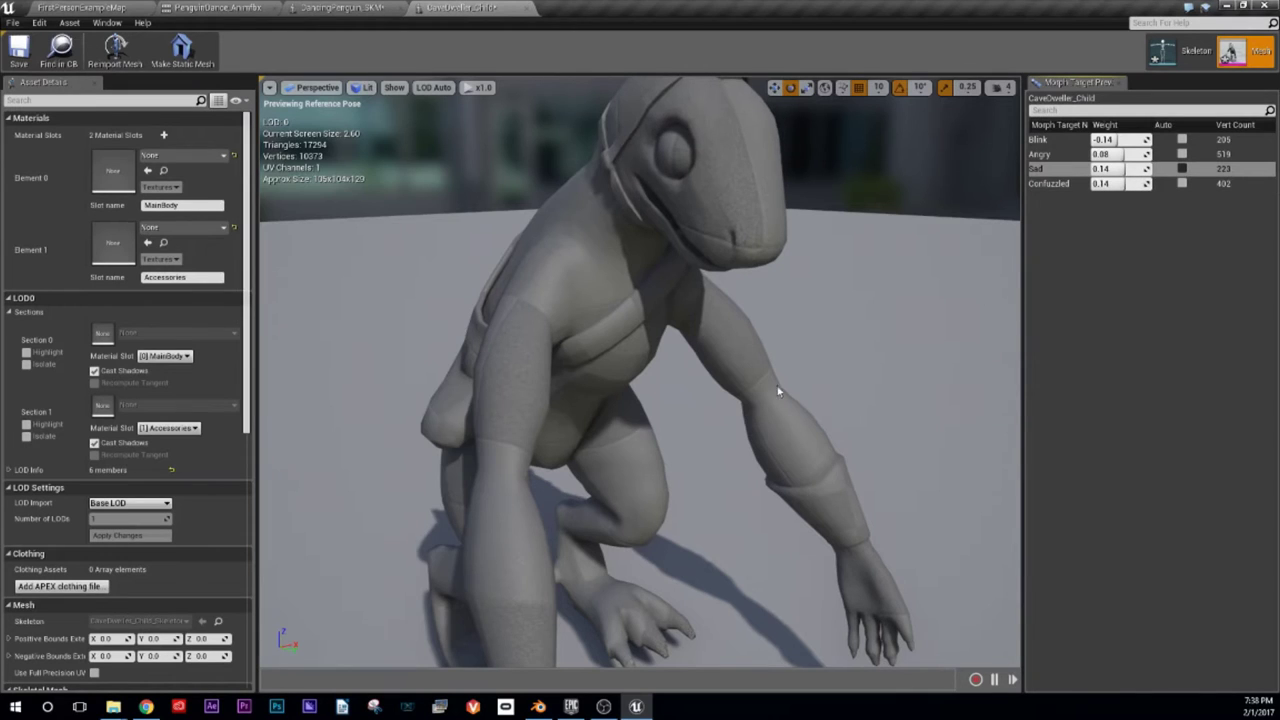
scroll(784, 391, "up", 5)
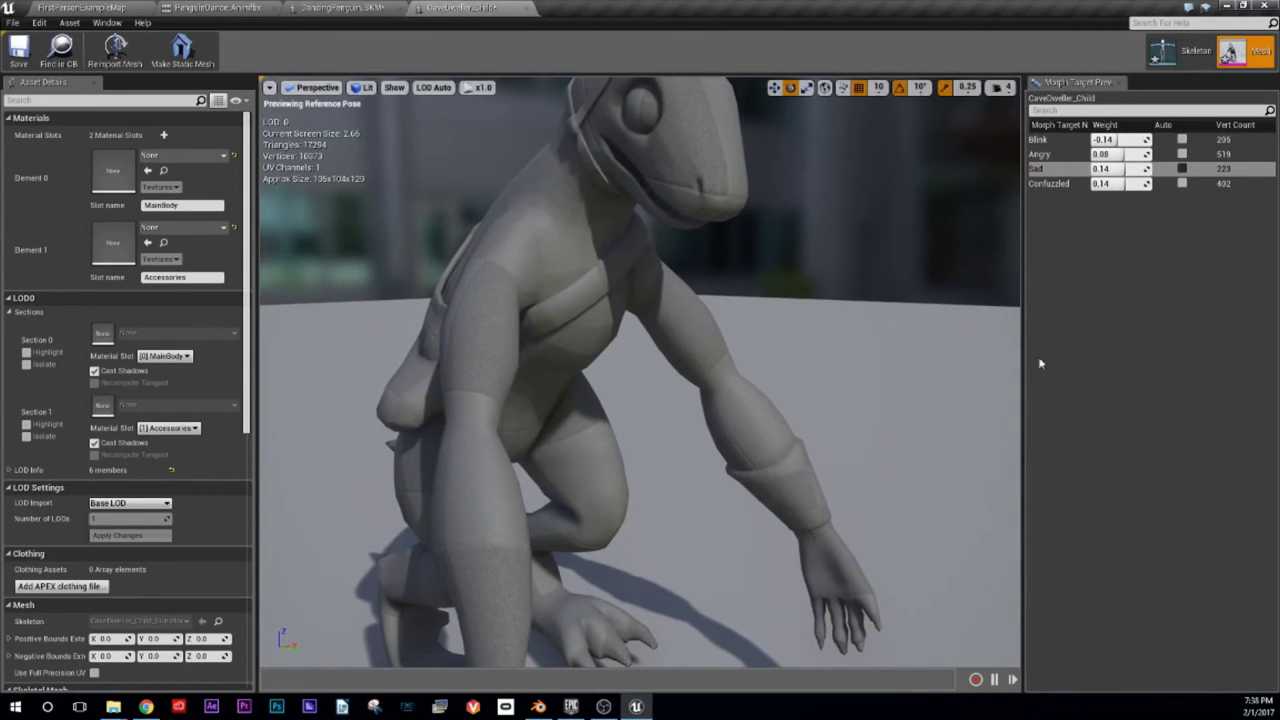
Step: Review the CaveDweller_Child skeleton's bone hierarchy and animation curves, alternating with the mesh's morph targets
left_click(1175, 50)
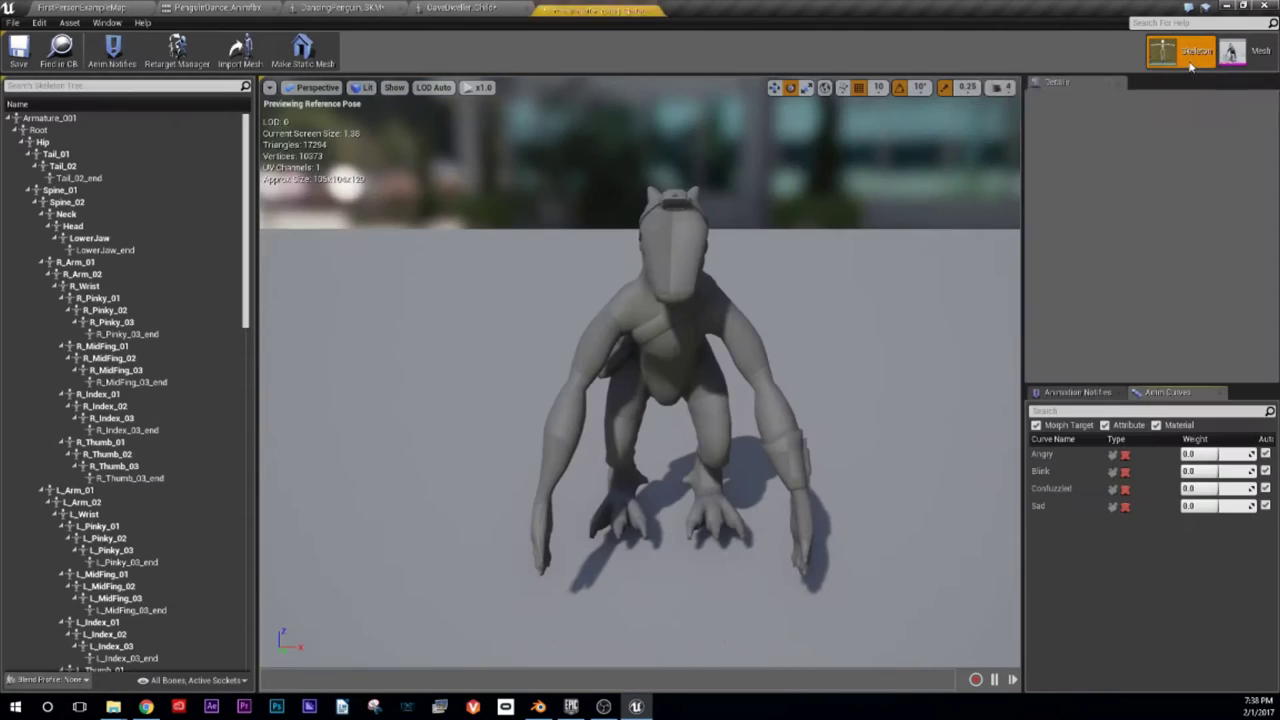
left_click(1262, 55)
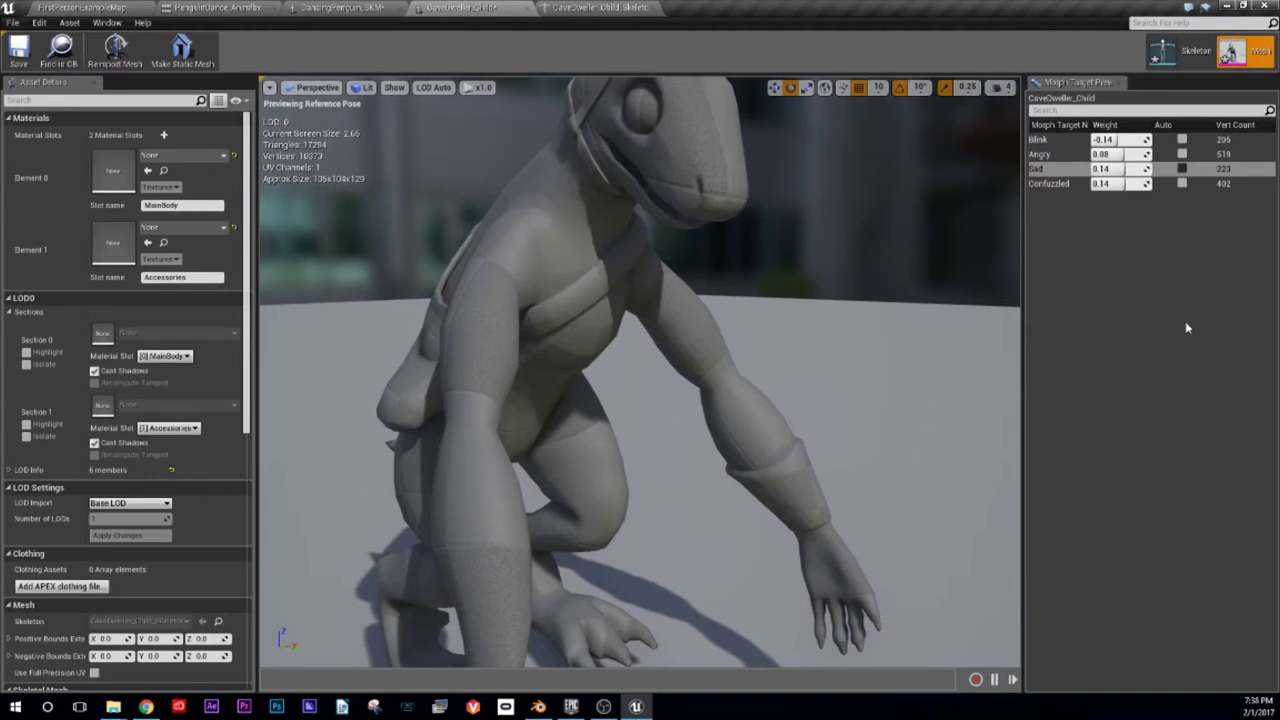
left_click(598, 7)
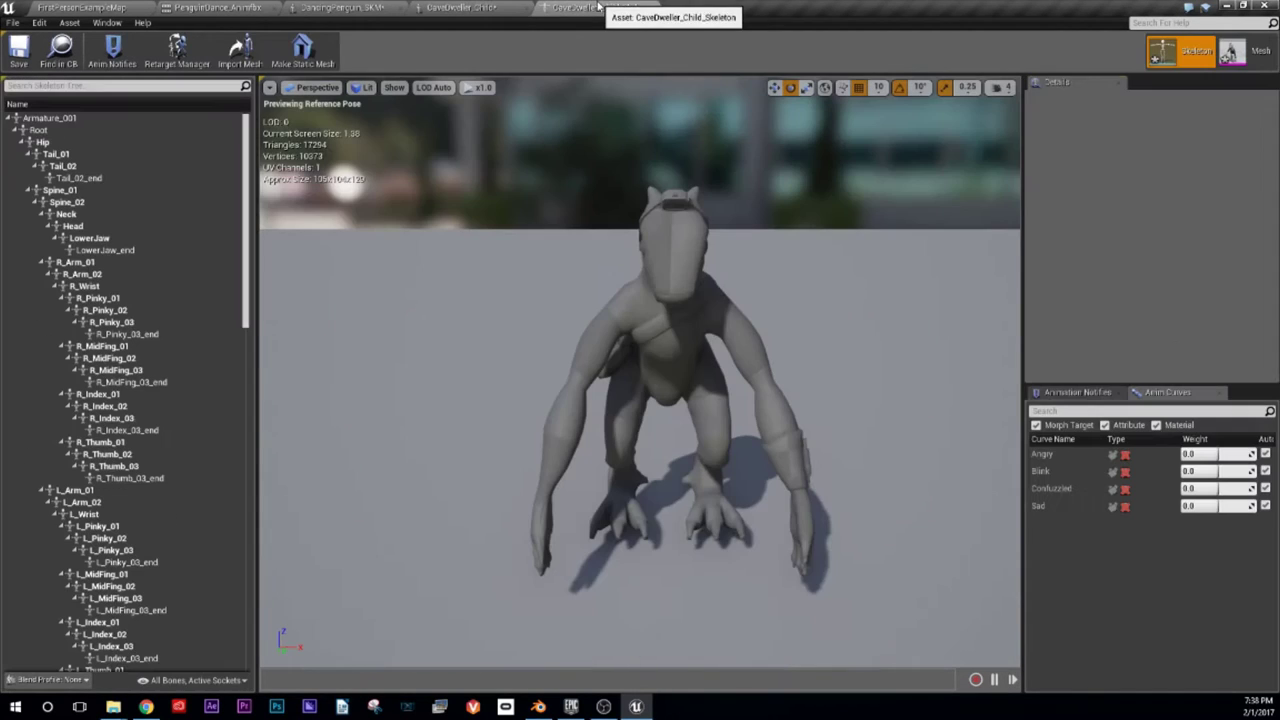
Step: View the cave dweller from the side, check its mesh, and return to the FirstPersonExampleMap level with no asset selected
left_click_drag(822, 410, 680, 334)
left_click(1252, 60)
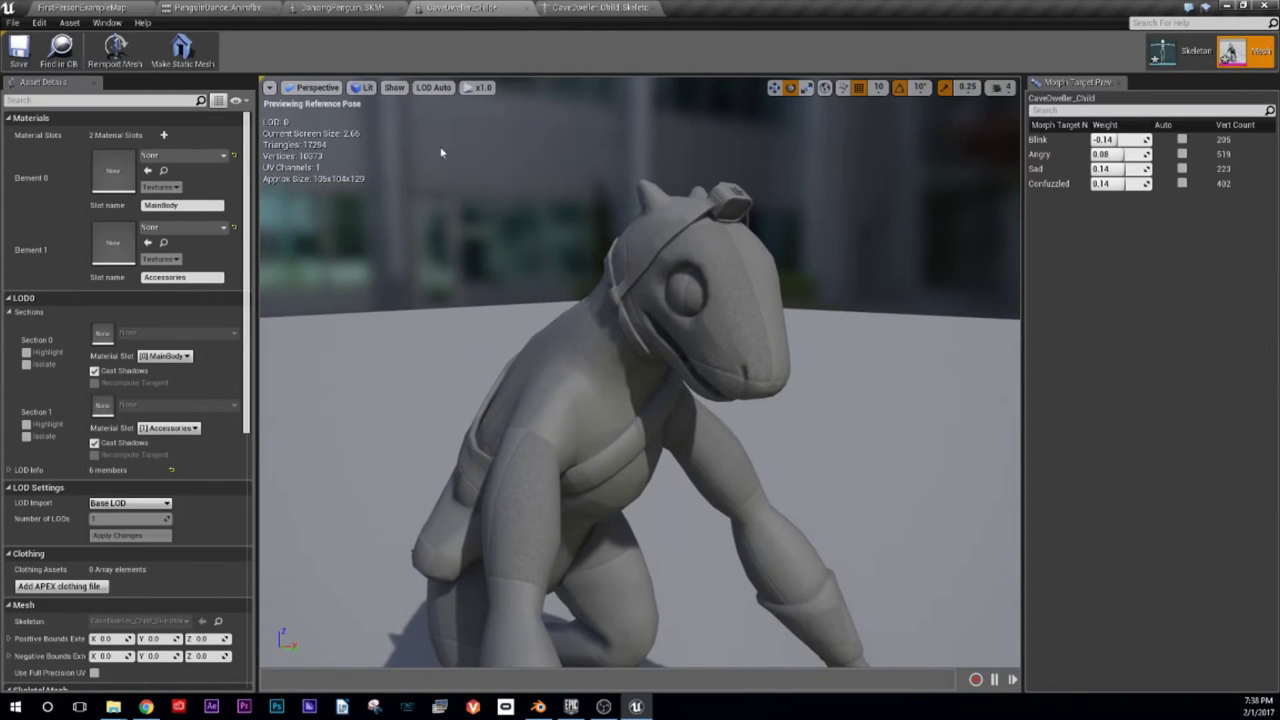
left_click(80, 7)
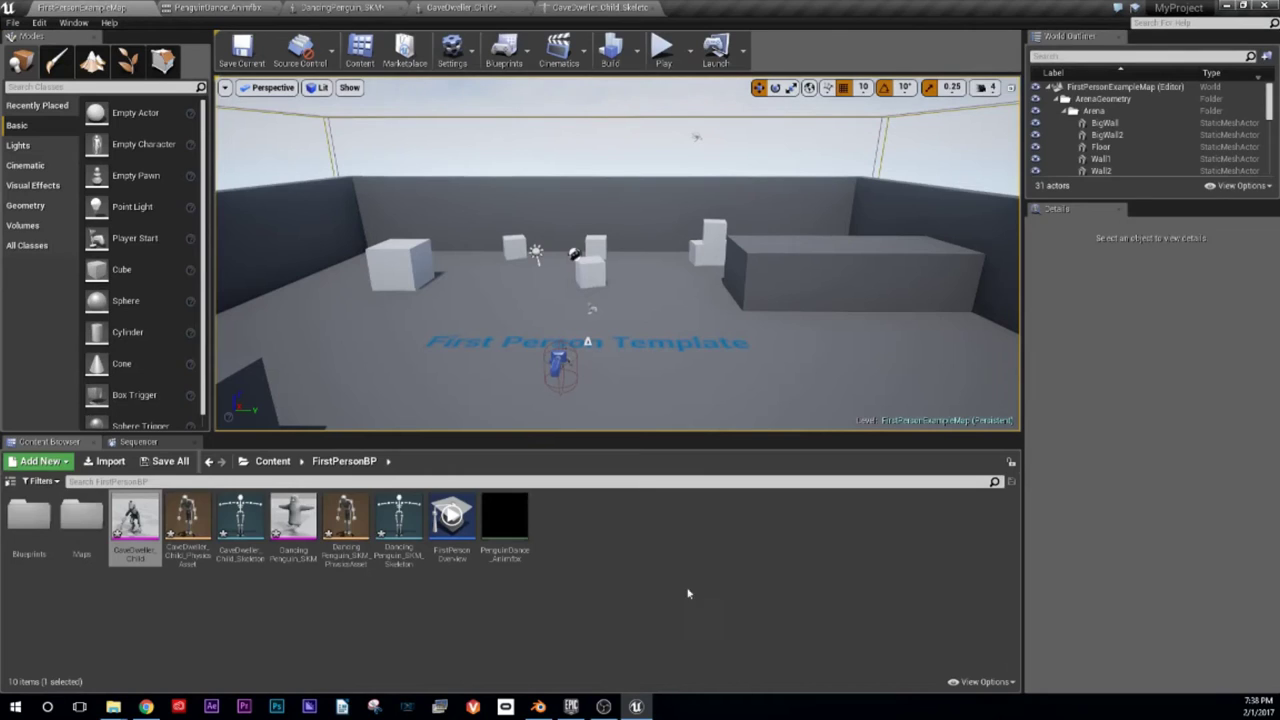
left_click(632, 592)
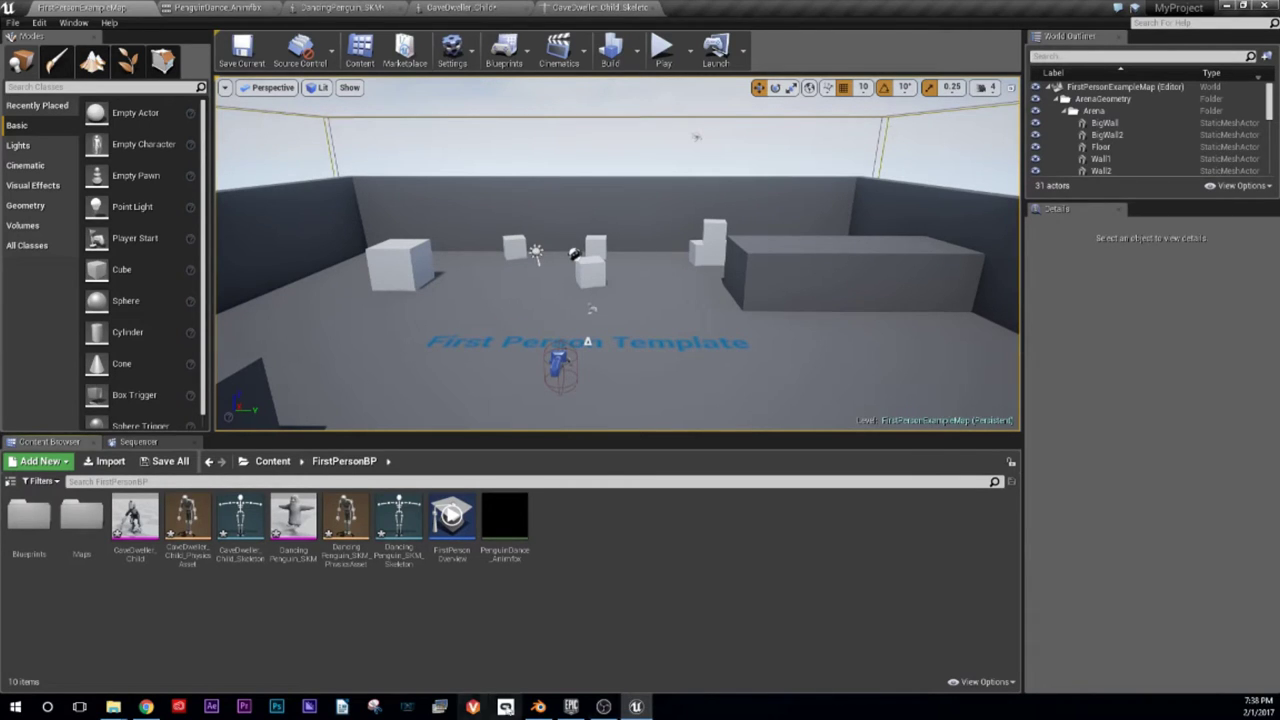
Step: Switch to Blender, put the cave dweller's armature in Pose Mode, and select the LowerJaw bone at frame 1
left_click(538, 707)
scroll(610, 419, "up", 4)
middle_click_drag(610, 419, 496, 347)
right_click(475, 375)
key("ctrl+Tab")
right_click(573, 338)
mouse_move(573, 338)
middle_mouse_down()
mouse_move(610, 340)
mouse_move(550, 346)
middle_mouse_up()
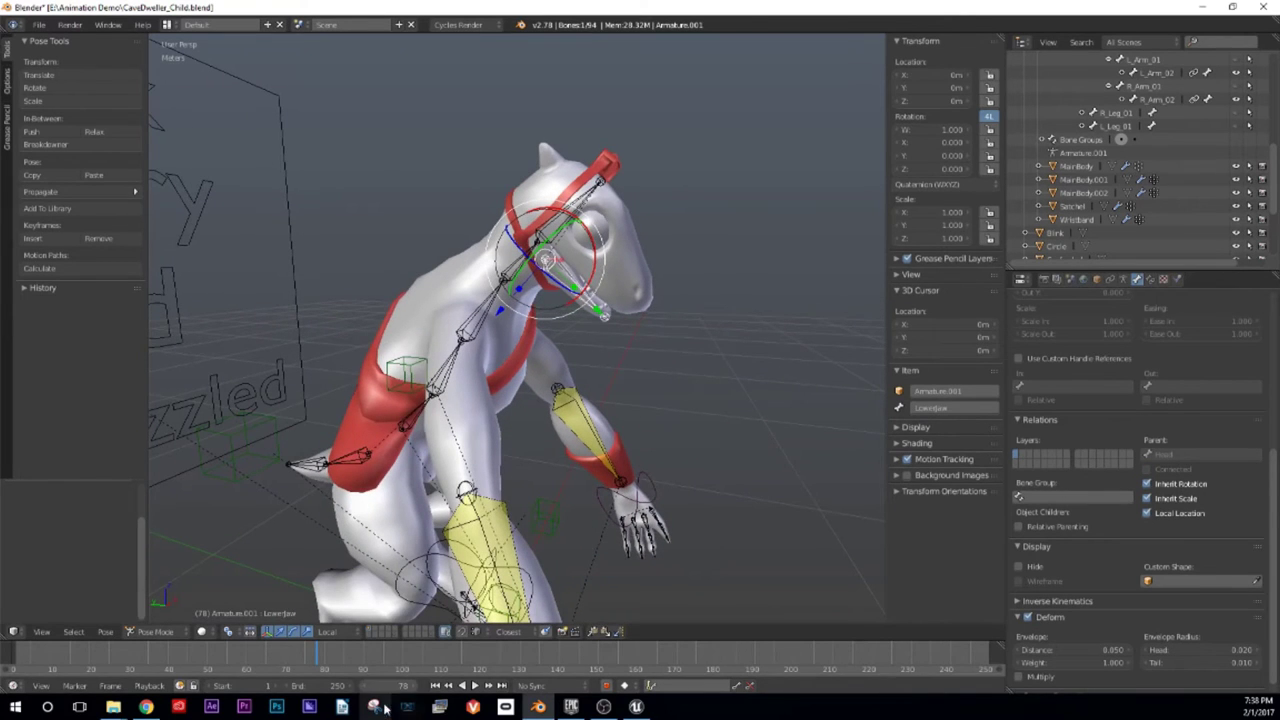
key("shift+Left")
middle_click_drag(470, 640, 621, 373)
key("i")
left_click(621, 373)
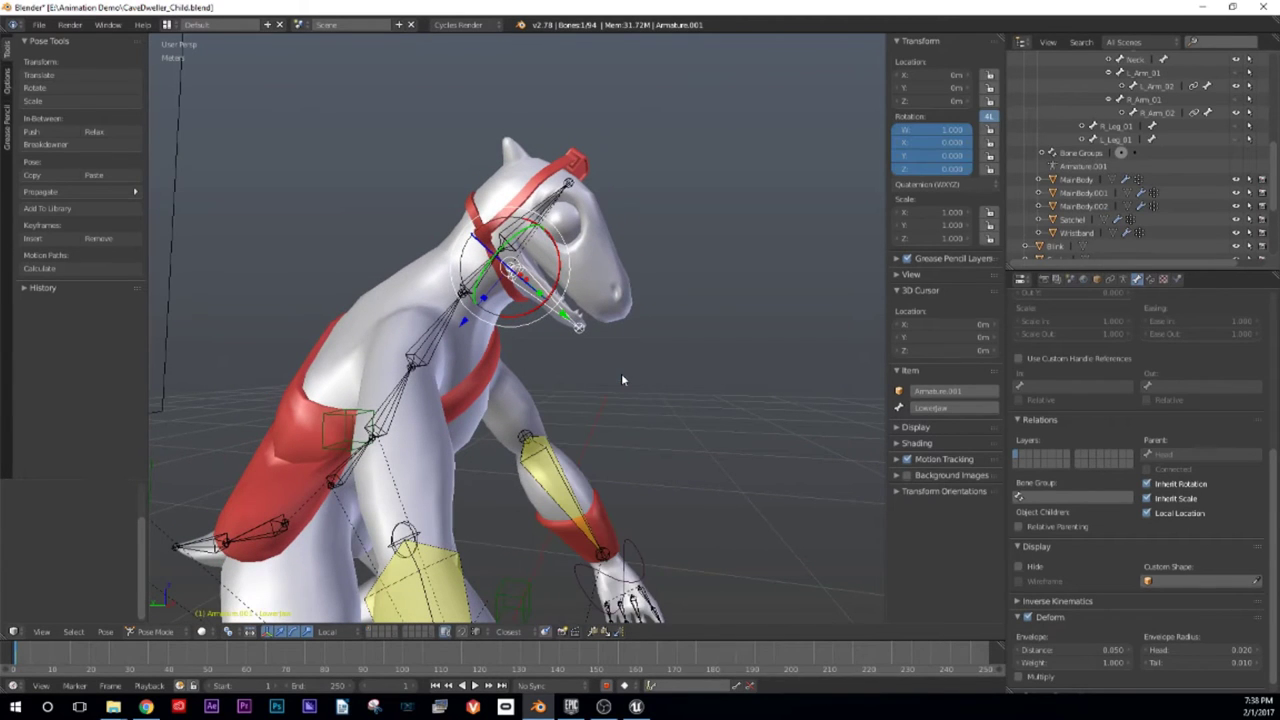
key("ctrl+z")
Step: Insert a Rotation keyframe for the LowerJaw bone at frame 1
key("i")
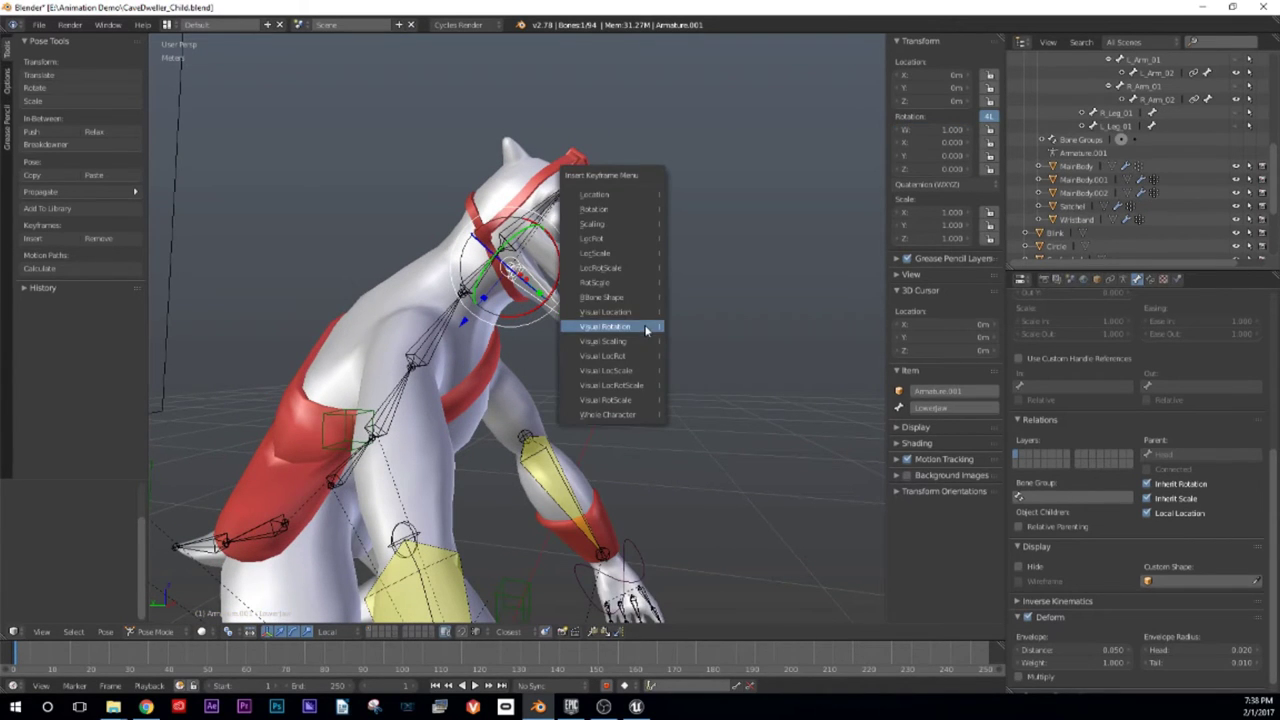
left_click(650, 209)
middle_click_drag(668, 320, 620, 318)
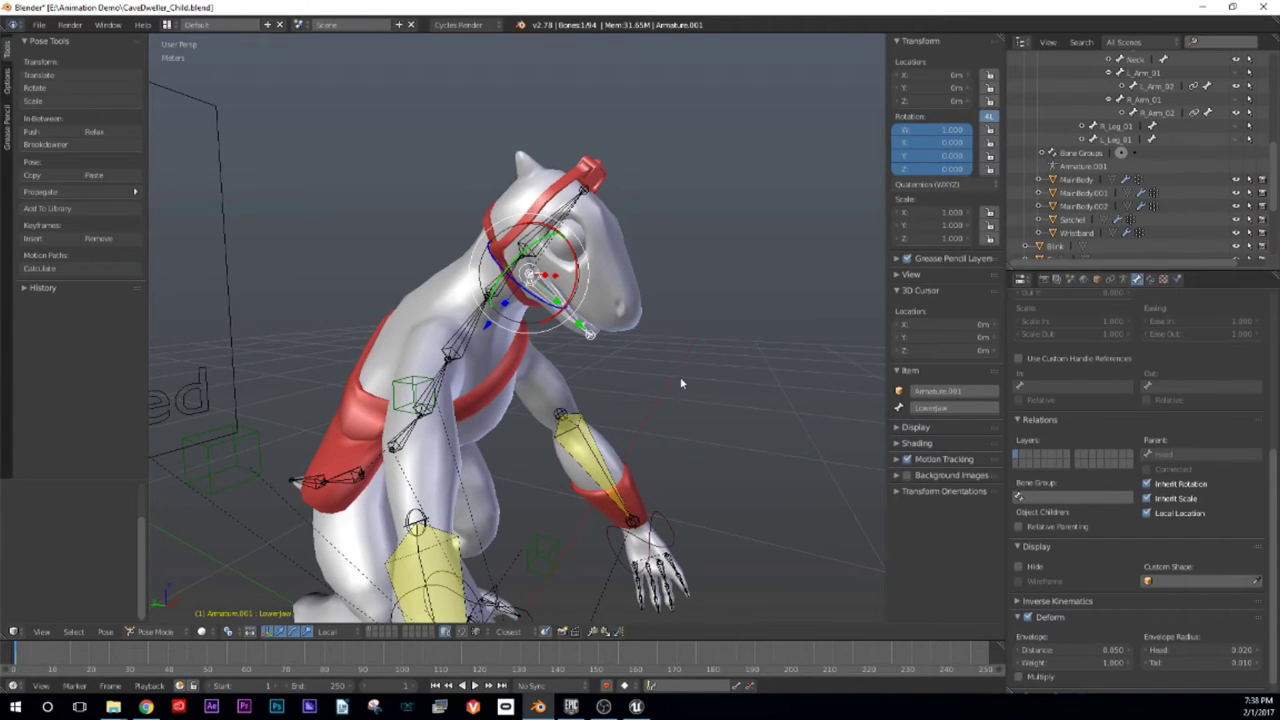
Step: Look for a screencast keys option in the viewport's Display, Background Images and Transform Orientations settings, and open the User Preferences
middle_click_drag(680, 383, 671, 392)
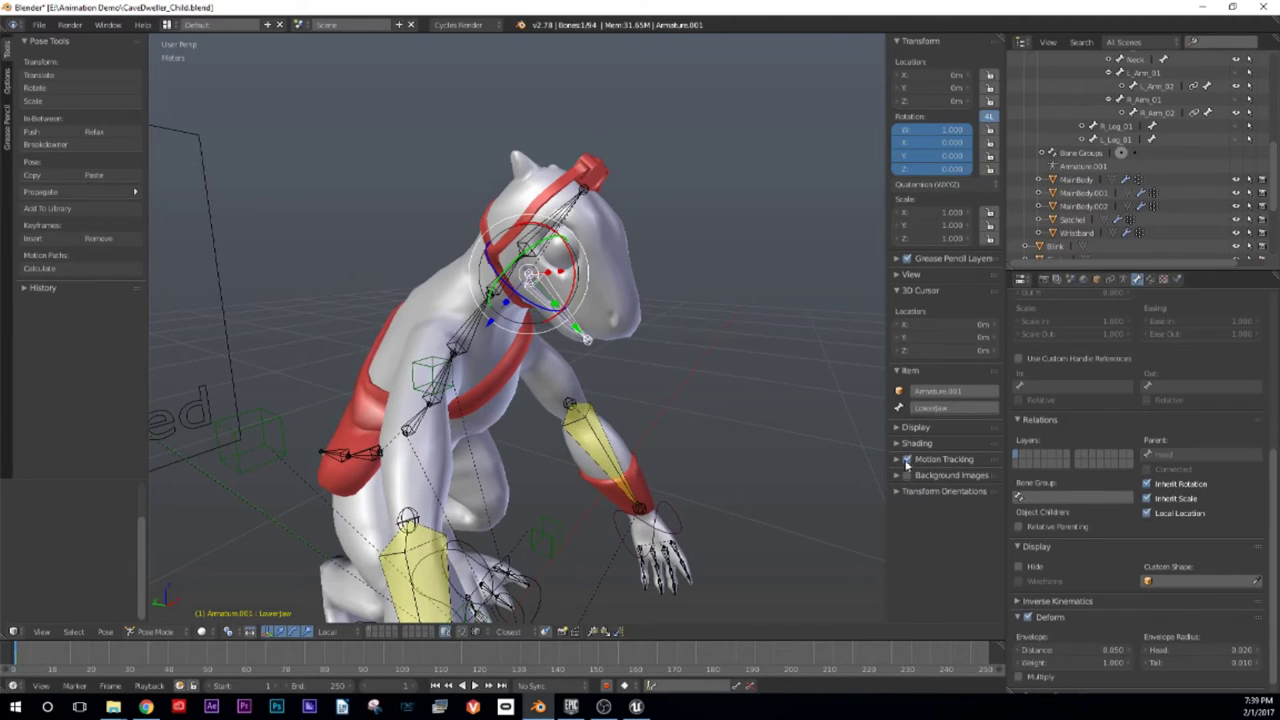
left_click(898, 430)
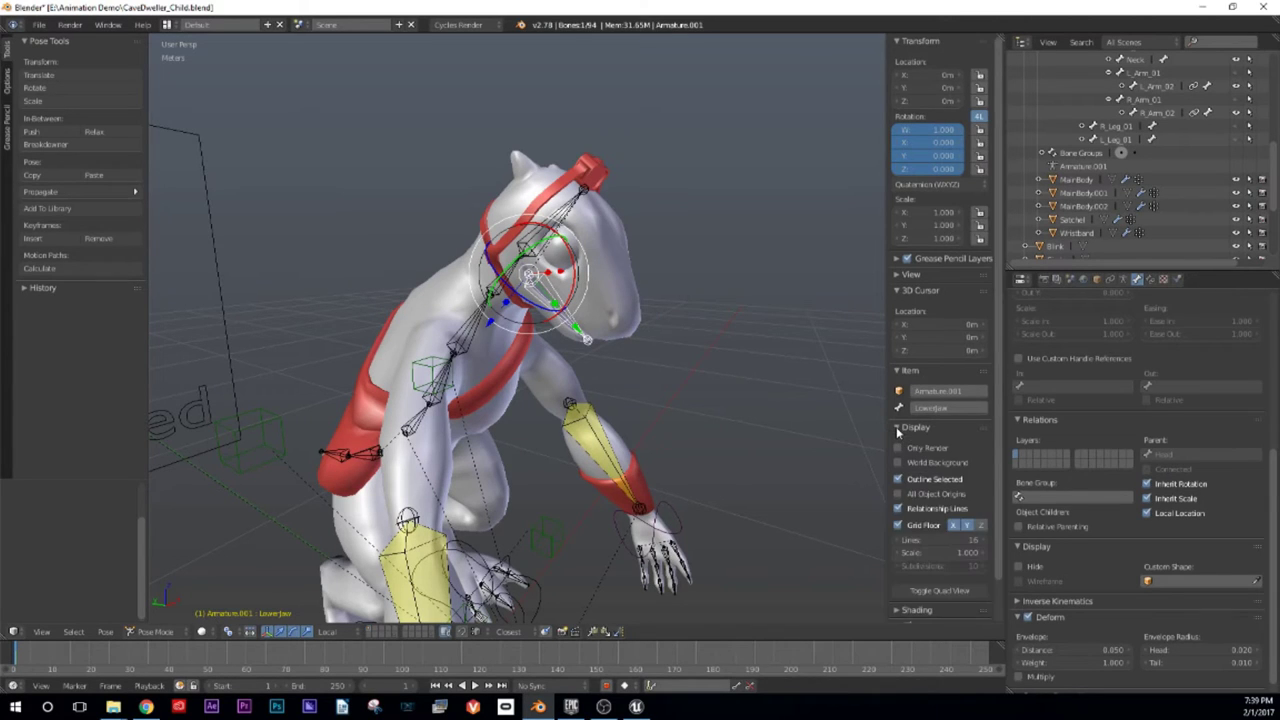
left_click(898, 430)
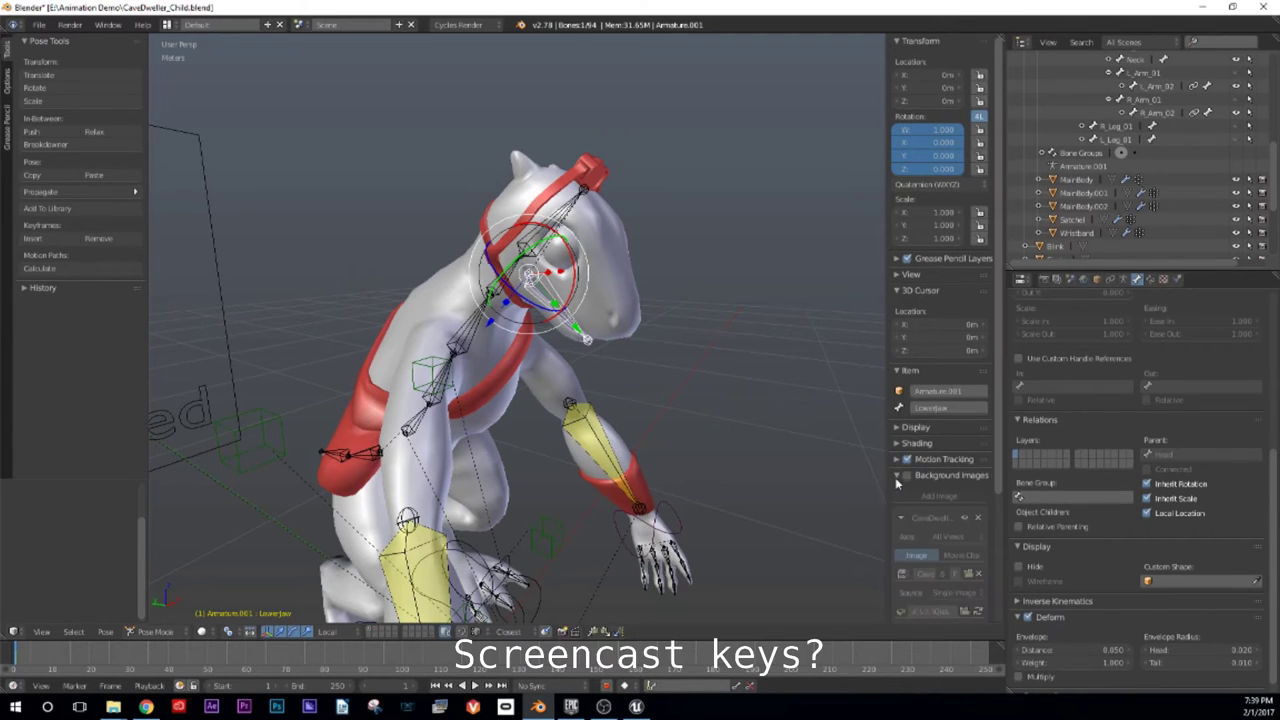
left_click(898, 493)
left_click(897, 492)
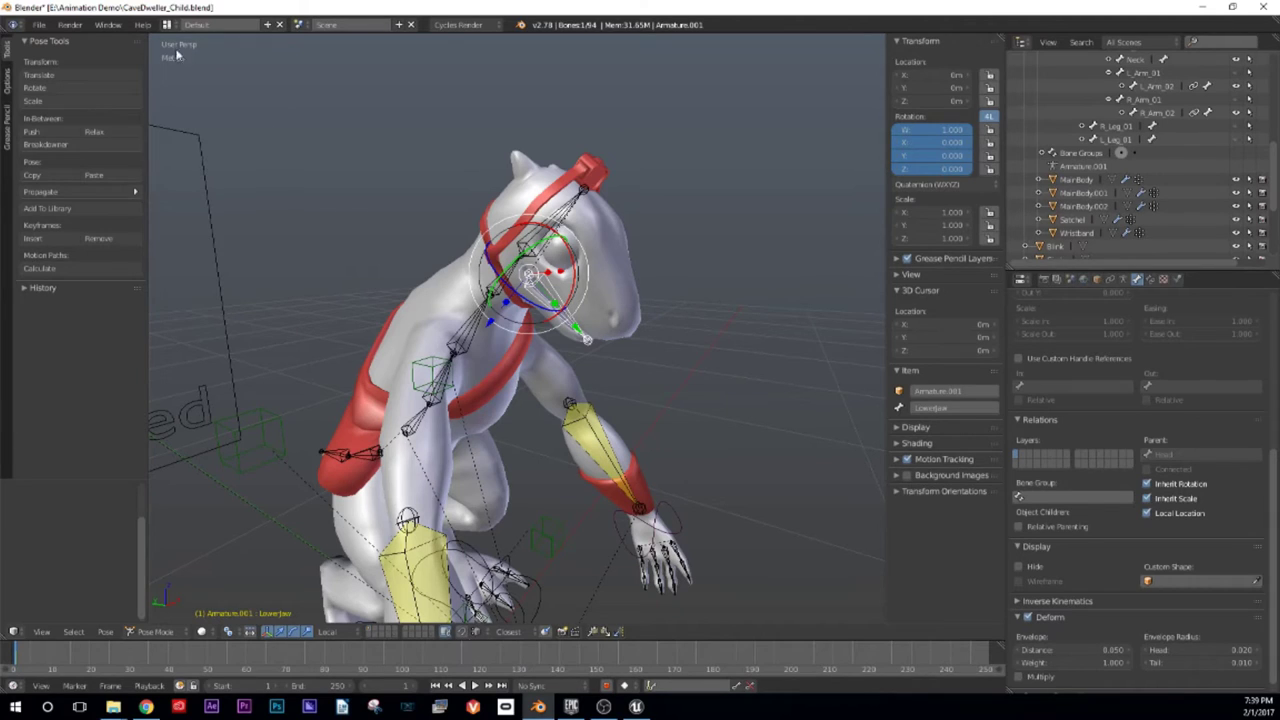
left_click(42, 24)
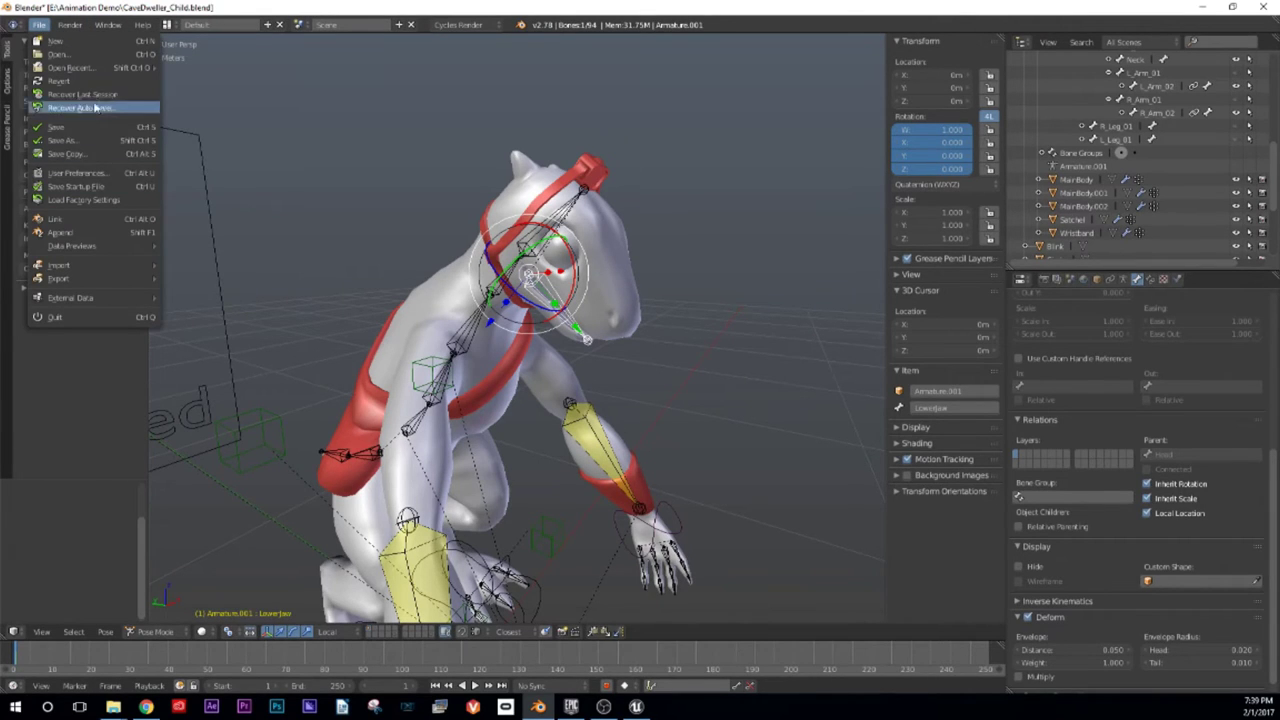
left_click(80, 173)
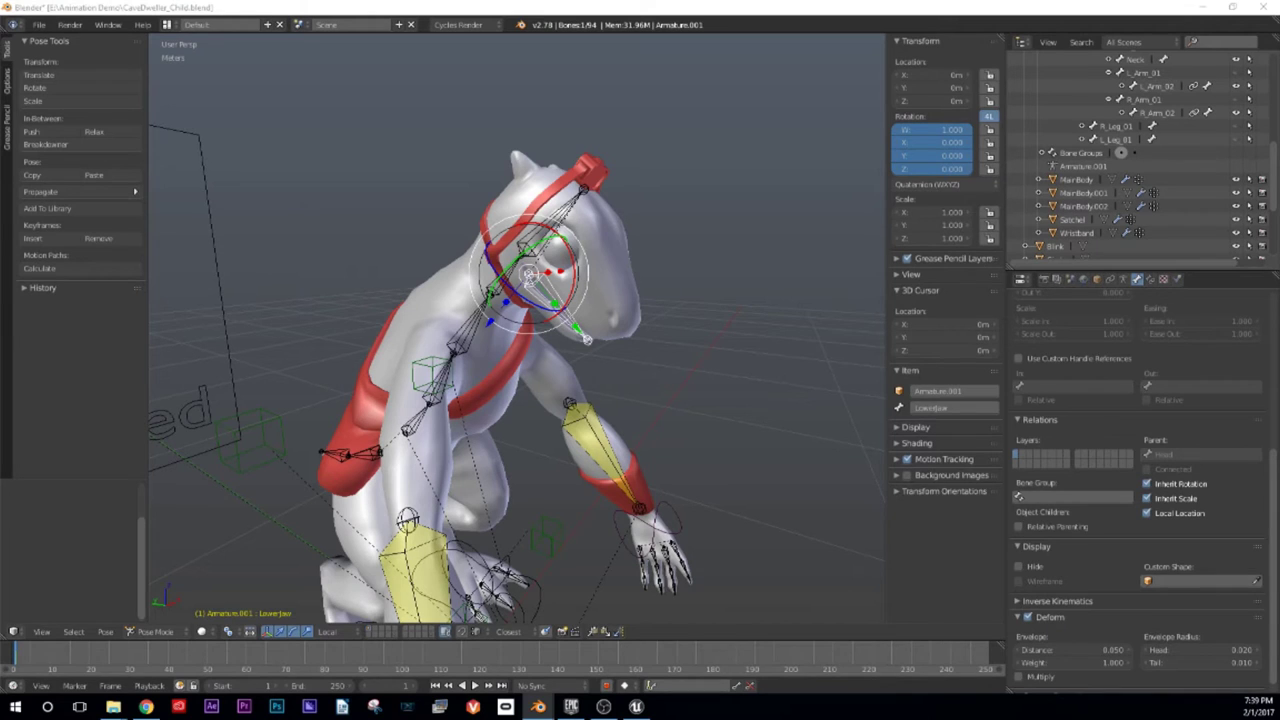
Step: At frame 15, rotate the LowerJaw bone open about its local X axis and insert a Rotation keyframe
middle_click_drag(645, 385, 574, 422)
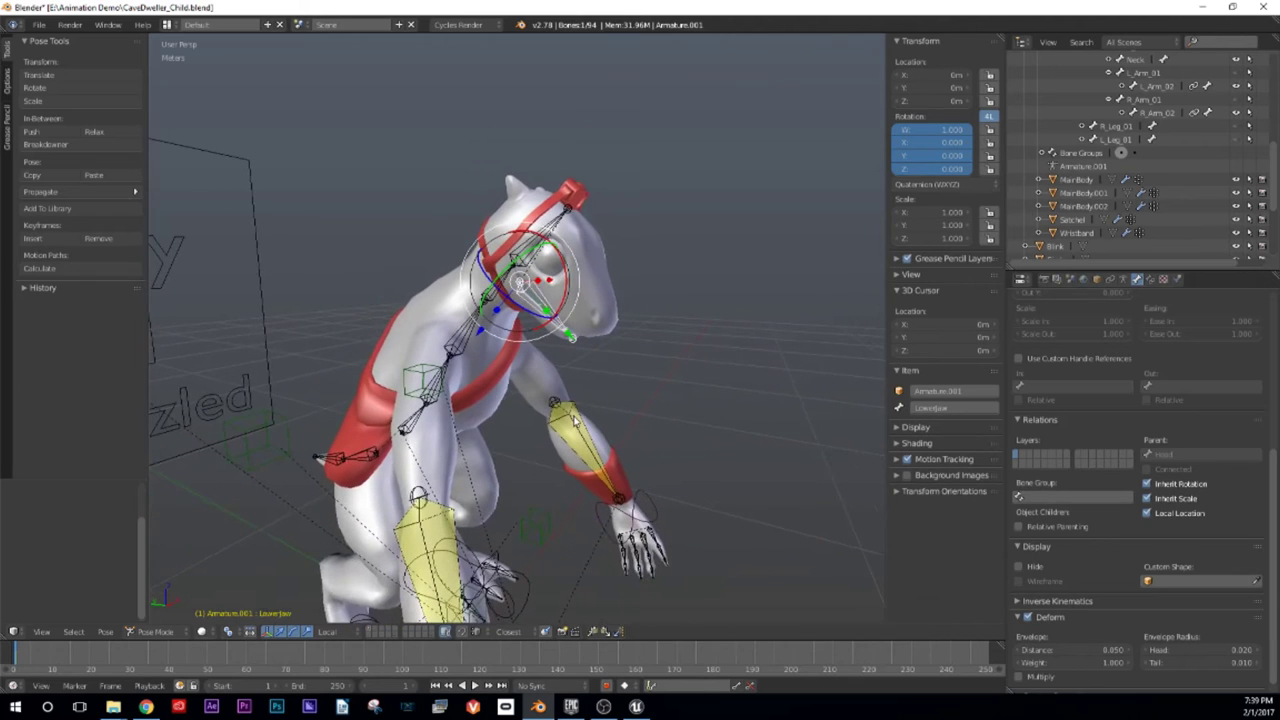
key("alt+a")
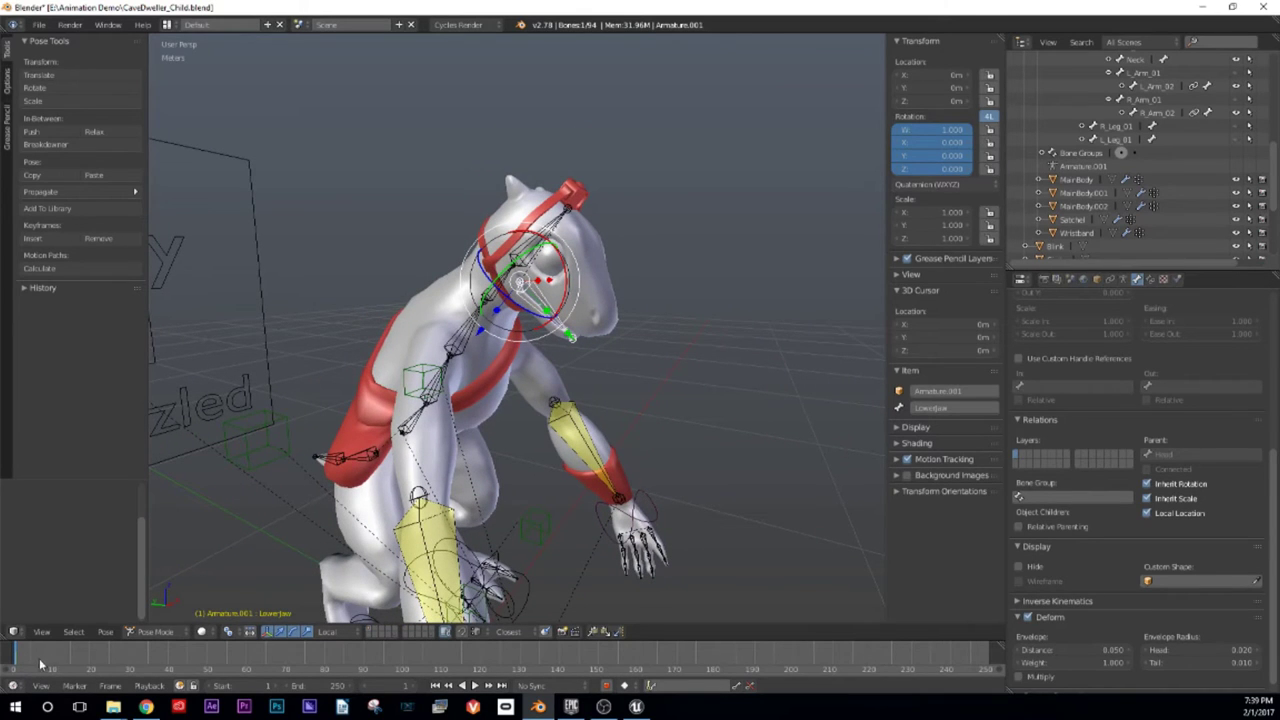
left_click_drag(98, 658, 72, 662)
key("alt+a")
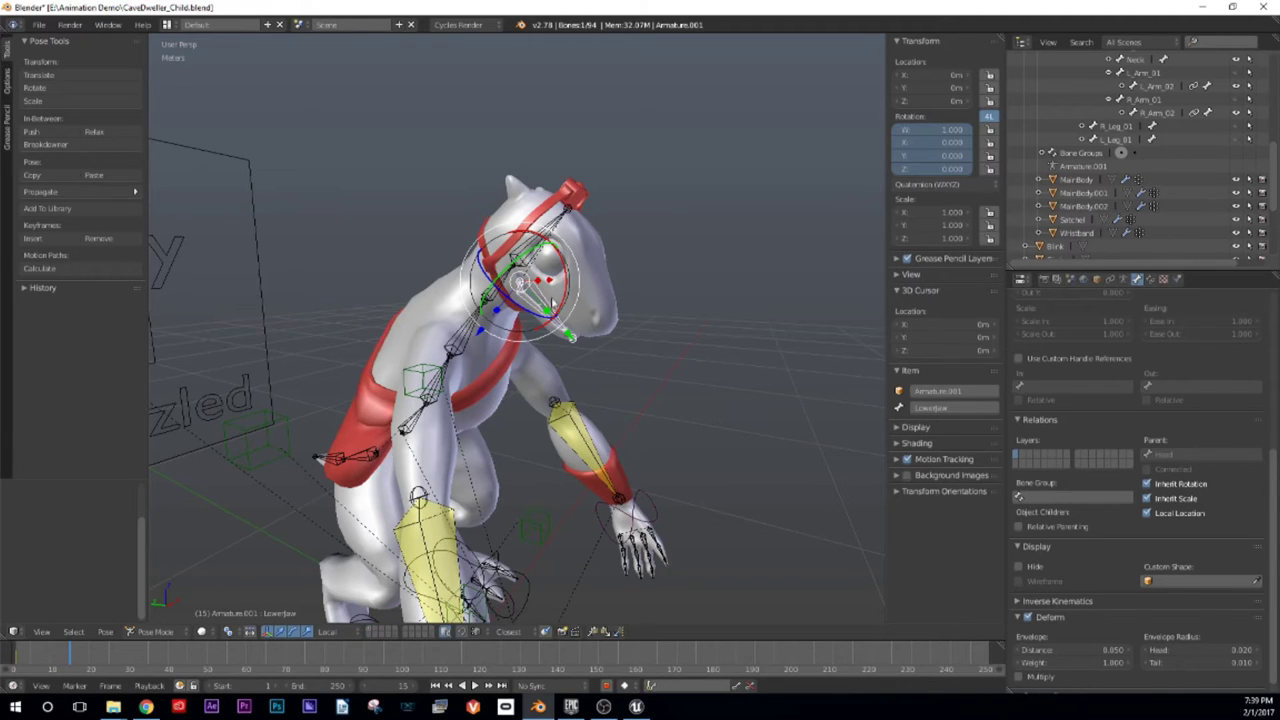
left_click_drag(567, 287, 566, 301)
left_click(566, 301)
middle_click_drag(566, 301, 583, 334)
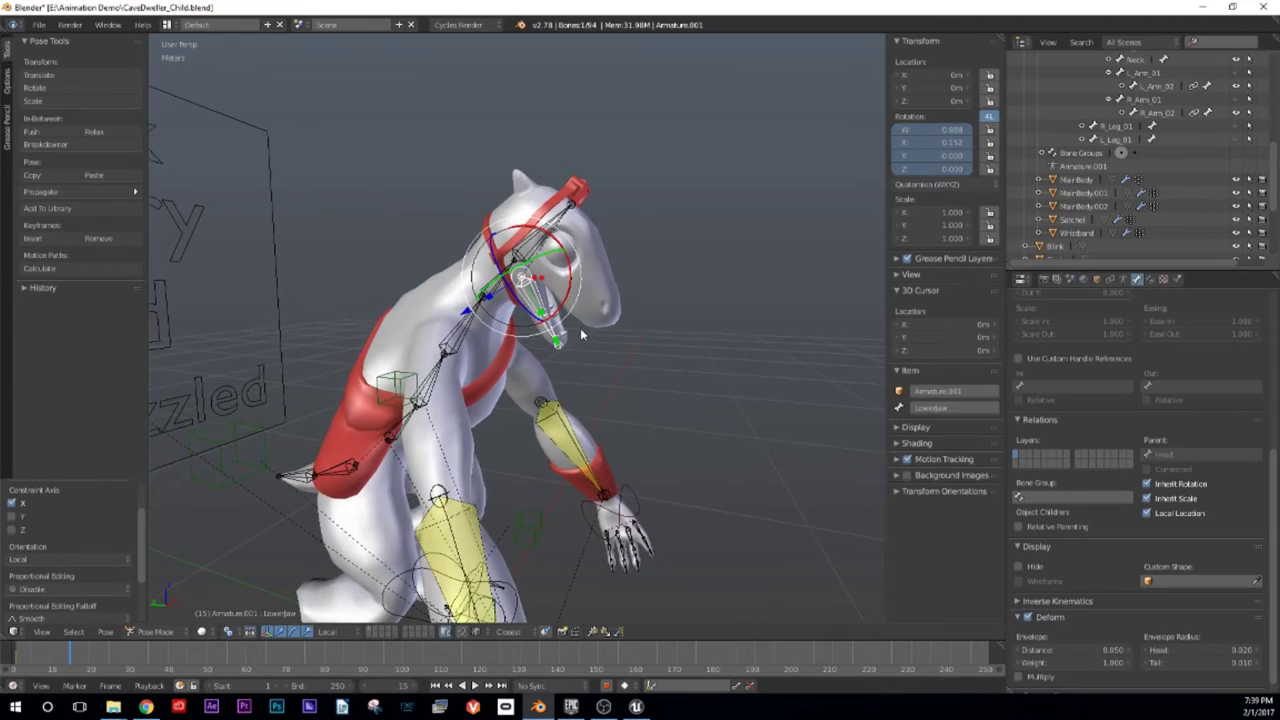
key("i")
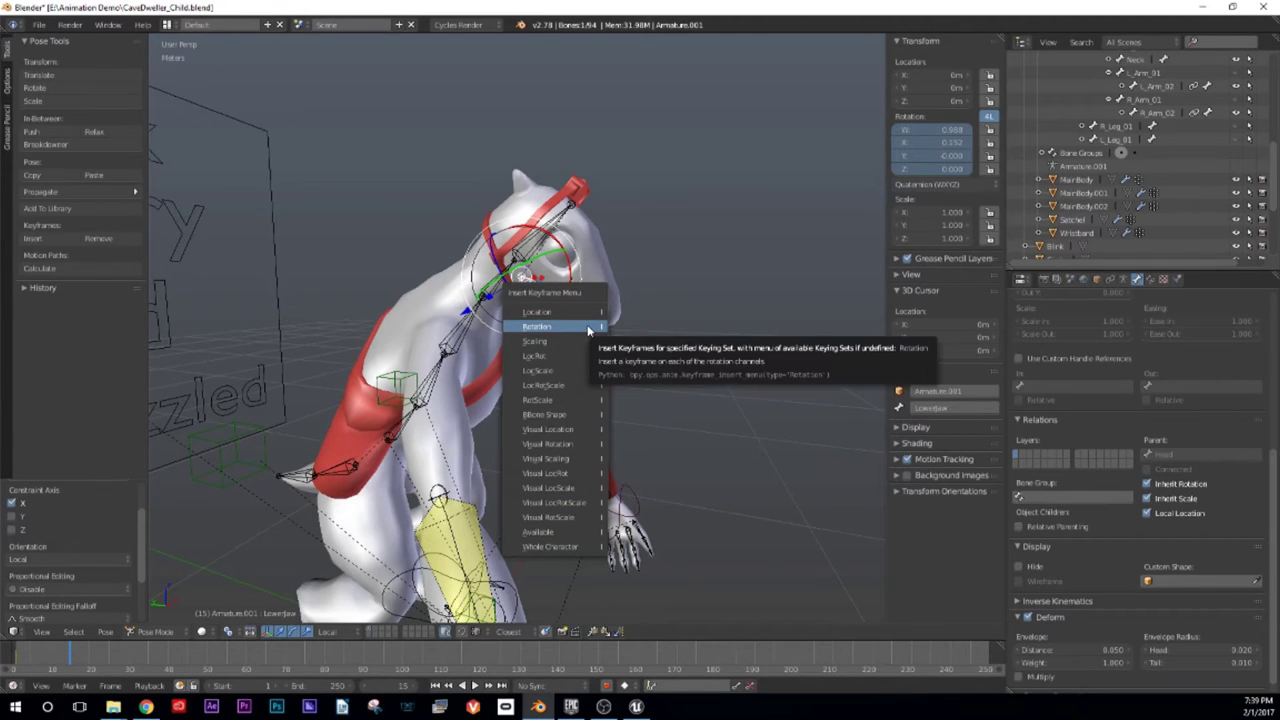
left_click(586, 330)
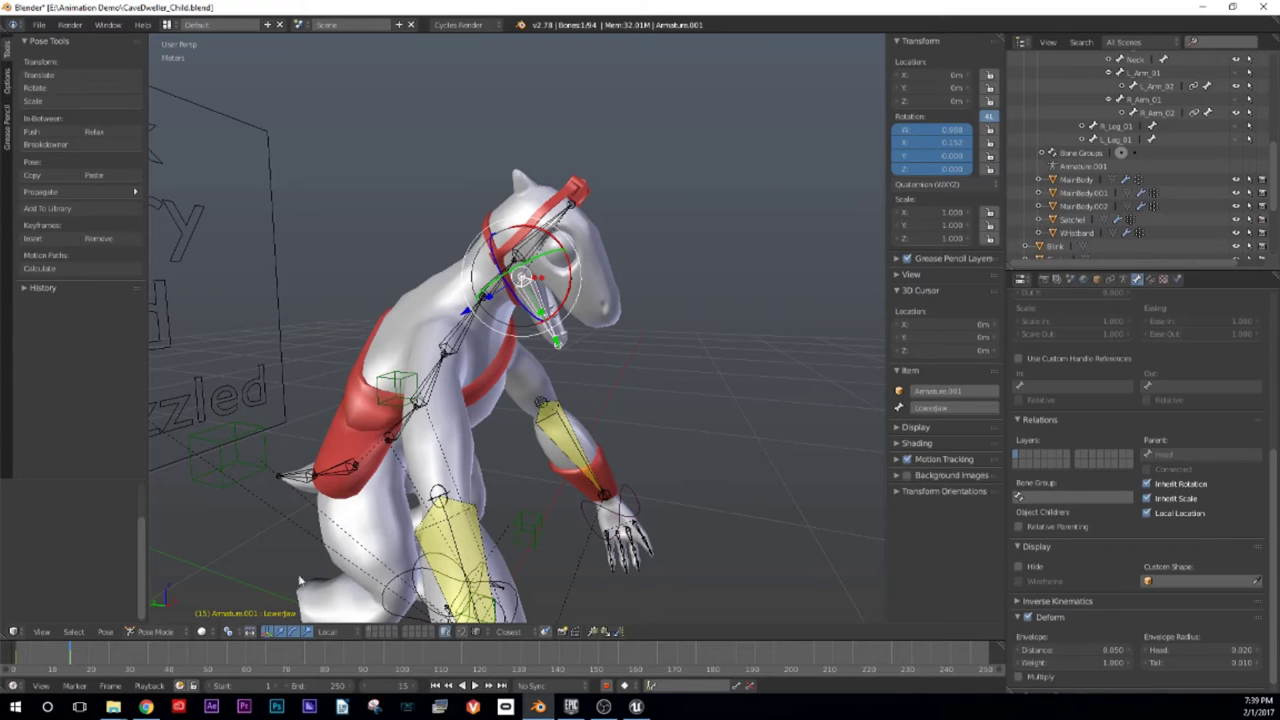
Step: Rotate the Head and neck bones together about the local Z axis and insert a Rotation keyframe at frame 15
middle_click_drag(529, 342, 510, 348)
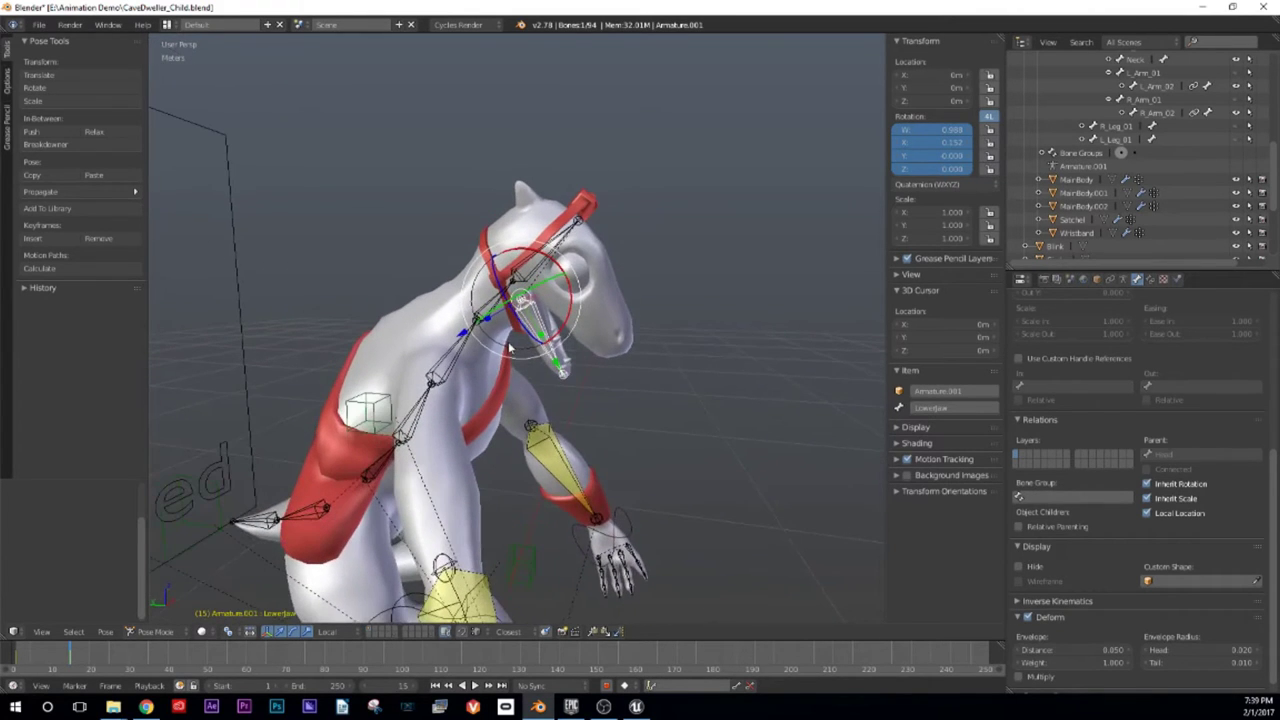
right_click(438, 365)
right_click(463, 352)
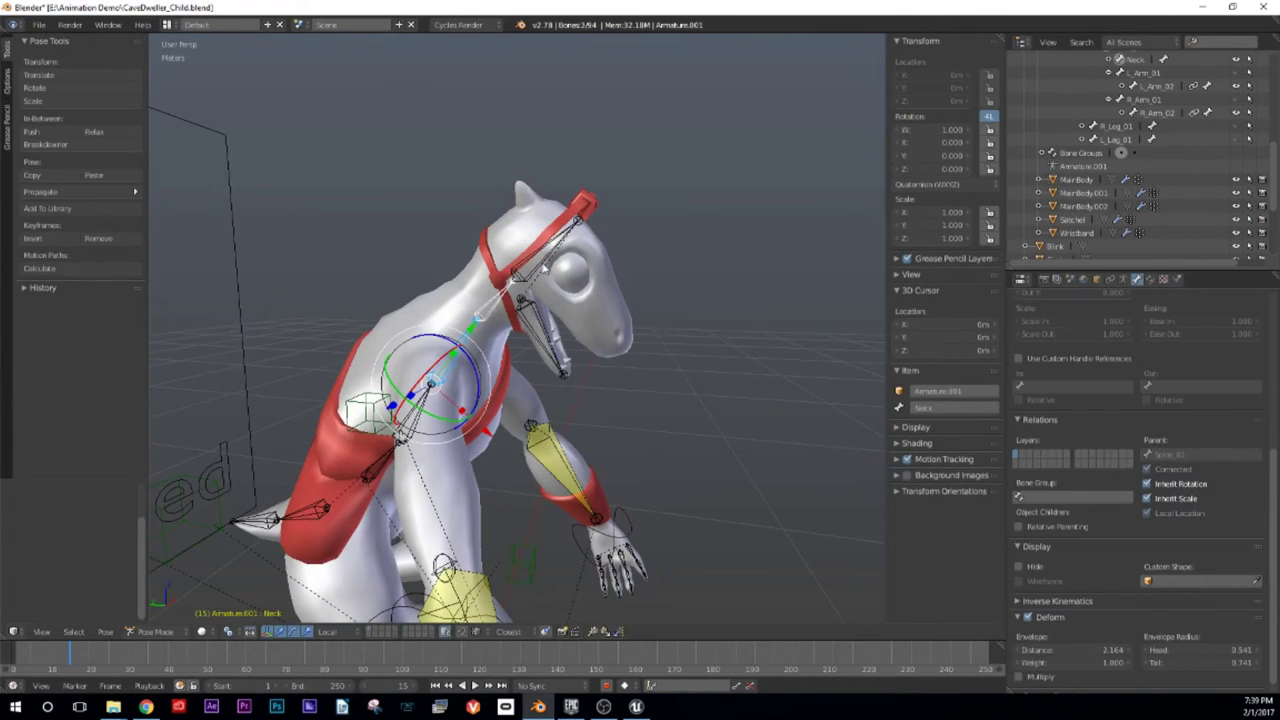
left_click_drag(478, 372, 482, 358)
scroll(500, 352, "up", 3)
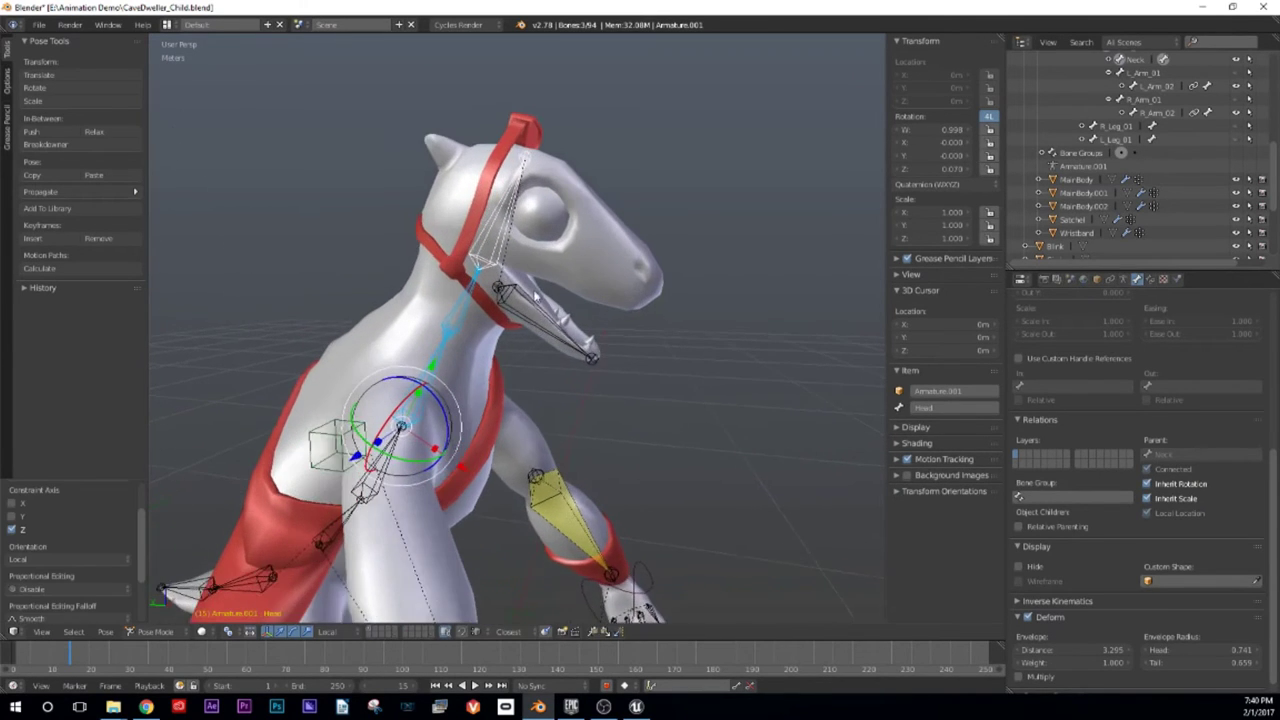
key("i")
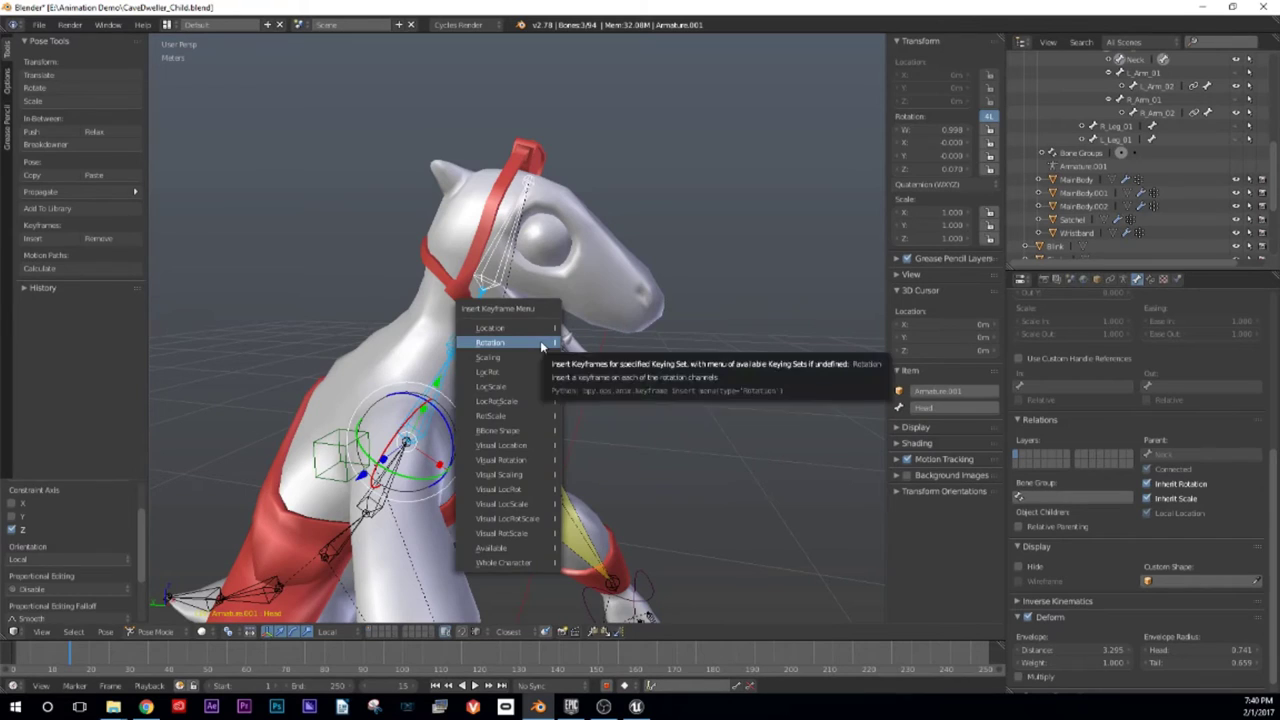
left_click(541, 345)
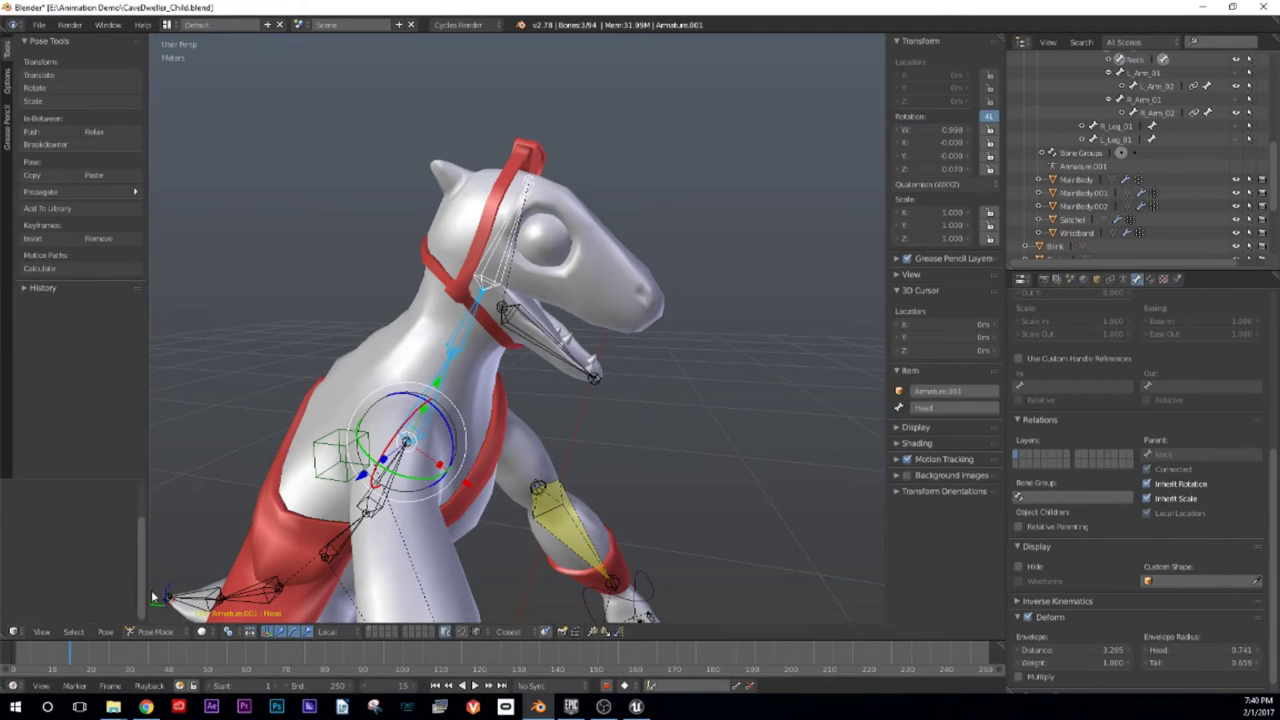
key("i")
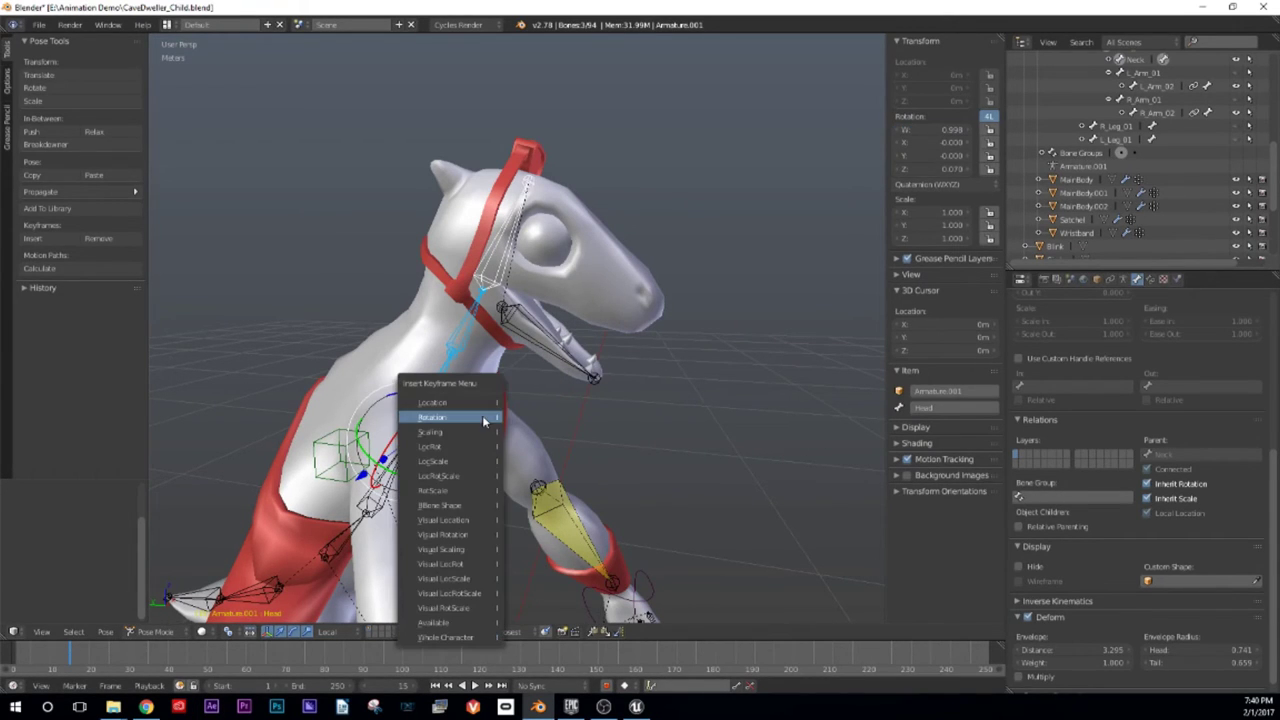
left_click(482, 415)
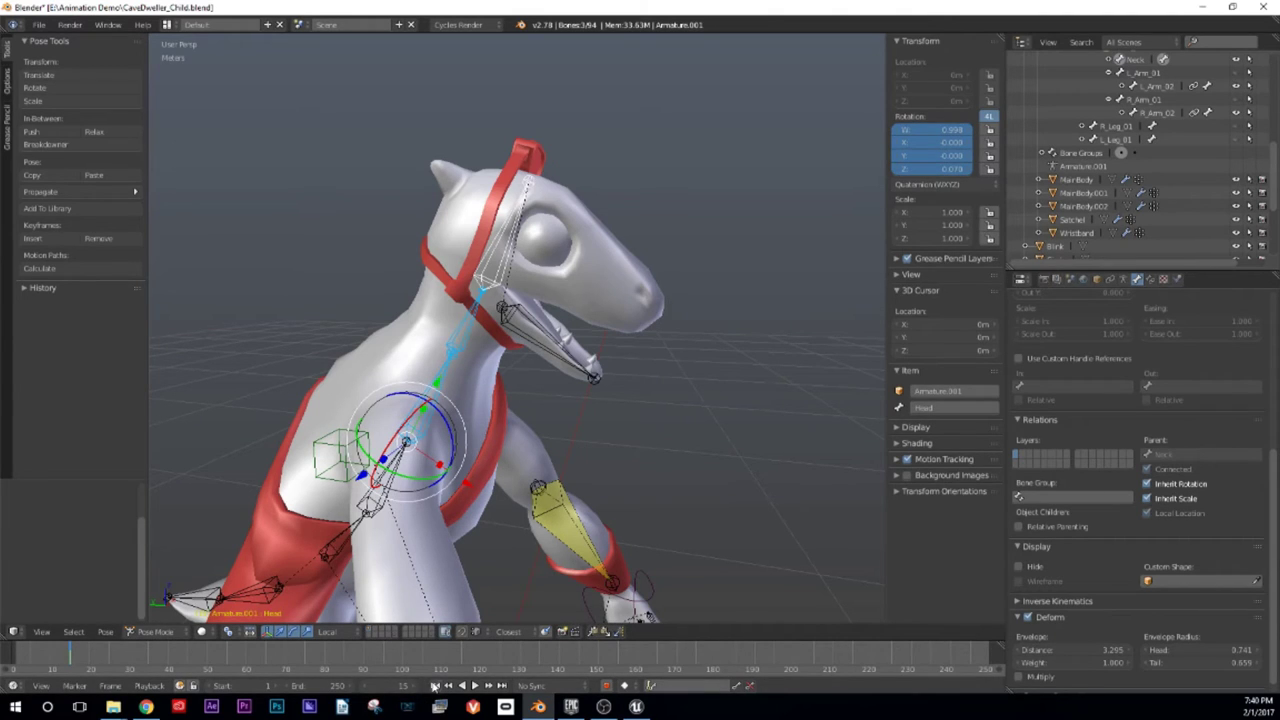
Step: Insert a Rotation keyframe for the selected head and neck bones at frame 1, and preview the motion up to frame 28
left_click(434, 685)
key("i")
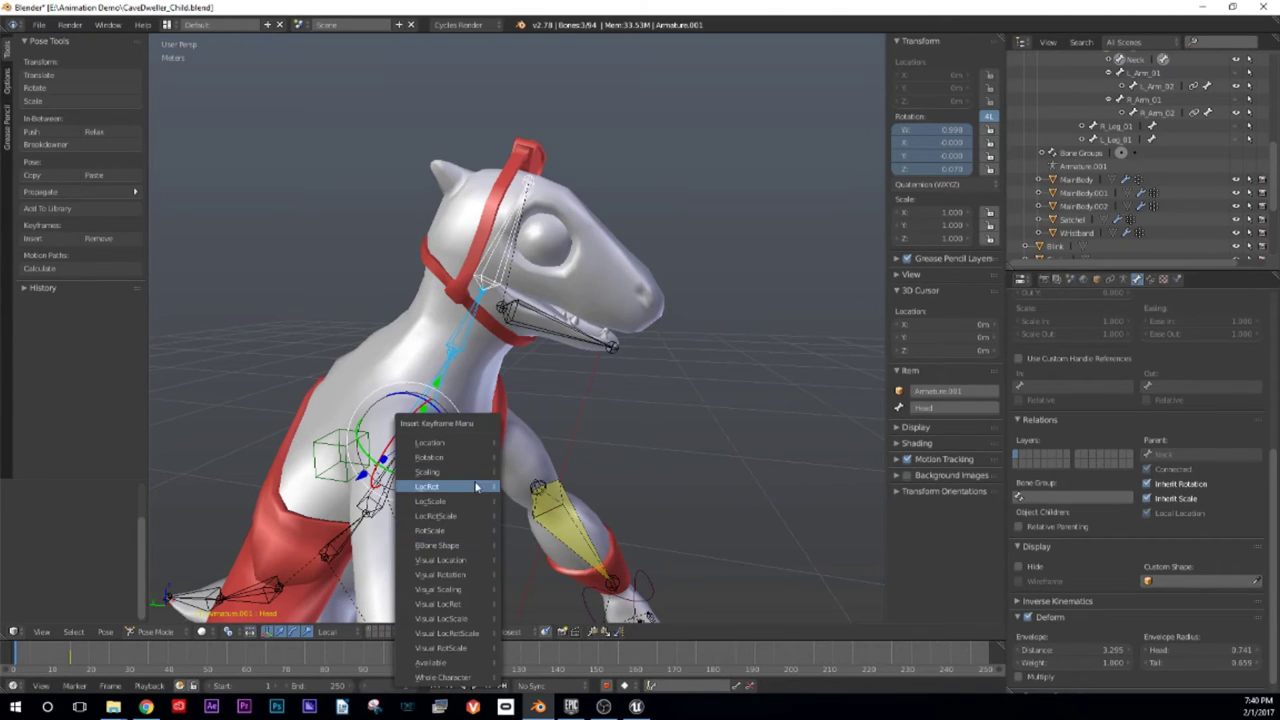
left_click(474, 457)
left_click_drag(40, 660, 118, 662)
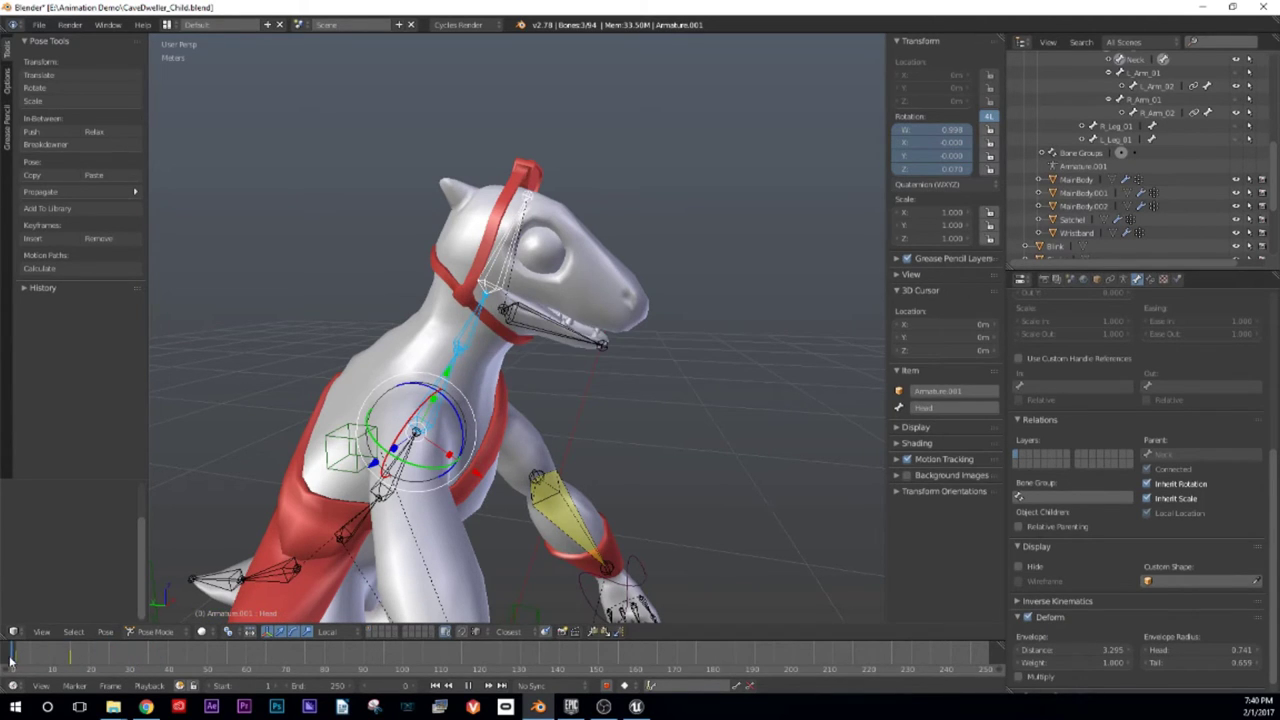
key("alt+a")
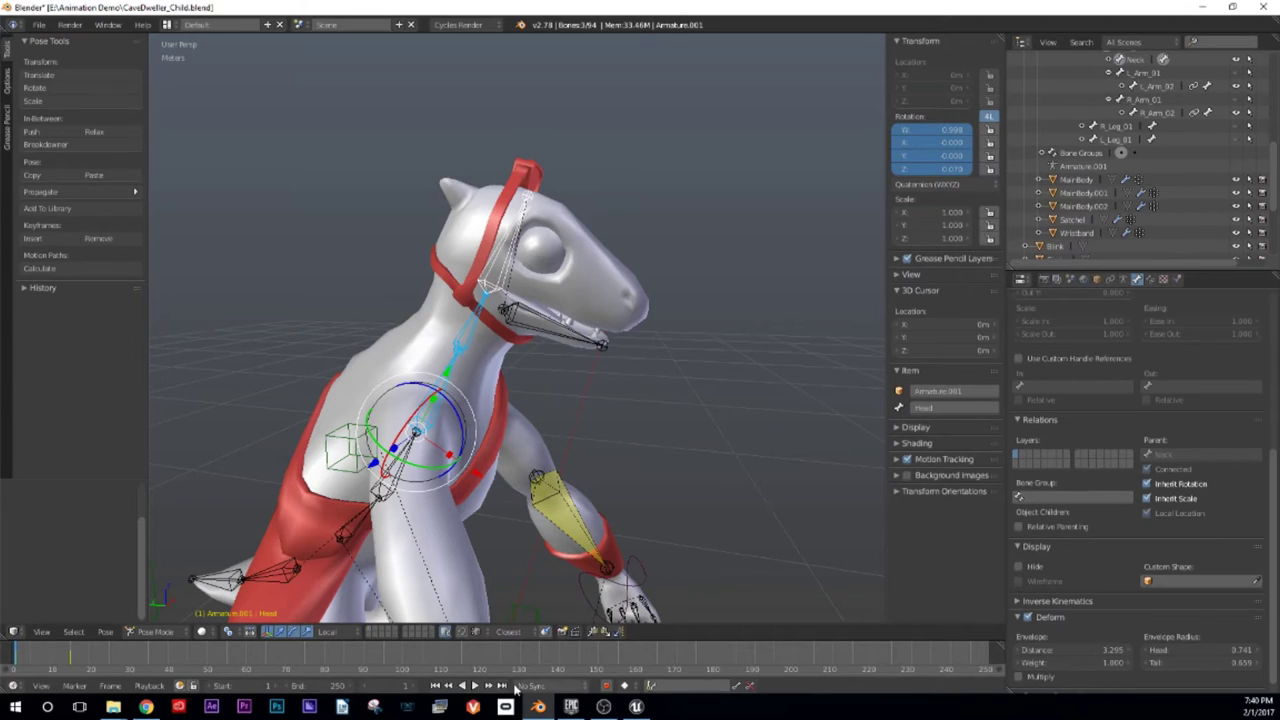
left_click(119, 660)
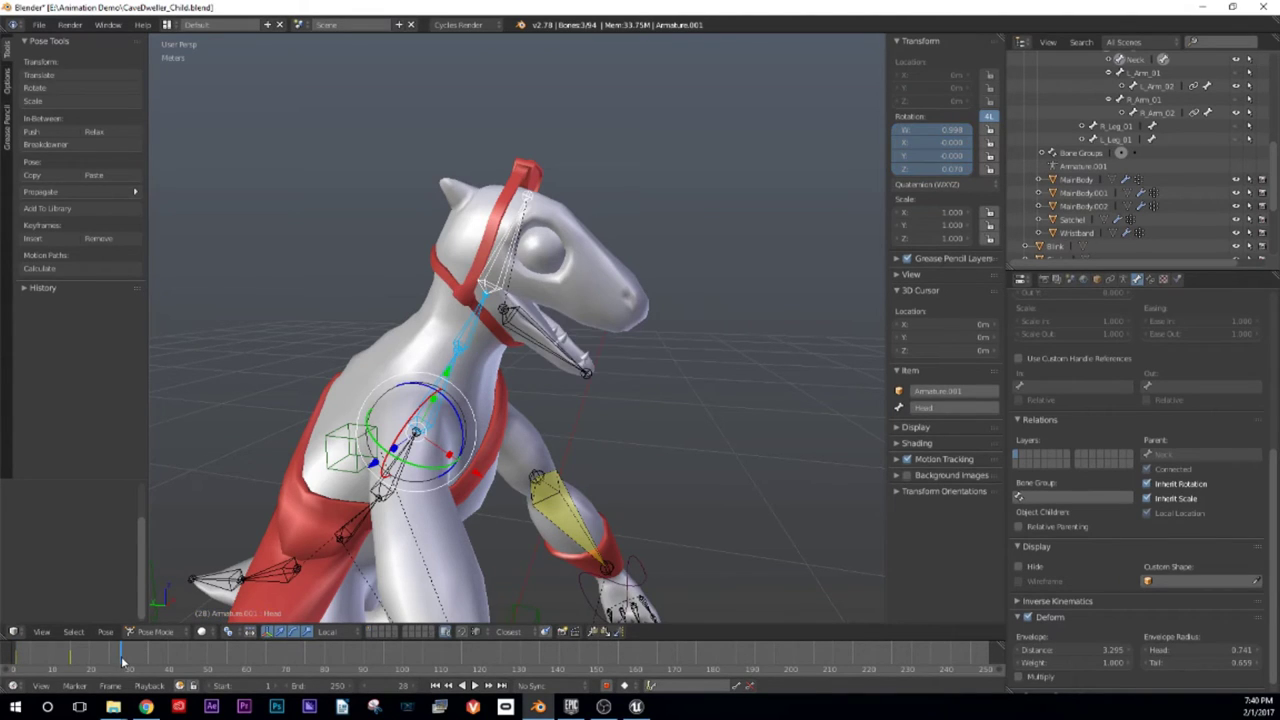
left_click_drag(116, 660, 16, 651)
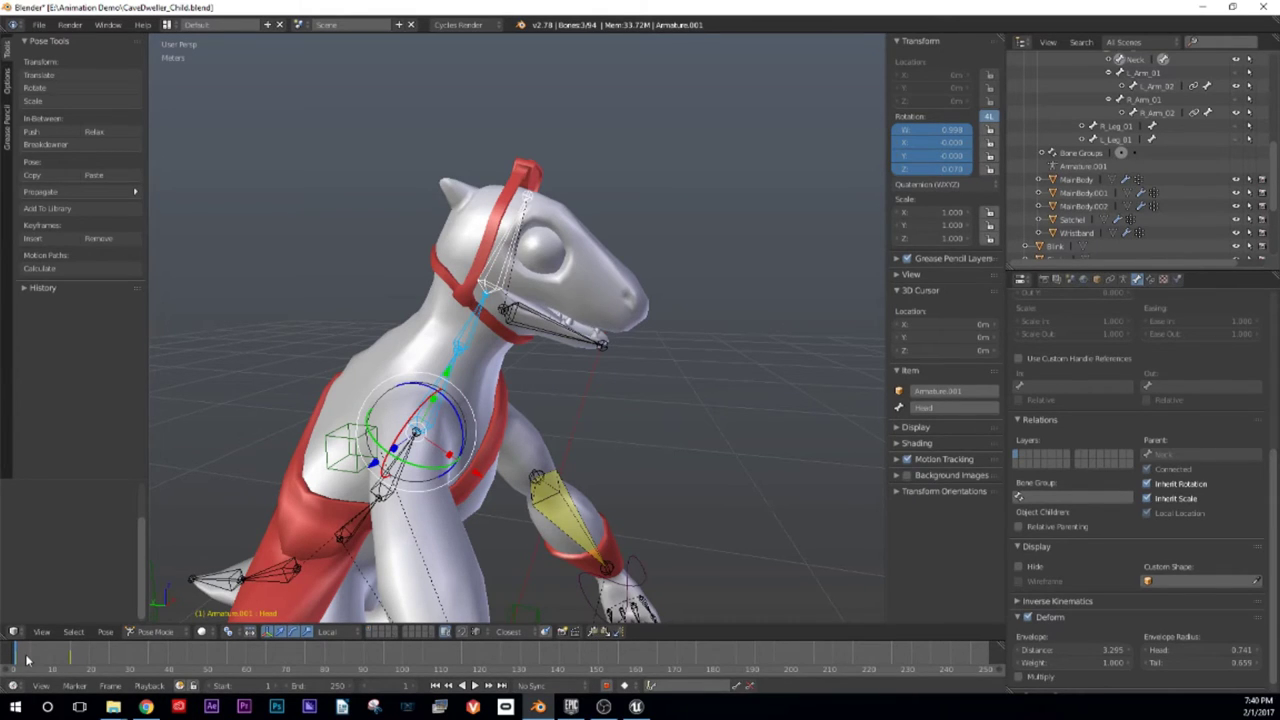
Step: Insert a Rotation keyframe for the selected head and neck bones at frame 29, and play the animation back
left_click_drag(19, 655, 126, 667)
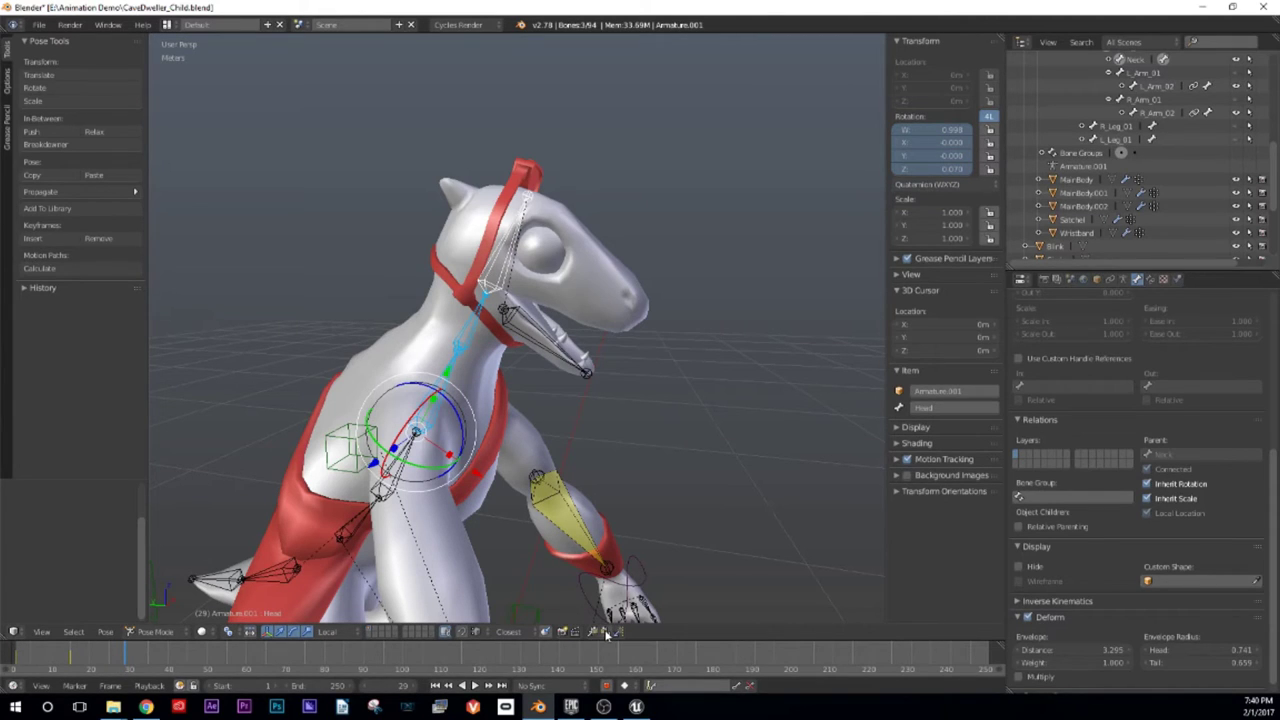
key("i")
left_click(598, 447)
key("alt+a")
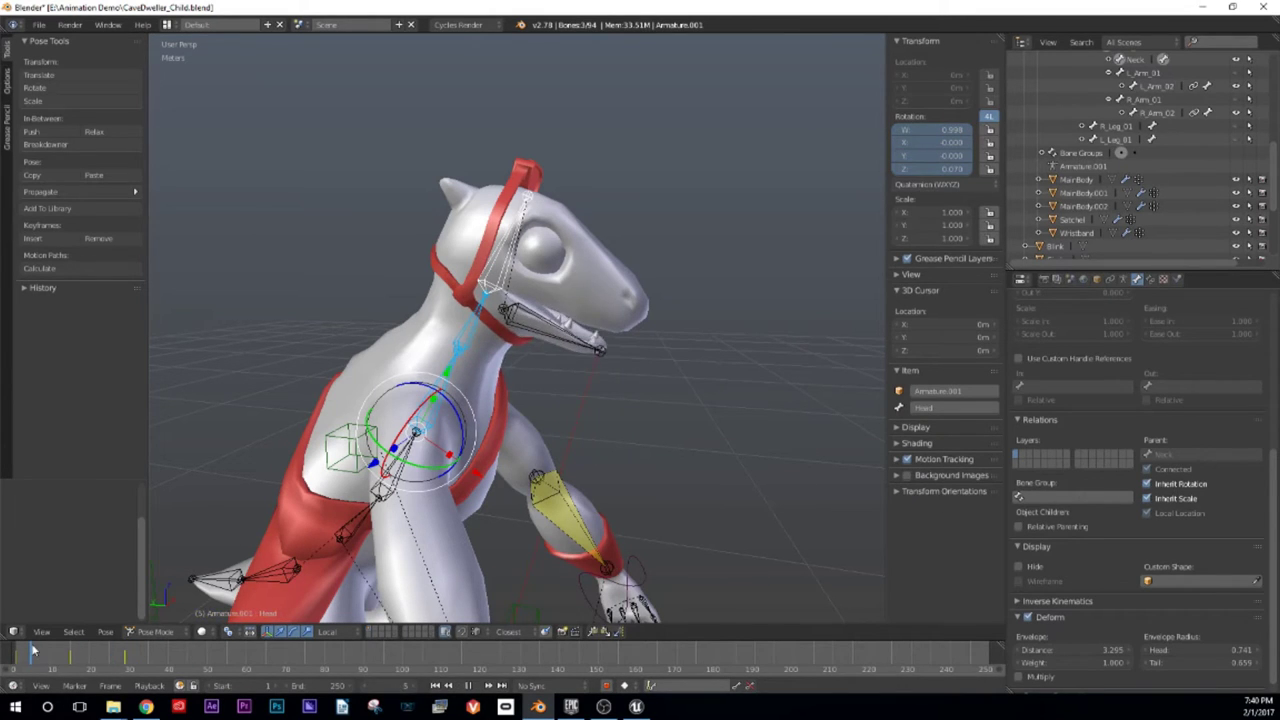
left_click(130, 667)
key("alt+a")
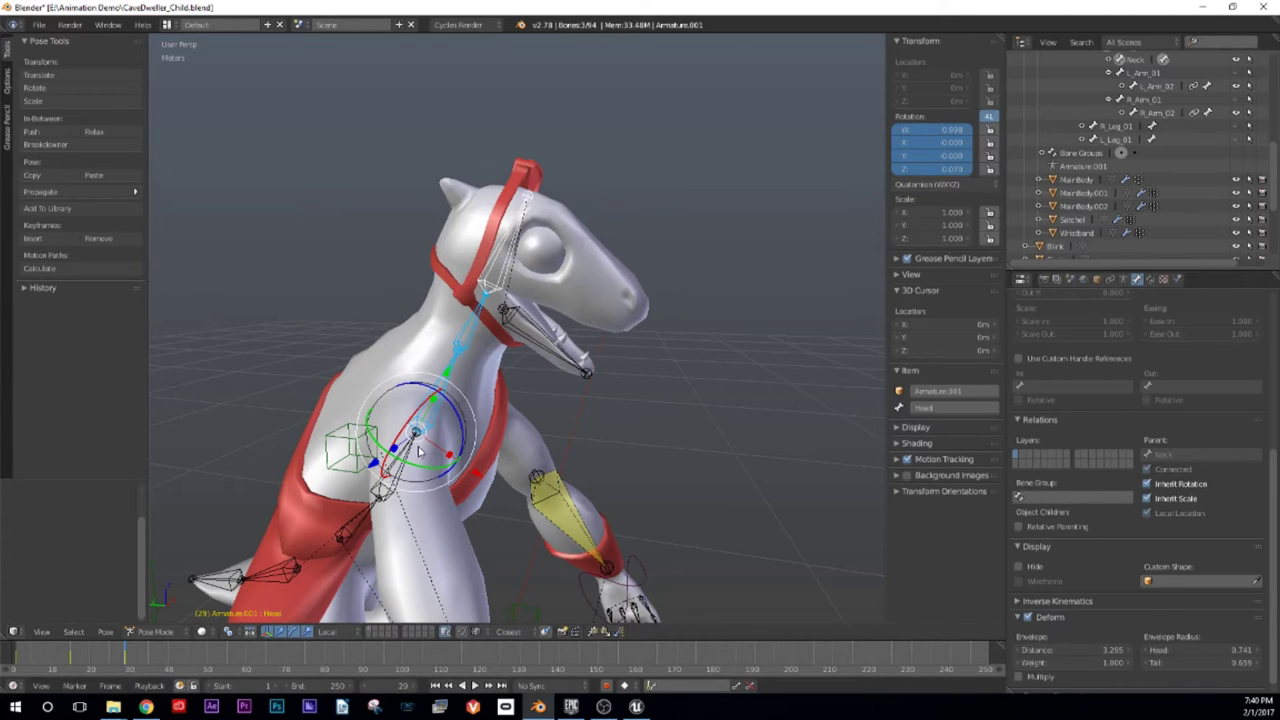
Step: Set the animation's end frame to 29, play the shortened loop, and return to frame 1
left_click(335, 686)
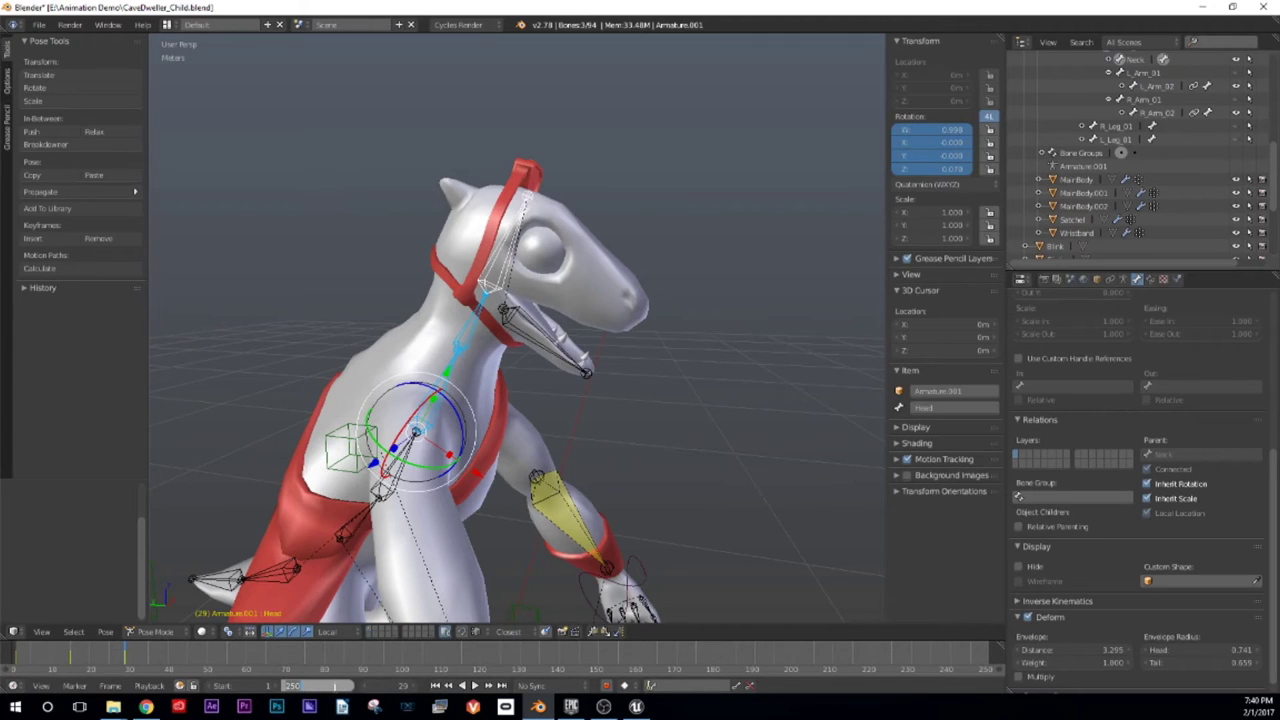
type("29")
key("Return")
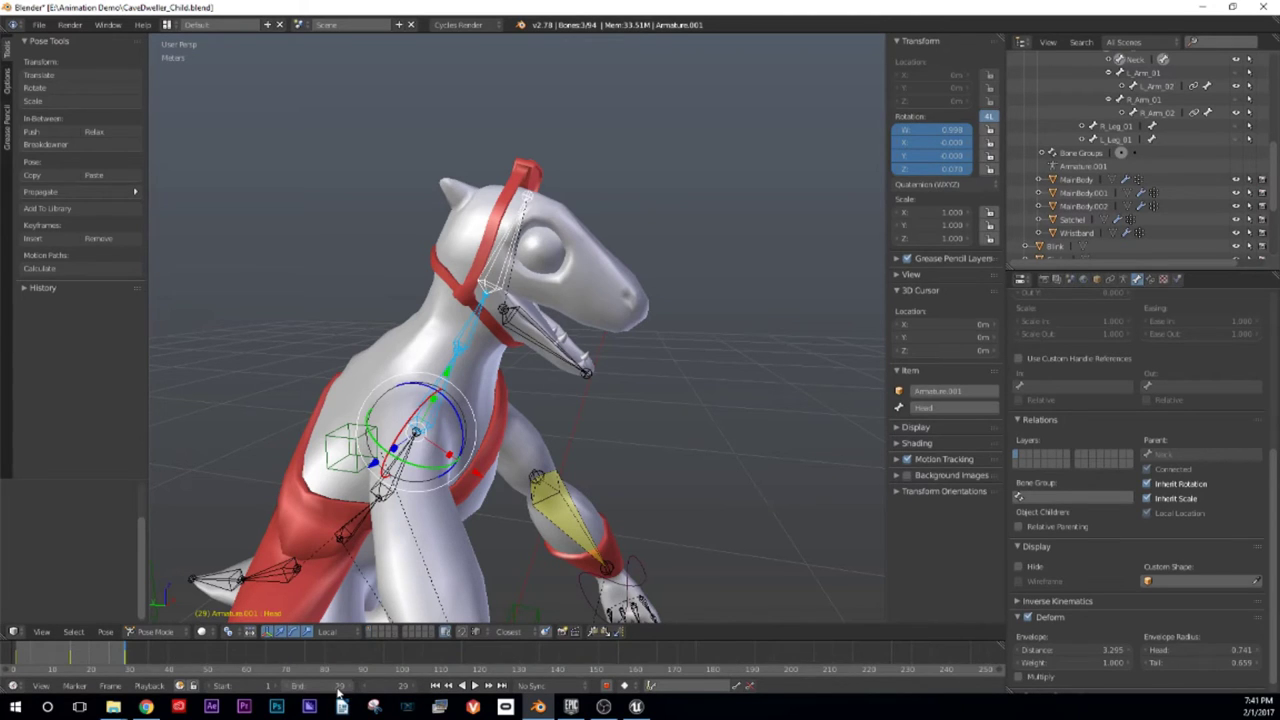
left_click(476, 686)
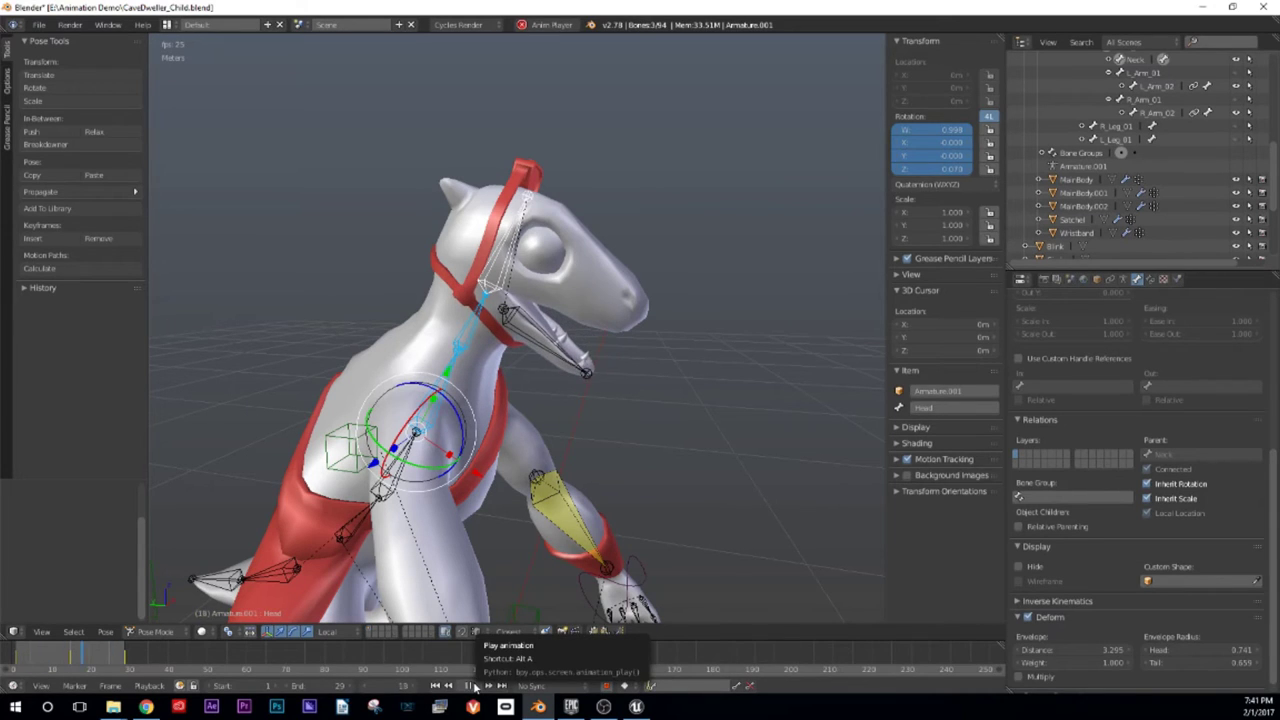
left_click(474, 686)
left_click_drag(103, 664, 12, 663)
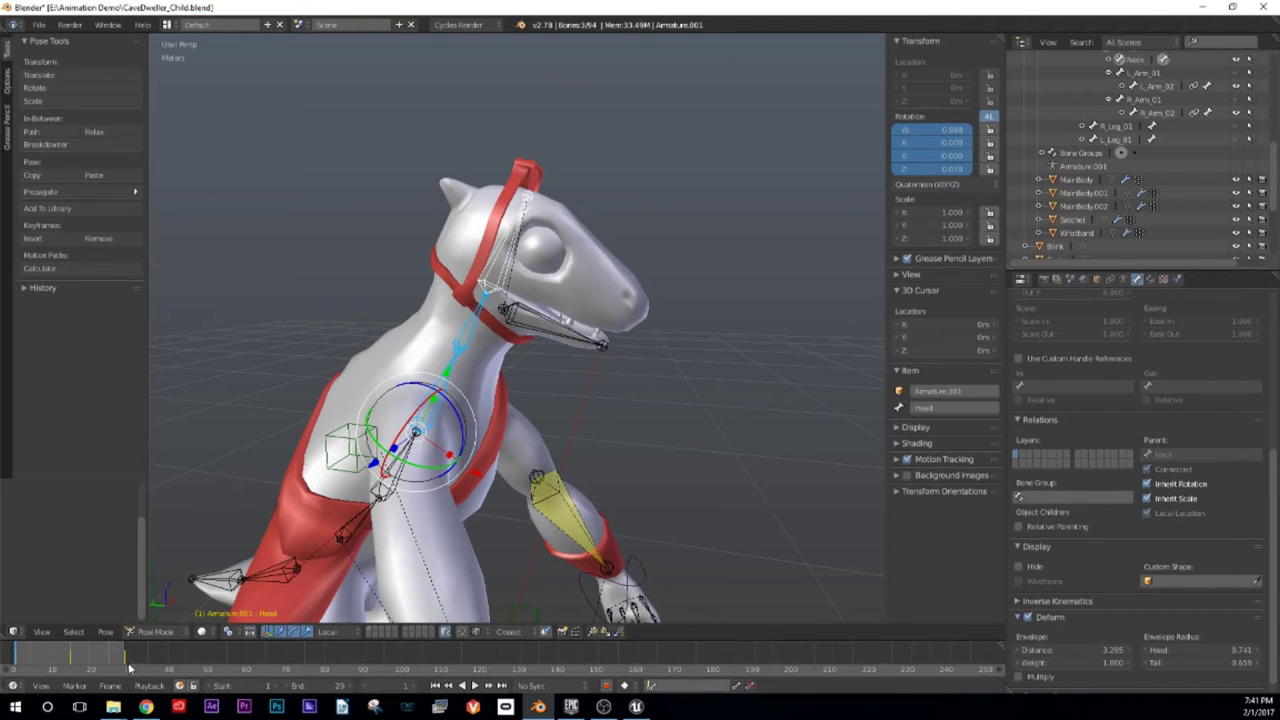
Step: Go to frame 29, select the LowerJaw bone, and insert a Rotation keyframe for it
left_click(128, 661)
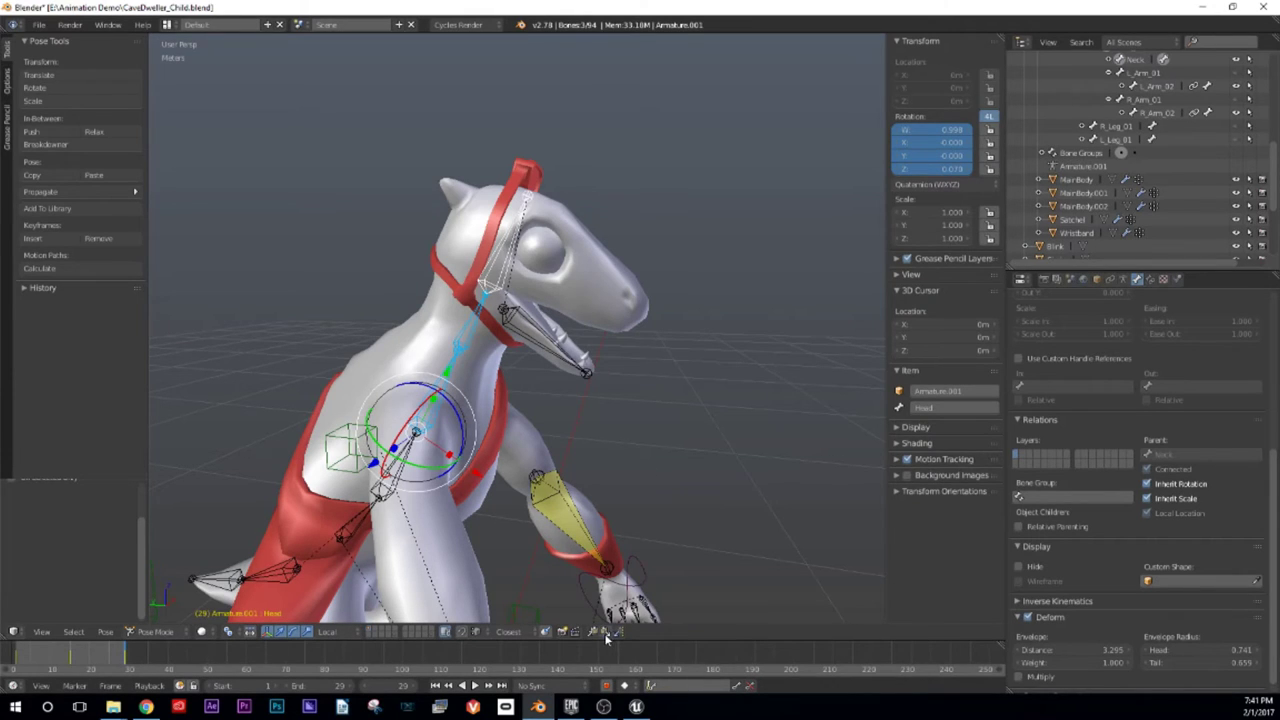
right_click(546, 348)
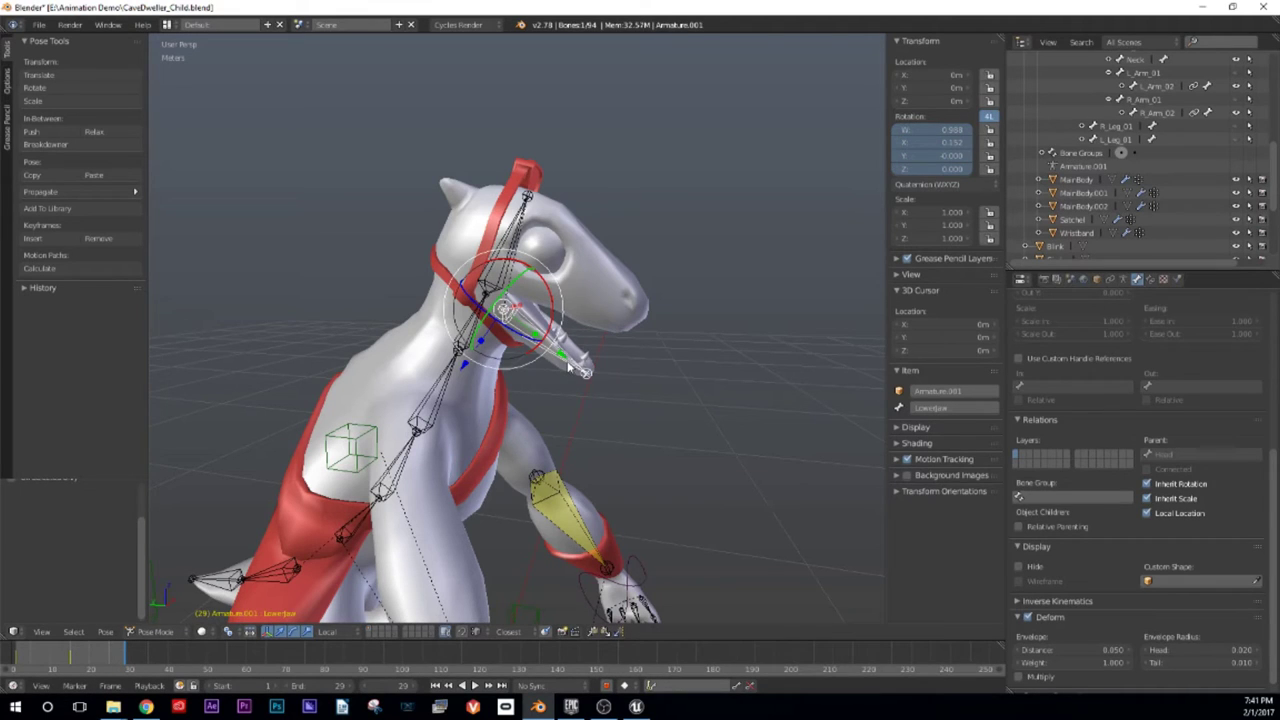
key("i")
left_click(507, 438)
Step: Insert a Rotation keyframe for the closed LowerJaw bone at frame 1
left_click(20, 658)
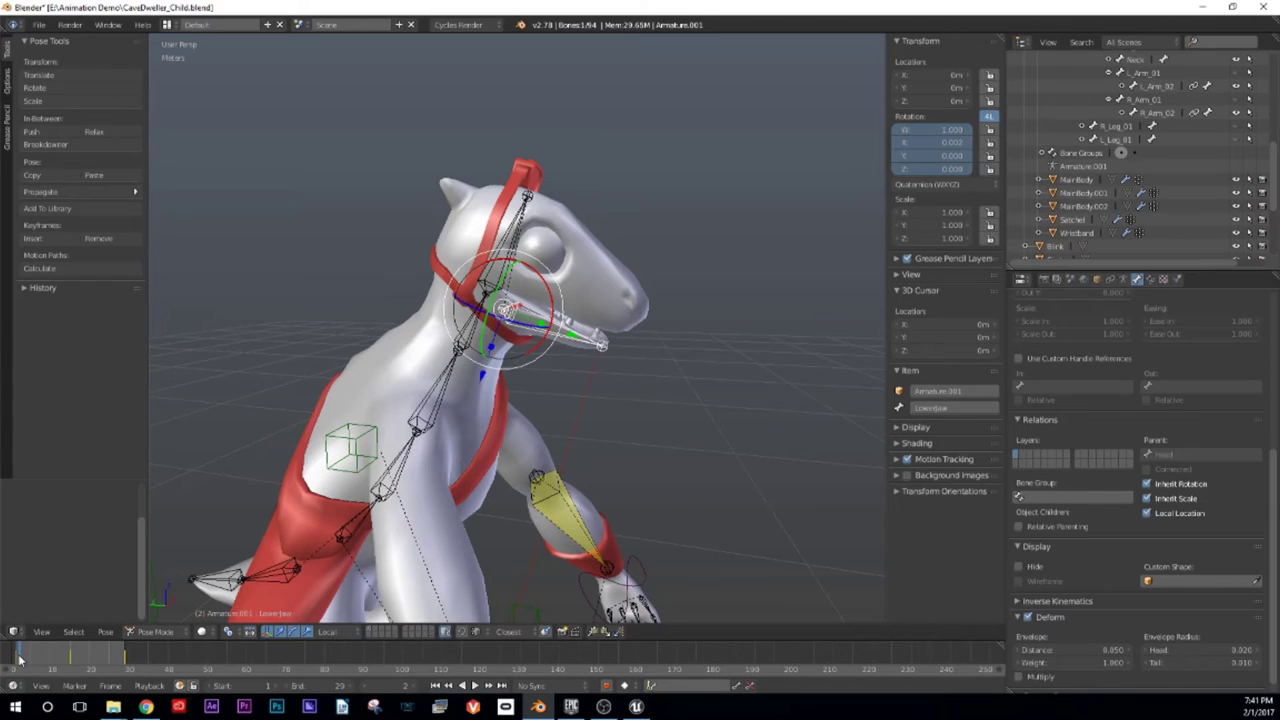
key("alt+a")
key("alt+a")
key("i")
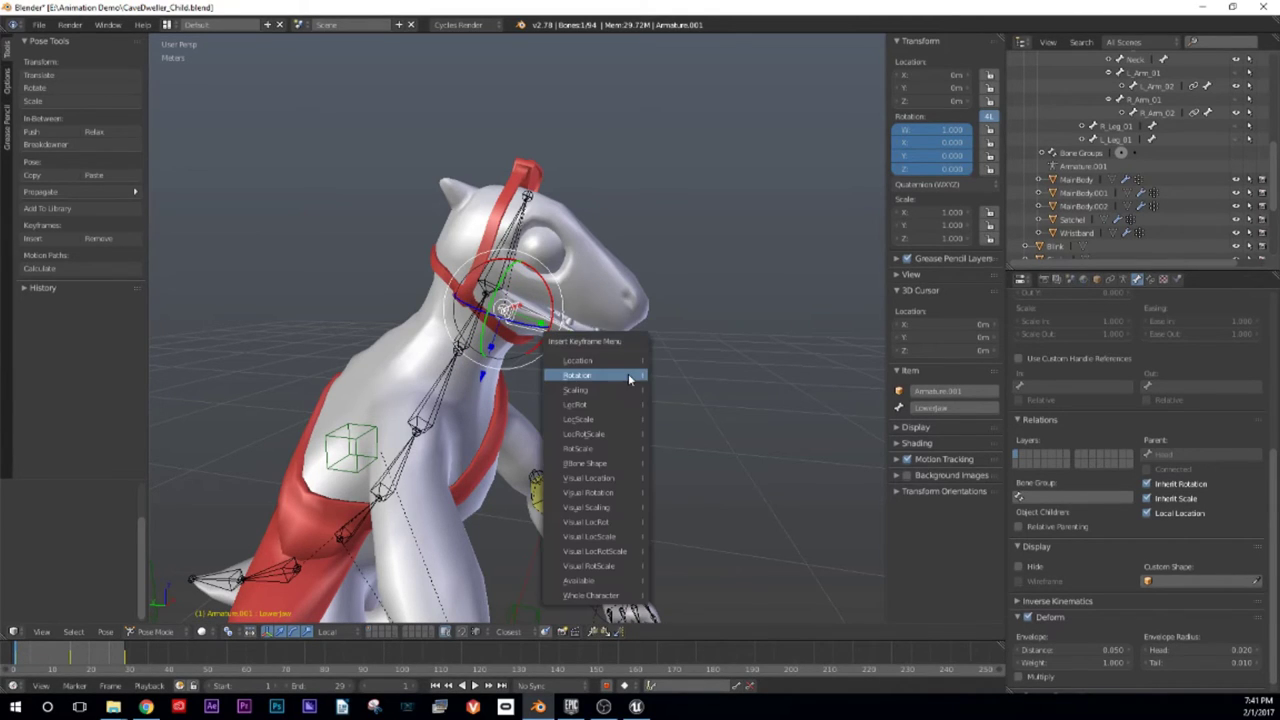
left_click(629, 376)
Step: Key the LowerJaw bone's rotation again at the end of the loop, frame 29, and play the animation back
key("alt+a")
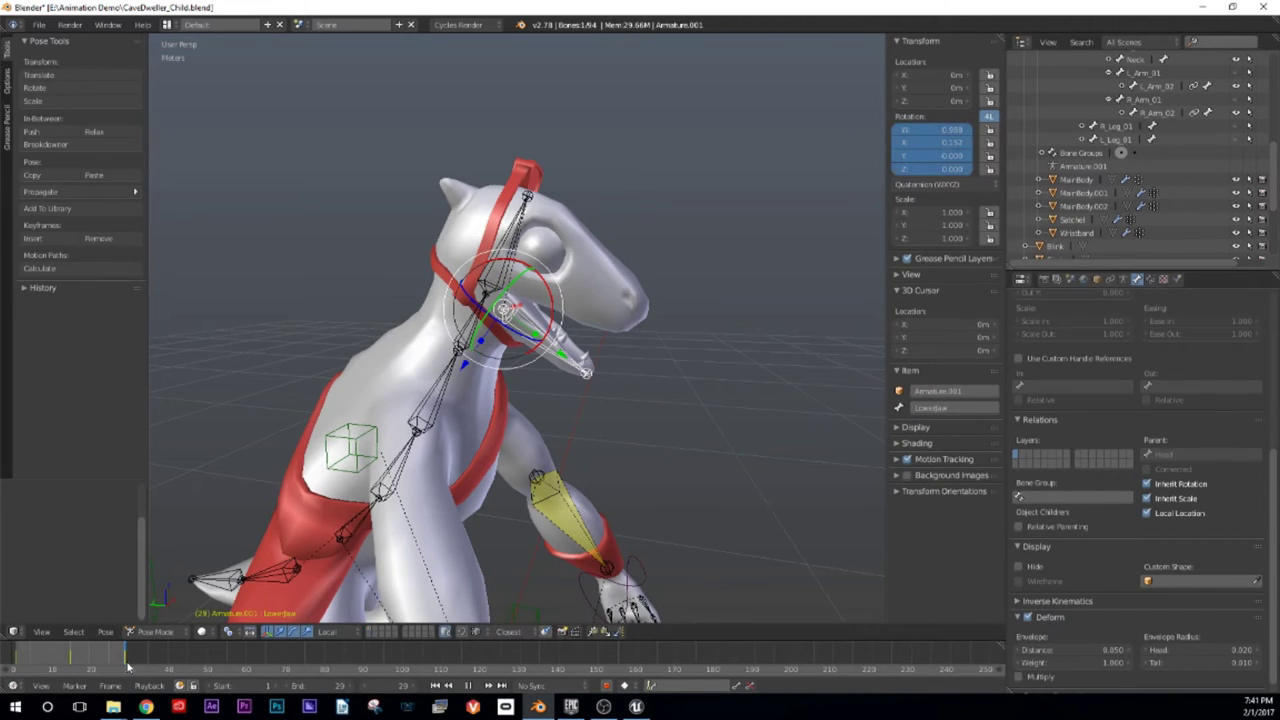
key("alt+a")
key("i")
left_click(650, 540)
left_click(474, 686)
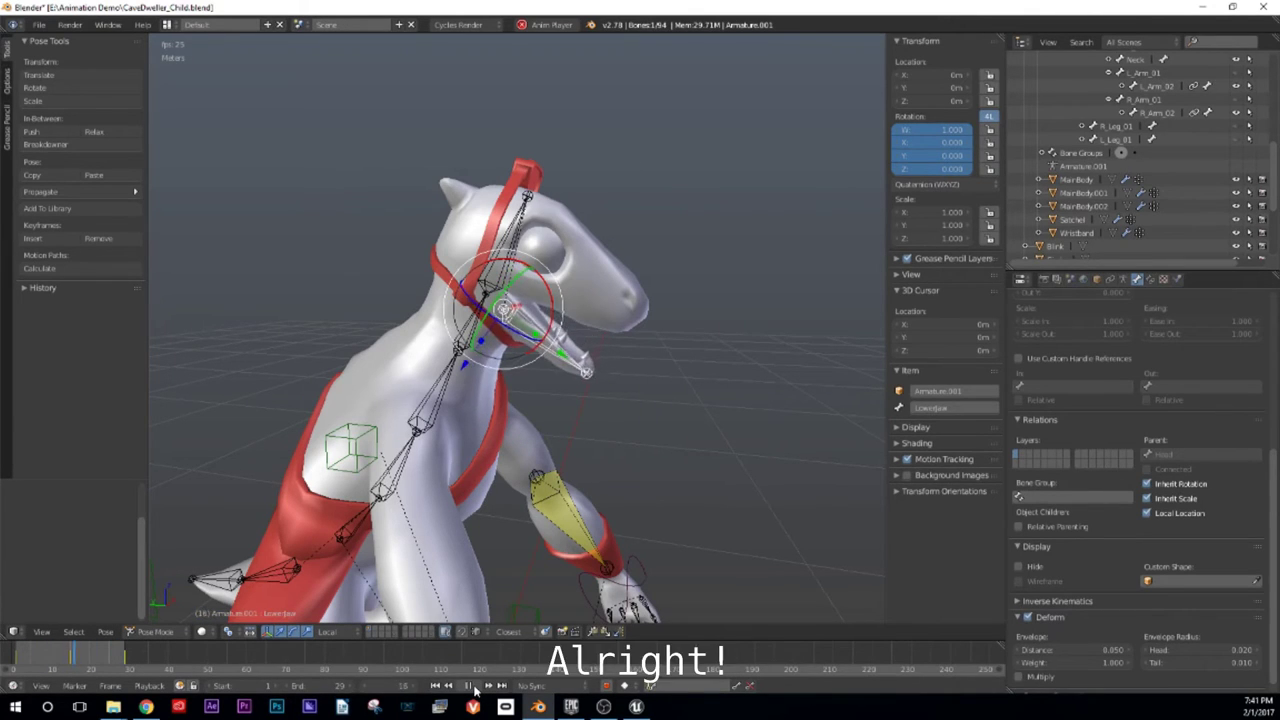
left_click(467, 686)
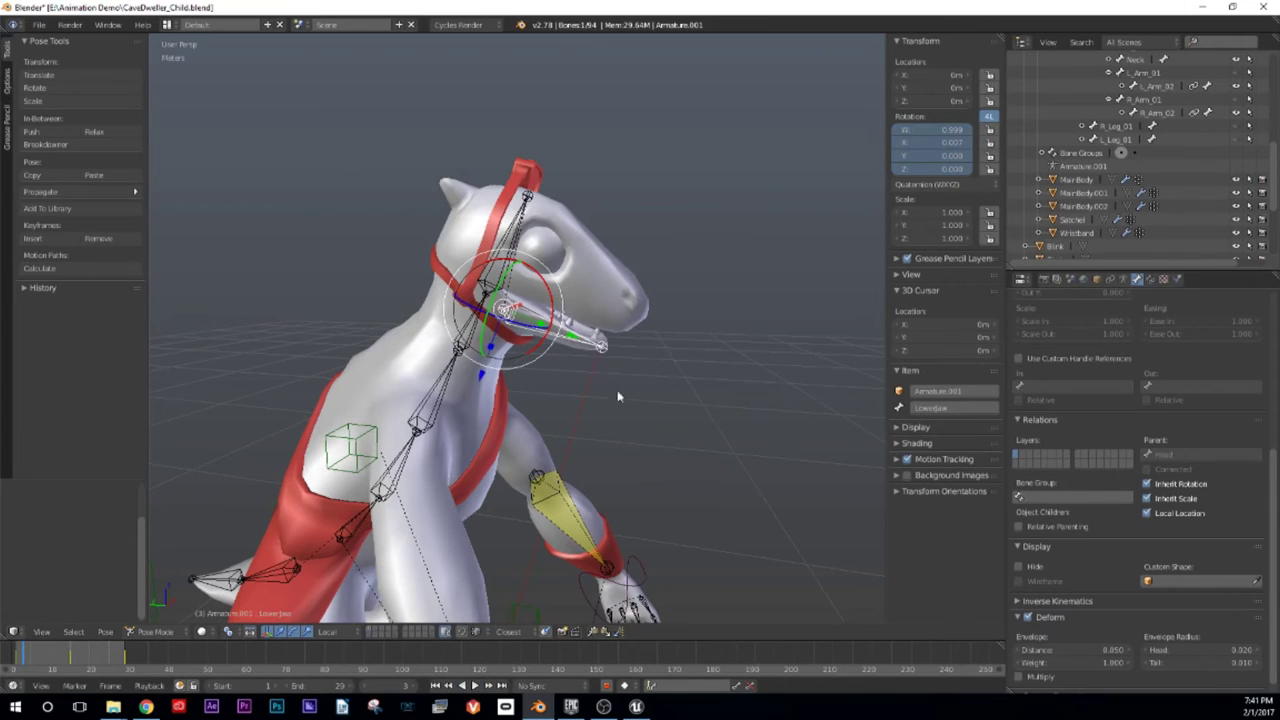
Step: Try to save the CaveDweller_Child.blend file
middle_click_drag(650, 360, 600, 368)
key("ctrl+s")
left_click(600, 368)
Step: Select all of the cave dweller rig's bones in Pose Mode, and switch the armature to Object Mode
middle_click_drag(752, 291, 665, 390)
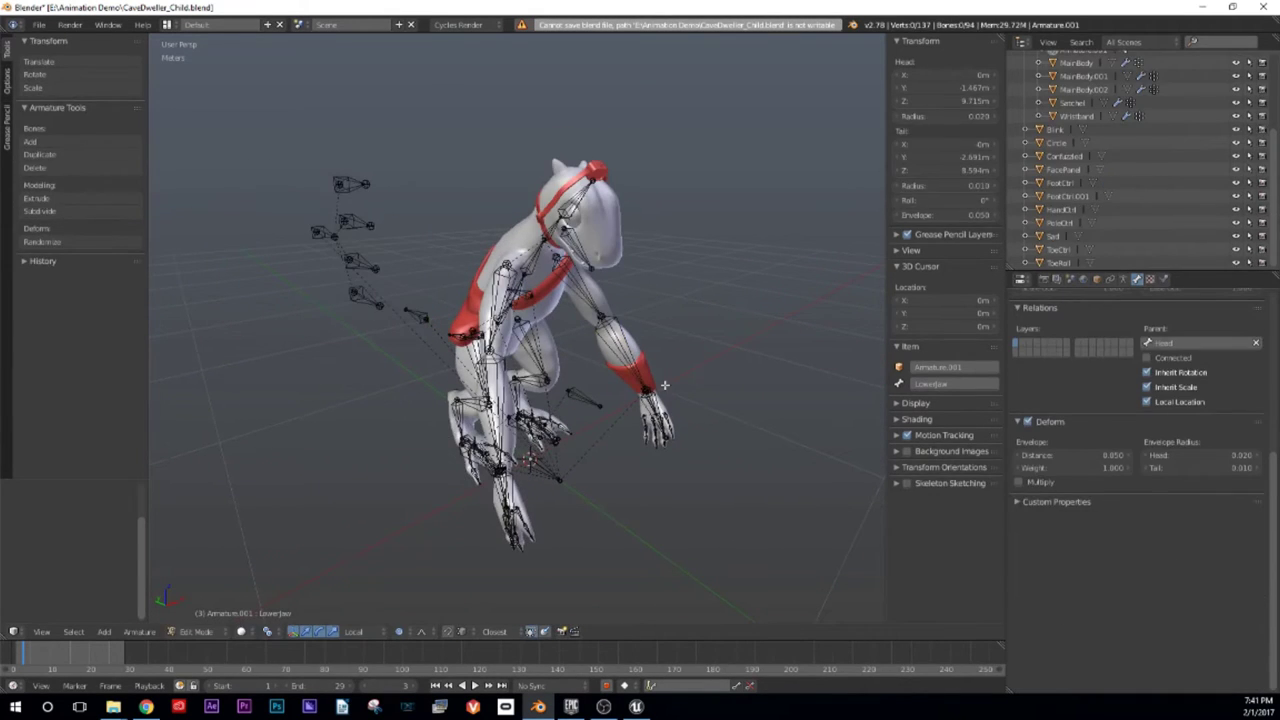
key("a")
middle_click_drag(560, 512, 538, 474)
left_click(152, 631)
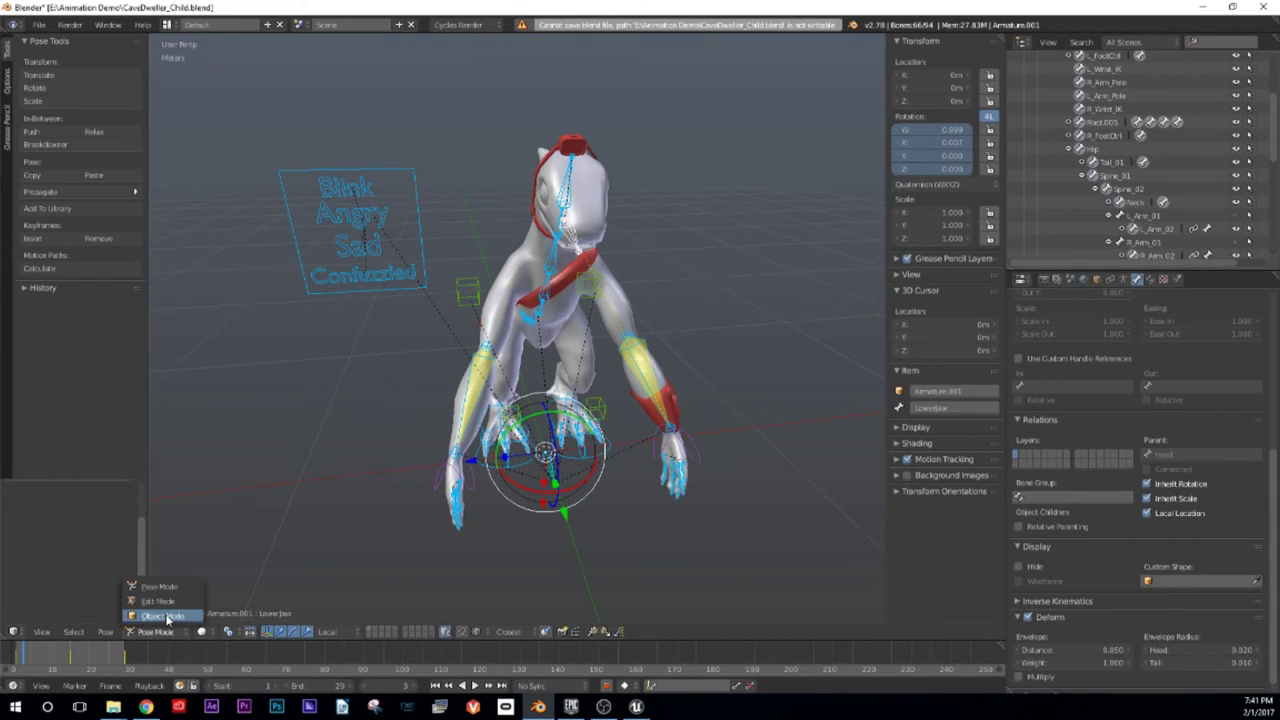
left_click(160, 584)
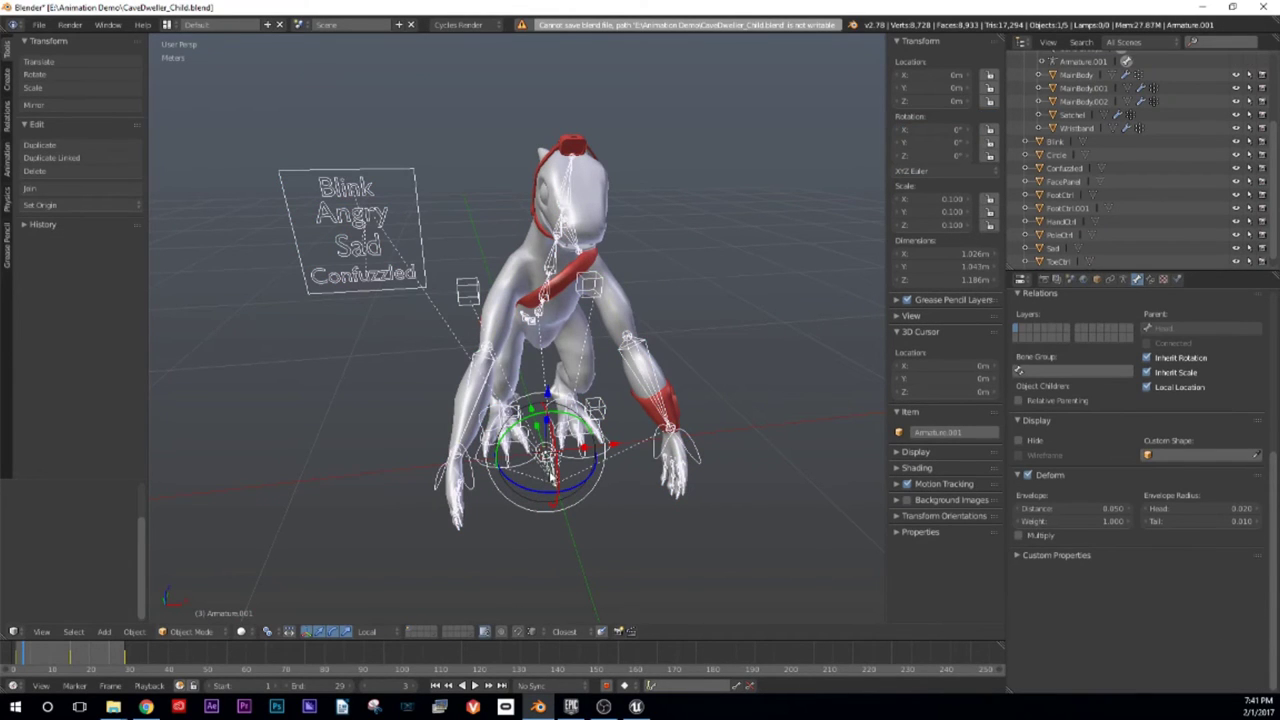
middle_click_drag(300, 450, 260, 440)
Step: Export the animated cave dweller to the Desktop as an FBX file named CaveDweller_Child_Talk.fbx
left_click(38, 24)
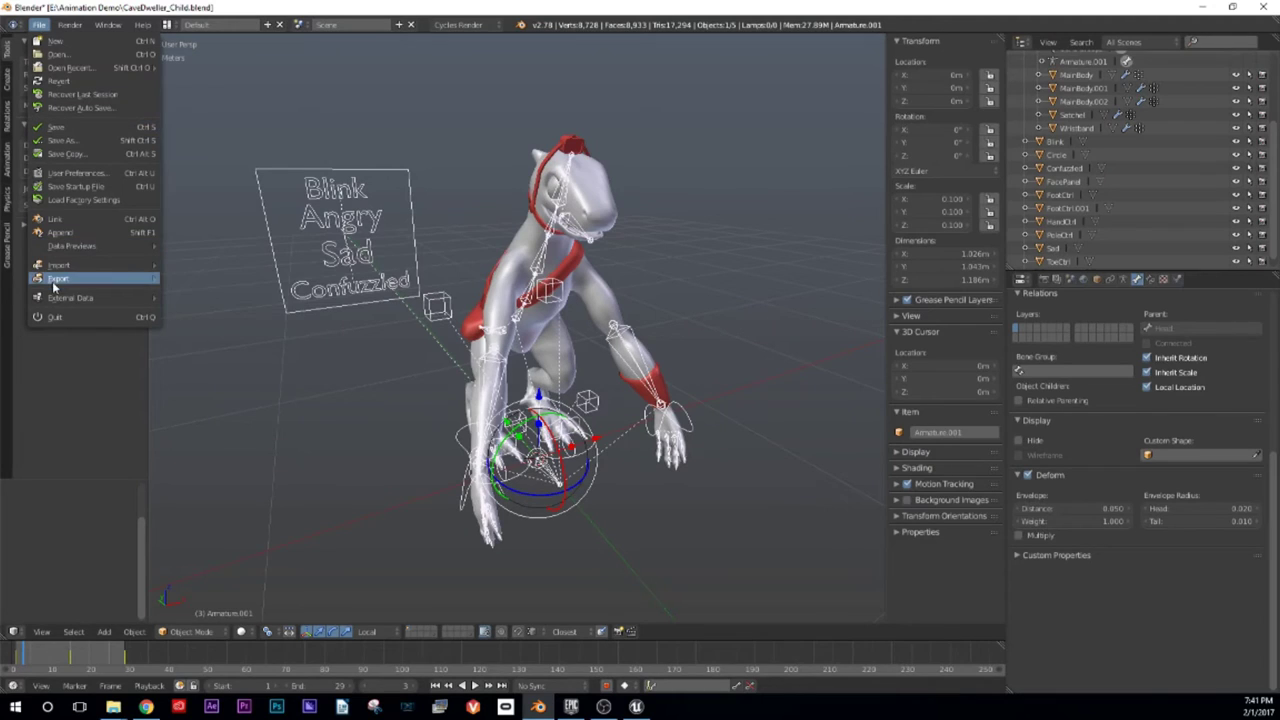
mouse_move(55, 285)
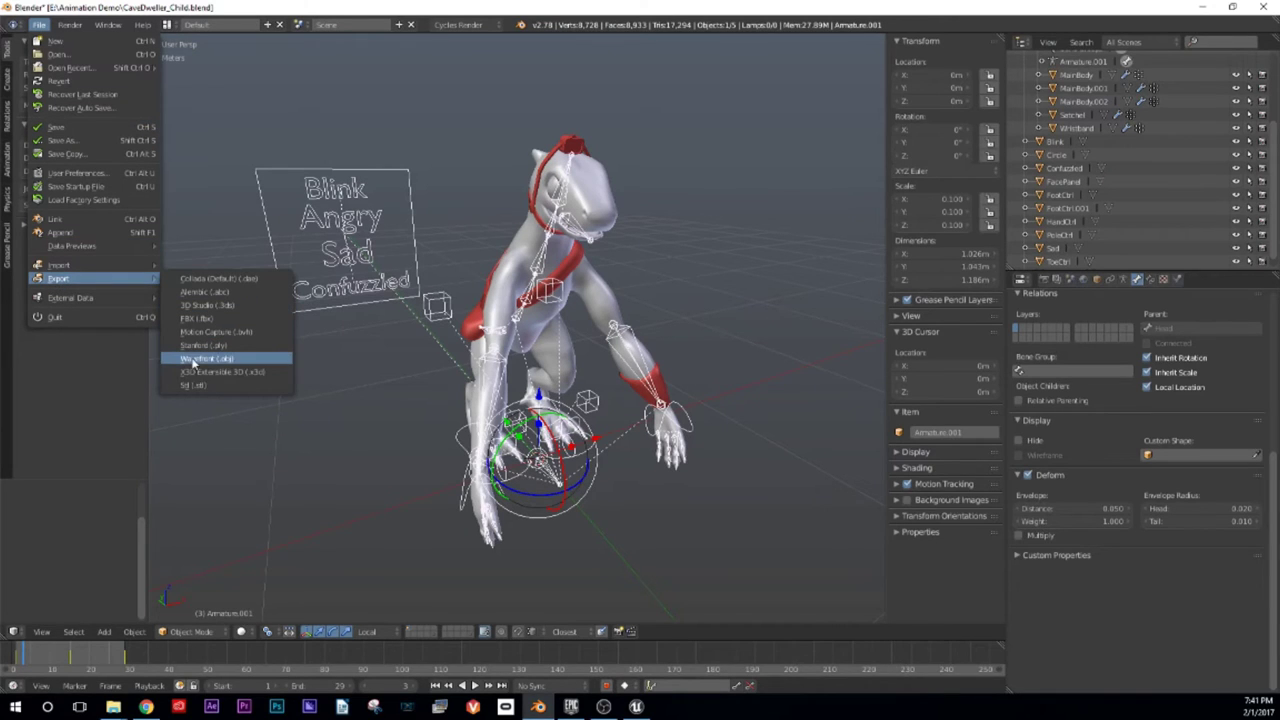
left_click(192, 319)
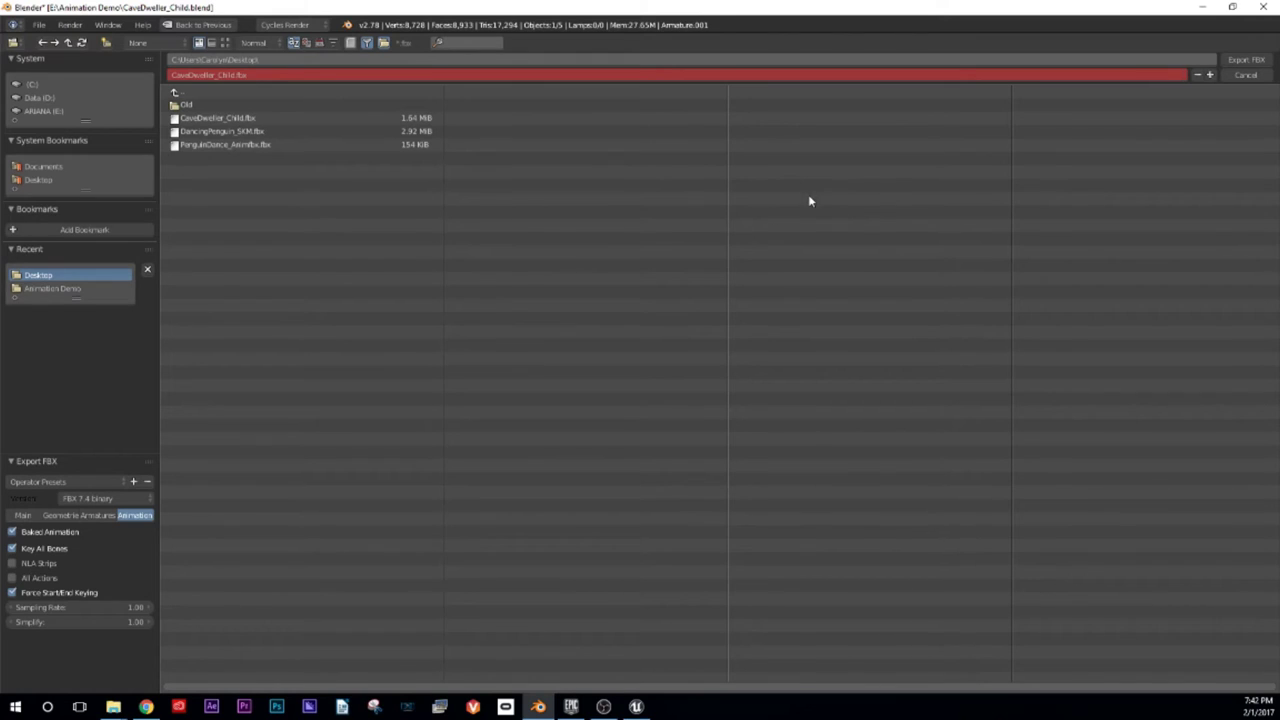
left_click(235, 76)
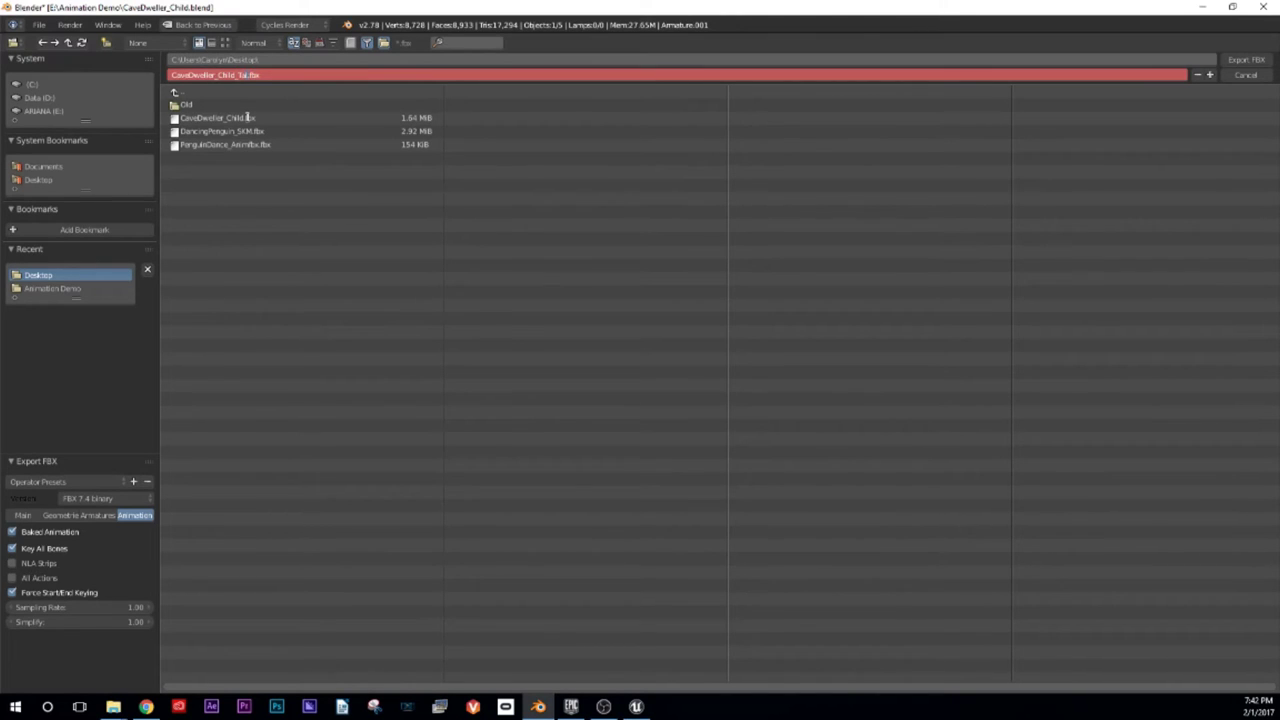
key("Return")
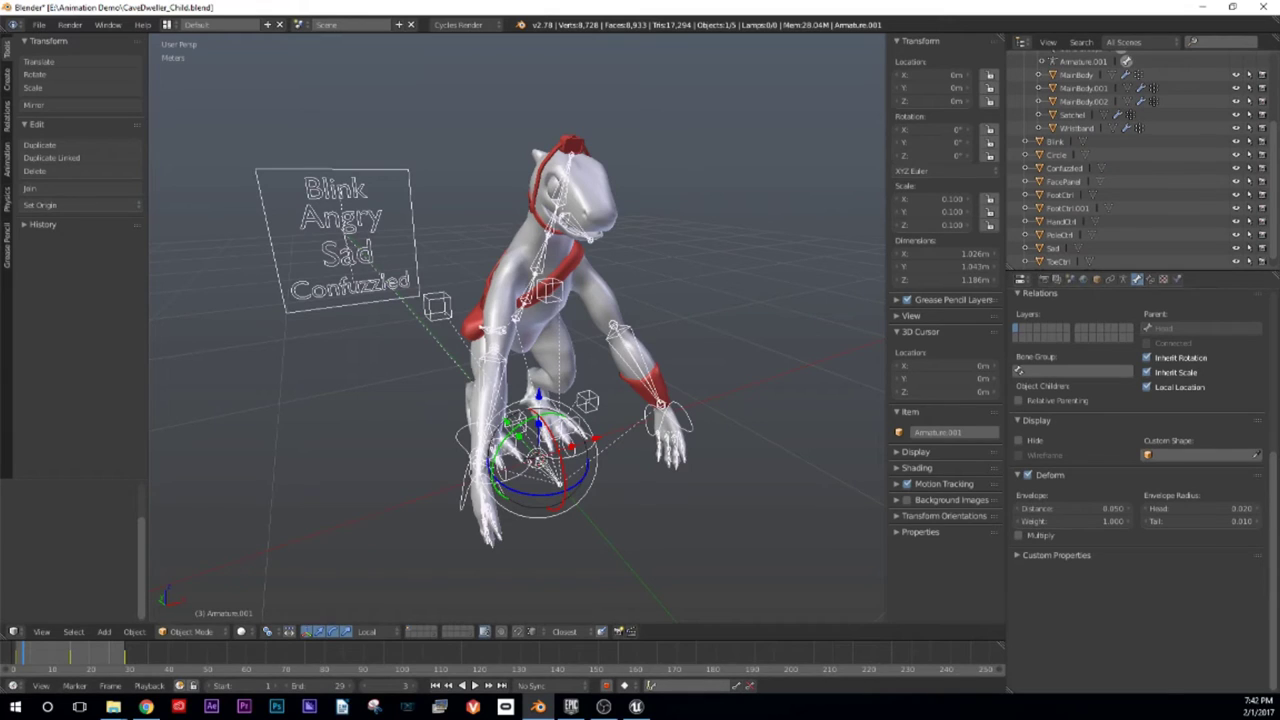
scroll(766, 531, "up", 2)
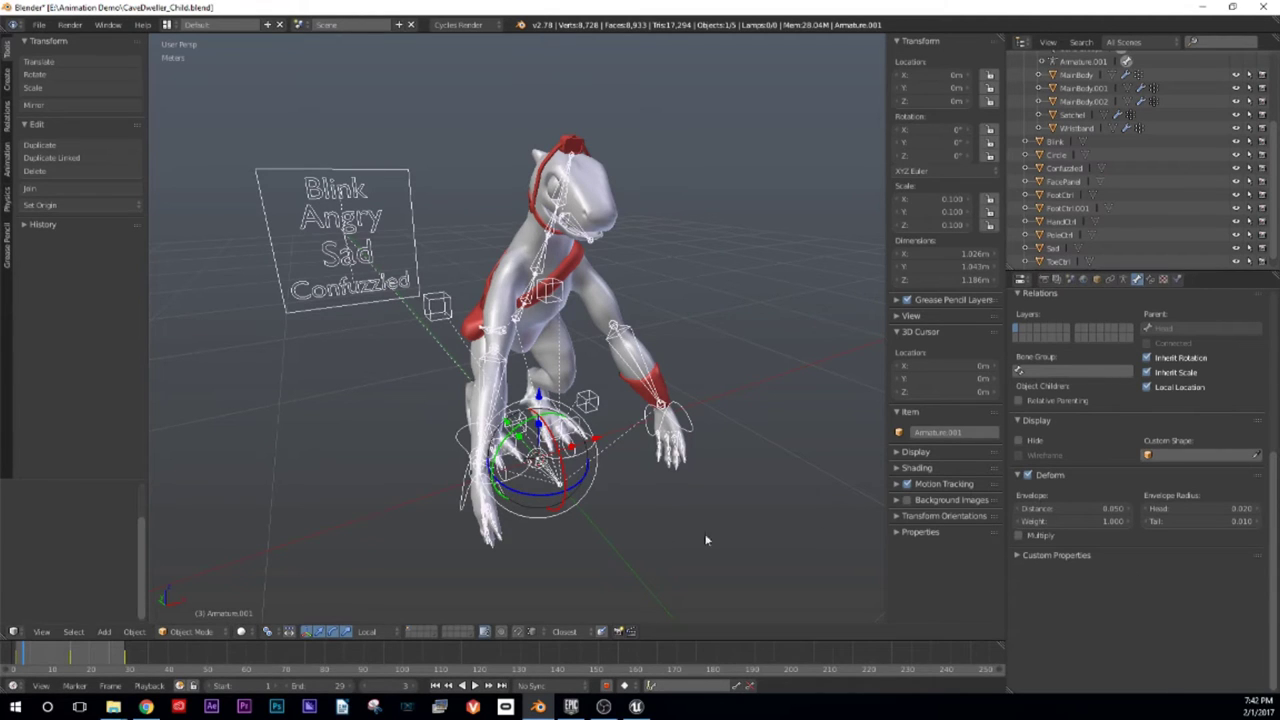
Step: Switch to Unreal Editor and choose CaveDweller_Child_Talk.fbx from the Desktop for import into the FirstPersonBP folder
left_click(636, 707)
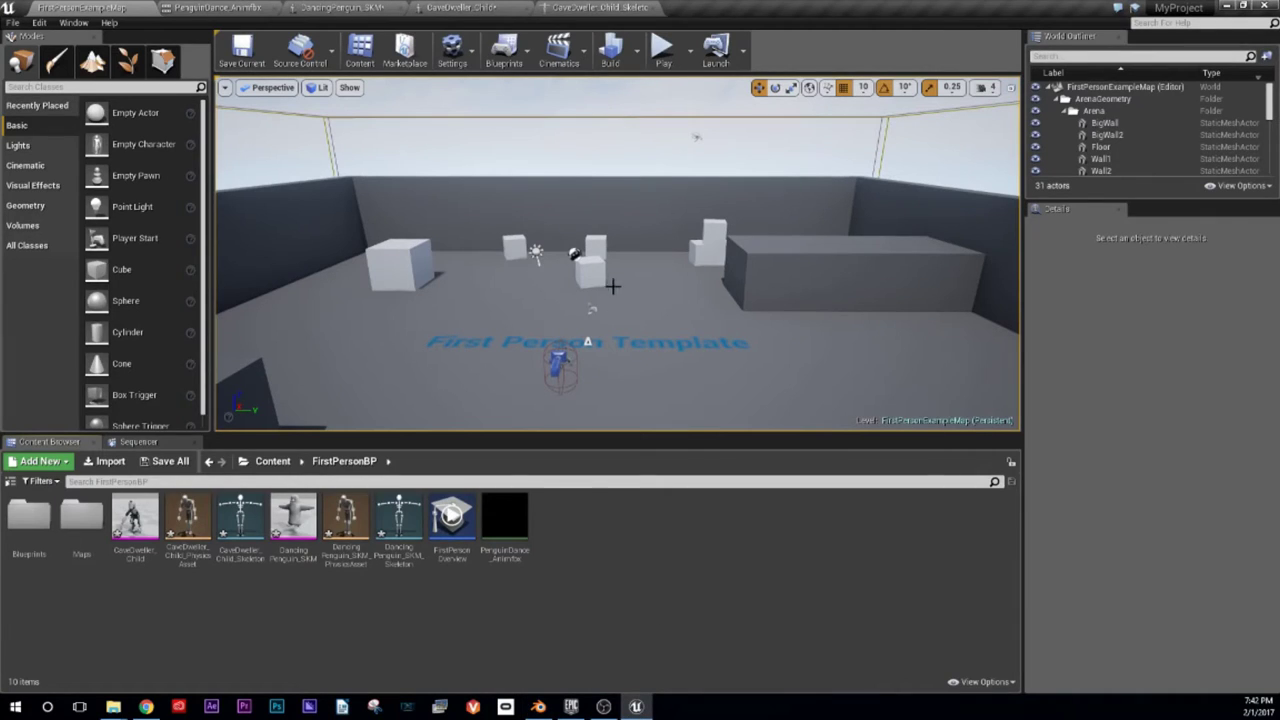
left_click(106, 461)
left_click(461, 193)
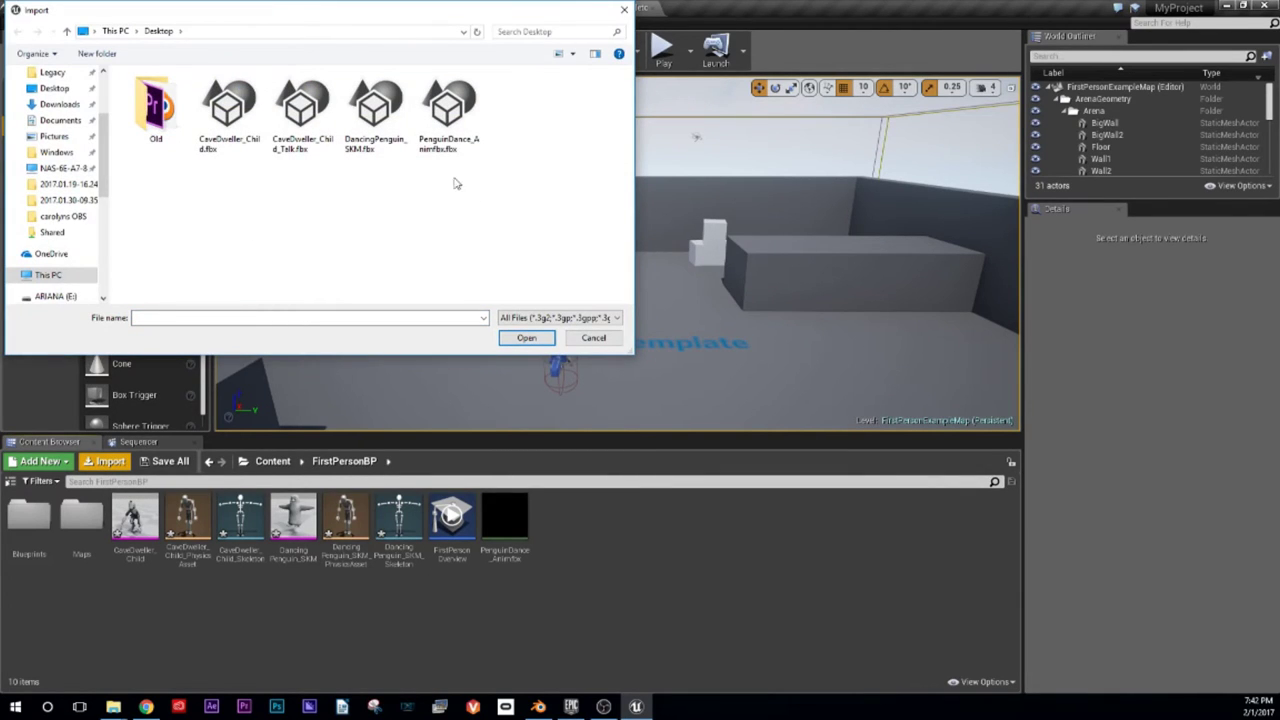
left_click(310, 115)
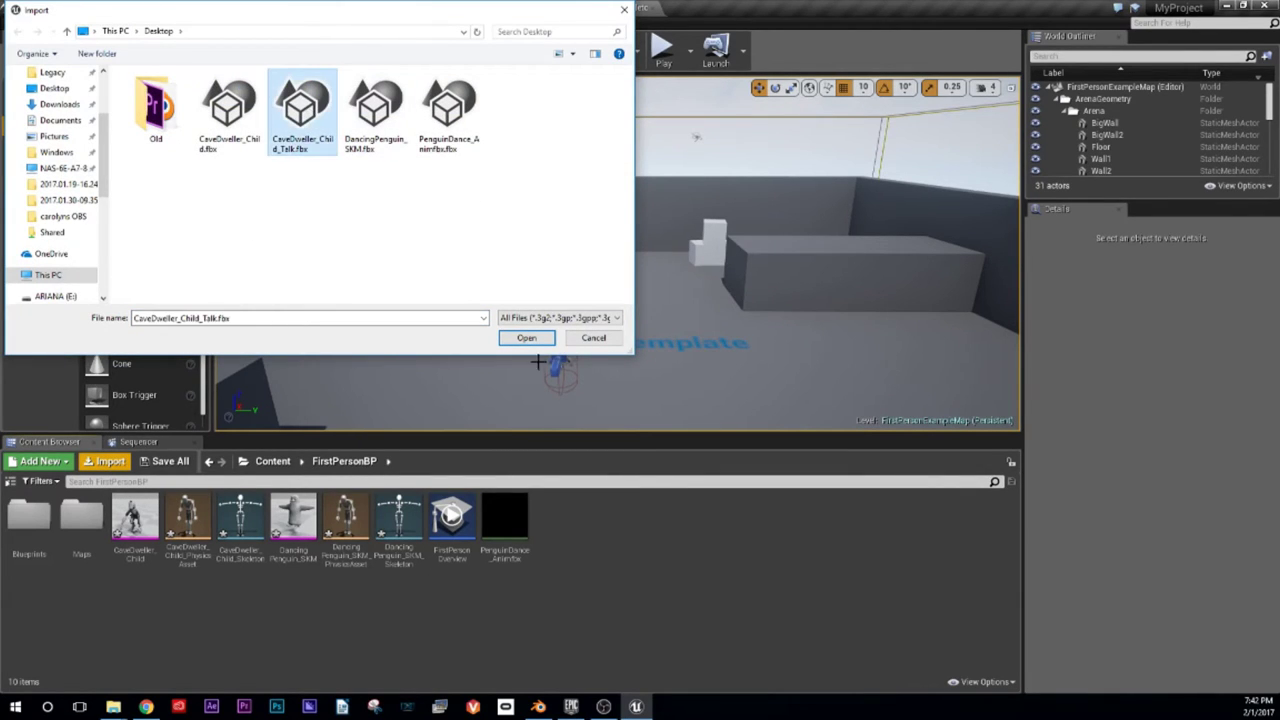
left_click(527, 338)
Step: Assign CaveDweller_Child_Skeleton as the skeleton in the FBX import options and import all
left_click(643, 354)
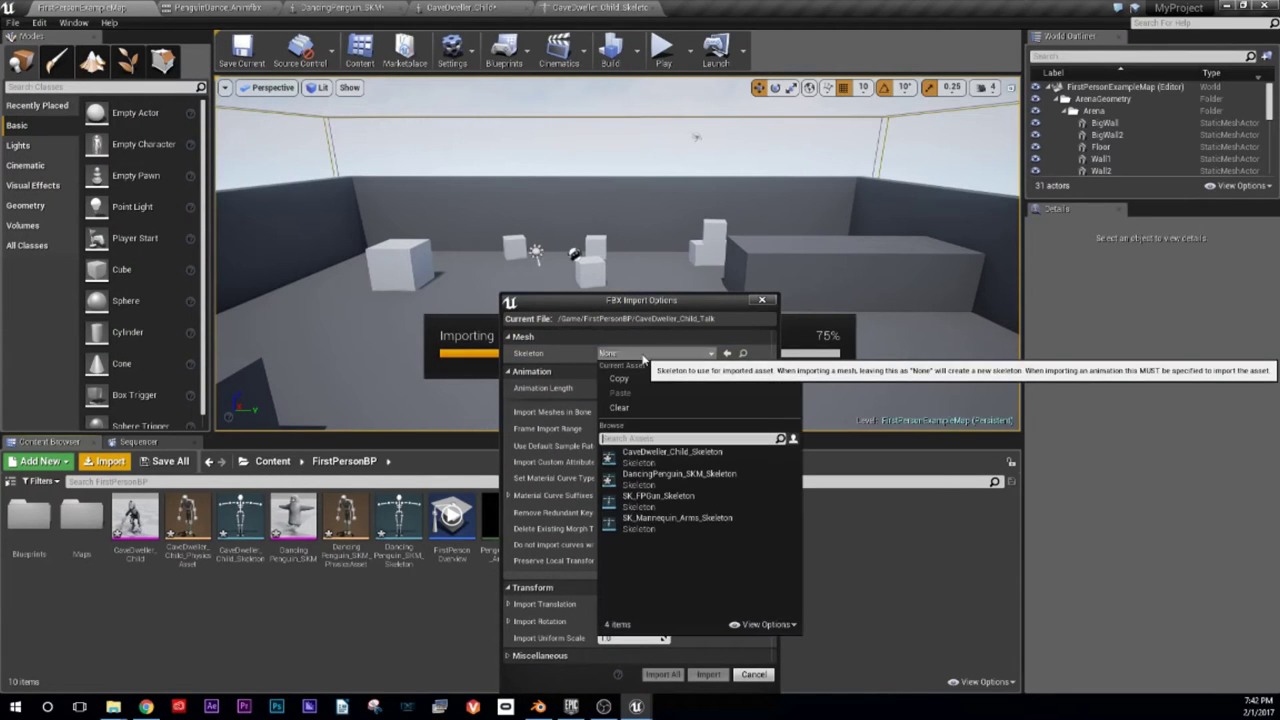
left_click(659, 456)
left_click_drag(658, 300, 638, 130)
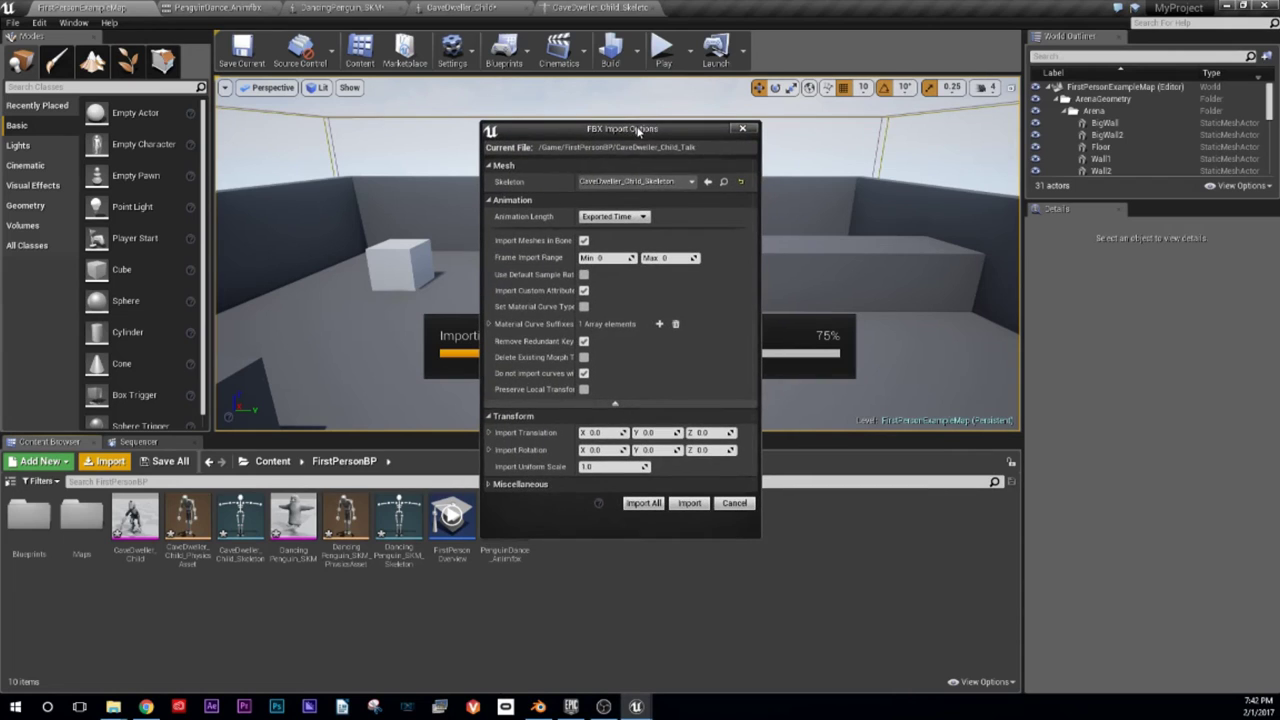
left_click(650, 504)
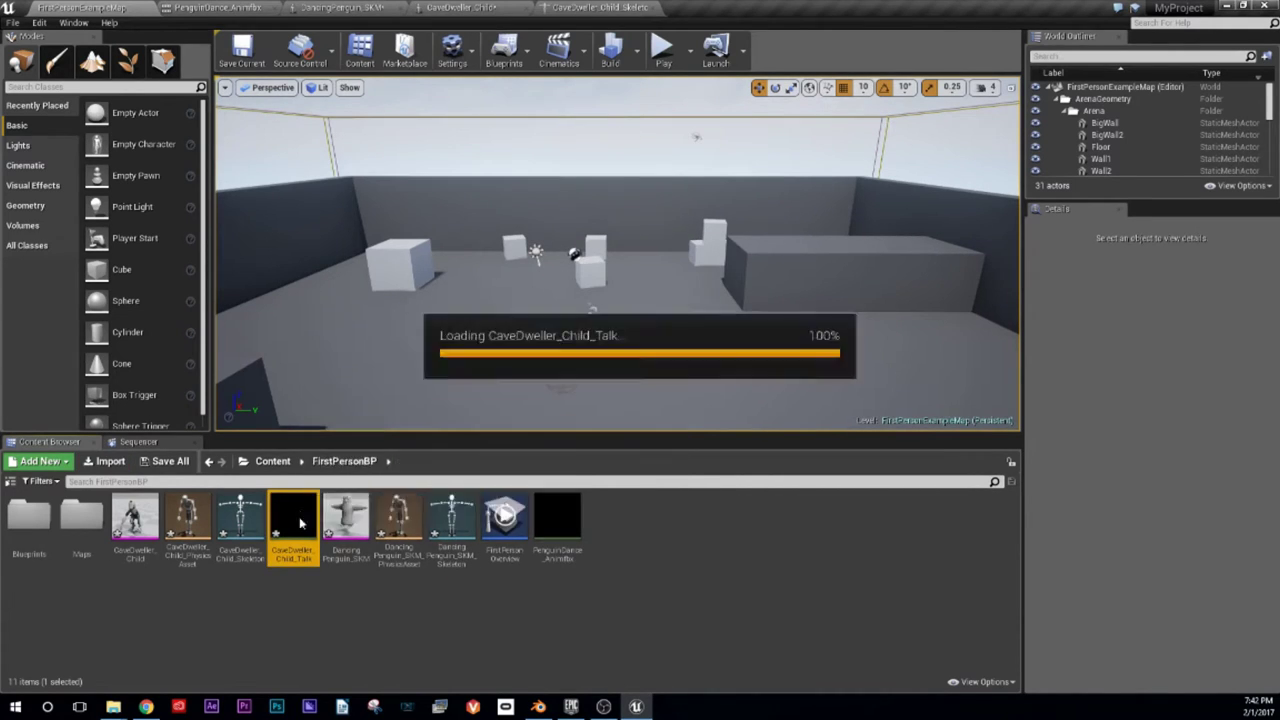
Step: Open the CaveDweller_Child_Talk animation, view the head and jaw motion up close, and pause playback
double_click(293, 520)
left_click_drag(704, 260, 790, 255)
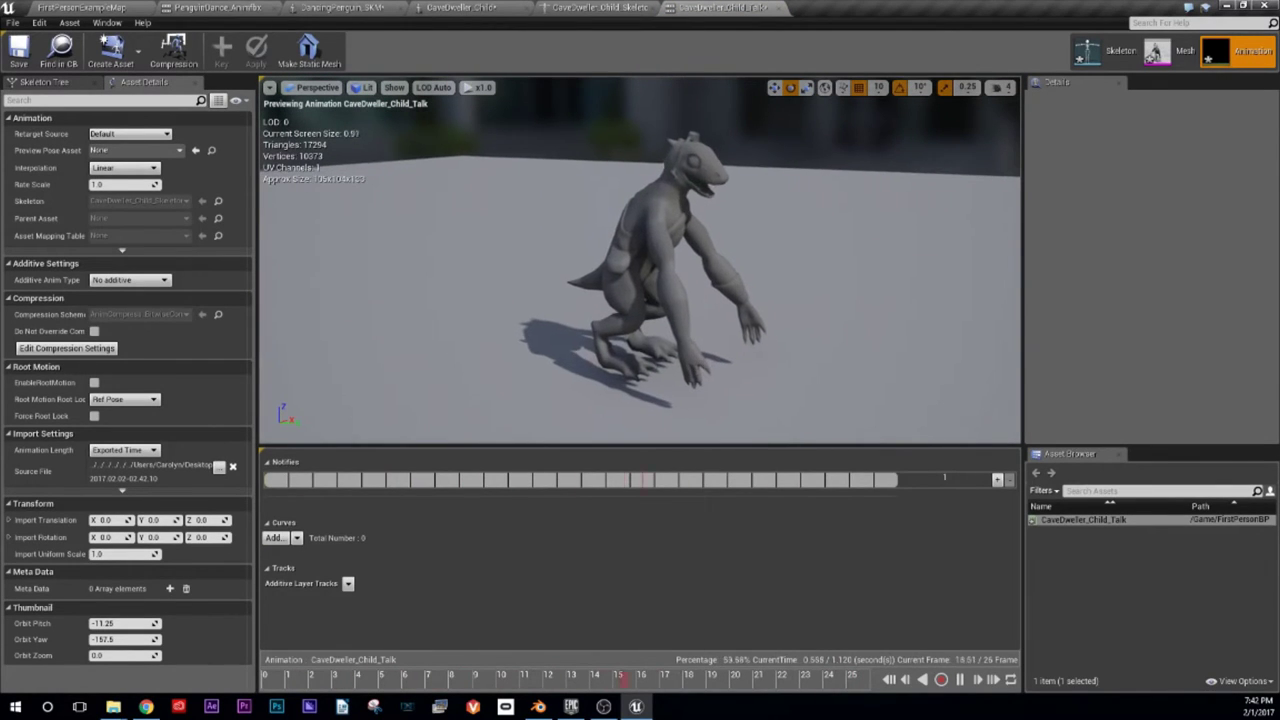
scroll(640, 260, "up", 5)
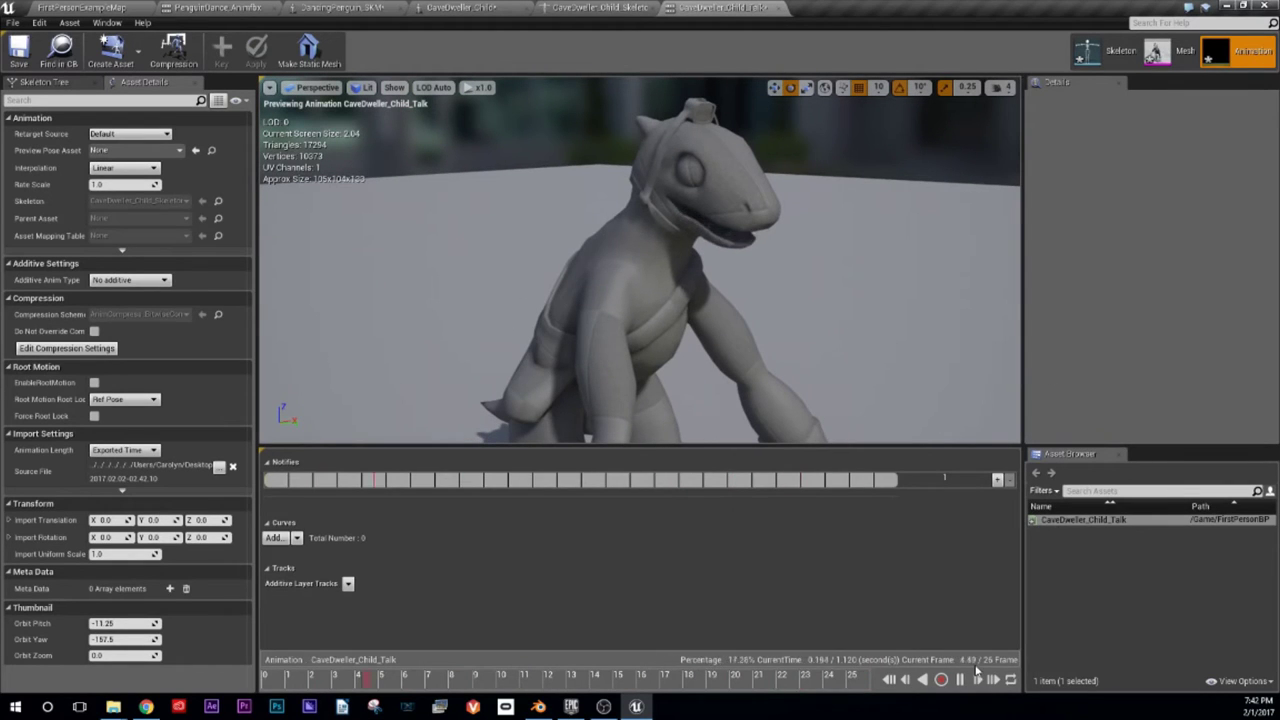
left_click(960, 679)
left_click_drag(770, 212, 770, 175)
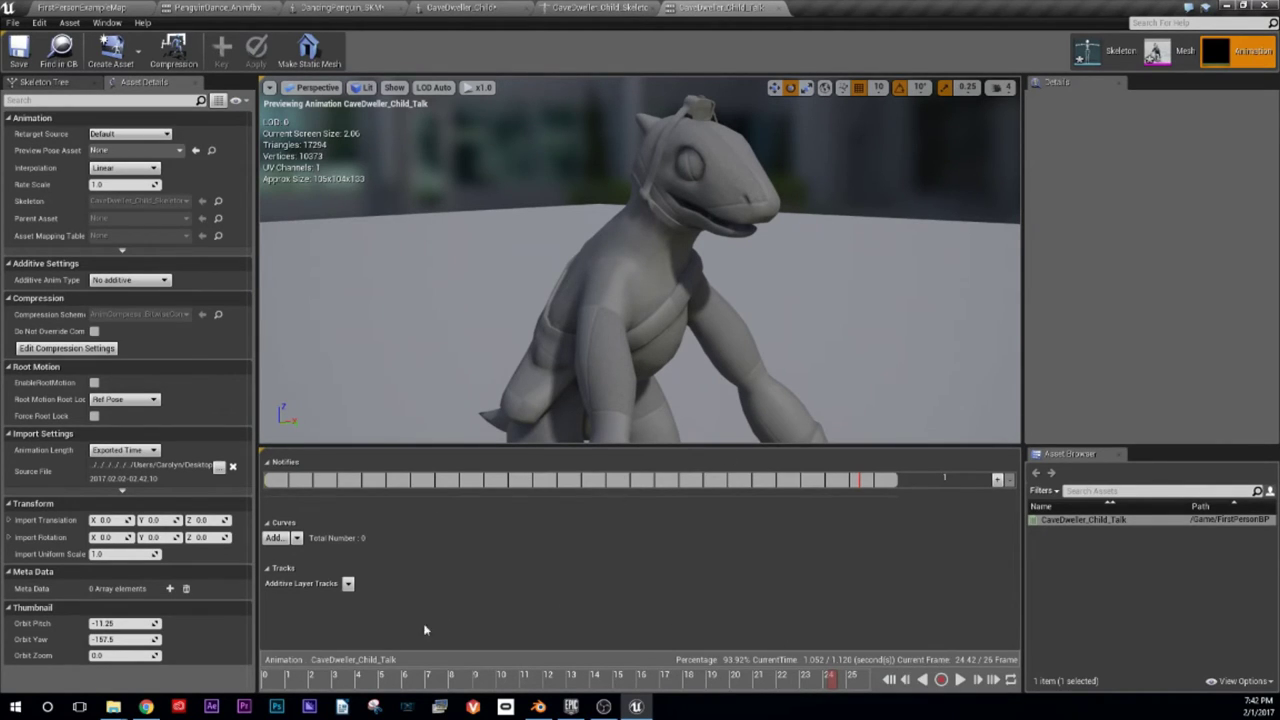
Step: Add the existing Blink metadata curve to the animation and convert it to a variable curve
left_click(285, 538)
mouse_move(366, 565)
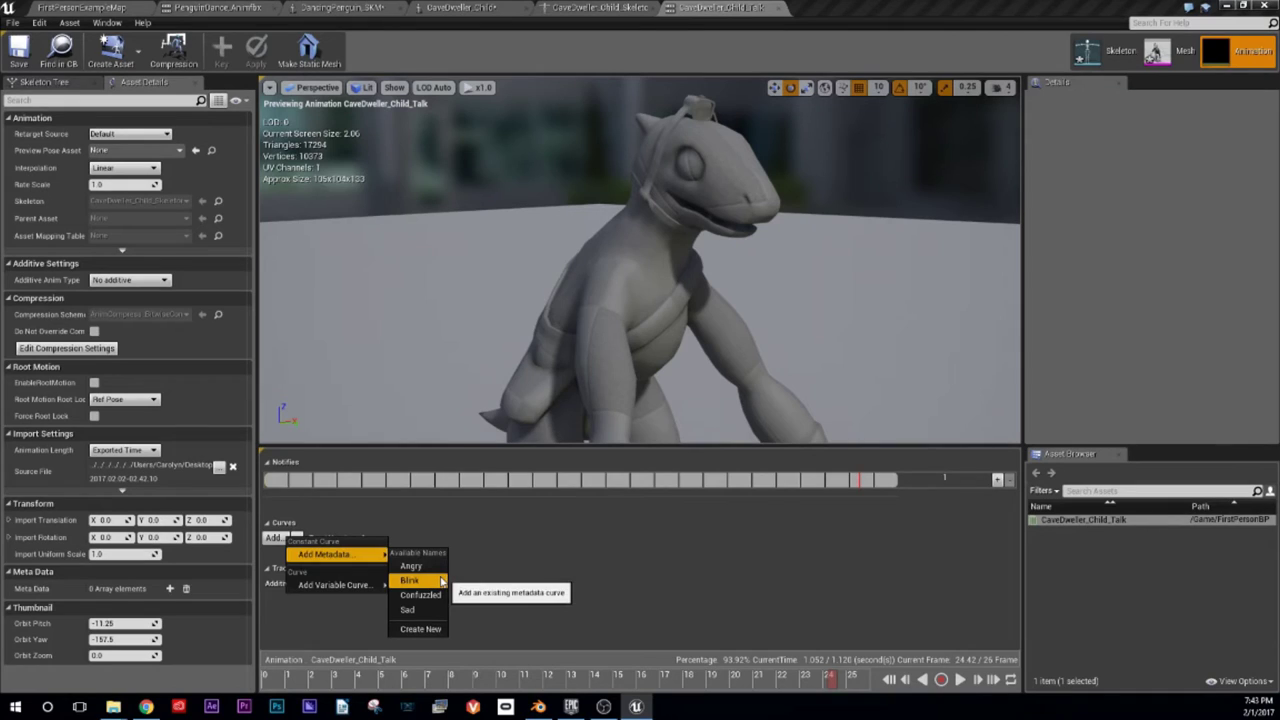
left_click(440, 580)
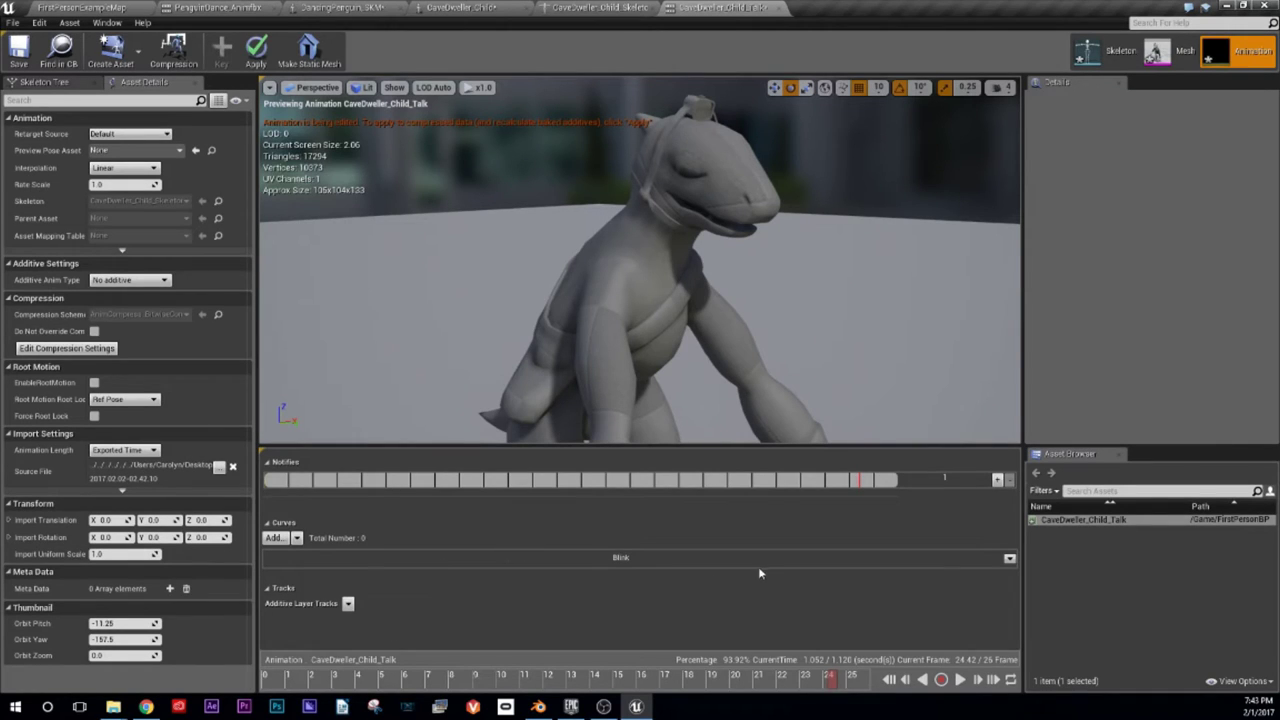
left_click(1010, 559)
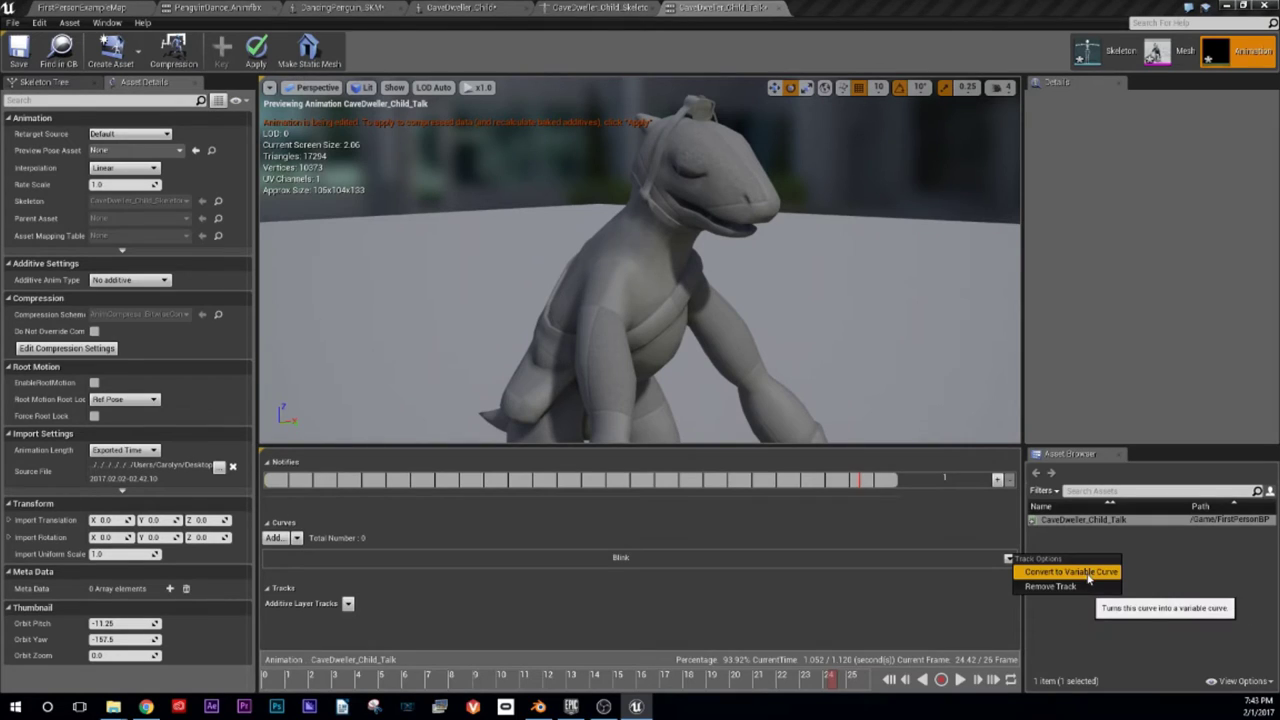
left_click(1072, 572)
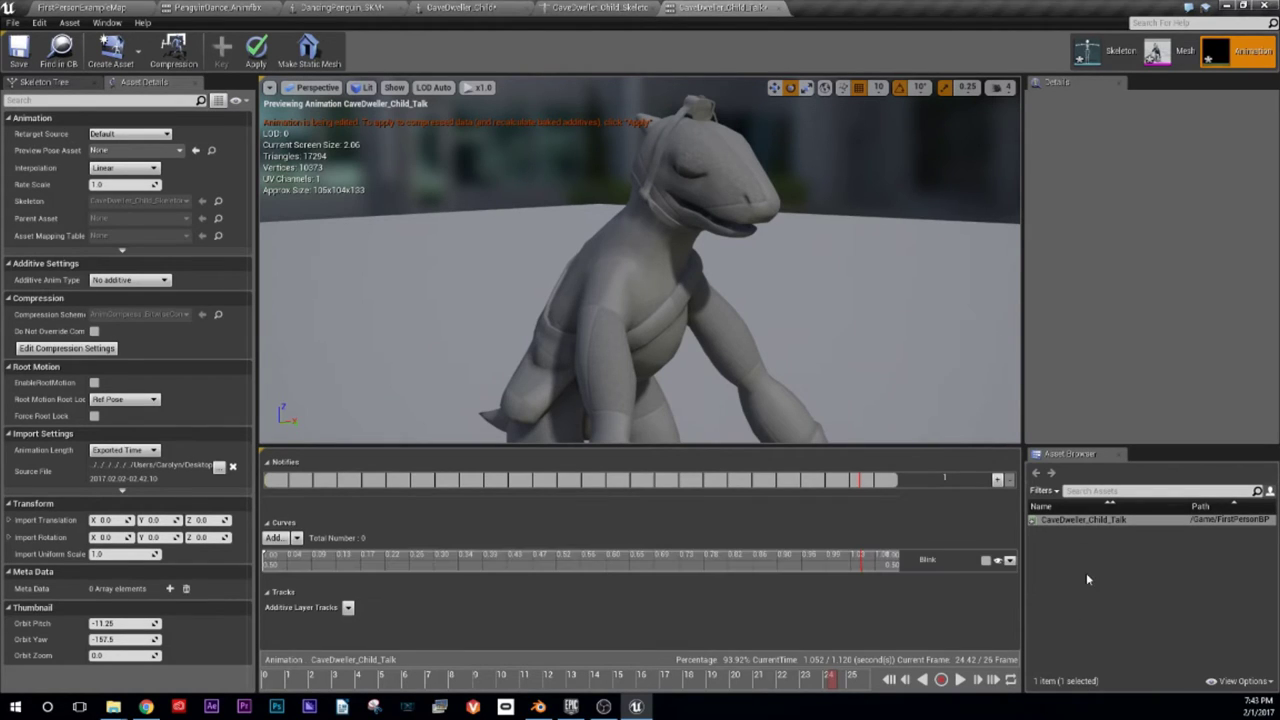
Step: Open the Blink curve for editing and key a blink rising from near 0 at the start to about 0.96 at 0.17 s and back down
left_click(986, 560)
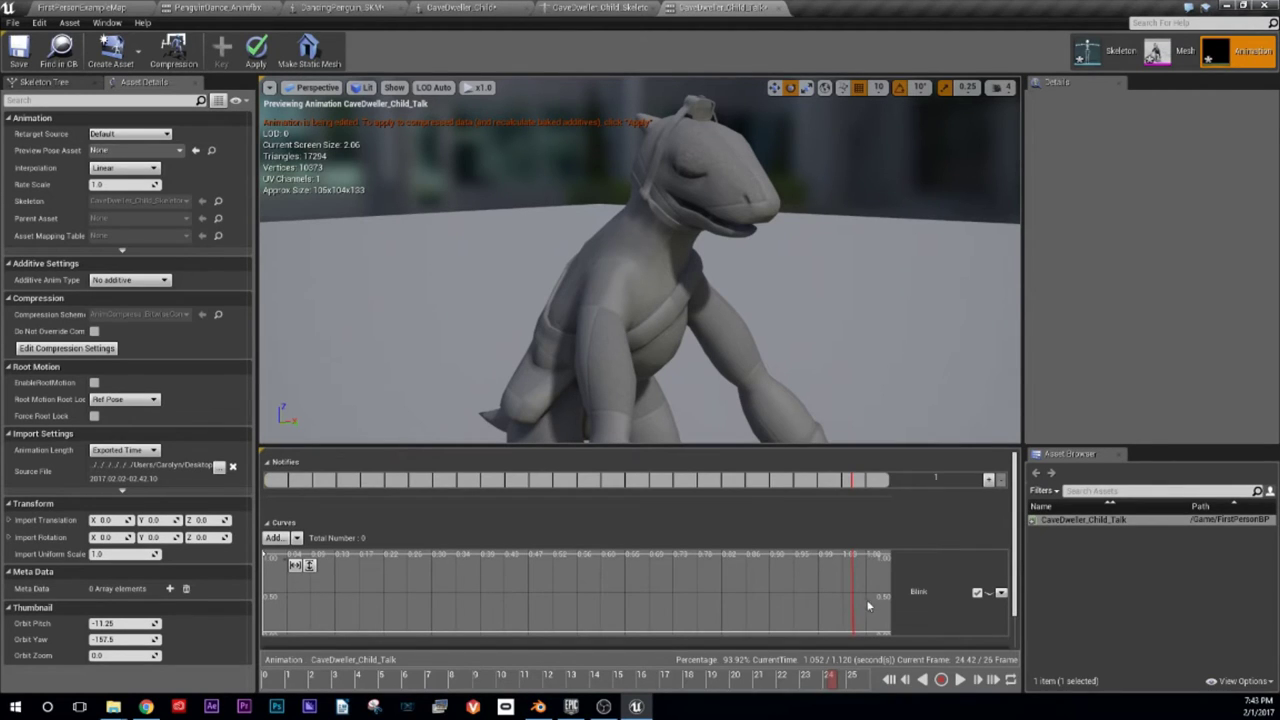
left_click_drag(830, 680, 274, 603)
left_click(308, 603)
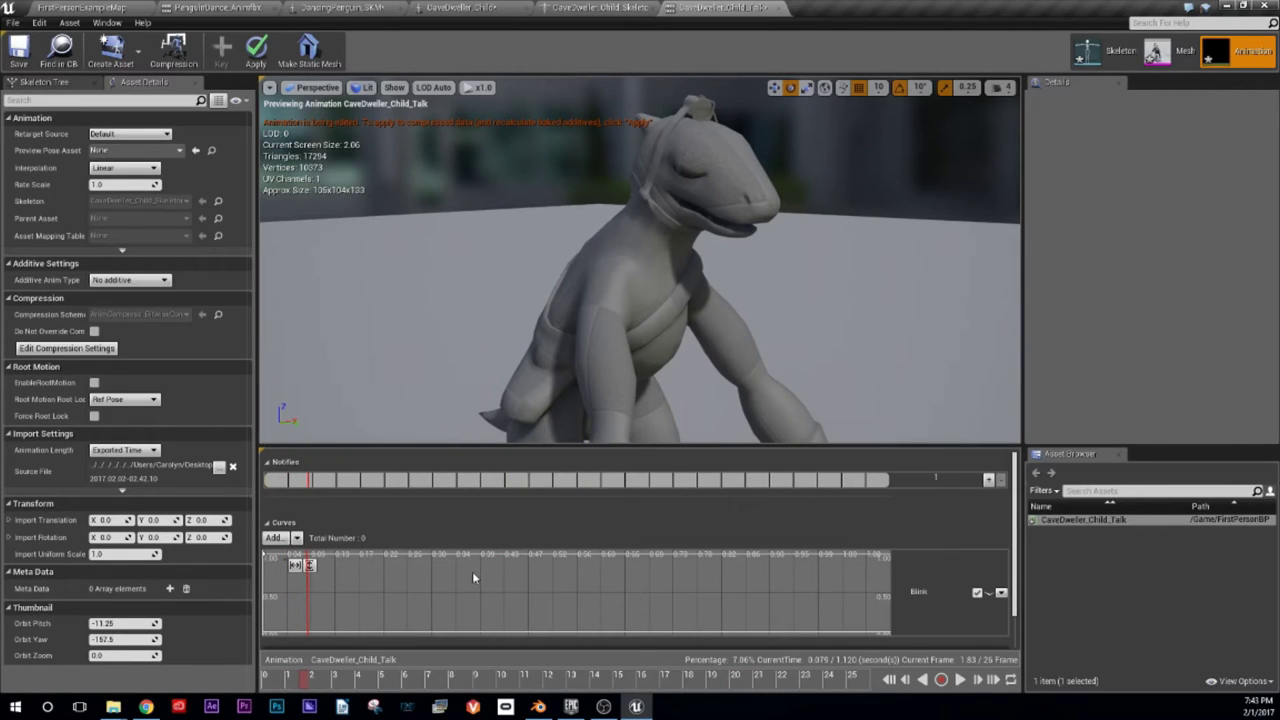
right_click_drag(474, 600, 513, 587)
left_click_drag(308, 680, 256, 680)
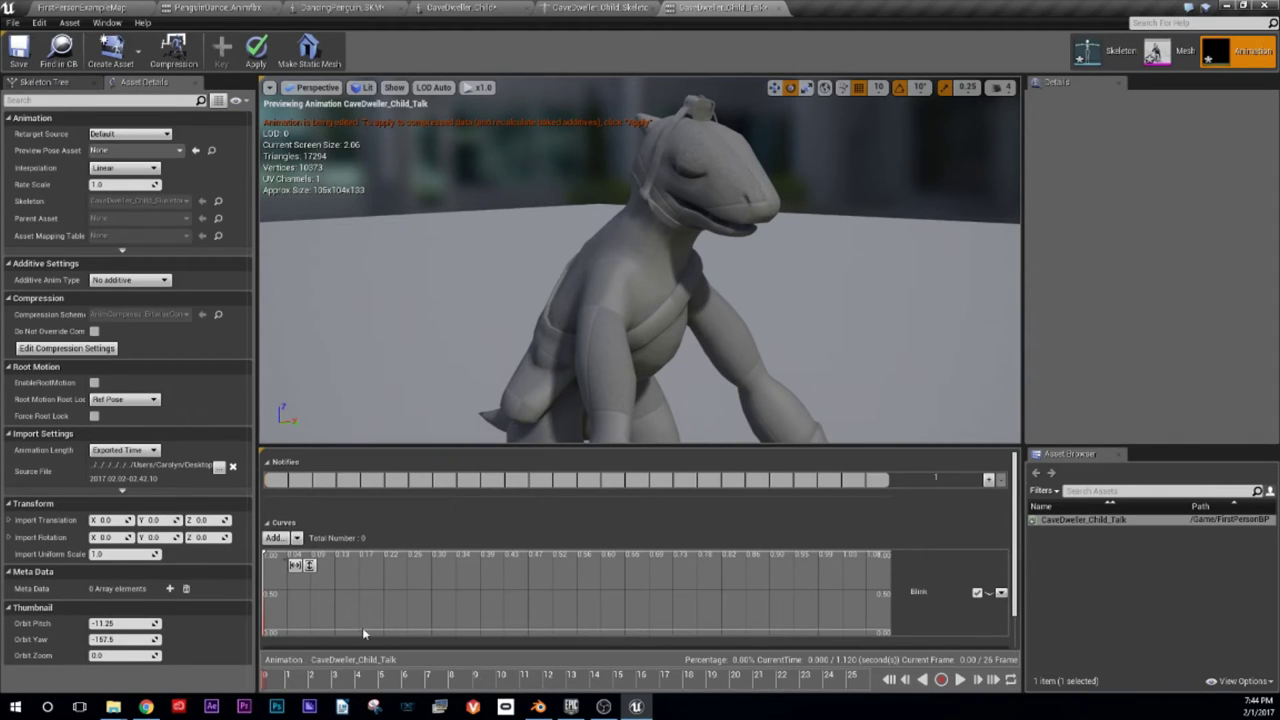
left_click(267, 629, "shift")
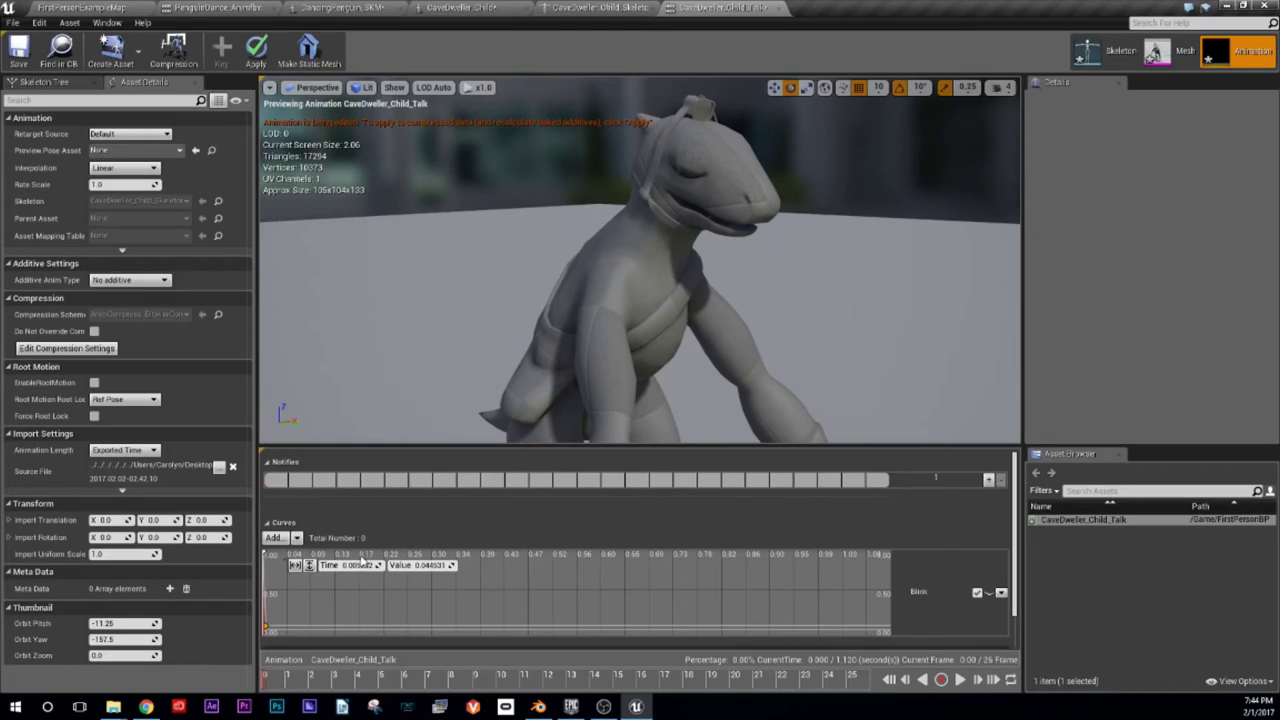
left_click(360, 556, "shift")
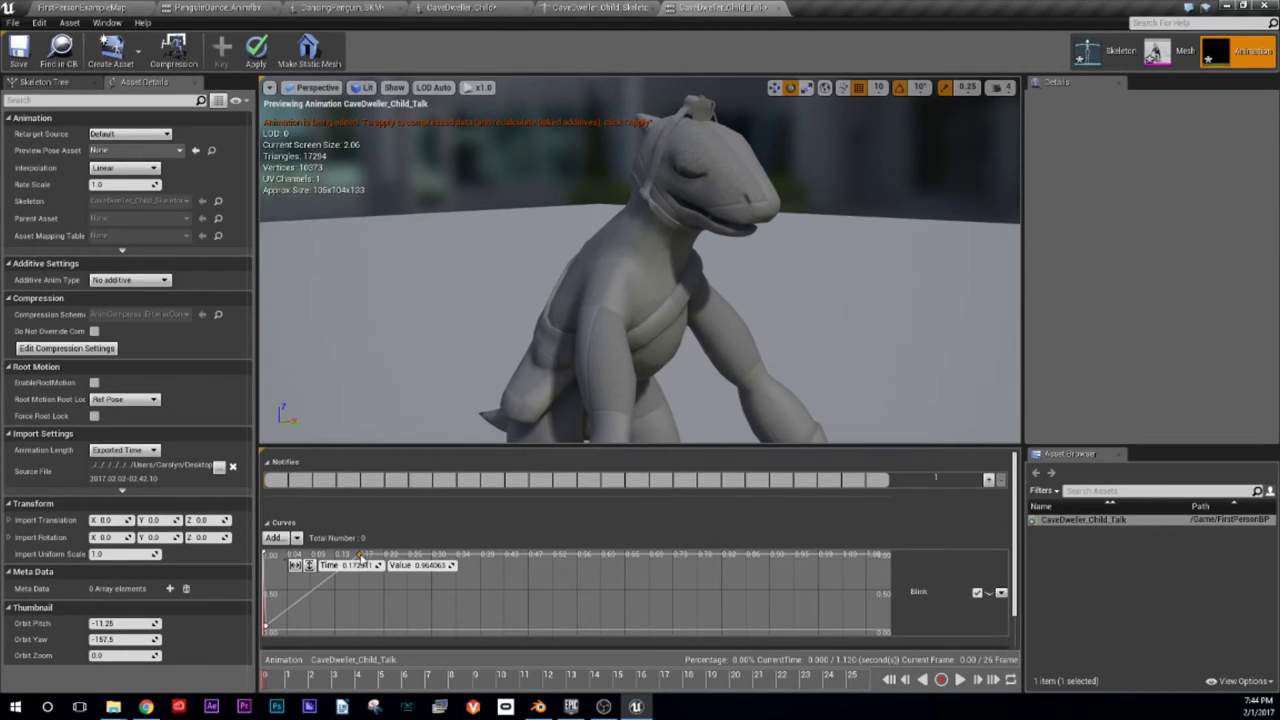
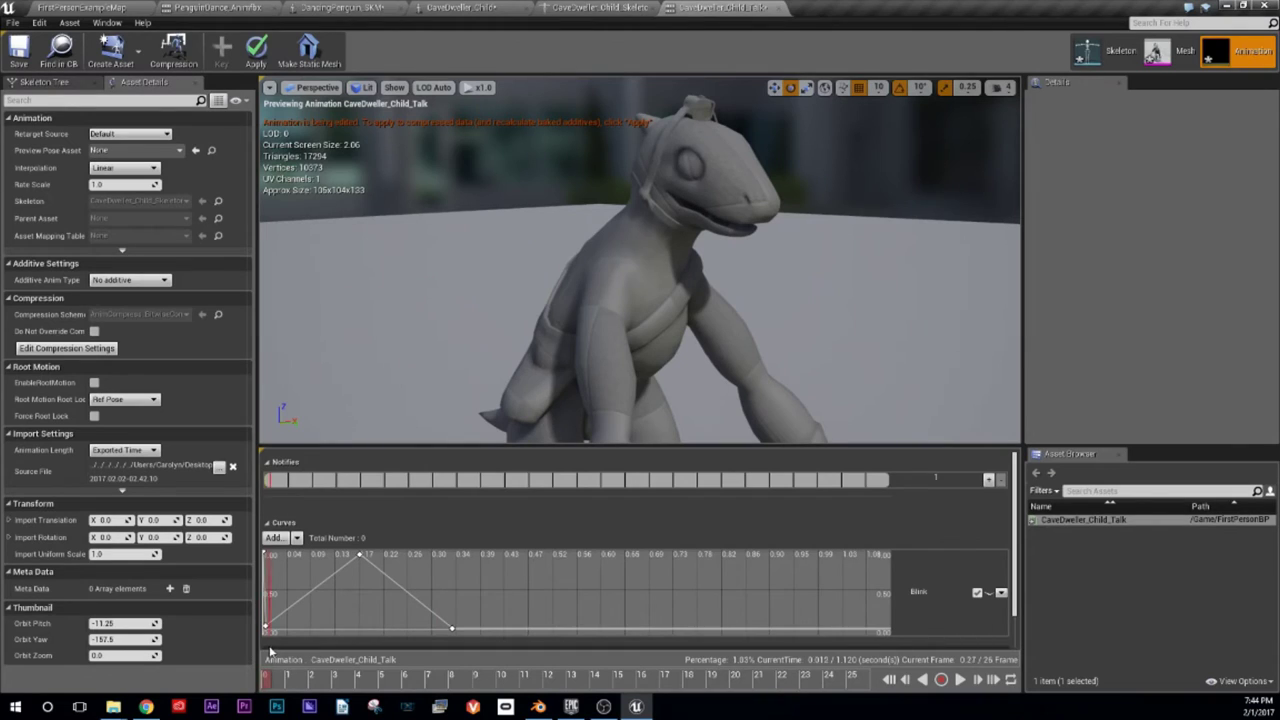
right_click(267, 558)
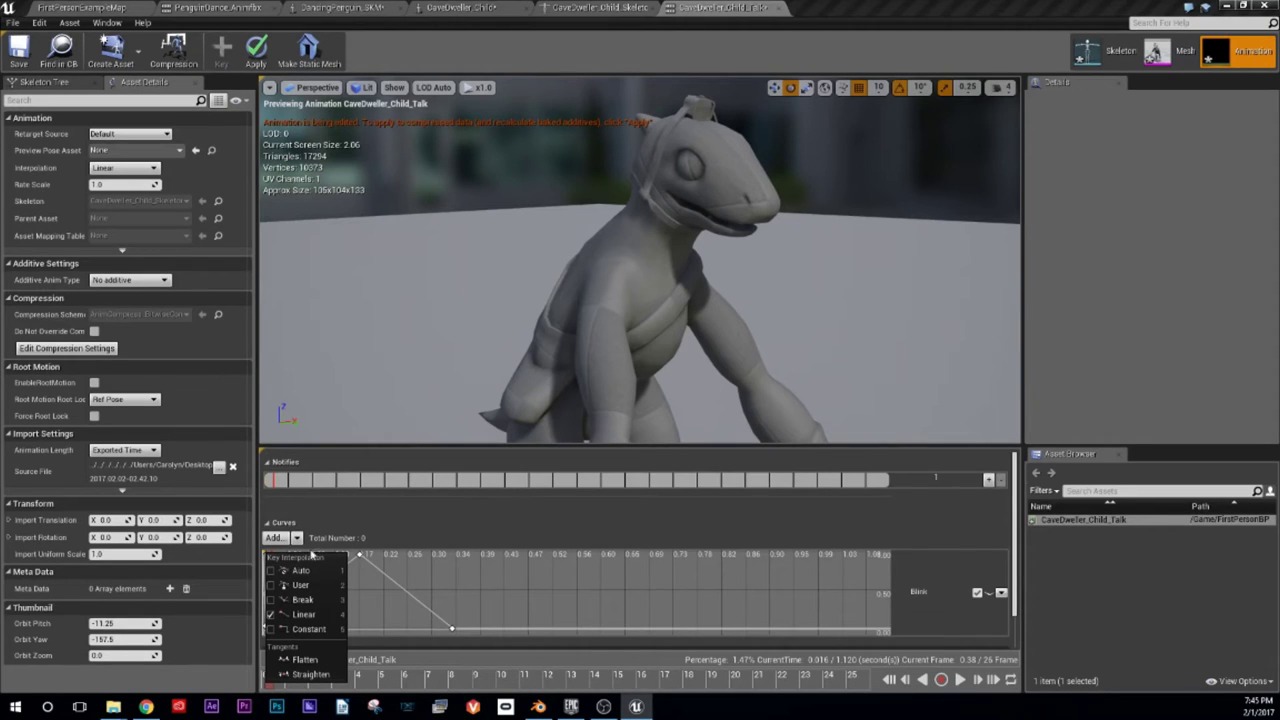
left_click(543, 573)
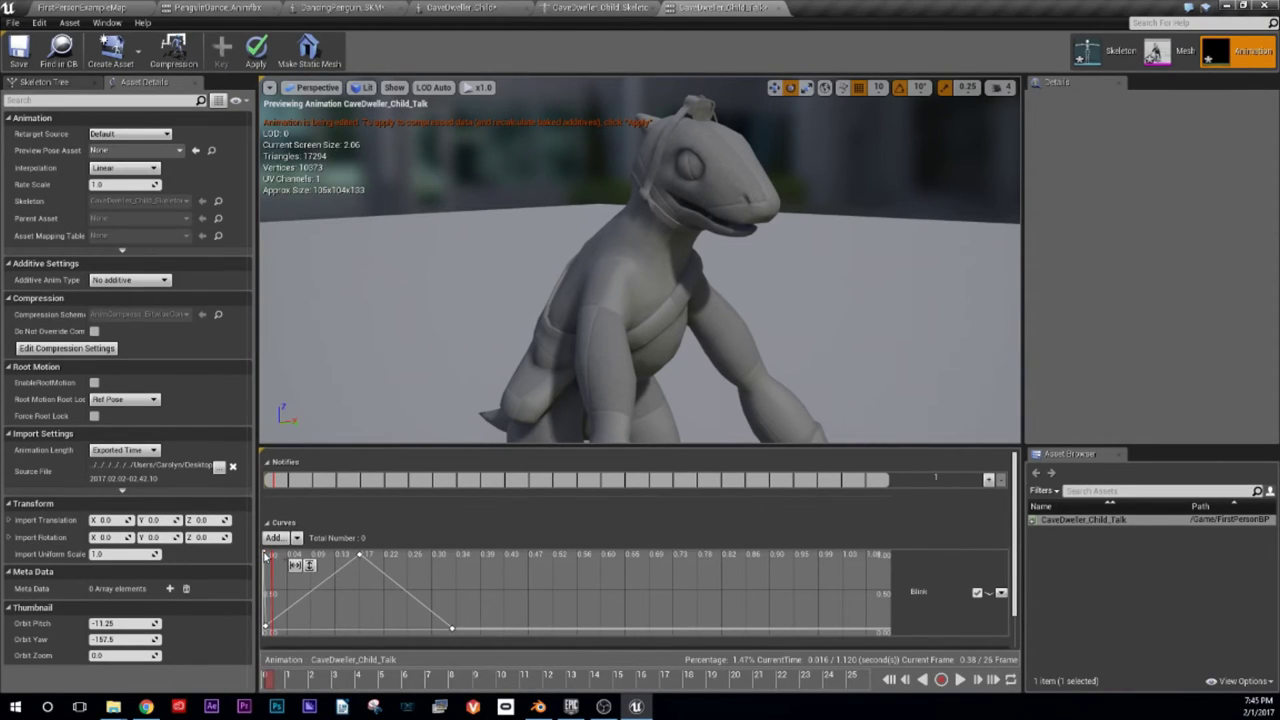
right_click(266, 556)
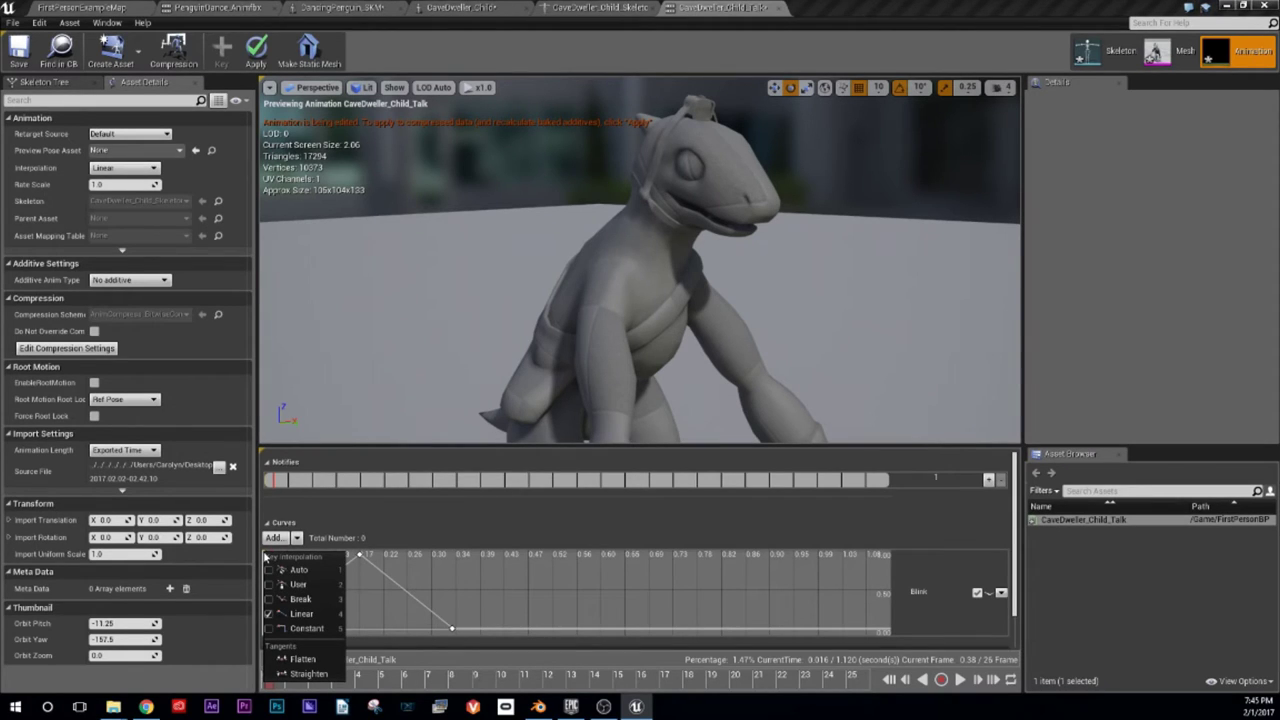
left_click(263, 555)
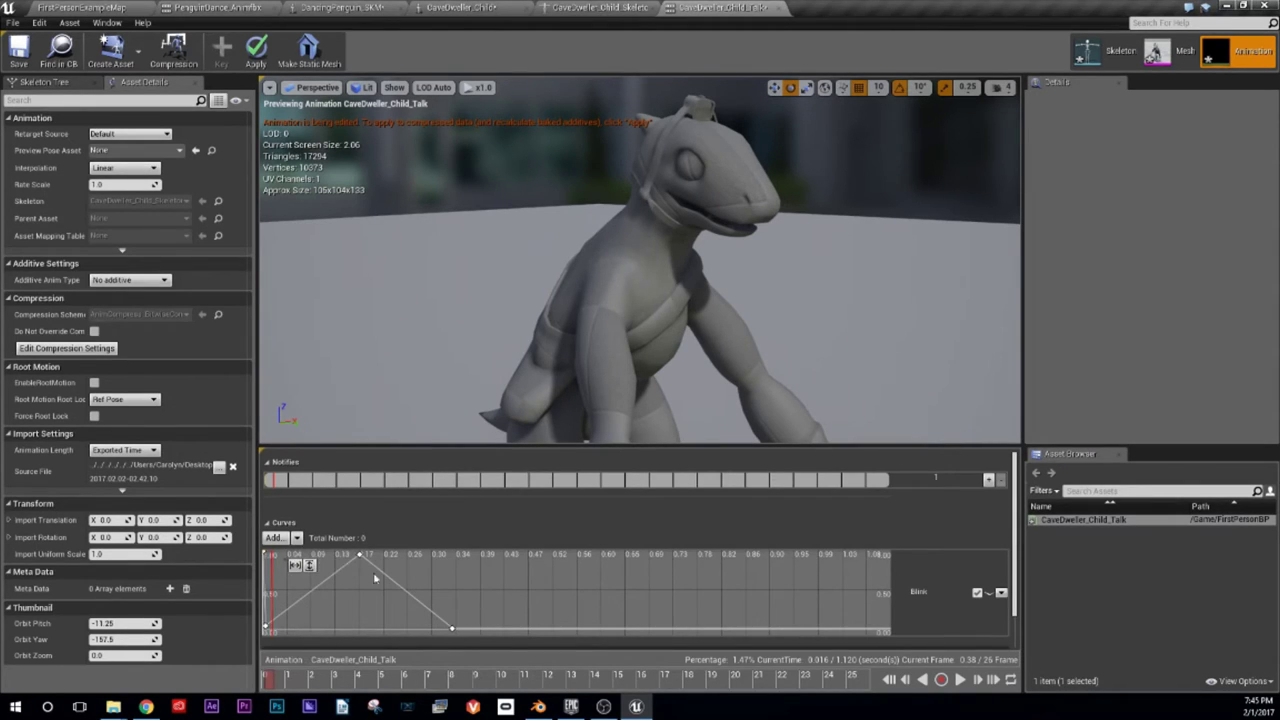
left_click(265, 568)
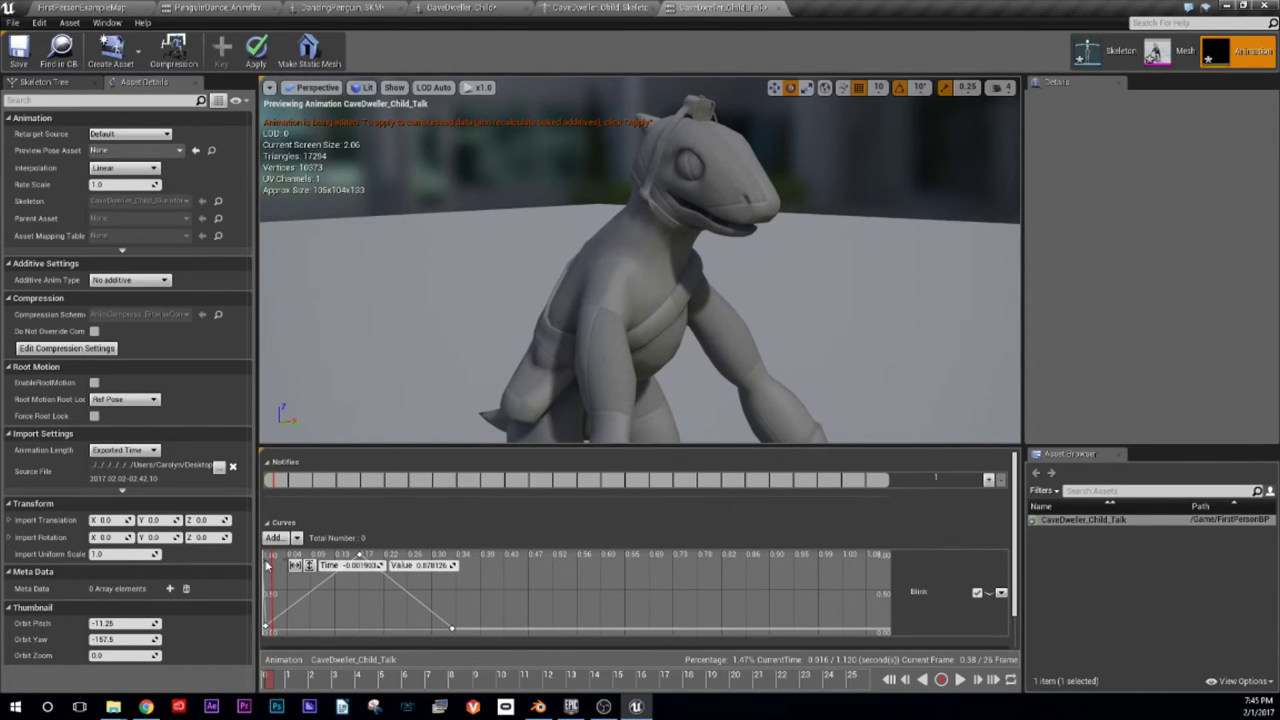
left_click(269, 627)
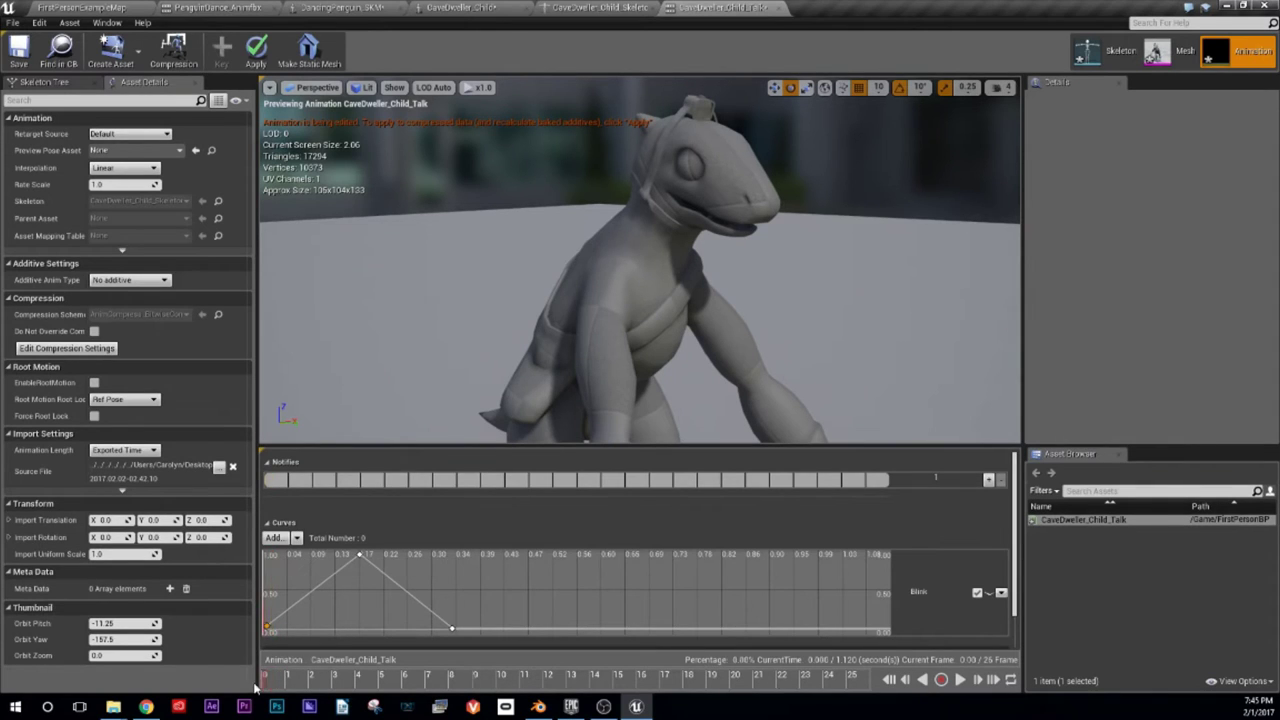
Step: Add a second blink with keys at about 0.50 s (0.01), 0.67 s (0.94) and 0.83 s (0), and preview it in playback
left_click_drag(264, 686, 267, 612)
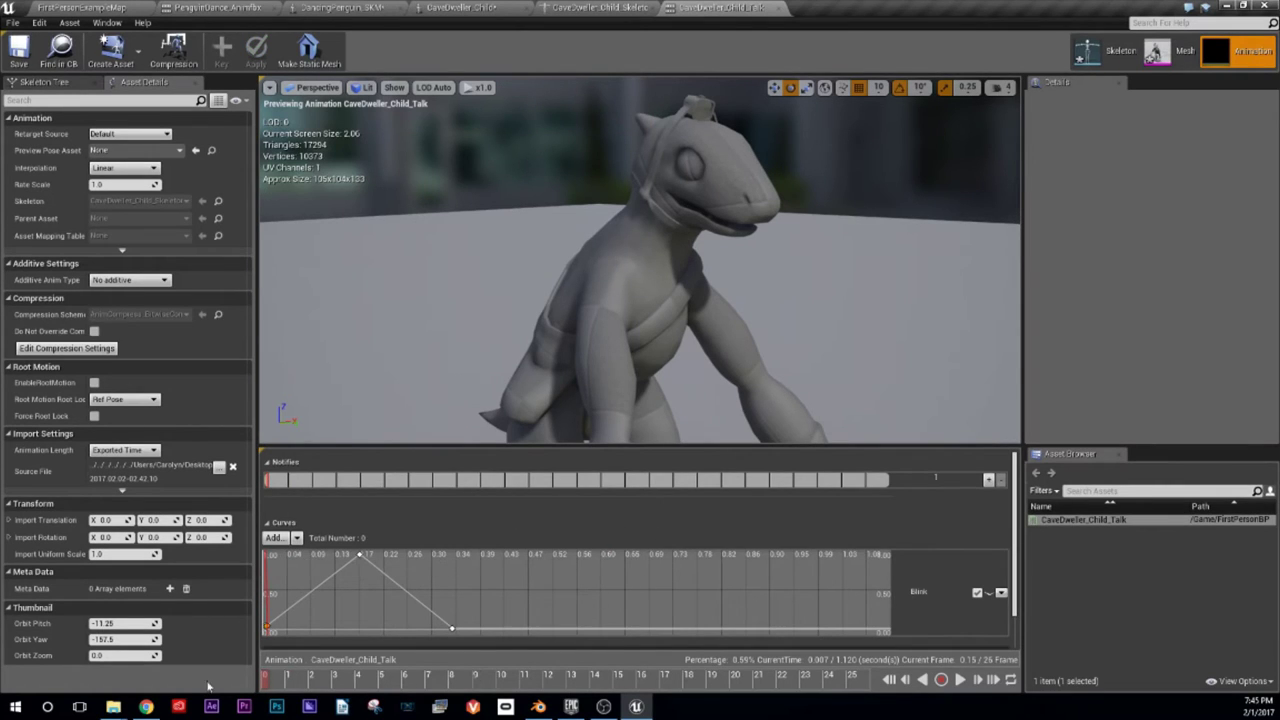
left_click_drag(256, 683, 195, 610)
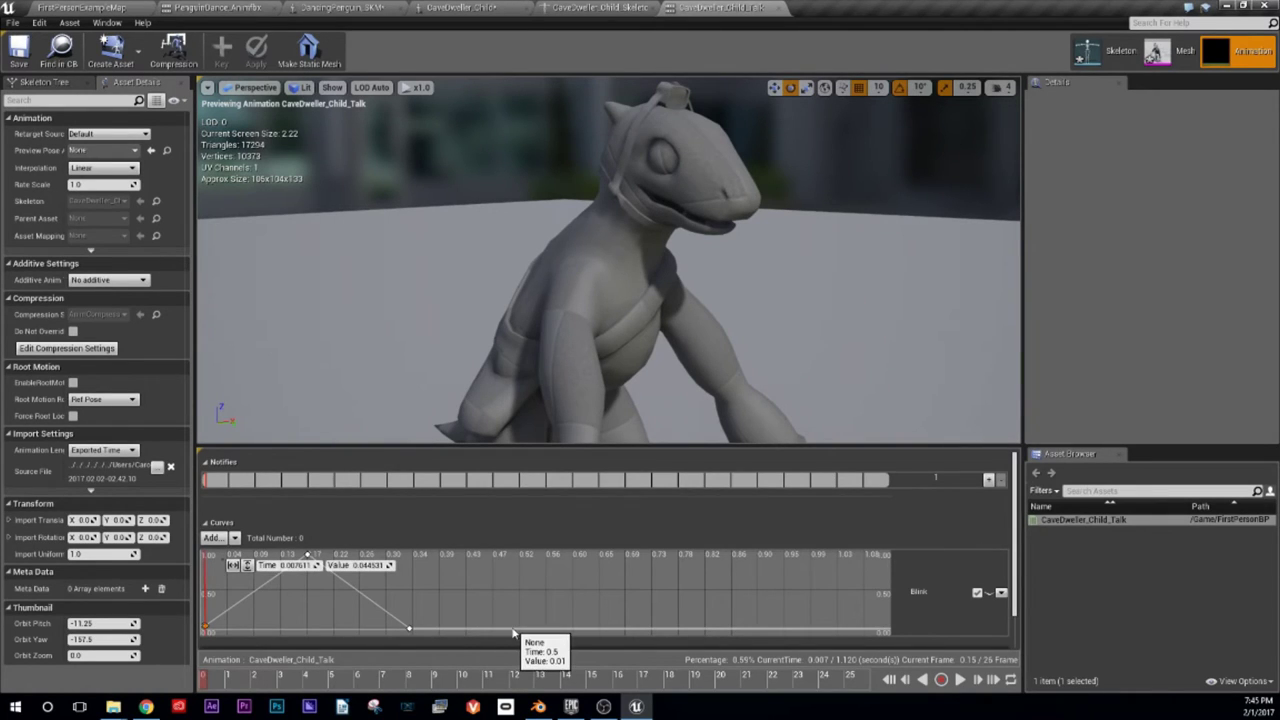
left_click(513, 630, "shift")
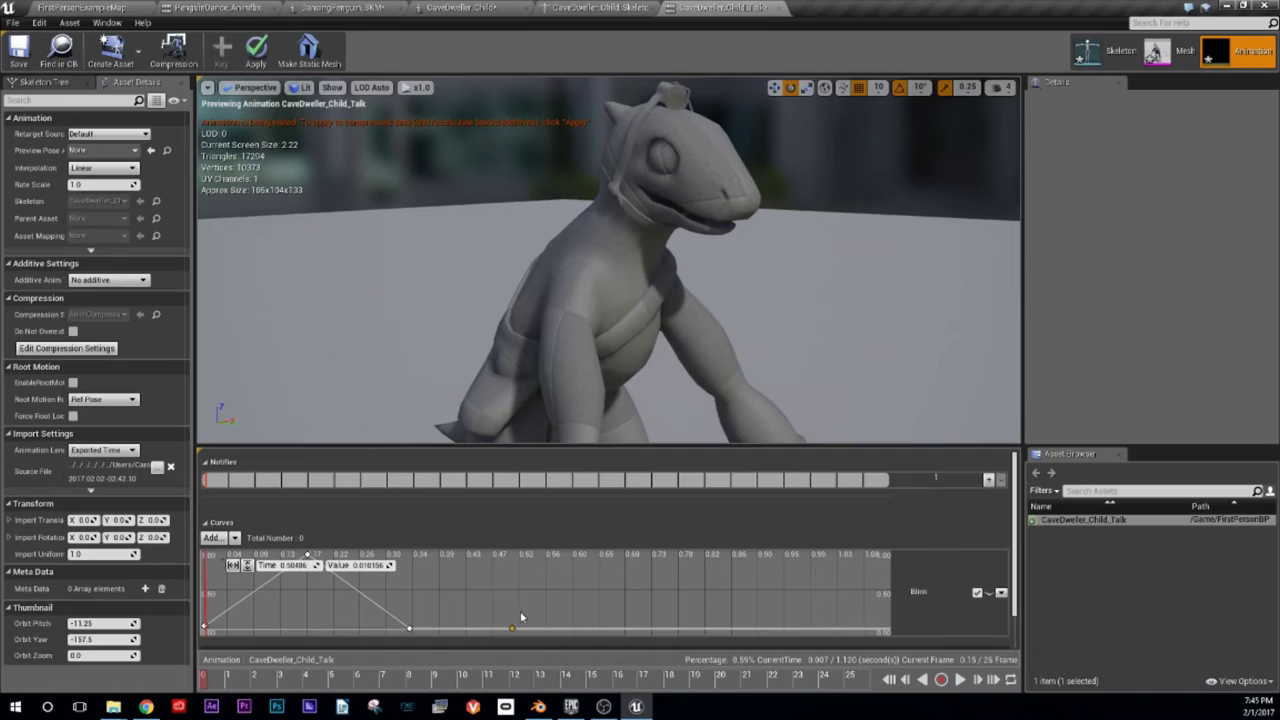
left_click(613, 555, "shift")
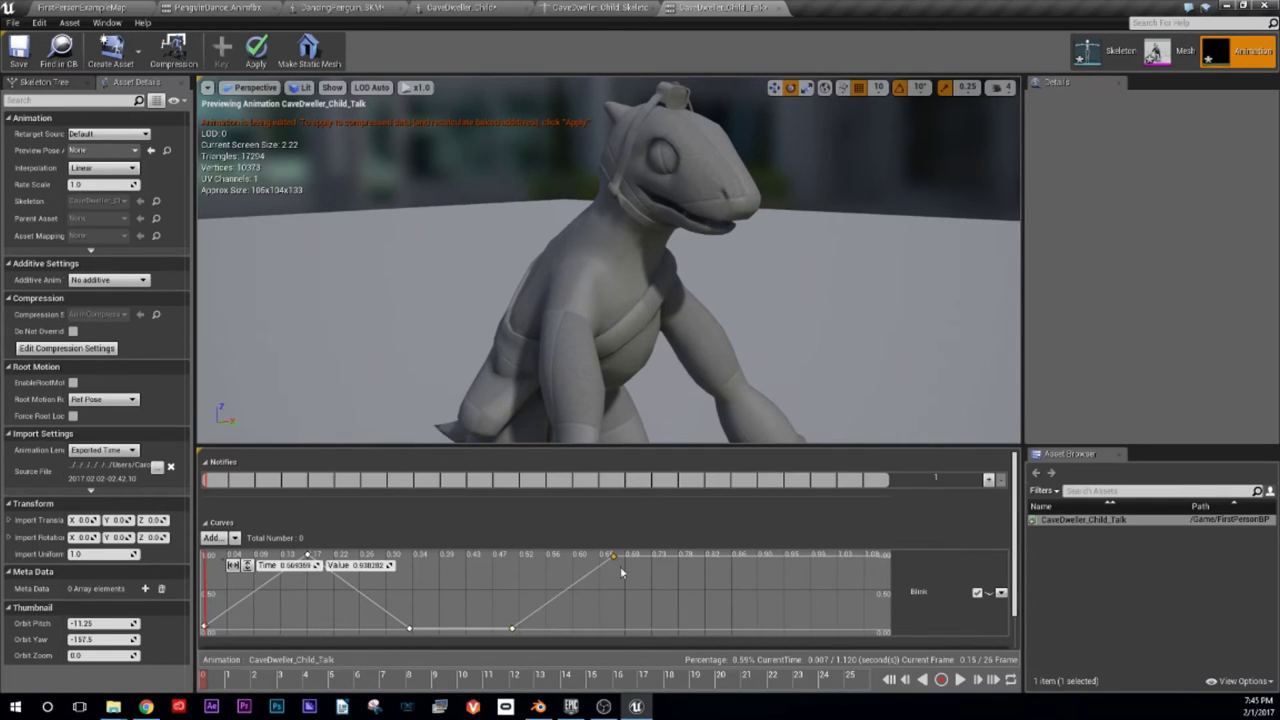
left_click(710, 630, "shift")
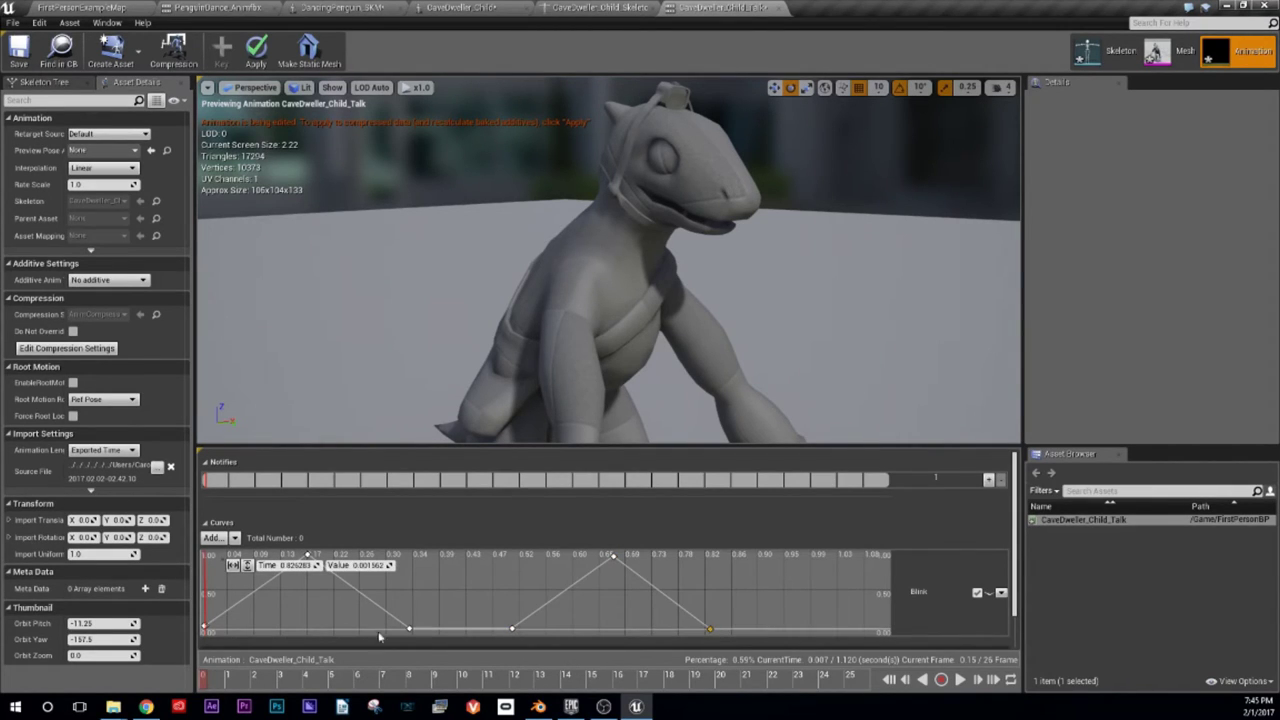
left_click(960, 679)
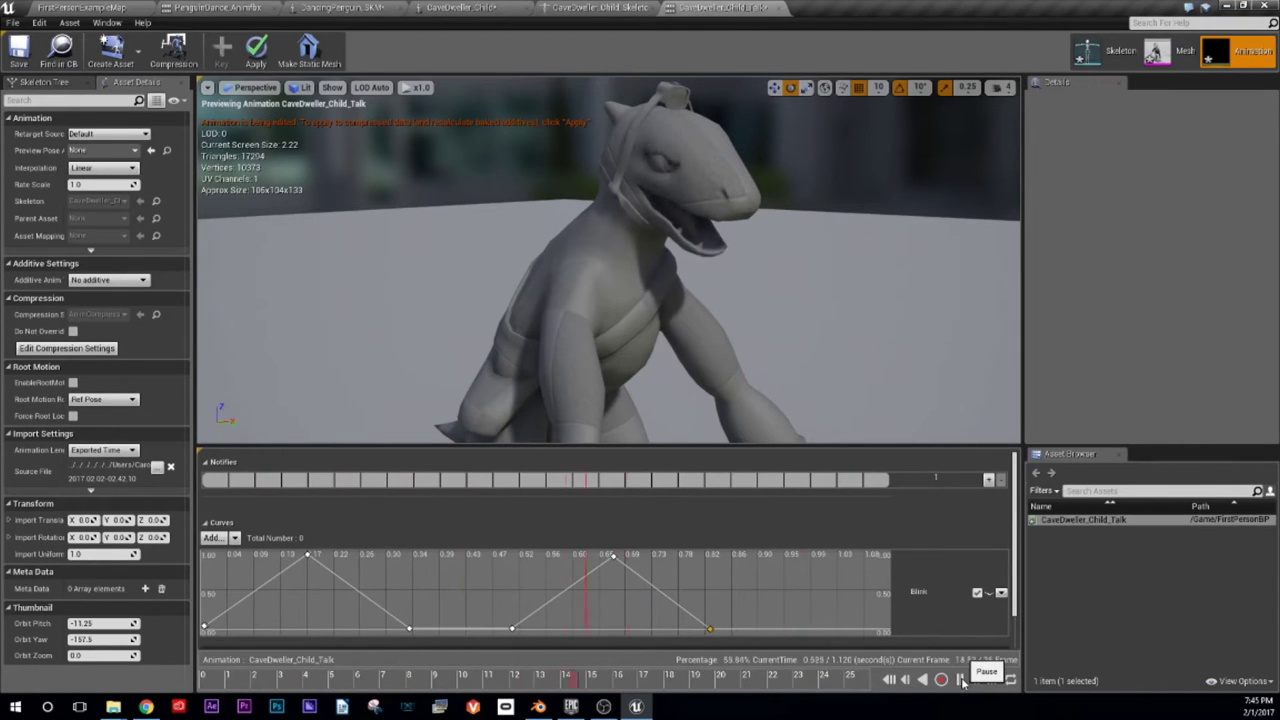
left_click(962, 681)
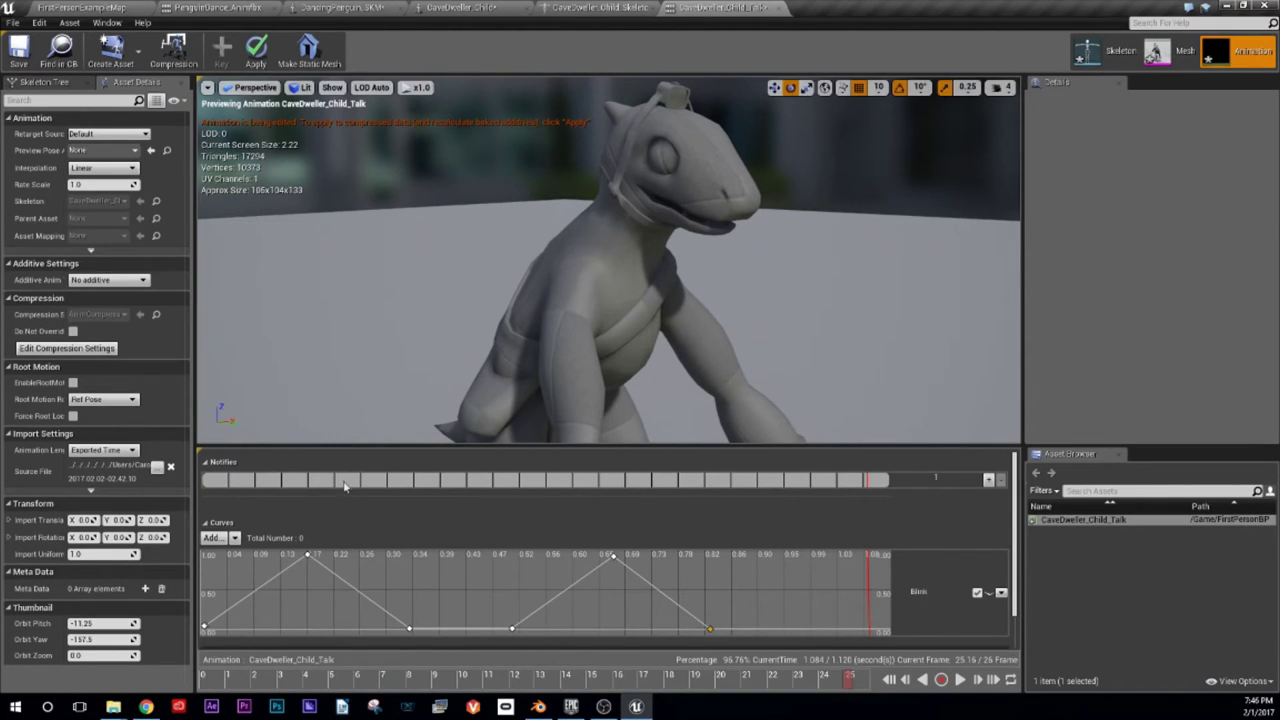
Step: Switch to Blender and examine the cave dweller rig and its facial expression control panel
left_click(537, 708)
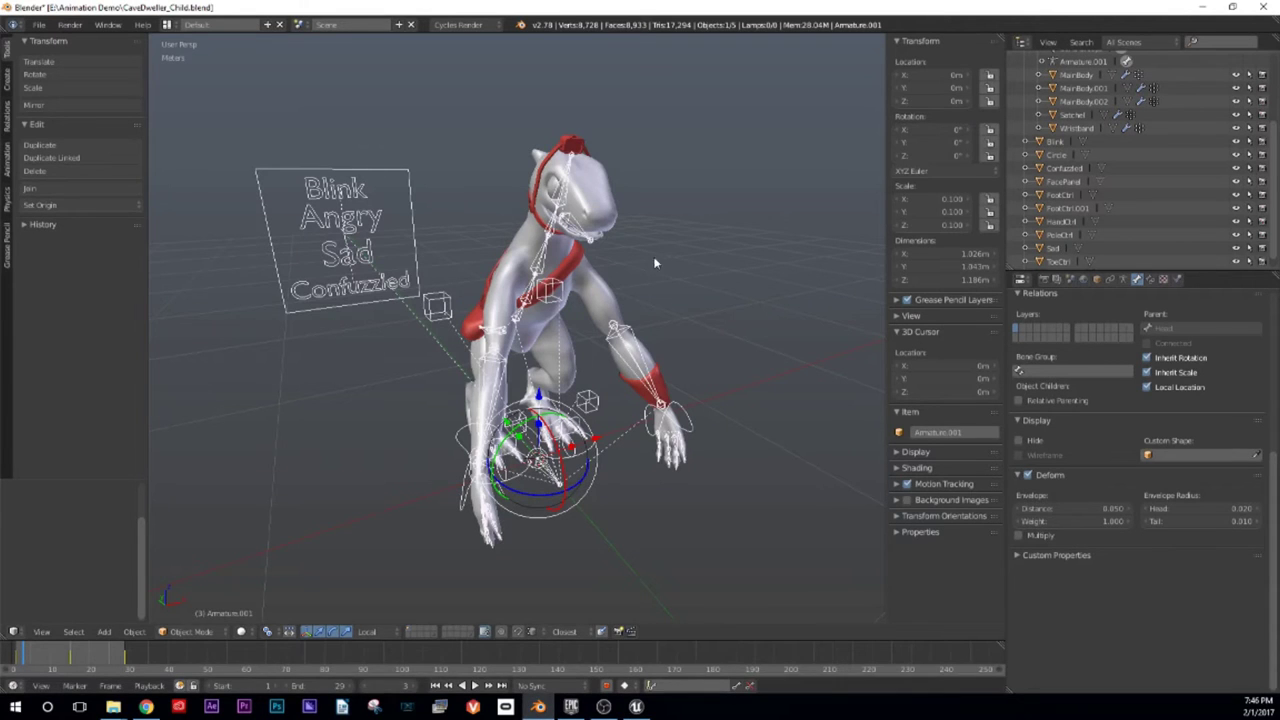
middle_click_drag(652, 272, 420, 195)
scroll(374, 180, "up", 3)
scroll(376, 186, "down", 5)
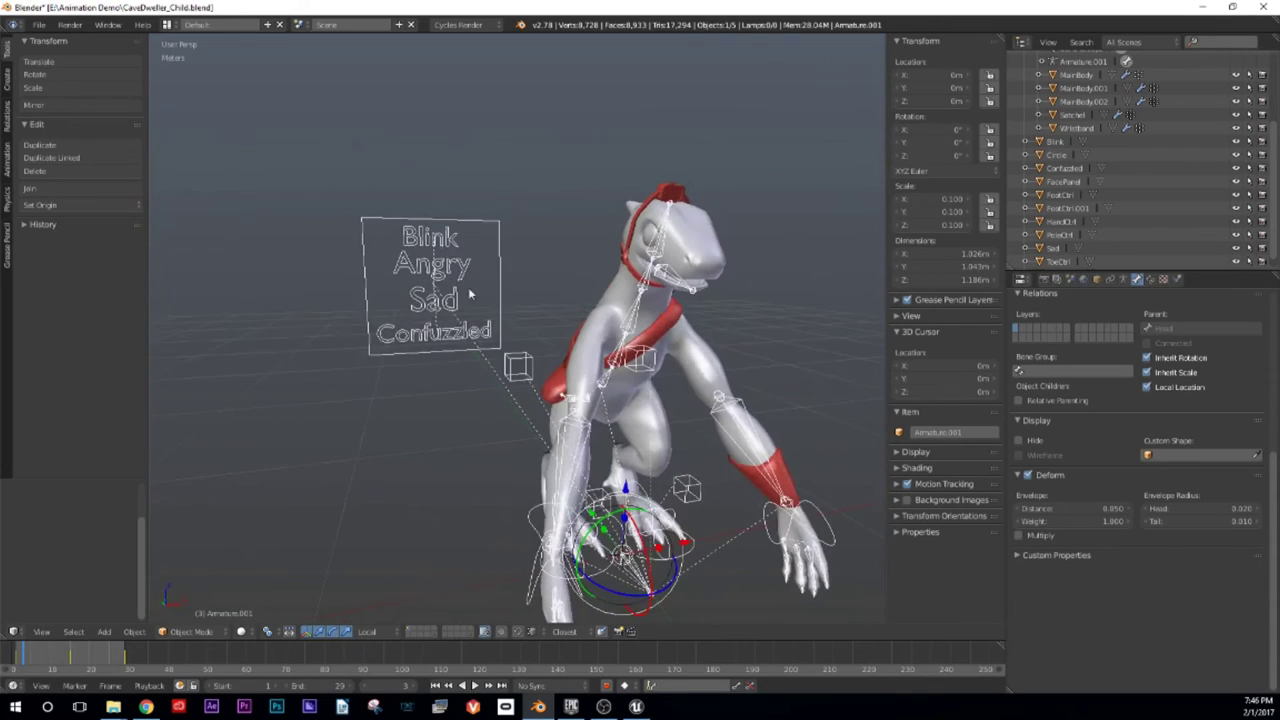
scroll(471, 230, "up", 3)
key("a")
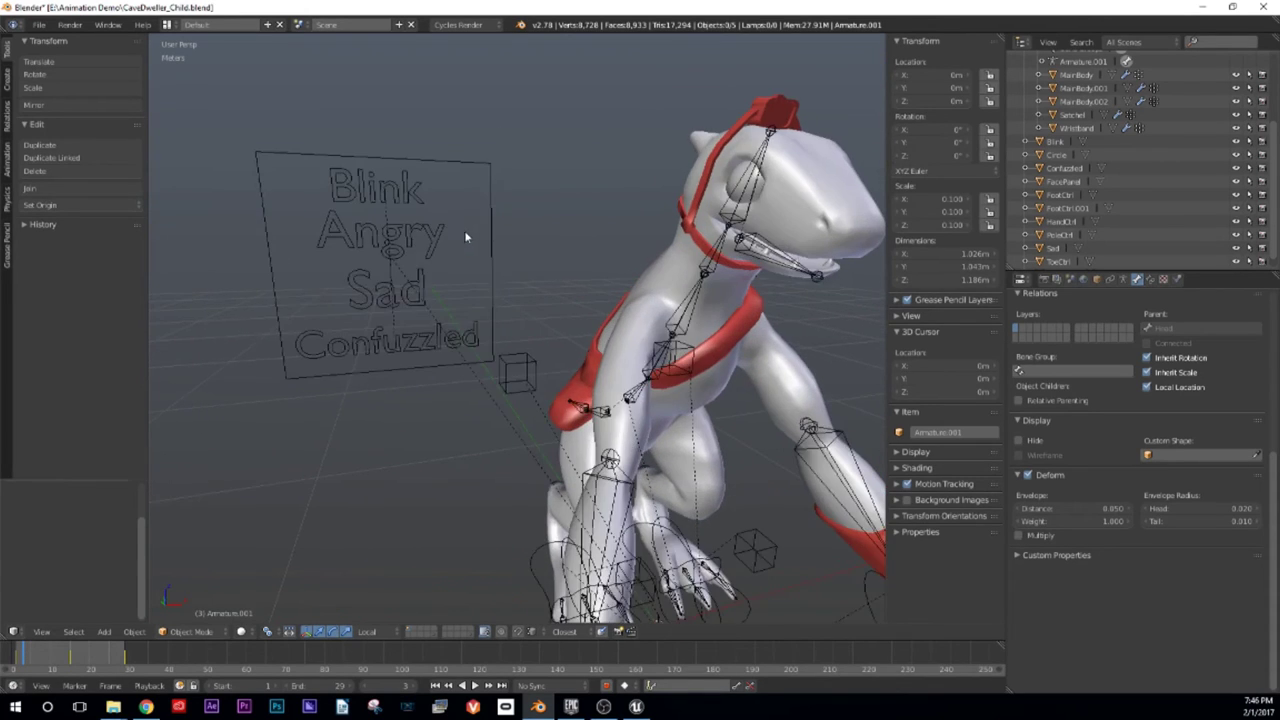
mouse_move(464, 230)
middle_mouse_down()
mouse_move(519, 204)
mouse_move(459, 200)
mouse_move(460, 240)
mouse_move(477, 252)
middle_mouse_up()
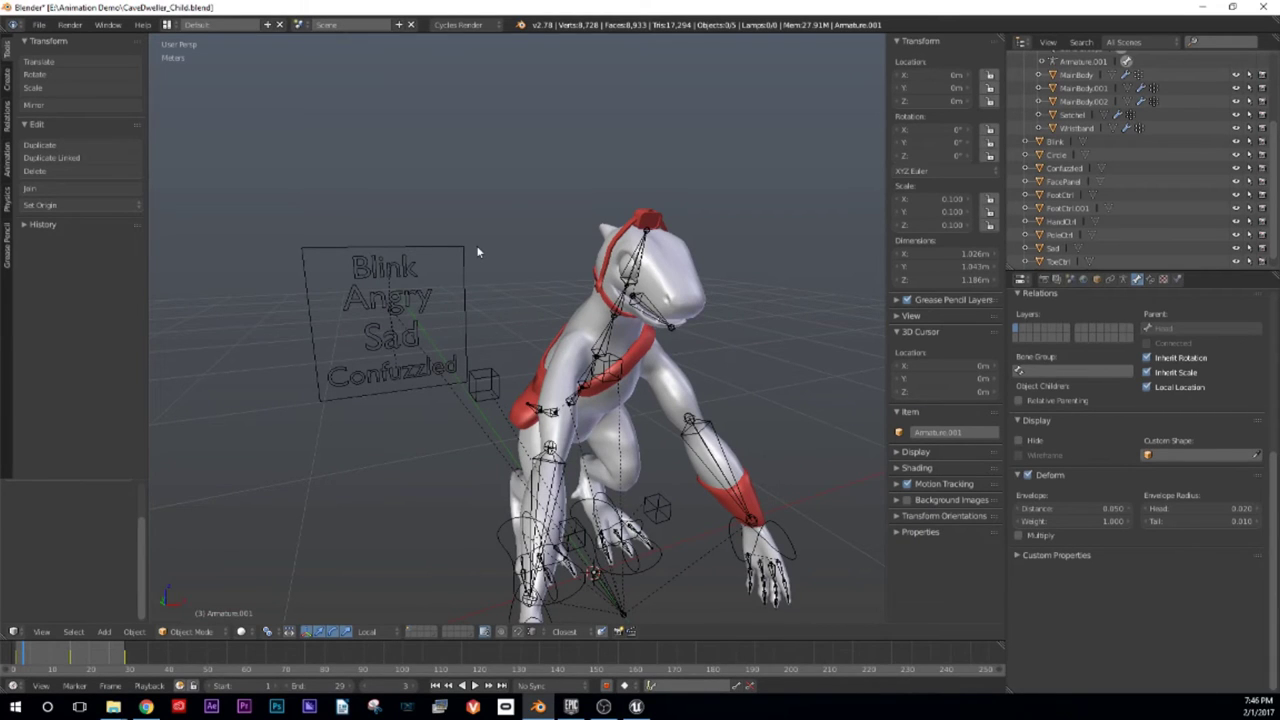
middle_click_drag(503, 303, 486, 286)
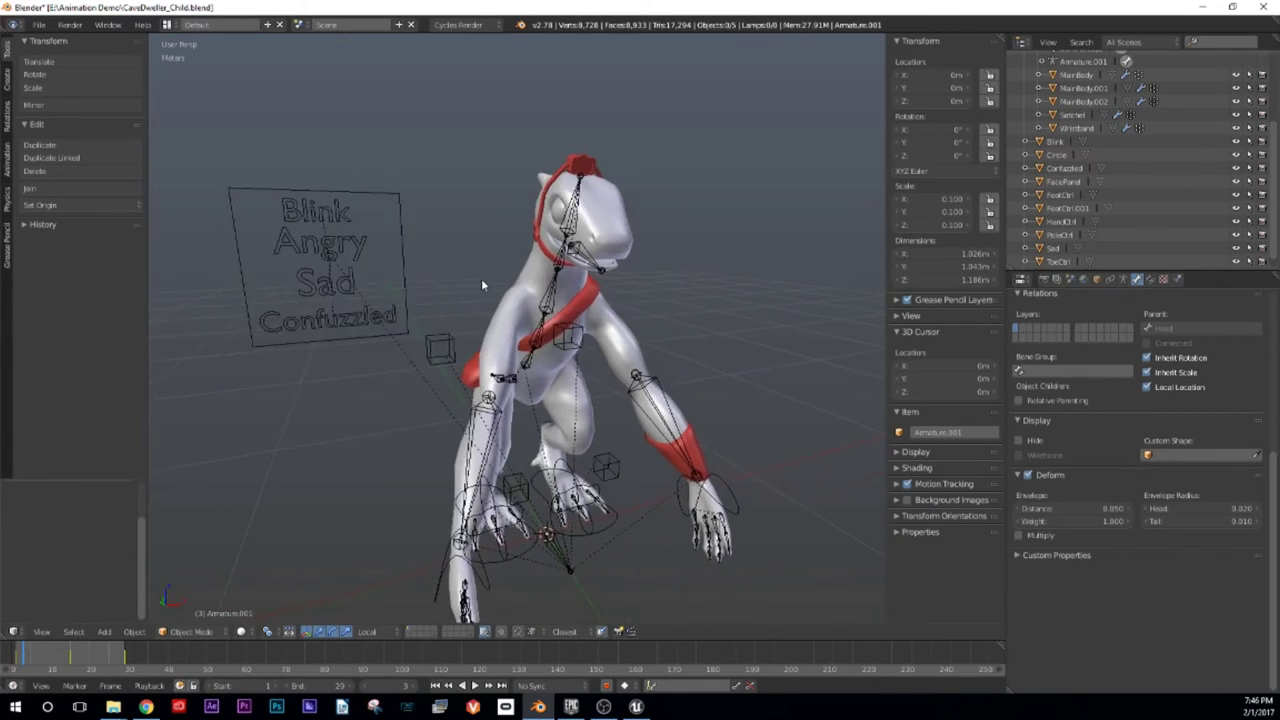
scroll(471, 275, "down", 2)
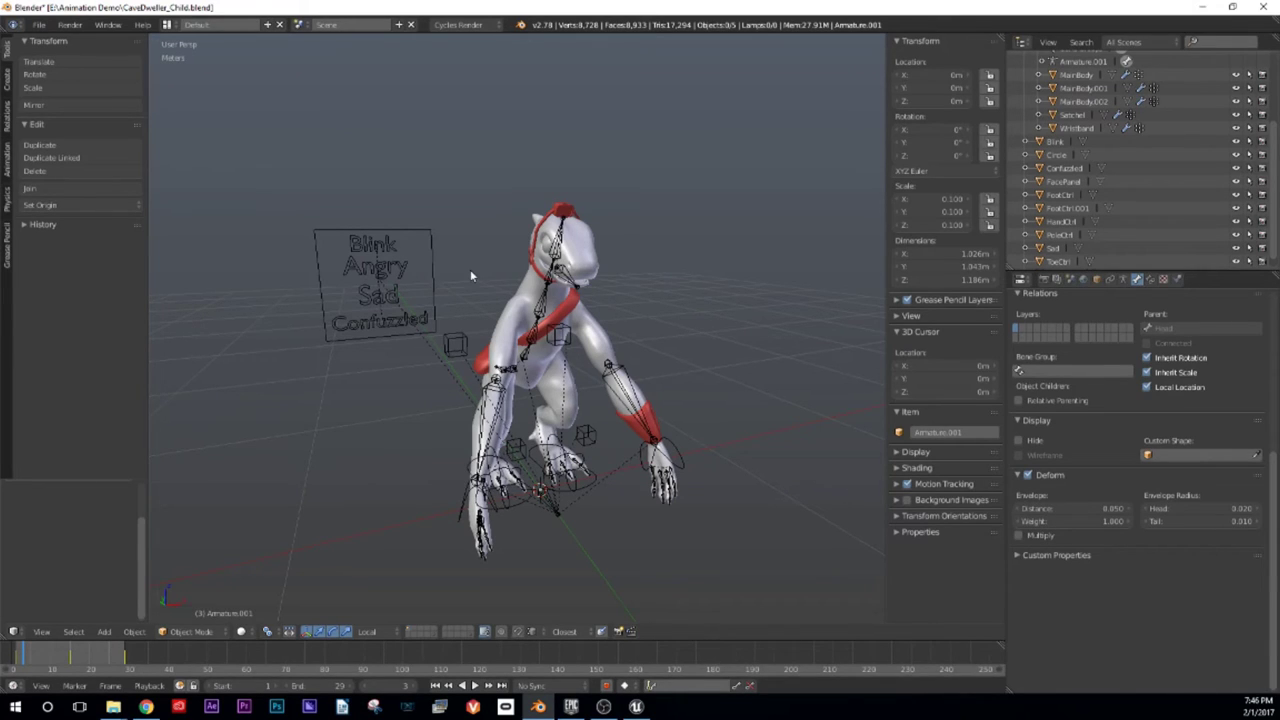
Step: Select the cave dweller's armature and switch it to Pose Mode
middle_click_drag(543, 284, 571, 274)
right_click(381, 243)
middle_click_drag(510, 316, 470, 355)
scroll(529, 343, "up", 3)
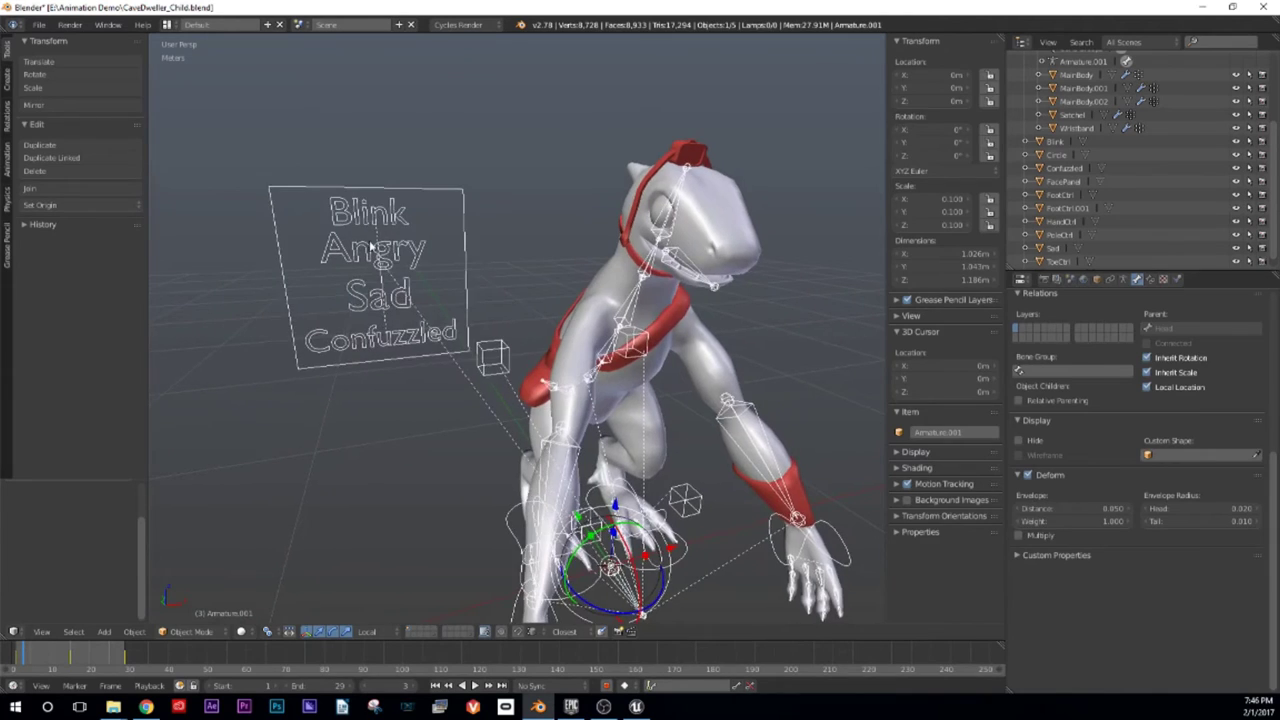
key("ctrl+Tab")
key("ctrl+Tab")
scroll(413, 392, "down", 2)
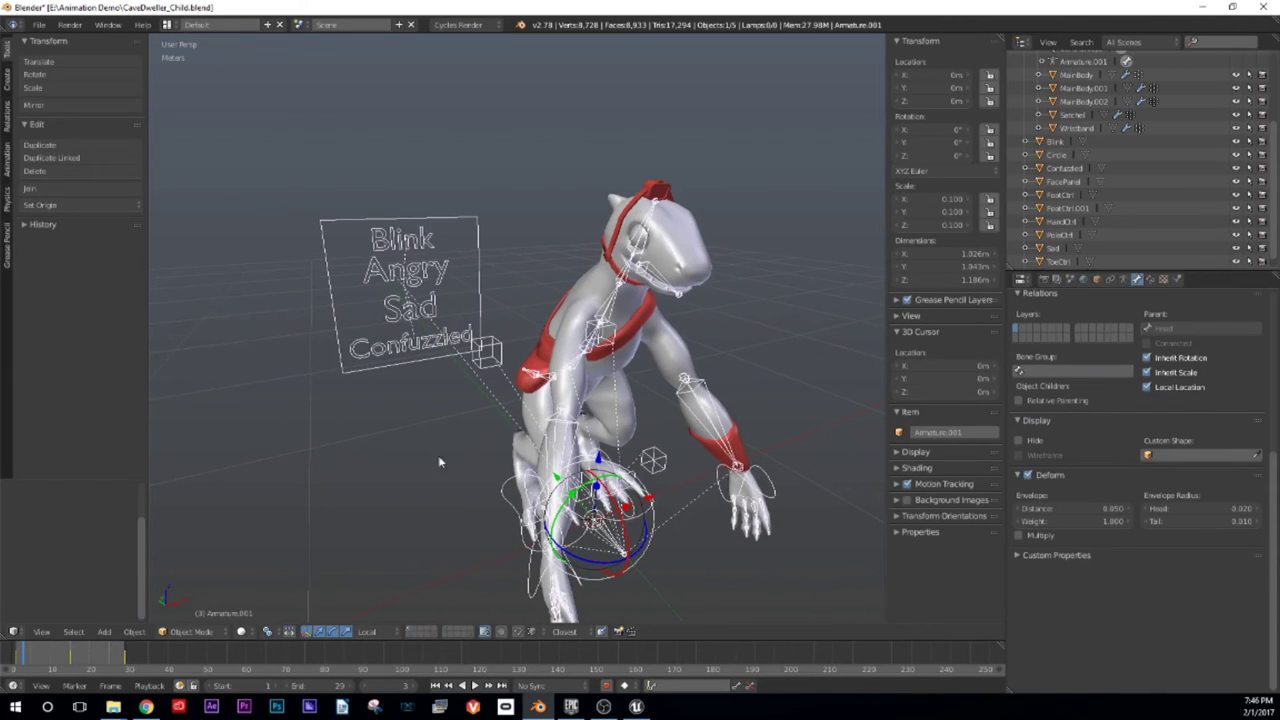
left_click(188, 631)
left_click(190, 587)
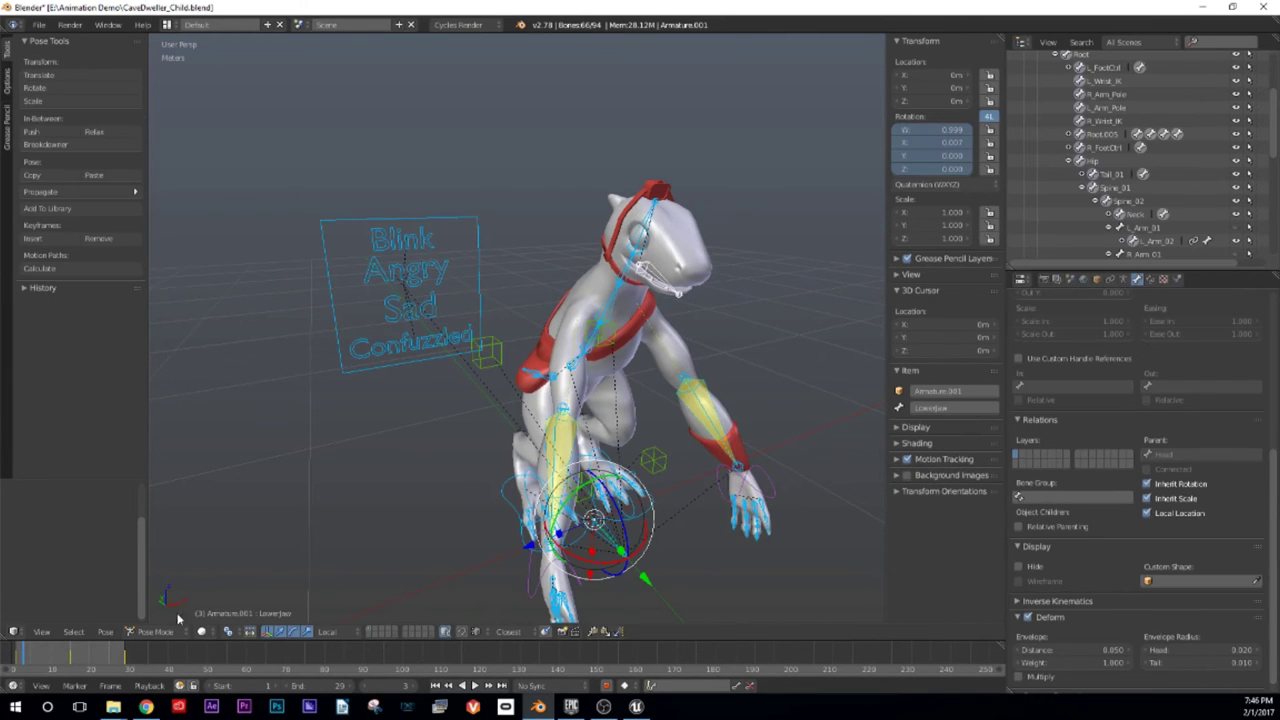
Step: Play the talk animation briefly in the viewport and stop it
middle_click_drag(320, 490, 369, 425)
key("alt+a")
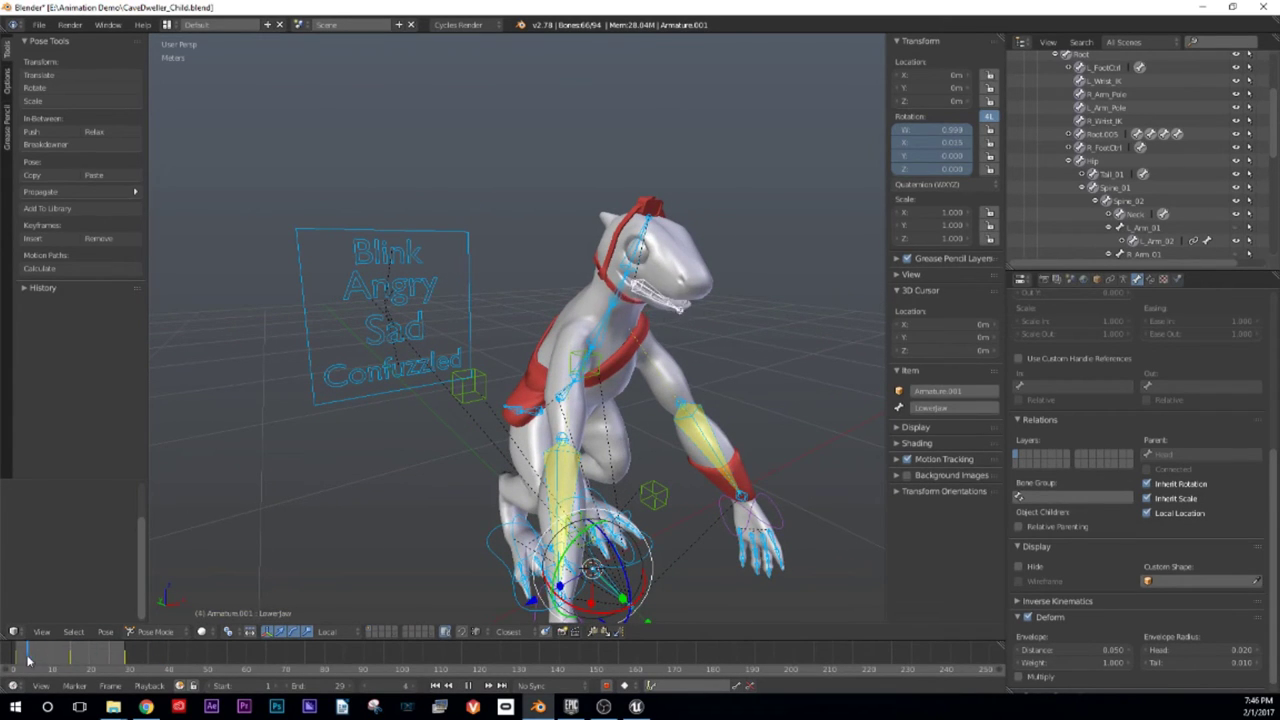
key("alt+a")
Step: Slide the Angry control bone sideways along its local X axis on the face panel
scroll(420, 309, "up", 5)
scroll(479, 314, "down", 5)
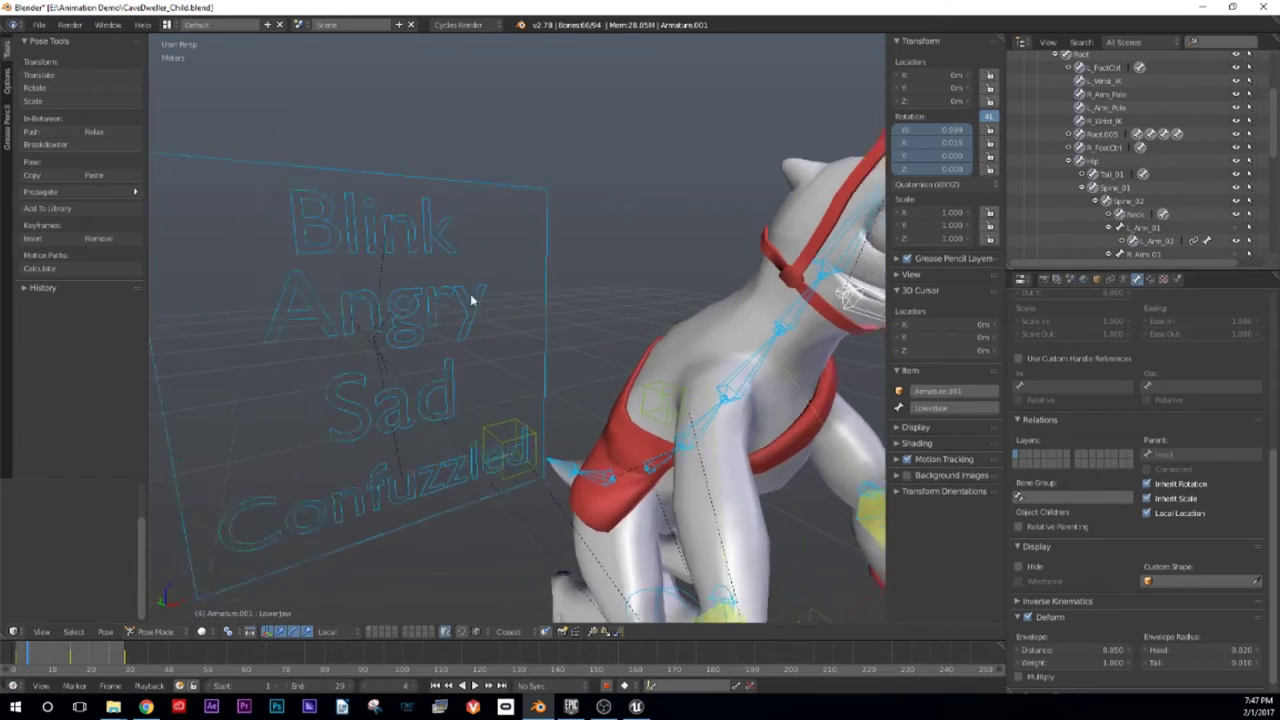
right_click(435, 259)
scroll(433, 310, "down", 3)
middle_click_drag(432, 309, 448, 266)
right_click(490, 257)
key("g")
key("x")
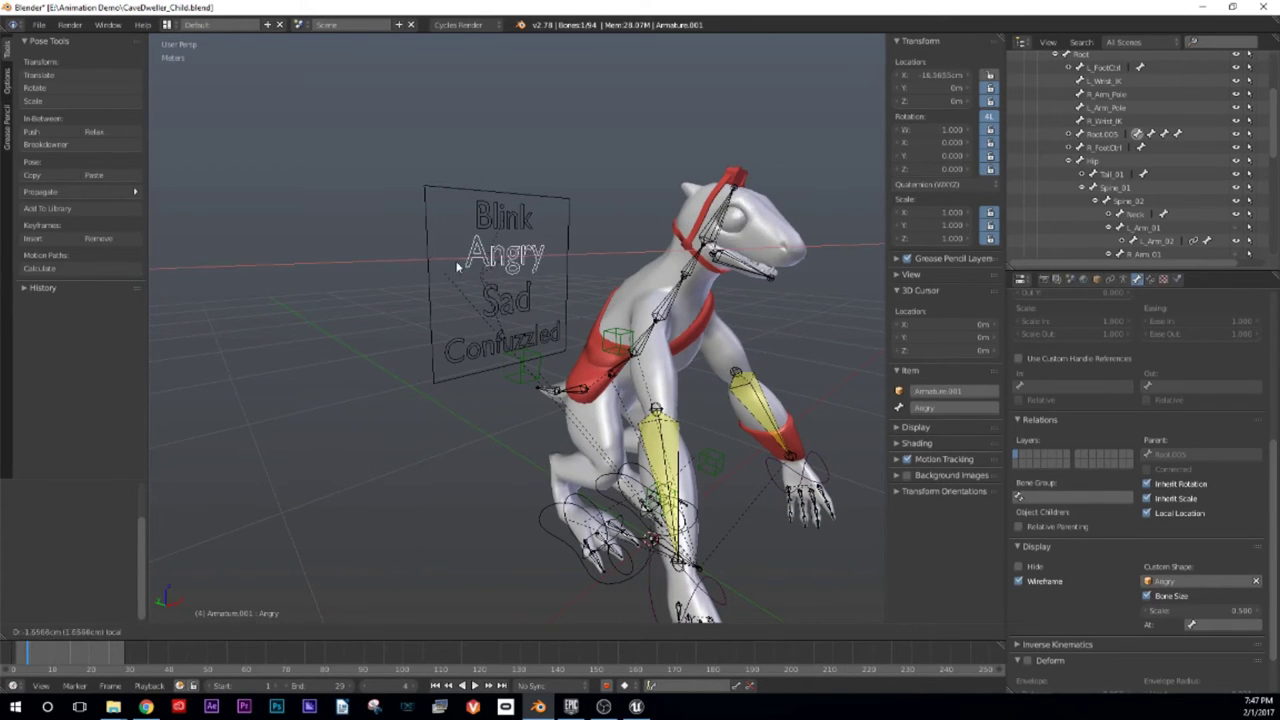
left_click(412, 276)
Step: Move the Blink control along its local X axis and bring the Angry control back to its starting place
right_click(492, 230)
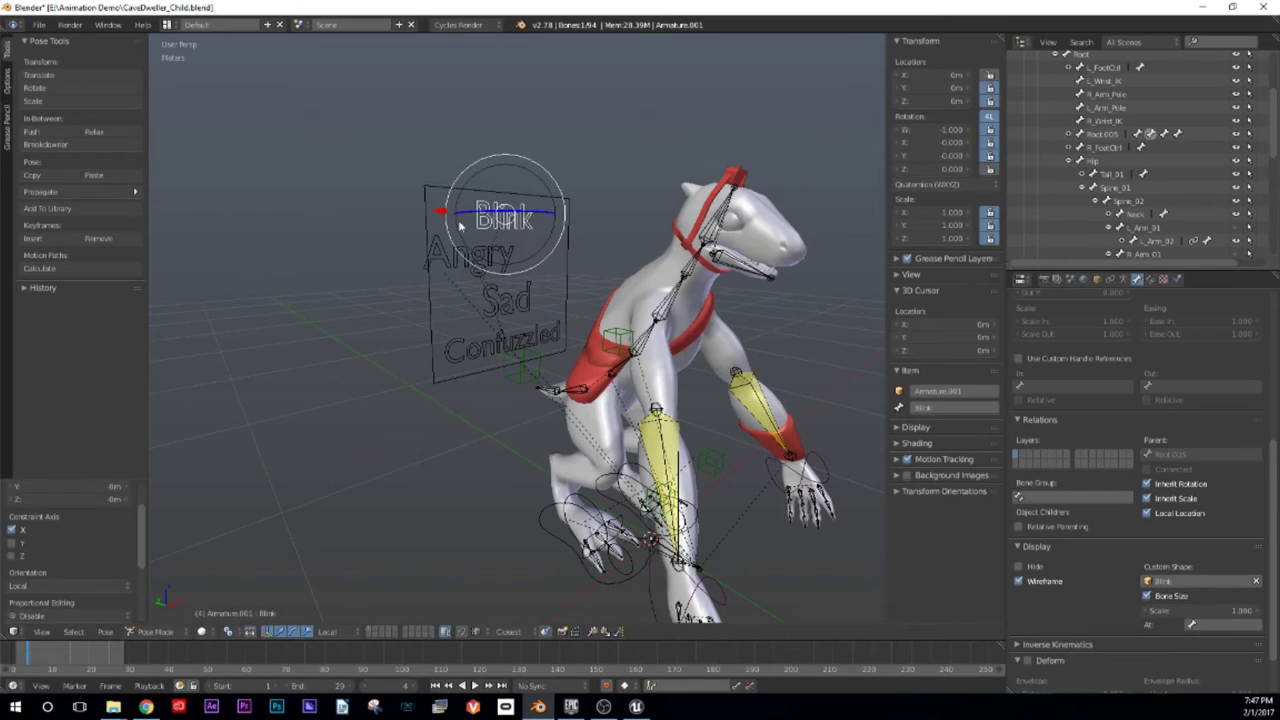
key("g")
key("x")
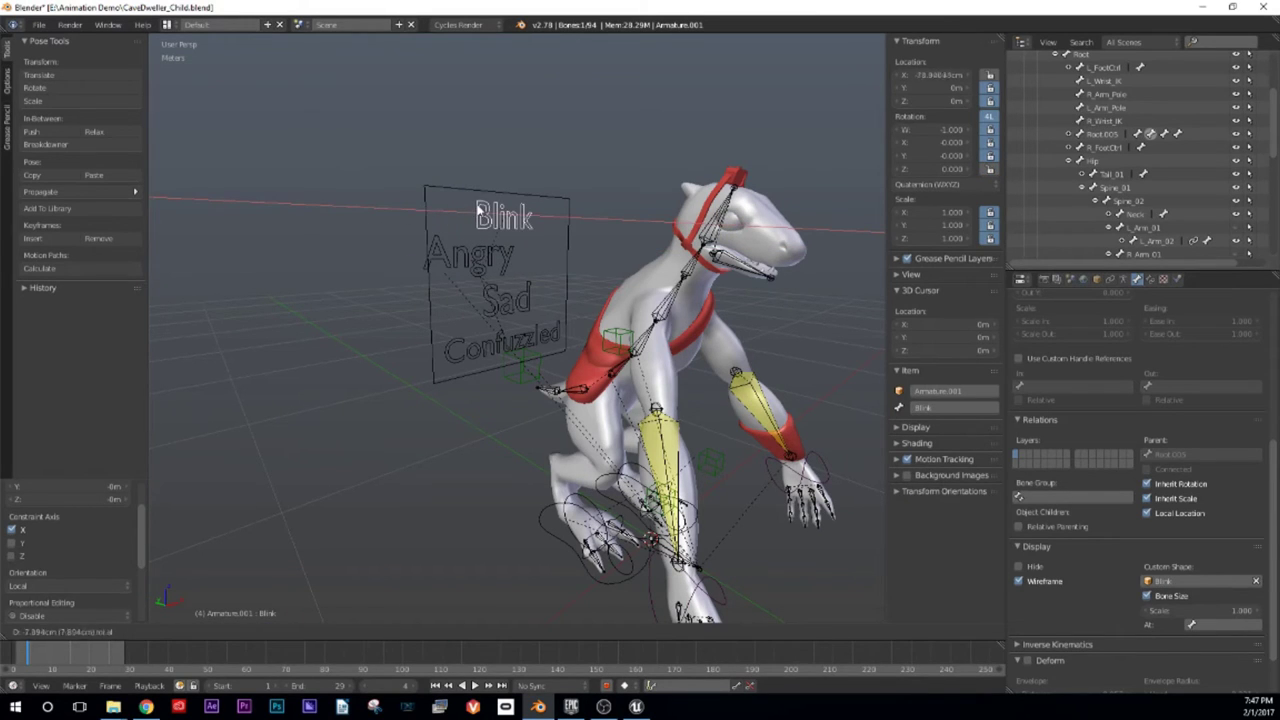
left_click(478, 220)
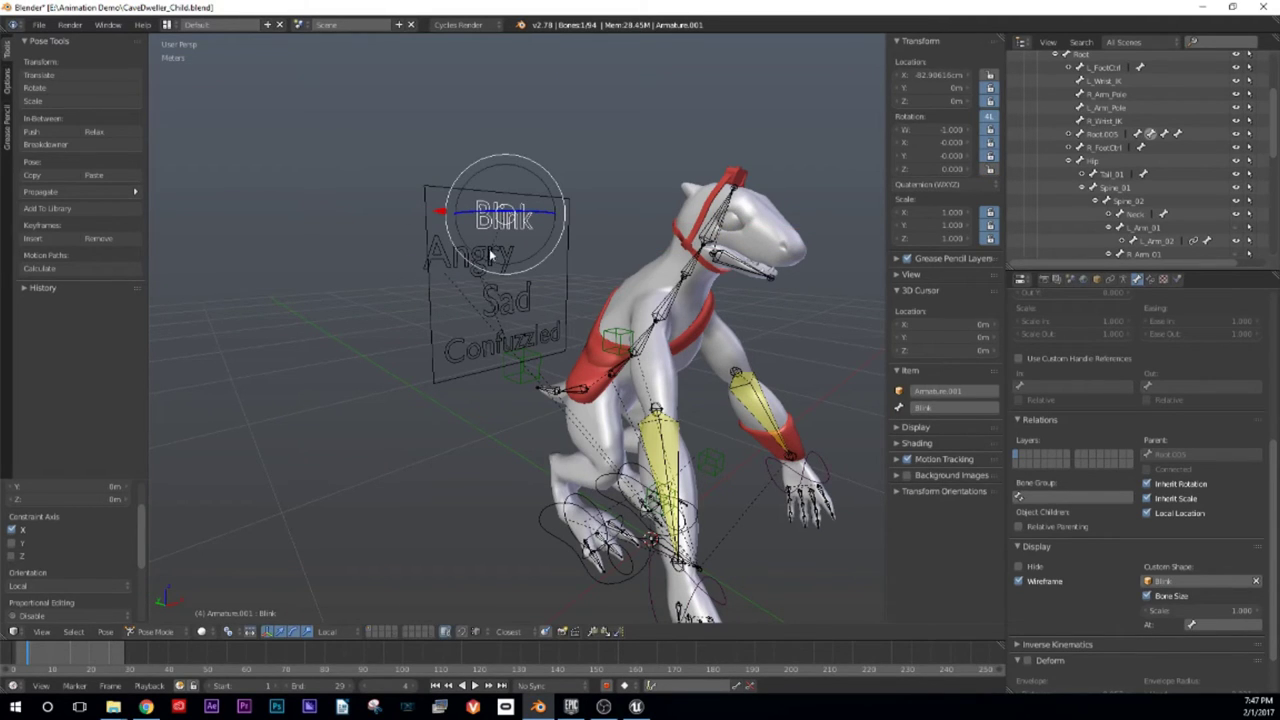
right_click(490, 256)
right_click(405, 262)
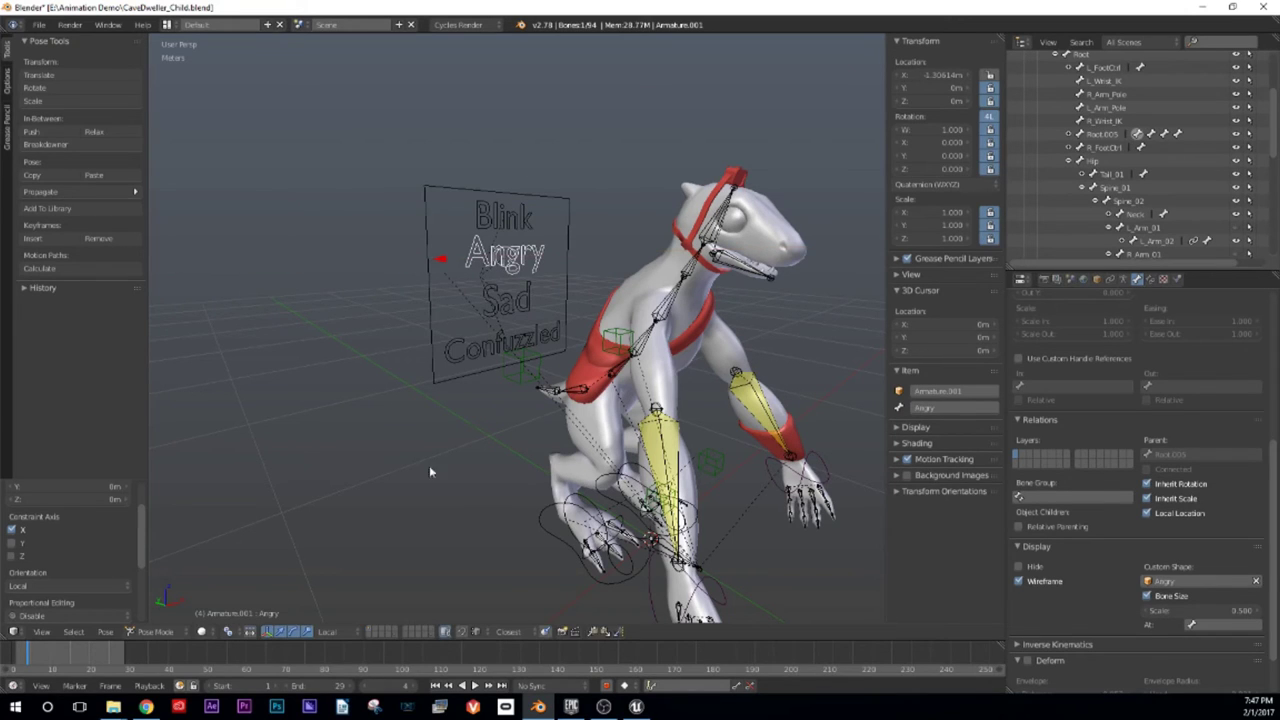
Step: Return the timeline to frame 0 and try sliding the Confuzzled control along its local X axis on the face panel
mouse_move(36, 652)
left_mouse_down()
mouse_move(110, 652)
mouse_move(12, 652)
left_mouse_up()
scroll(733, 378, "up", 2)
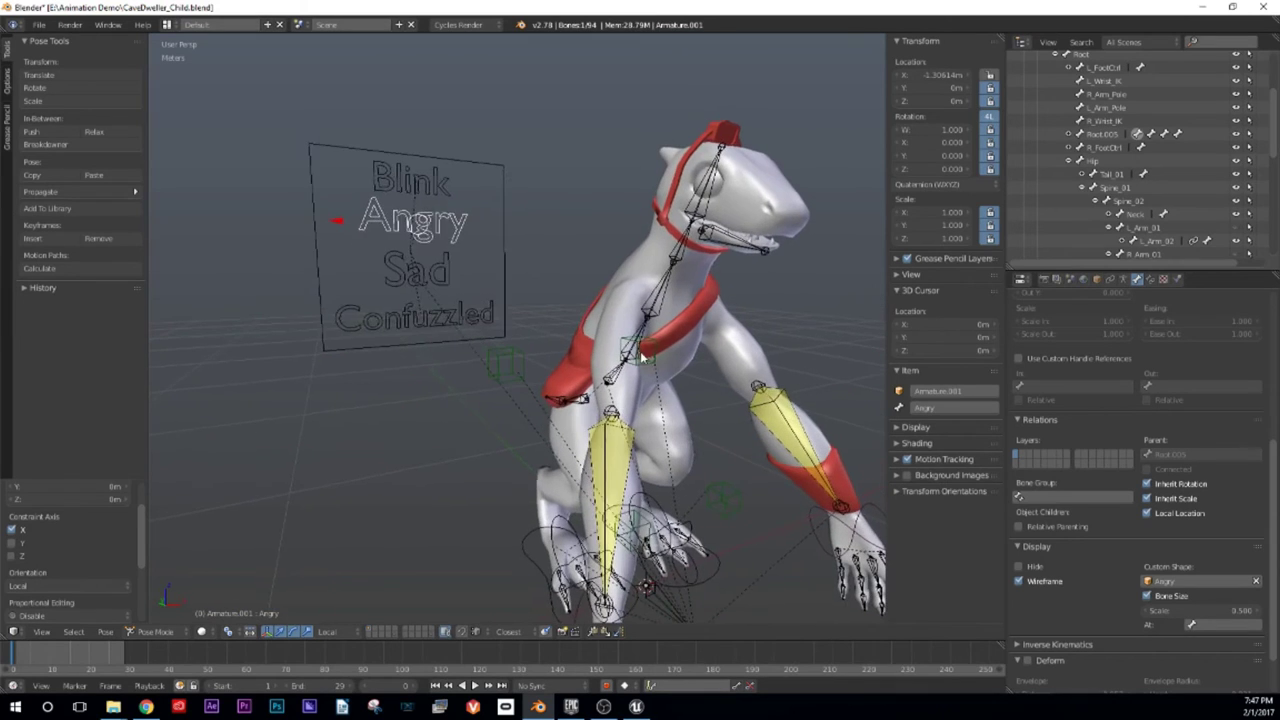
right_click(457, 330)
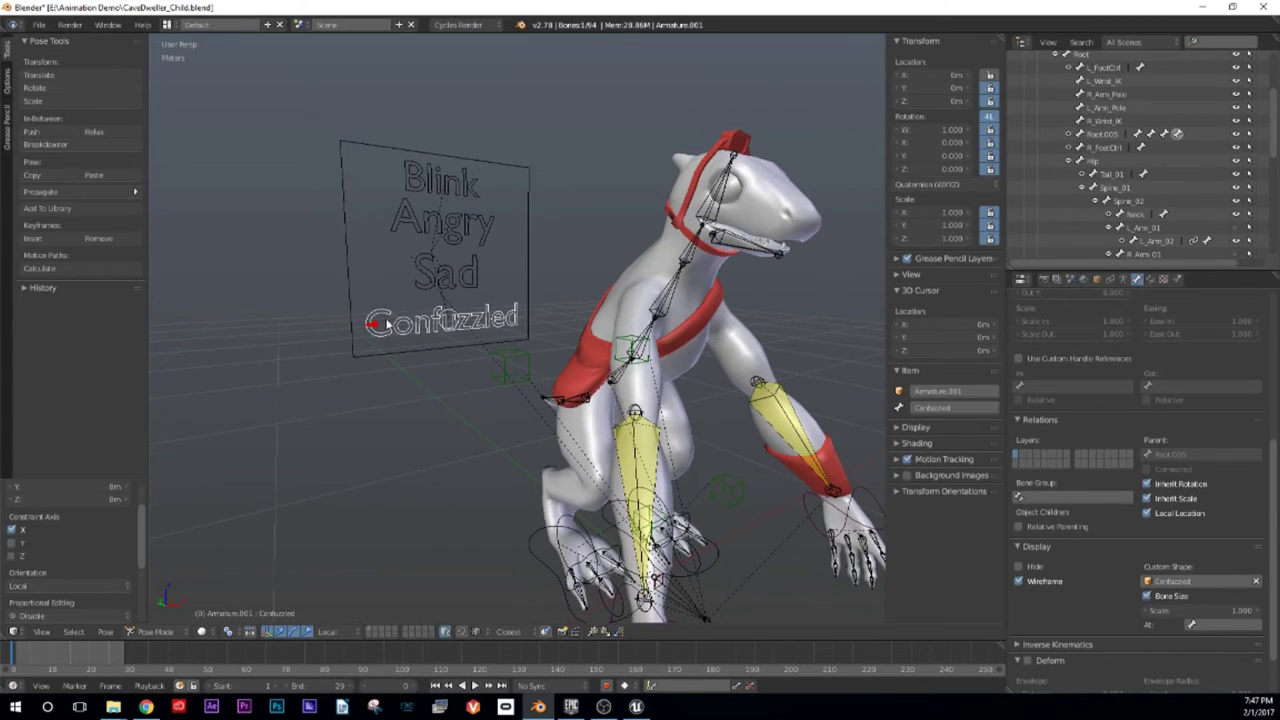
key("g")
key("x")
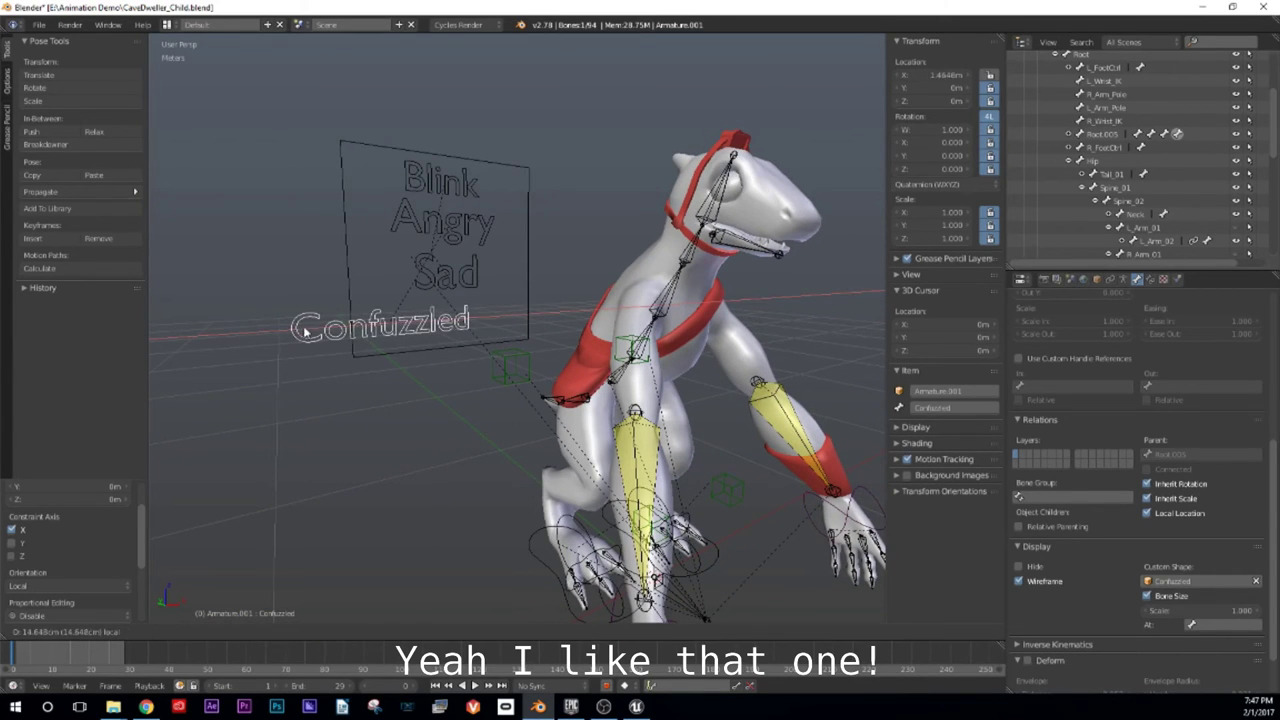
key("Escape")
Step: Select the Sad control on the face panel and try to save over the existing CaveDweller_Child.blend file
right_click(466, 283)
middle_click_drag(464, 283, 528, 314)
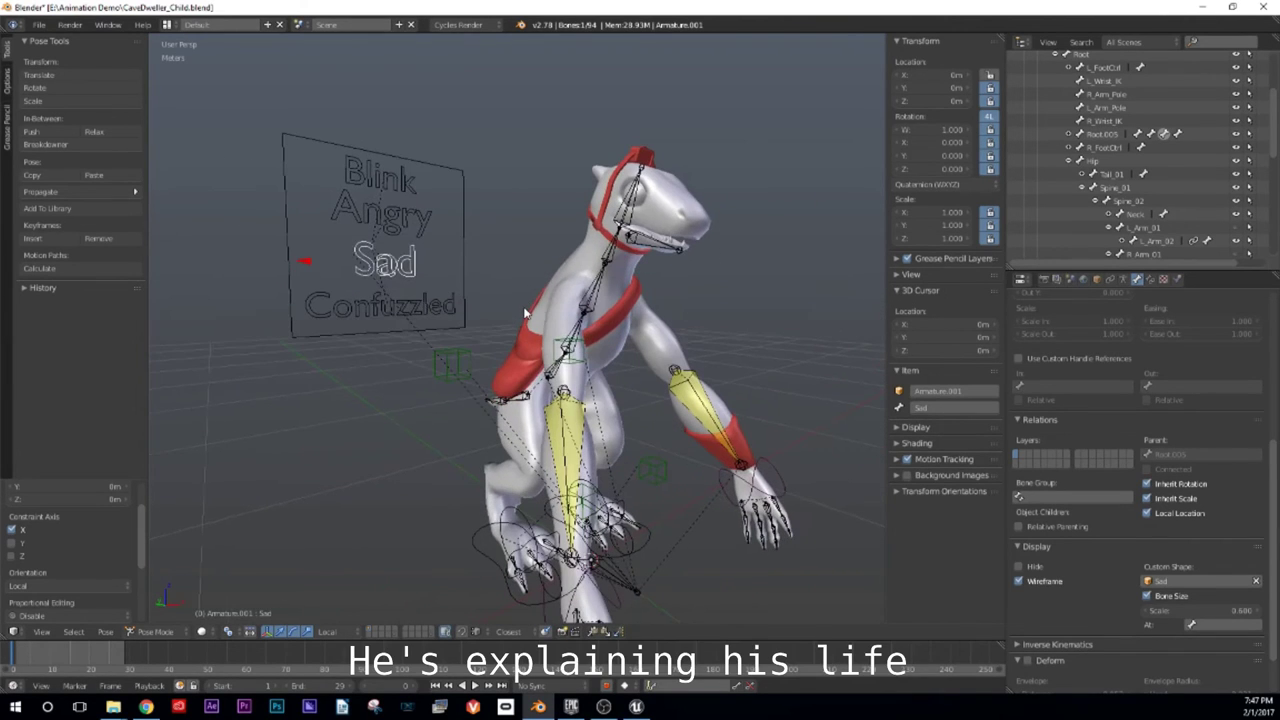
key("ctrl+s")
left_click(528, 312)
middle_click_drag(660, 264, 629, 300)
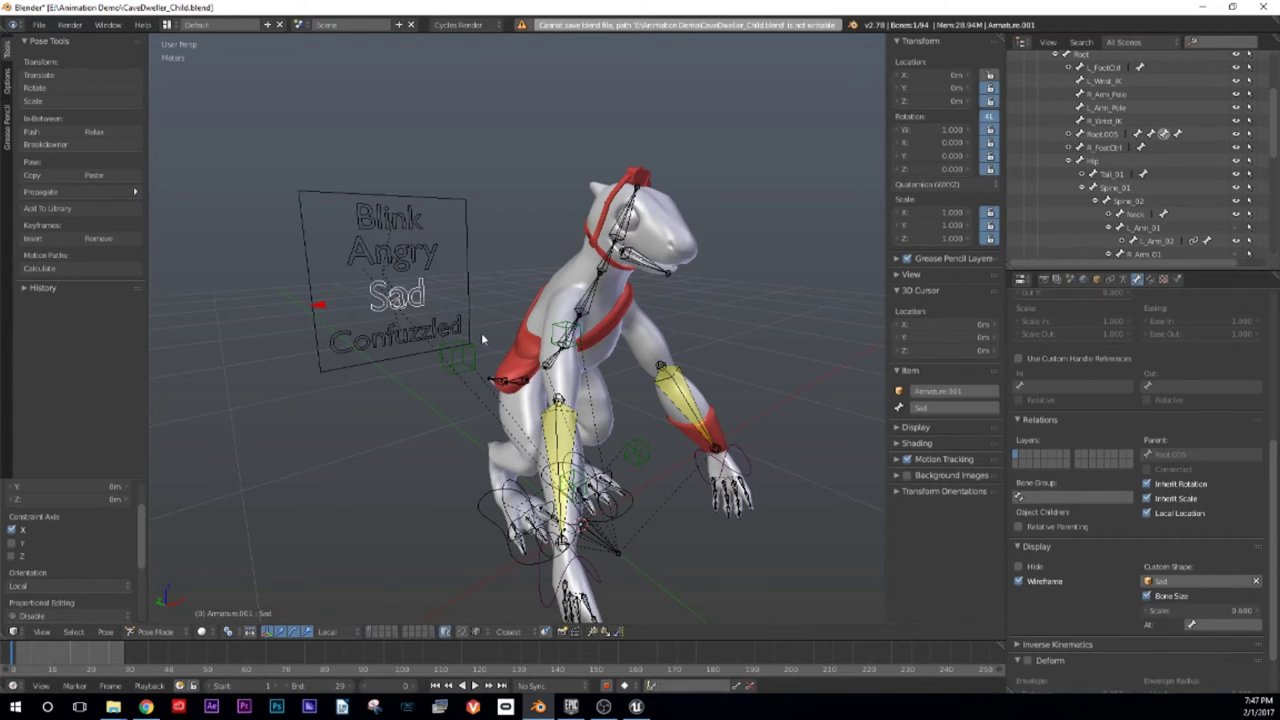
middle_click_drag(509, 320, 499, 312)
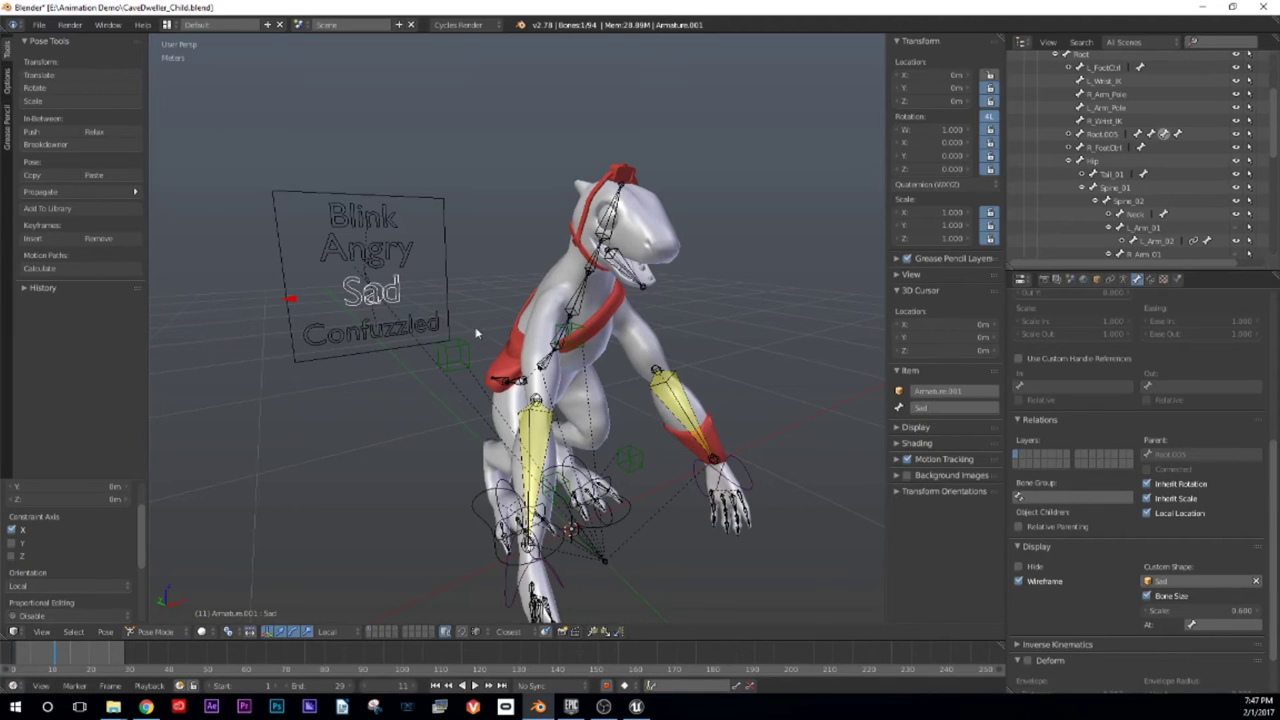
Step: Stop the playback, return to frame 2 and examine the lower jaw bone and the Blink control on the rig
key("alt+a")
middle_click_drag(441, 318, 426, 318)
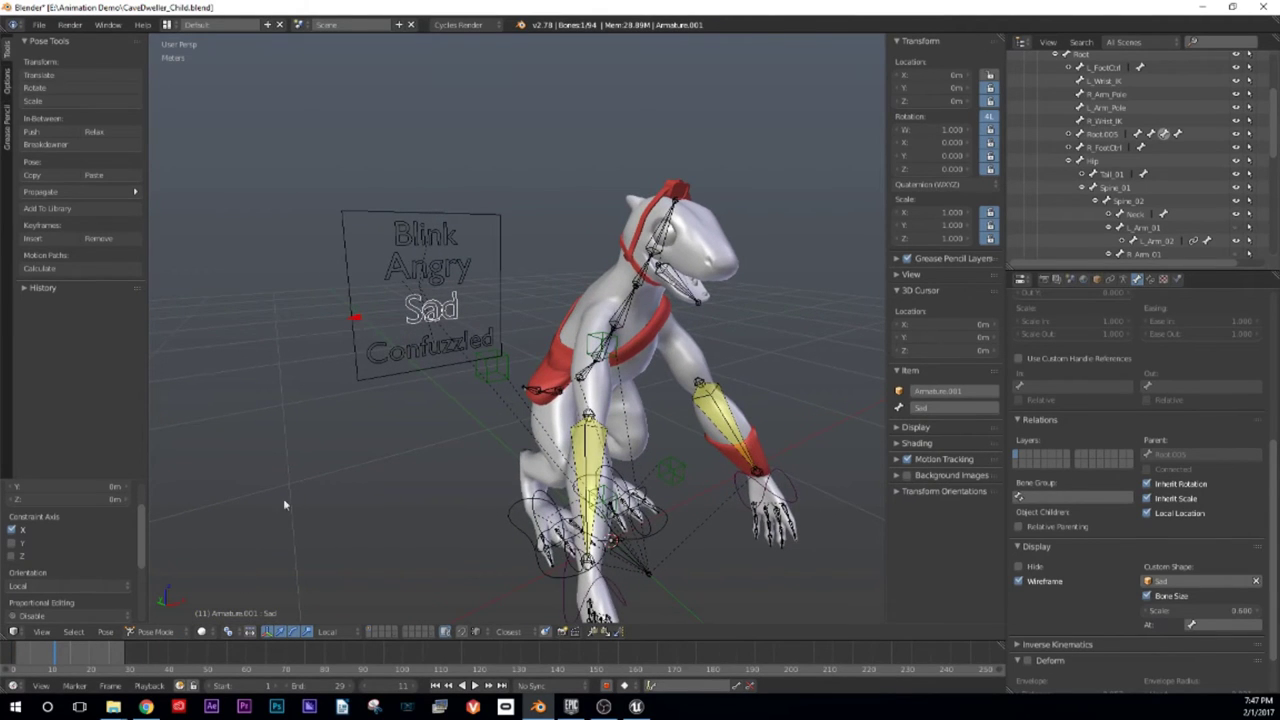
left_click_drag(58, 658, 20, 656)
right_click(690, 283)
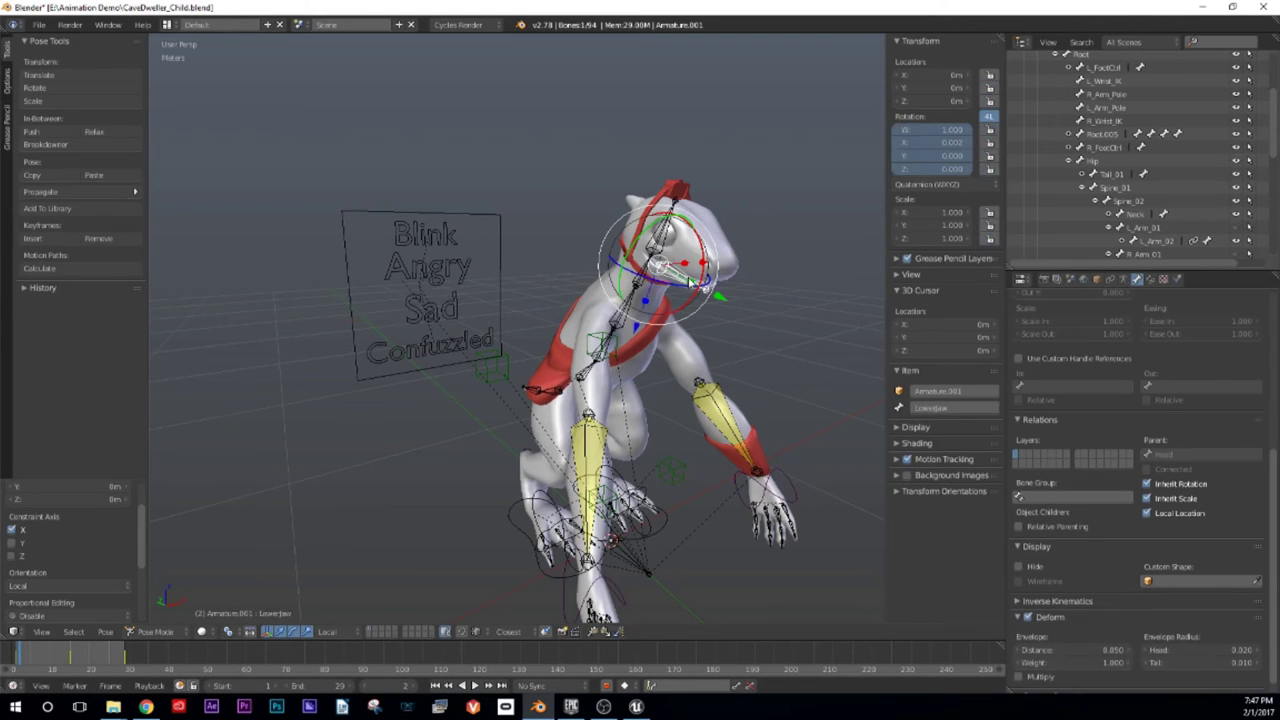
scroll(690, 283, "up", 4)
scroll(735, 275, "down", 3)
middle_click_drag(735, 275, 717, 347)
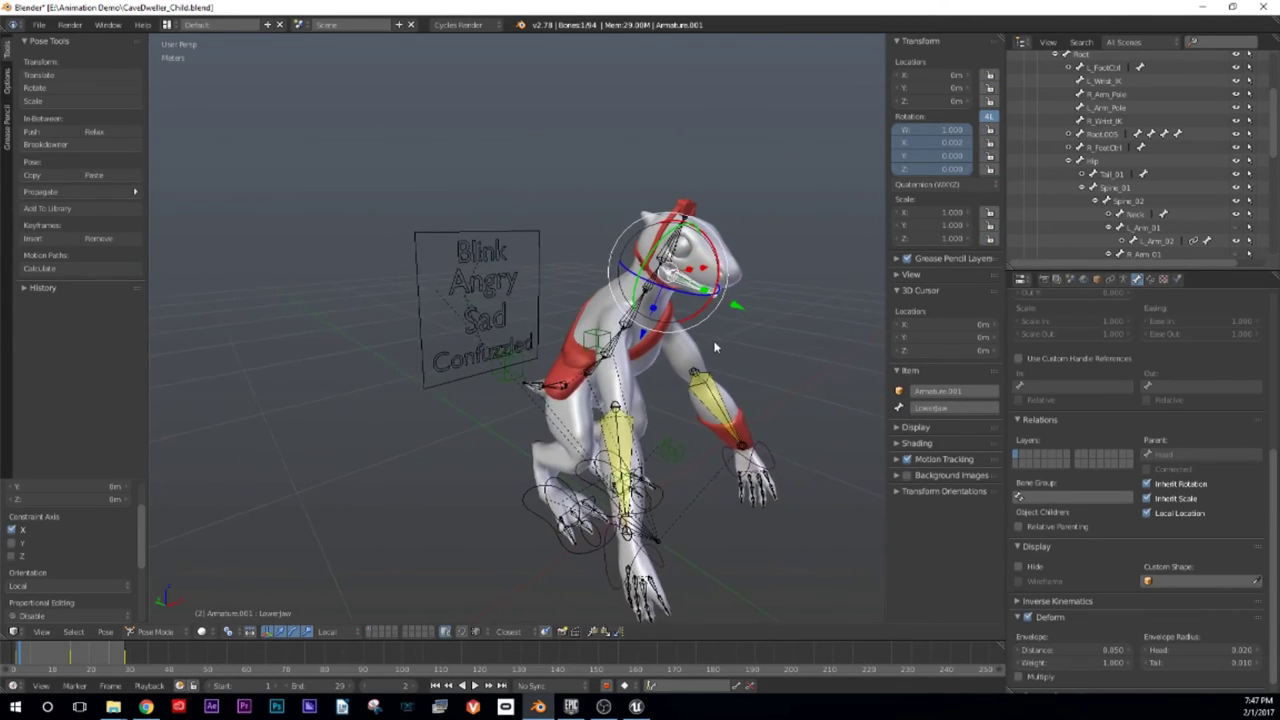
scroll(478, 250, "up", 2)
right_click(477, 230)
scroll(477, 230, "down", 2)
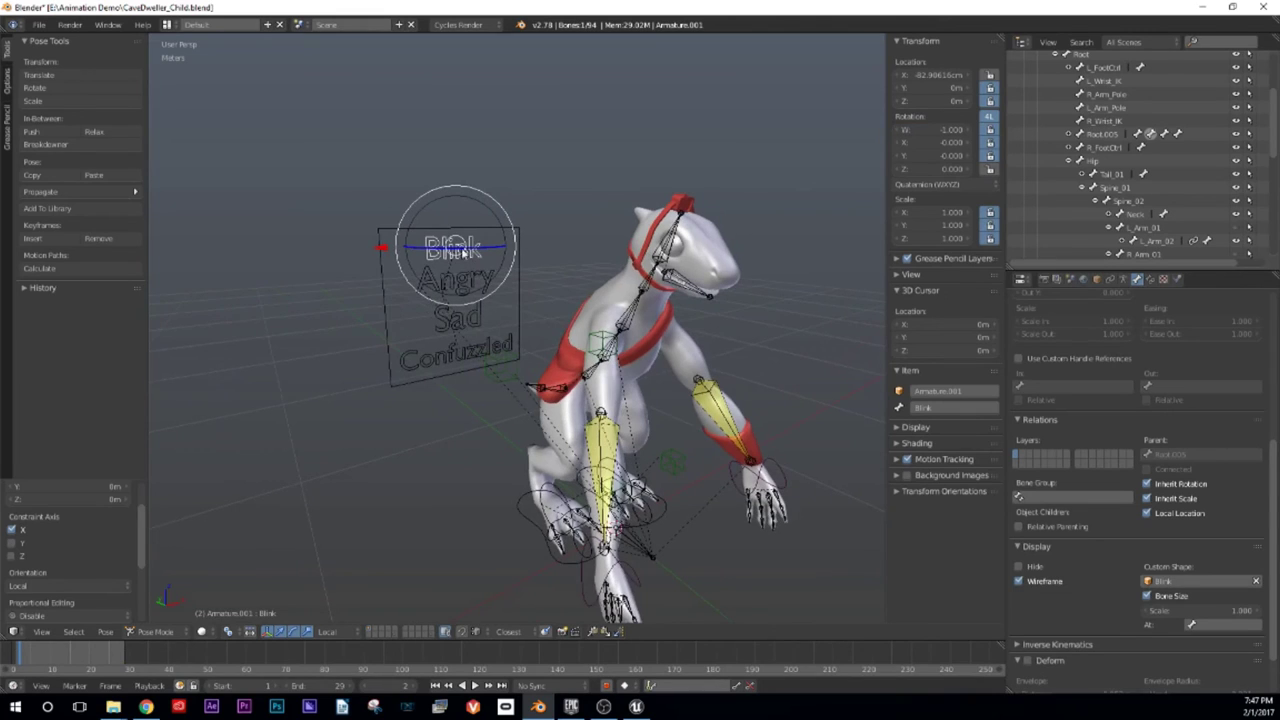
Step: Select the Sad control and insert a Location keyframe for it at frame 7
right_click(446, 328)
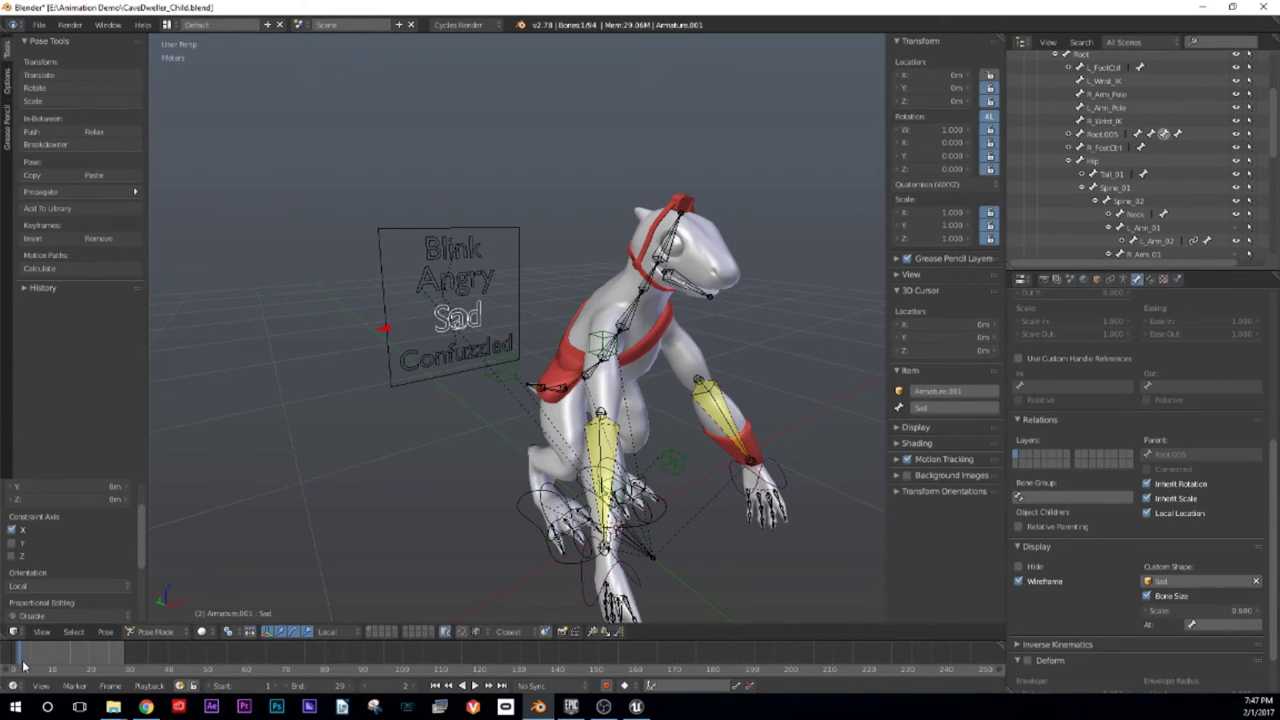
left_click_drag(25, 665, 39, 665)
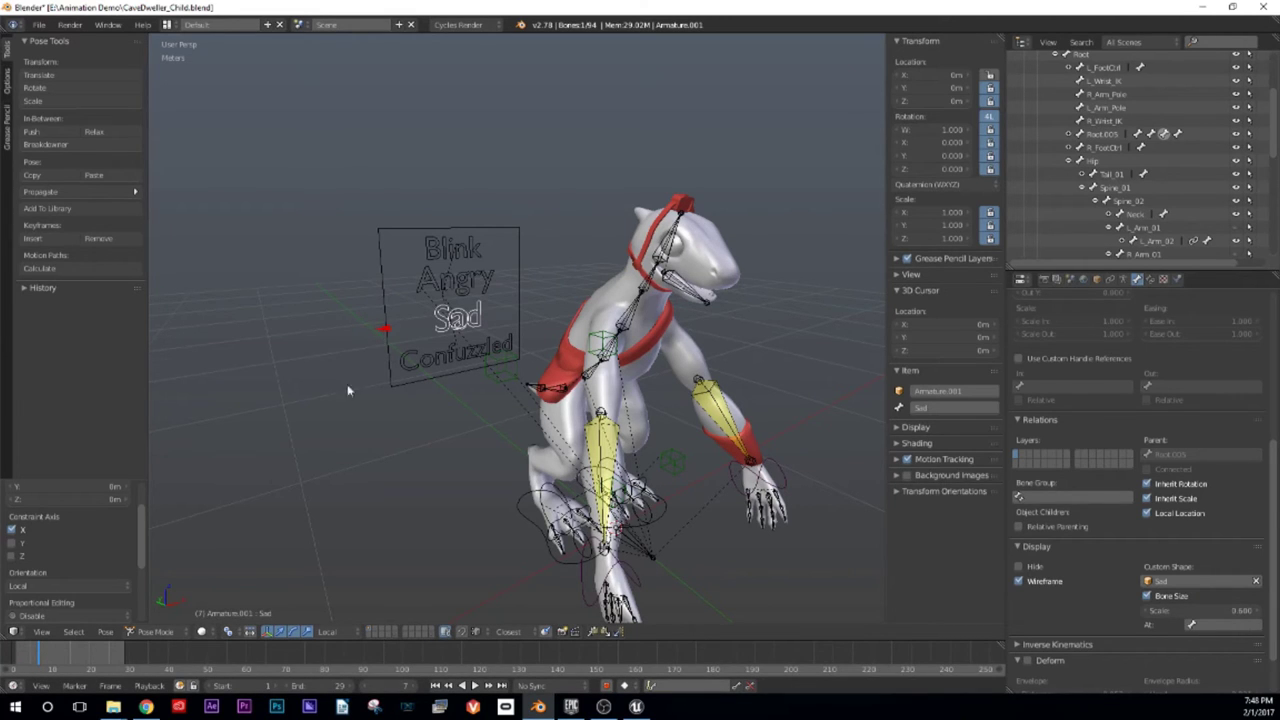
key("i")
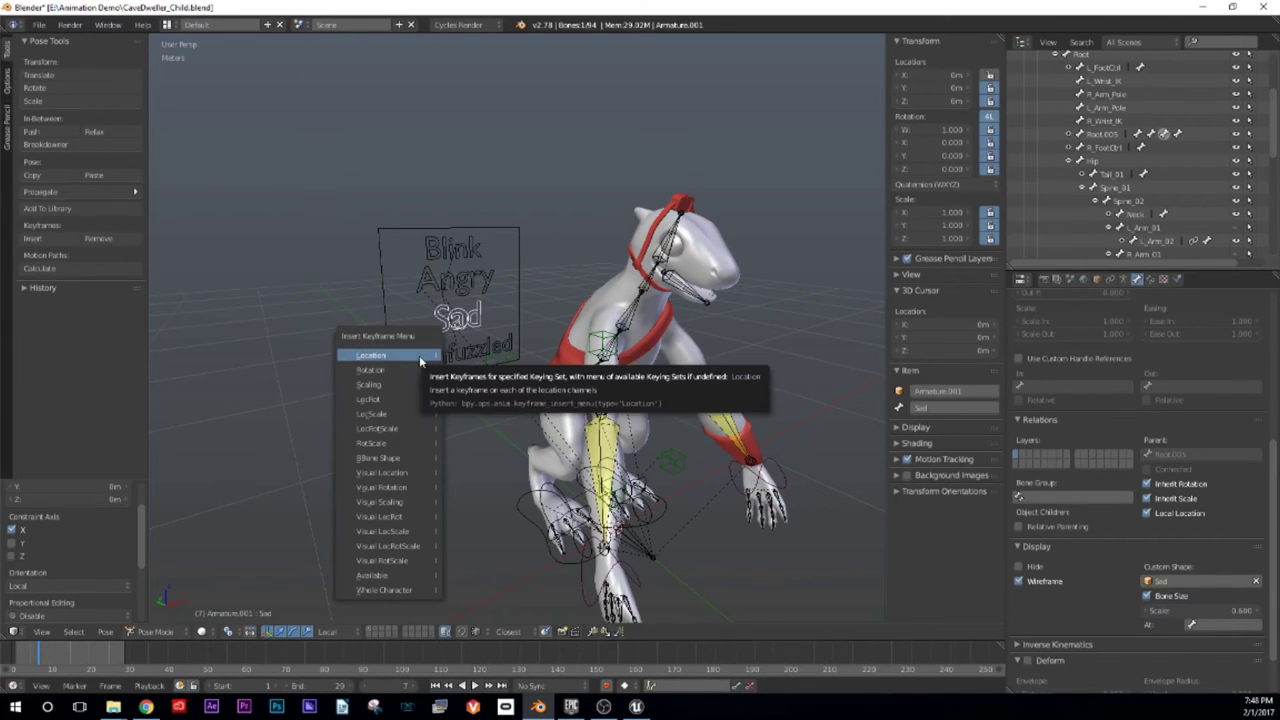
left_click(419, 355)
Step: Try a small move of the Sad control along its local X axis at frame 7
key("g")
key("x")
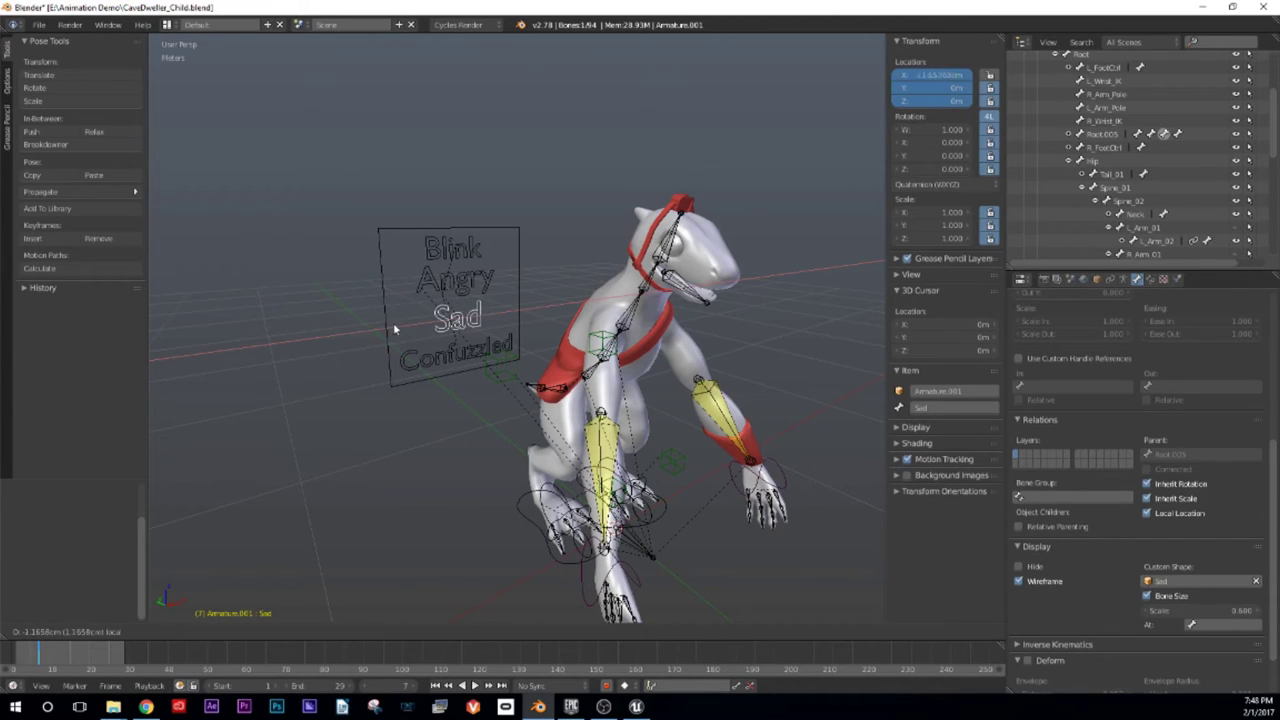
left_click(384, 329)
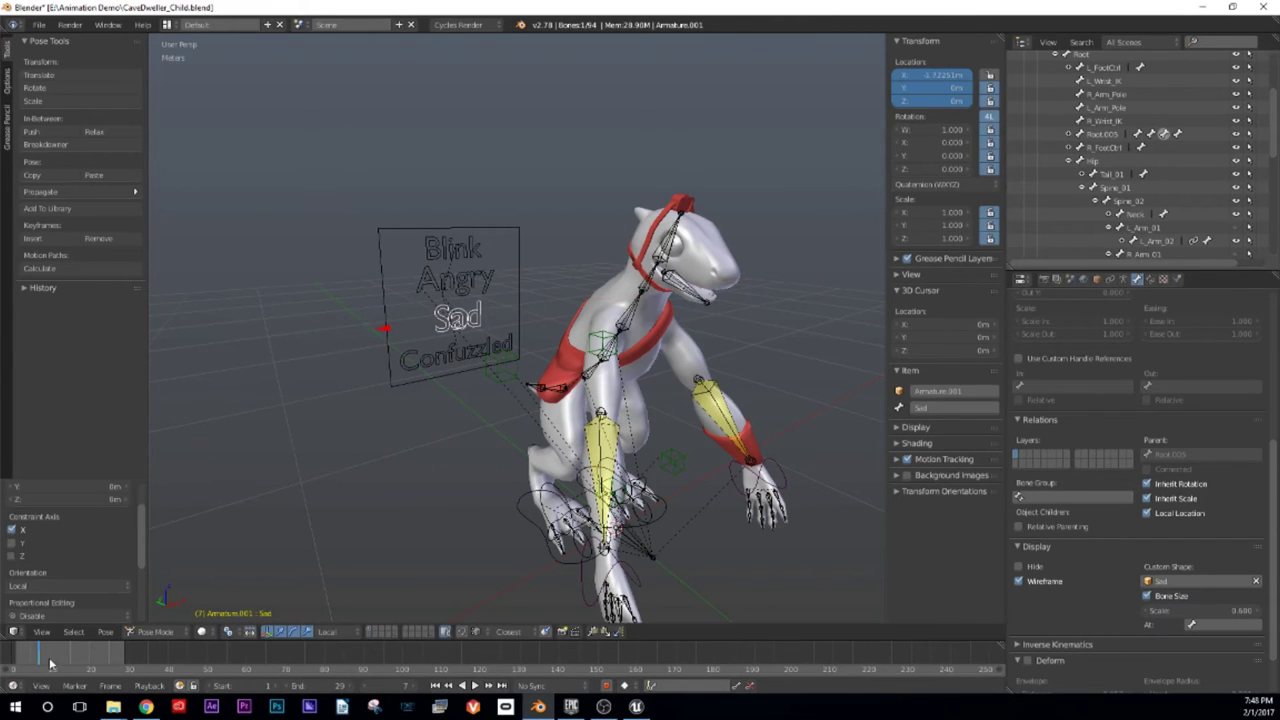
Step: At frame 14, move the Sad control along its local X axis to about 1.58 m
left_click_drag(50, 663, 66, 663)
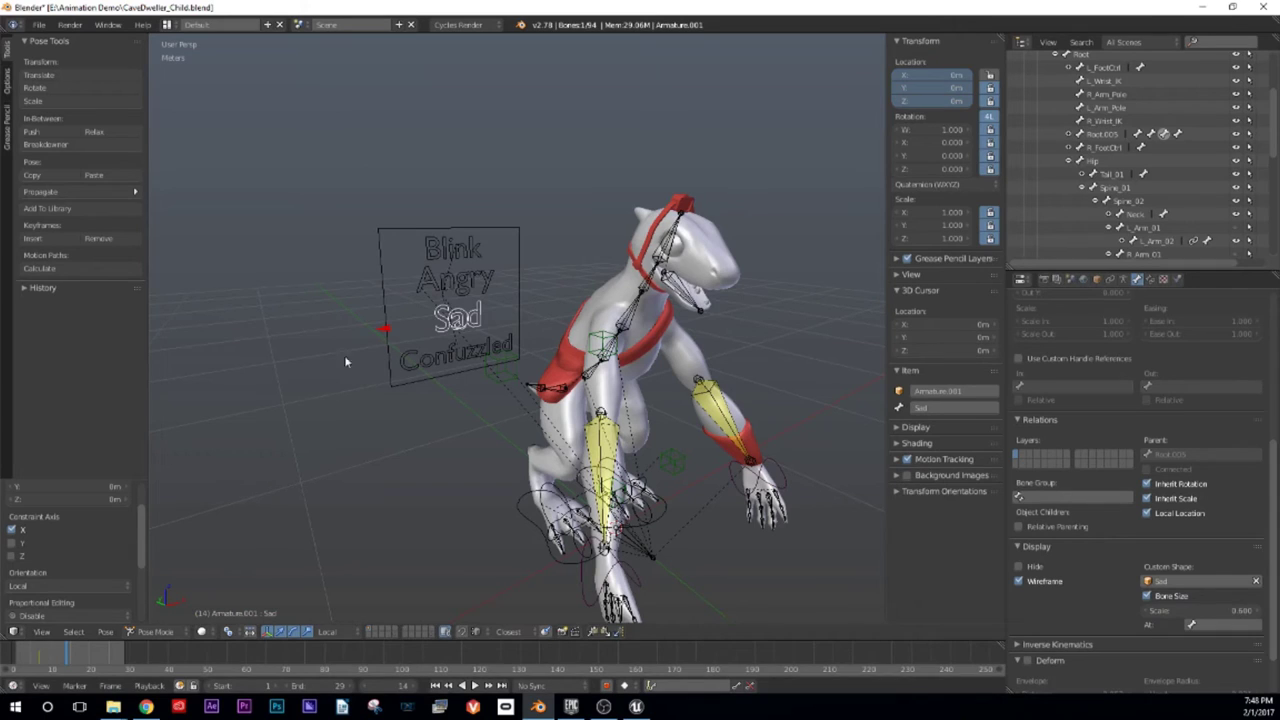
key("g")
key("x")
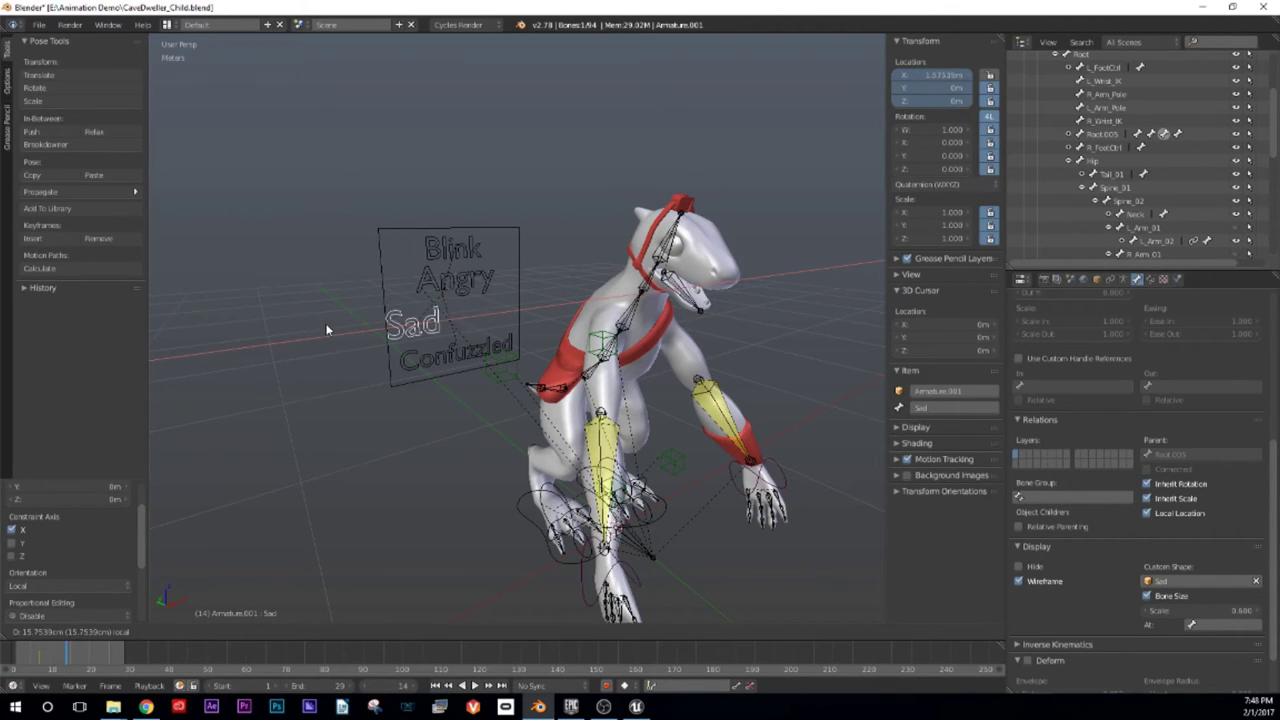
left_click(326, 330)
Step: Push the Sad control further along X to about 1.89 m and insert a Location keyframe at frame 14
middle_click_drag(547, 337, 640, 290)
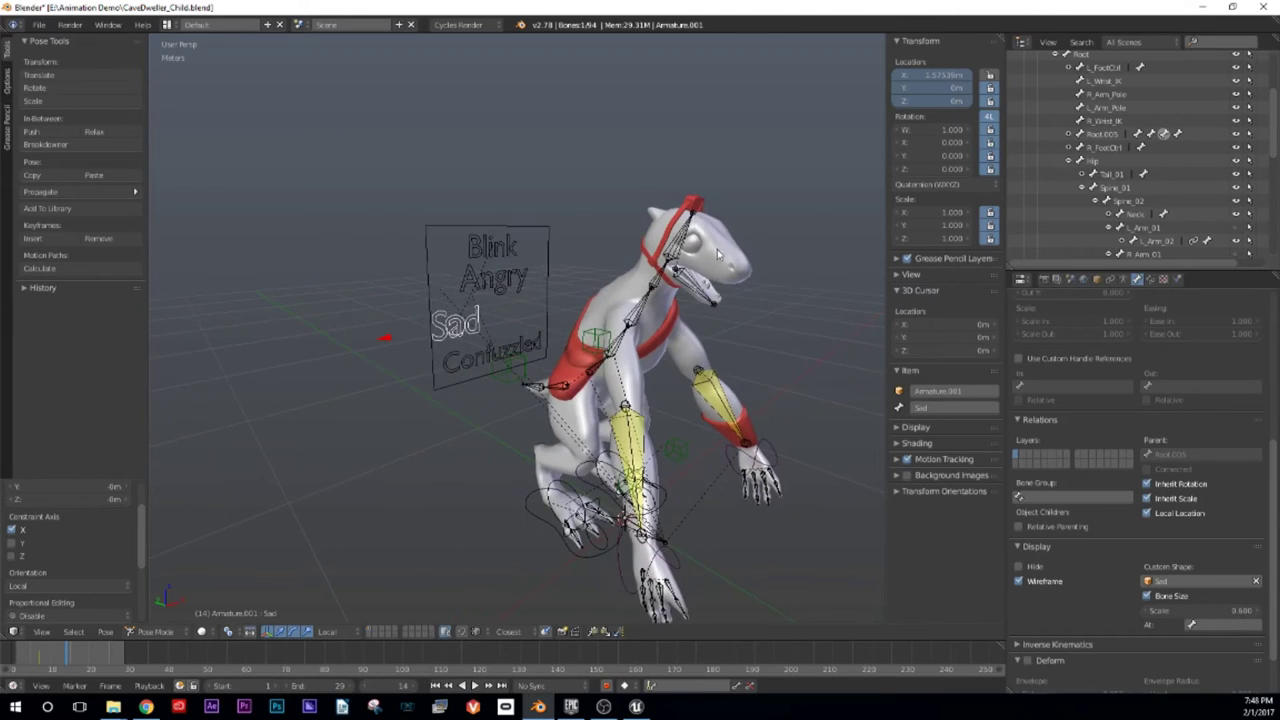
scroll(727, 250, "up", 4)
middle_click_drag(727, 250, 757, 295)
middle_click_drag(709, 288, 753, 288)
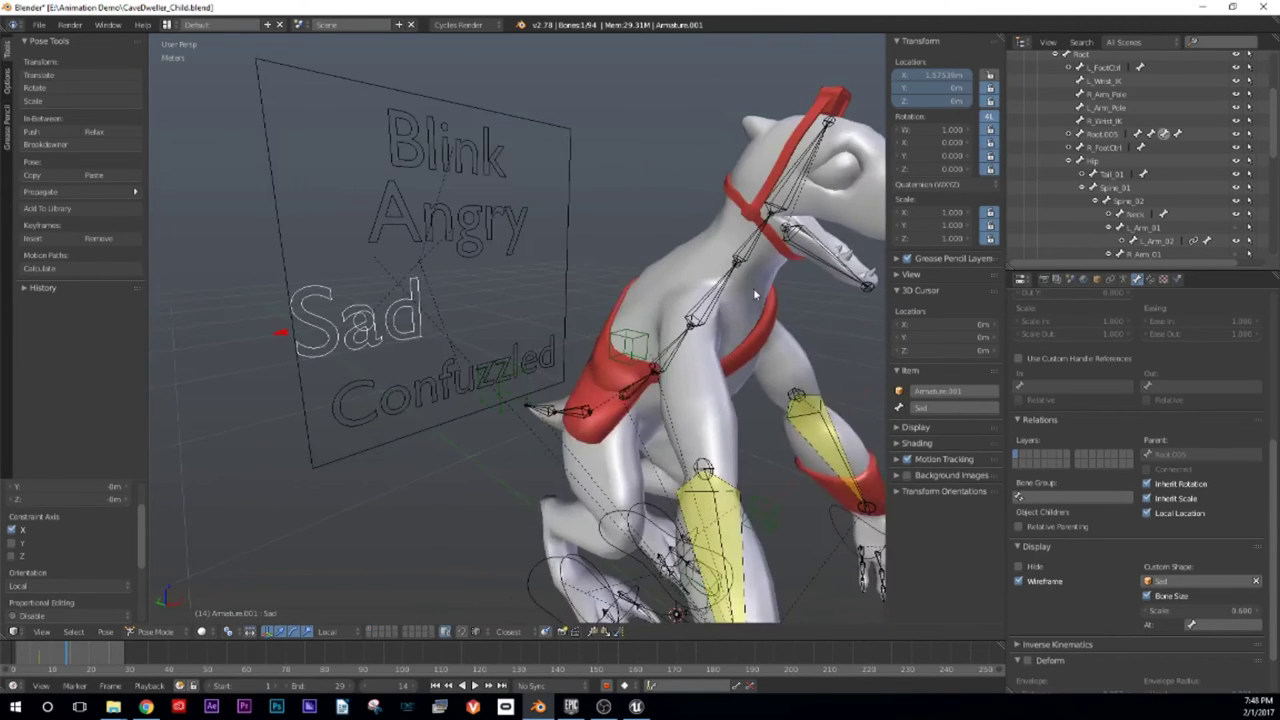
scroll(753, 288, "up", 2)
scroll(471, 327, "down", 2)
left_click_drag(282, 336, 563, 397)
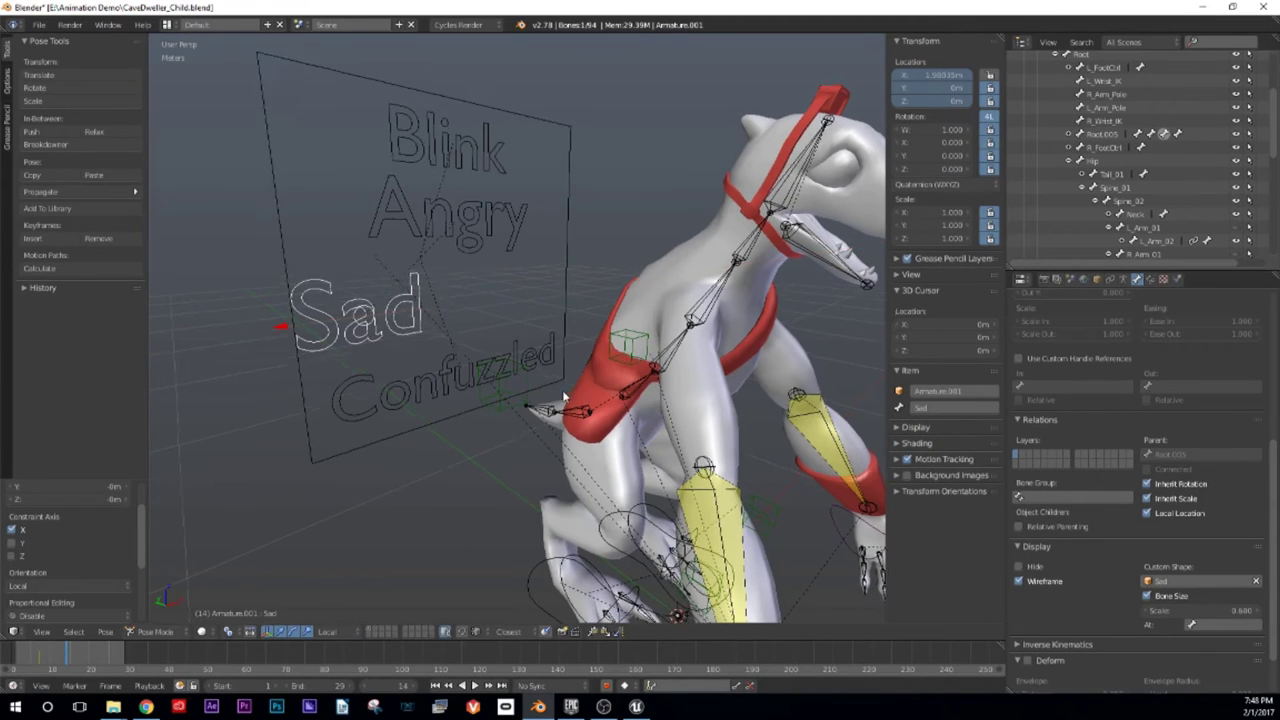
middle_click_drag(564, 397, 461, 403)
scroll(375, 449, "down", 2)
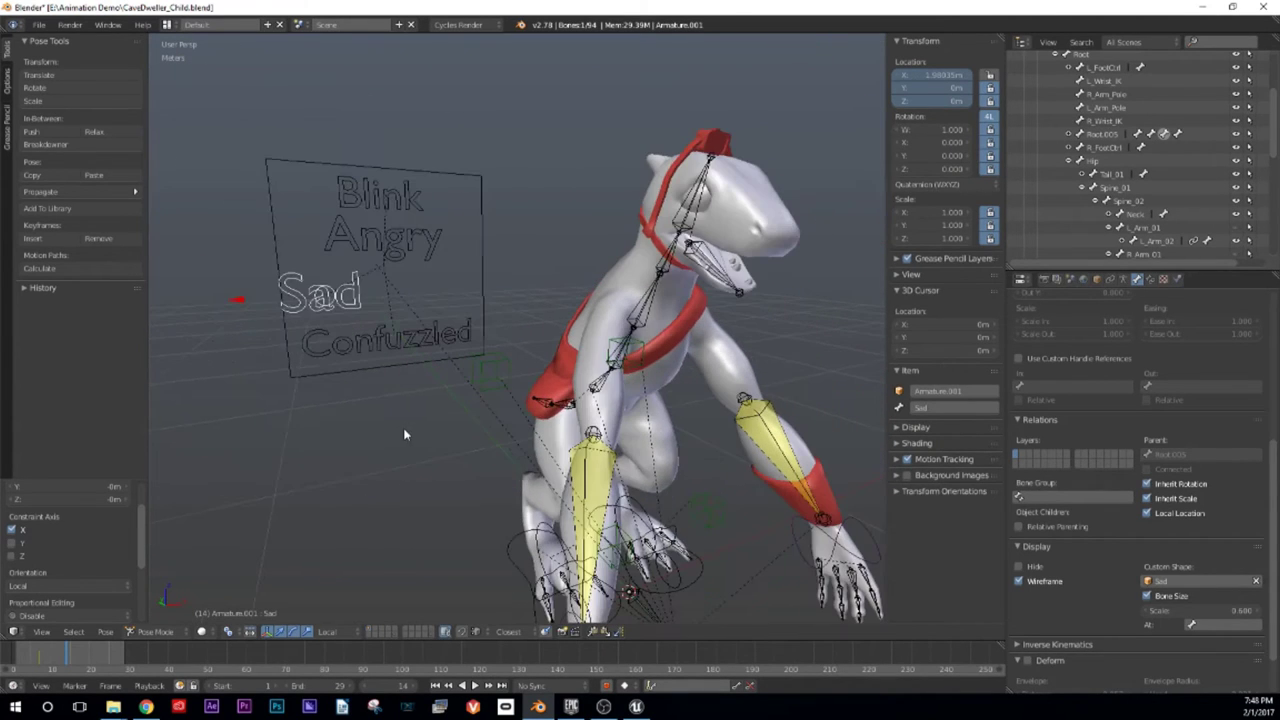
key("i")
left_click(405, 432)
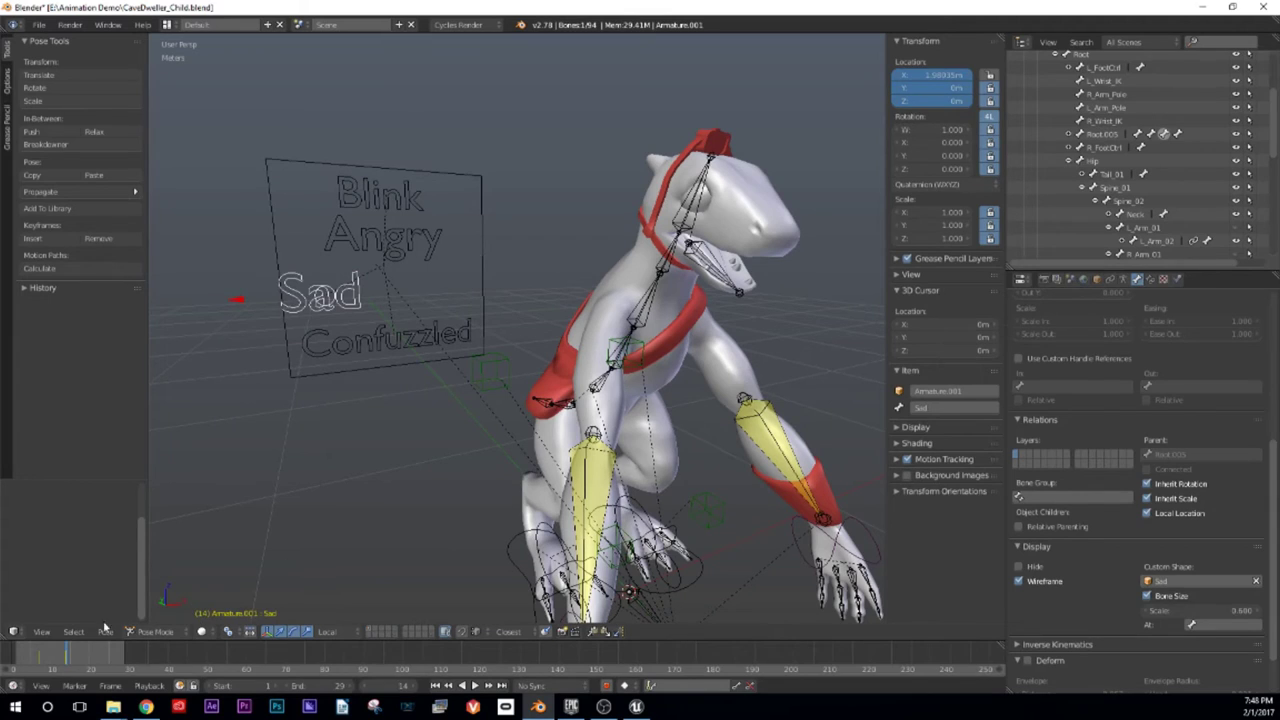
Step: At frame 22, move the Sad control back along X to about -23.3 cm and insert a Location keyframe
left_click_drag(74, 658, 100, 662)
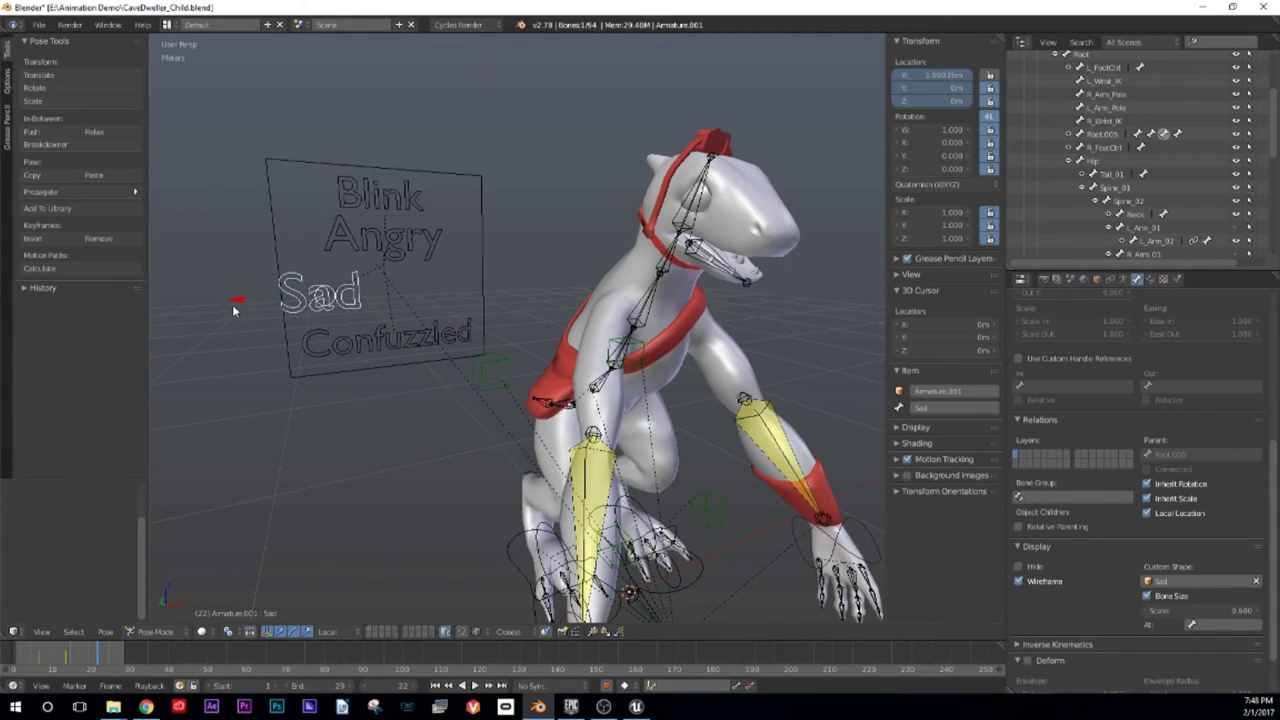
left_click(400, 300)
key("i")
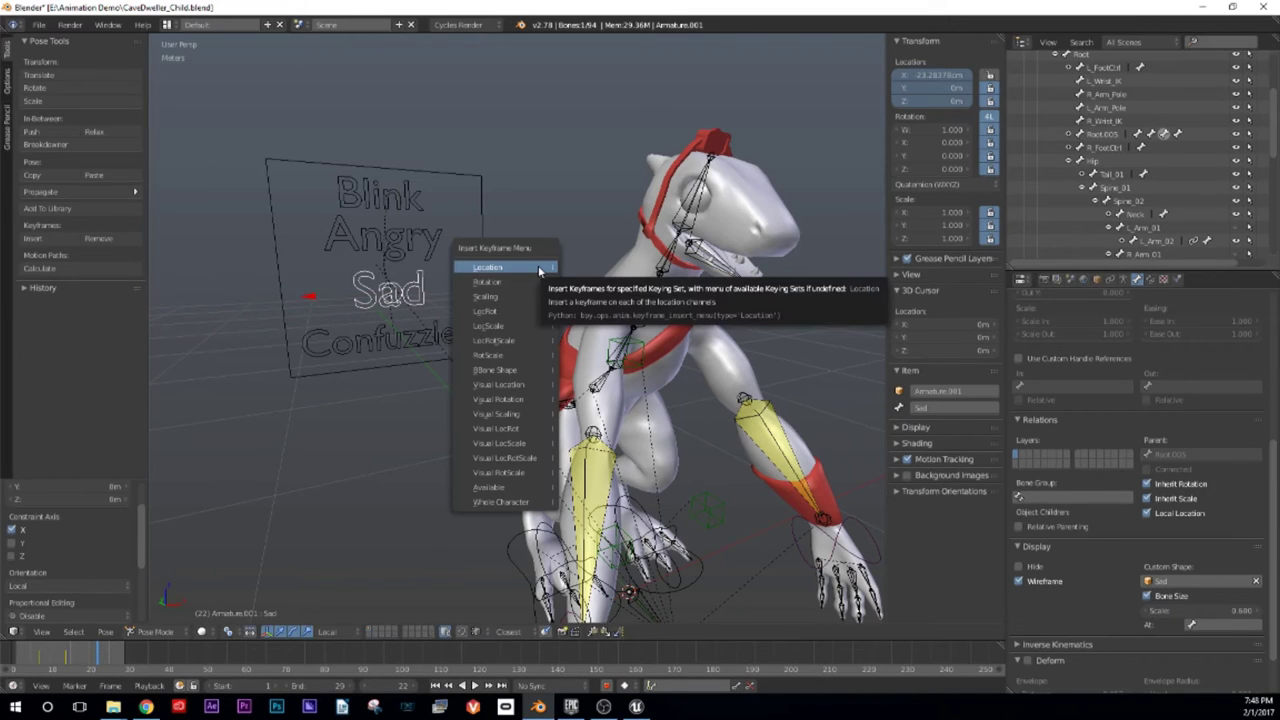
left_click(539, 268)
Step: Play the animation from frame 1, watch the expression change from different angles, and stop the playback
middle_click_drag(555, 281, 503, 287)
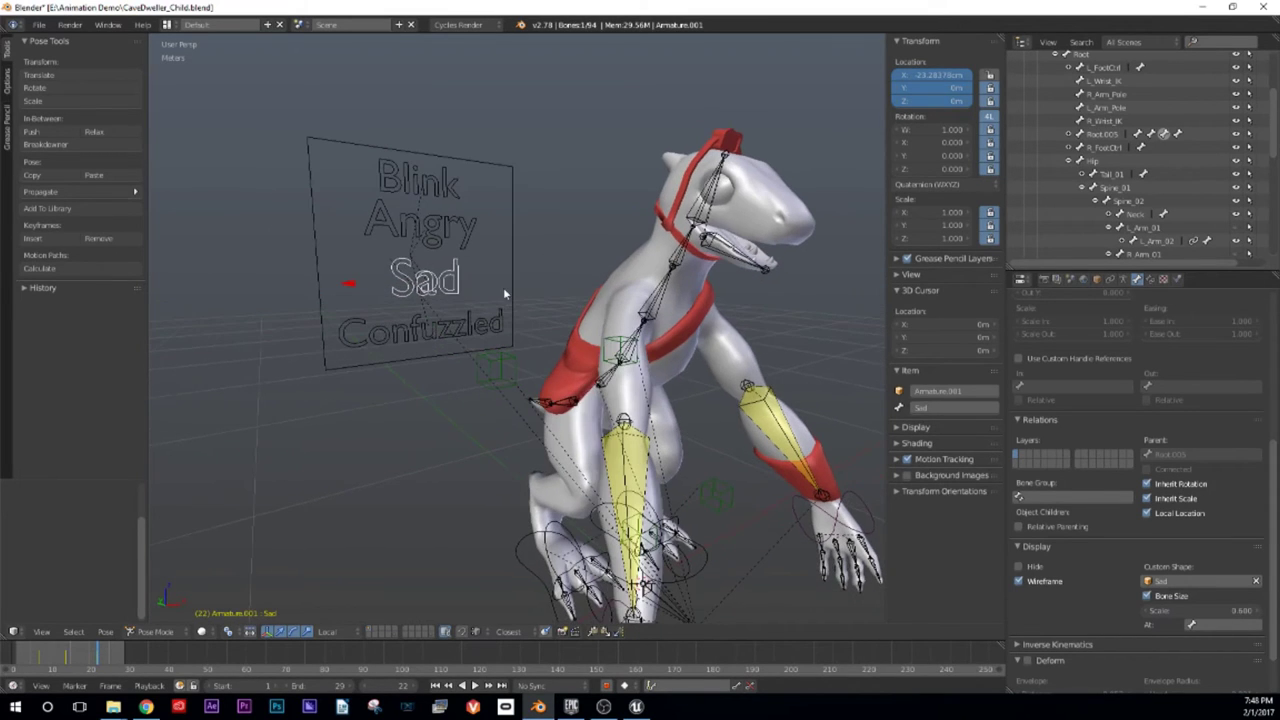
key("shift+Left")
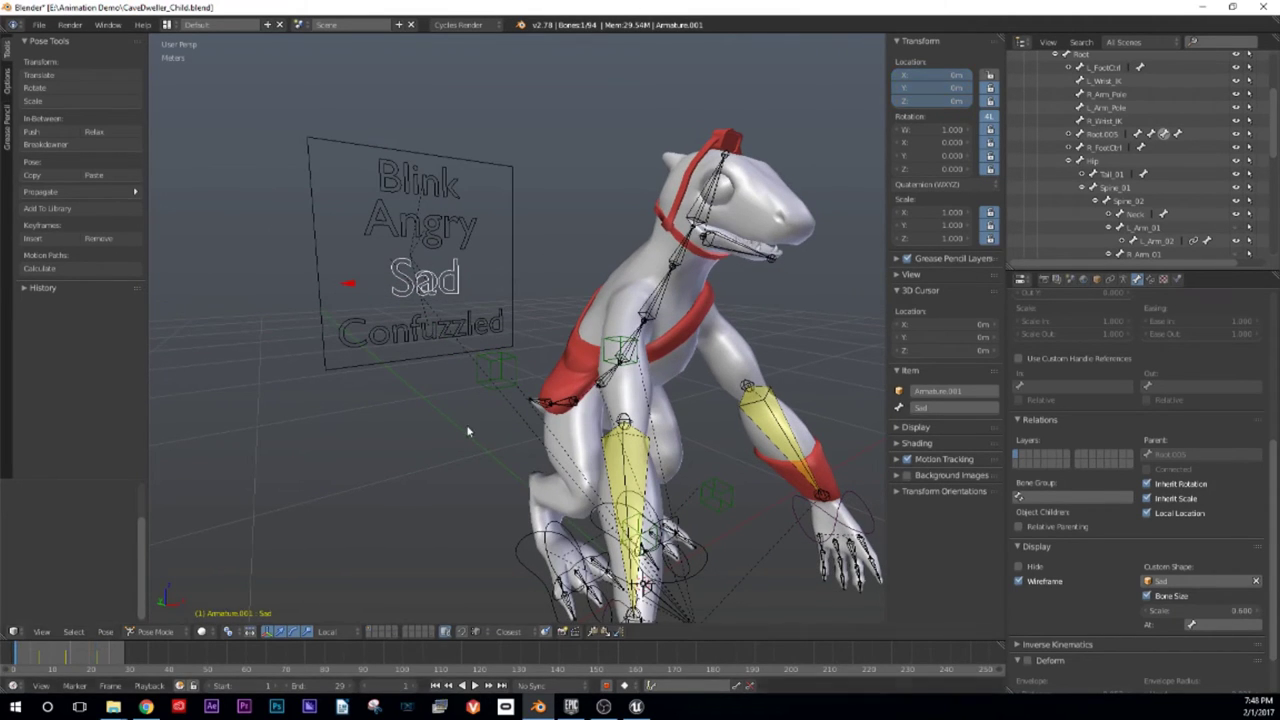
scroll(550, 345, "down", 3)
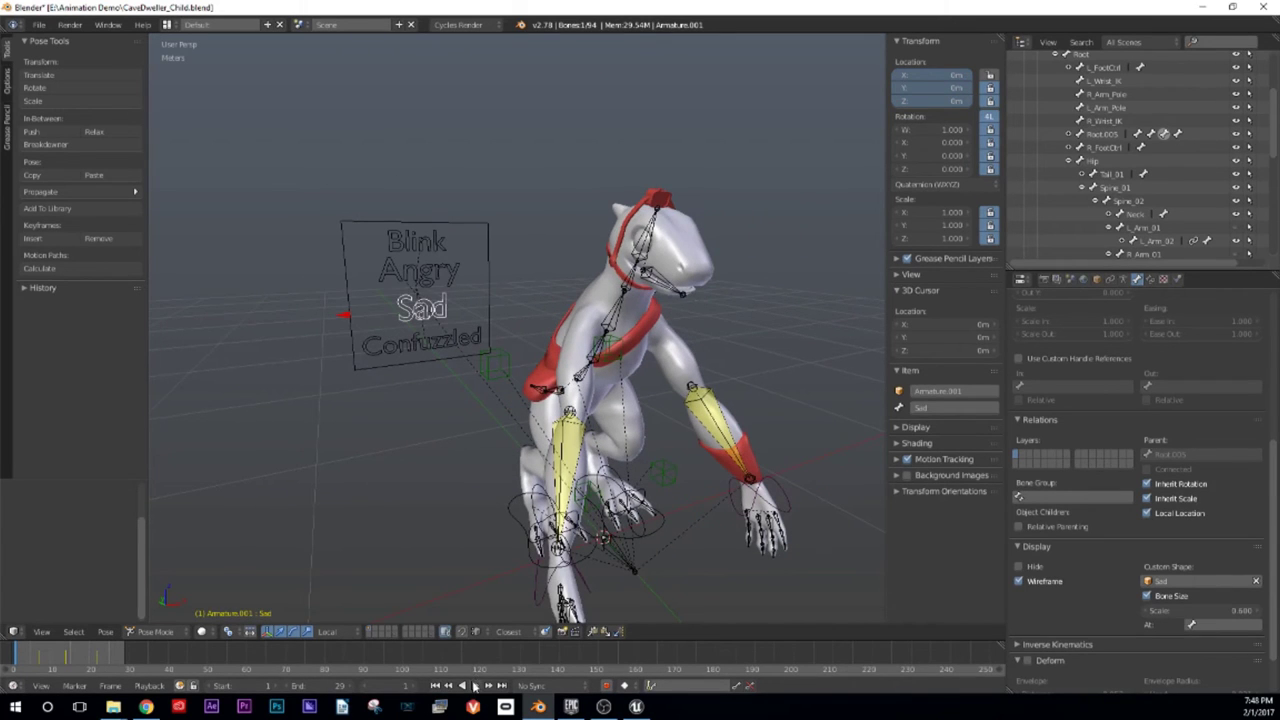
left_click(474, 686)
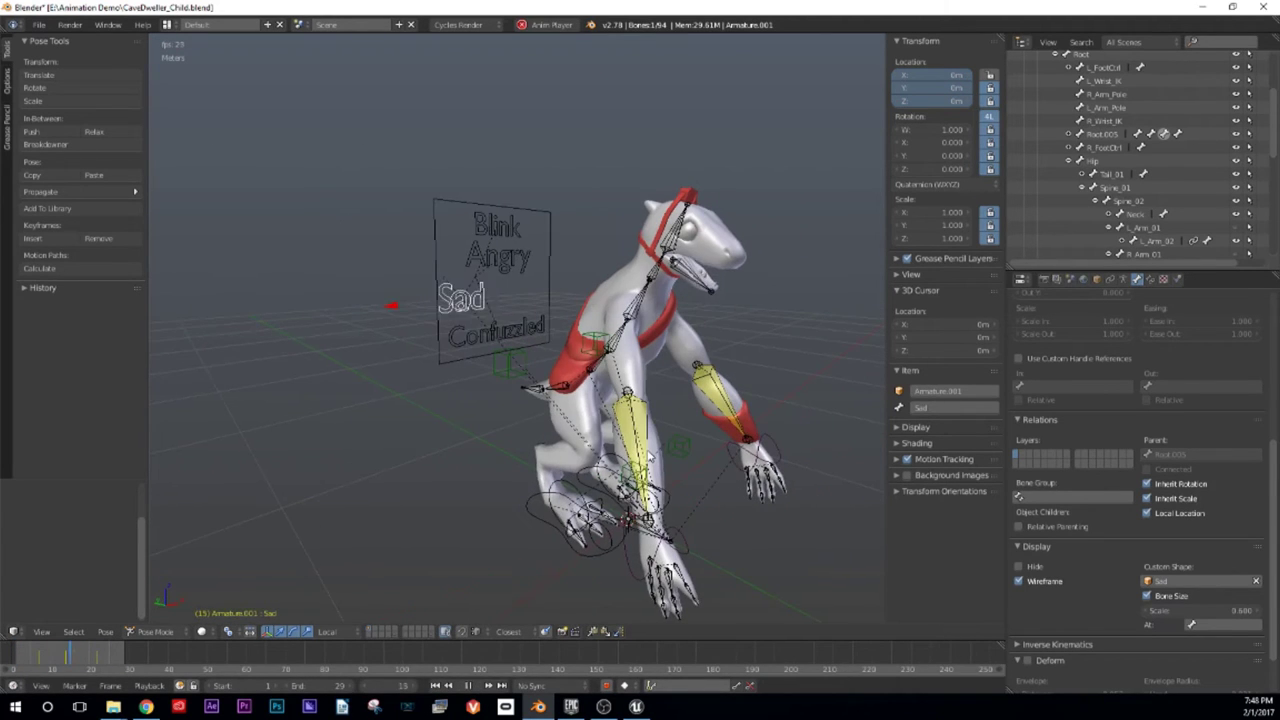
middle_click_drag(720, 340, 615, 394)
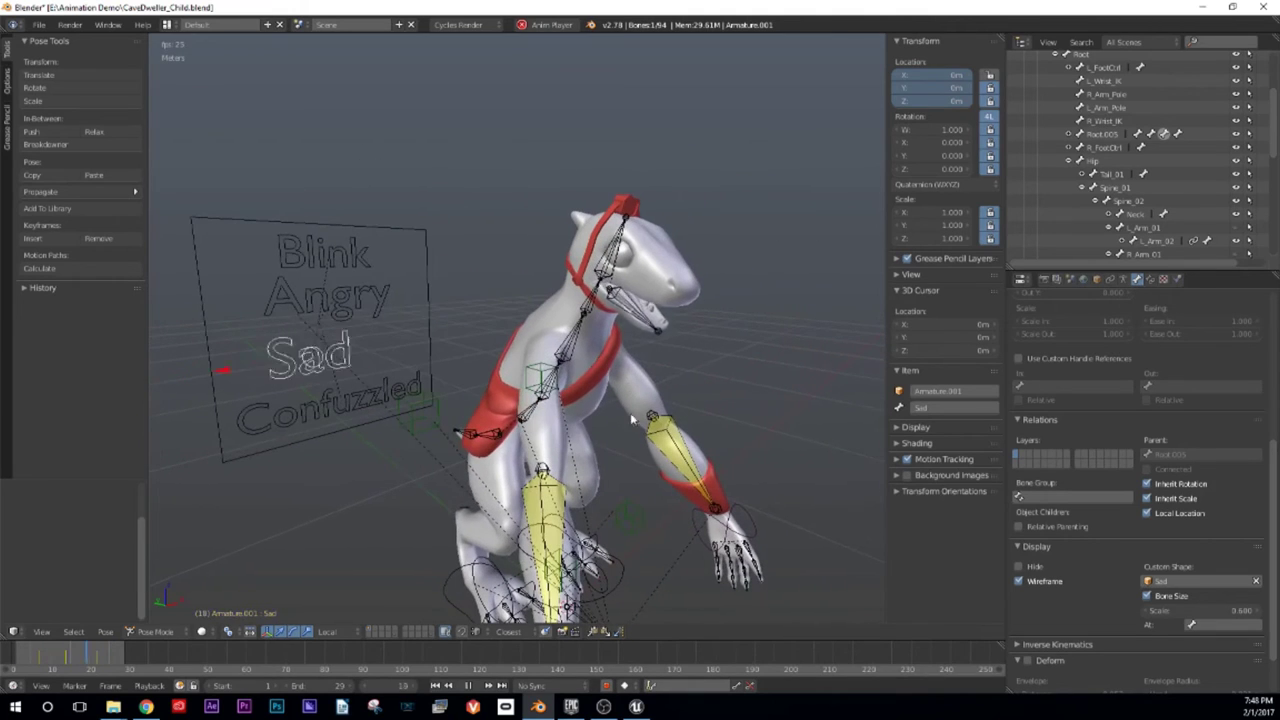
left_click(470, 686)
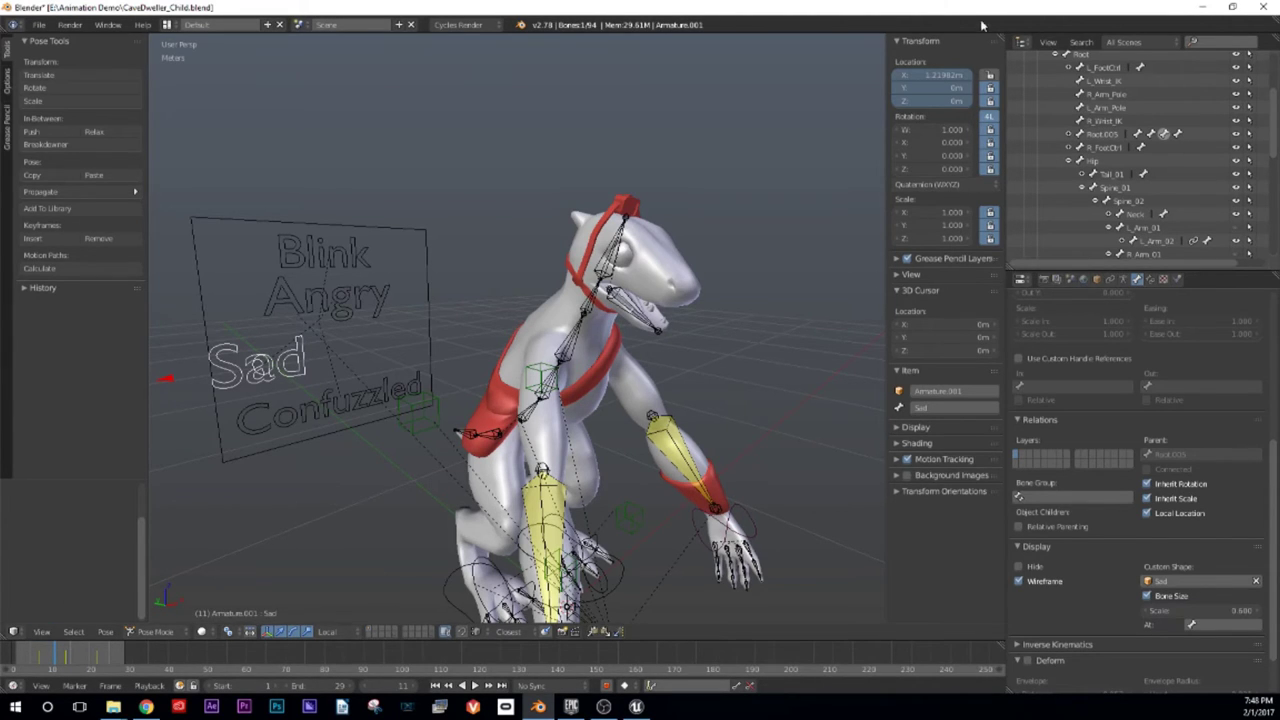
Step: Split the 3D view vertically and turn the new area into a Dope Sheet
left_click_drag(1000, 37, 640, 560)
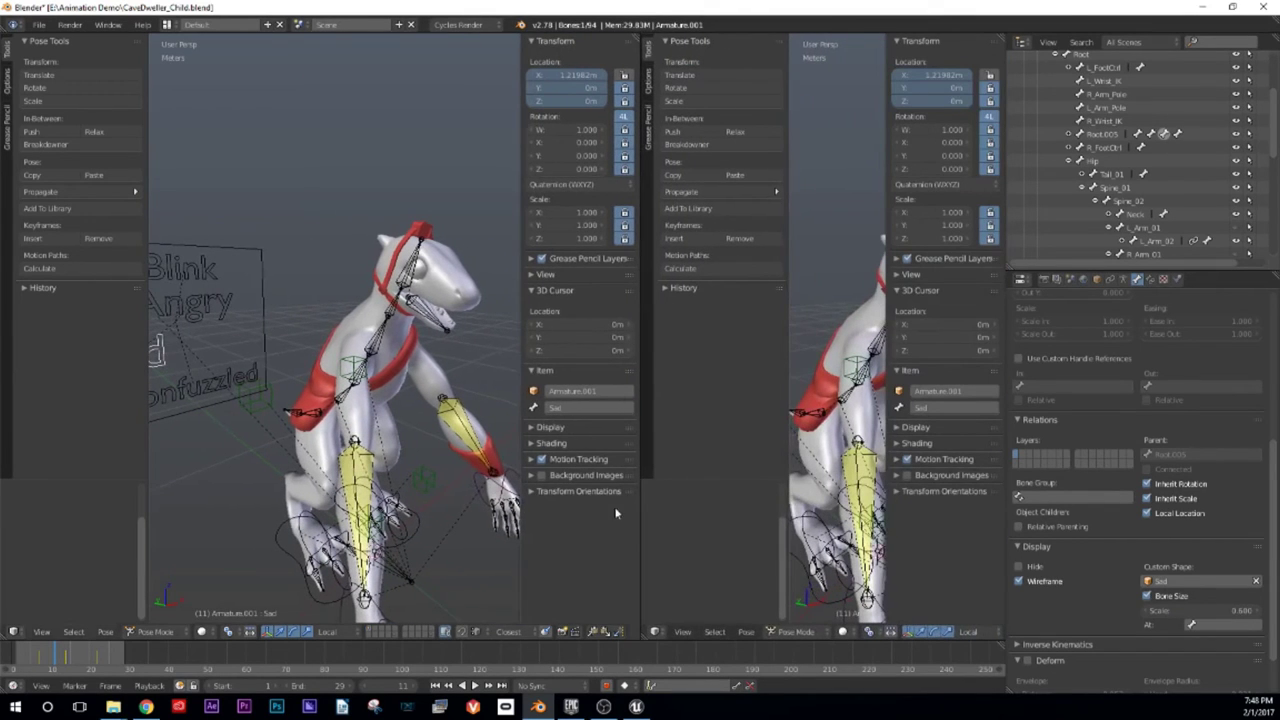
left_click(655, 634)
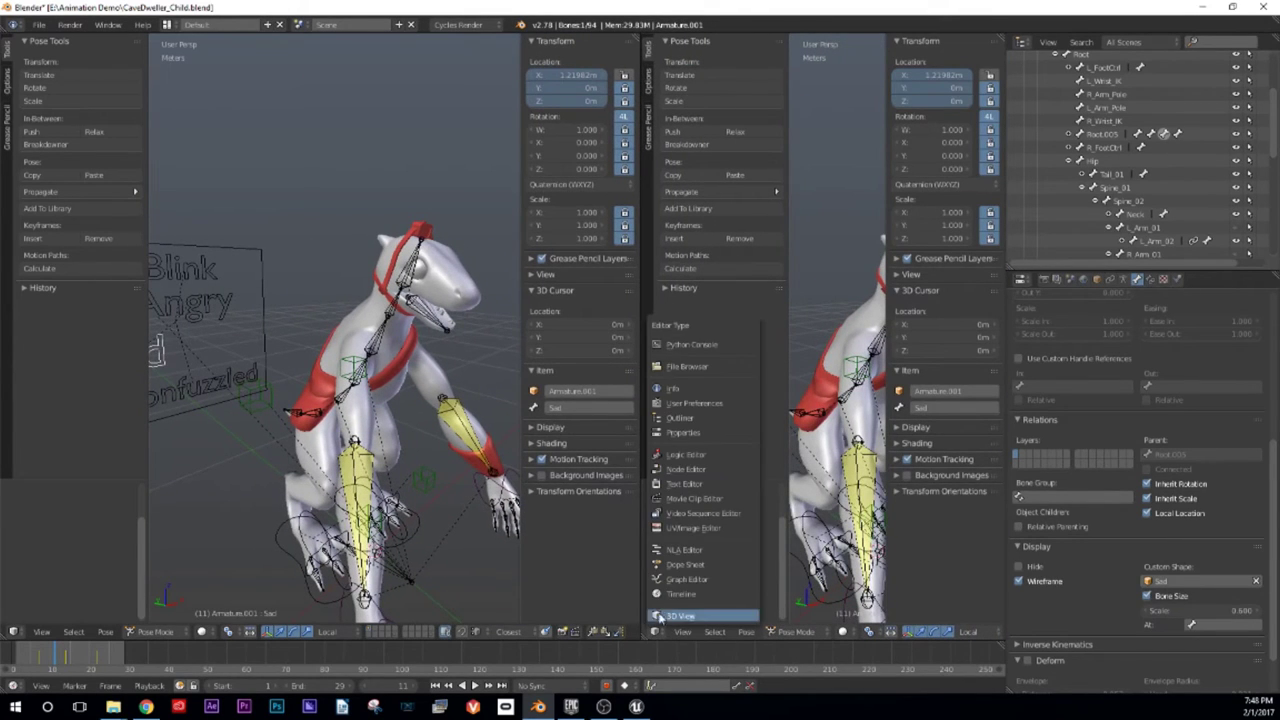
left_click(680, 566)
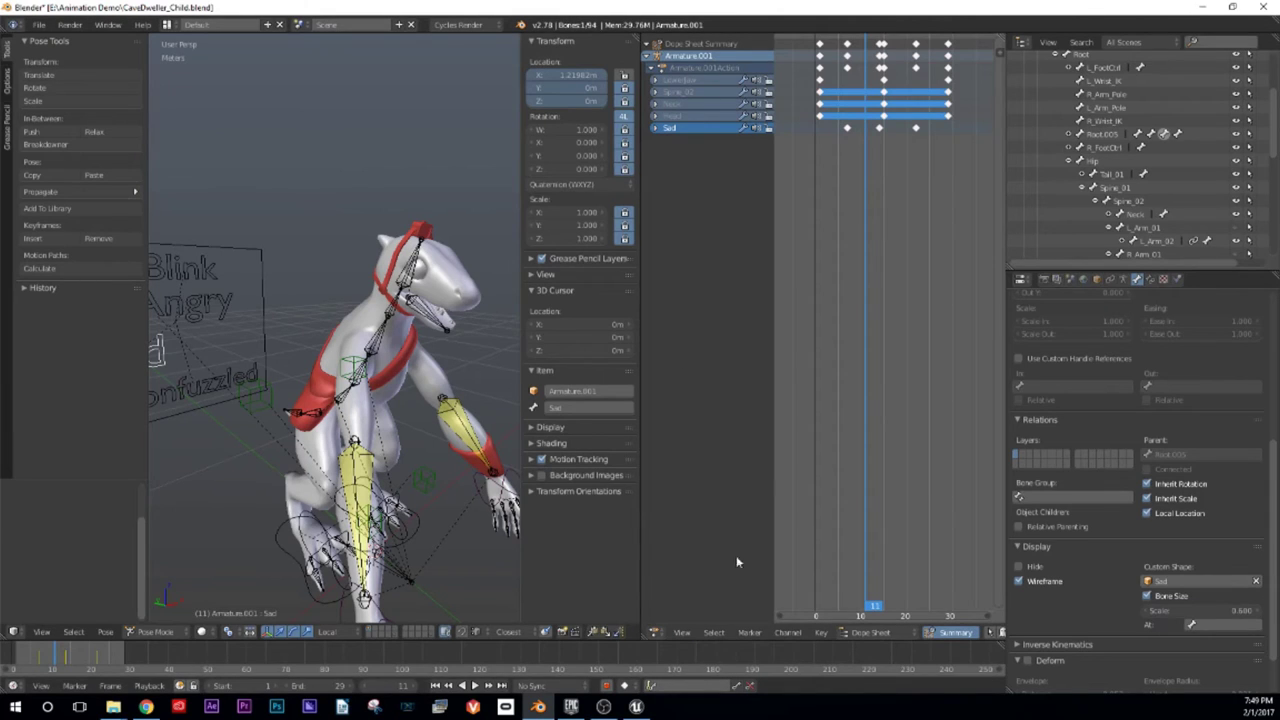
Step: Expand the Sad channel and scale its three X Location keyframes by about 1.9 around frame 7
left_click(654, 130)
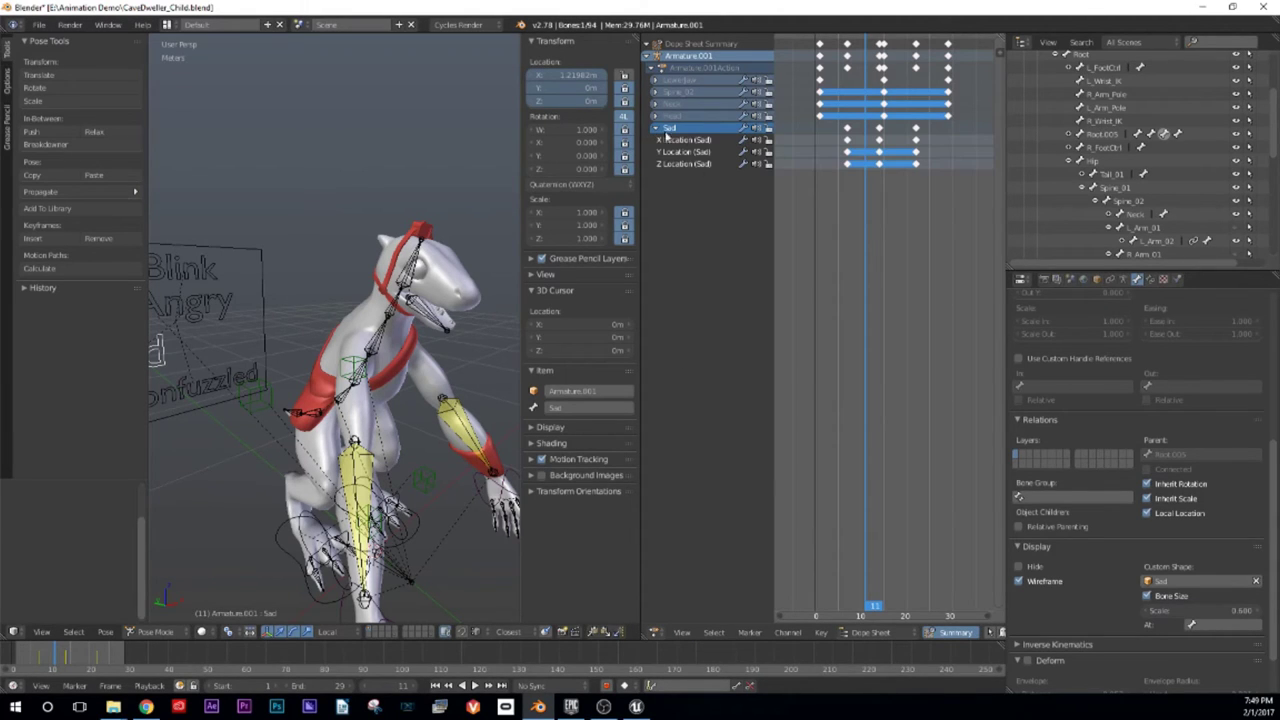
left_click(688, 140)
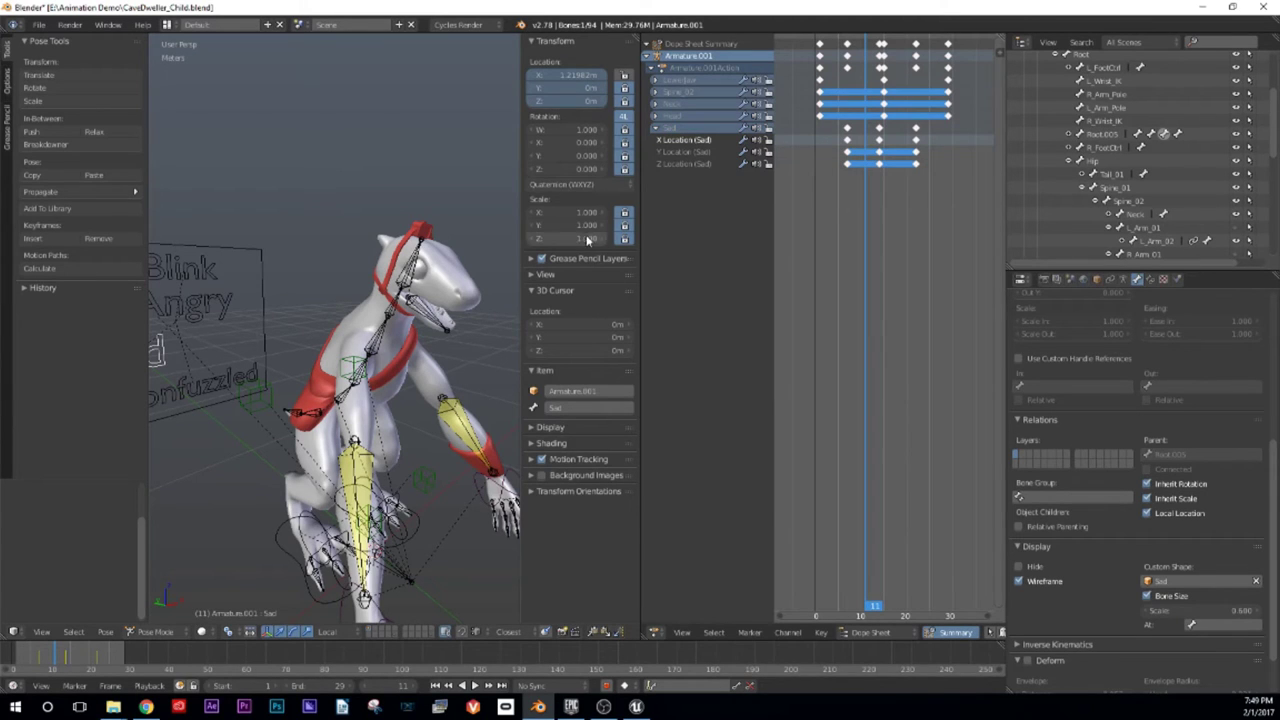
middle_click_drag(261, 309, 280, 305)
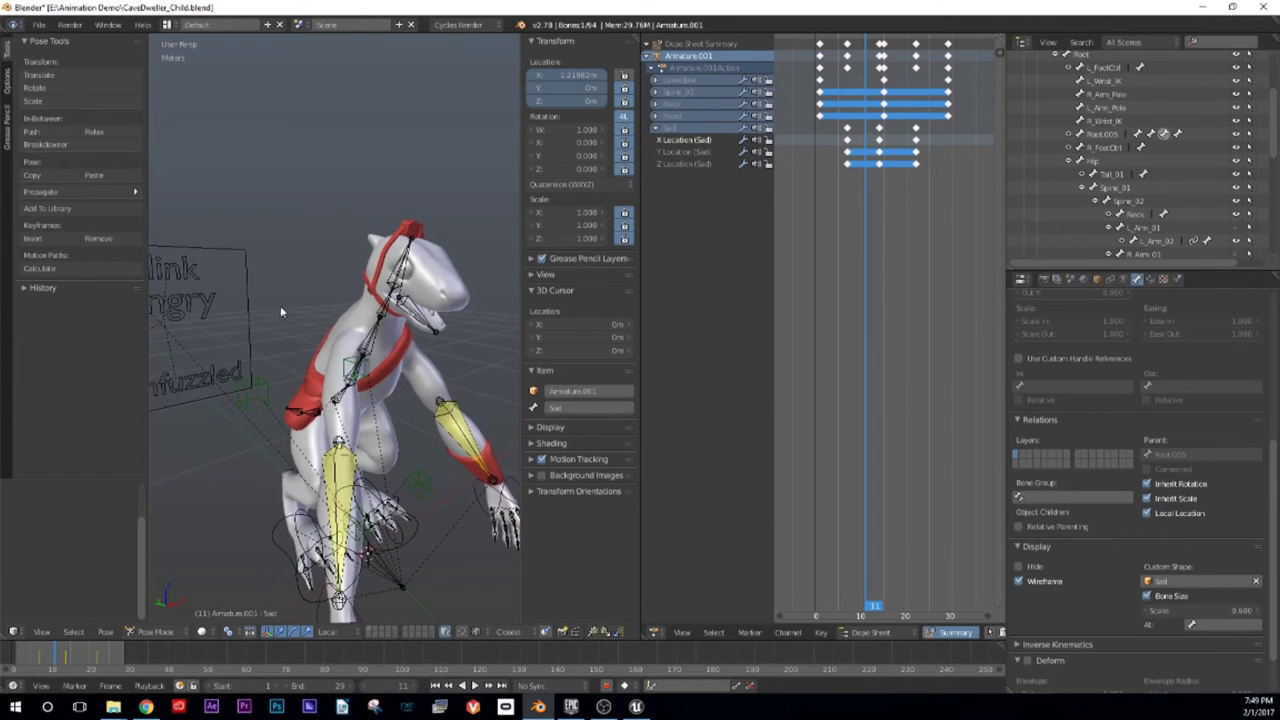
left_click(848, 141)
left_click(916, 141, "shift")
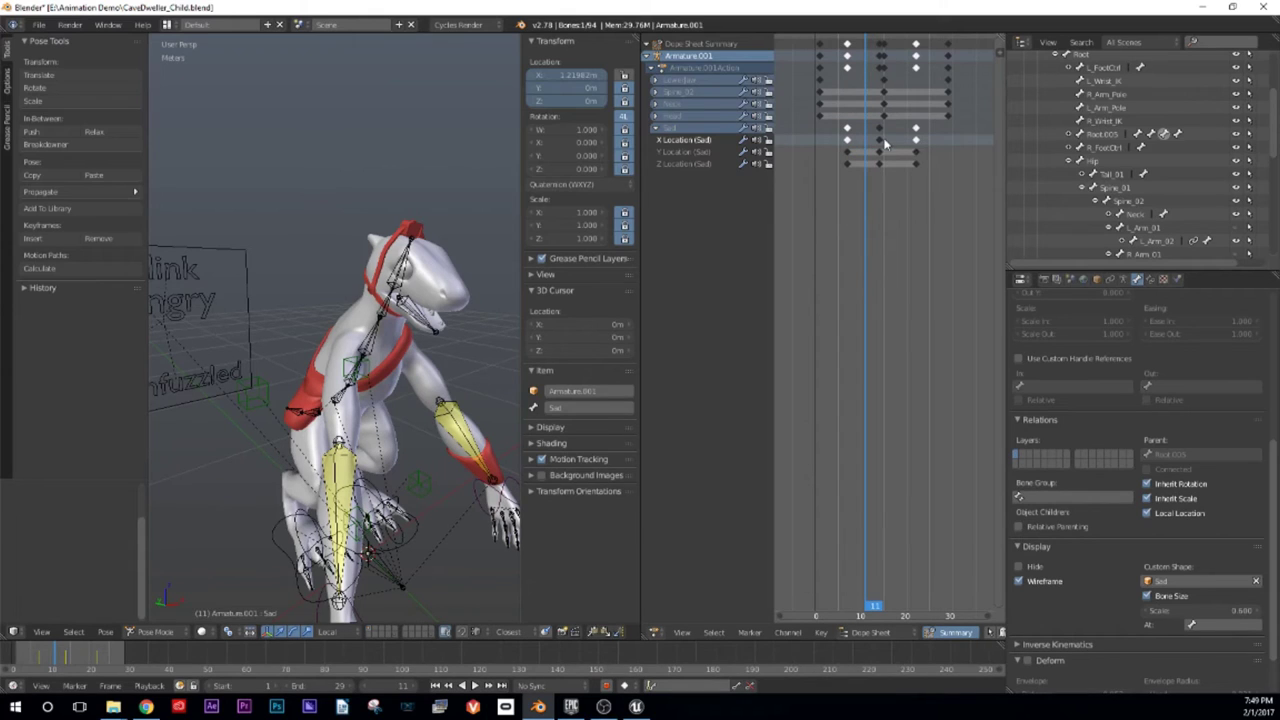
left_click(880, 141, "shift")
left_click(848, 145)
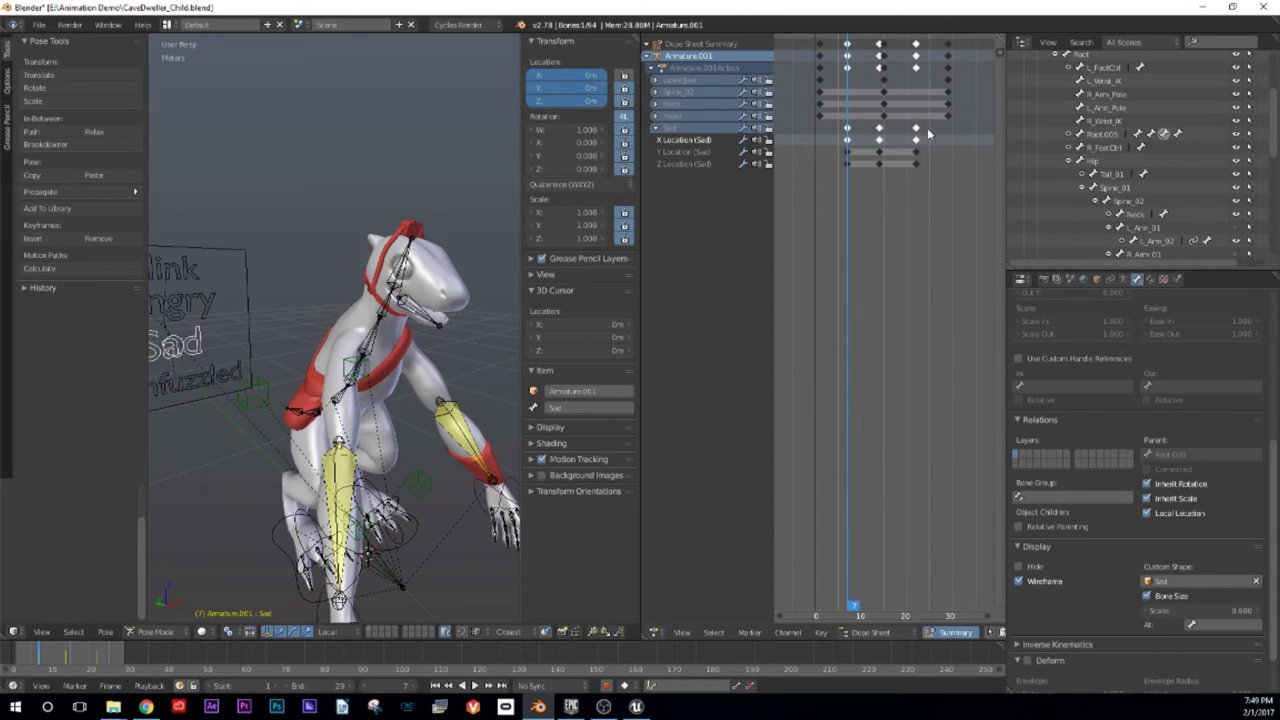
key("s")
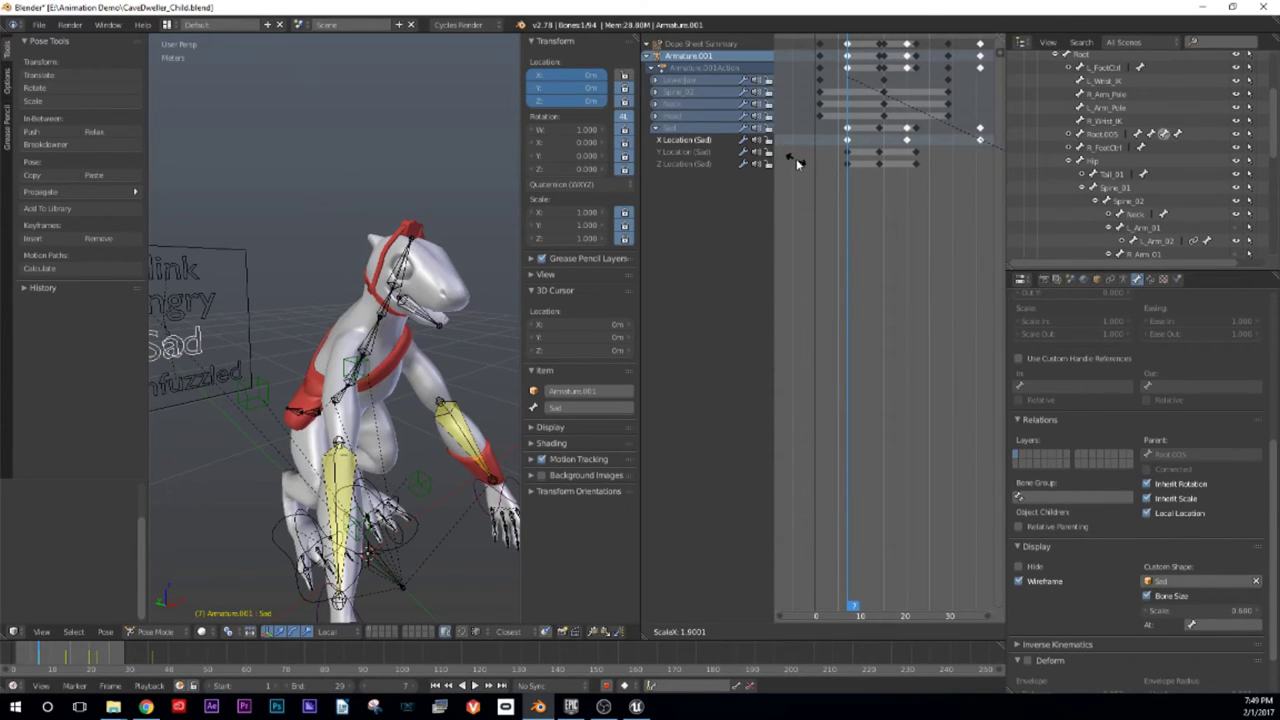
left_click(794, 160)
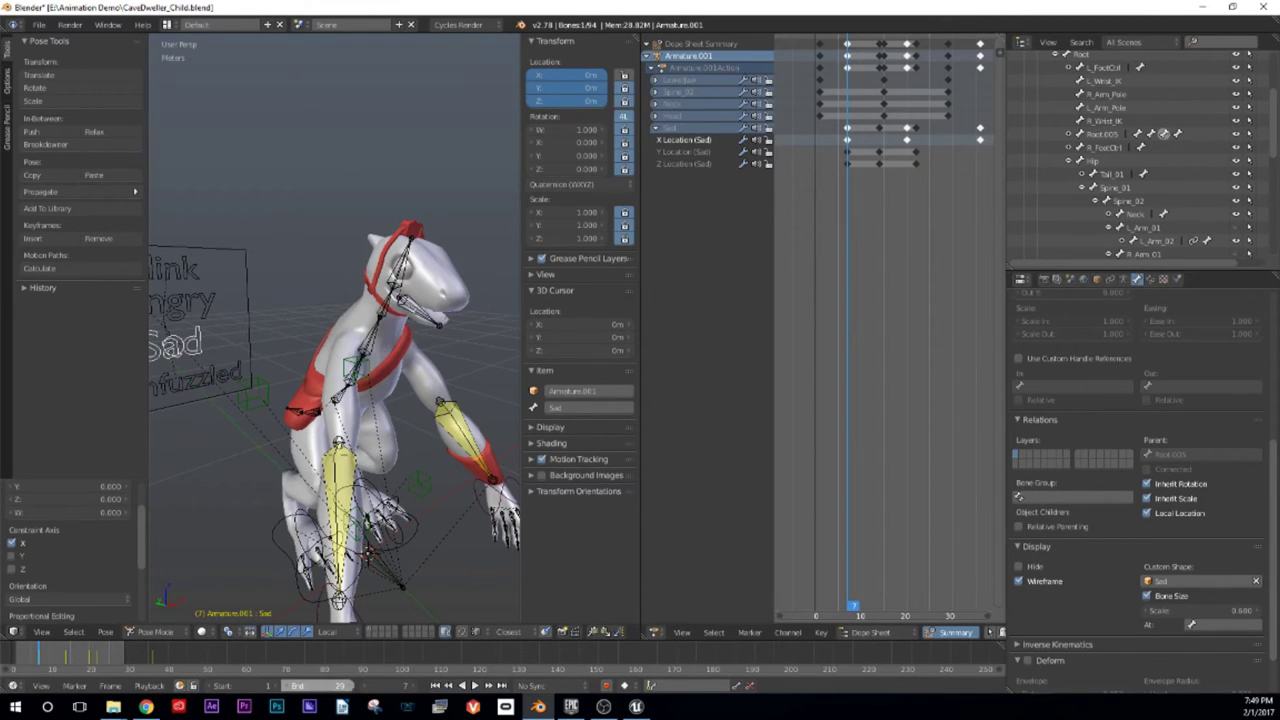
Step: Set the animation's end frame to 40
scroll(323, 690, "up", 11, "ctrl")
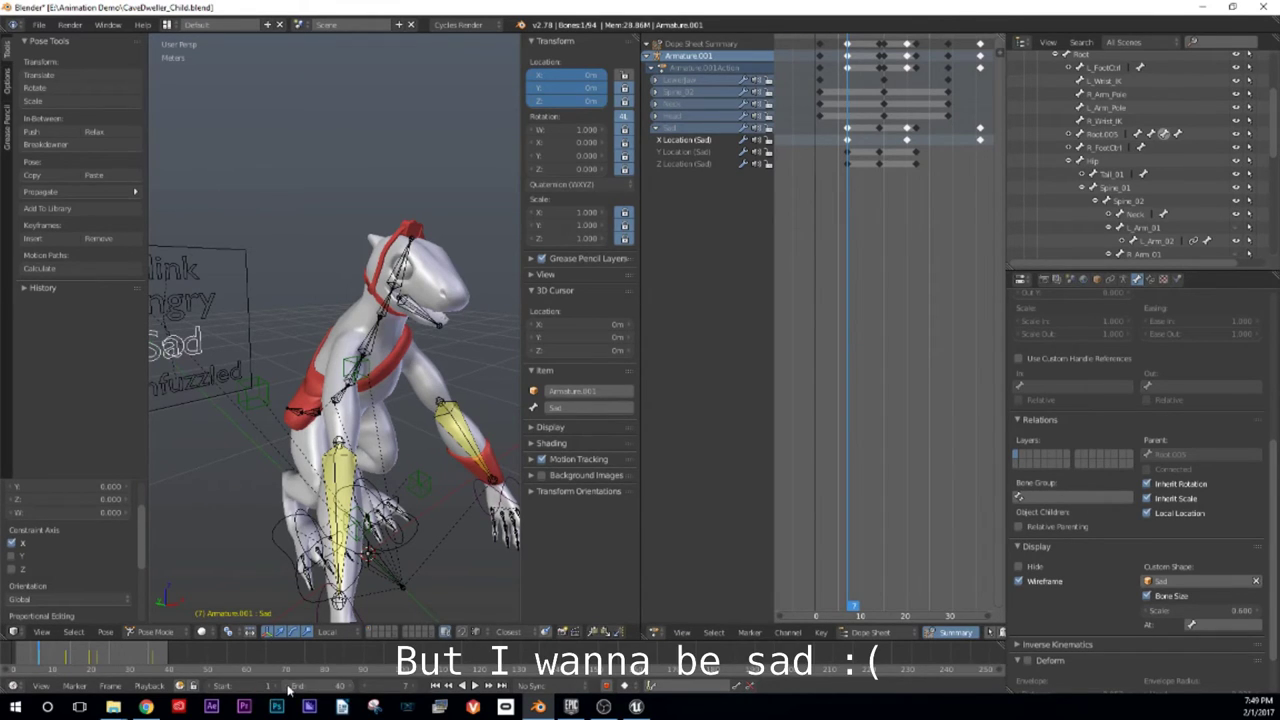
Step: Set the animation's end frame to 36 and widen the 3D view at the expense of the Dope Sheet
scroll(289, 688, "down", 3, "ctrl")
scroll(289, 688, "down", 1, "ctrl")
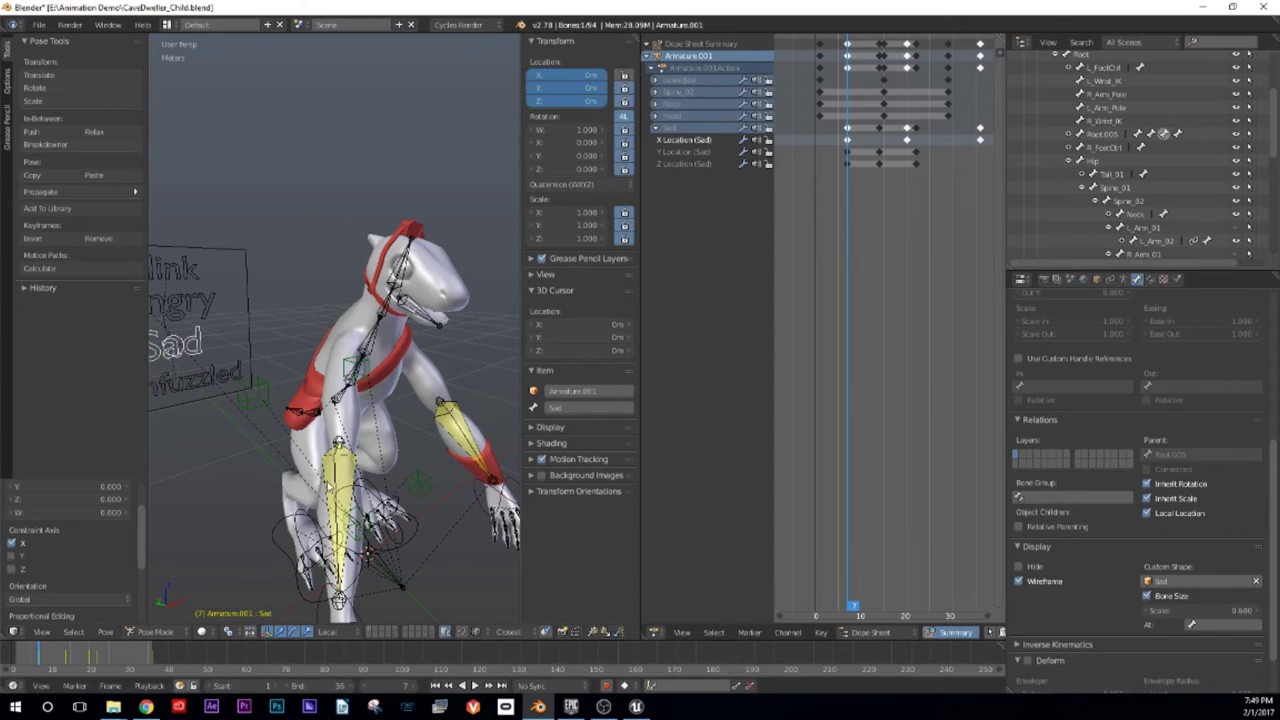
middle_click_drag(440, 390, 411, 383)
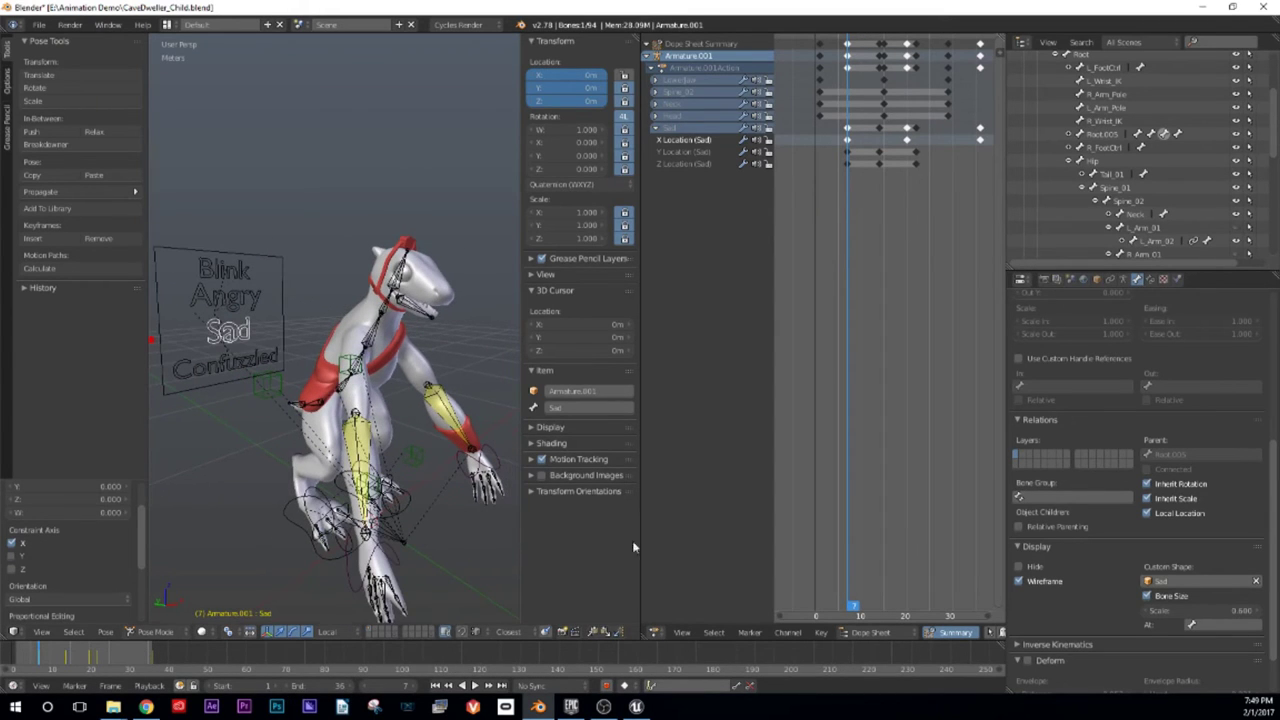
left_click_drag(640, 540, 737, 497)
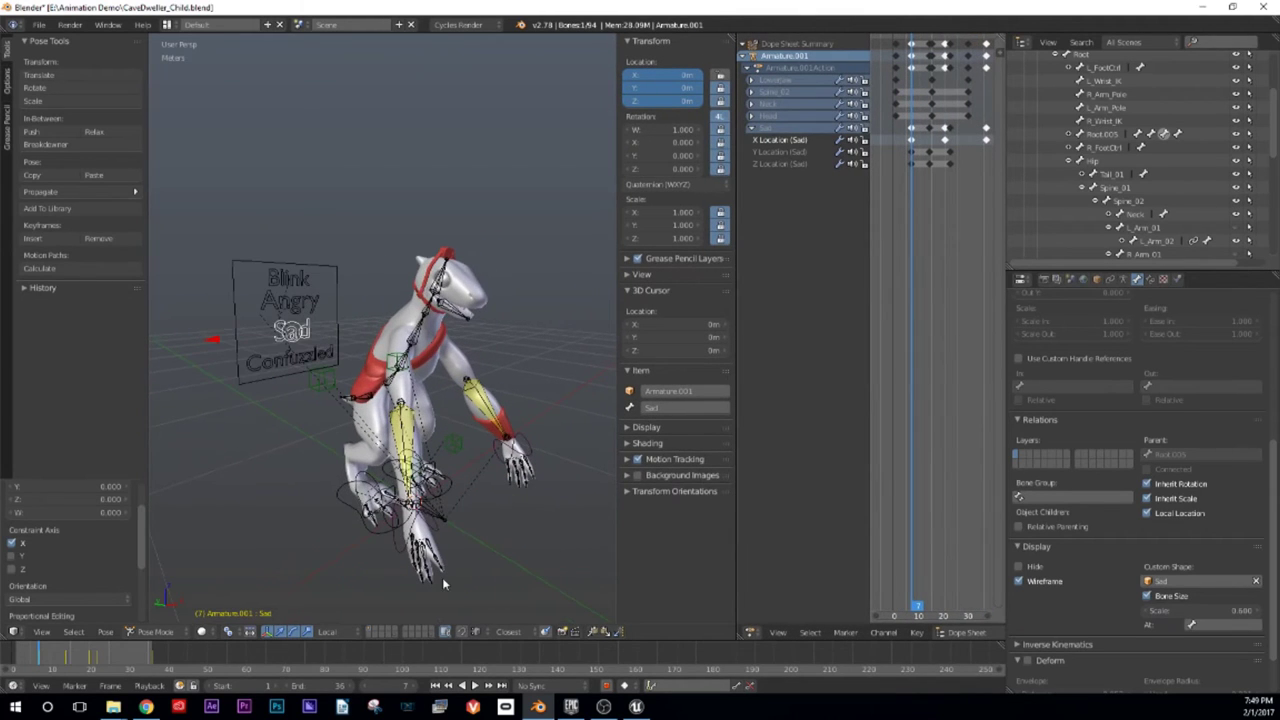
Step: Play the animation and watch the creature's Sad expression from different angles
left_click(474, 685)
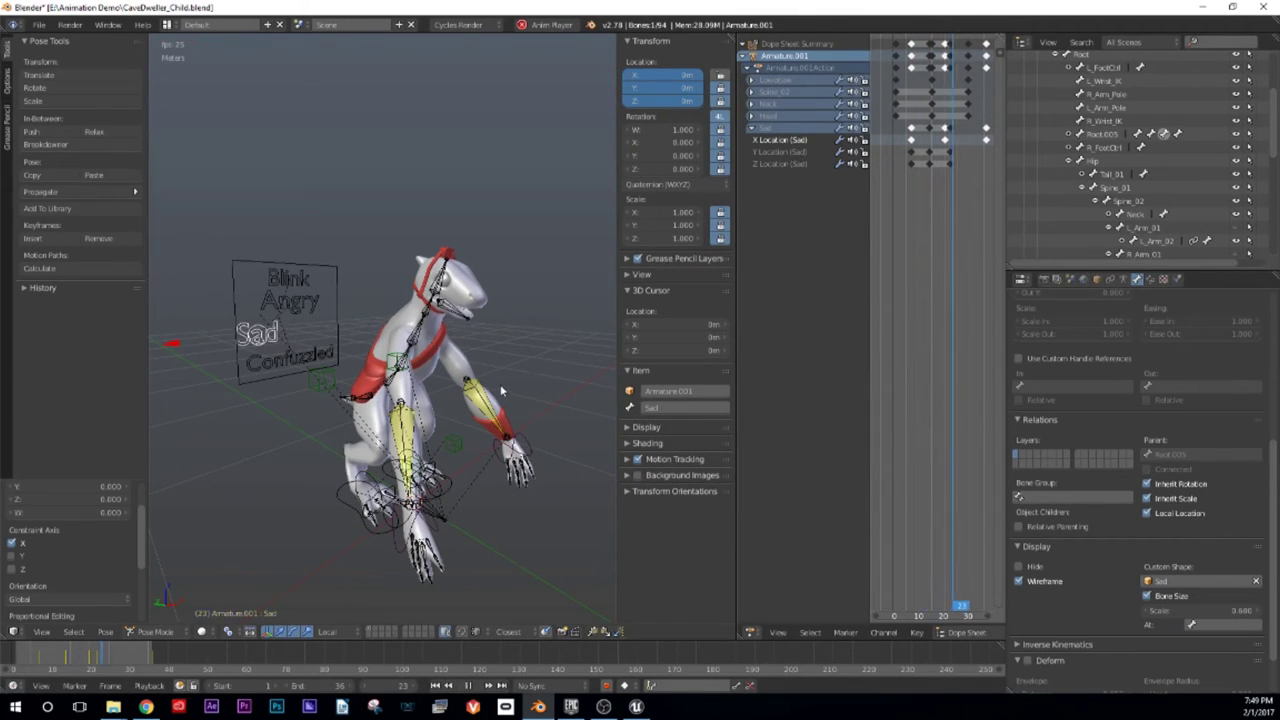
scroll(500, 370, "up", 4)
scroll(500, 335, "down", 3)
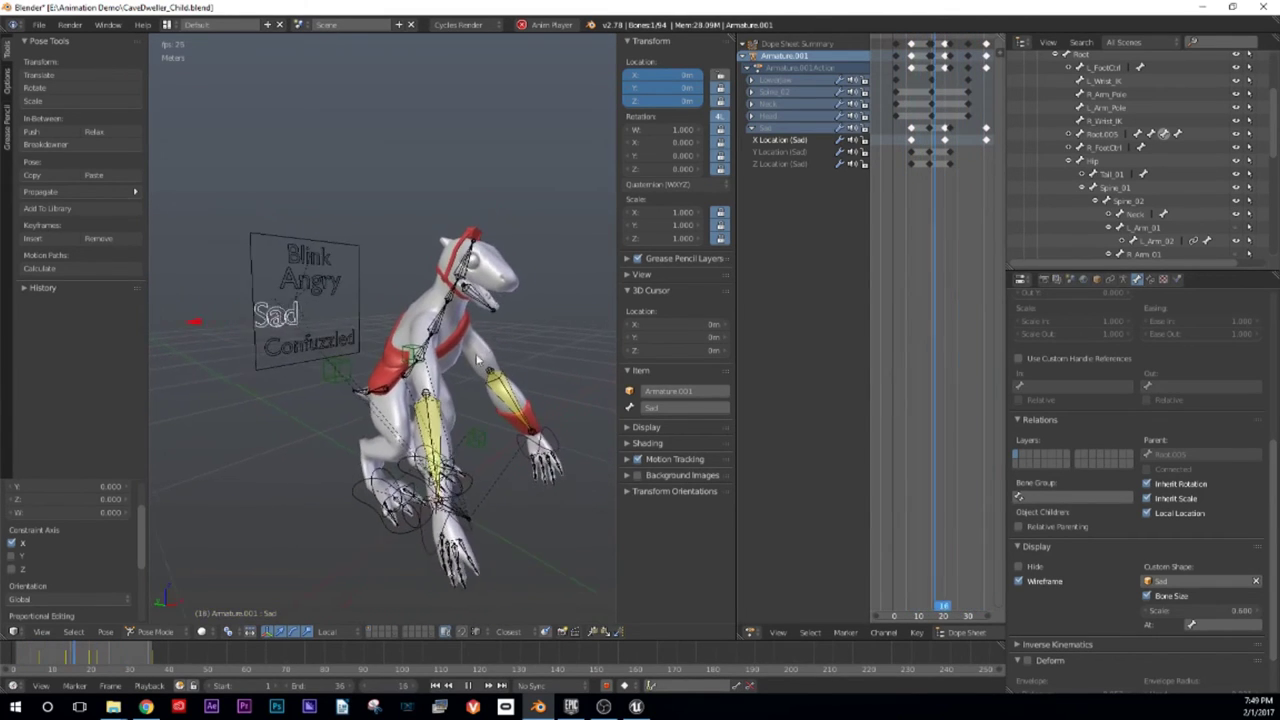
scroll(452, 347, "down", 2)
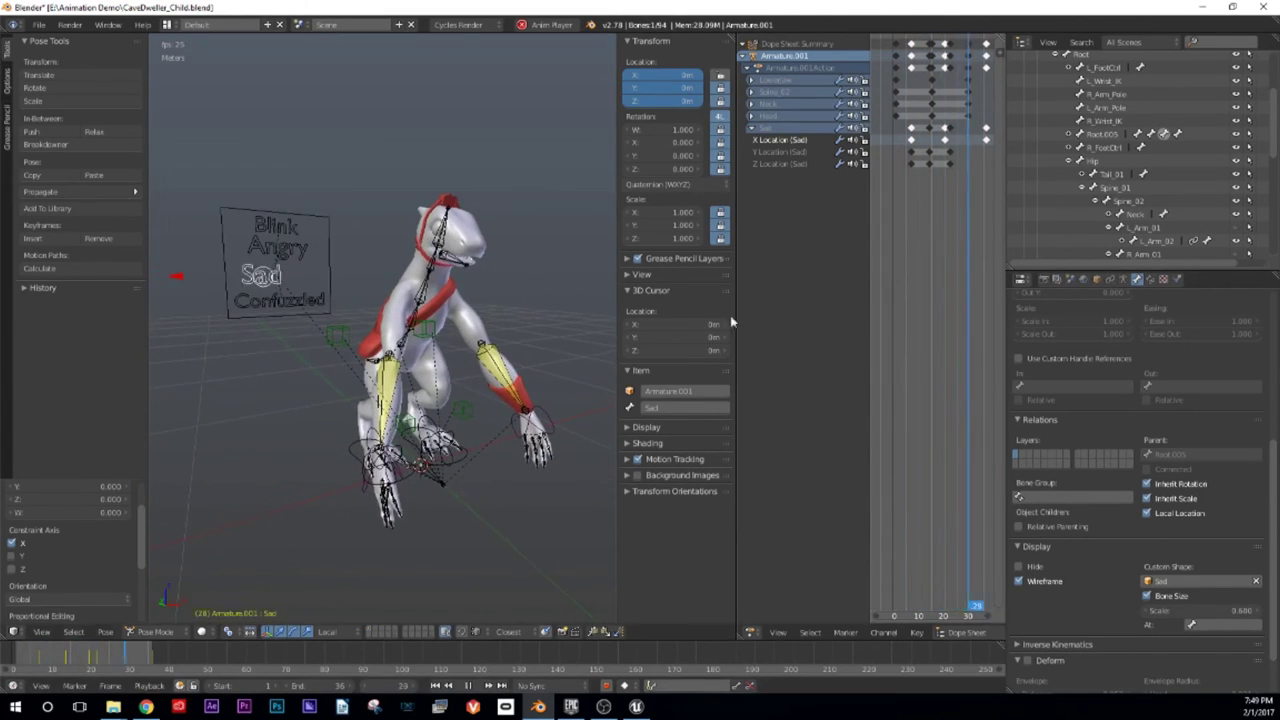
Step: Merge the Dope Sheet area back into the 3D view and stop the playback
left_click_drag(745, 30, 880, 300)
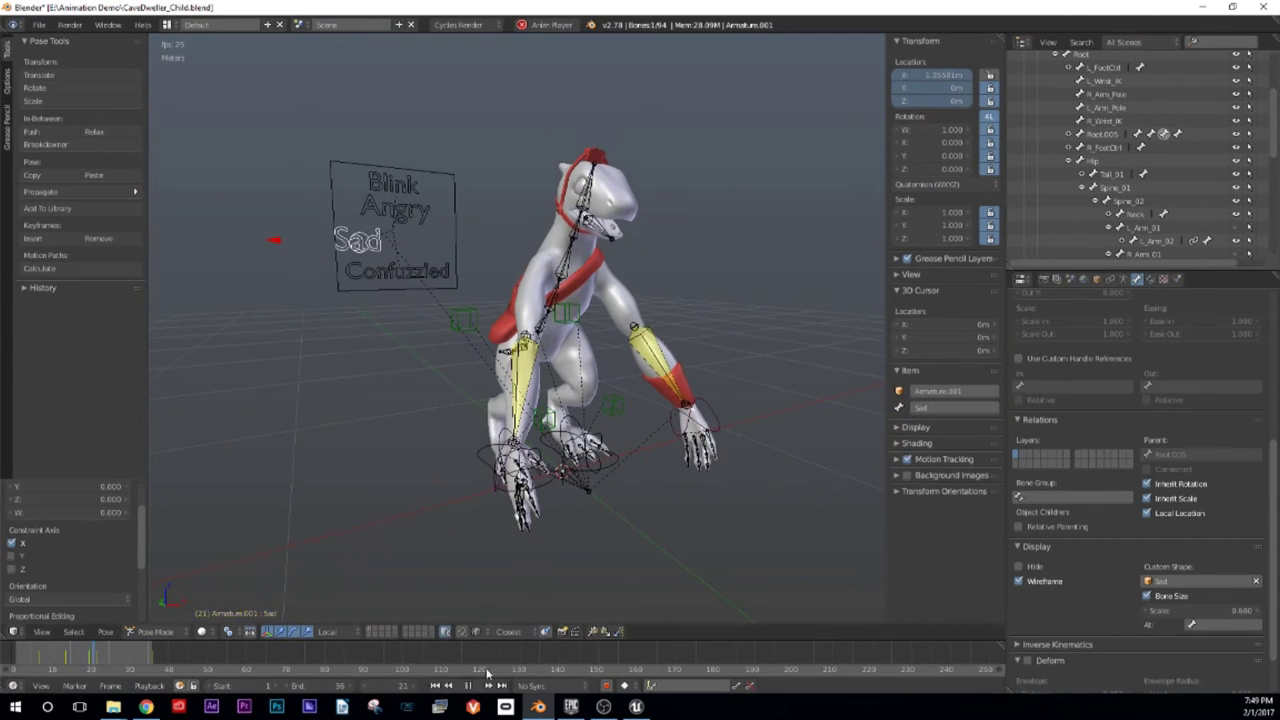
key("Escape")
Step: Try to save the file, and switch the armature from Pose Mode to Object Mode
key("ctrl+s")
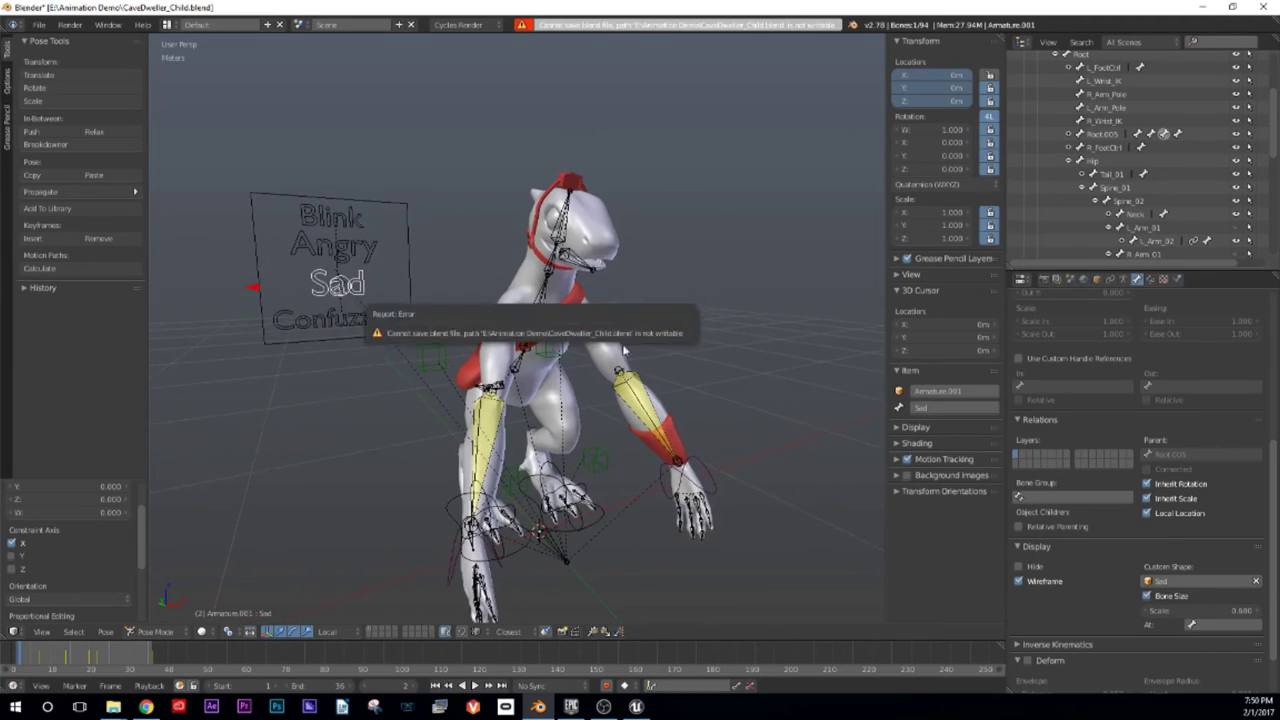
left_click(150, 632)
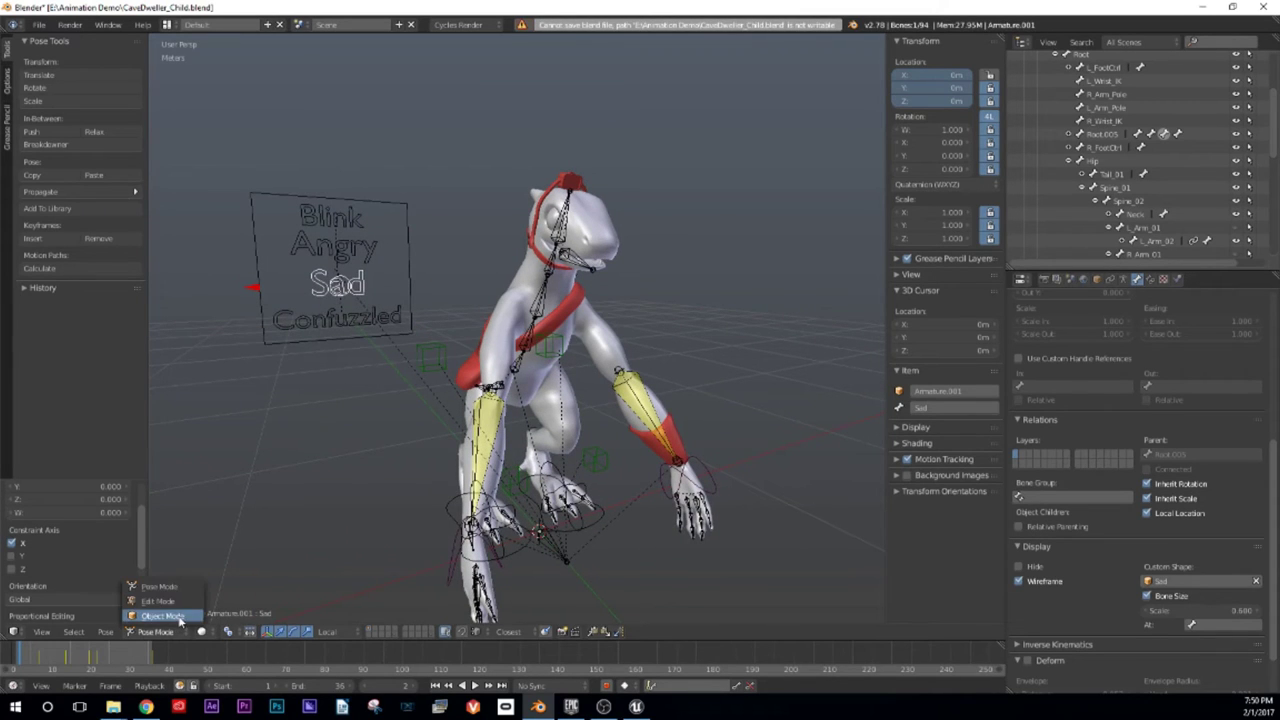
left_click(160, 615)
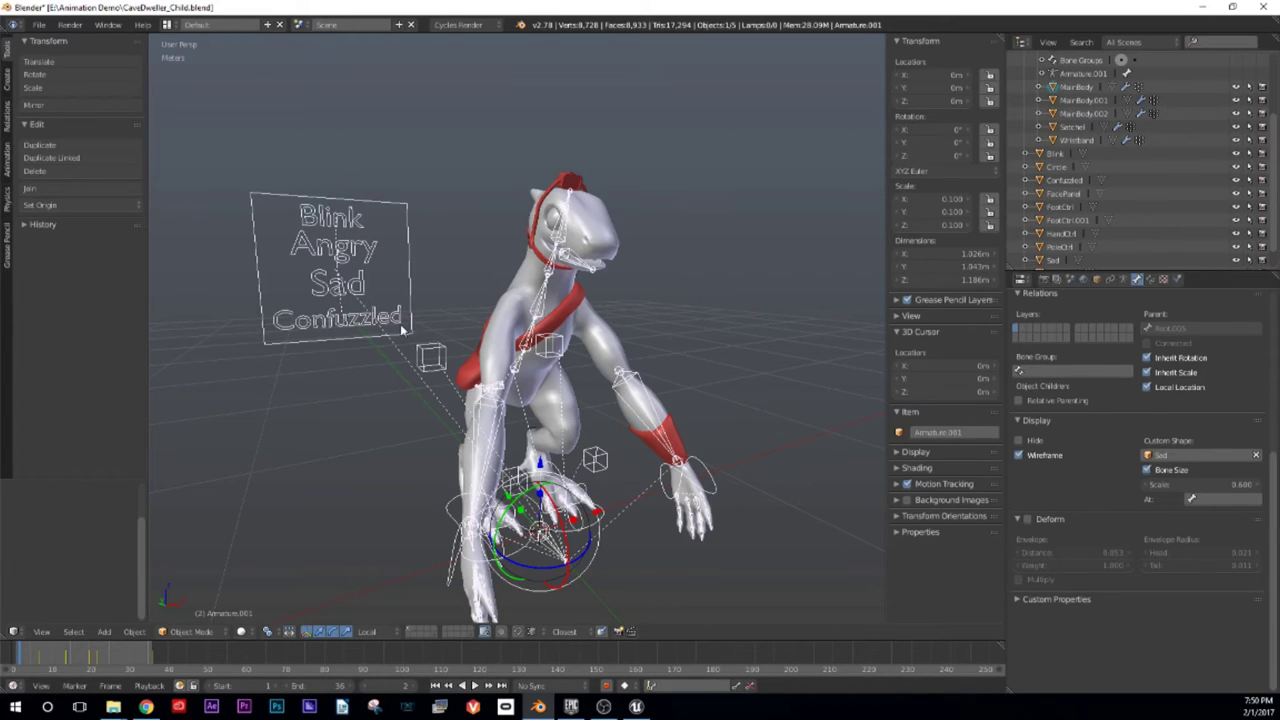
middle_click_drag(501, 272, 512, 335)
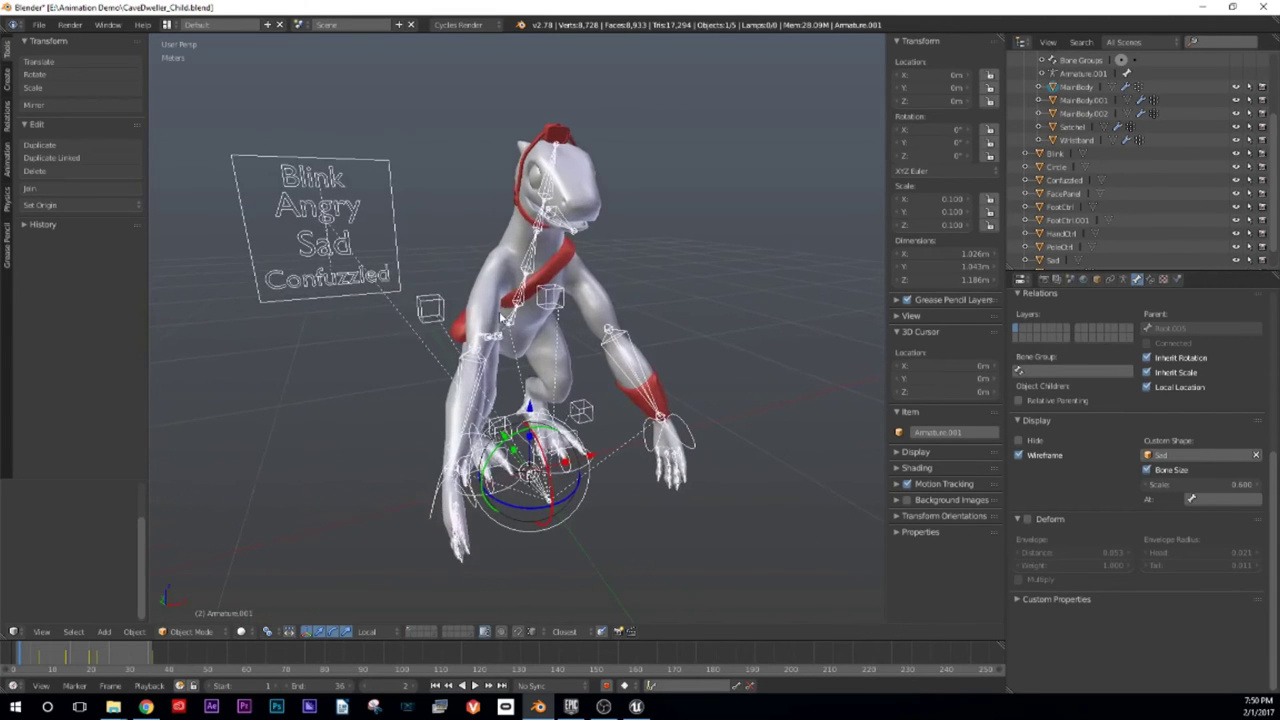
key("ctrl+s")
middle_click_drag(573, 249, 530, 280)
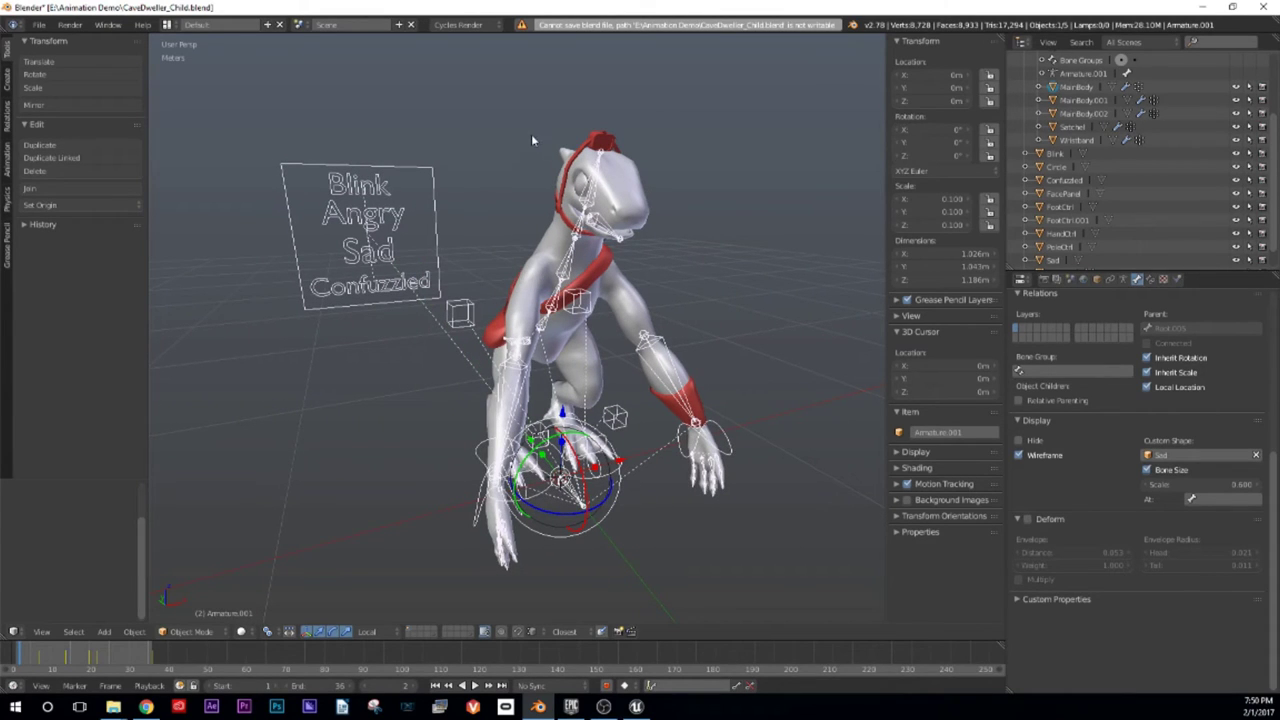
Step: Select all visible objects, including the armature and meshes, and start an FBX export
key("a")
key("a")
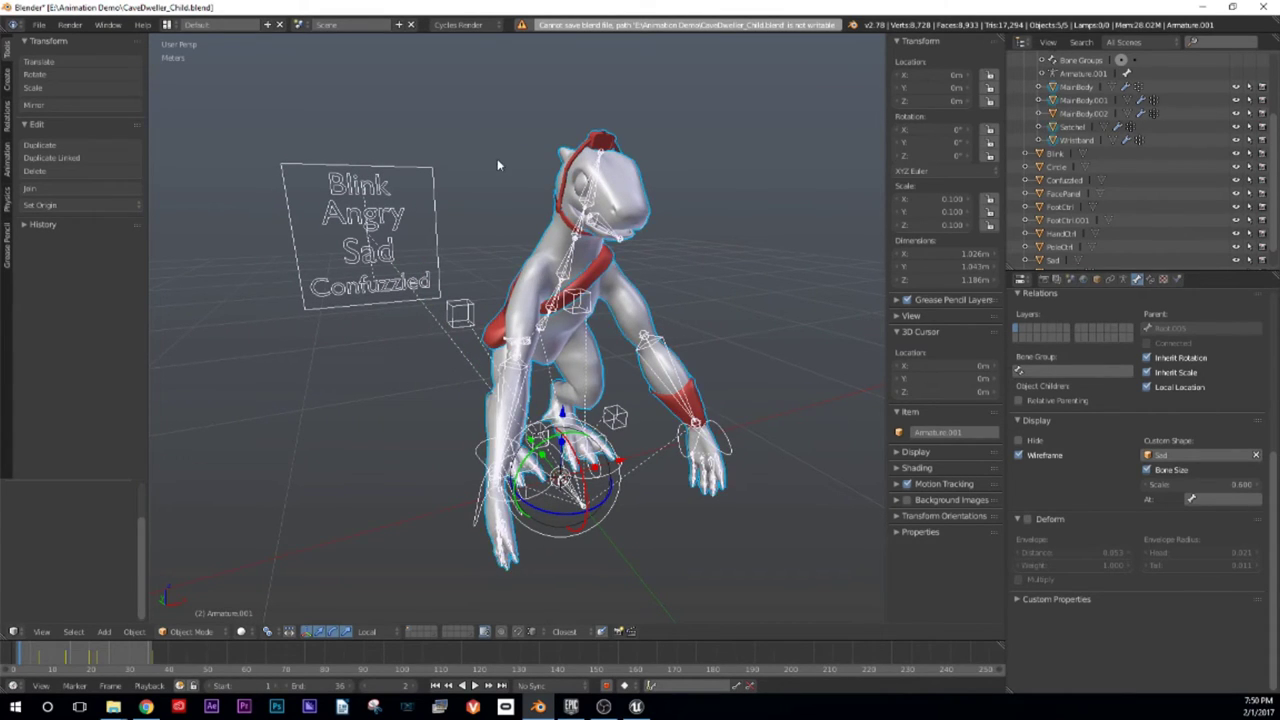
middle_click_drag(451, 153, 454, 154)
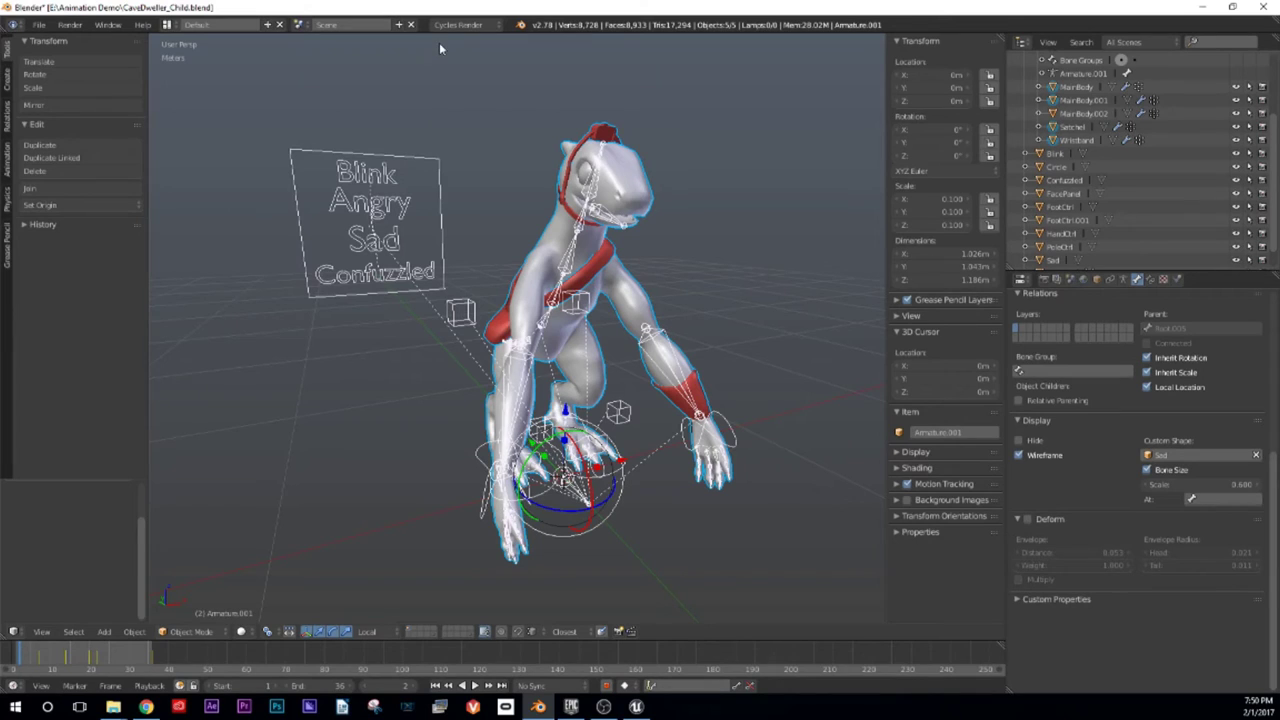
left_click(40, 27)
mouse_move(68, 279)
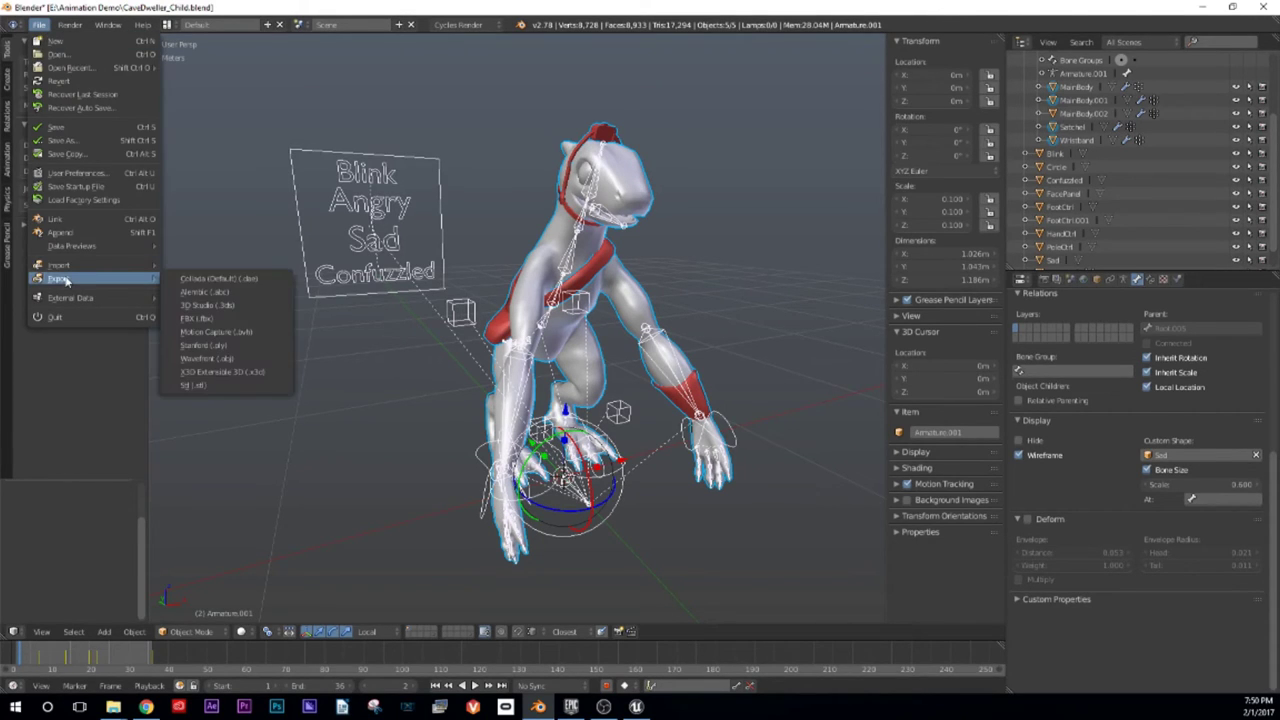
left_click(211, 319)
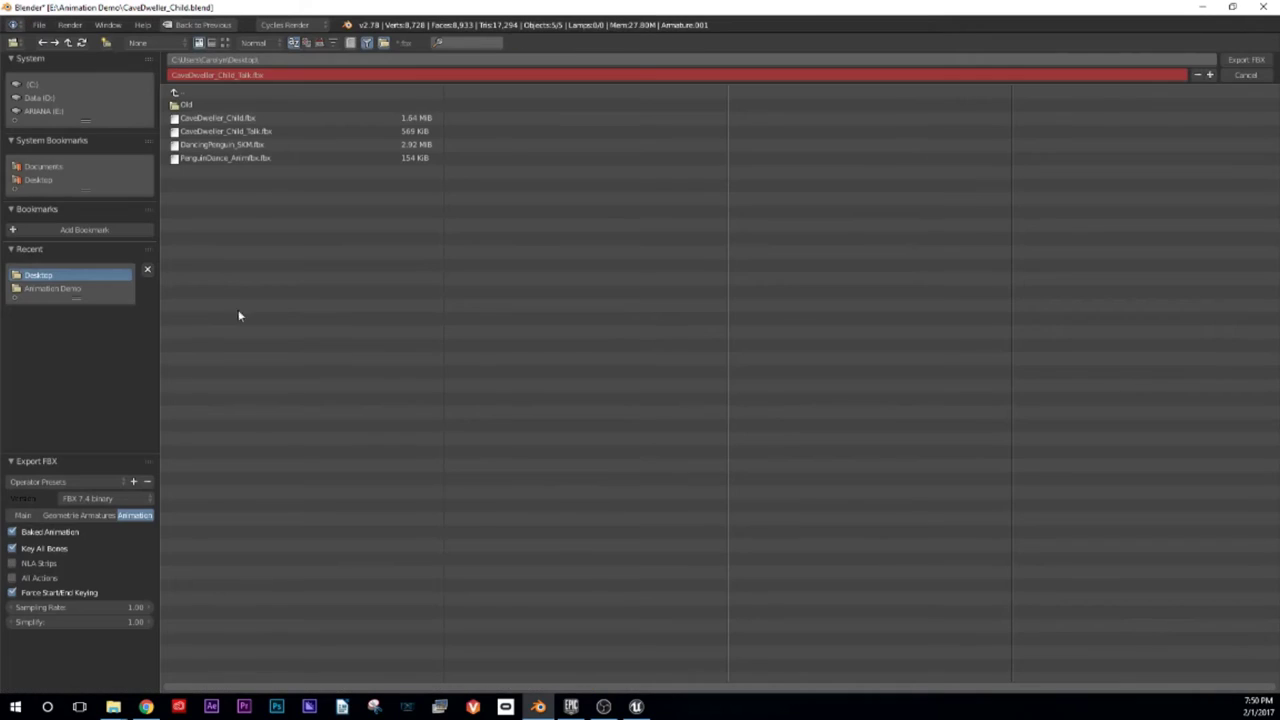
Step: Check the main export settings and export the selection to the Desktop as CaveDweller_Child_TalkSad.fbx
left_click(22, 515)
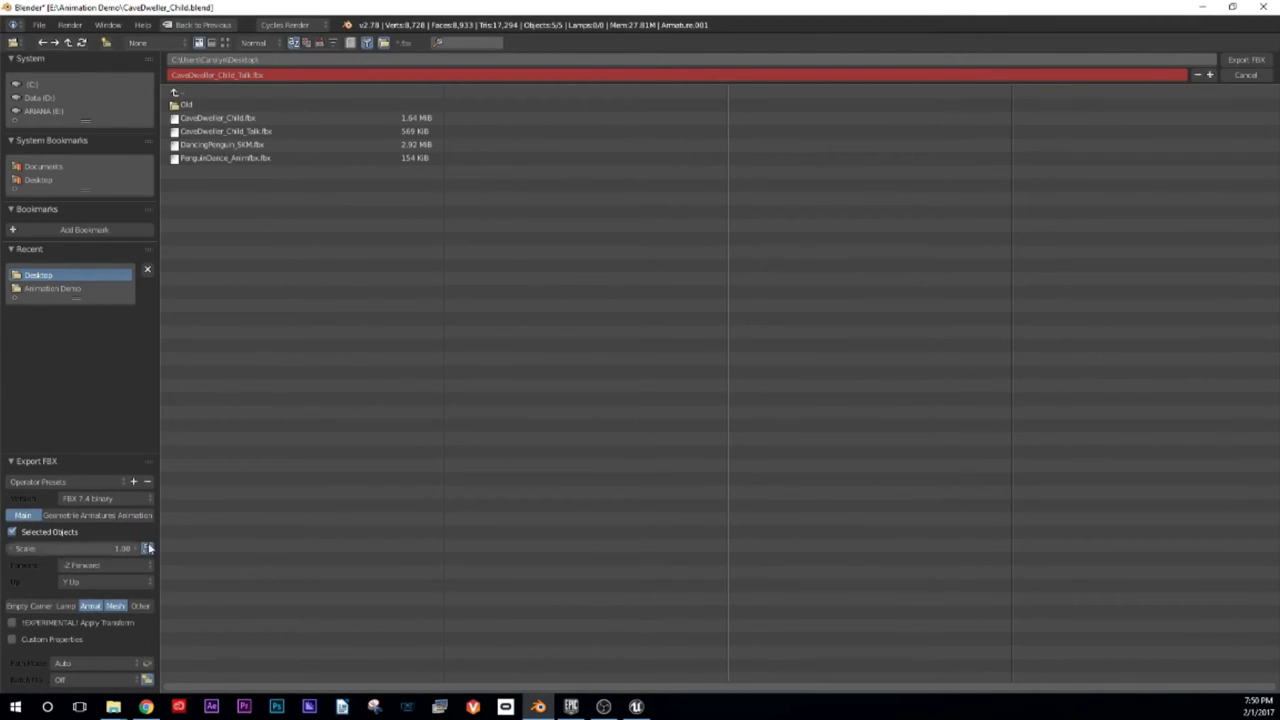
left_click(254, 75)
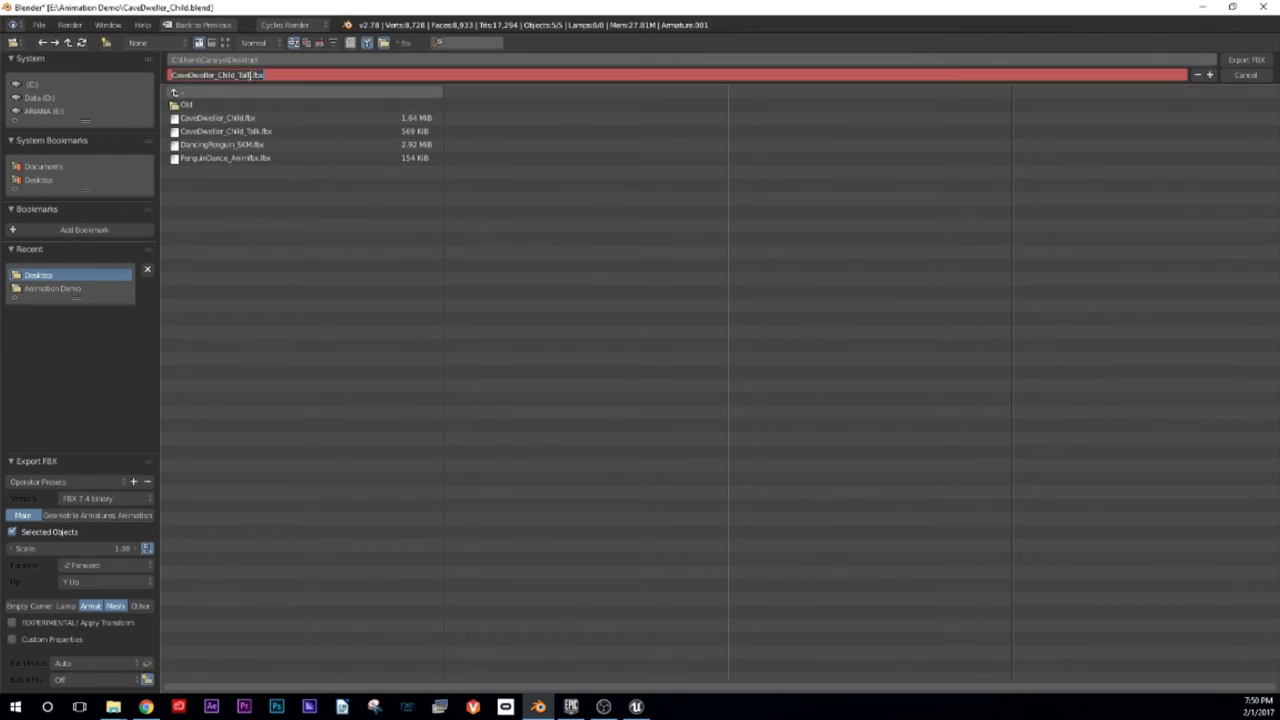
key("Return")
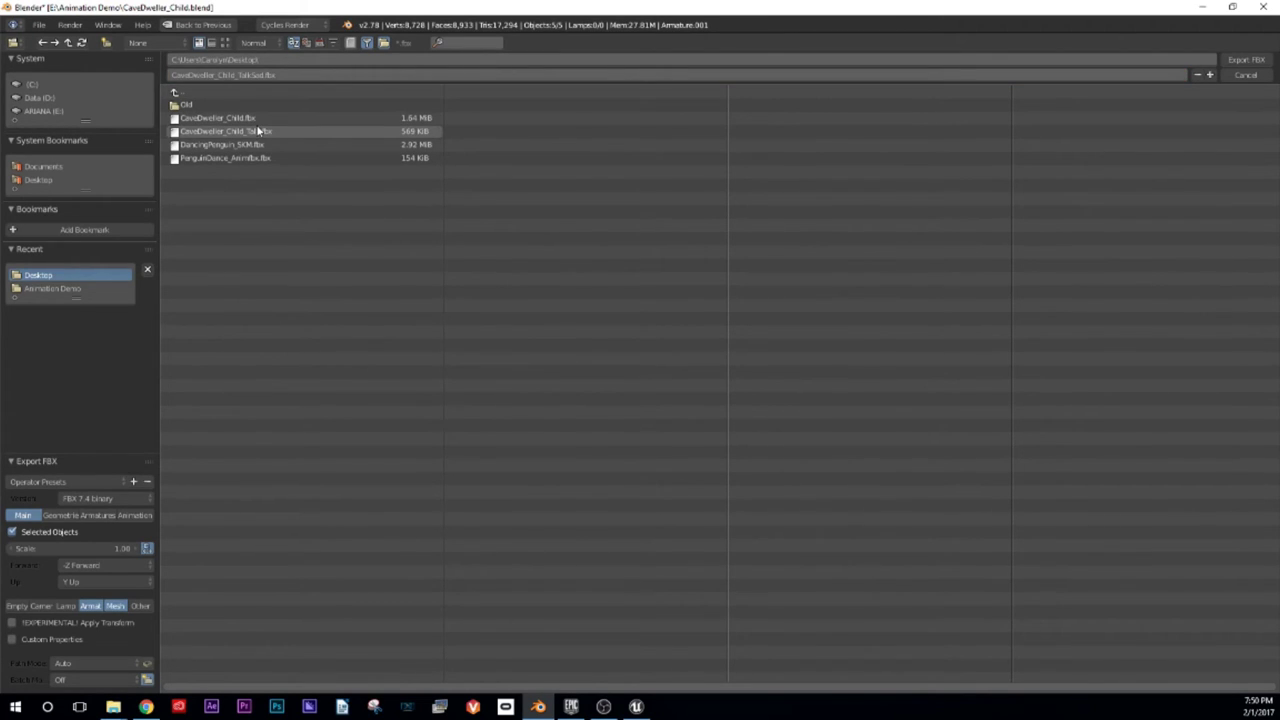
double_click(258, 131)
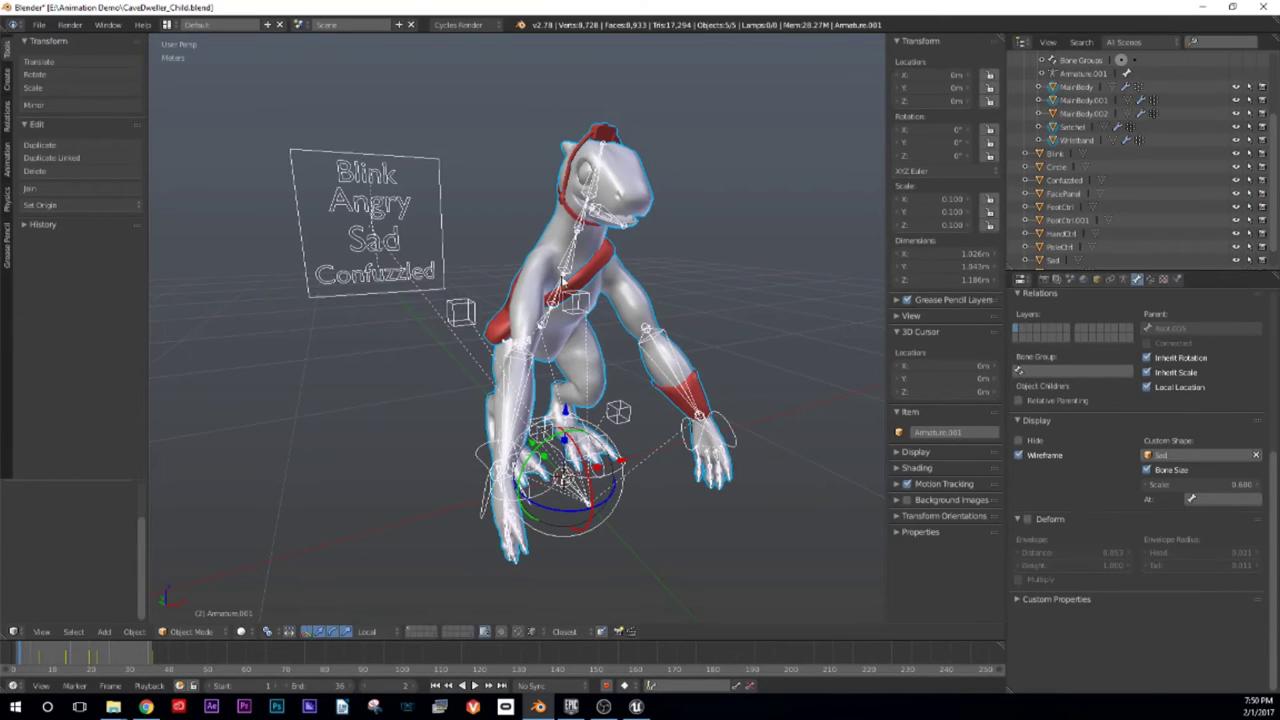
middle_click_drag(565, 282, 700, 232)
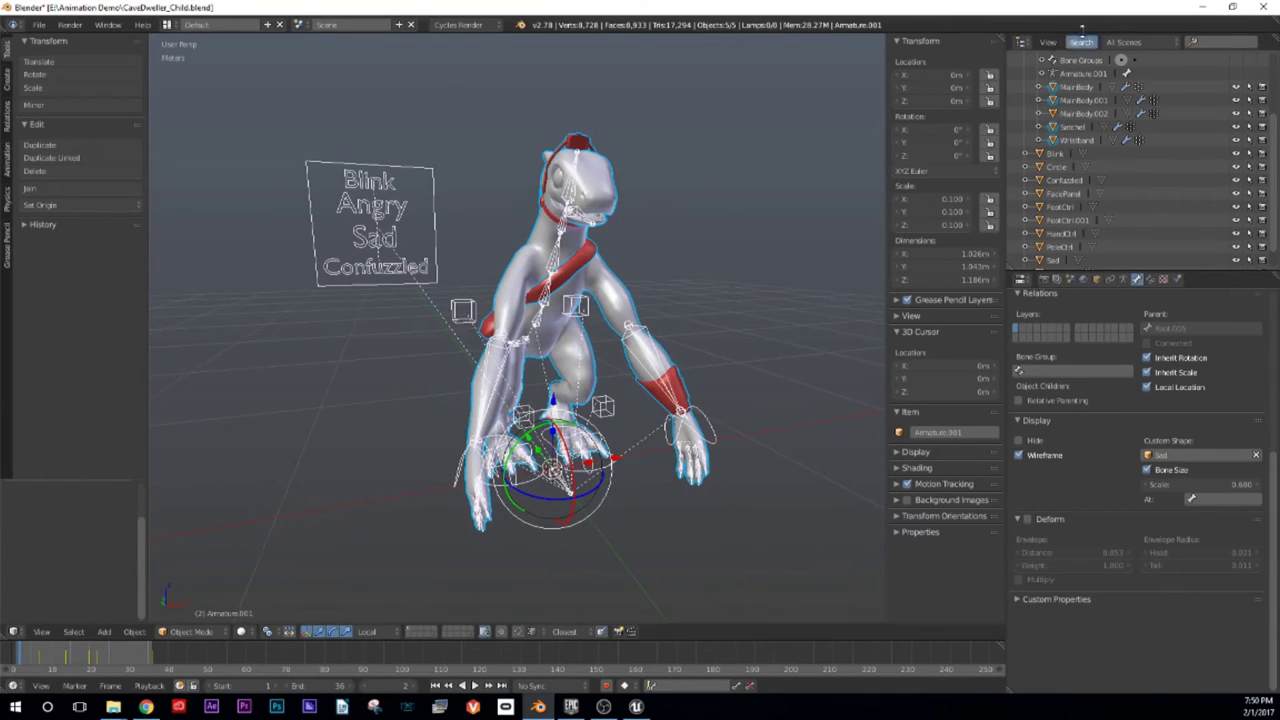
Step: Switch to Unreal Editor and start importing CaveDweller_Child_TalkSad.fbx from the Desktop into the FirstPersonBP folder
left_click(646, 705)
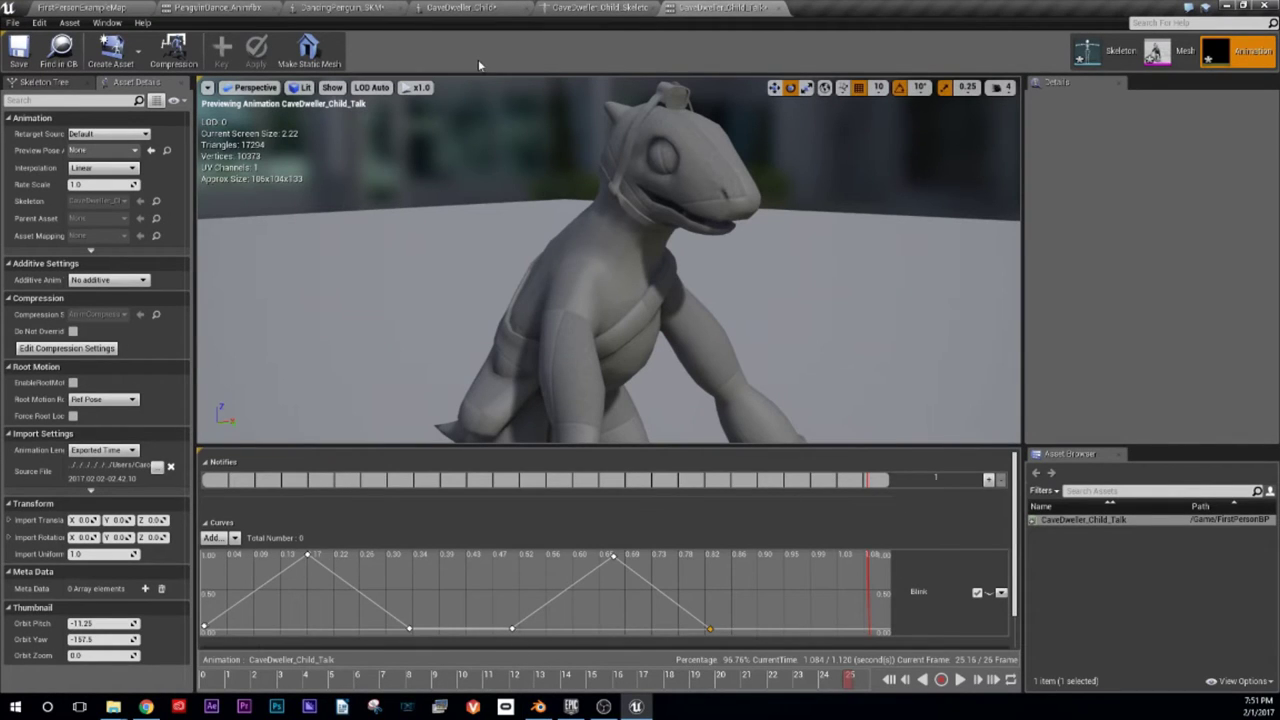
left_click(103, 12)
left_click(617, 572)
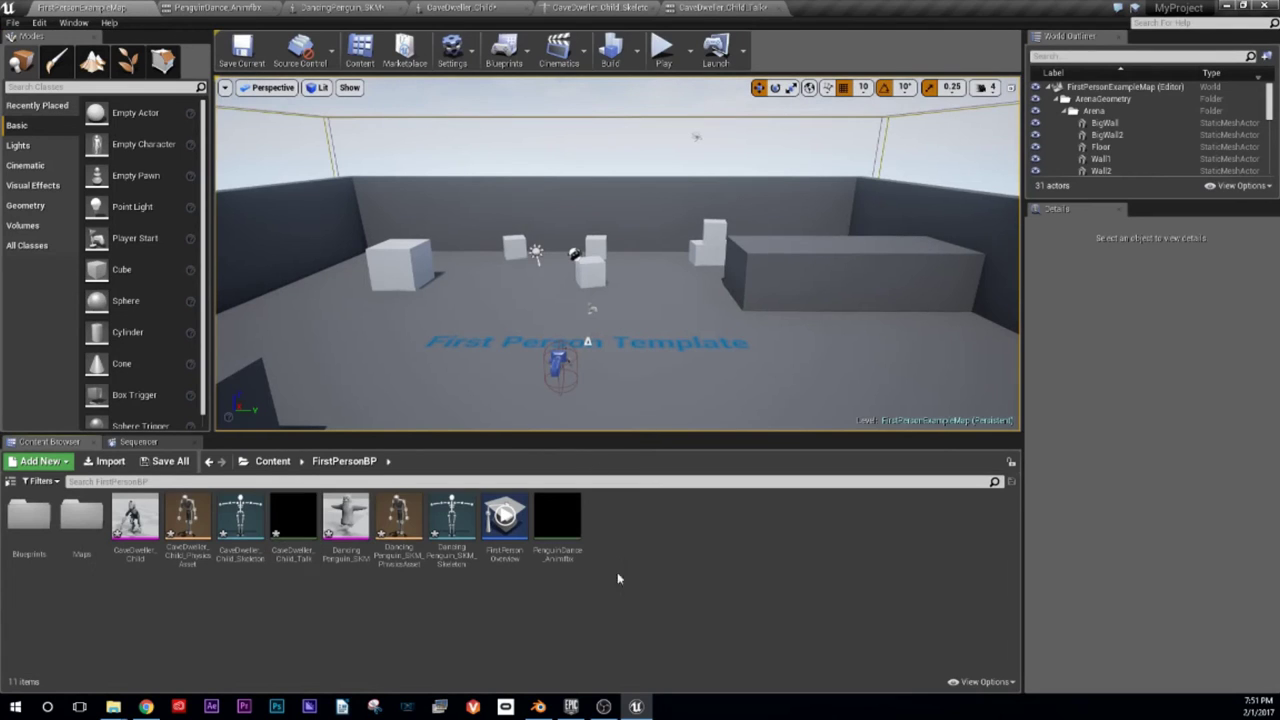
left_click(116, 466)
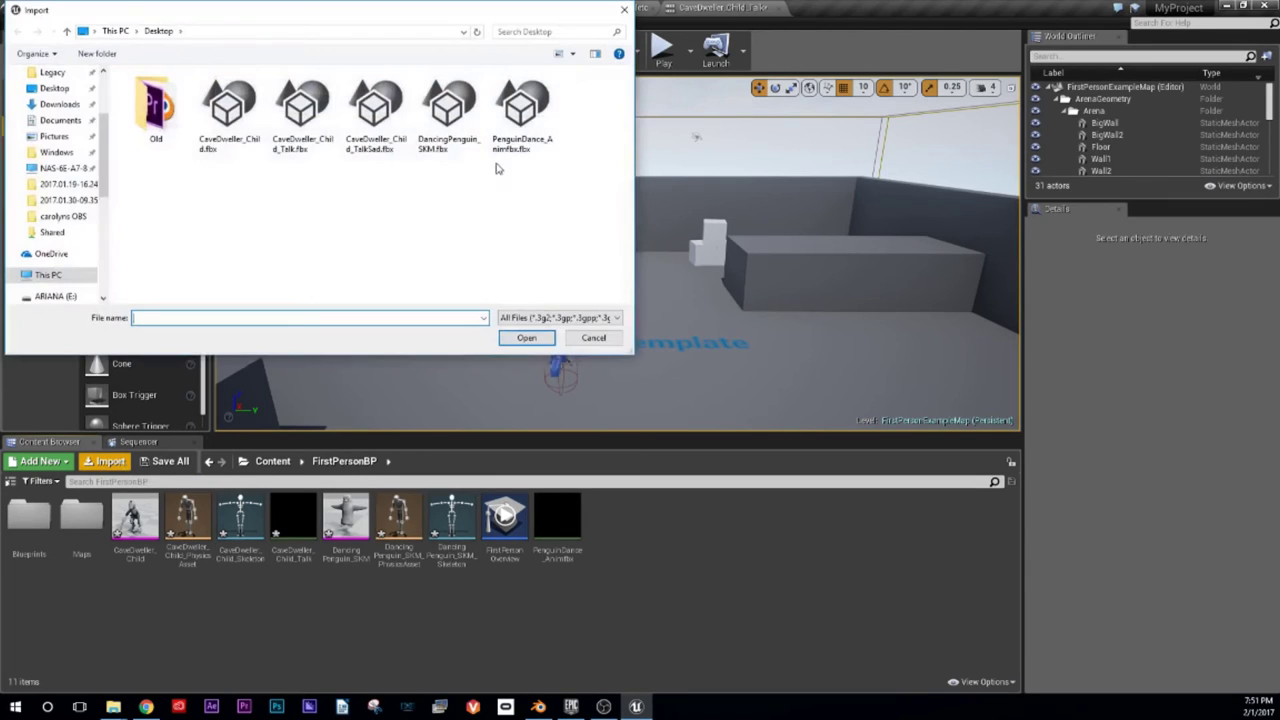
left_click(352, 118)
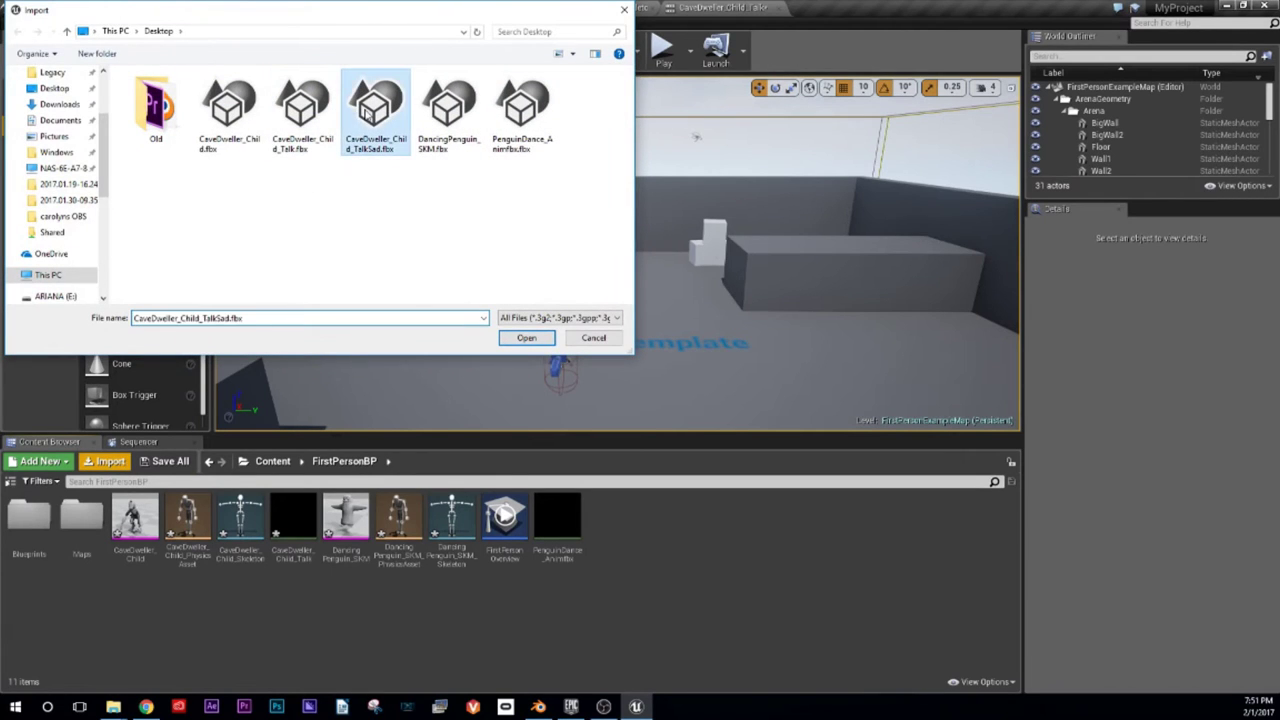
left_click(526, 337)
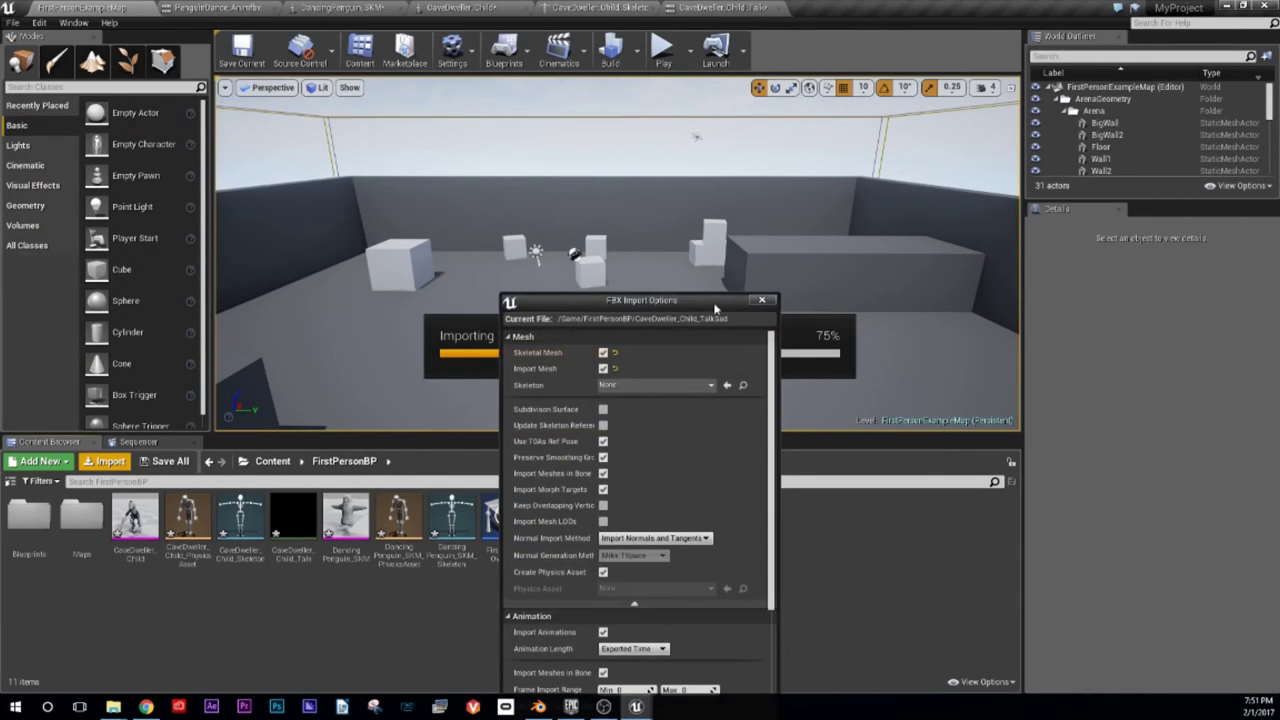
Step: Turn off mesh import, assign CaveDweller_Child_Skeleton as the skeleton, and import the animation
left_click_drag(706, 313, 708, 120)
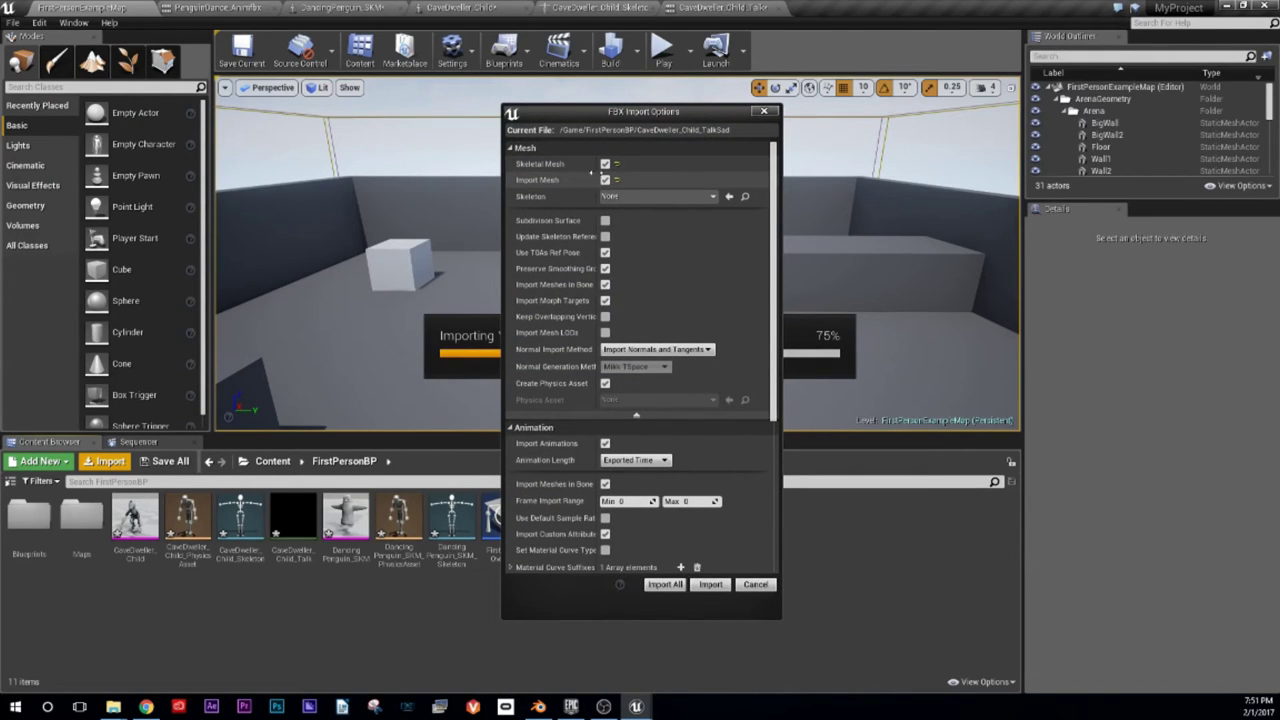
left_click(605, 180)
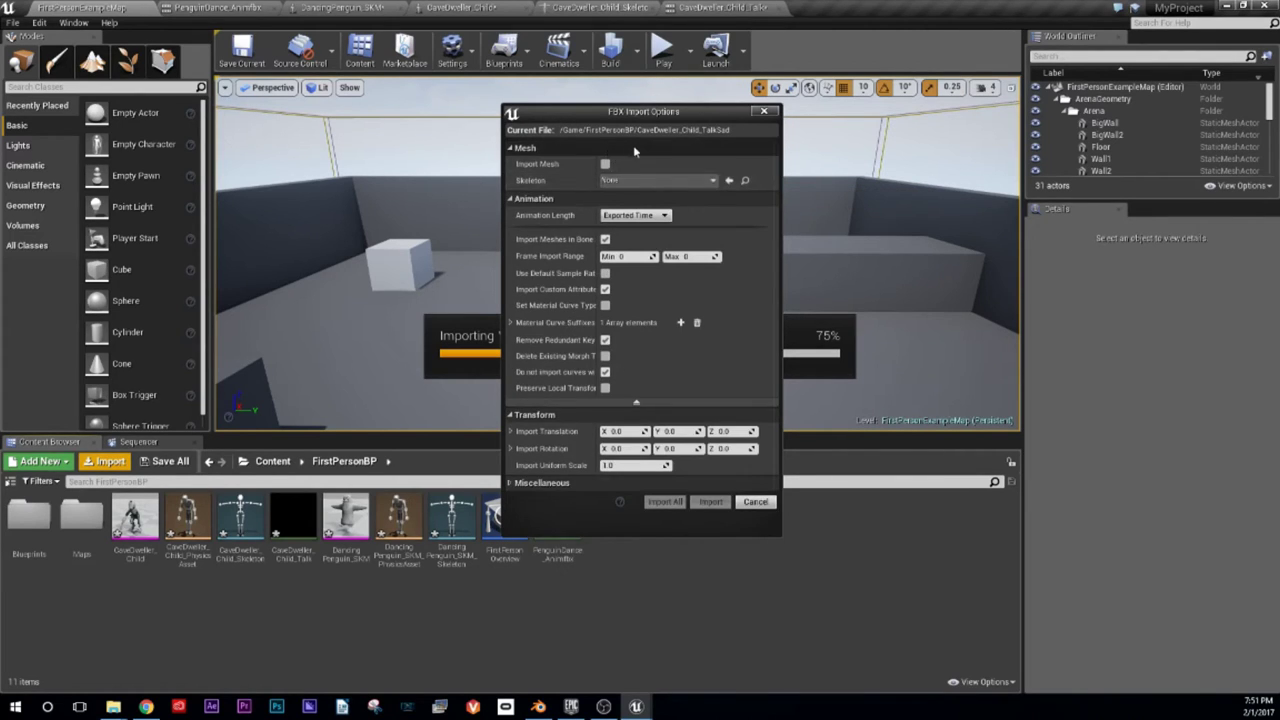
left_click(690, 182)
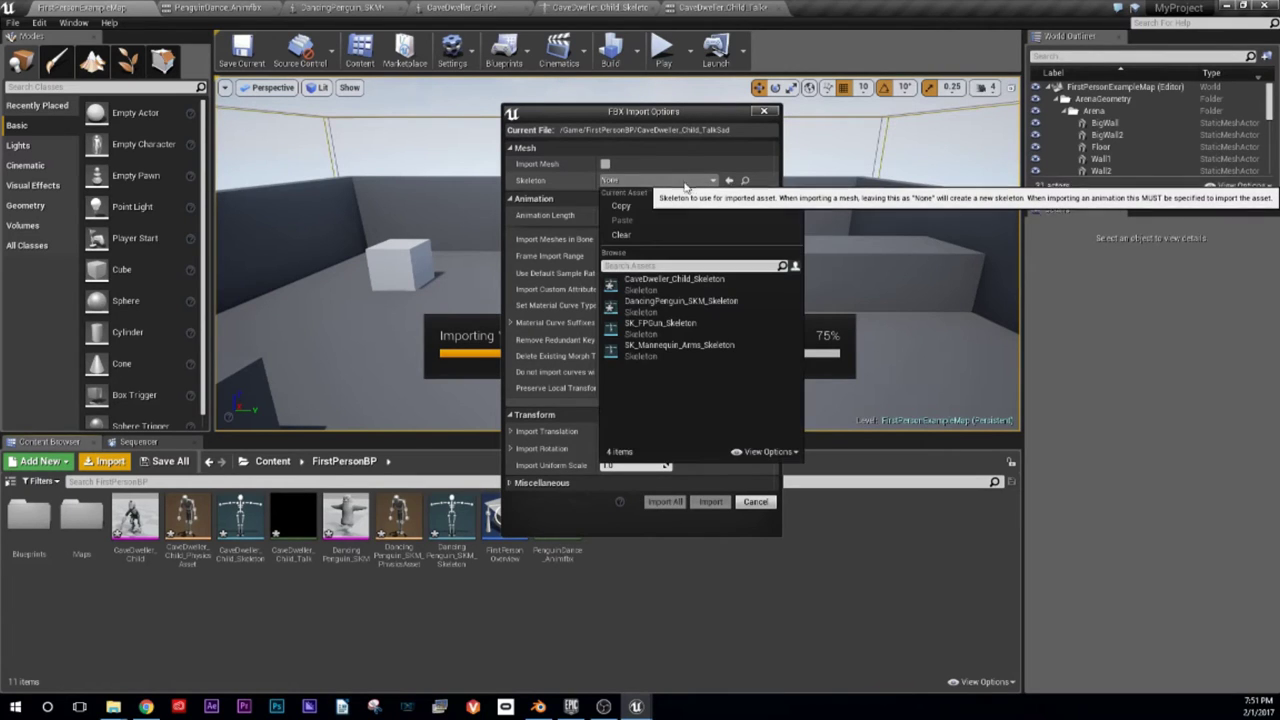
left_click(669, 278)
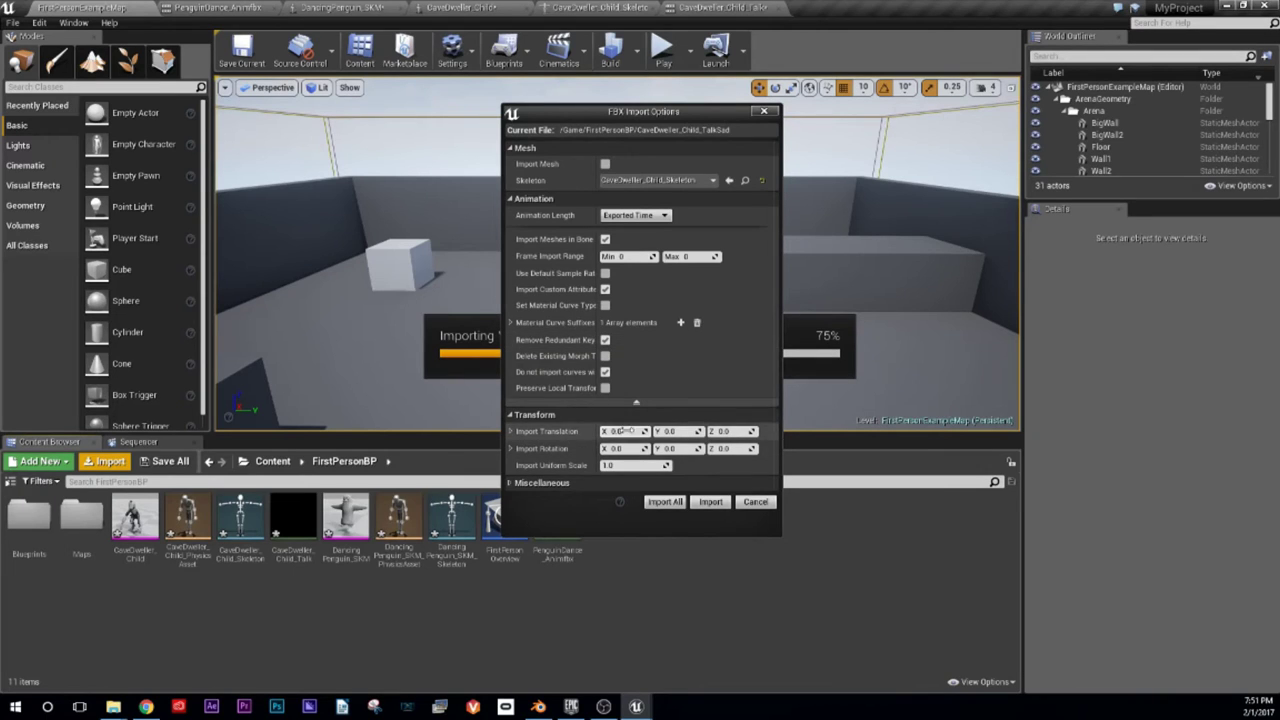
left_click(665, 503)
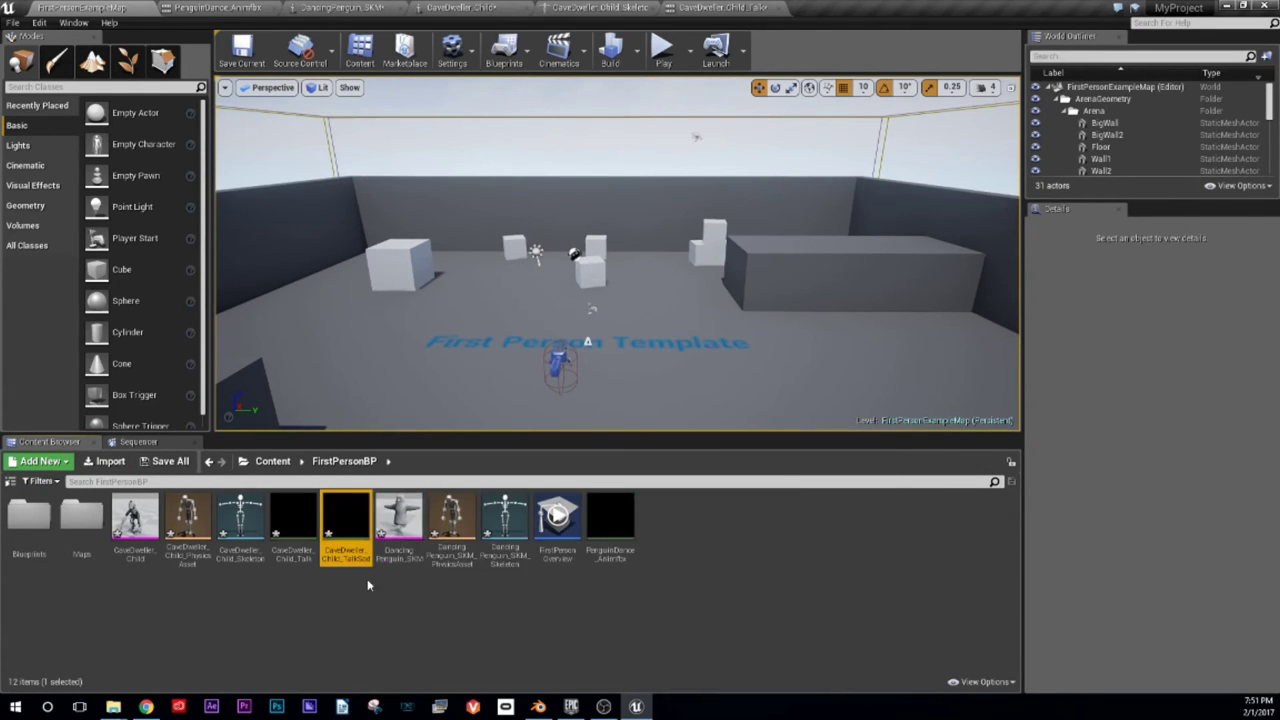
Step: Open the CaveDweller_Child_TalkSad animation and examine the creature's face up close during playback
double_click(355, 527)
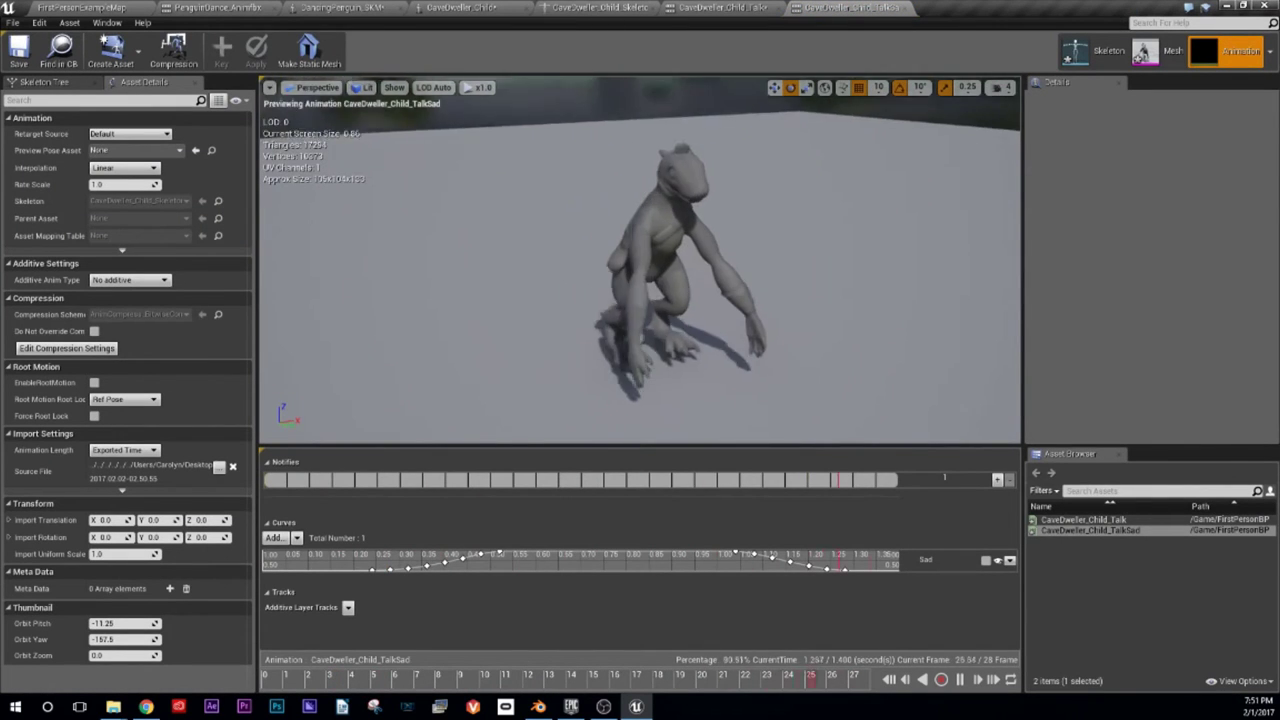
scroll(640, 260, "up", 5)
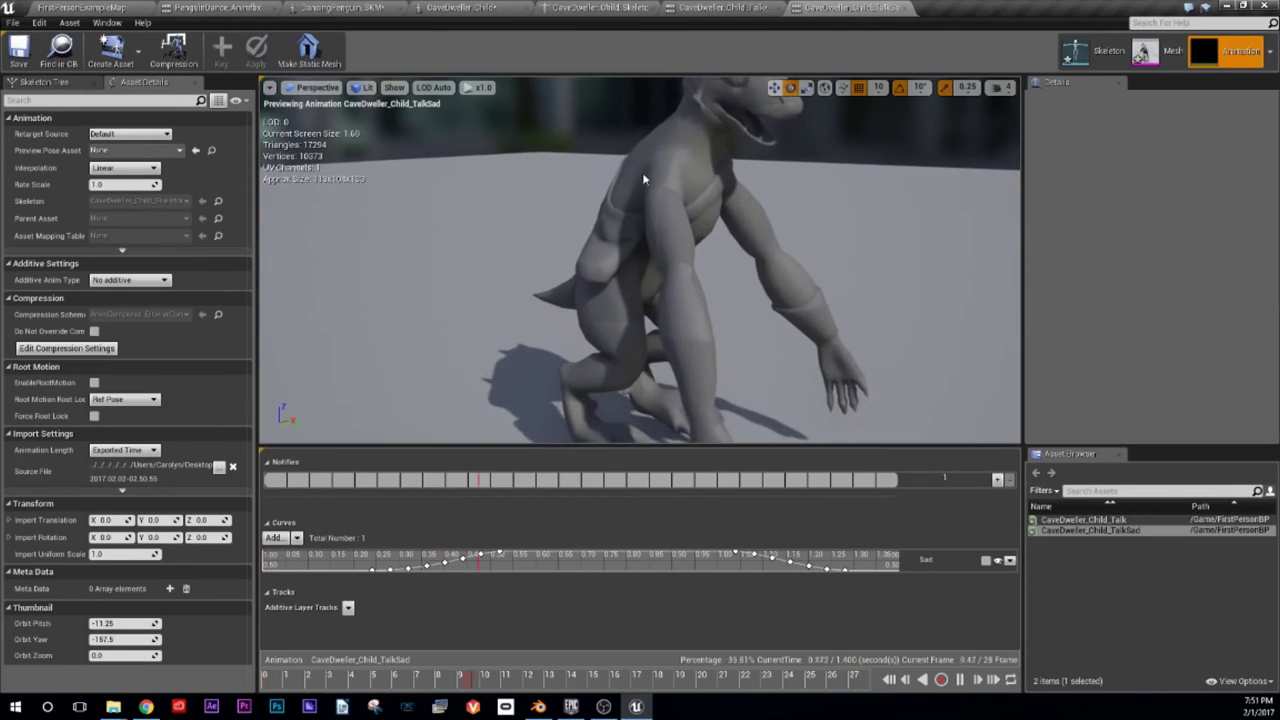
scroll(487, 118, "down", 2)
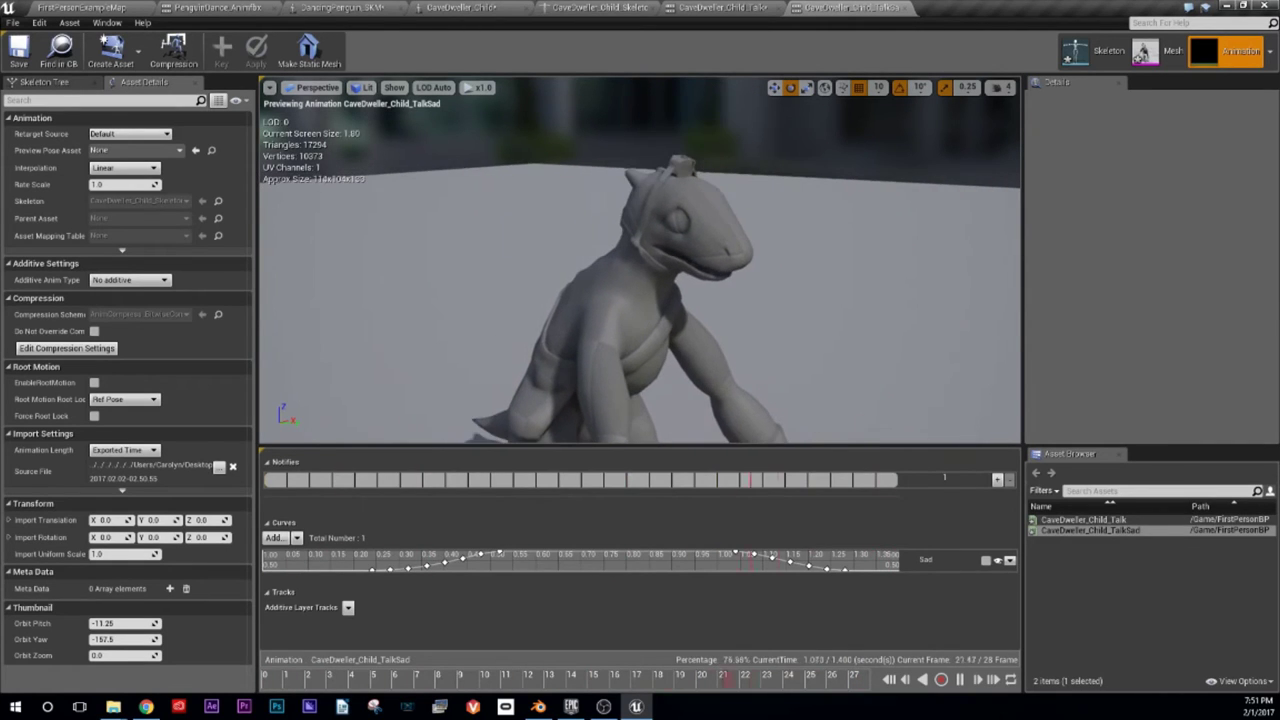
Step: Show the full bone hierarchy on the previewed creature, and return the bone display to Selected Only
left_click(393, 88)
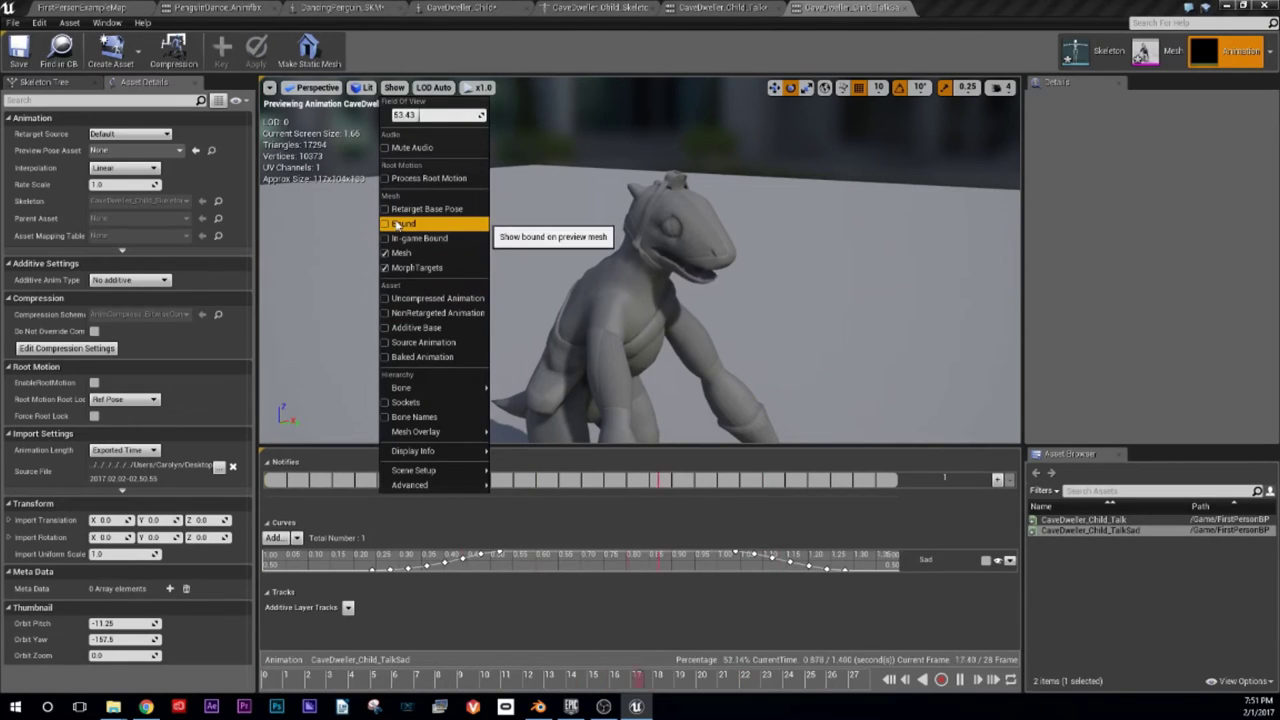
mouse_move(410, 388)
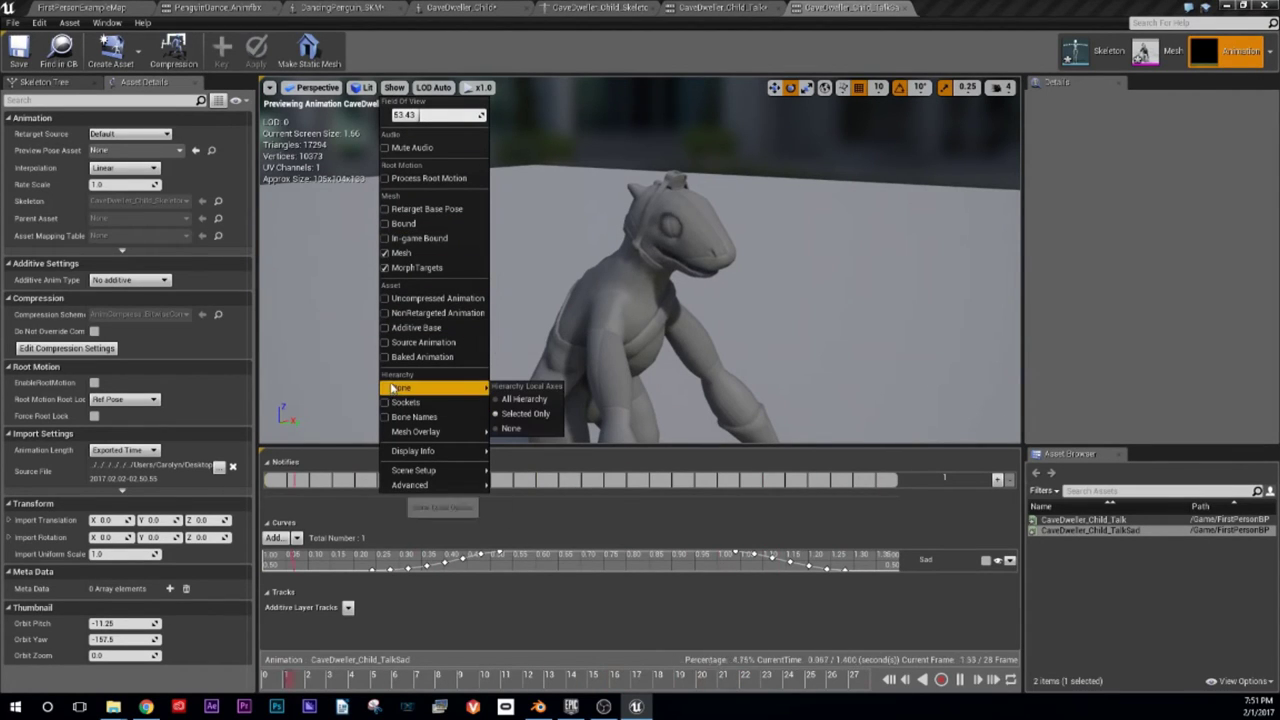
left_click(515, 400)
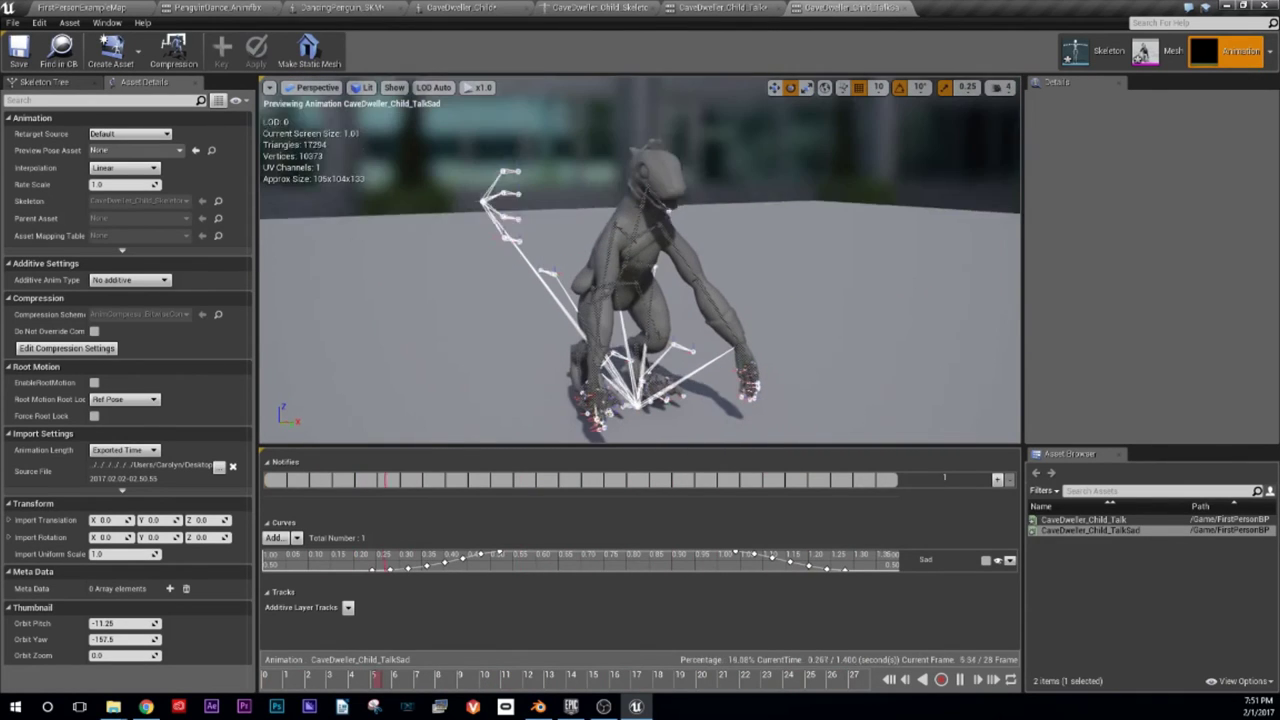
left_click(396, 88)
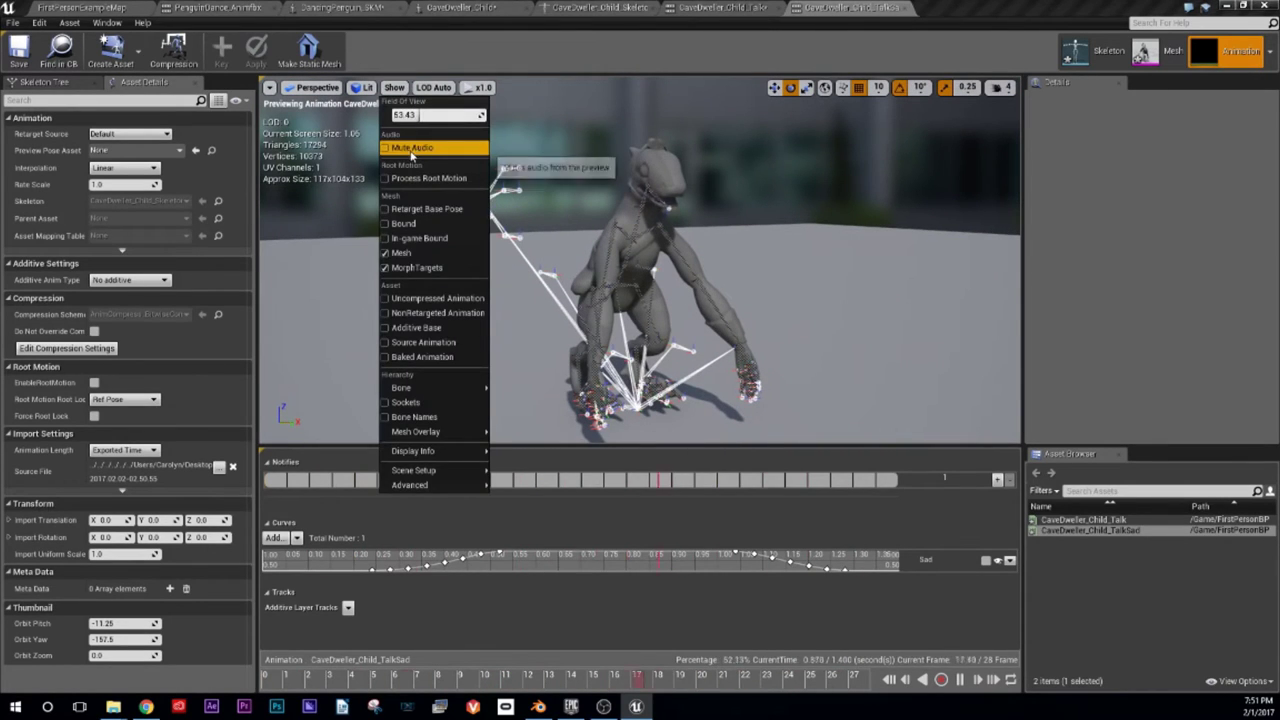
mouse_move(460, 388)
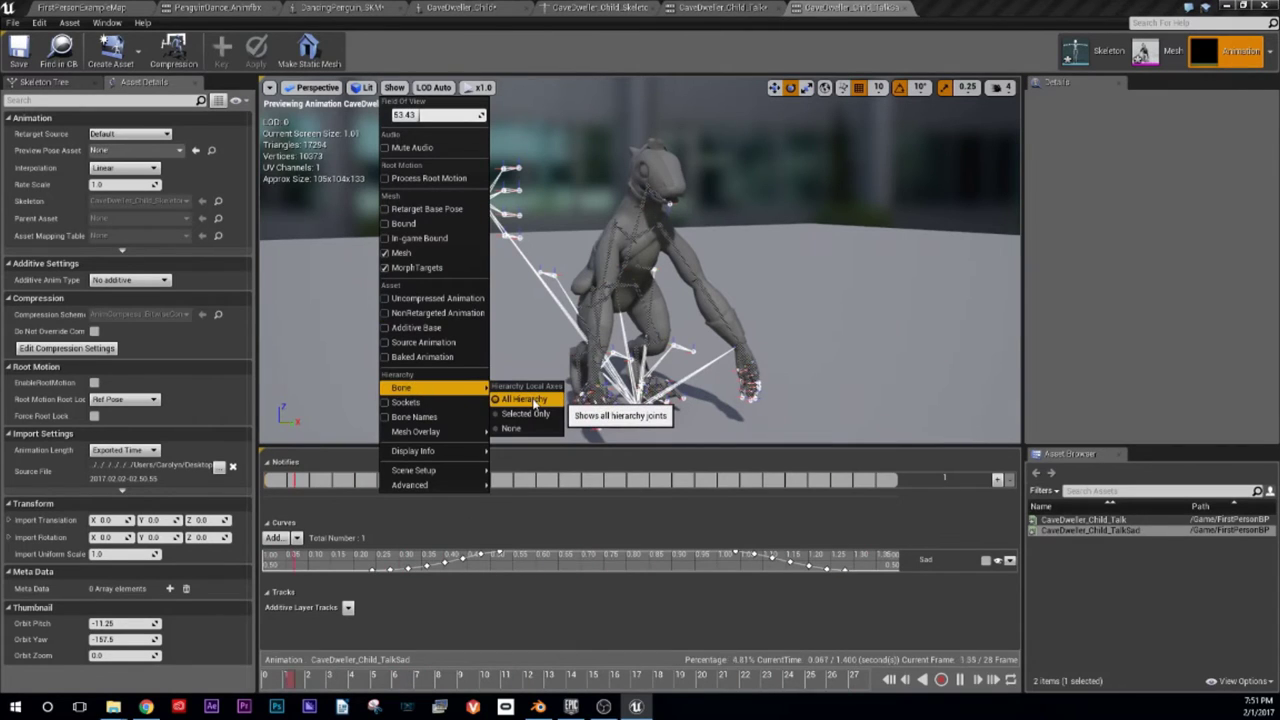
left_click(528, 413)
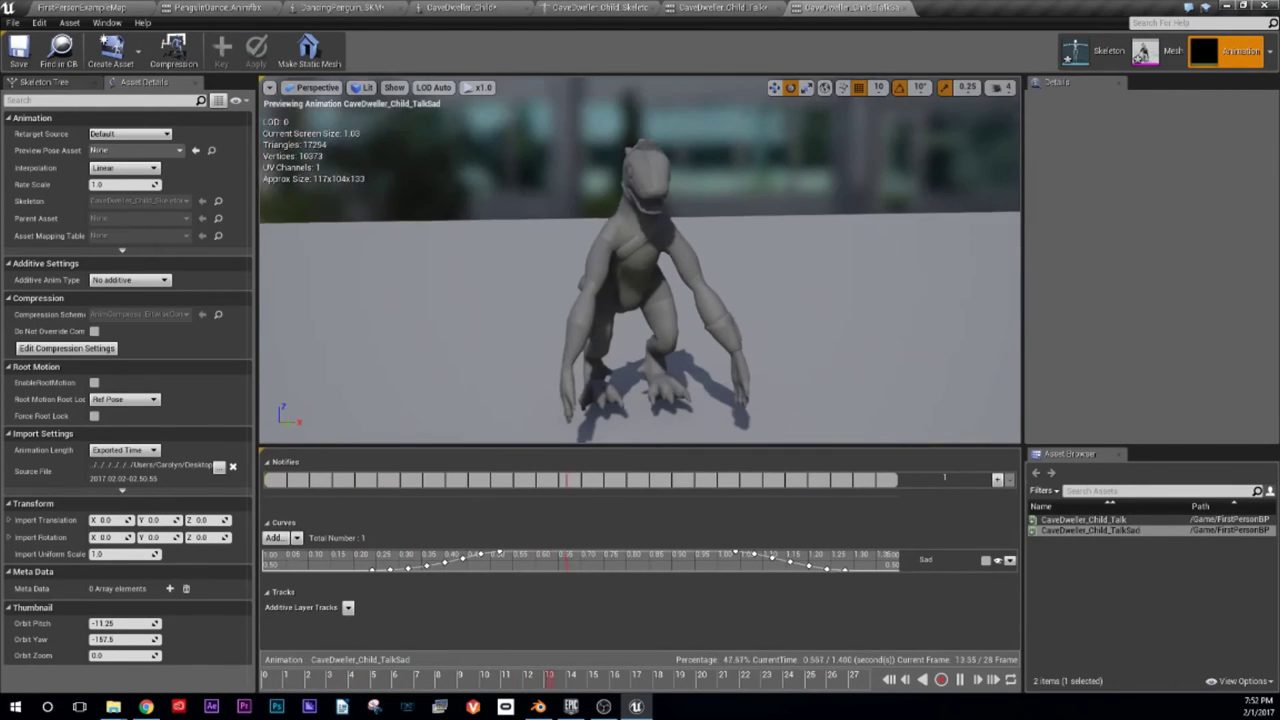
Step: Pause the CaveDweller_Child_TalkSad playback and look at the creature's pose from the side
left_click(959, 679)
mouse_move(817, 272)
left_mouse_down()
mouse_move(760, 272)
mouse_move(840, 272)
left_mouse_up()
left_click_drag(1010, 200, 960, 150)
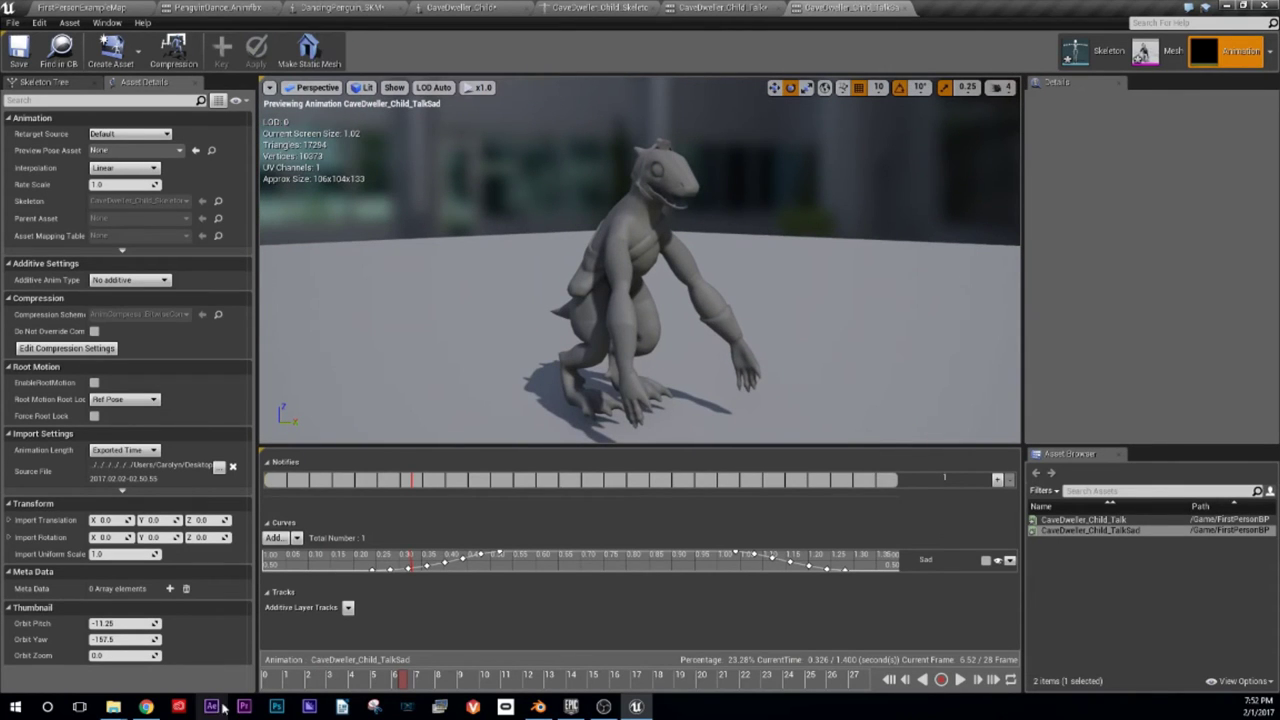
Step: Switch to the browser presentation, check the Demo Time agenda slide, and return to Unreal Editor
left_click(146, 707)
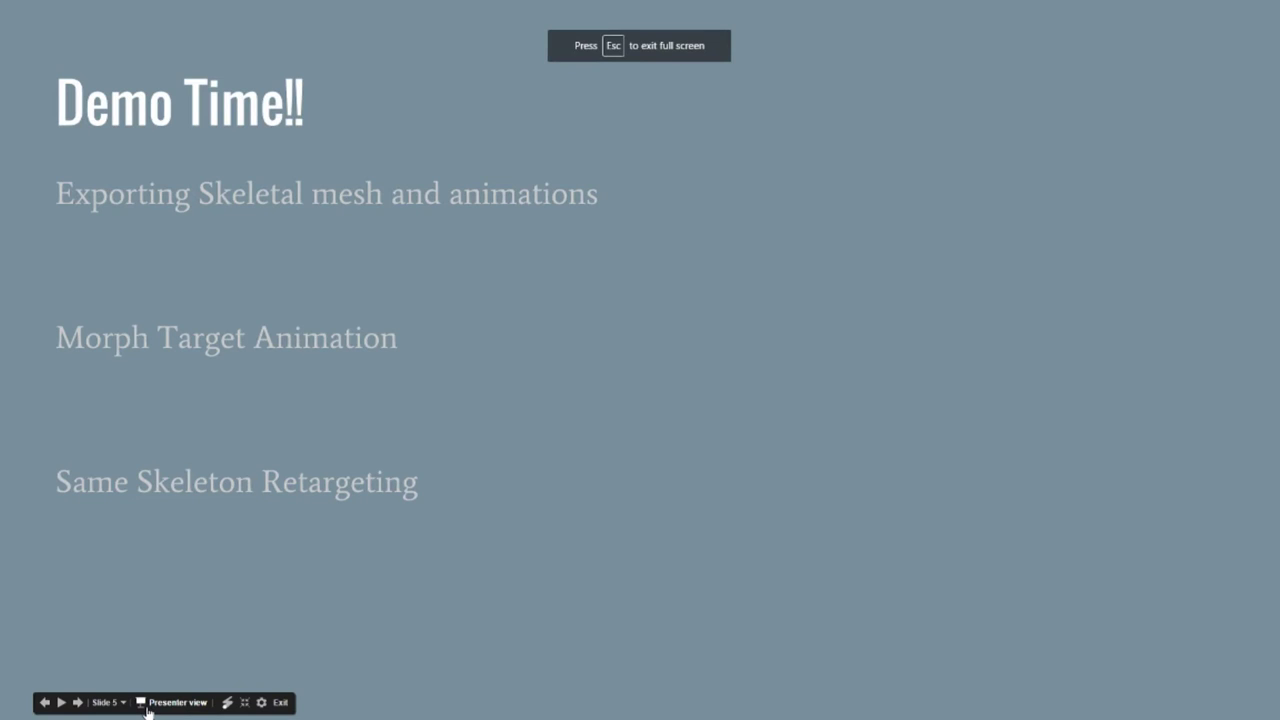
left_click(660, 460)
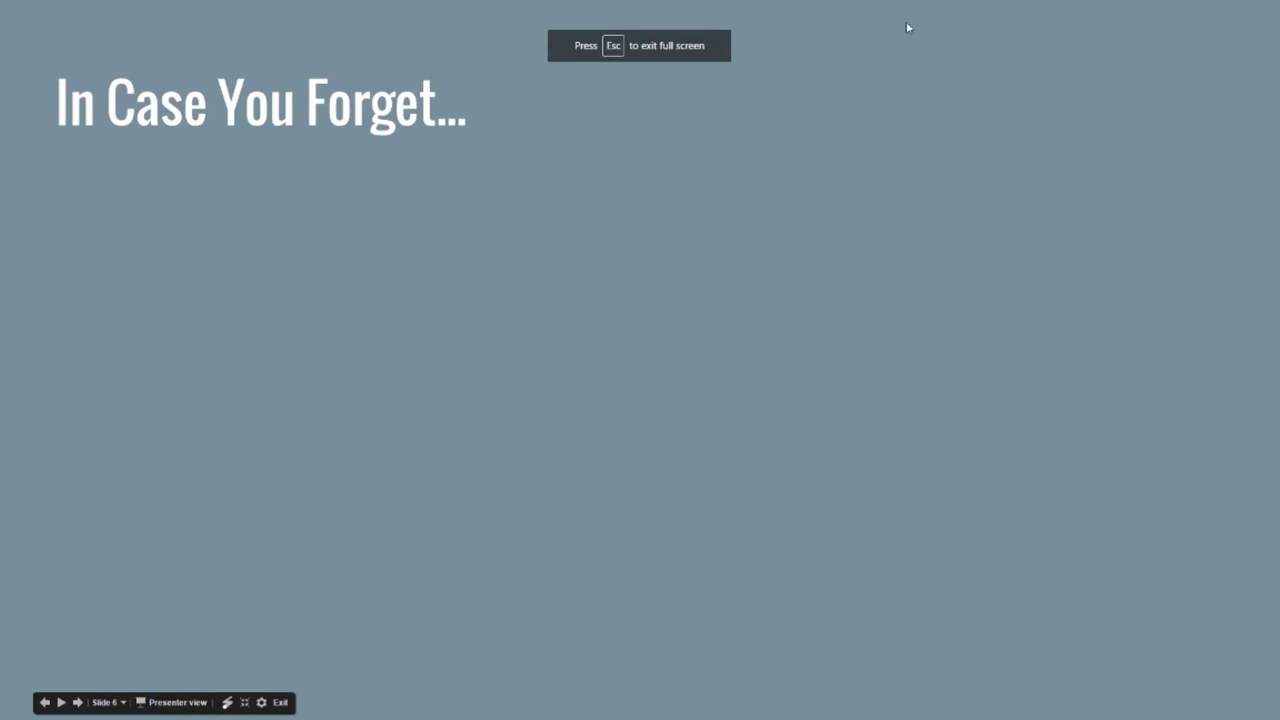
key("Left")
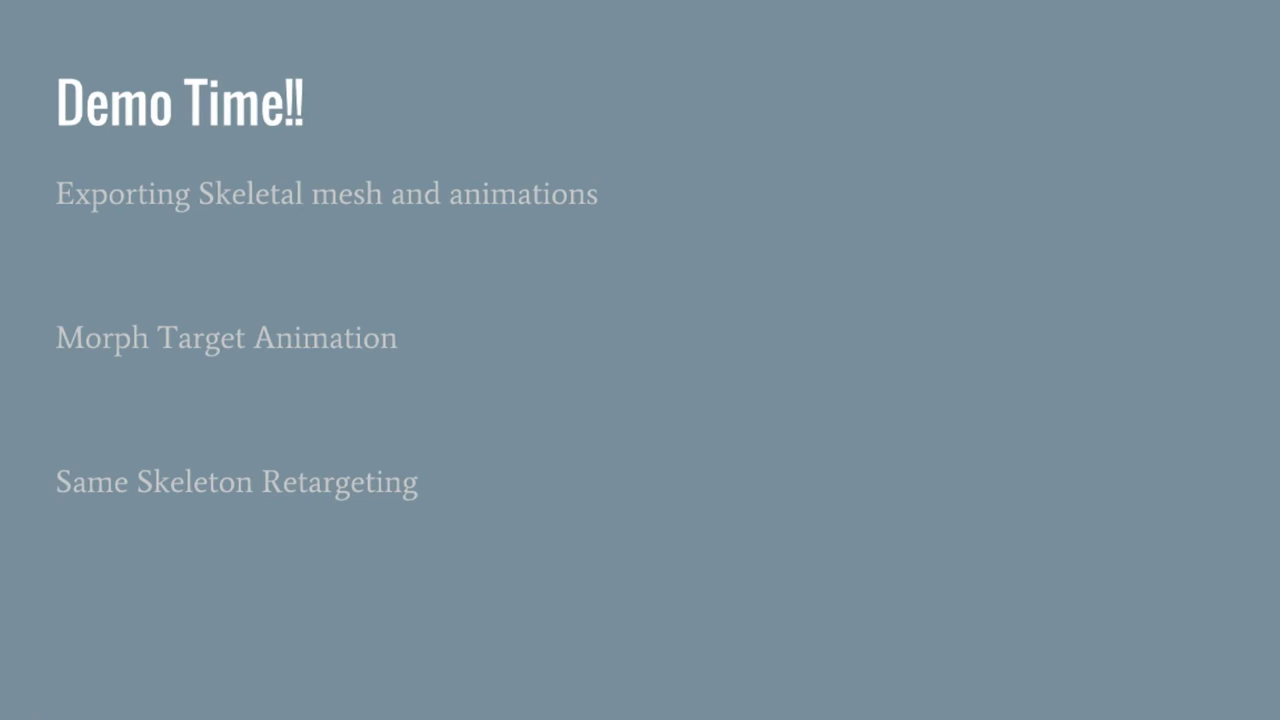
key("alt+Tab")
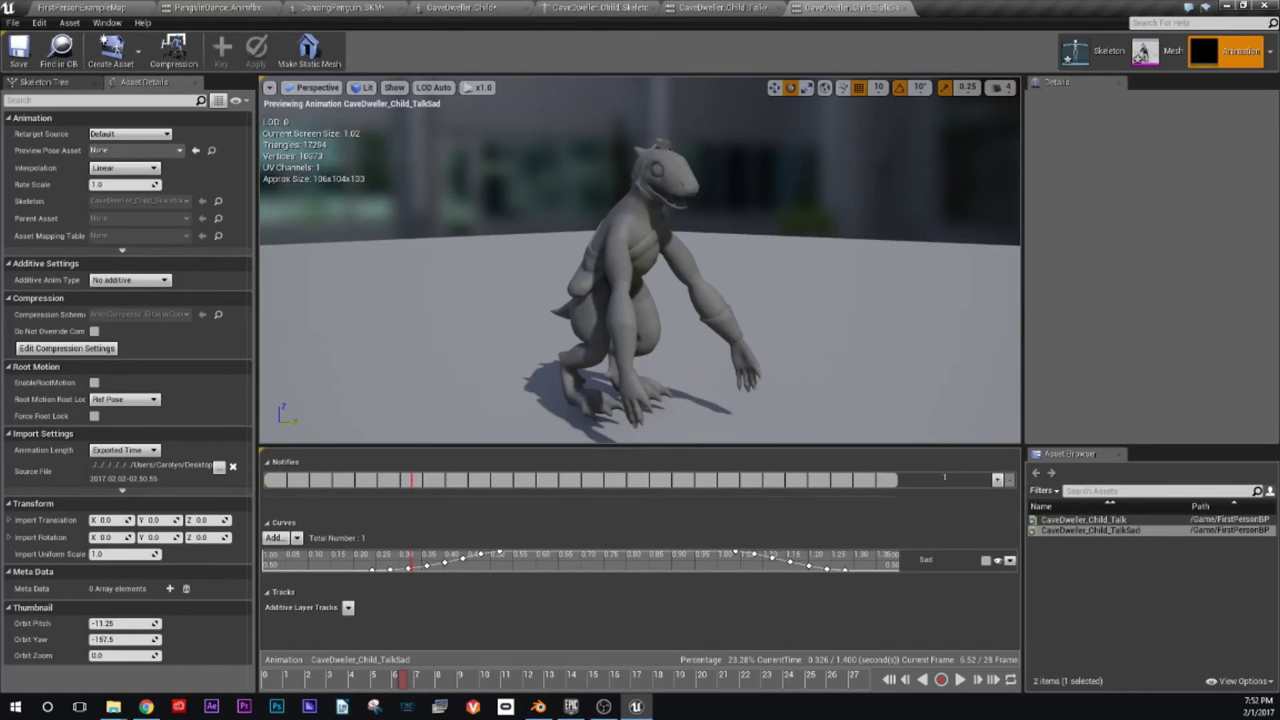
Step: Switch to Blender and try to save CaveDweller_Child.blend
key("alt+Tab")
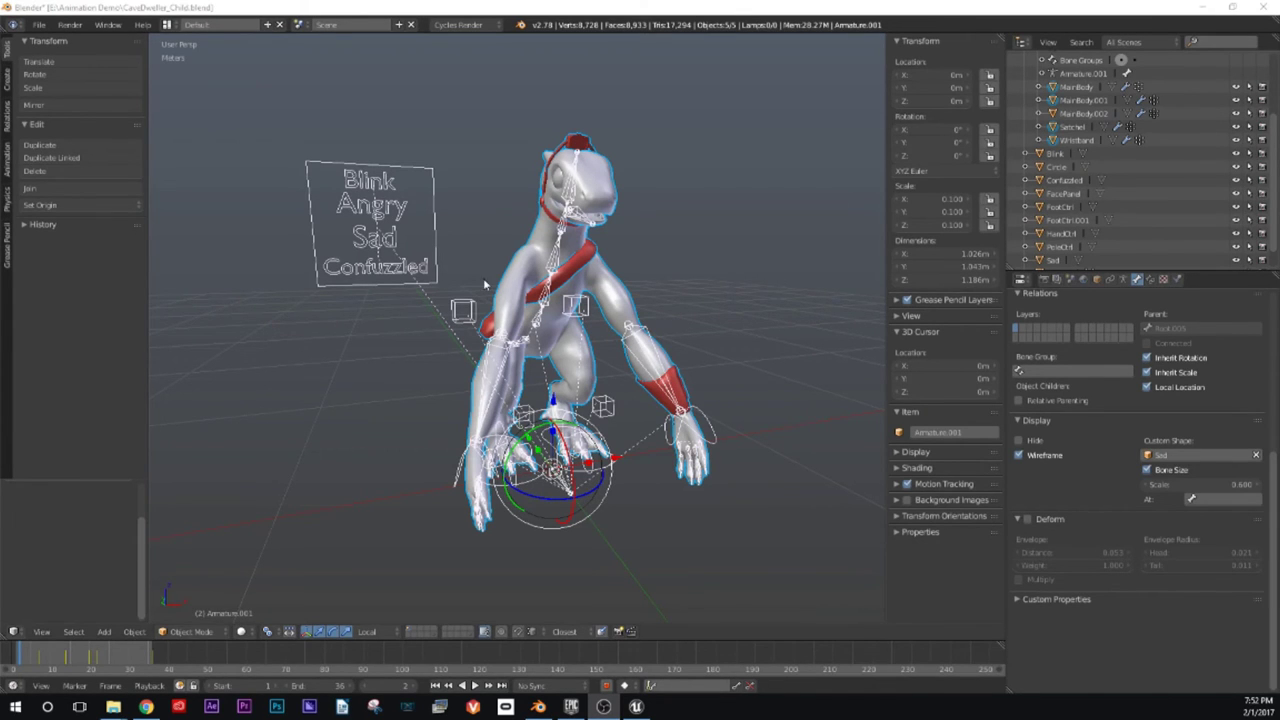
middle_click_drag(400, 335, 432, 357)
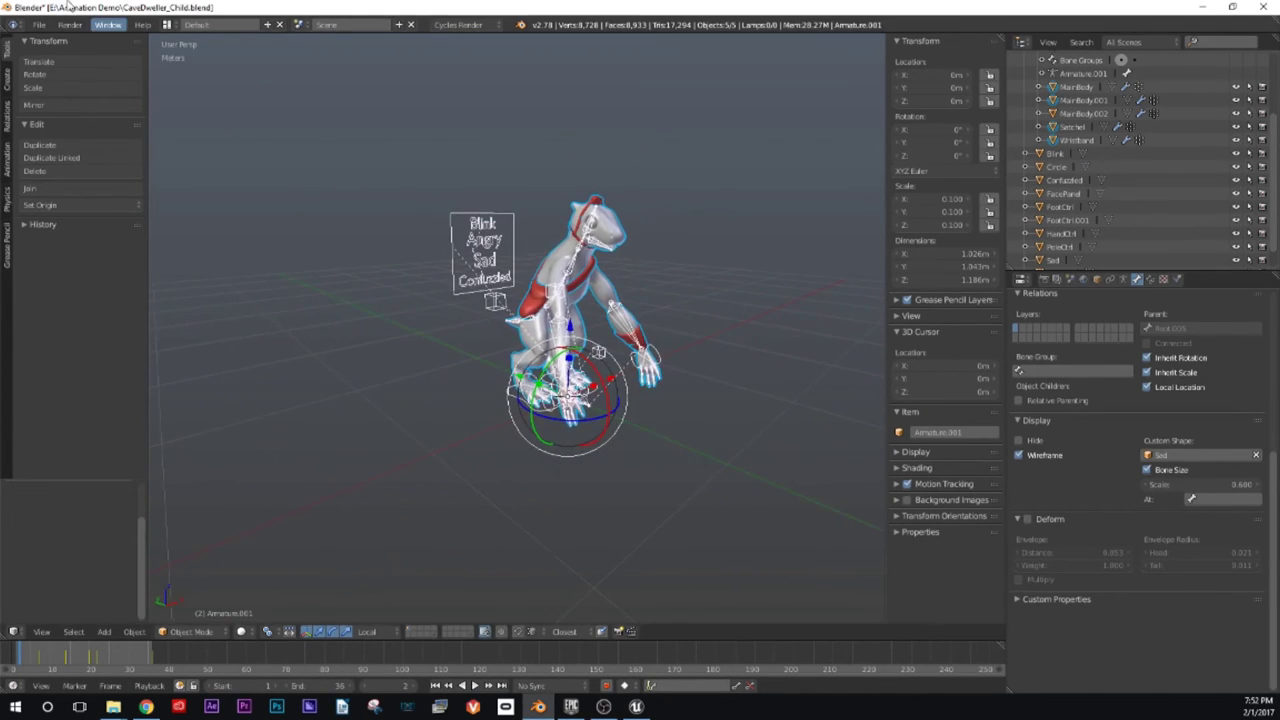
left_click(40, 25)
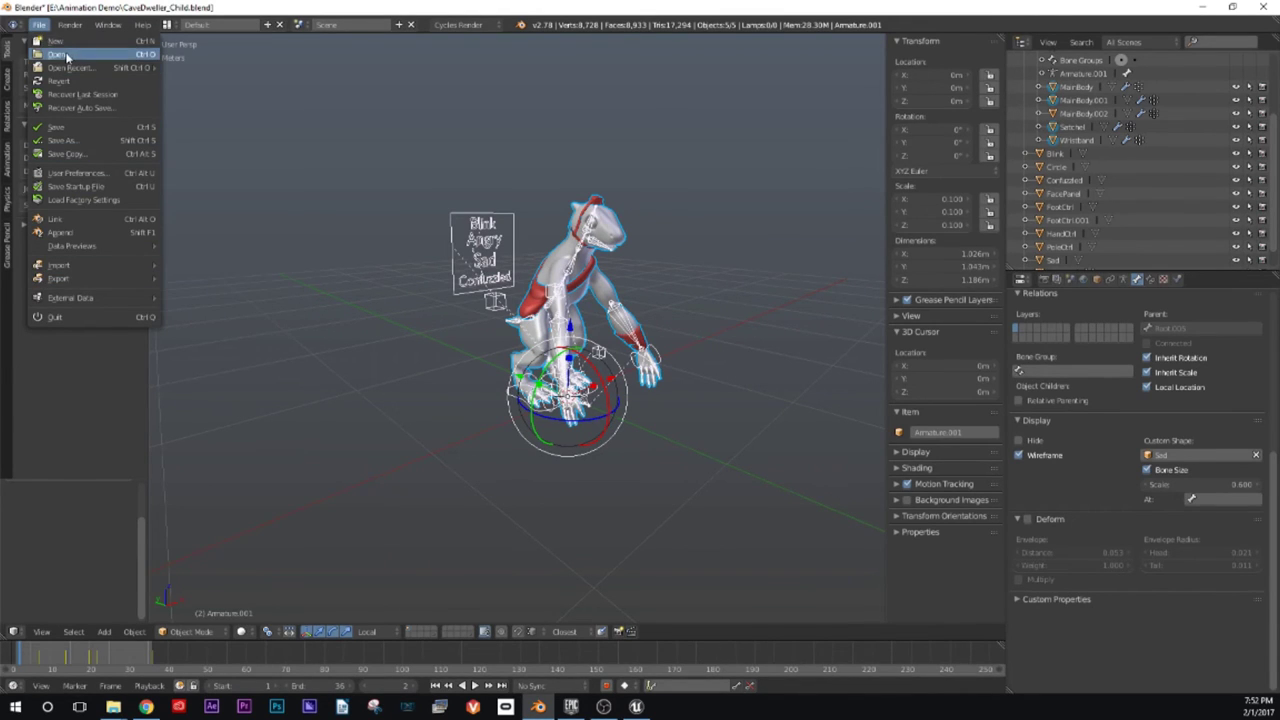
key("ctrl+s")
left_click(283, 169)
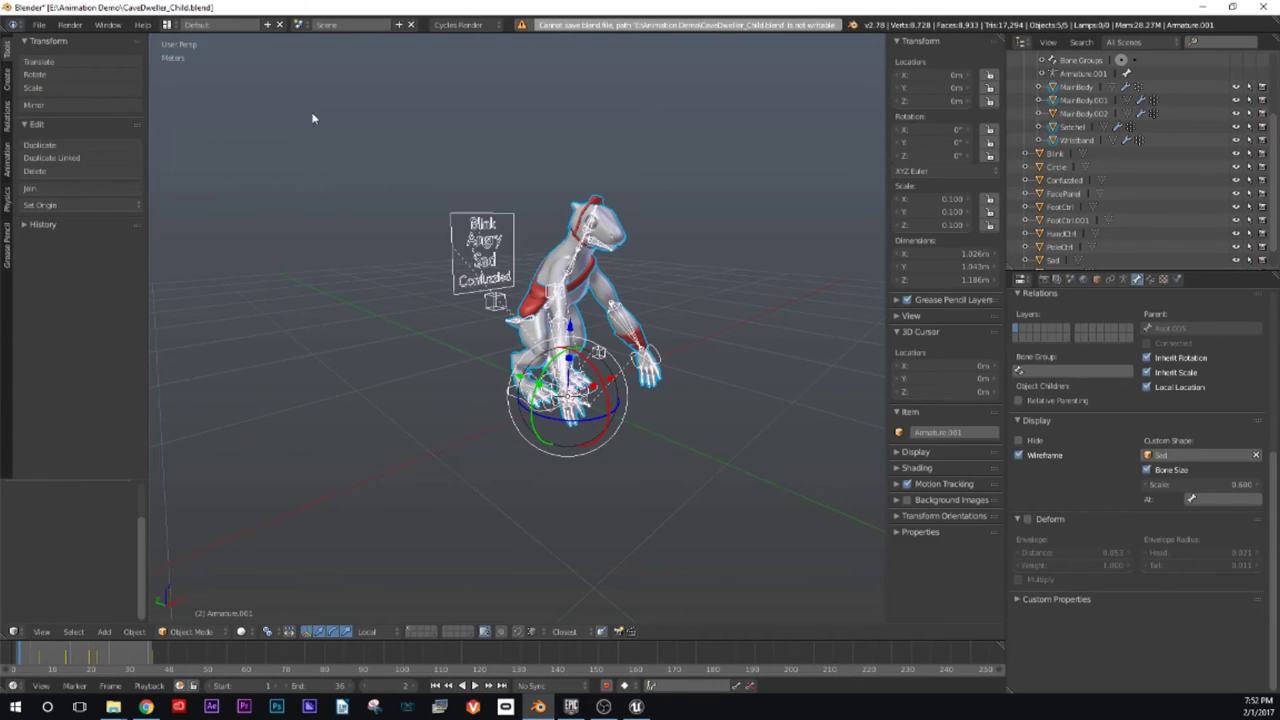
Step: Open RetargetExampleAdult.blend from the Animation Demo folder
left_click(40, 25)
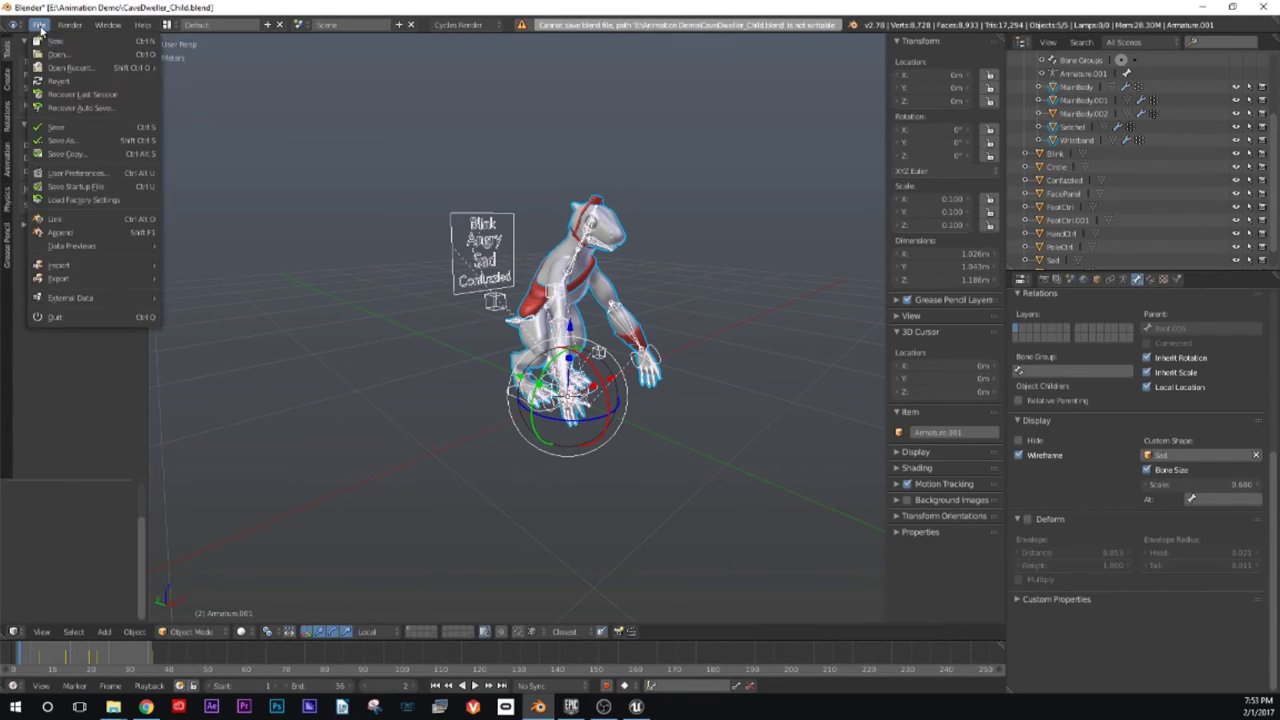
left_click(82, 54)
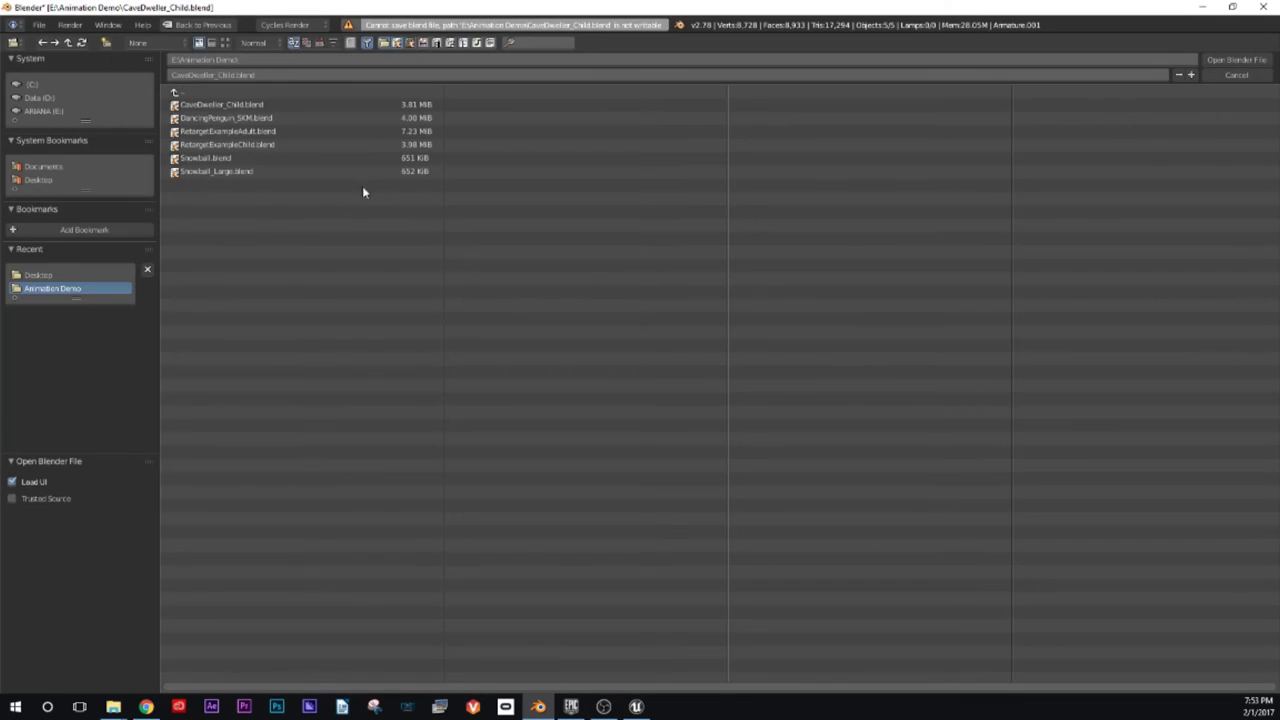
left_click(221, 130)
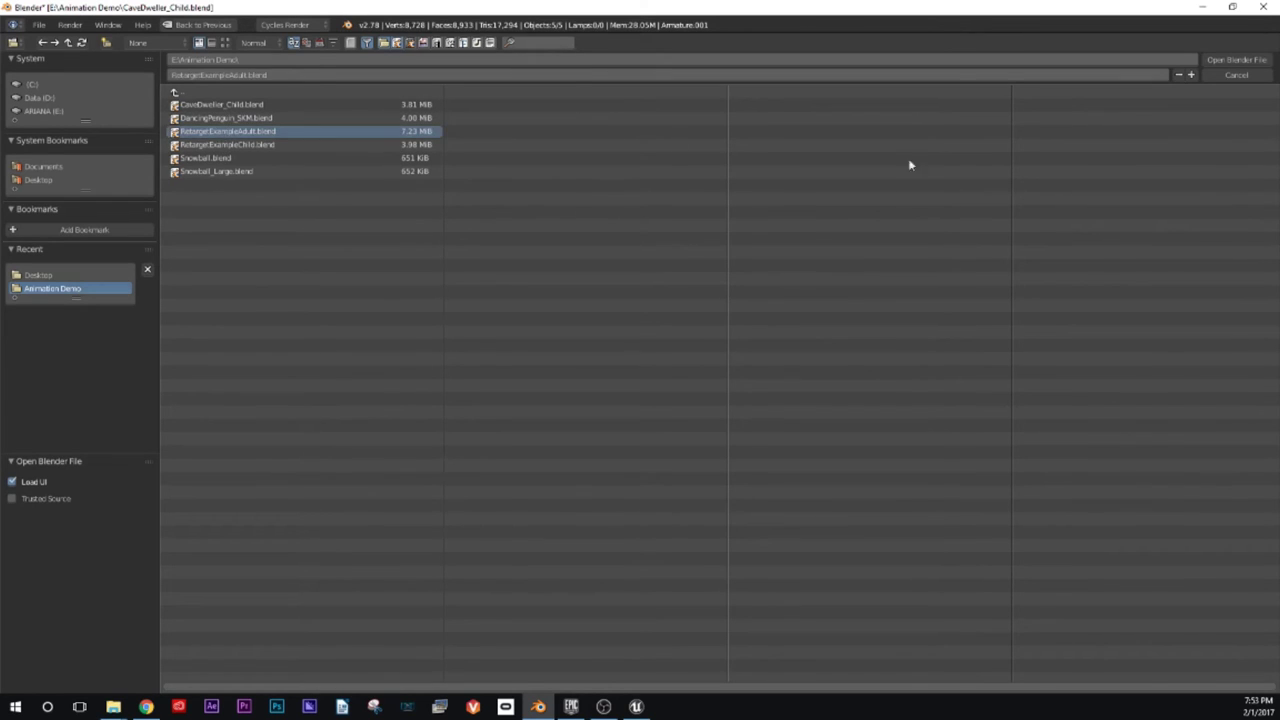
left_click(1216, 59)
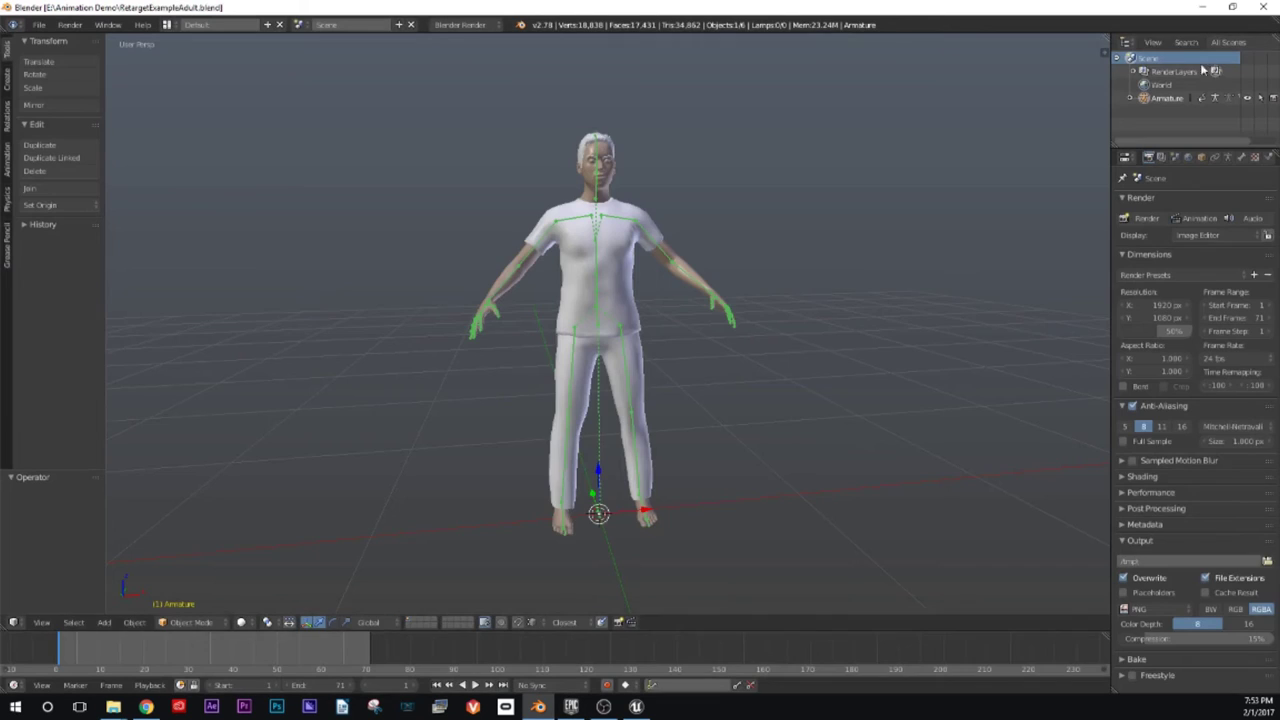
Step: Show the adult armature's transform properties and examine its scale and dimensions
middle_click_drag(650, 335, 701, 393)
key("n")
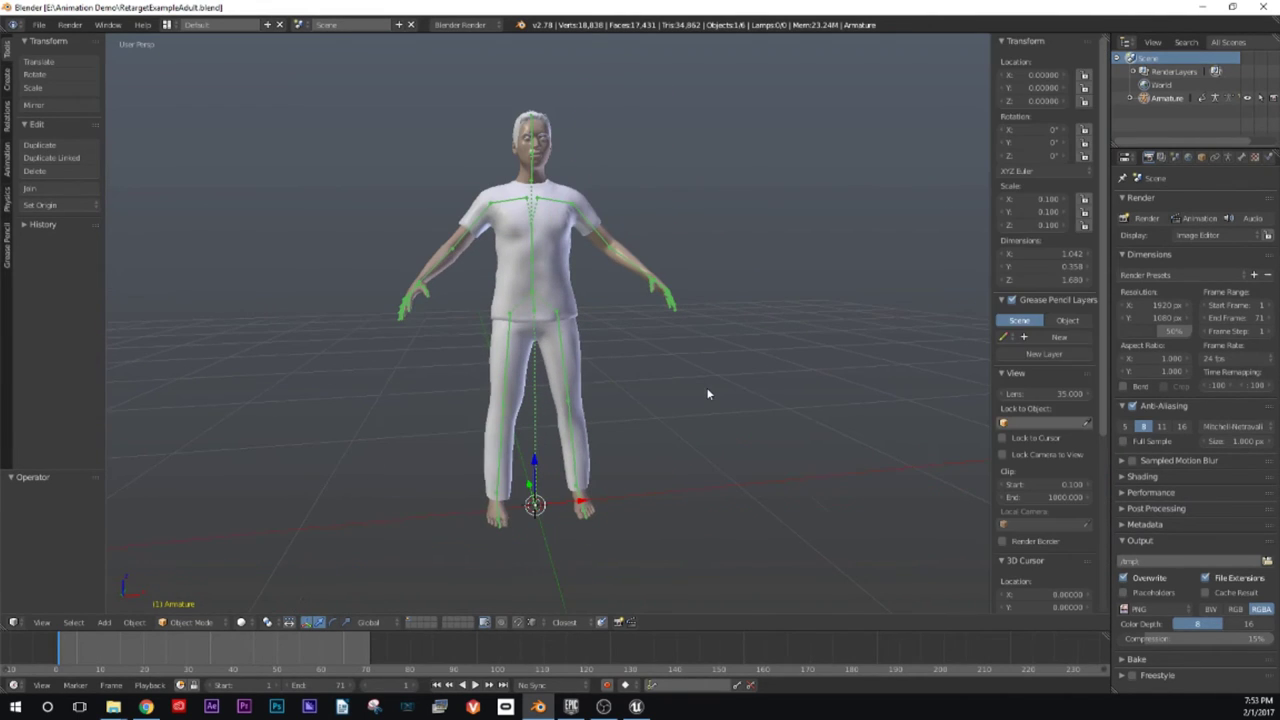
middle_click_drag(552, 321, 557, 289)
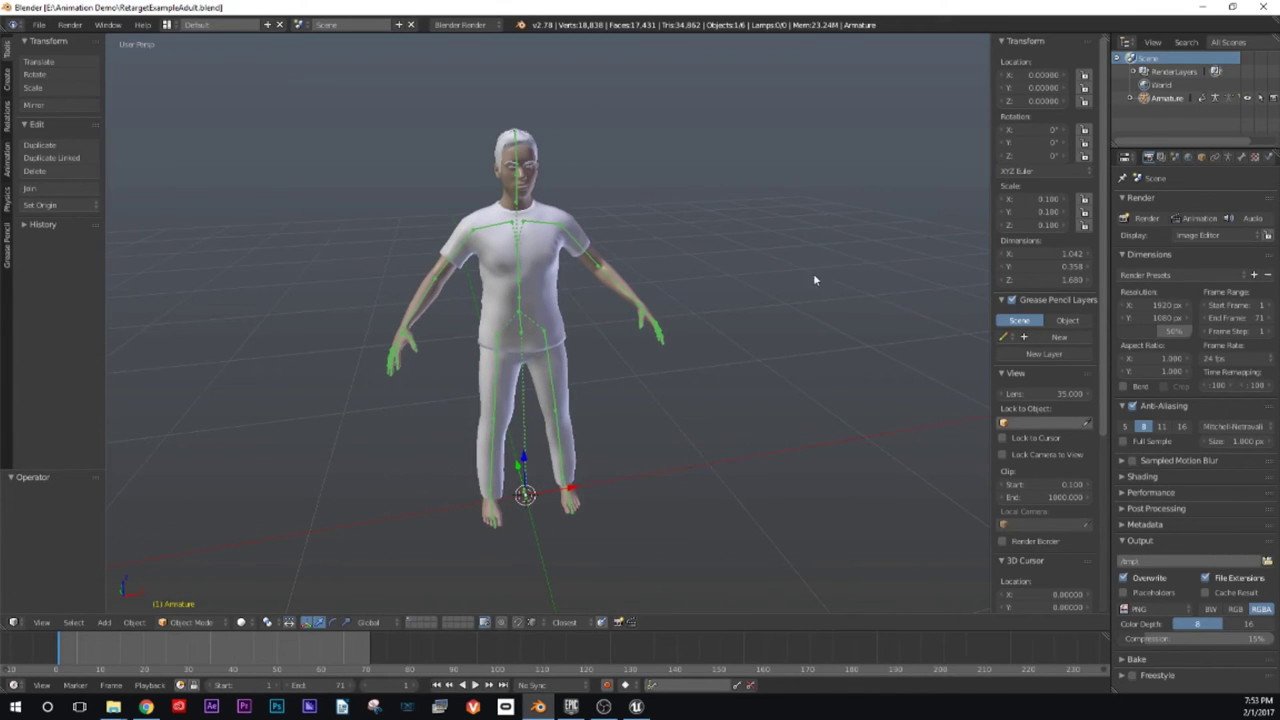
middle_click_drag(536, 504, 688, 424)
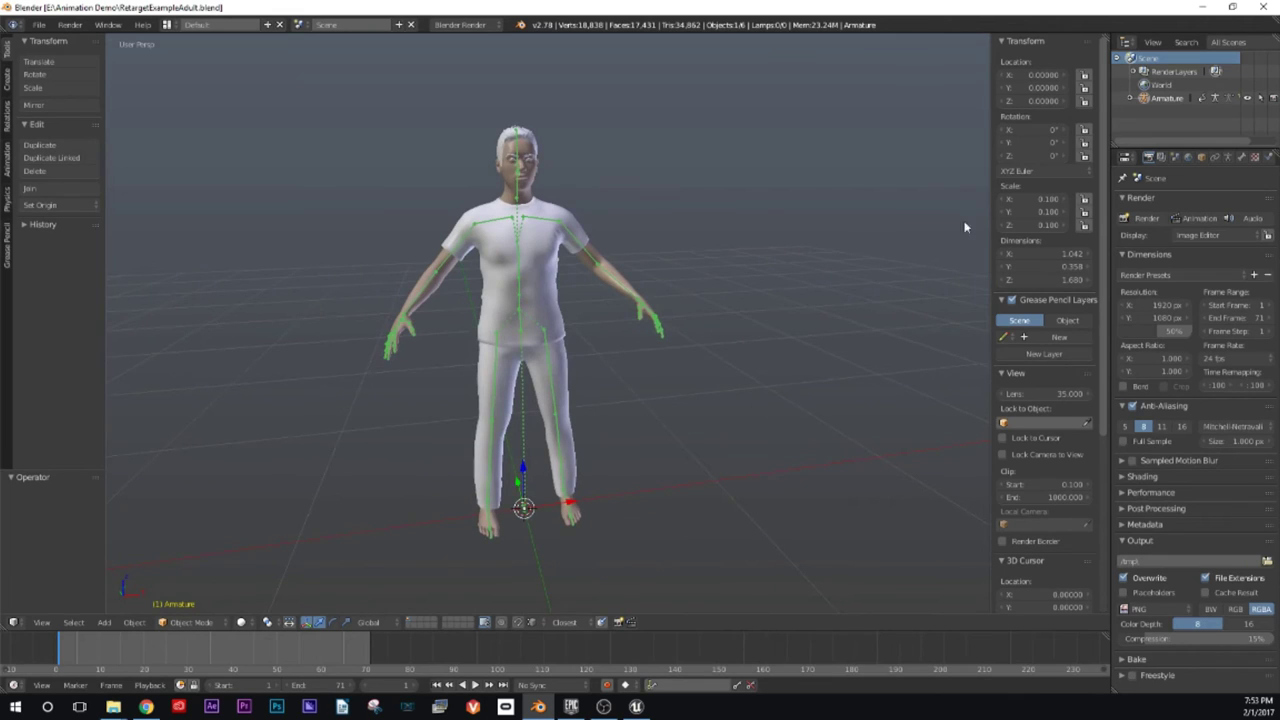
middle_click_drag(512, 492, 528, 502)
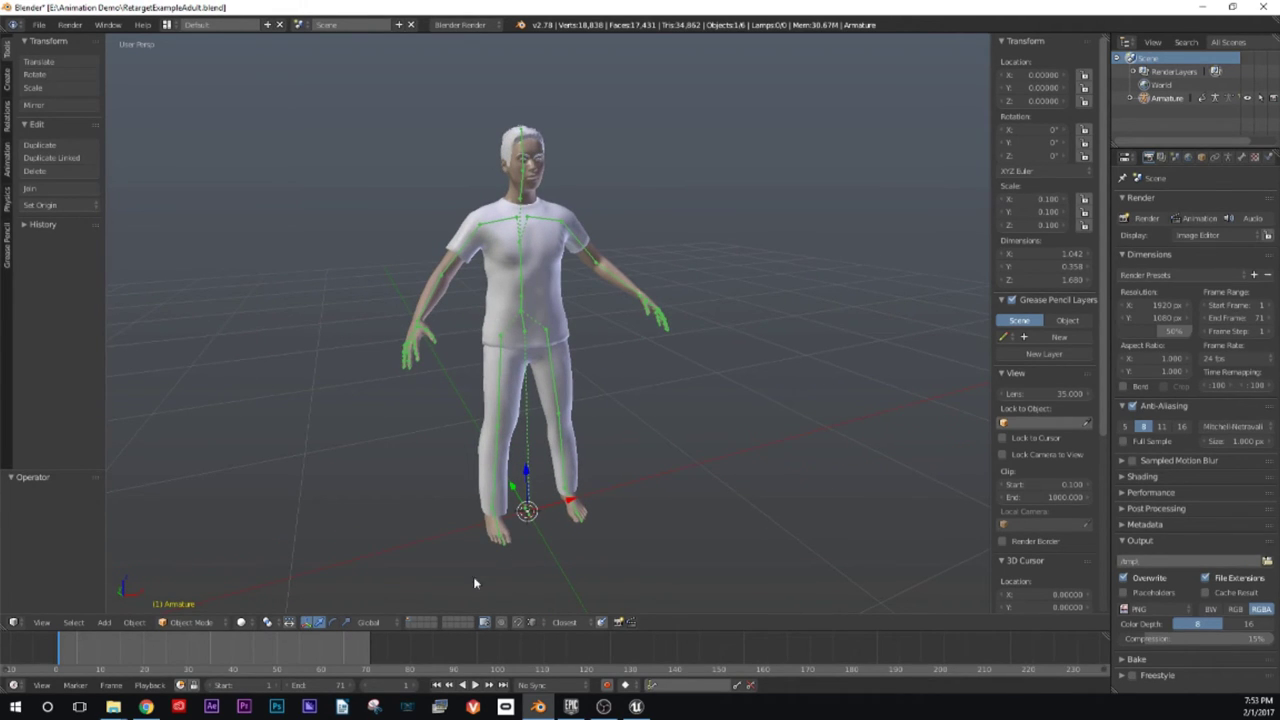
middle_click_drag(474, 583, 630, 433)
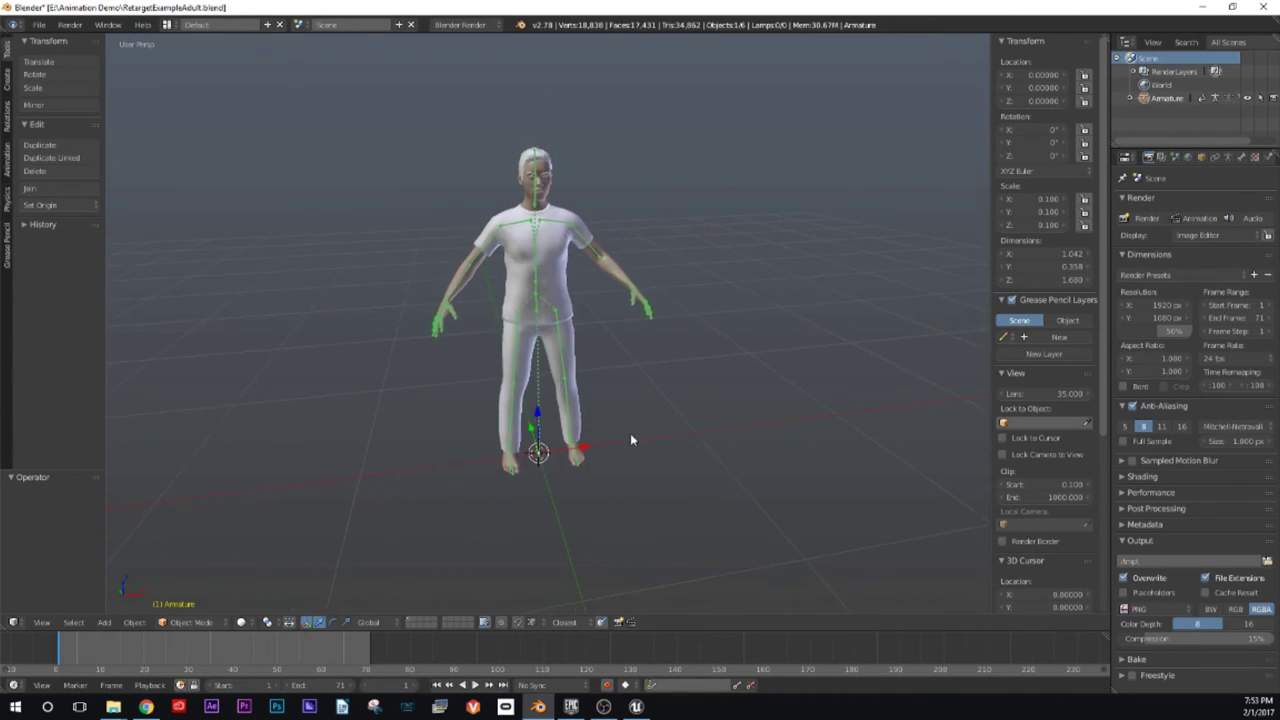
Step: Try setting the adult armature's X, Y and Z scale to 1
mouse_move(1031, 205)
left_mouse_down()
mouse_move(1031, 225)
mouse_move(1031, 198)
left_mouse_up()
type("1")
key("Return")
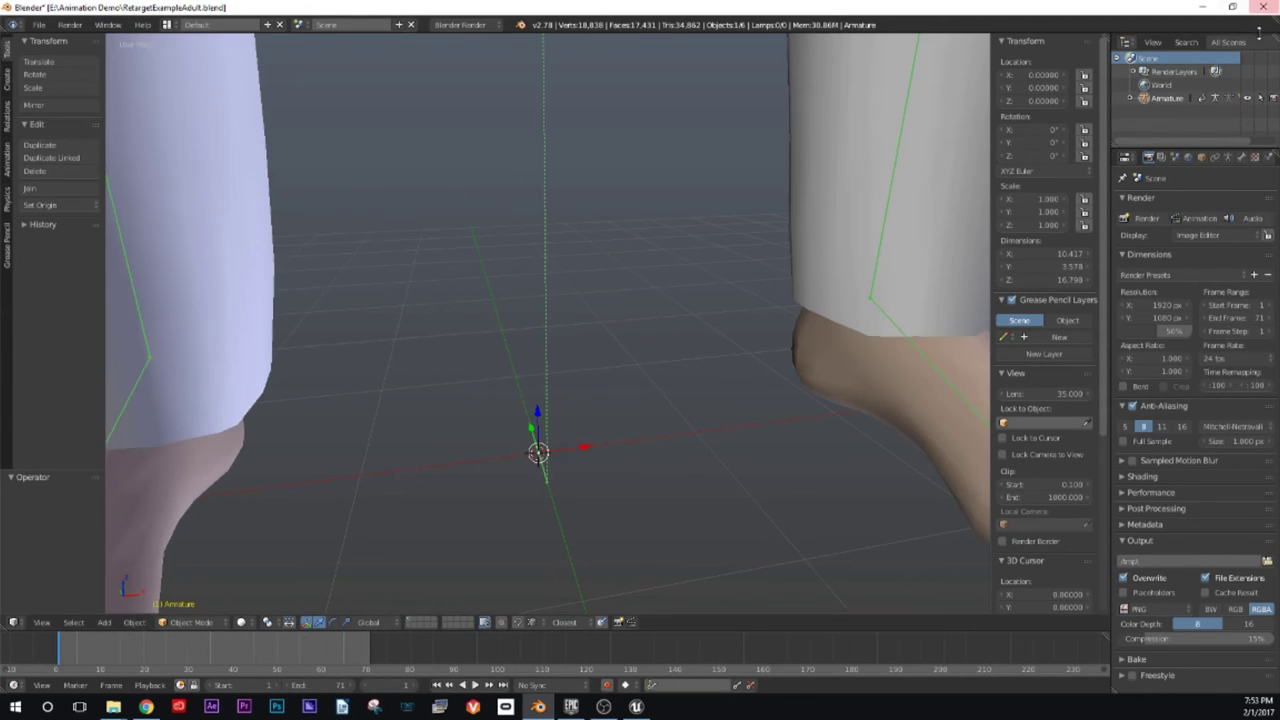
scroll(668, 364, "down", 8)
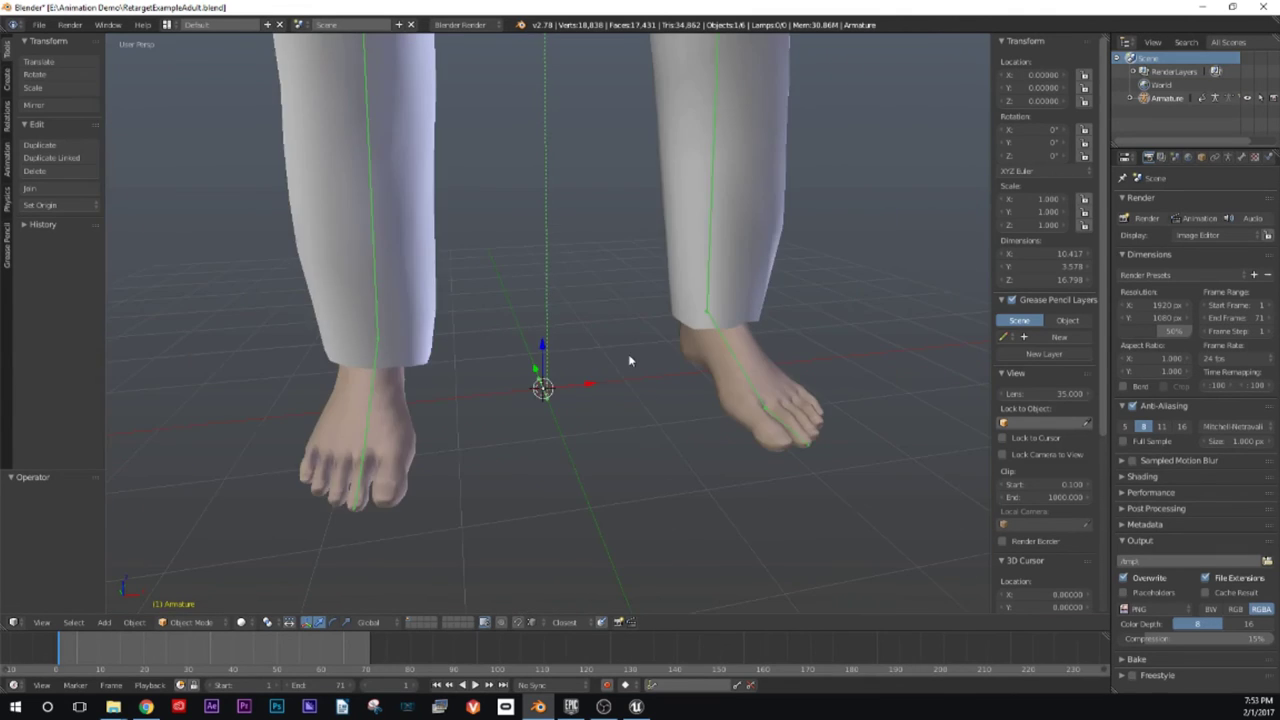
scroll(565, 267, "up", 3)
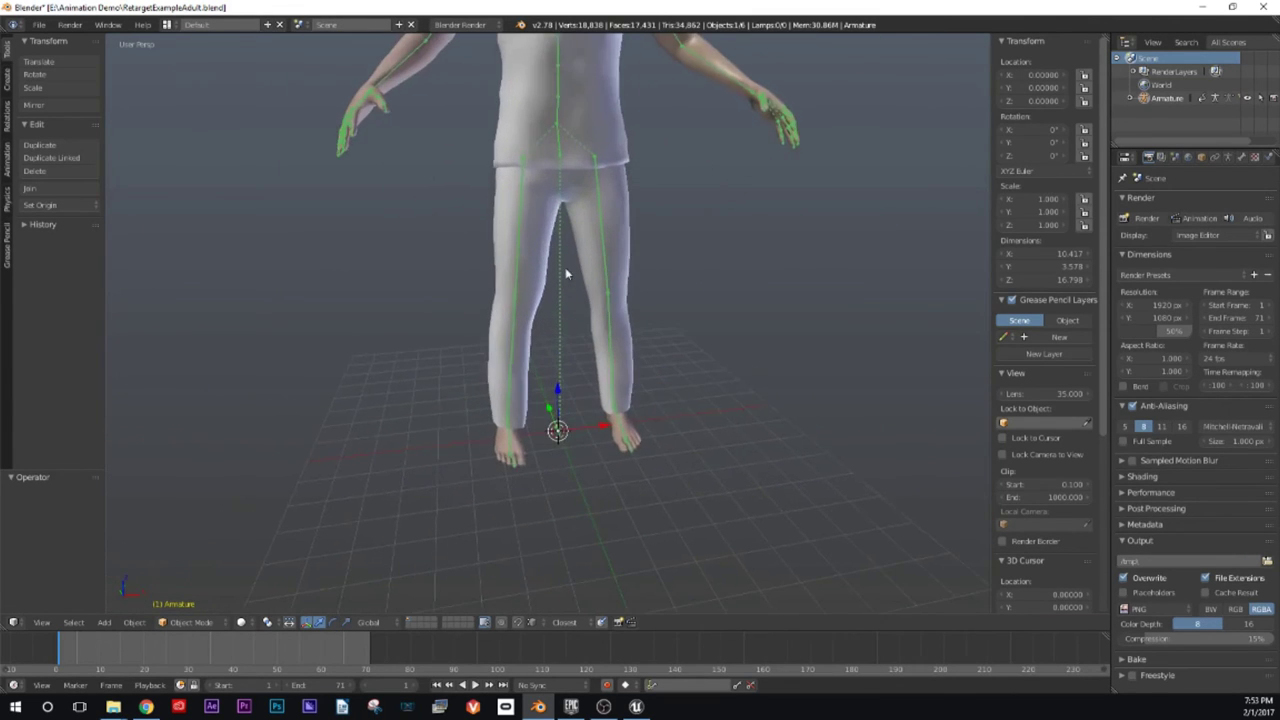
Step: Undo the armature's scale change and bring the whole character back into view
key("ctrl+z")
scroll(600, 420, "up", 6)
middle_click_drag(608, 476, 578, 279, "shift")
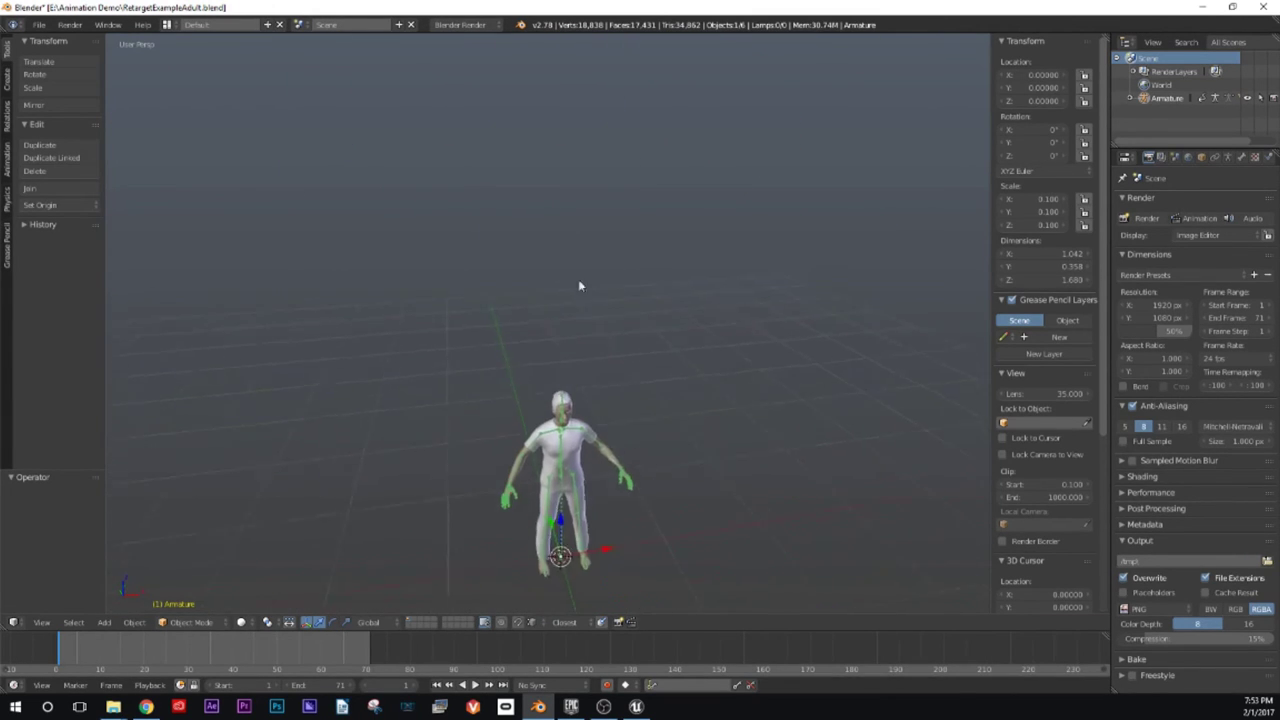
scroll(547, 325, "up", 5)
scroll(547, 325, "down", 2)
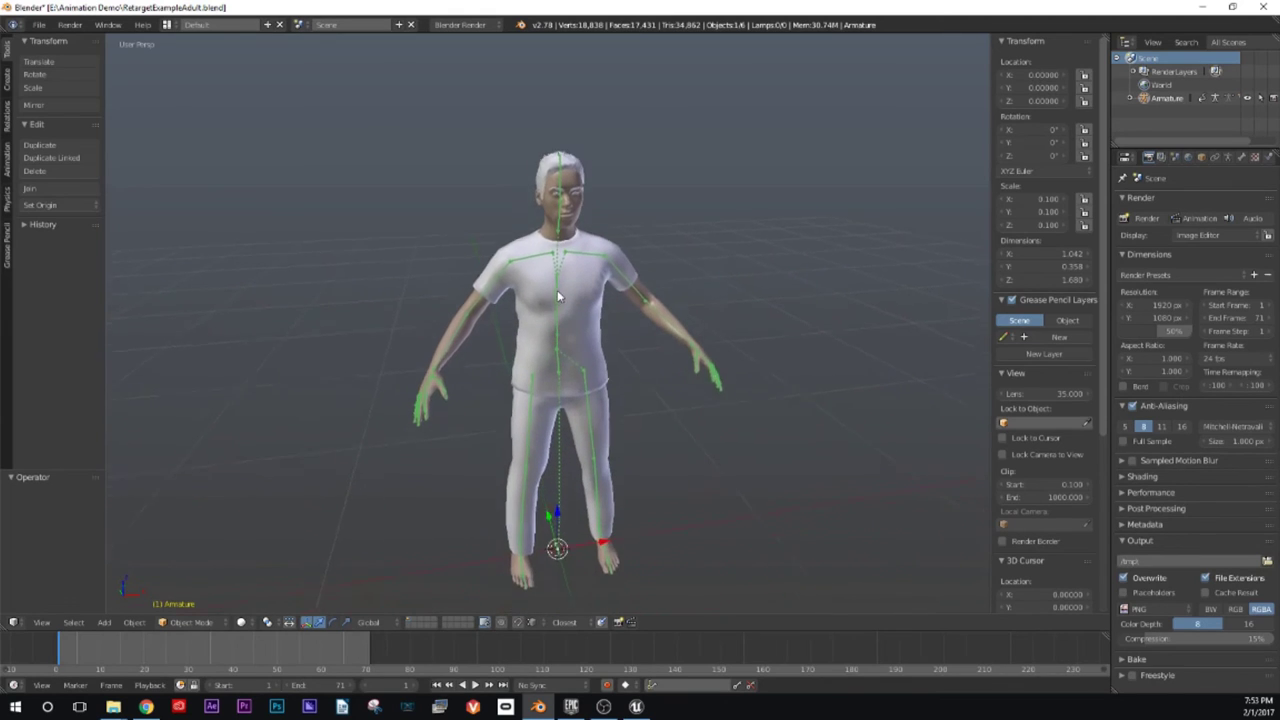
Step: Select the man's clothing mesh to check its transform values, and reselect the armature
middle_click_drag(597, 322, 598, 316)
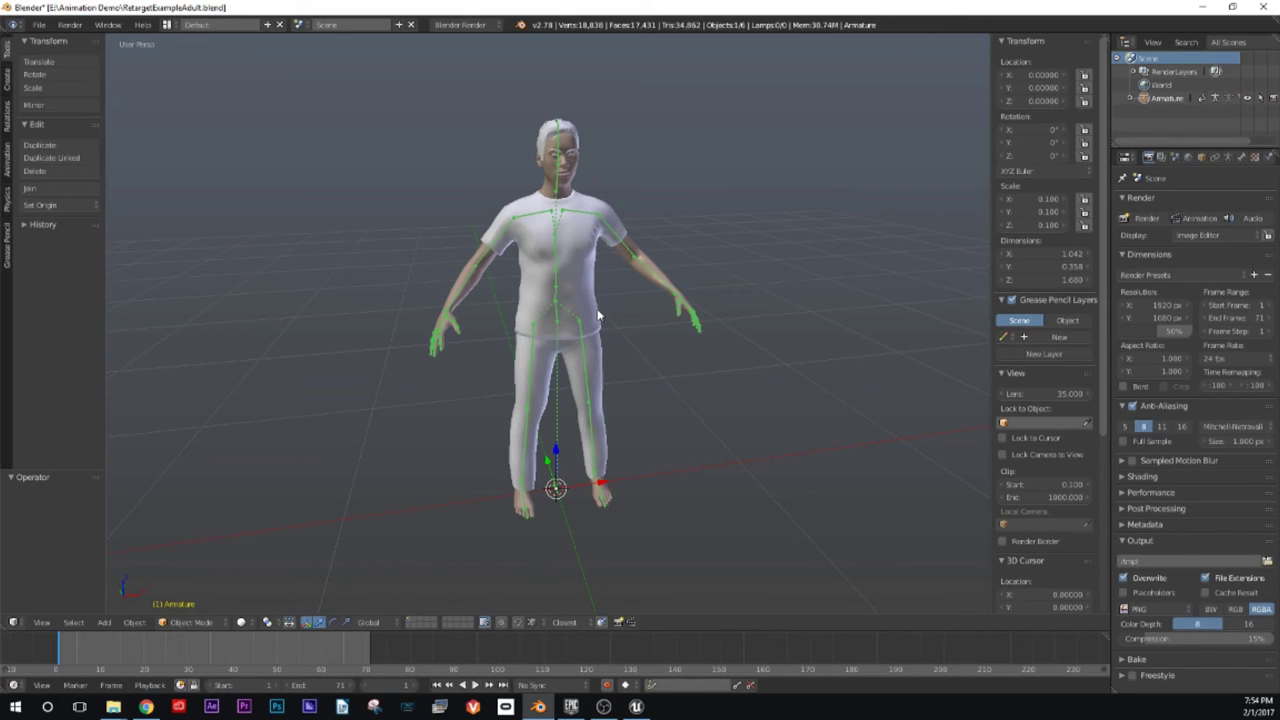
right_click(590, 320)
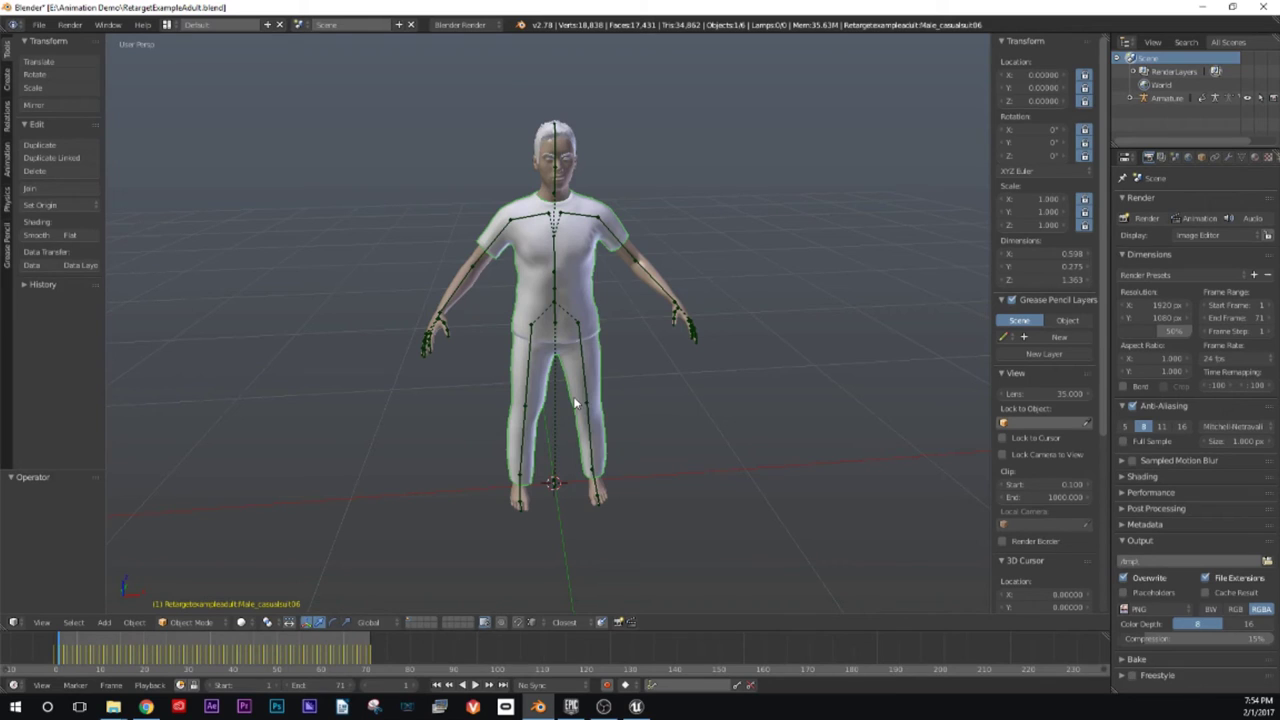
right_click(558, 290)
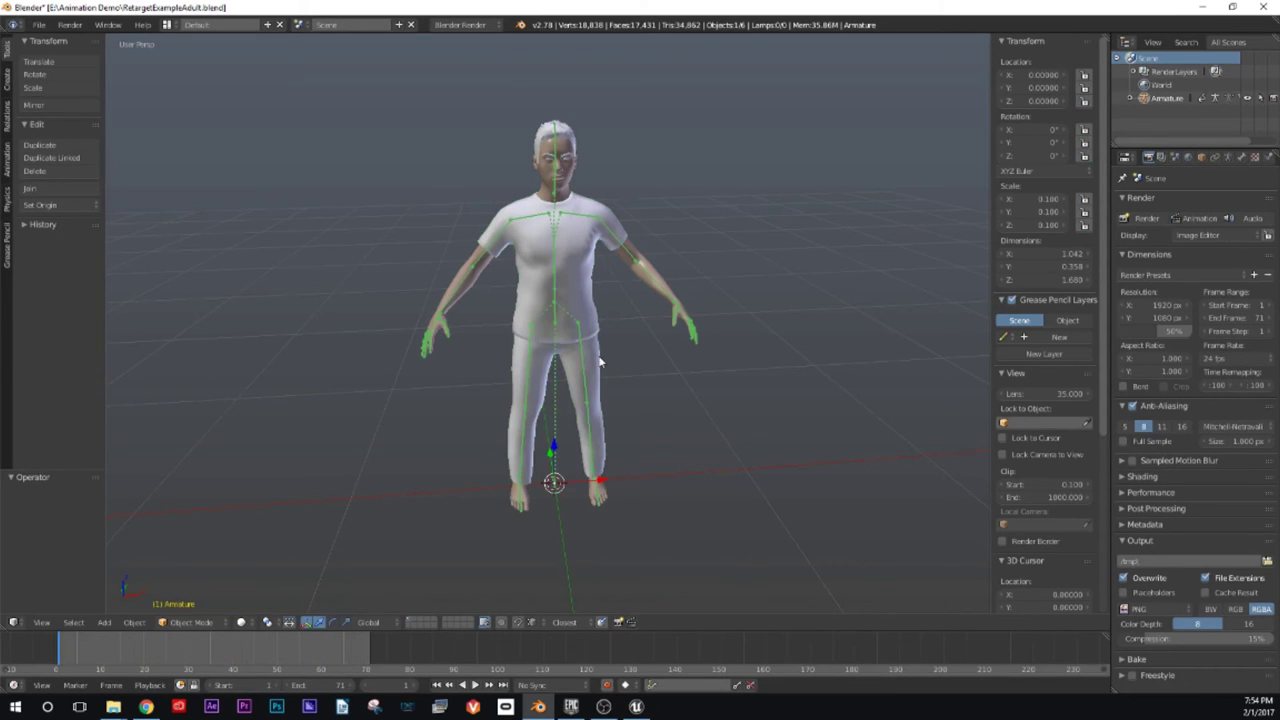
middle_click_drag(600, 362, 600, 343)
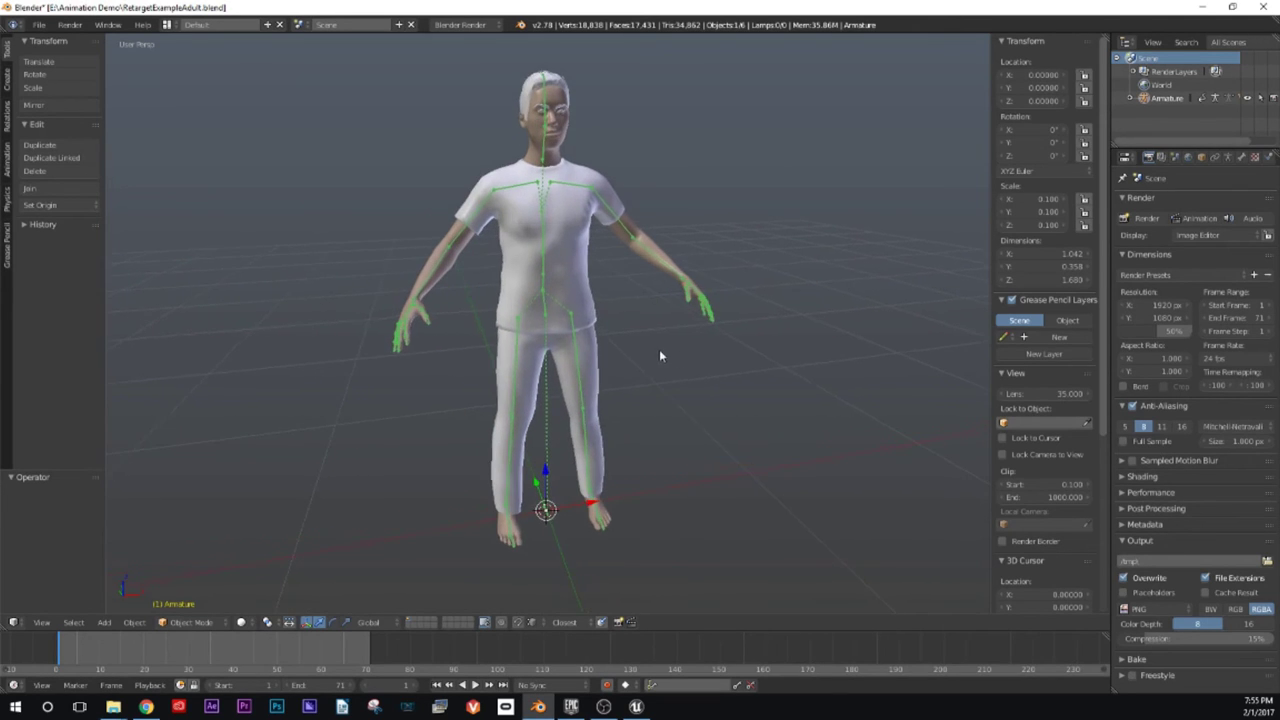
Step: Select all objects in the scene and split the 3D viewport into two side-by-side areas
key("a")
key("a")
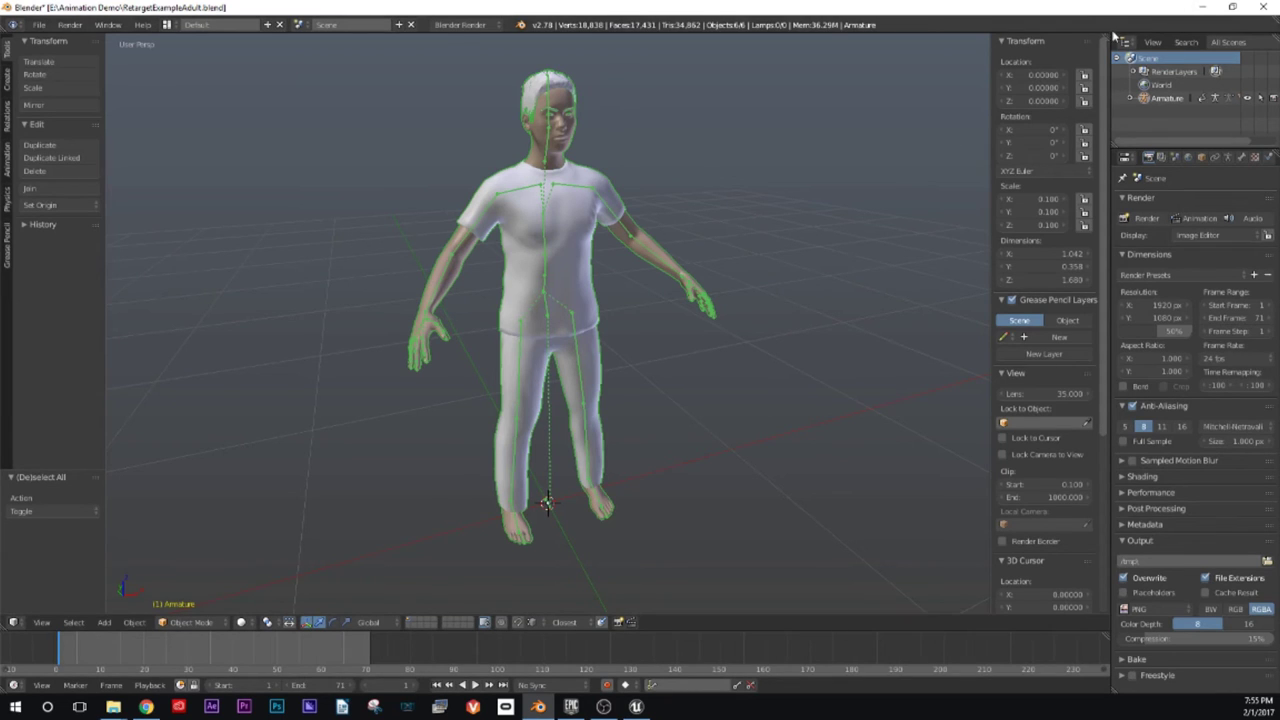
left_click_drag(1108, 38, 781, 46)
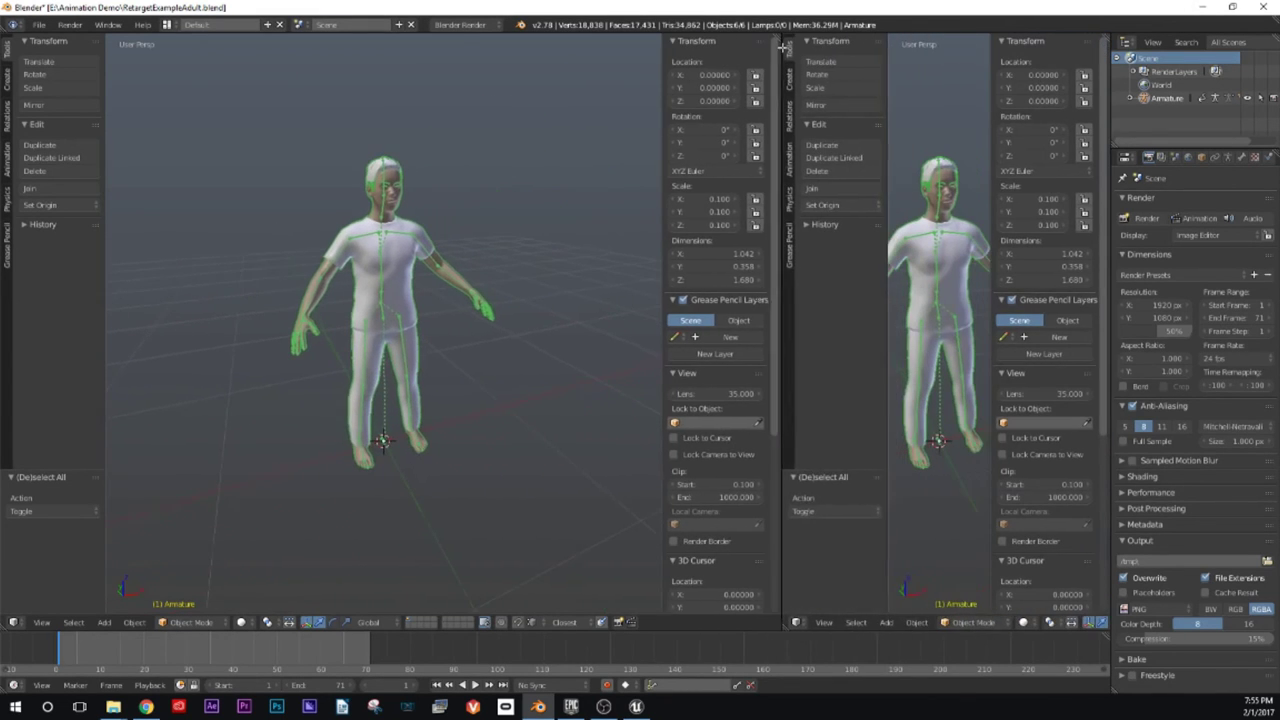
Step: Turn the new second area into a Dope Sheet in Action Editor mode and widen it
left_click(797, 622)
left_click(818, 570)
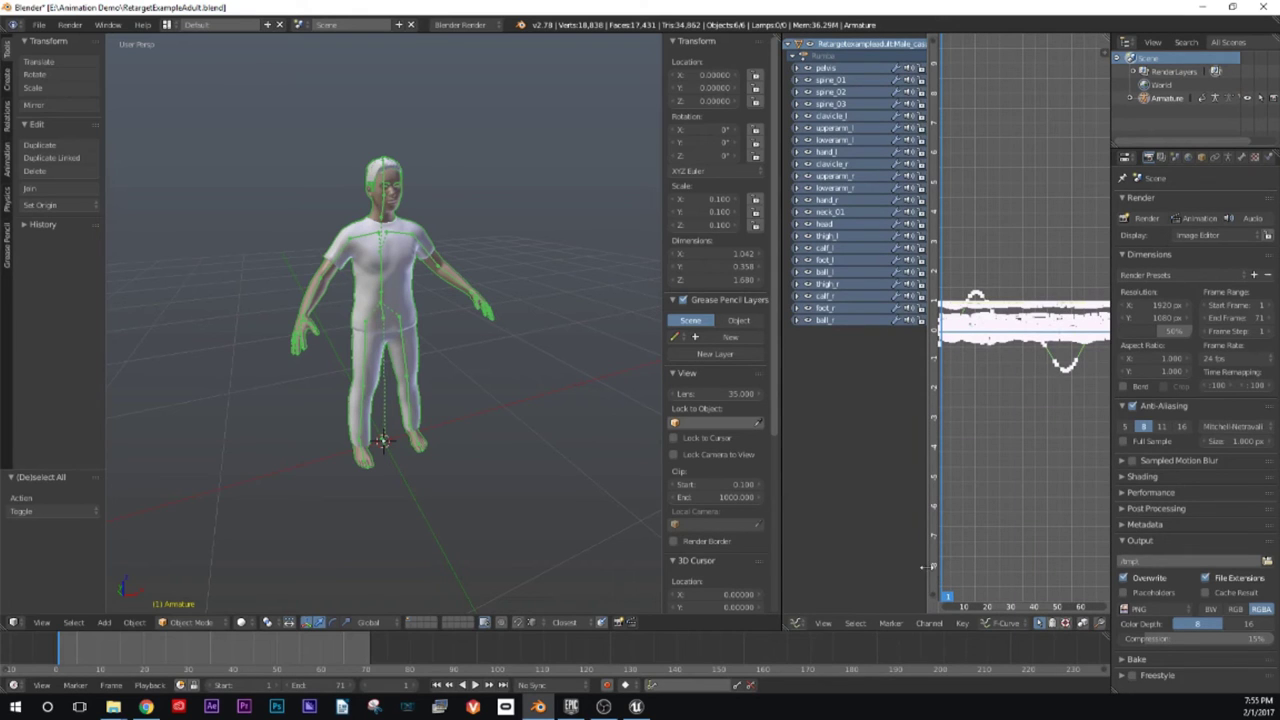
left_click_drag(782, 562, 629, 537)
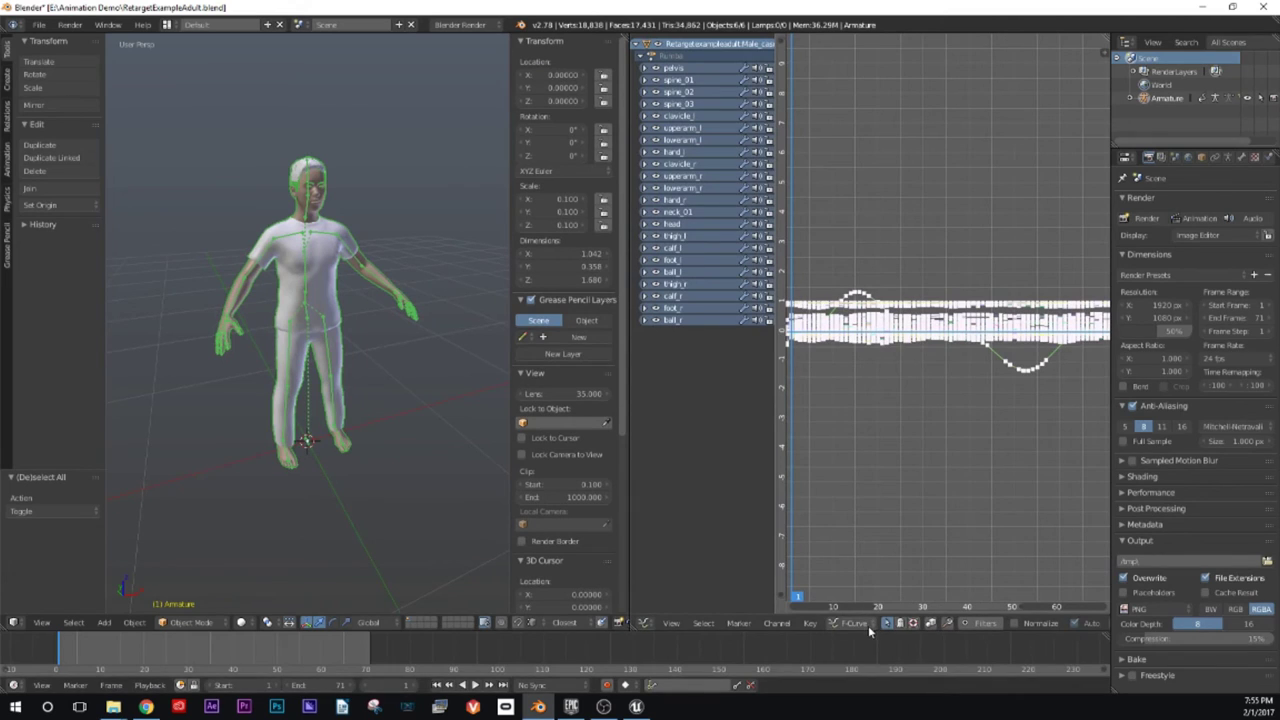
left_click(646, 624)
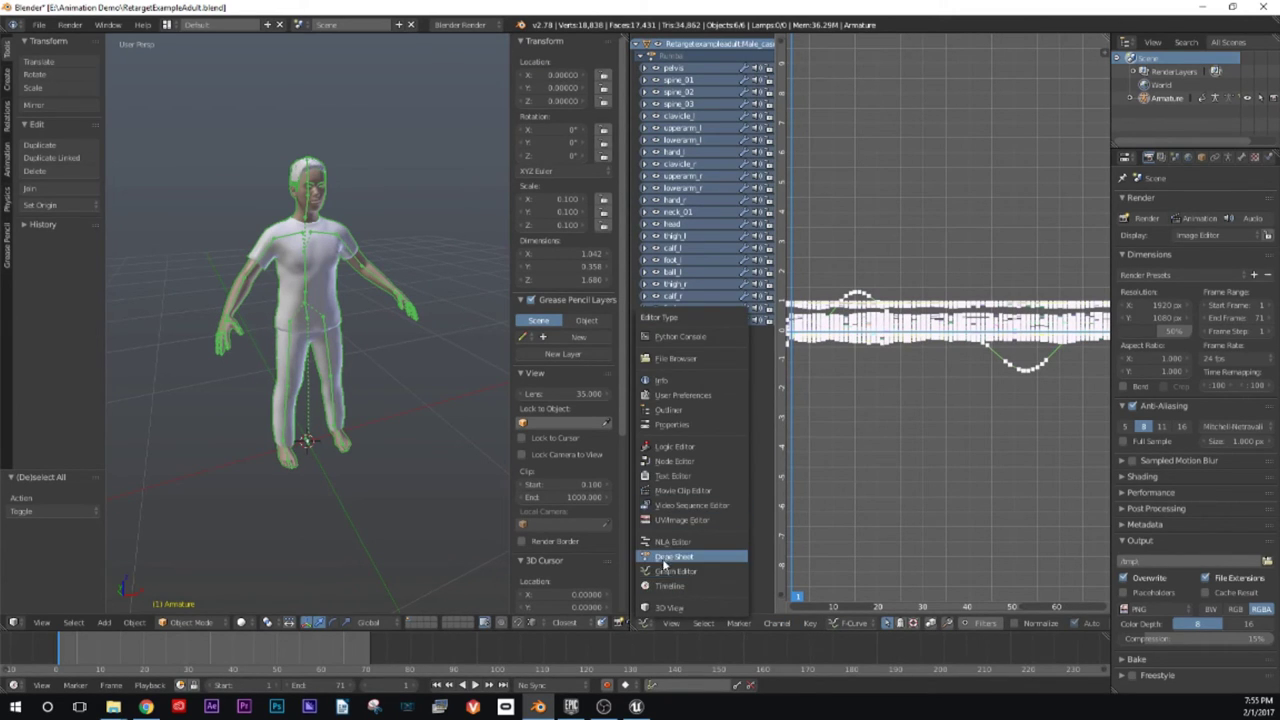
left_click(665, 557)
scroll(882, 493, "down", 4)
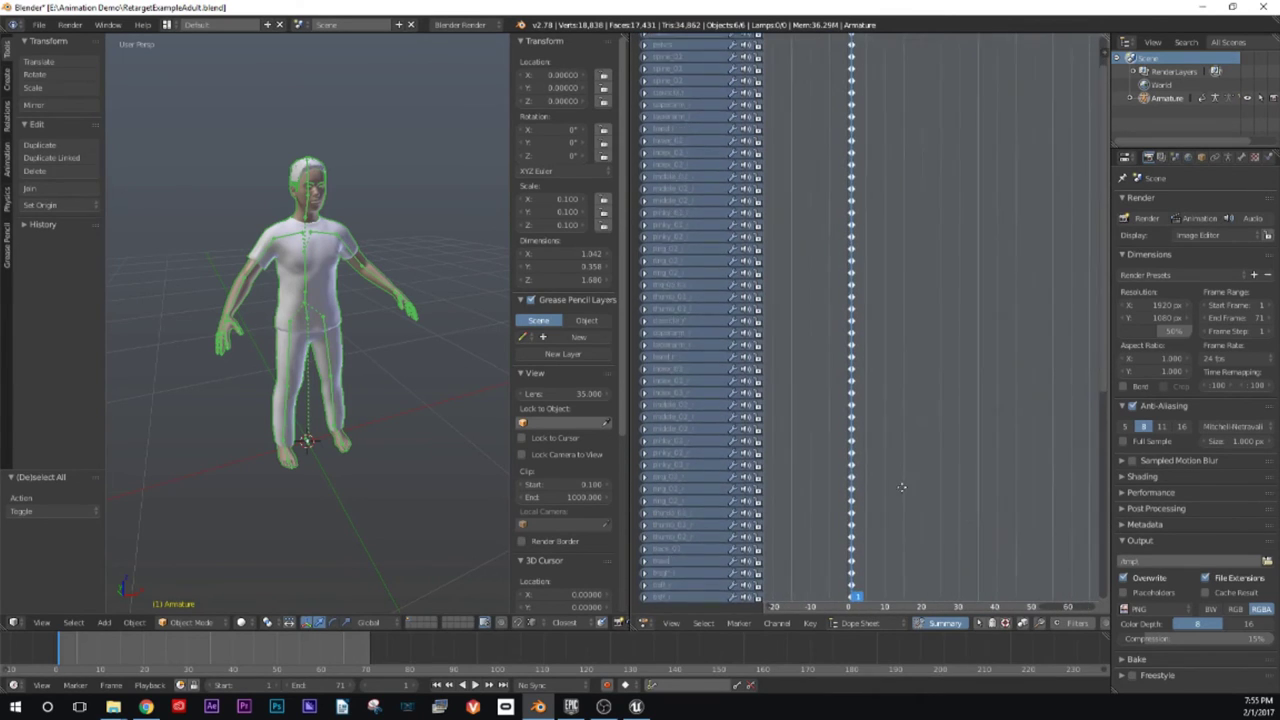
left_click(848, 623)
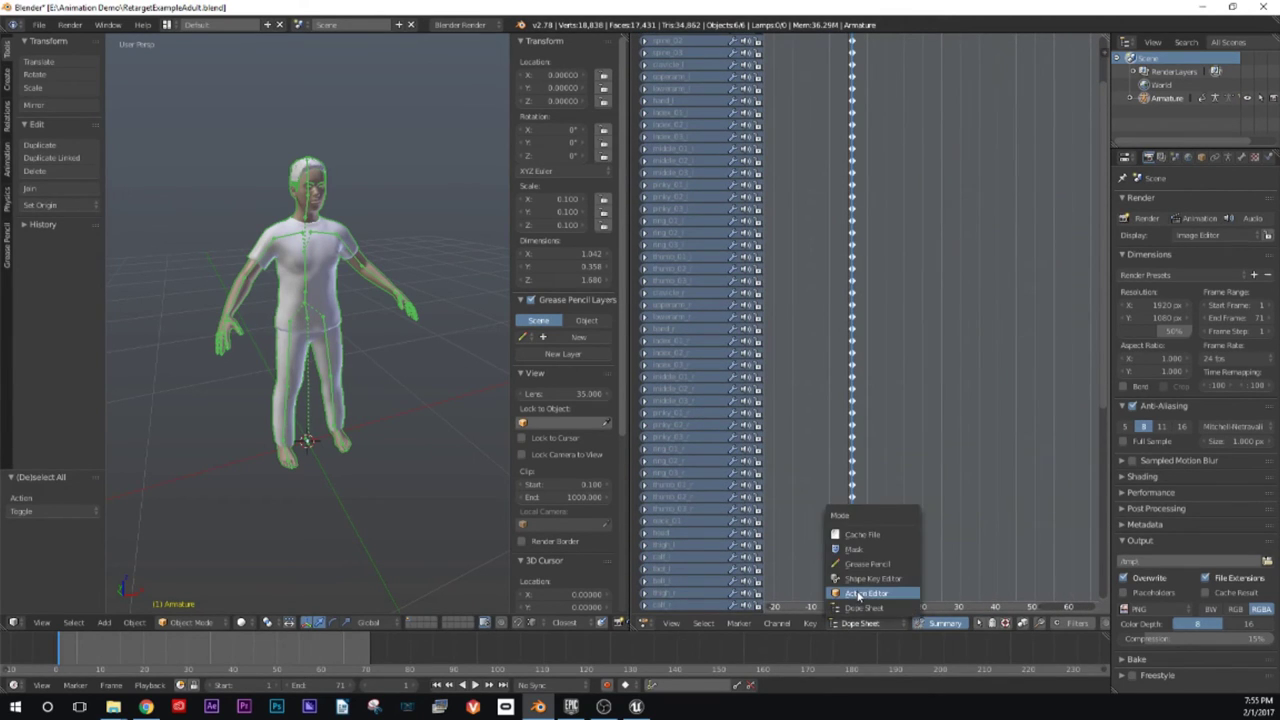
left_click(865, 593)
Step: Assign the Rumba action to the adult armature and play it back briefly to preview the dance
left_click(949, 622)
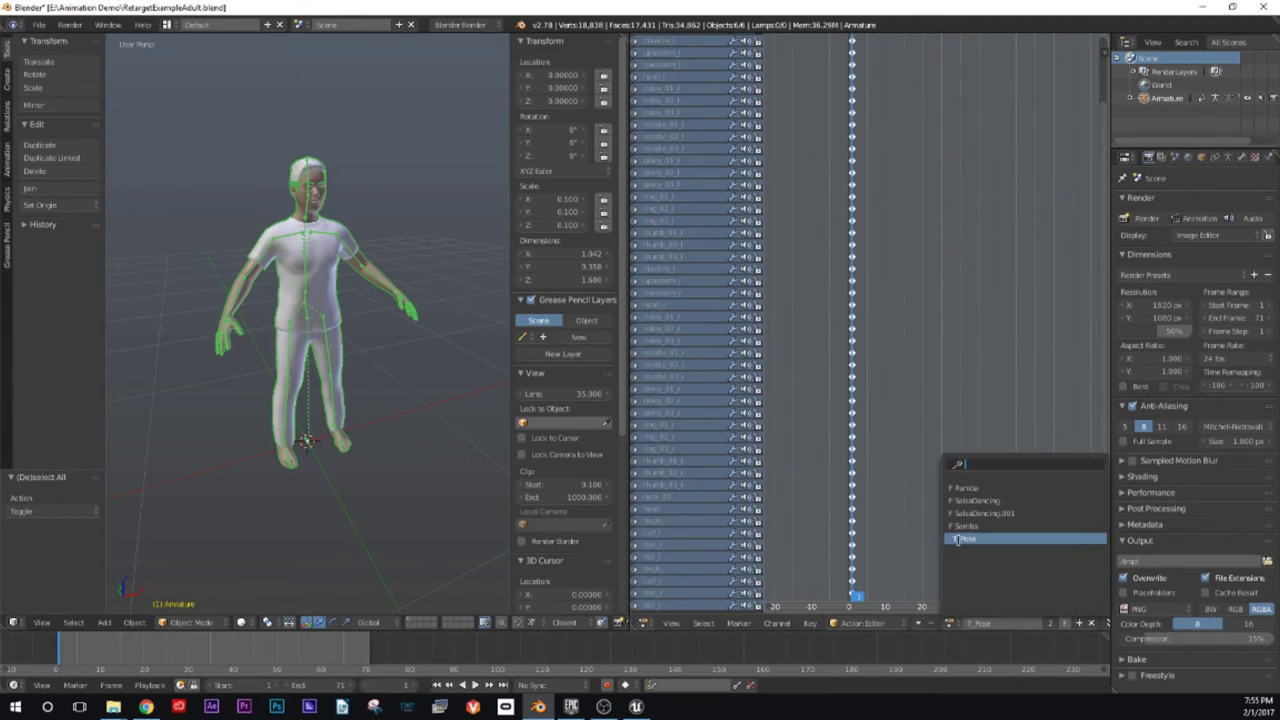
left_click(990, 488)
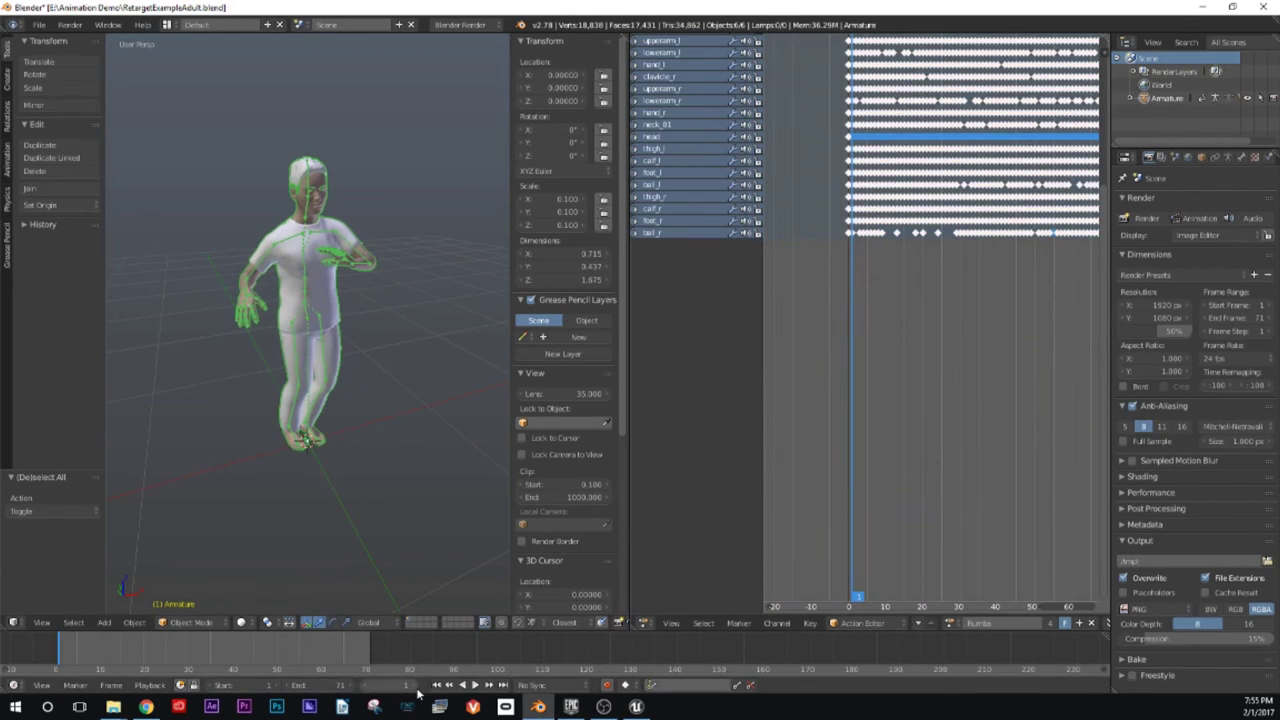
left_click(476, 685)
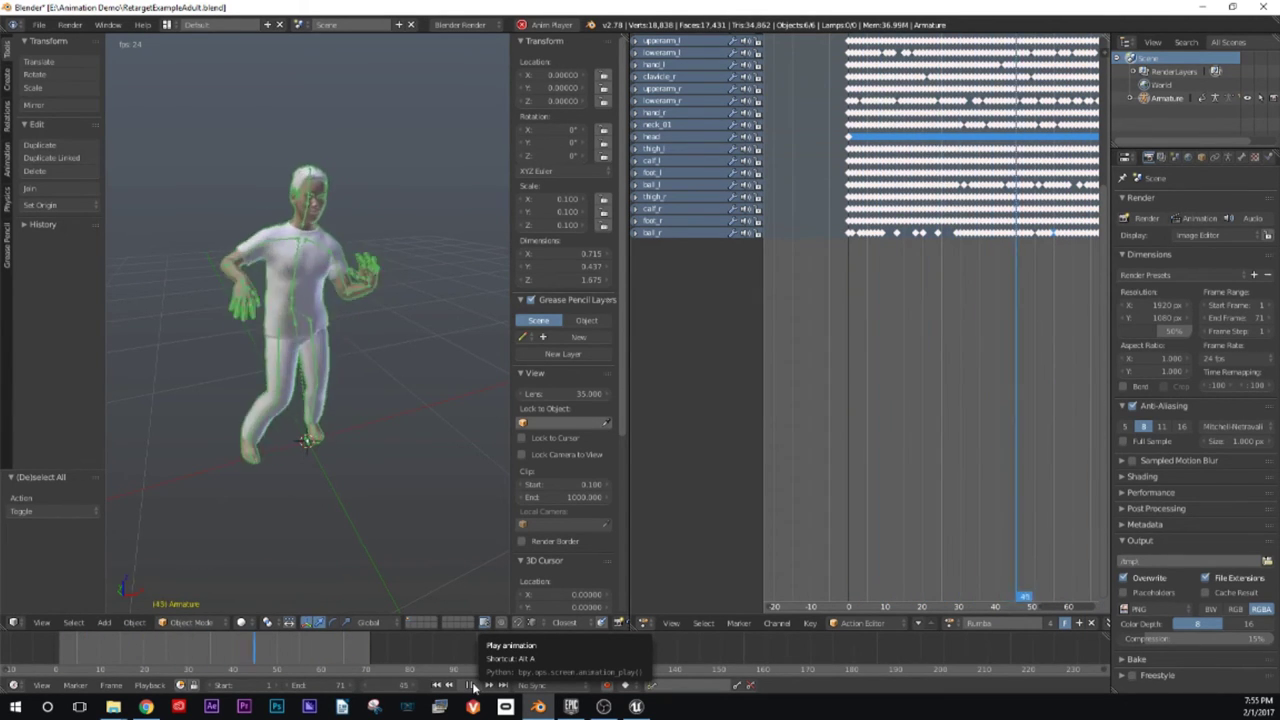
left_click(475, 686)
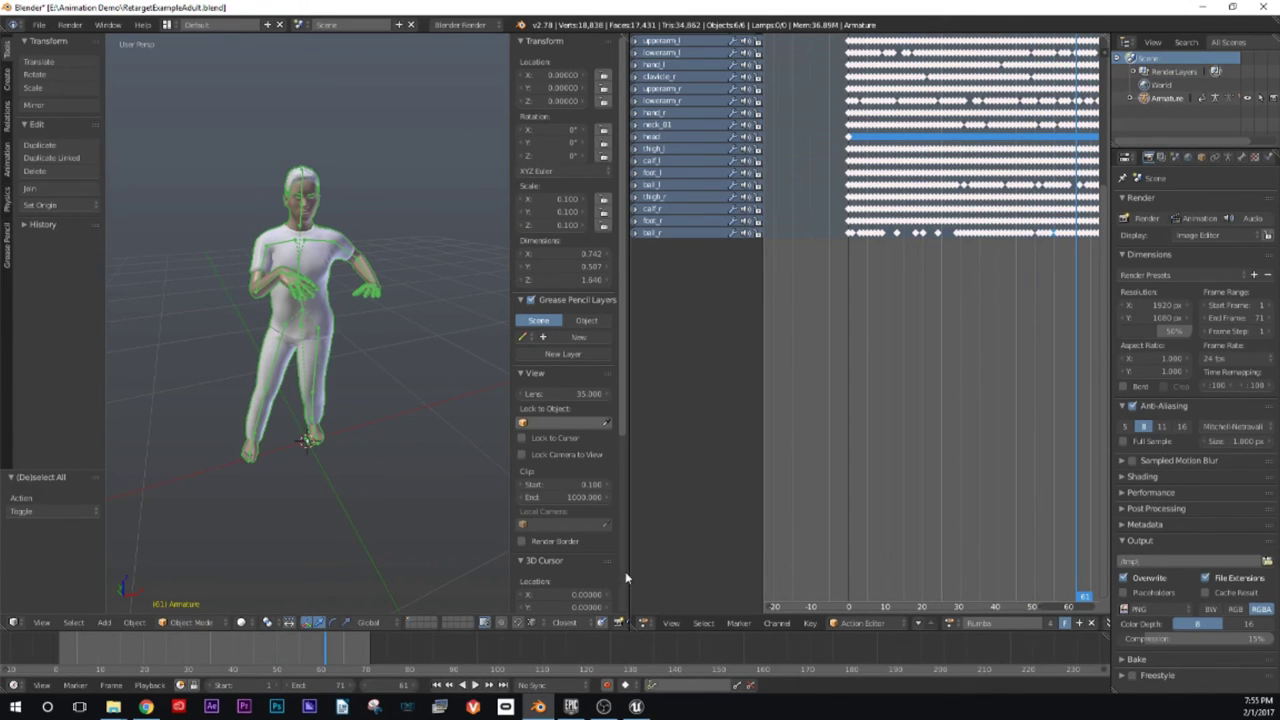
Step: Assign the T_Pose action to the armature, enlarge the 3D view, and return to the first frame
left_click_drag(625, 577, 840, 572)
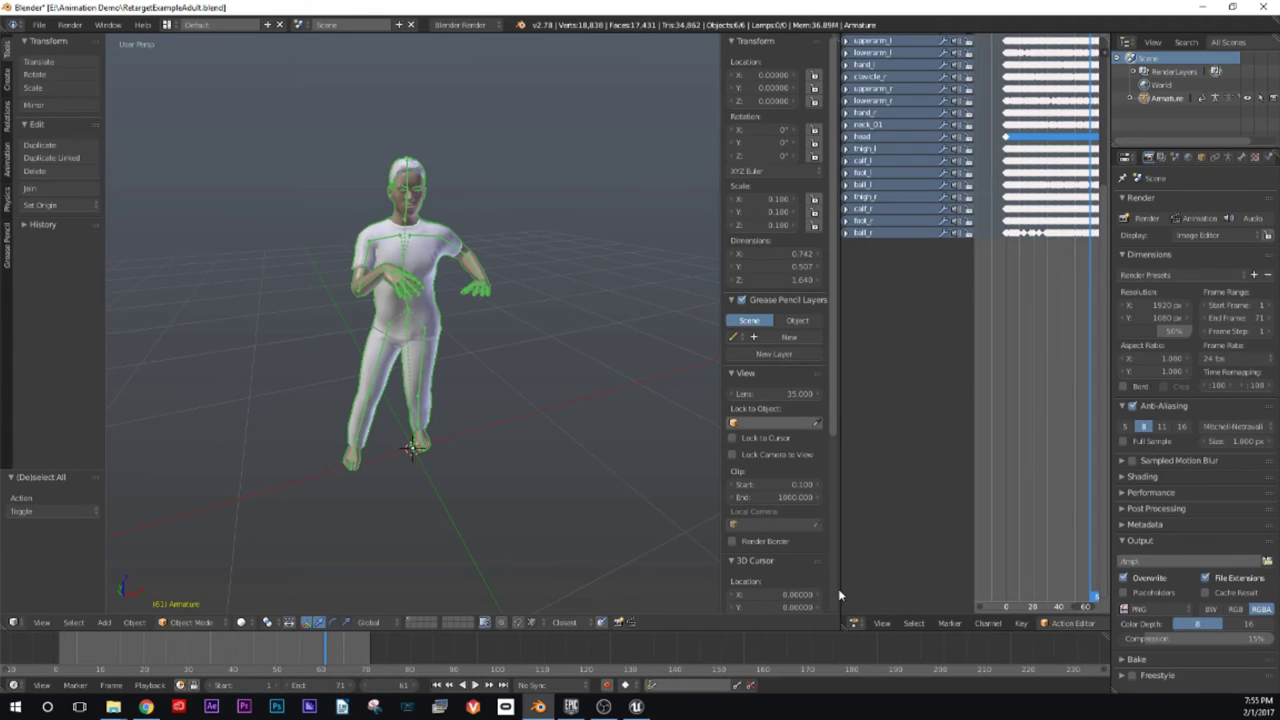
left_click_drag(841, 589, 580, 589)
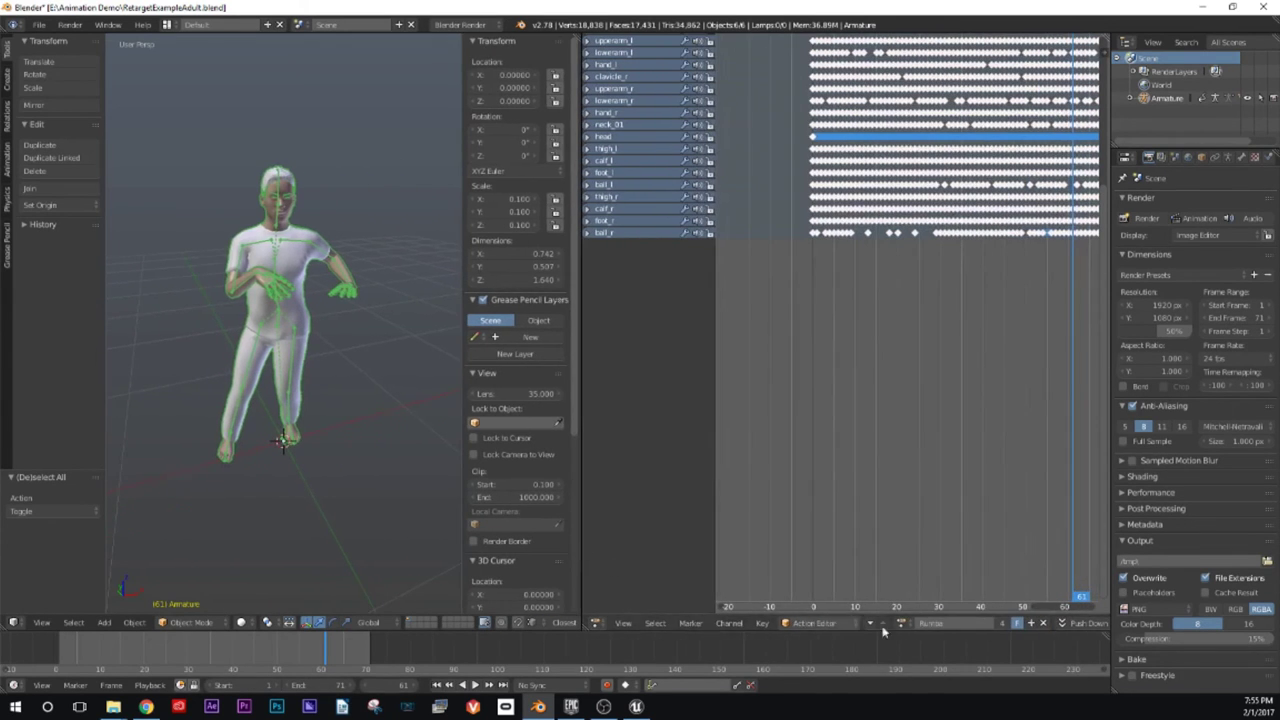
left_click(904, 622)
left_click(960, 545)
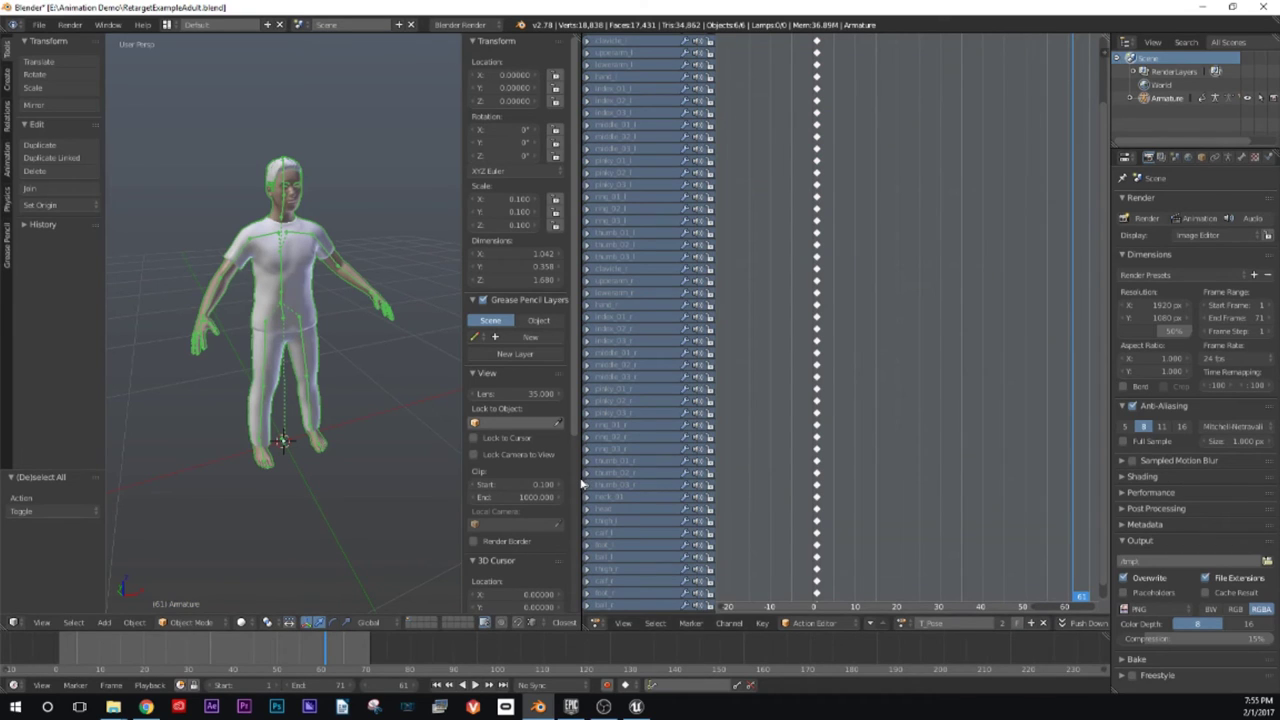
left_click_drag(581, 484, 790, 484)
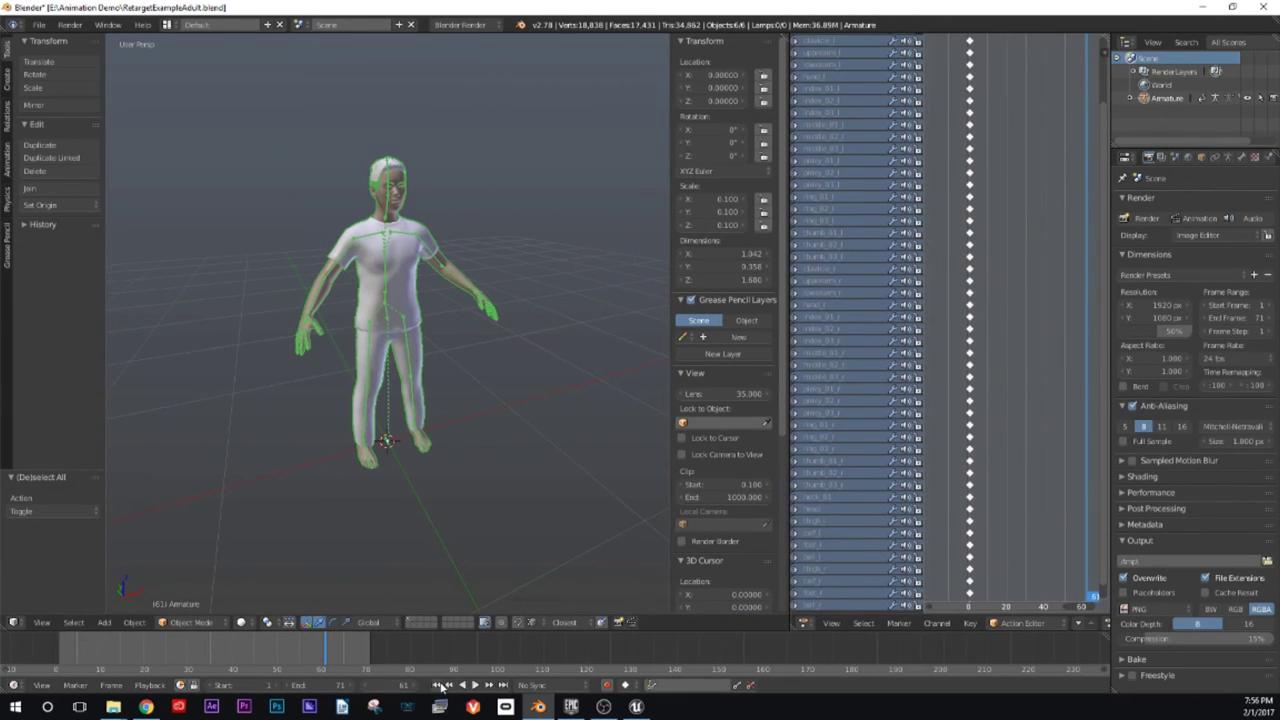
left_click(438, 685)
Step: Start an FBX export limited to selected objects, including only the Armature and Mesh types
left_click(38, 24)
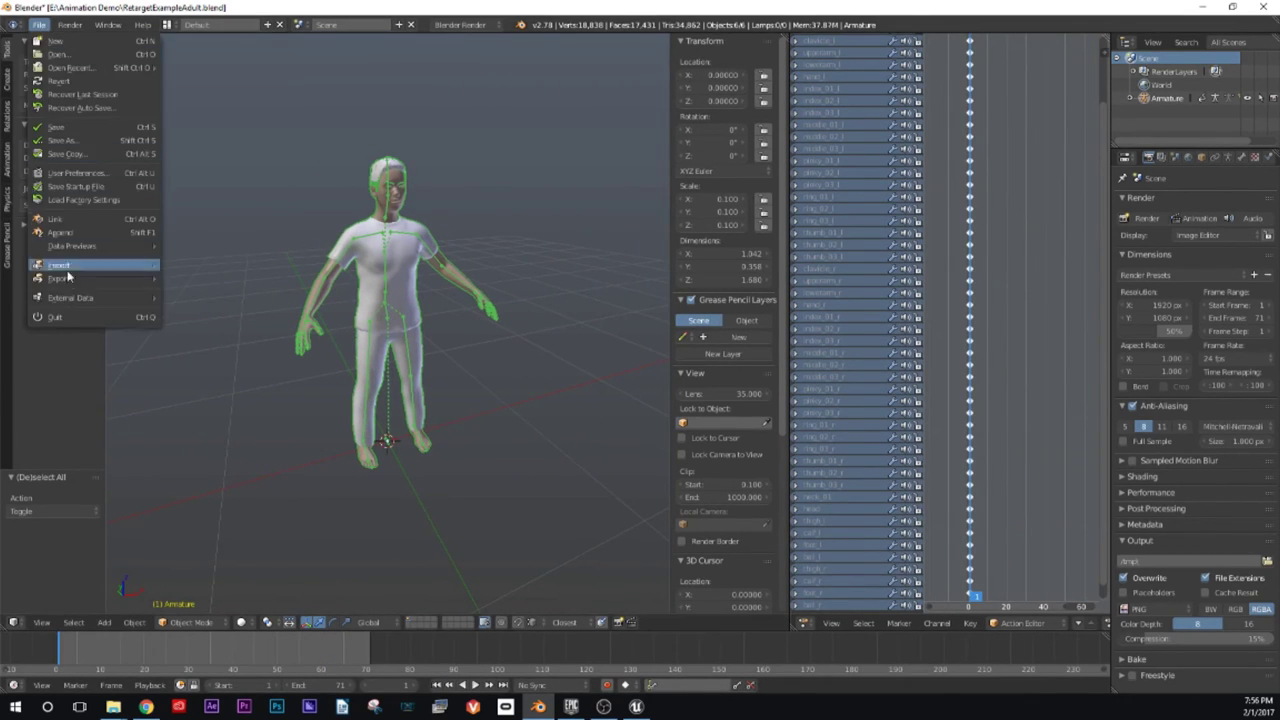
mouse_move(72, 281)
left_click(198, 318)
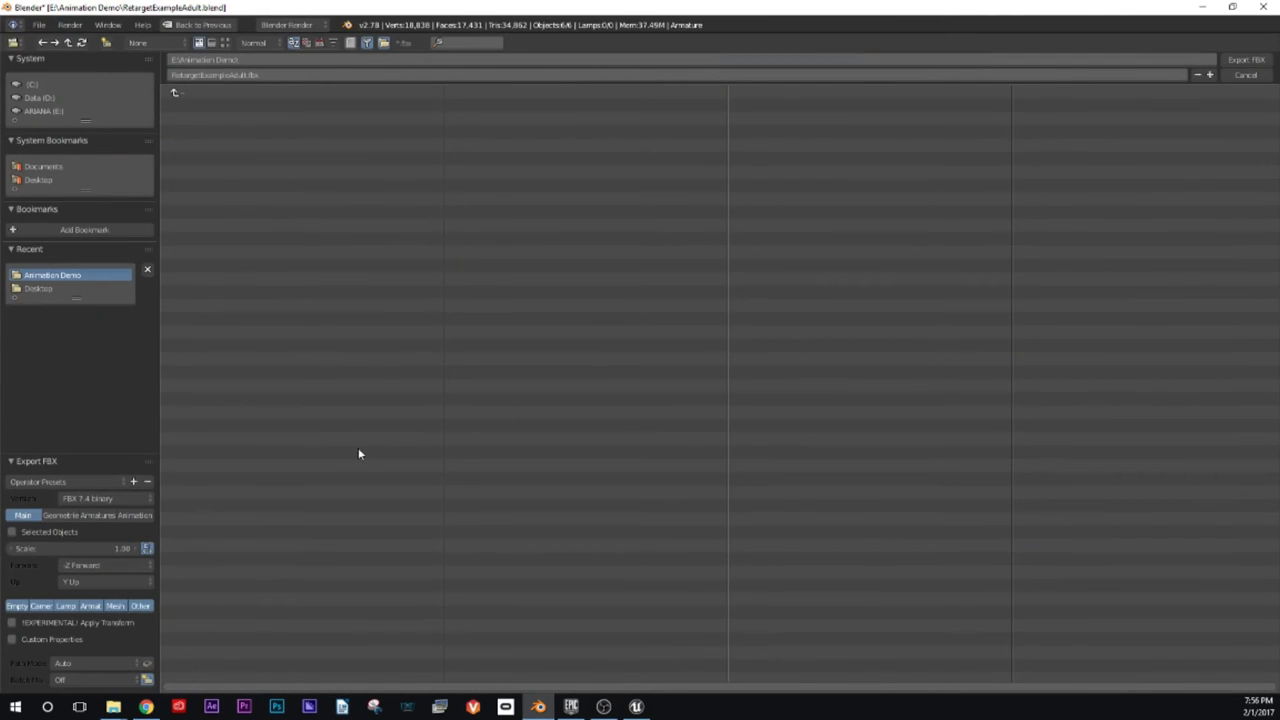
left_click(93, 606)
left_click(115, 606, "shift")
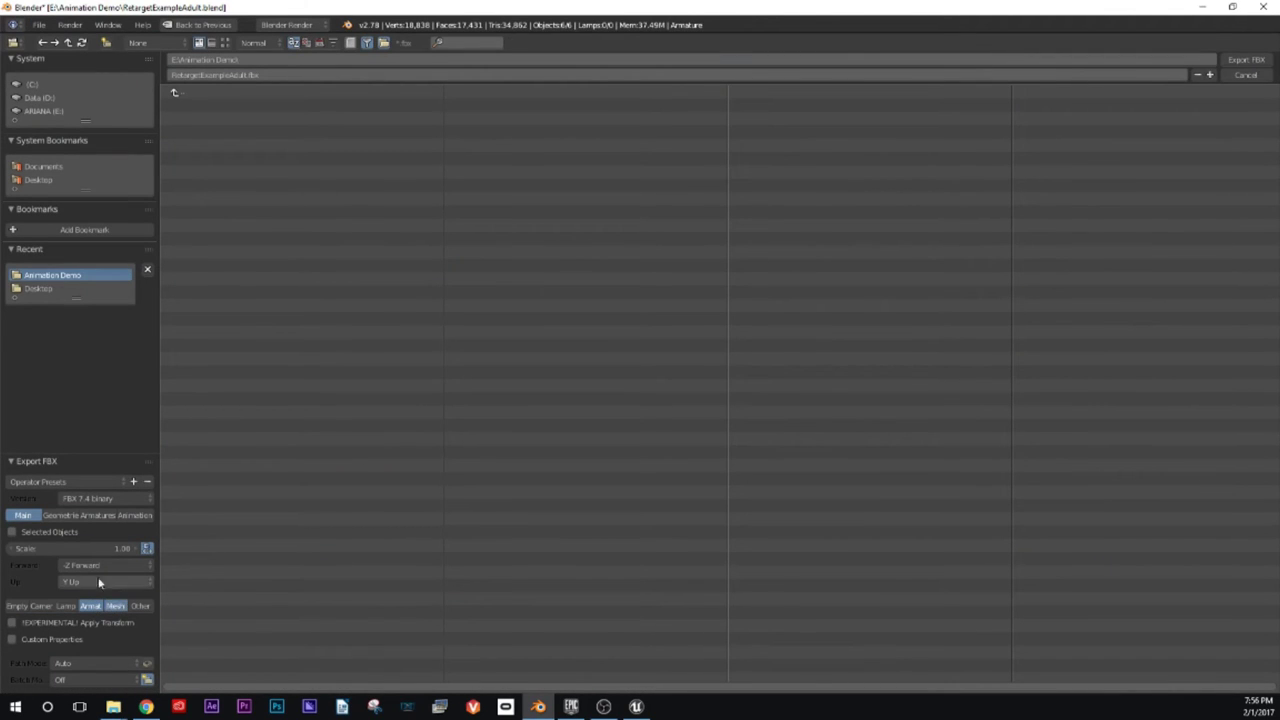
left_click(13, 532)
Step: Set the FBX export's geometry smoothing to Face and review its armature and animation options
left_click(68, 515)
left_click(97, 548)
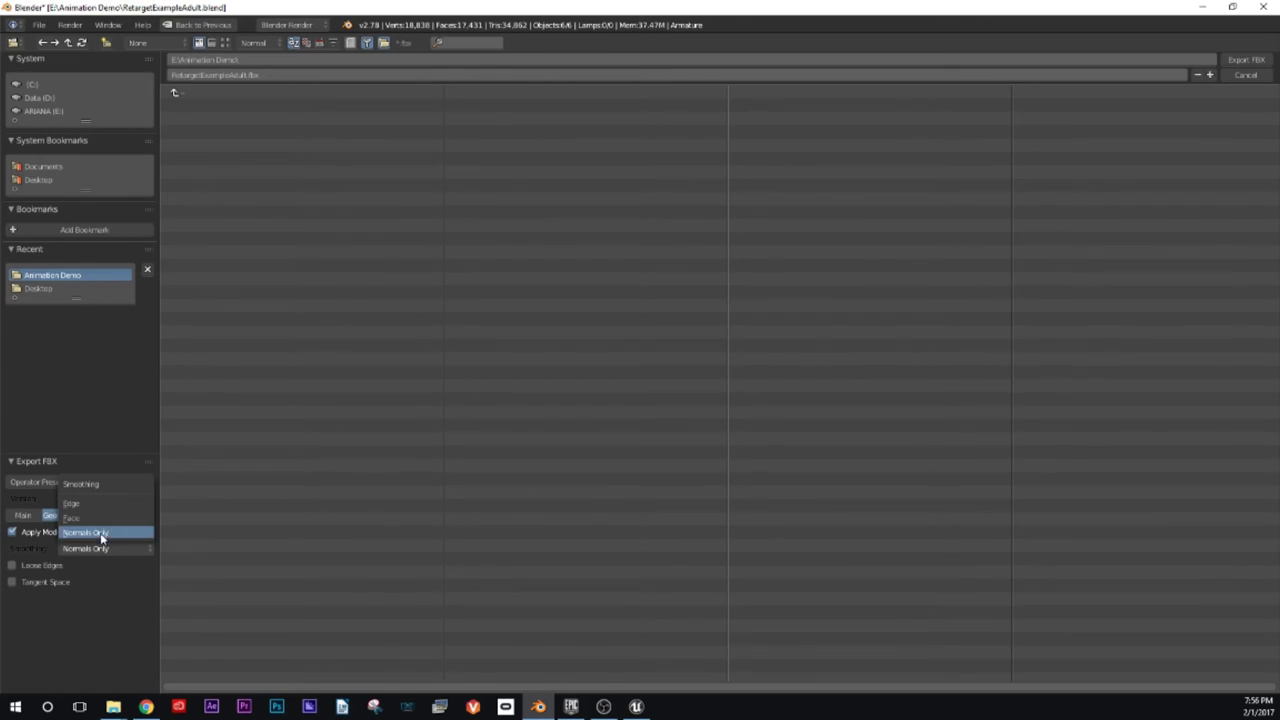
left_click(92, 519)
left_click(95, 516)
left_click(131, 516)
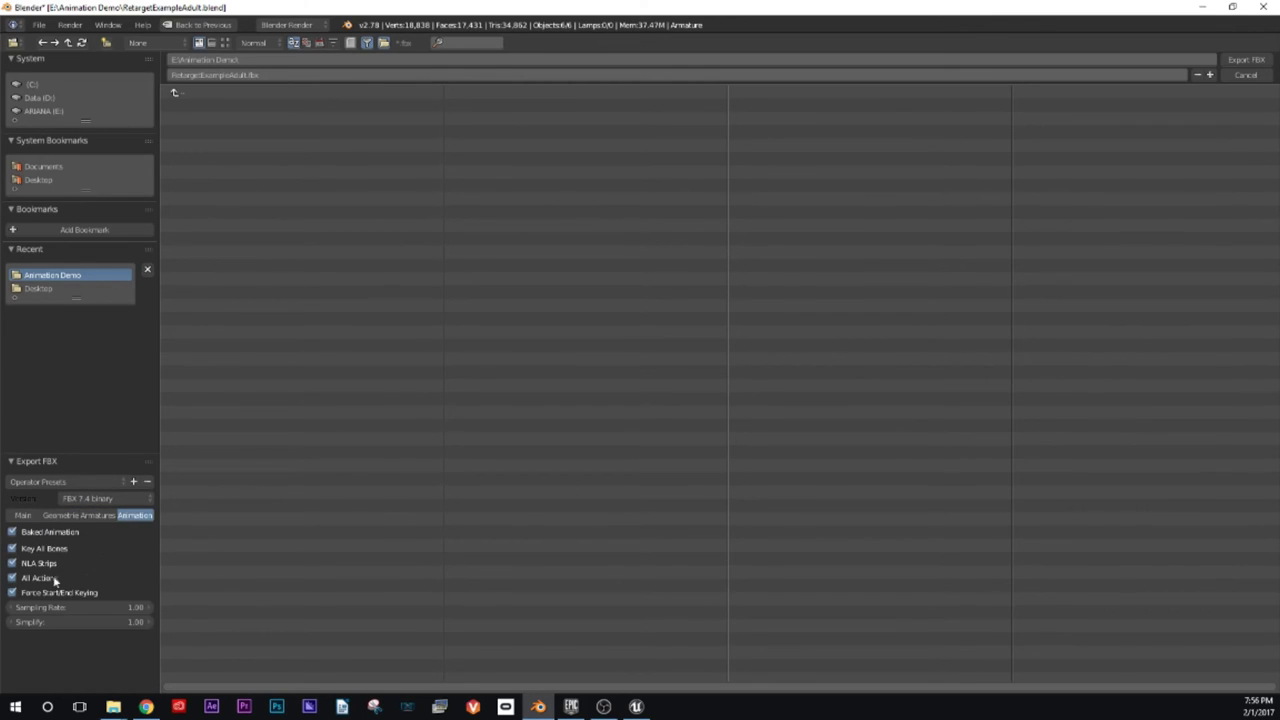
left_click(23, 516)
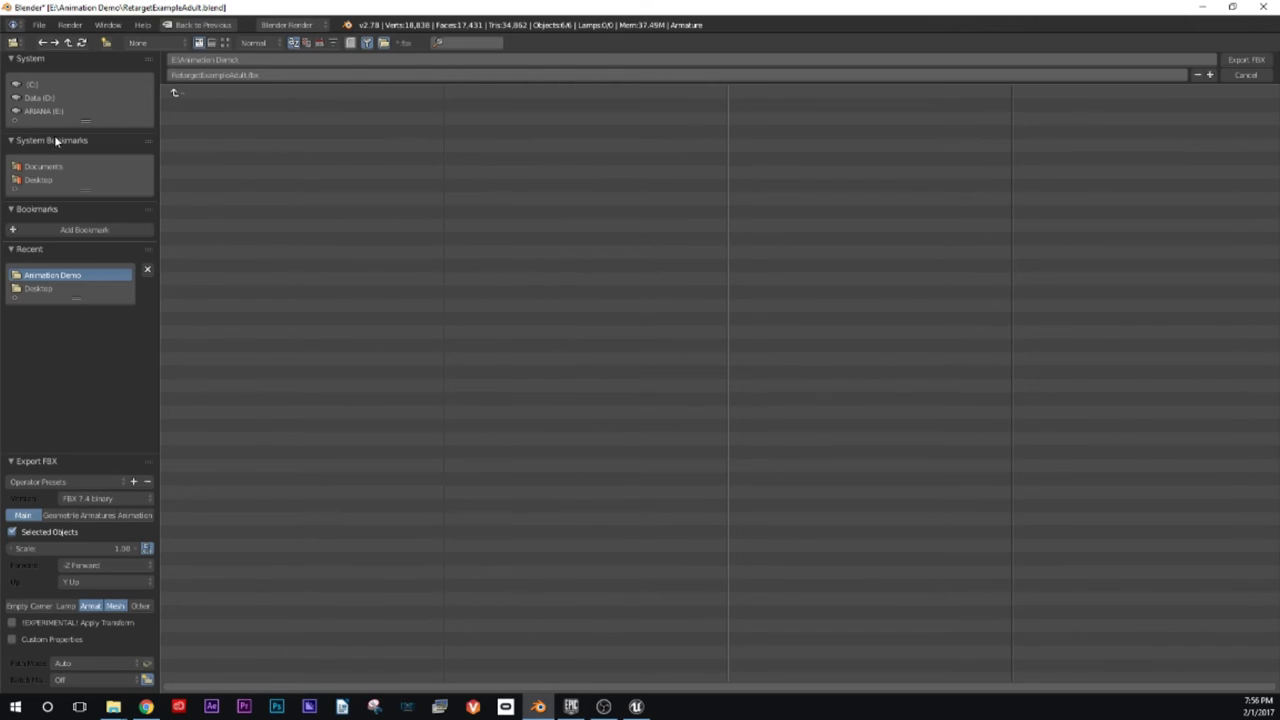
Step: Export the adult character to the Desktop as RetargetExampleAdult.fbx
left_click(53, 183)
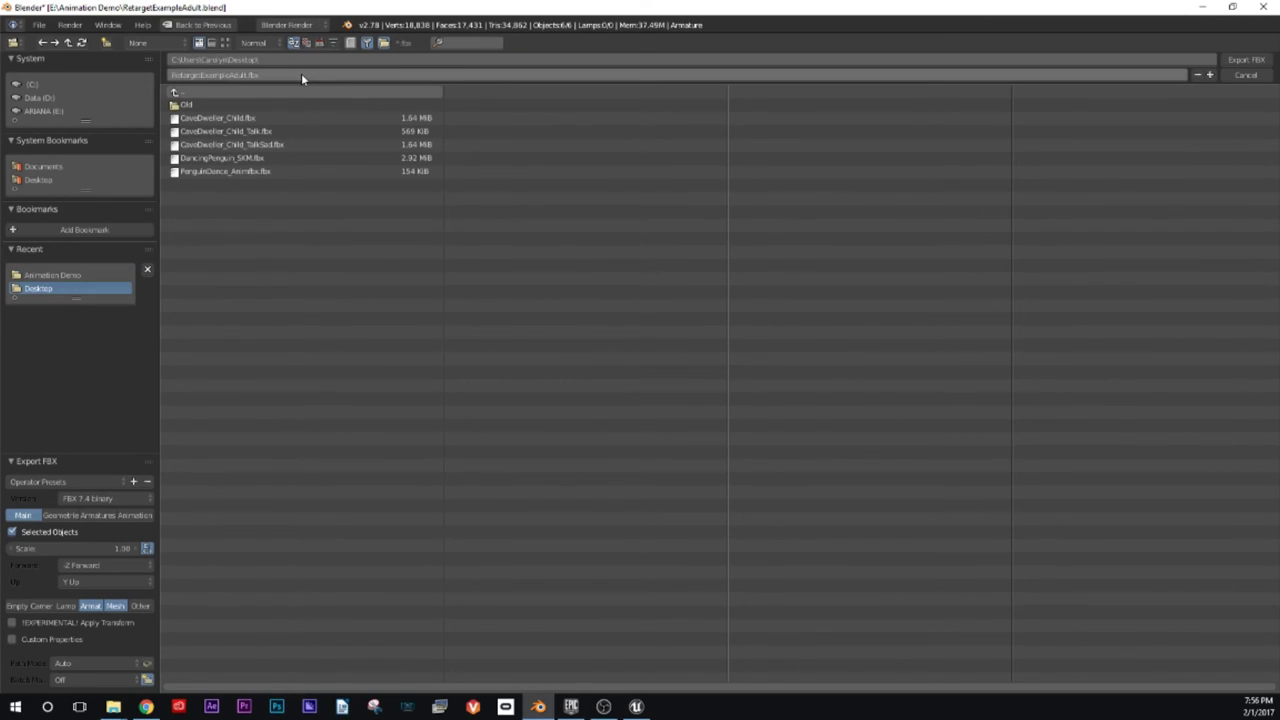
left_click(242, 75)
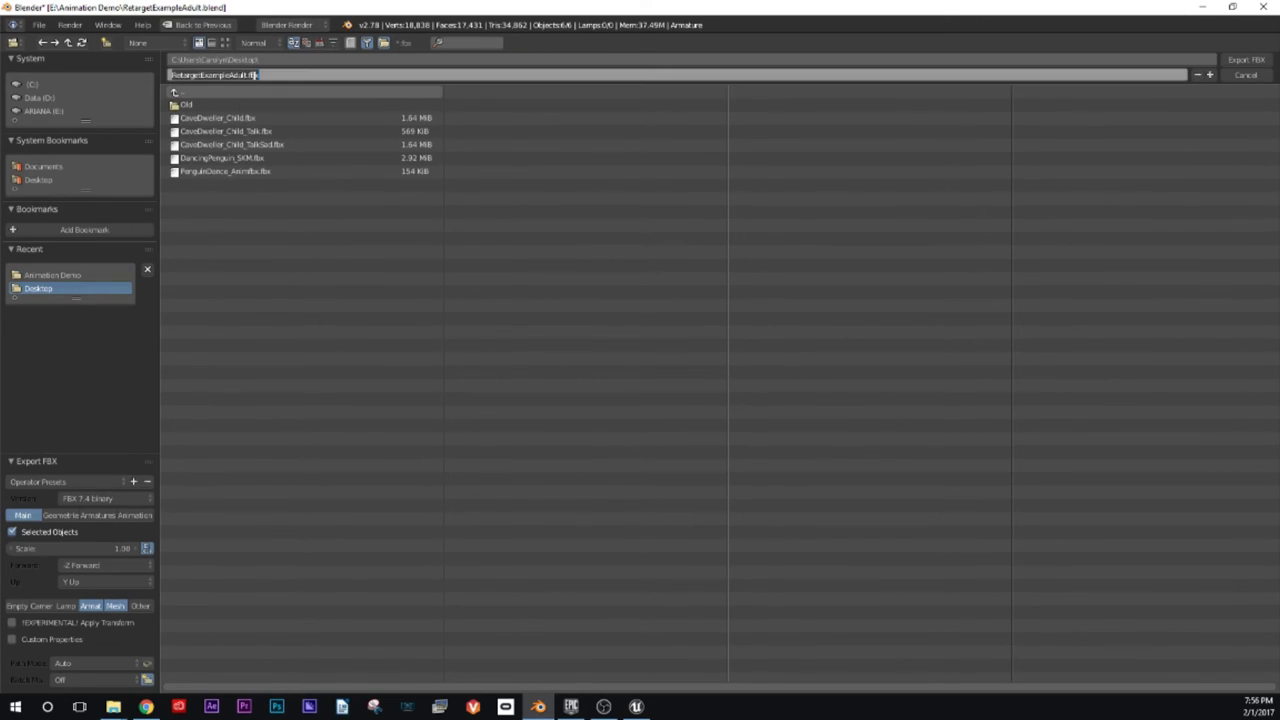
double_click(242, 75)
left_click(737, 210)
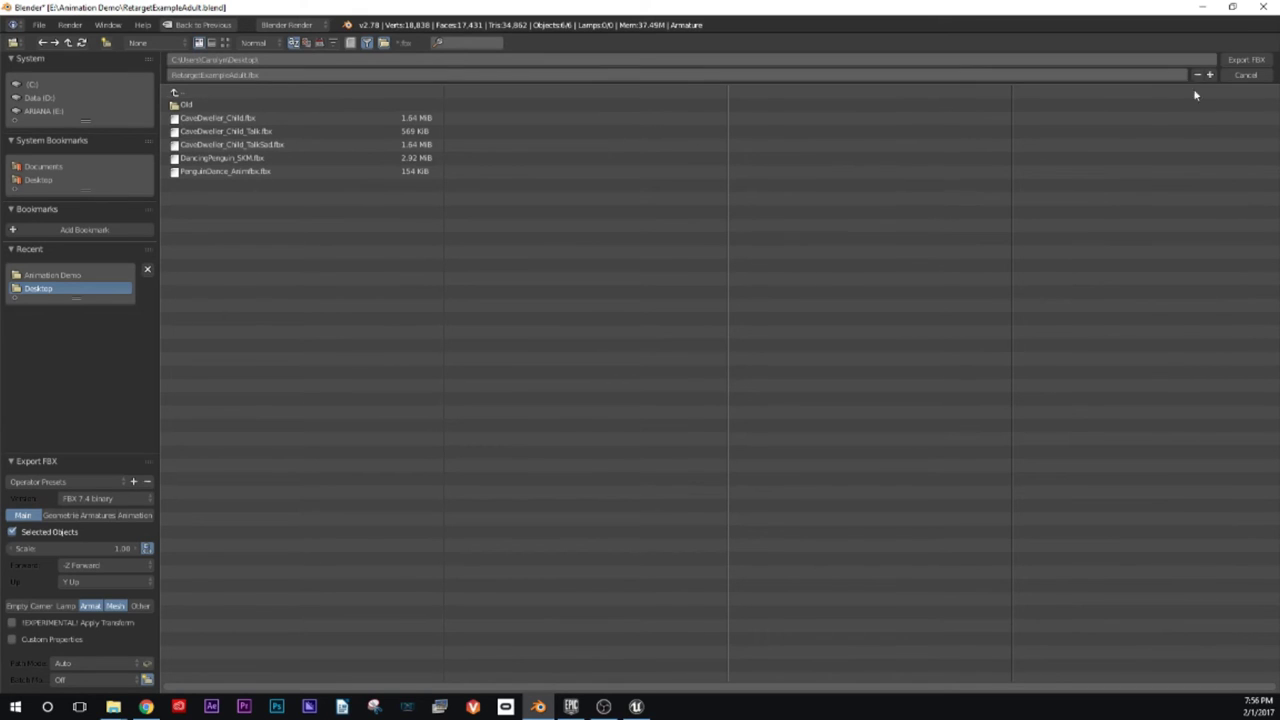
left_click(1245, 62)
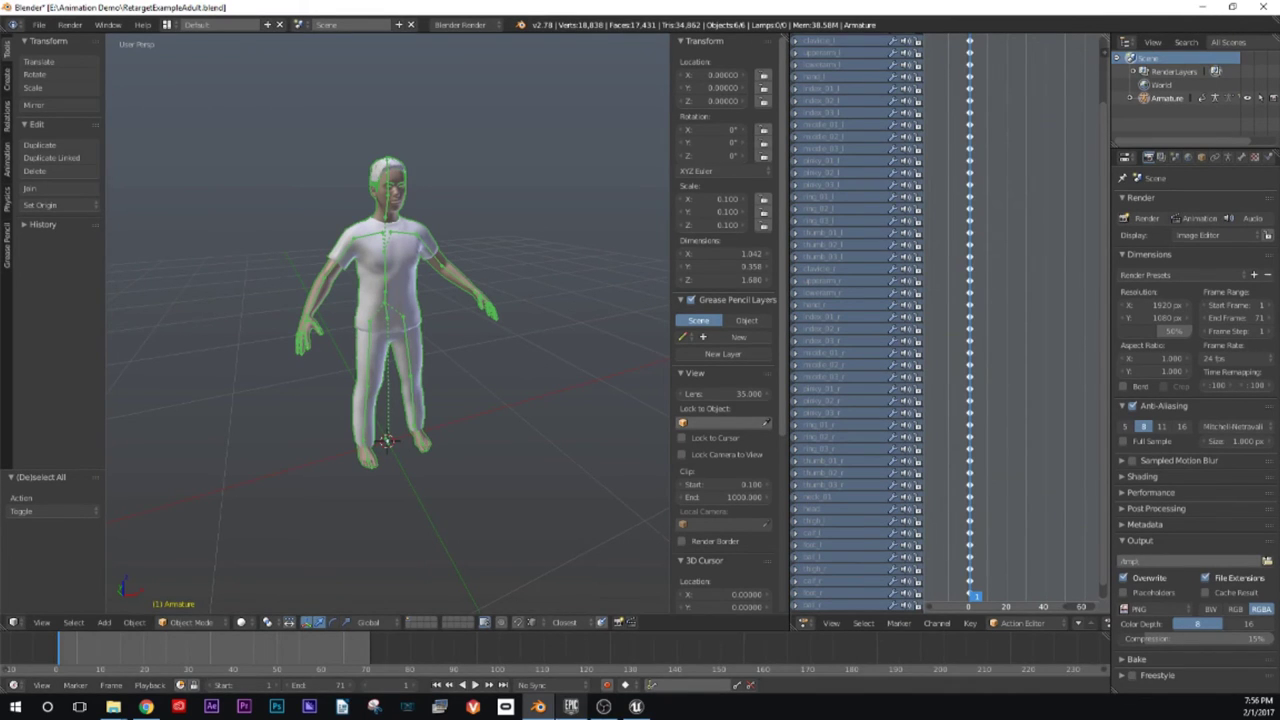
Step: Switch to Unreal Engine and close all open penguin and CaveDweller asset editors, leaving only the FirstPersonExampleMap level
key("alt+Tab")
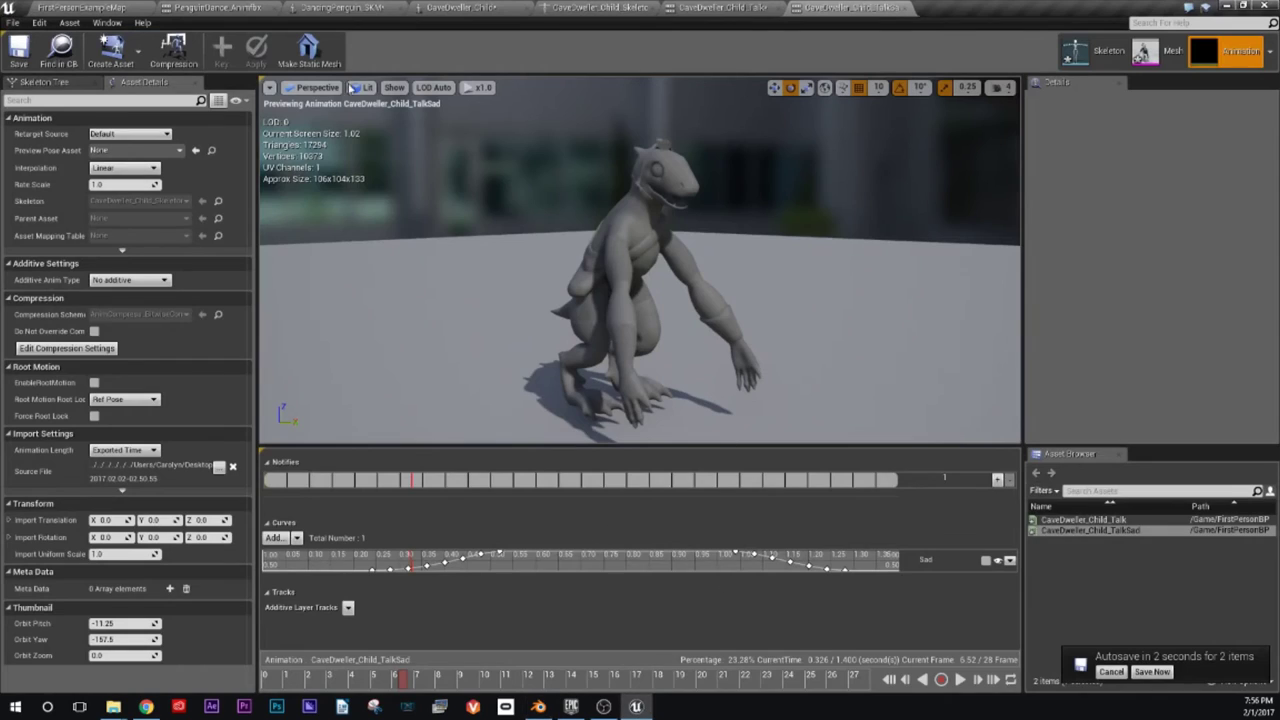
left_click(62, 7)
left_click(200, 8)
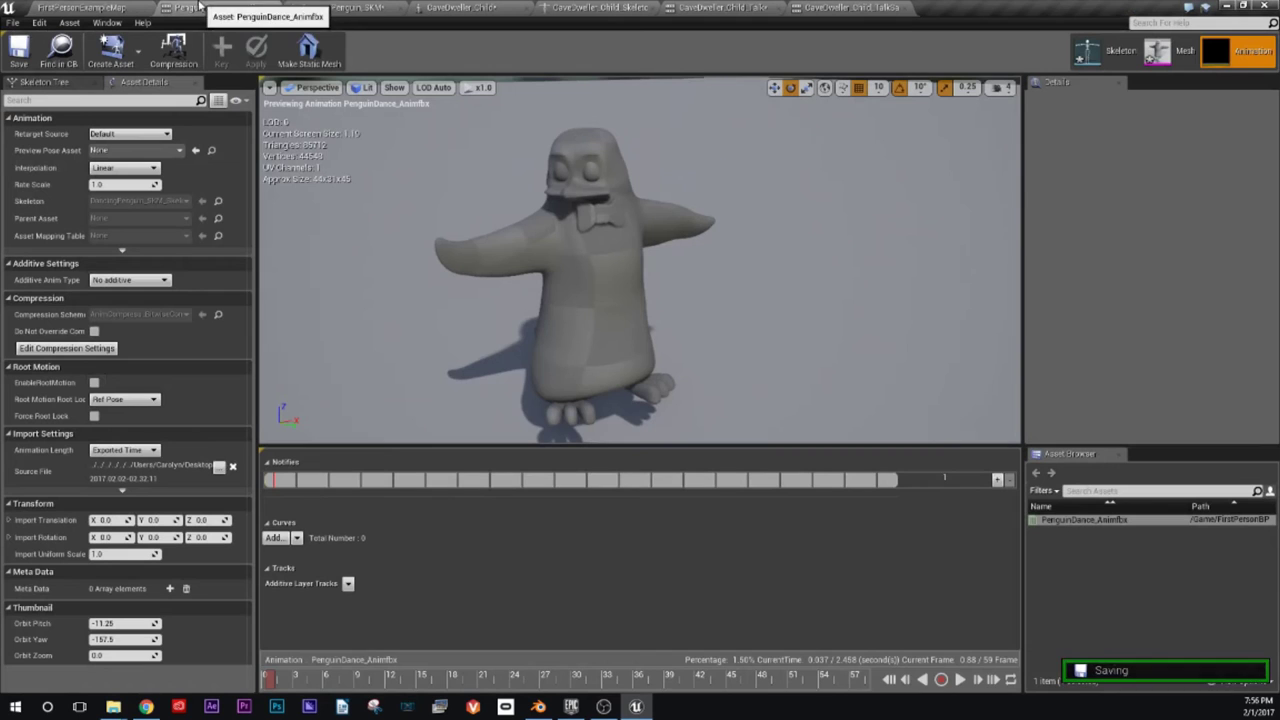
left_click(273, 8)
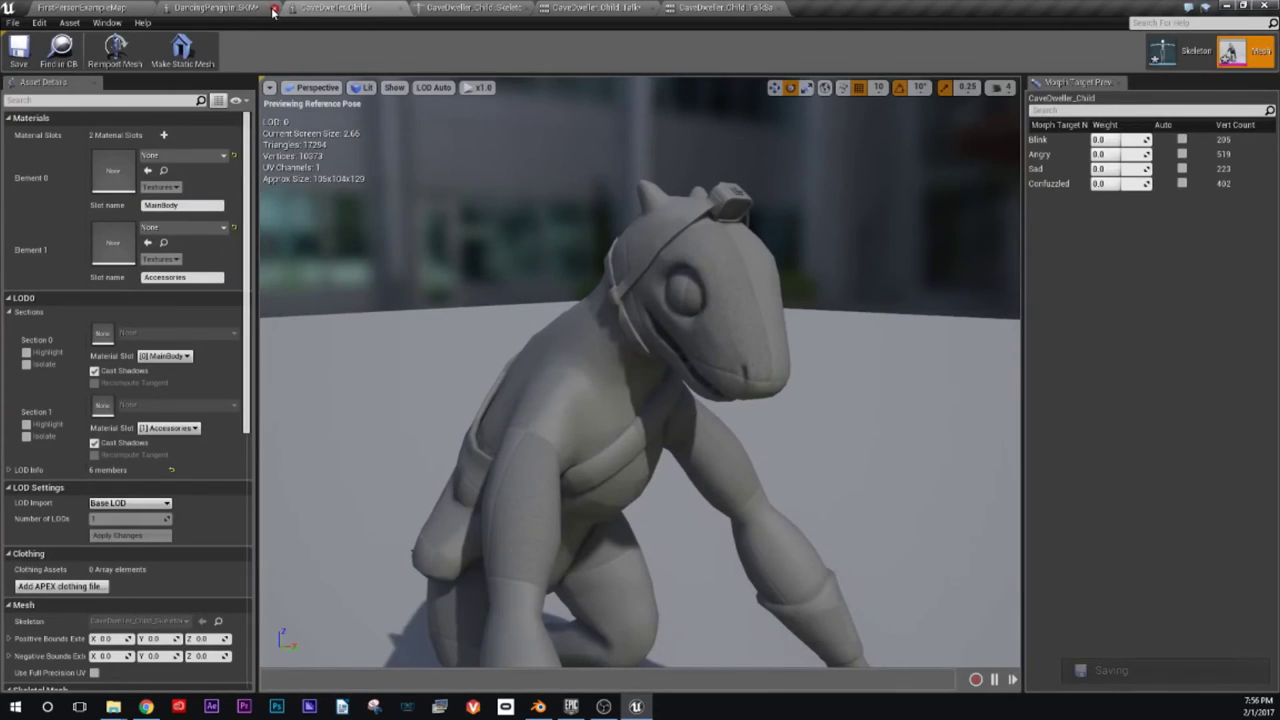
left_click(273, 8)
left_click(273, 8)
left_click(273, 8)
left_click(273, 8)
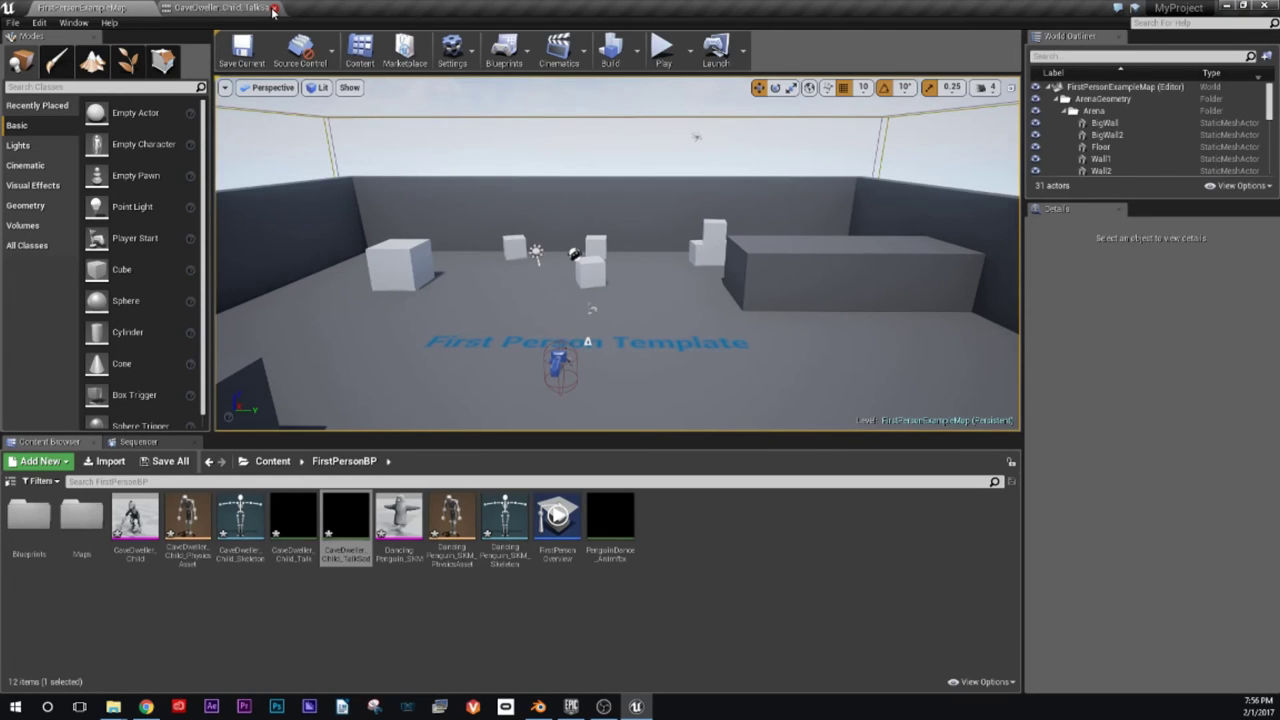
left_click(273, 8)
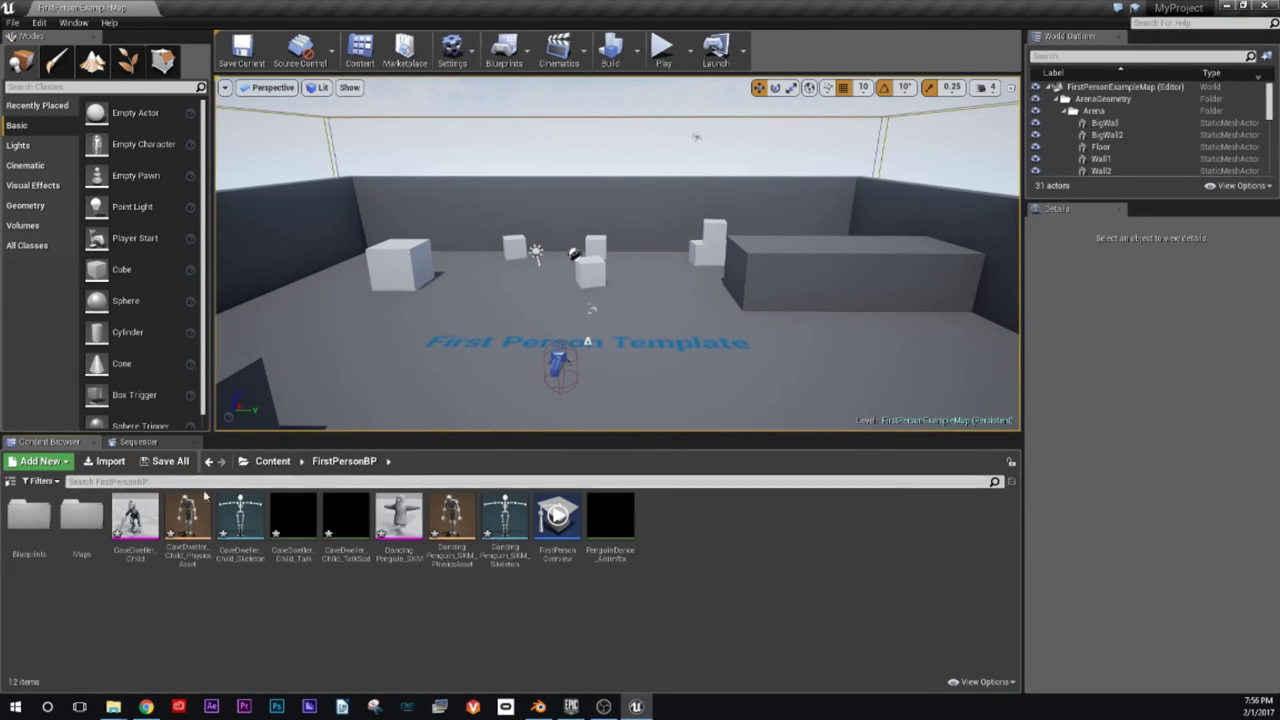
Step: Import RetargetExampleAdult.fbx from the Desktop into FirstPersonBP as a skeletal mesh without a preassigned skeleton, with Import Animations disabled
left_click(111, 466)
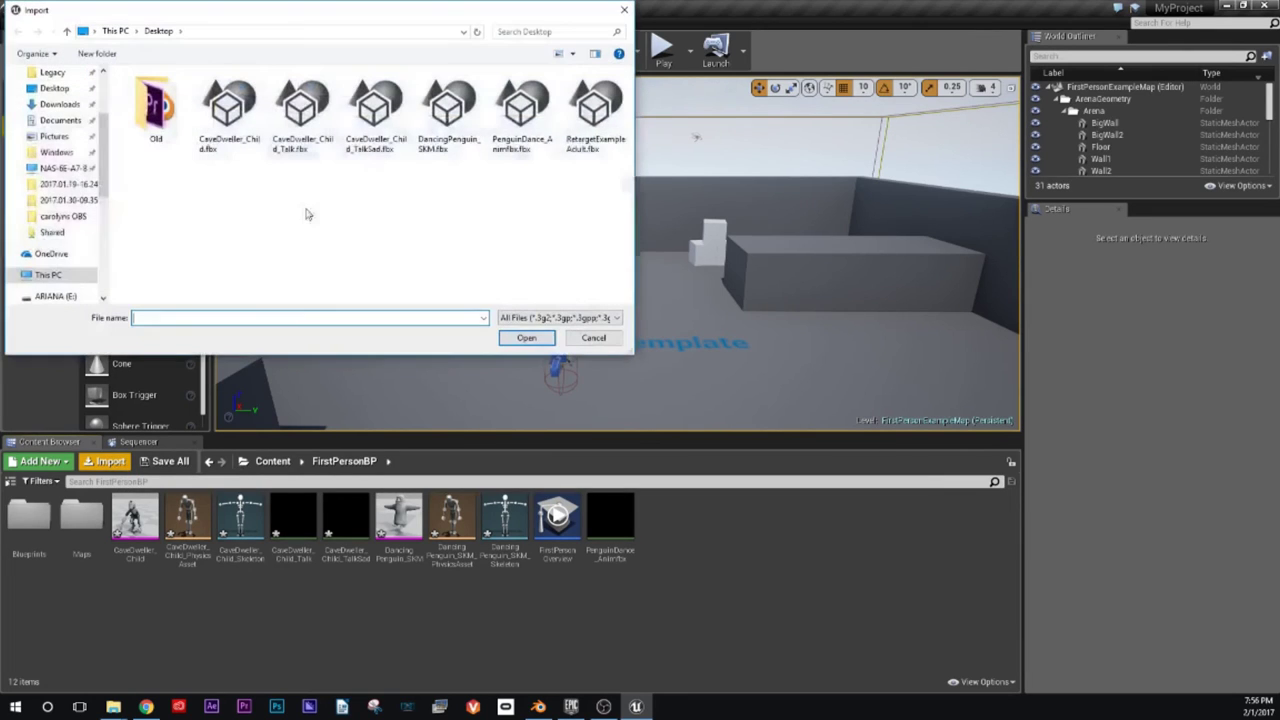
left_click(592, 115)
left_click(527, 337)
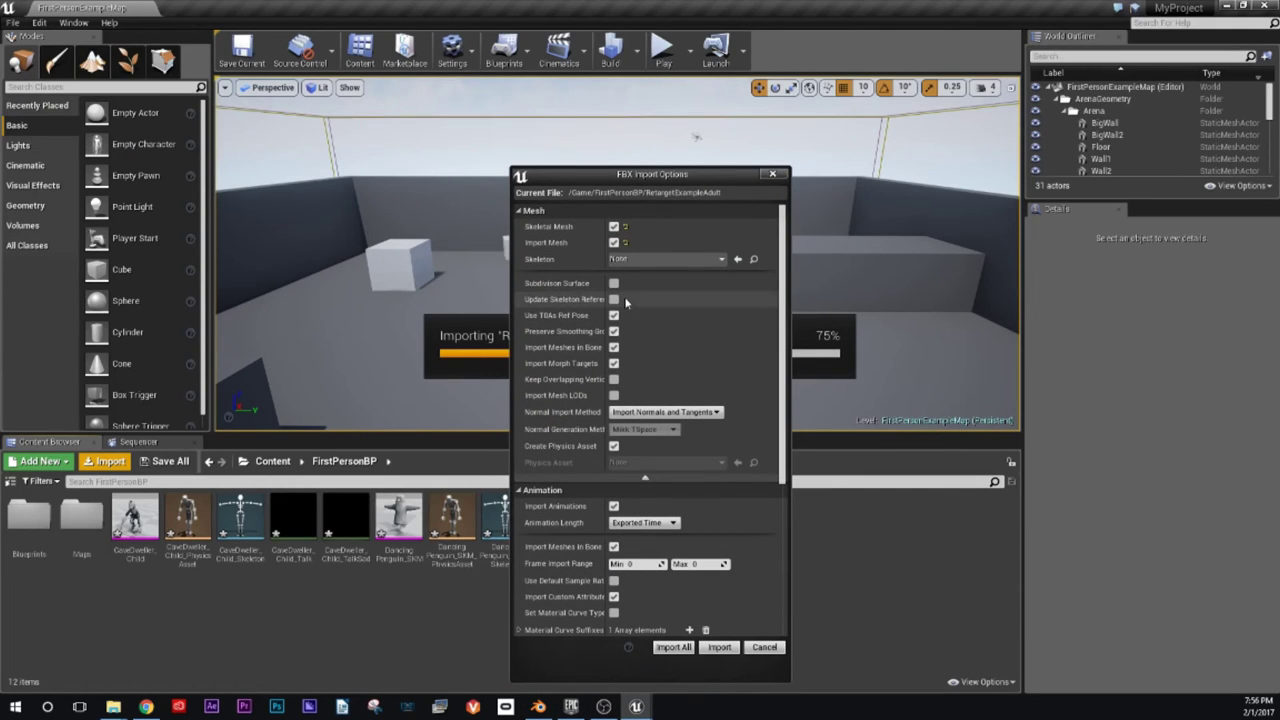
left_click(613, 506)
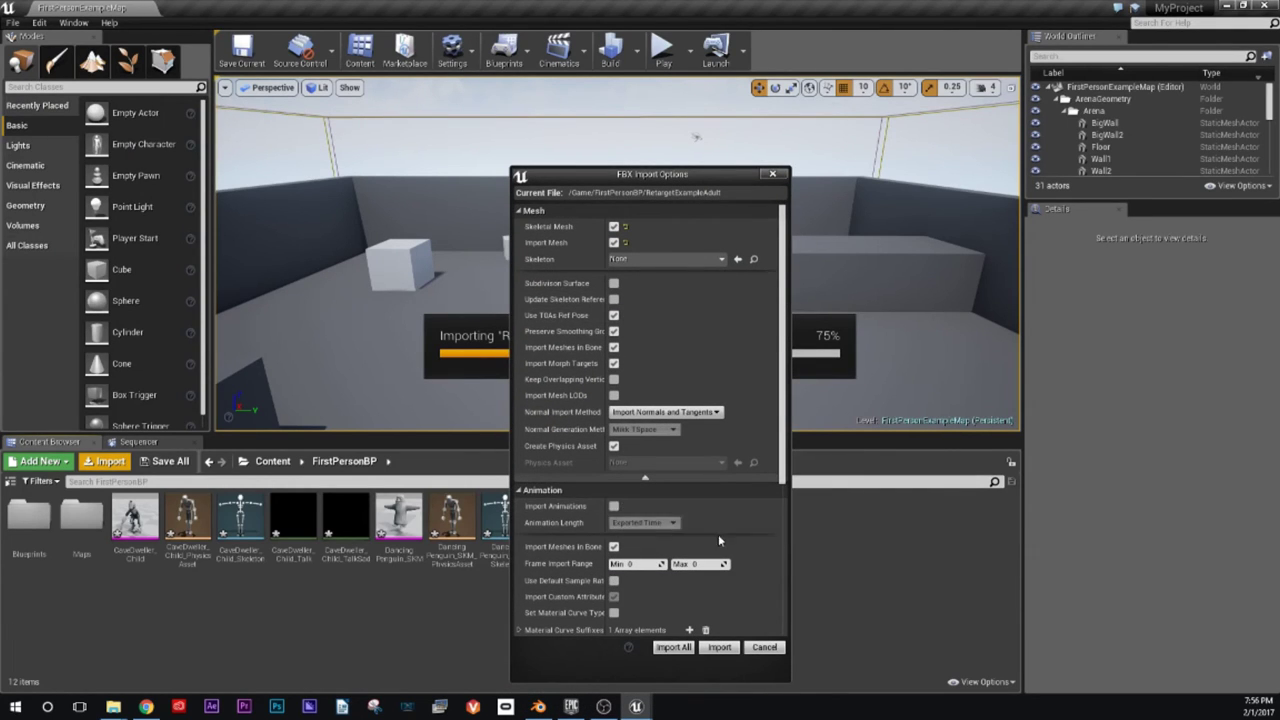
scroll(720, 533, "down", 3)
scroll(726, 537, "down", 5)
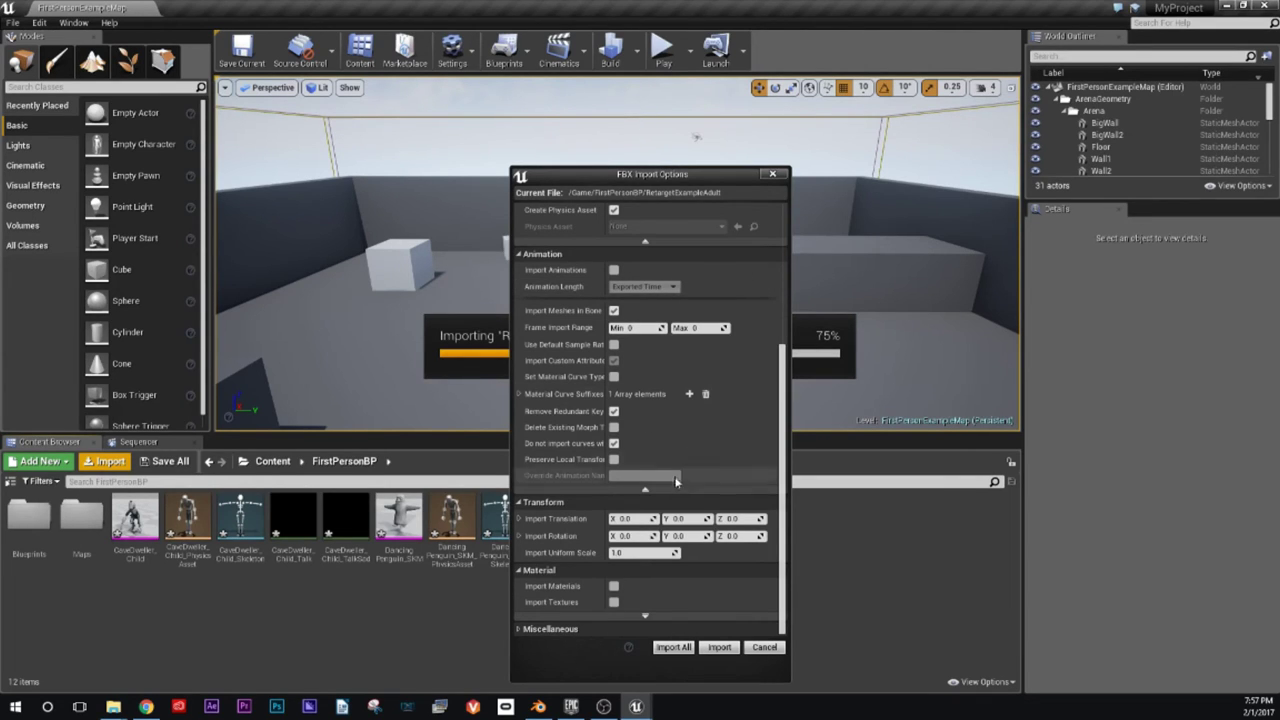
left_click(719, 647)
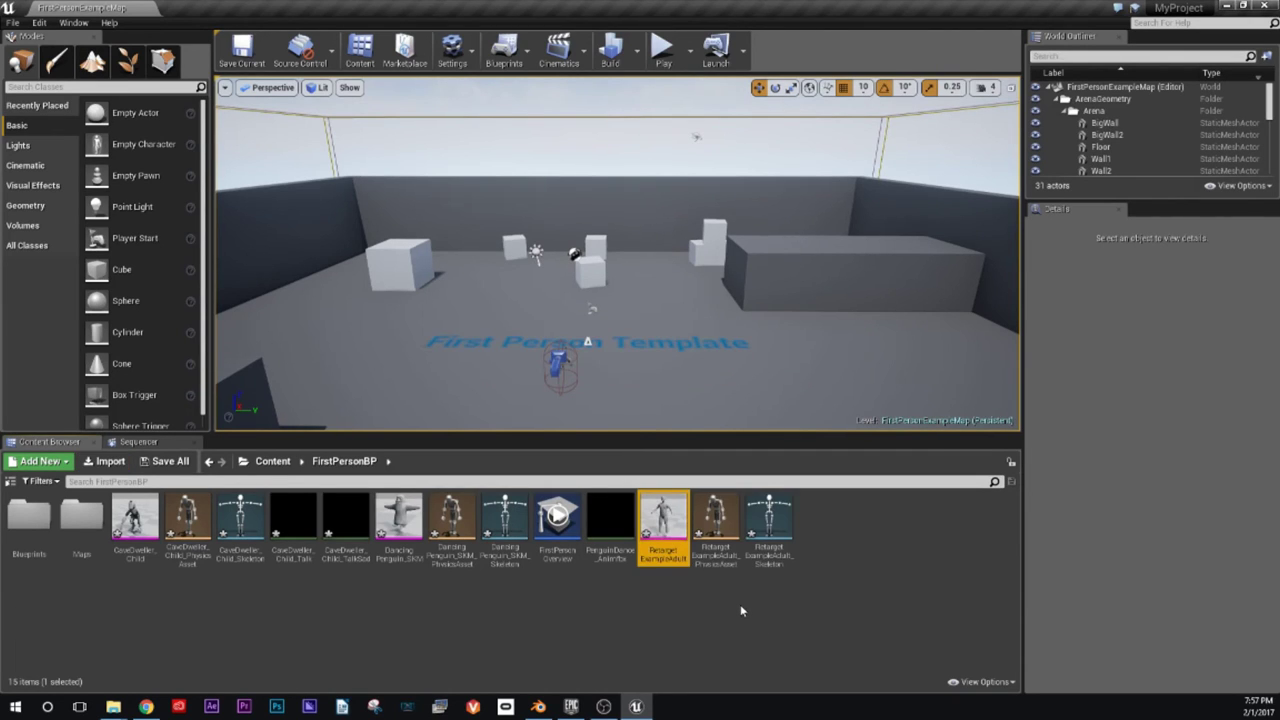
Step: Open the RetargetExampleAdult skeletal mesh and dock its editor beside the level in the main window
left_click(573, 588)
double_click(673, 524)
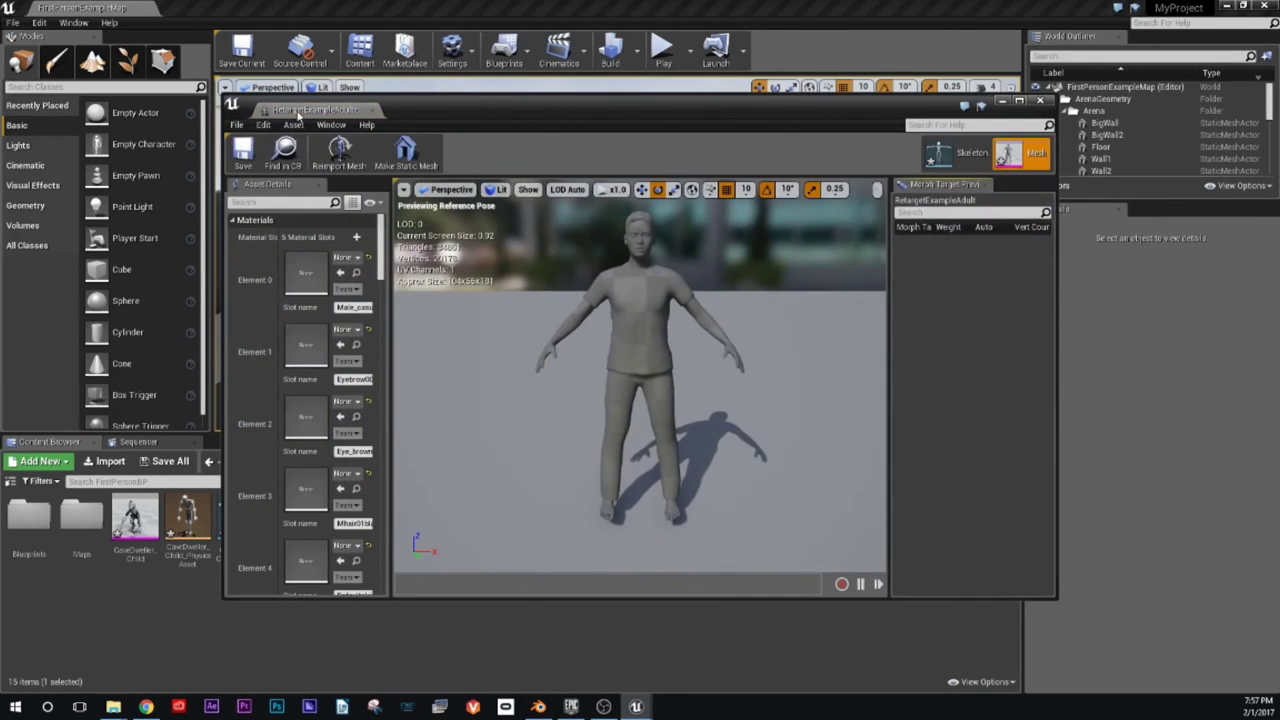
left_click_drag(290, 88, 208, 6)
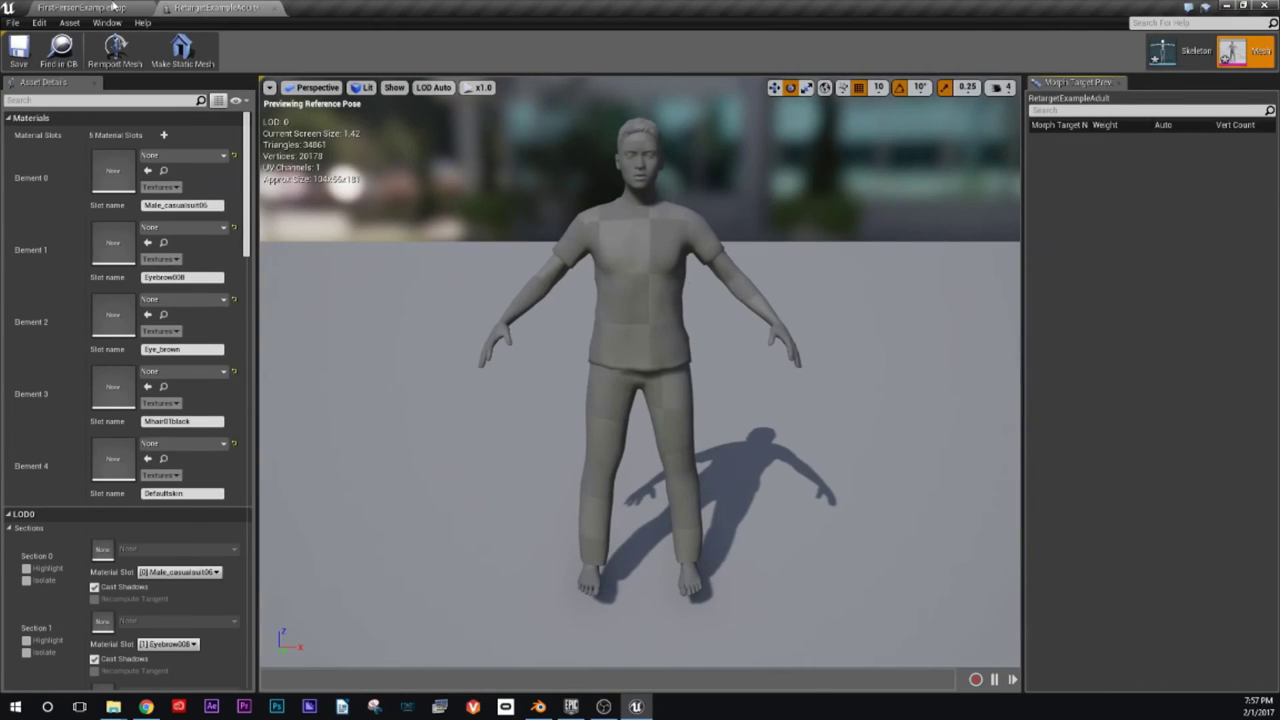
Step: Return to the FirstPersonExampleMap level and save it
left_click(113, 6)
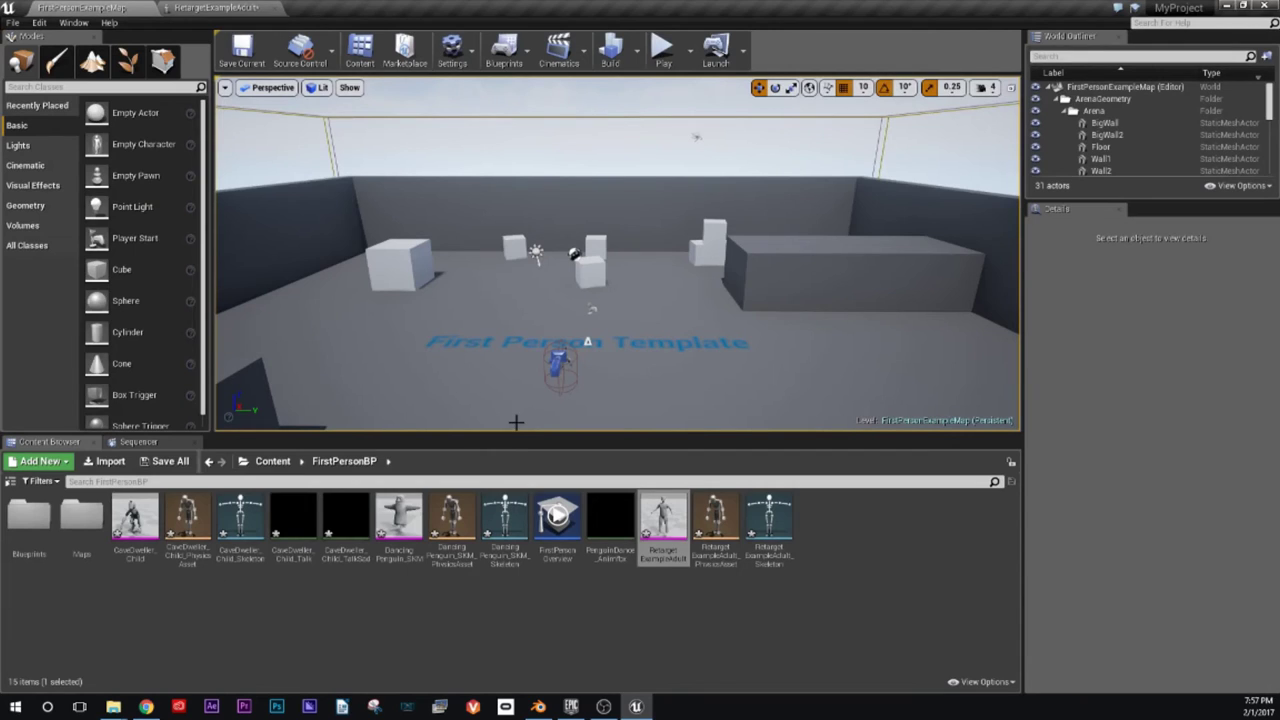
left_click(508, 622)
key("ctrl+s")
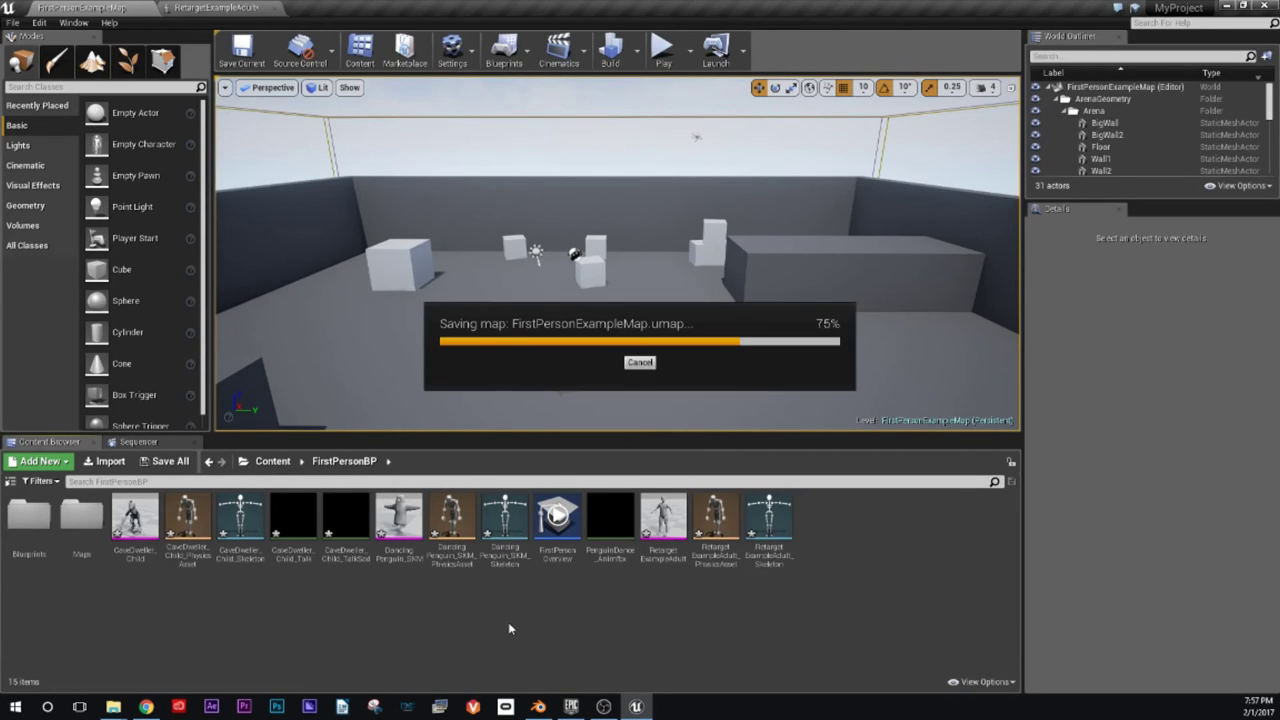
Step: Switch to Blender, assign the Rumba action to the adult's armature and preview its playback
left_click(538, 706)
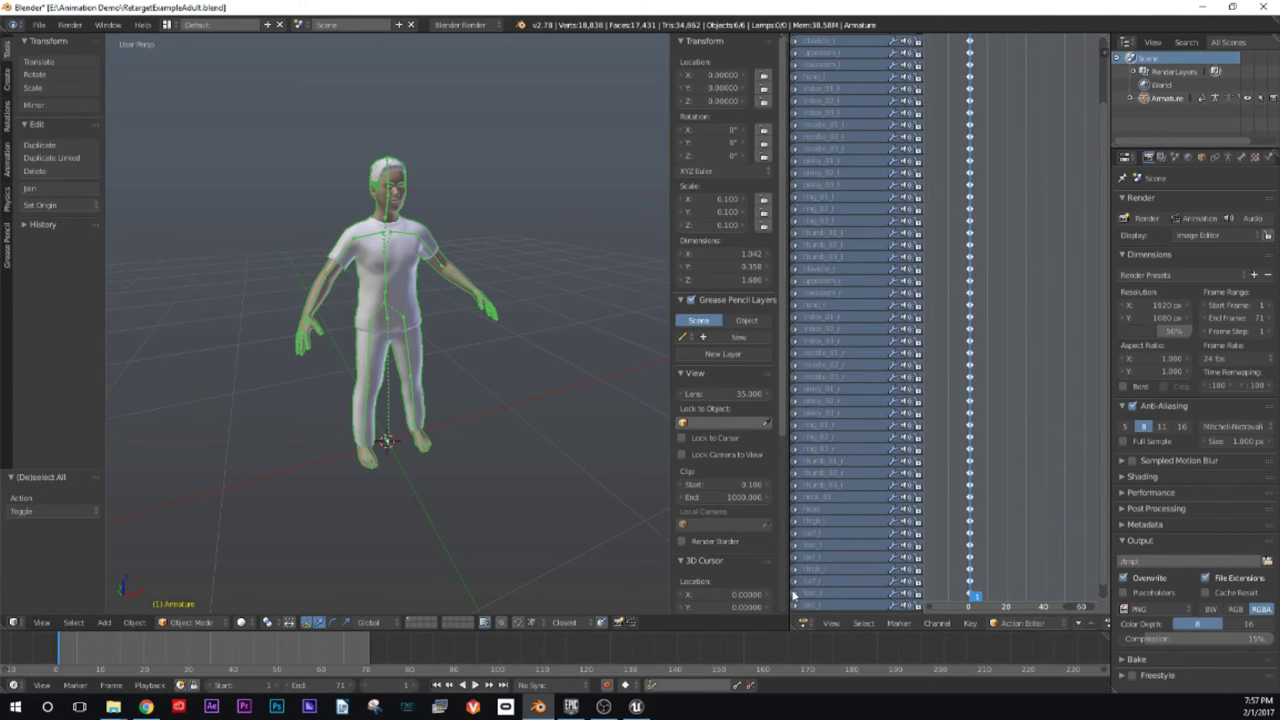
left_click_drag(788, 597, 694, 597)
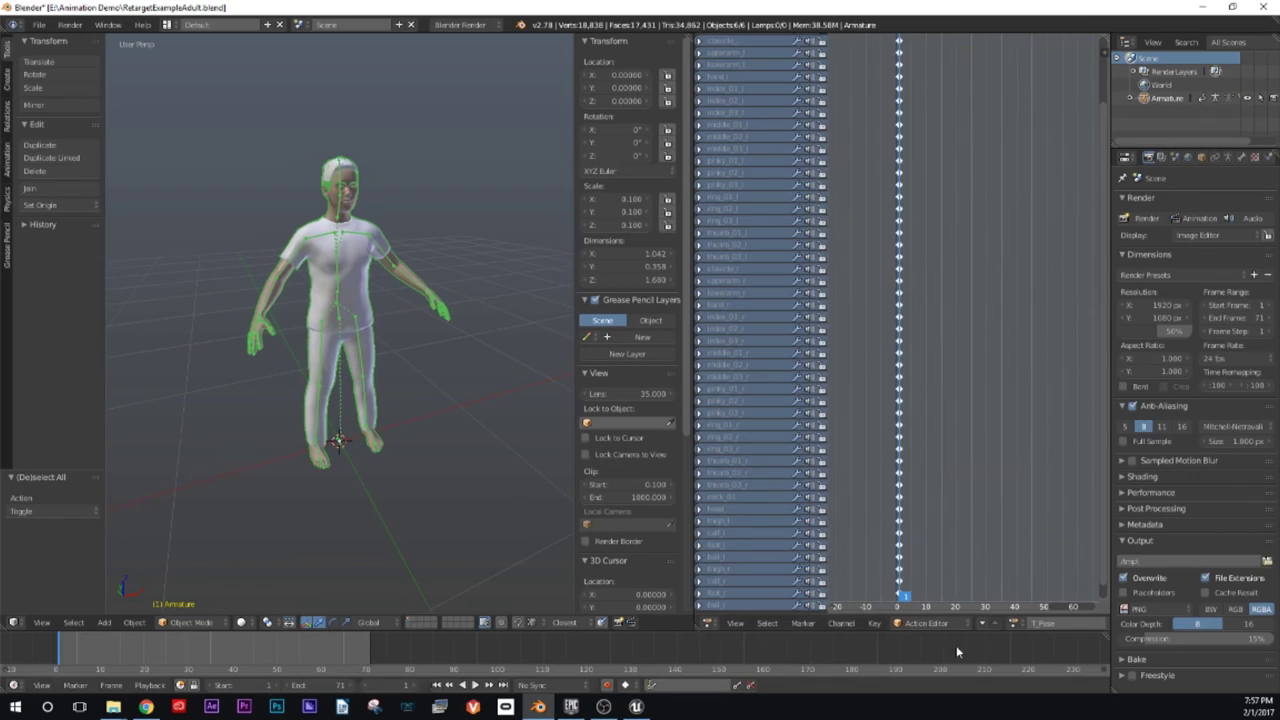
left_click(1012, 622)
left_click(1043, 487)
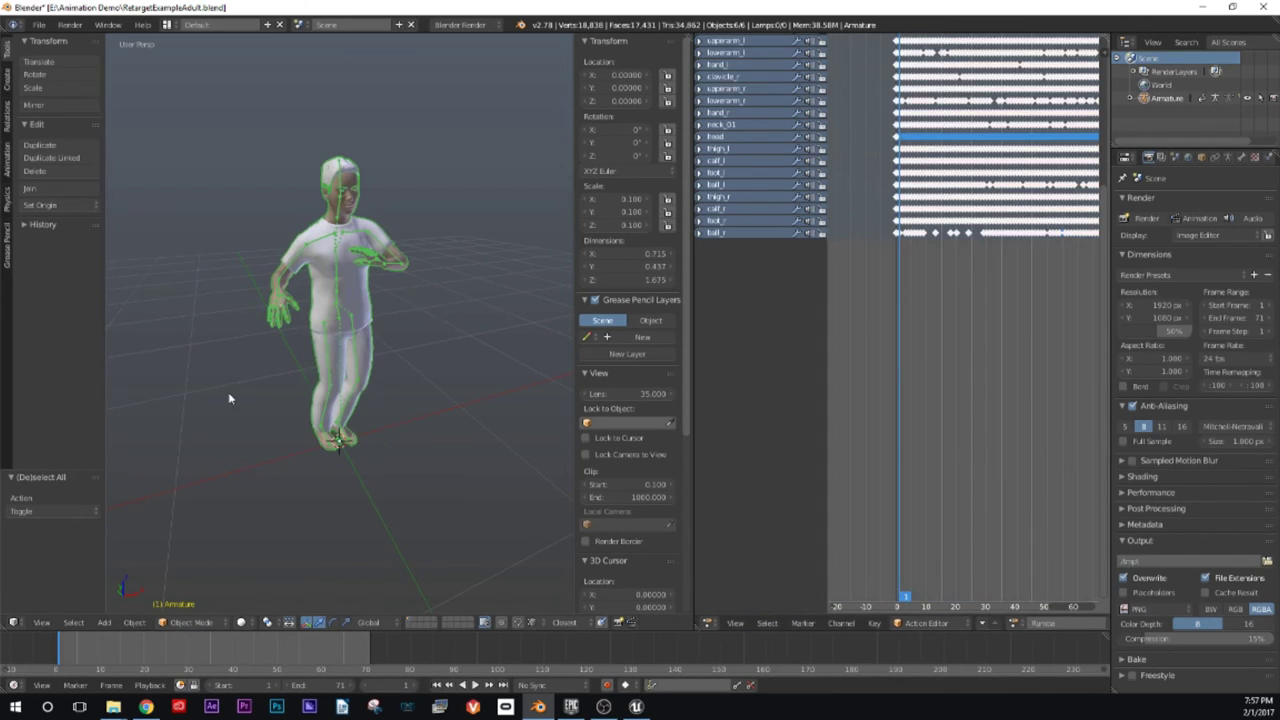
left_click(474, 685)
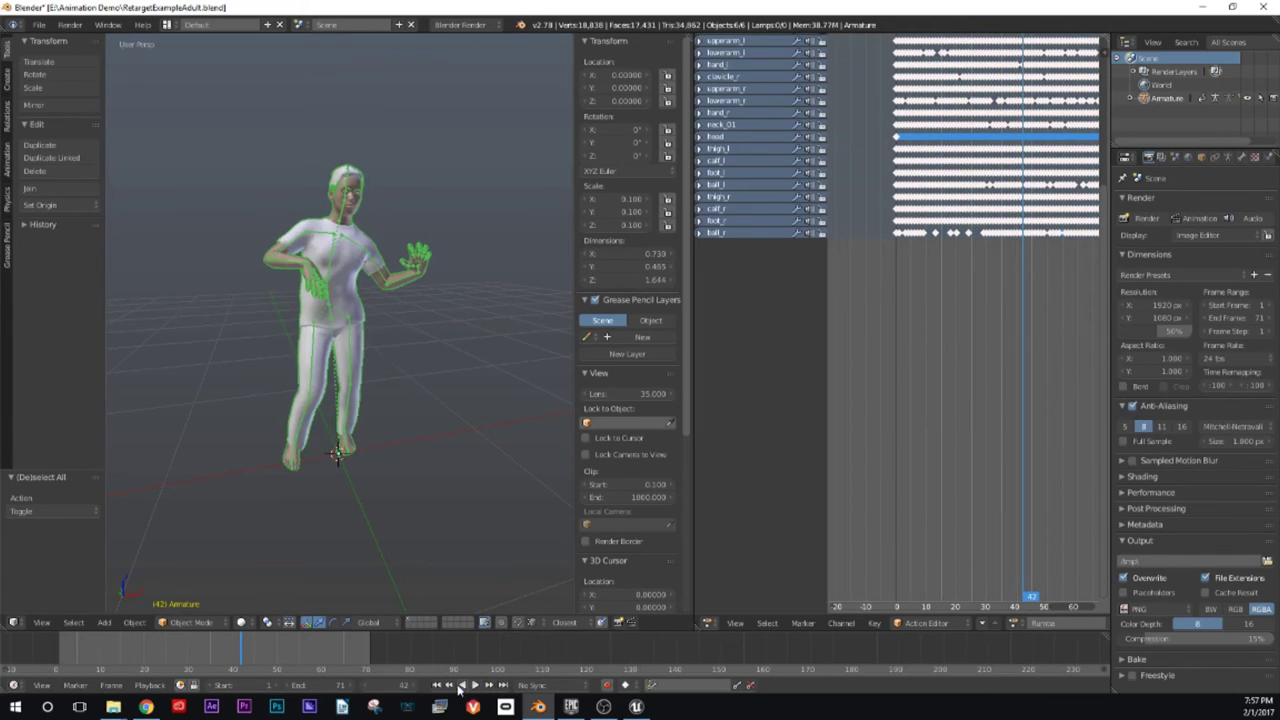
key("Escape")
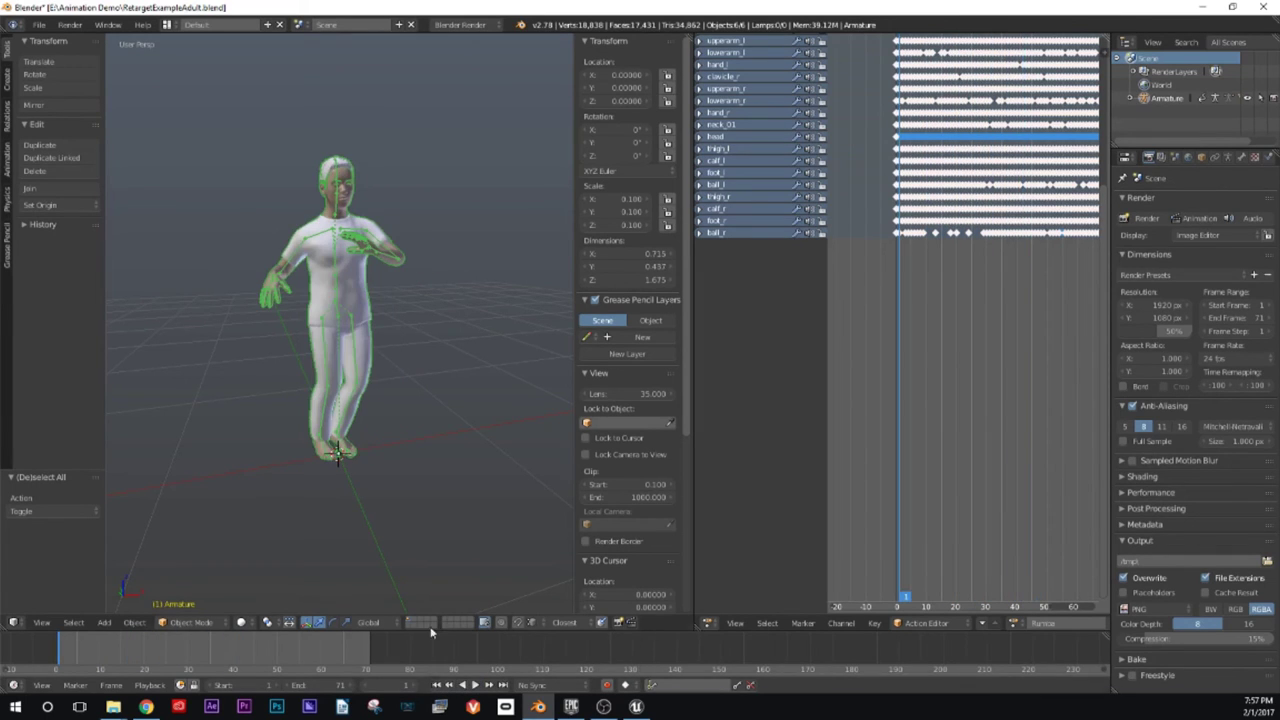
Step: Export only the selected armature with its animation as RetargetExample_Rumba.fbx on the Desktop
right_click(330, 398)
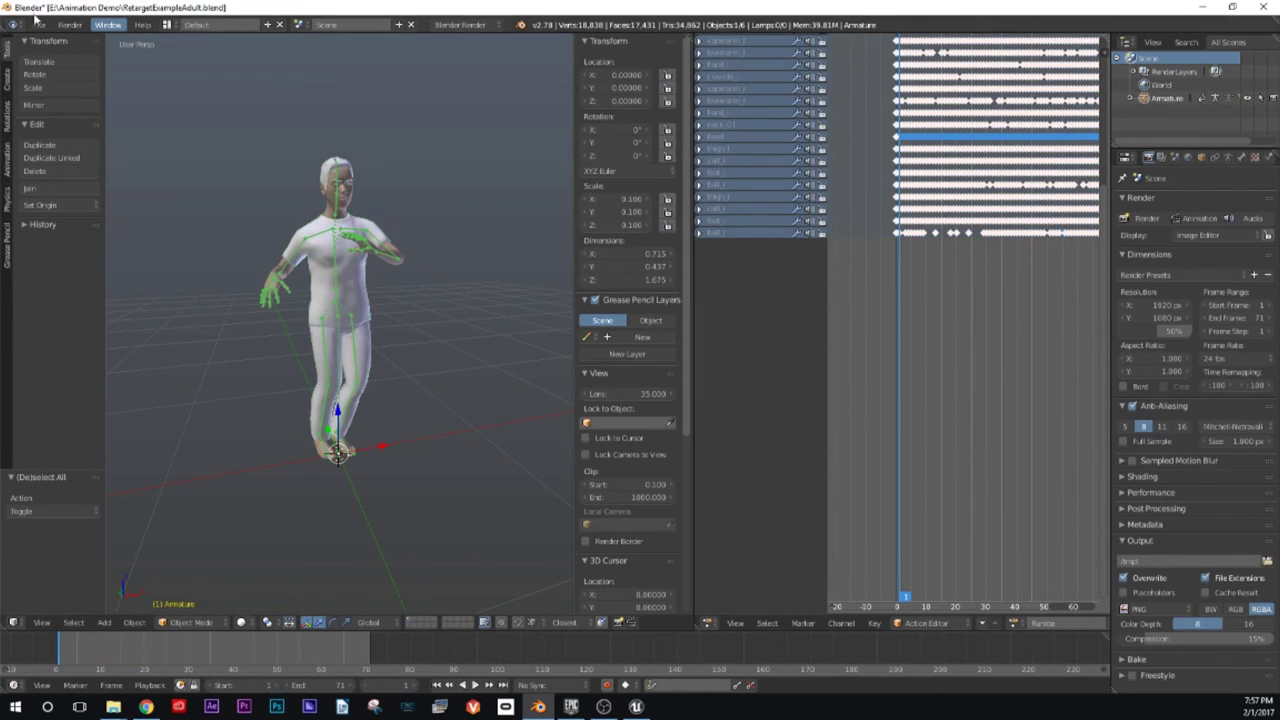
left_click(38, 24)
mouse_move(66, 278)
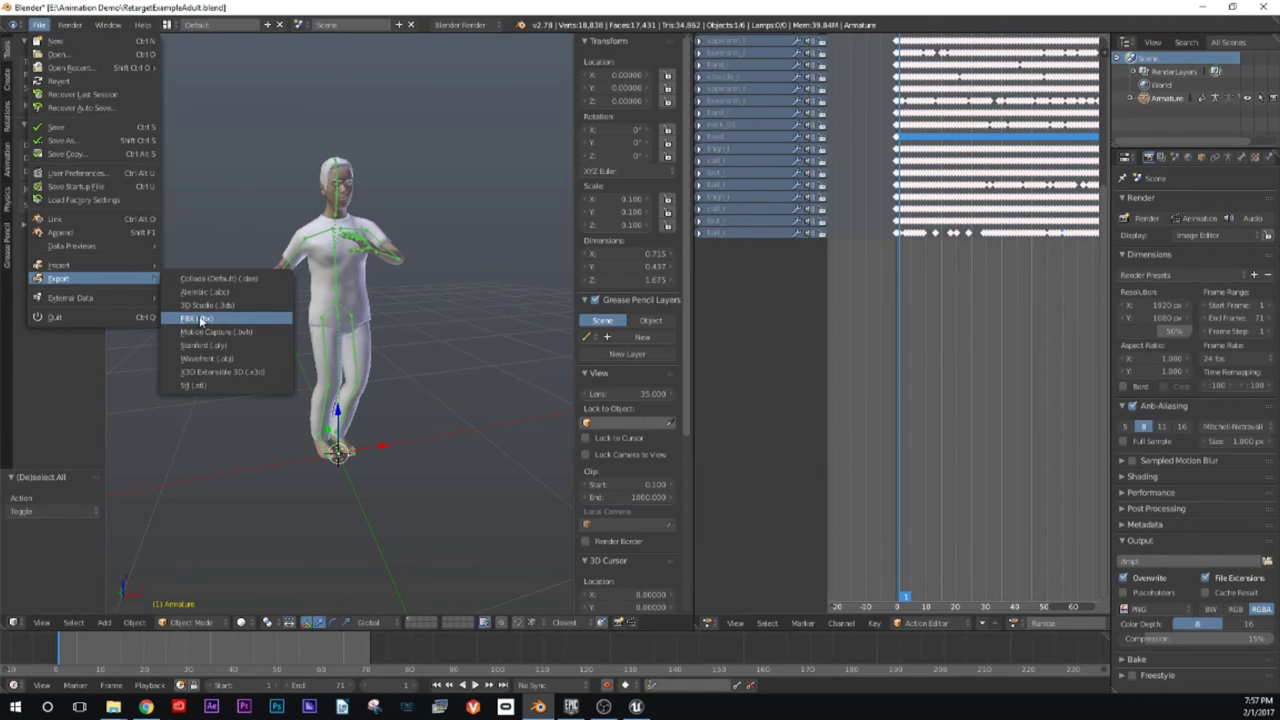
left_click(202, 320)
left_click(91, 606)
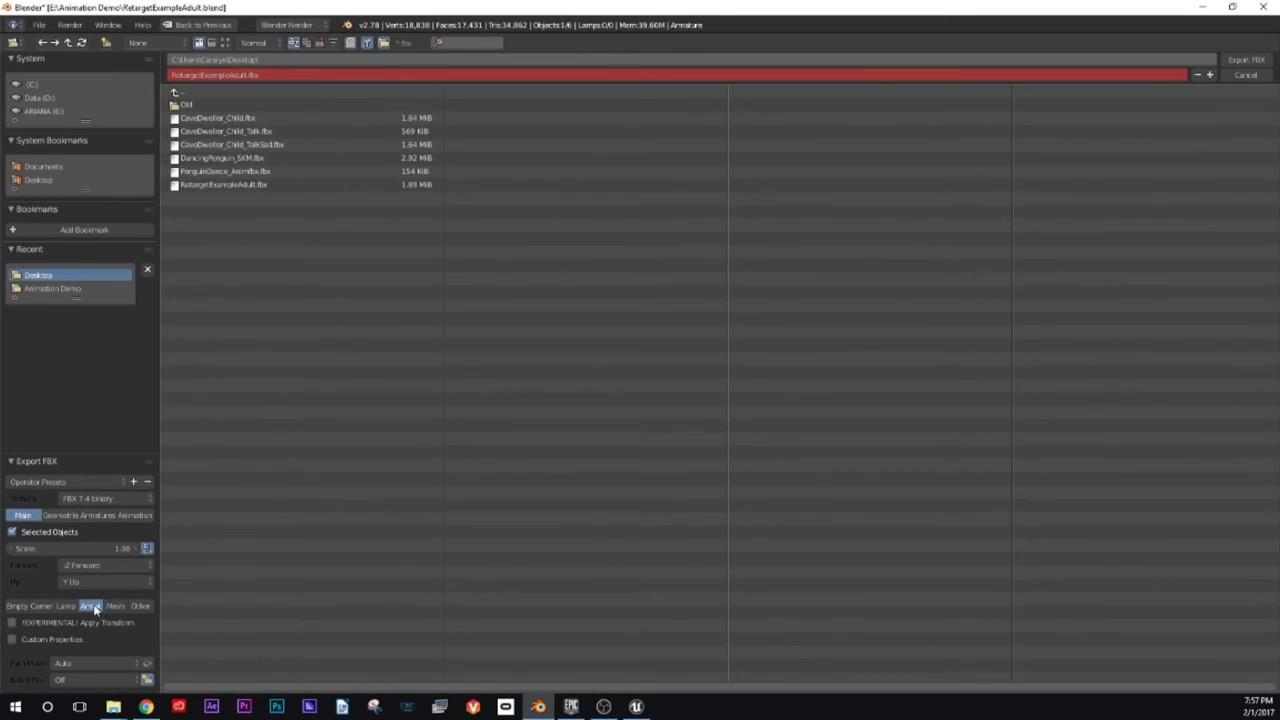
left_click(241, 74)
left_click(245, 75)
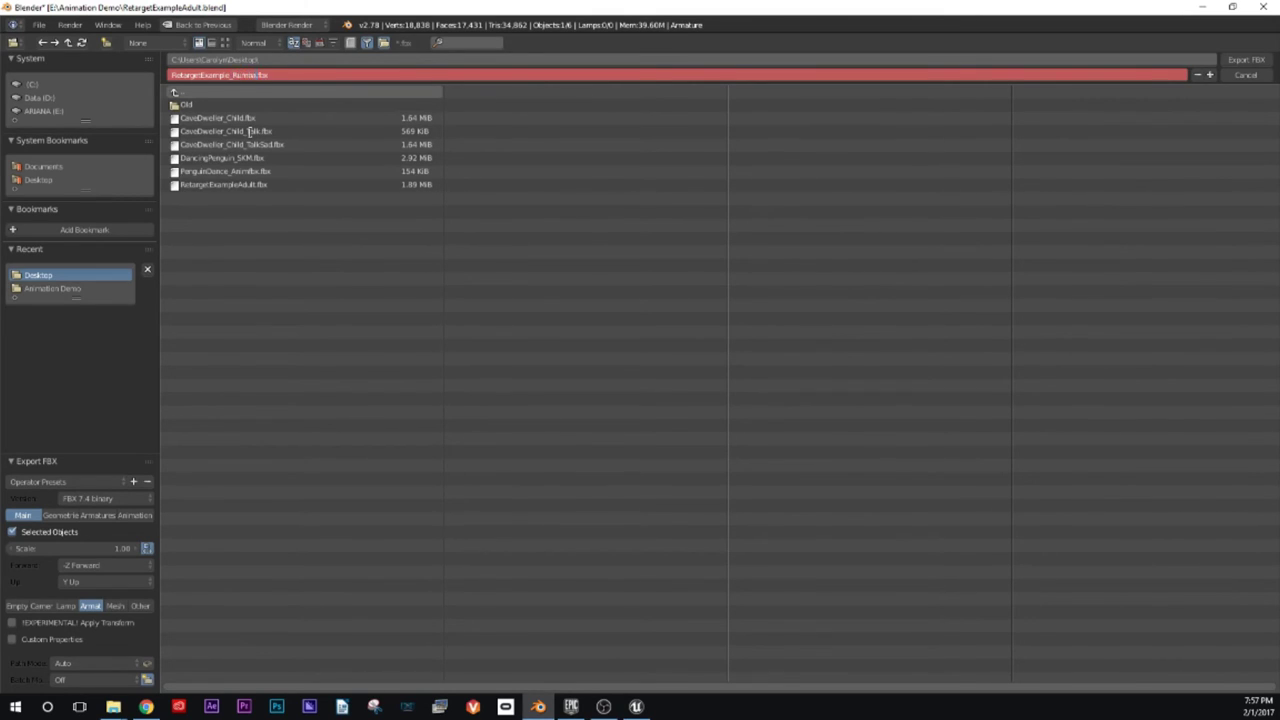
key("Return")
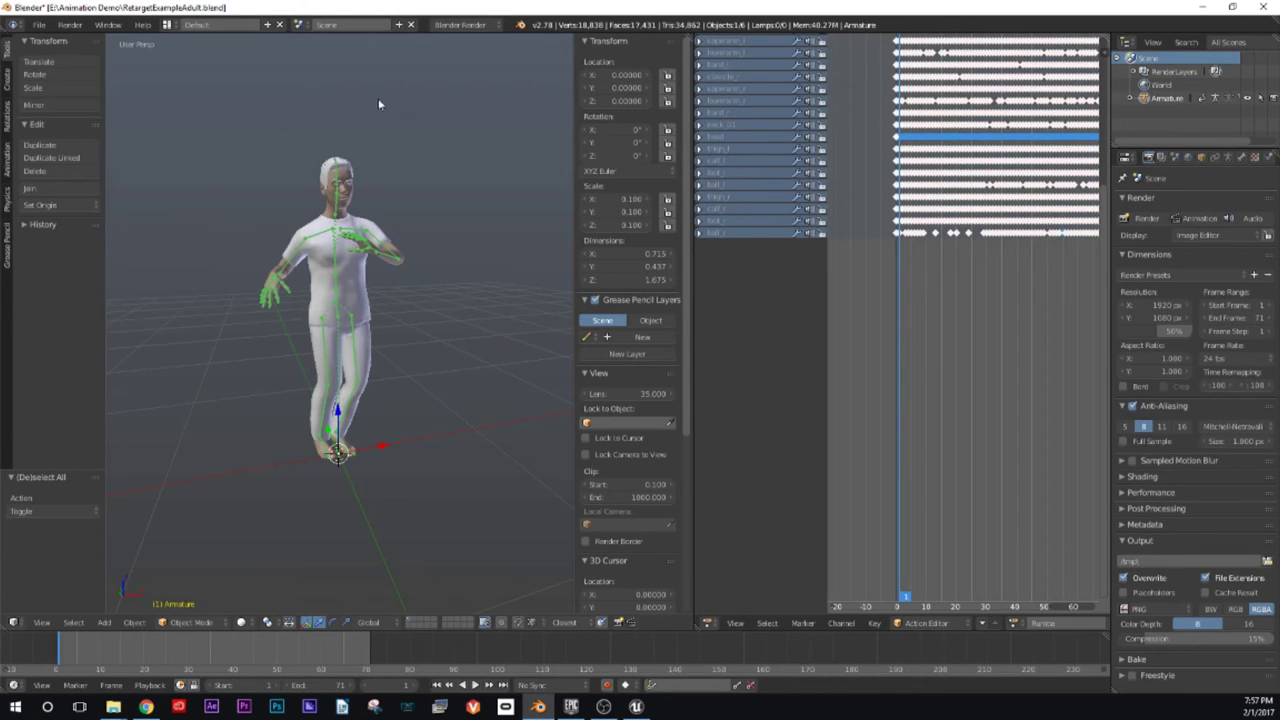
Step: Switch to Unreal Engine and import RetargetExample_Rumba.fbx into FirstPersonBP, using RetargetExampleAdult_Skeleton as its skeleton
left_click(1203, 12)
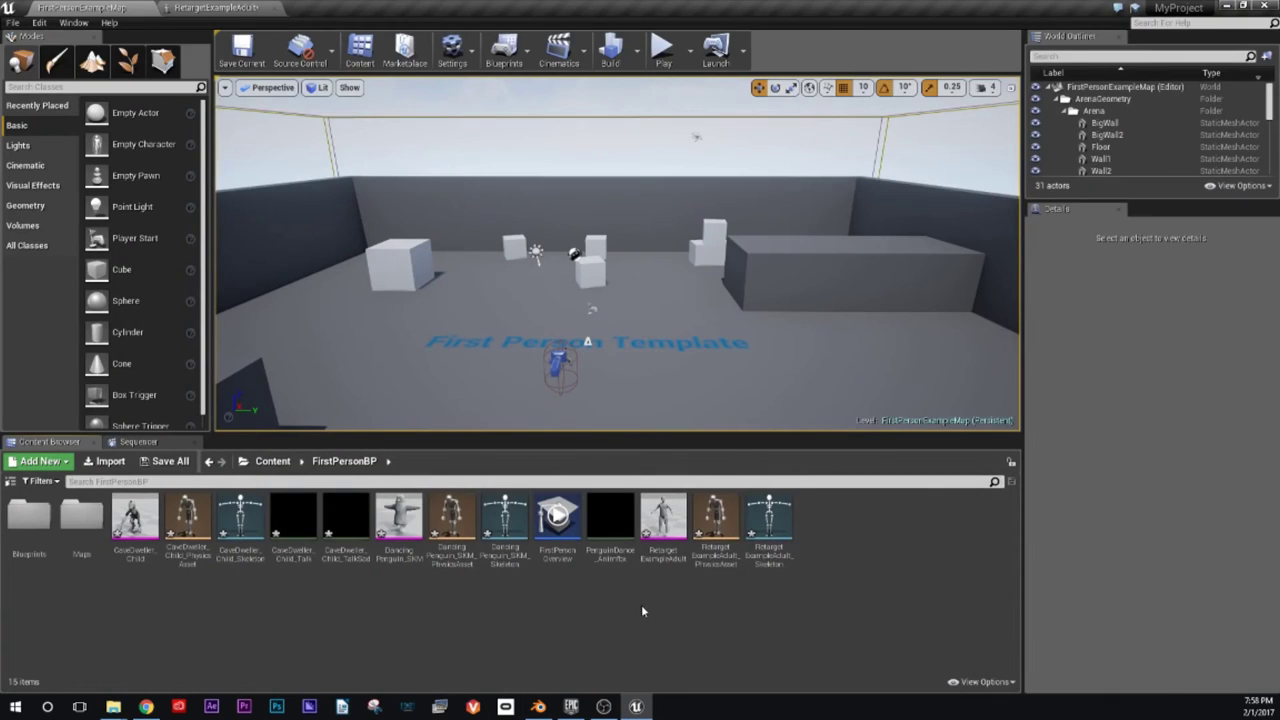
left_click(104, 461)
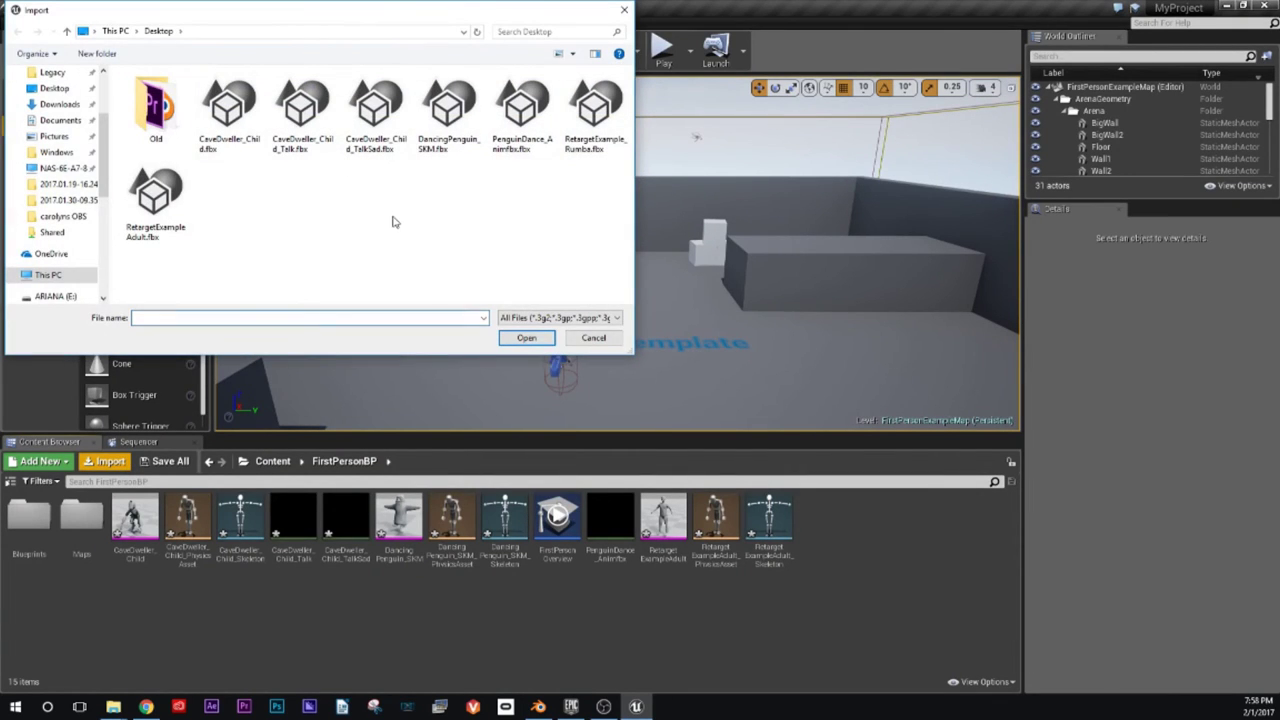
left_click(593, 125)
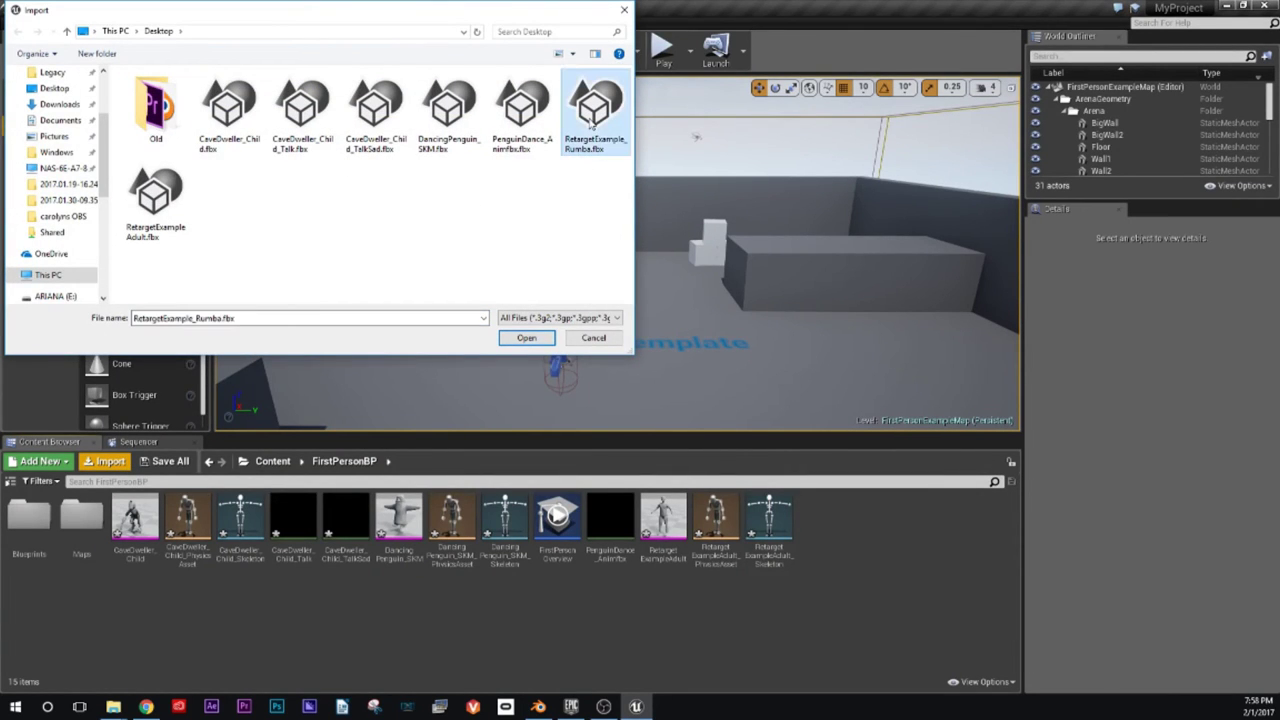
left_click(527, 340)
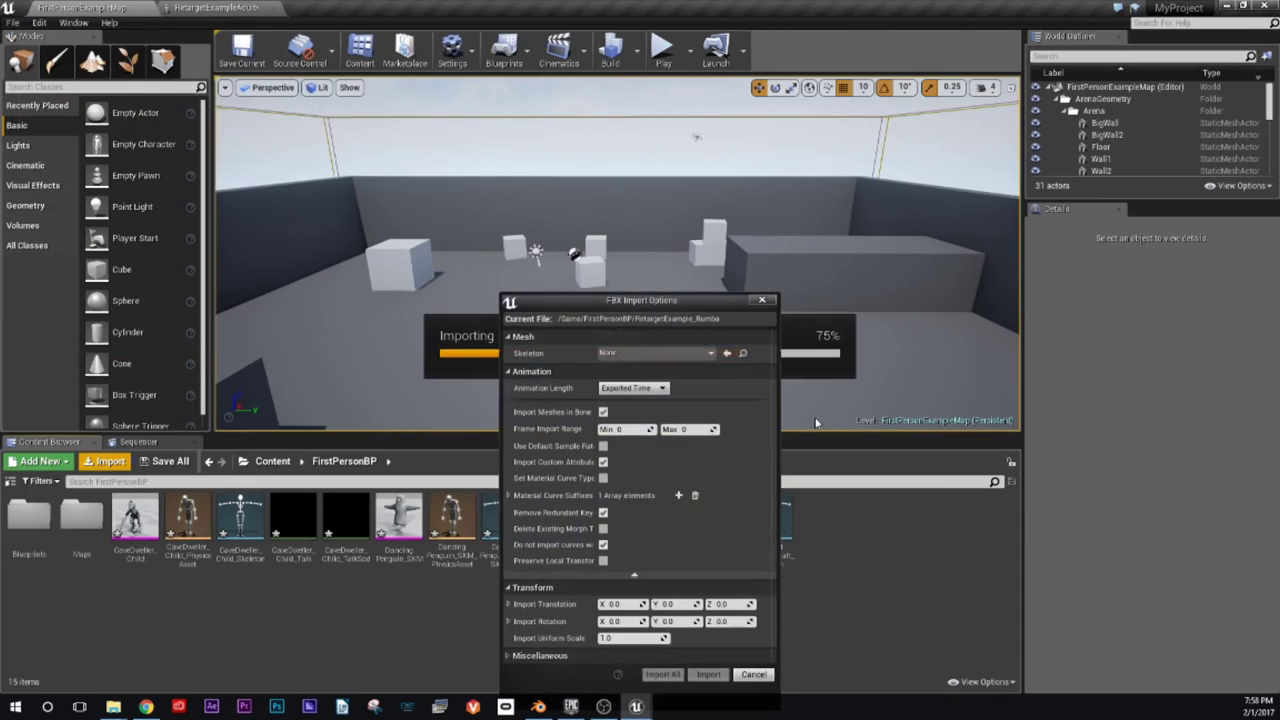
left_click(711, 354)
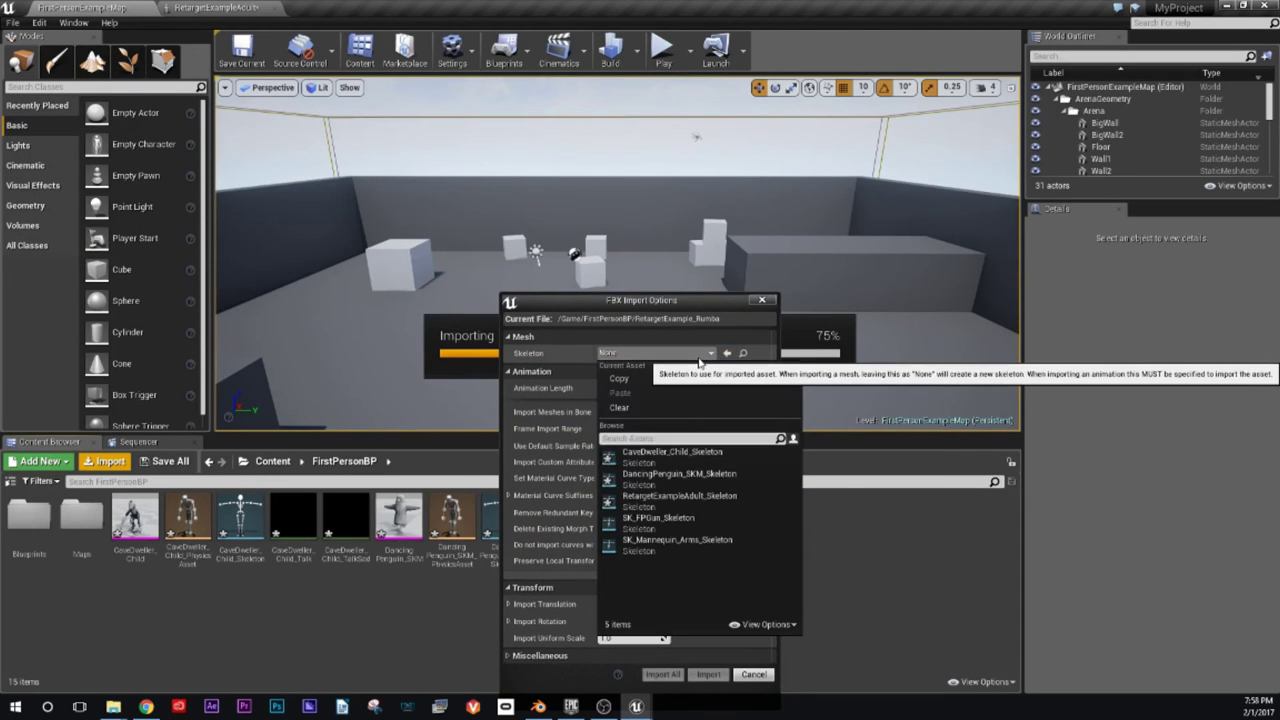
left_click(683, 501)
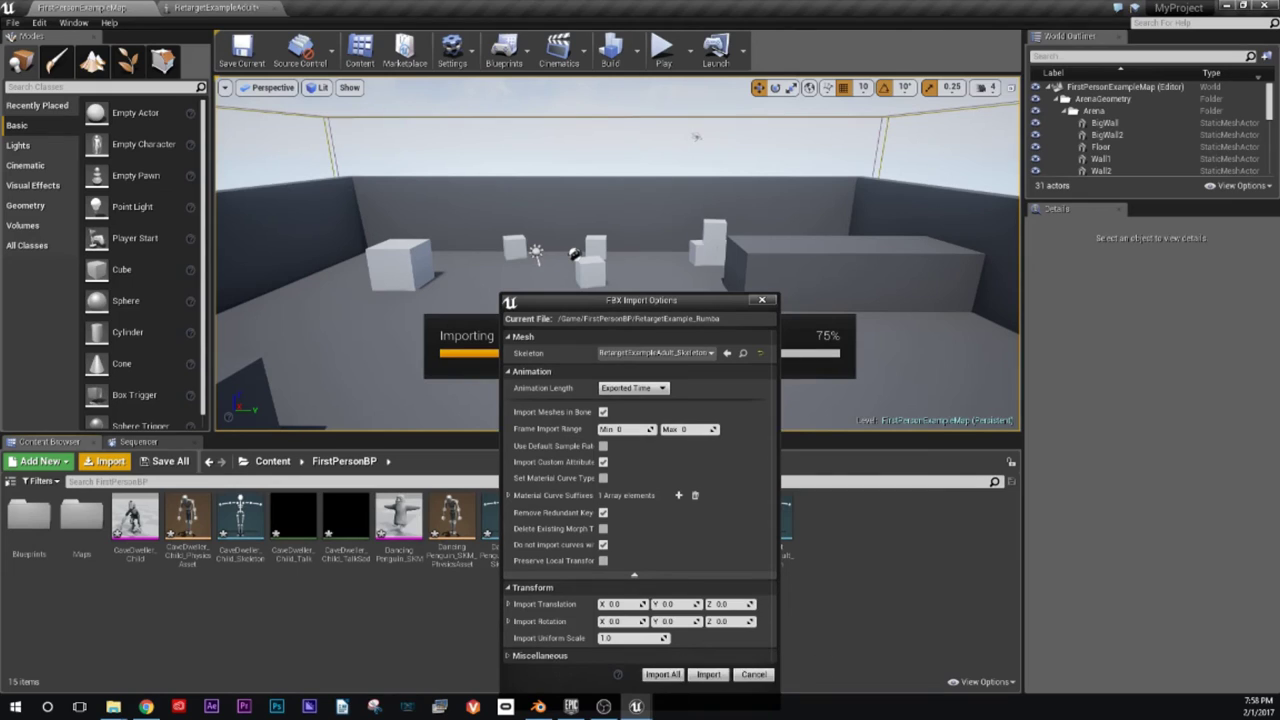
left_click(656, 674)
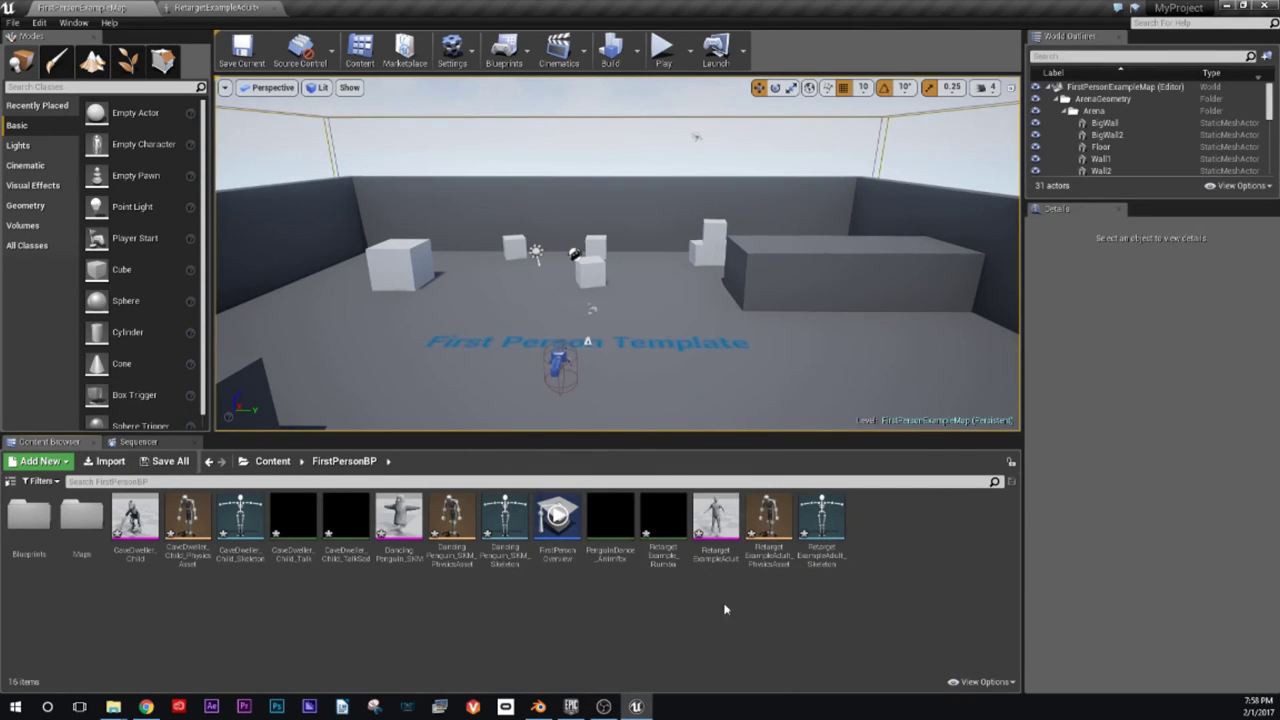
Step: Open the RetargetExample_Rumba animation, pause its preview and save the asset
double_click(663, 518)
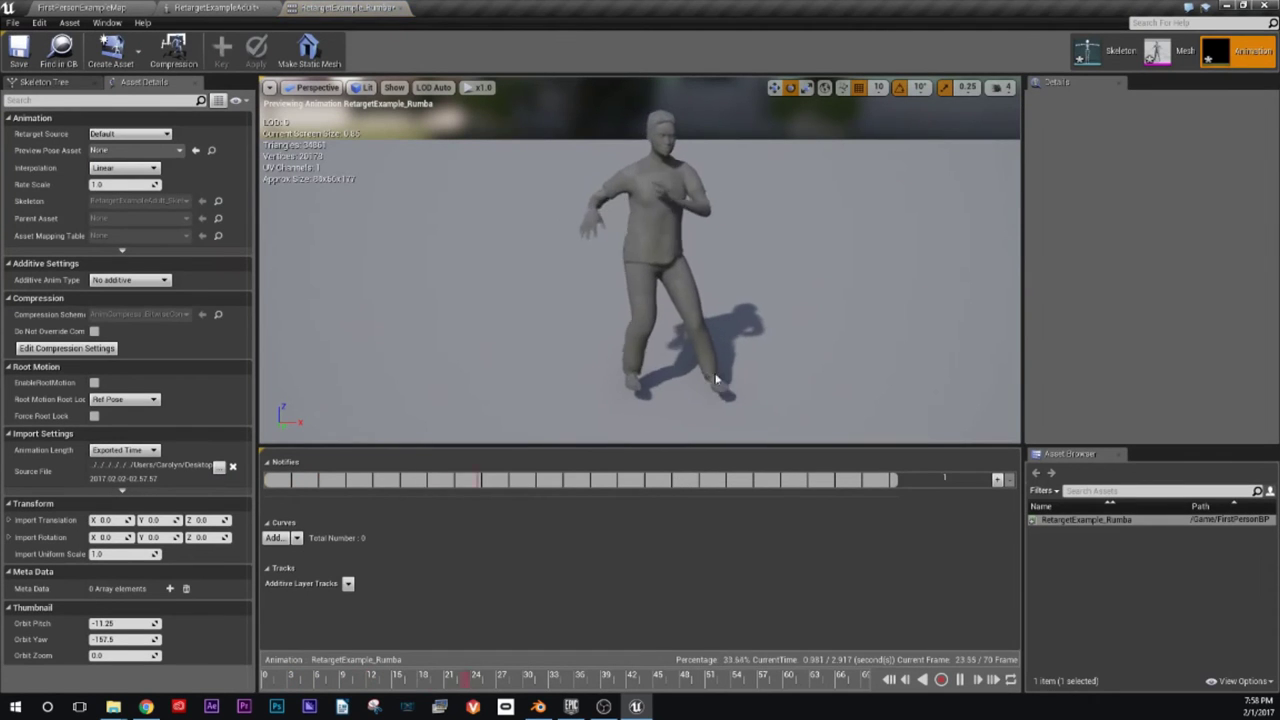
left_click(962, 680)
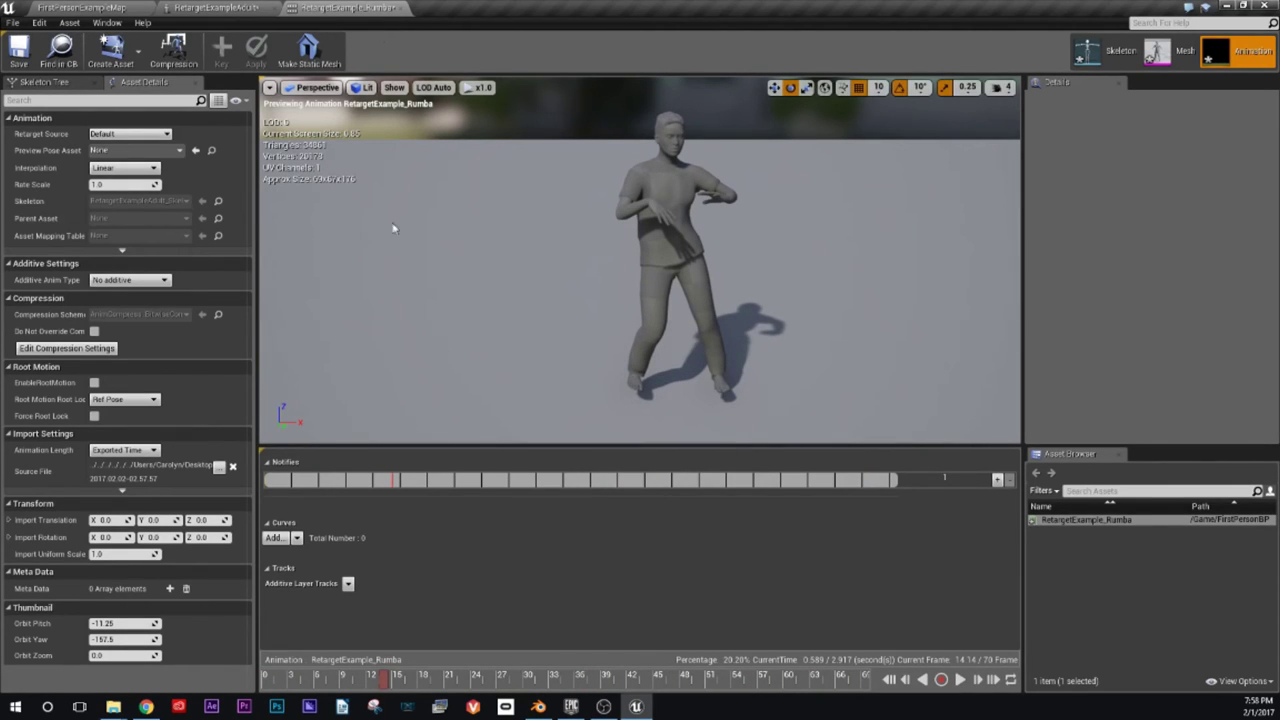
key("ctrl+s")
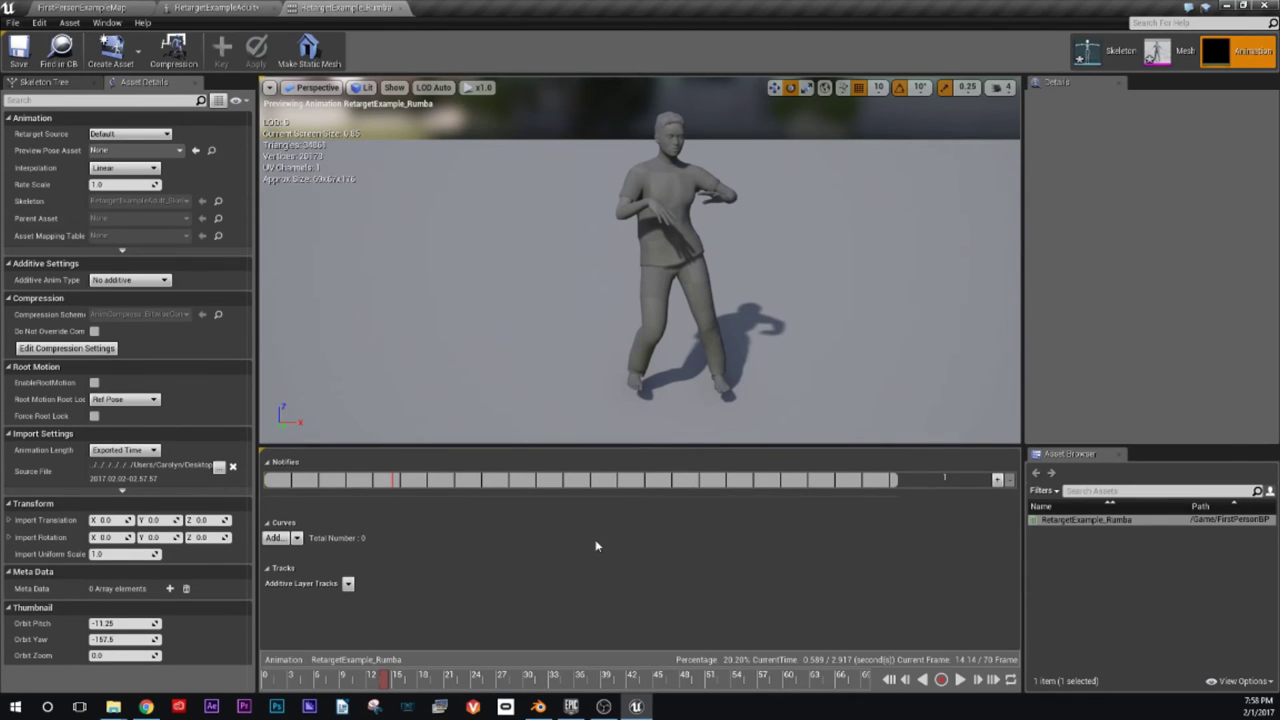
Step: Switch to Blender and open RetargetExampleChild.blend from the Animation Demo folder
left_click(538, 706)
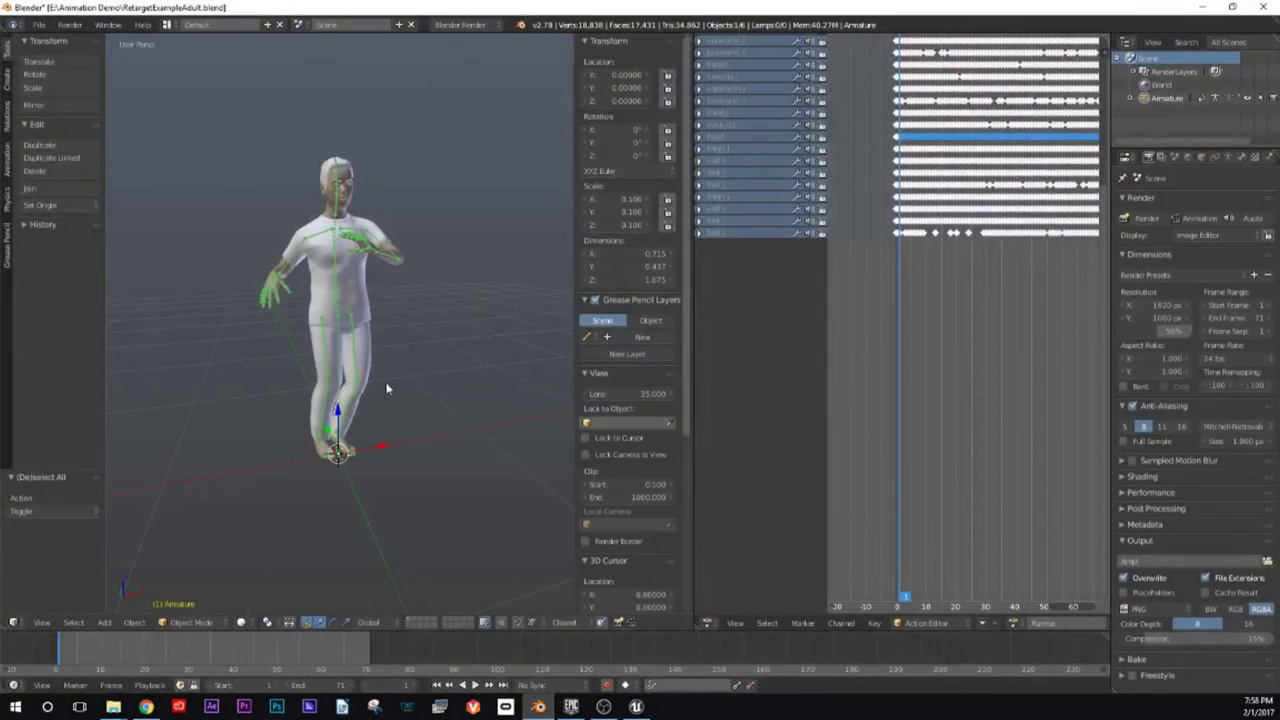
left_click(38, 24)
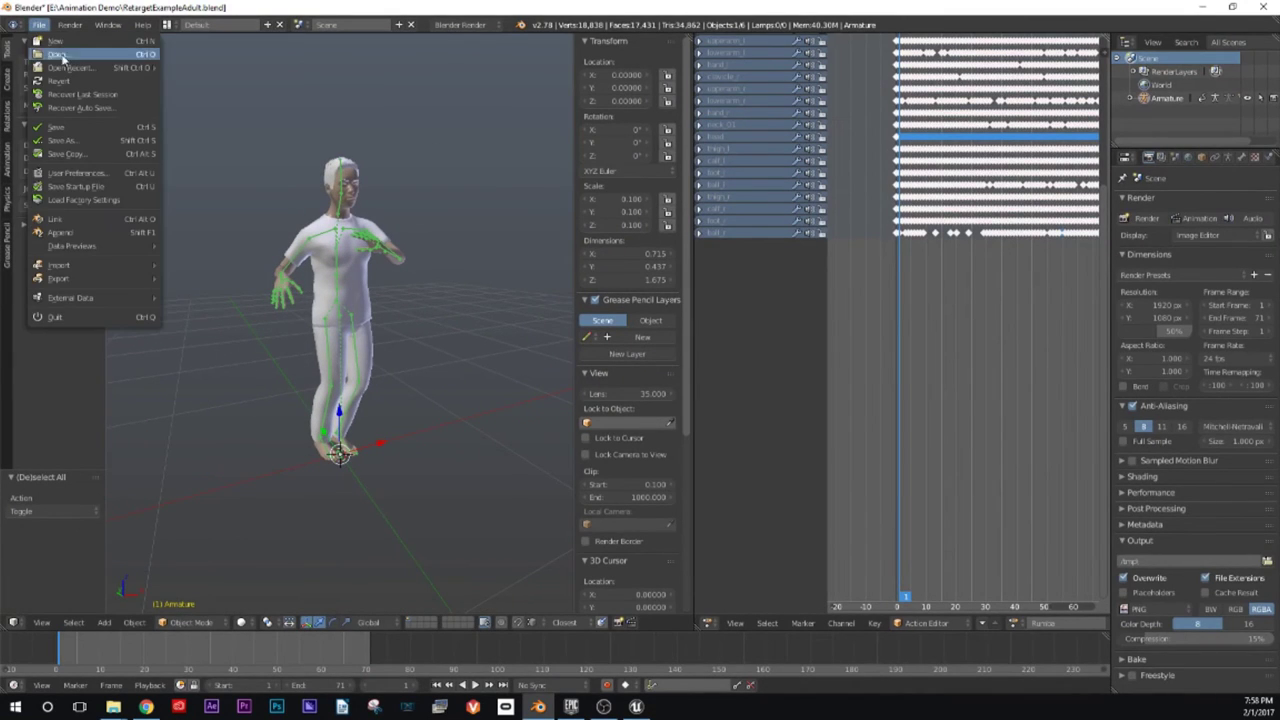
left_click(62, 56)
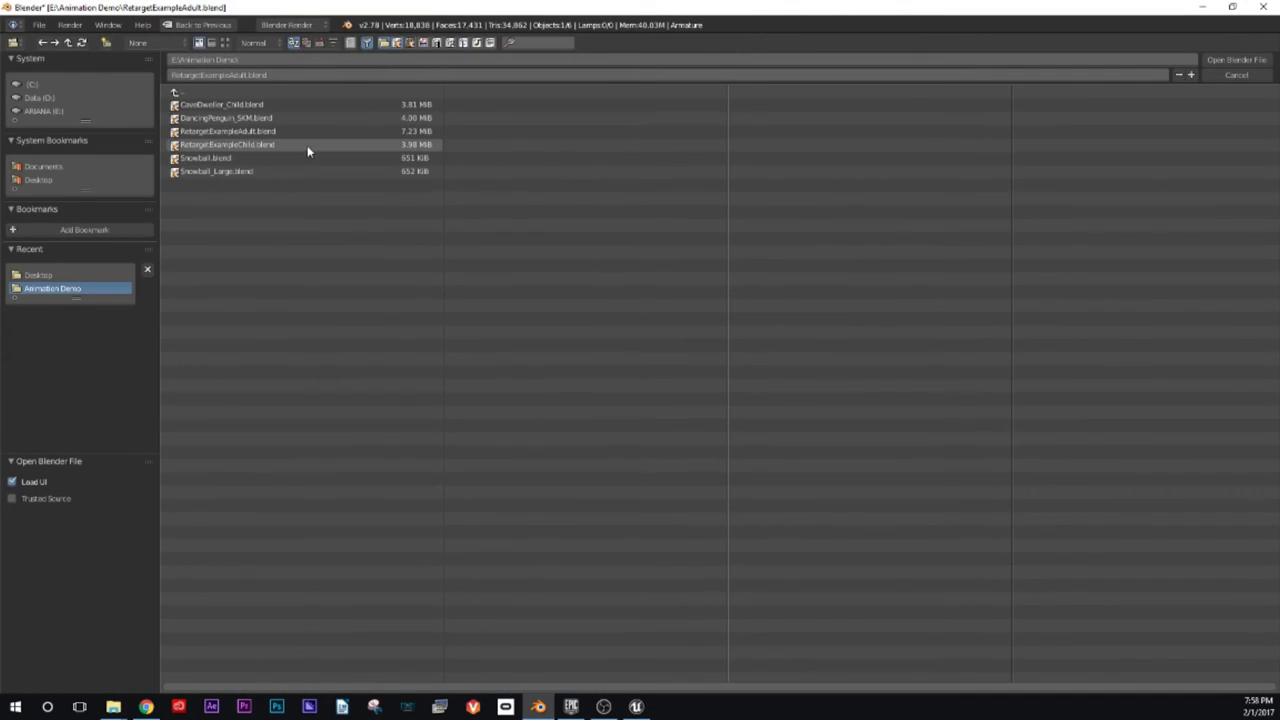
left_click(307, 145)
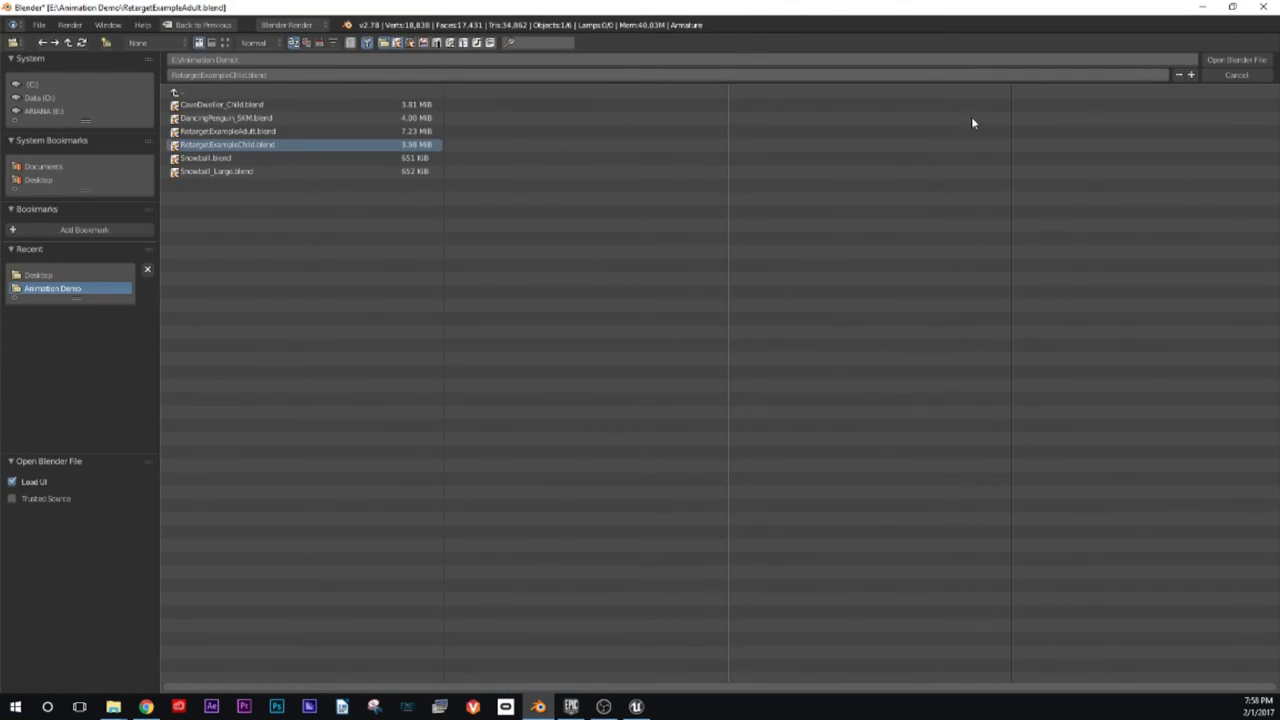
left_click(1231, 58)
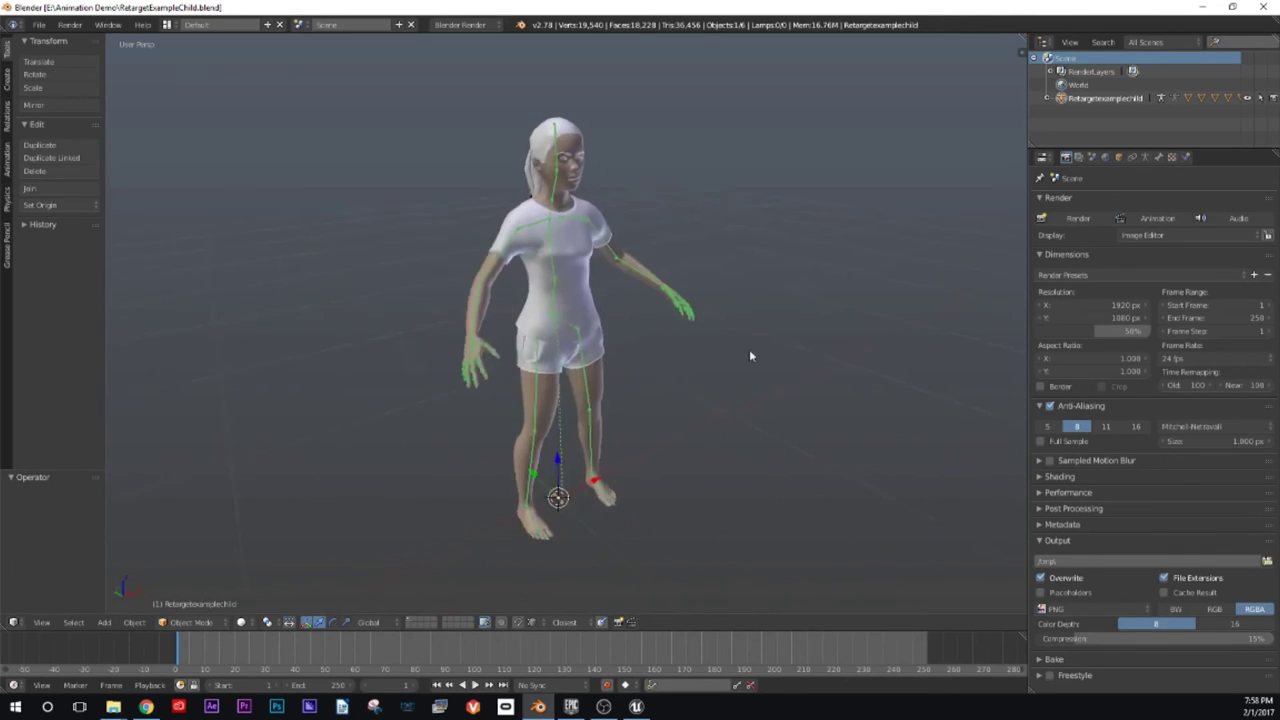
middle_click_drag(722, 292, 718, 322)
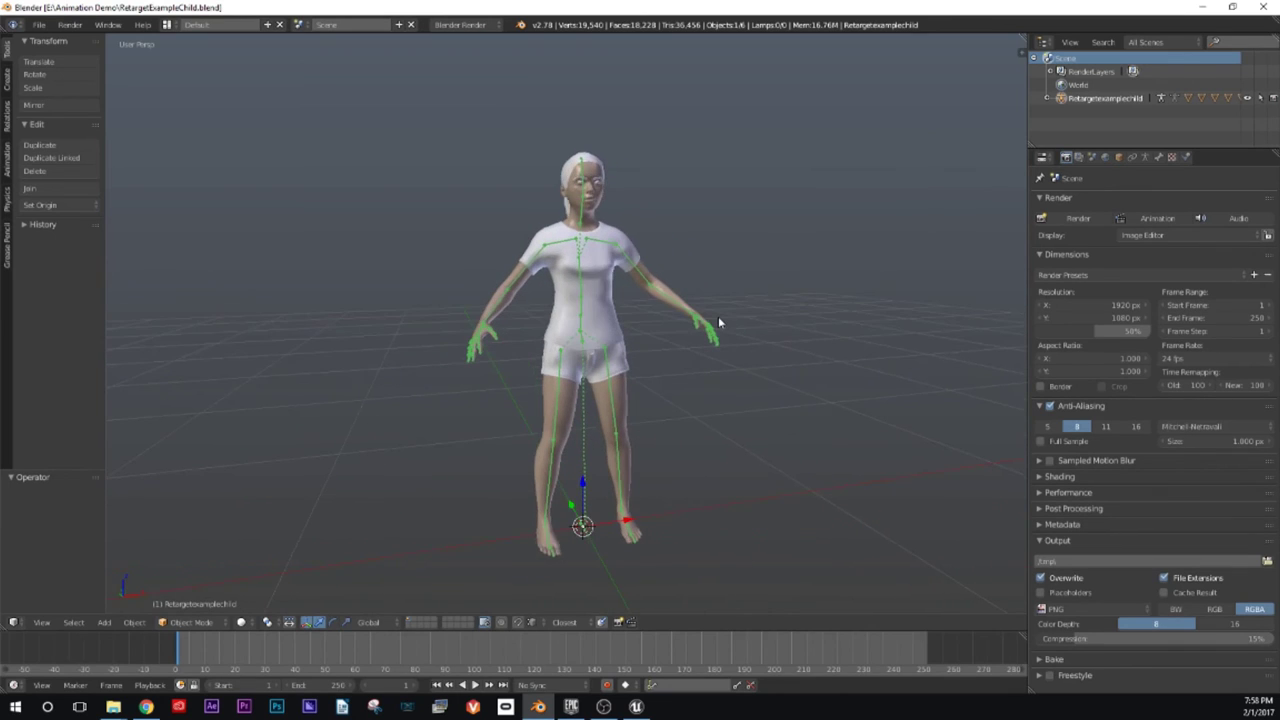
Step: Select all of the child character's objects and set up an FBX export limited to selected armature and mesh objects
key("a")
key("a")
middle_click_drag(708, 395, 704, 400)
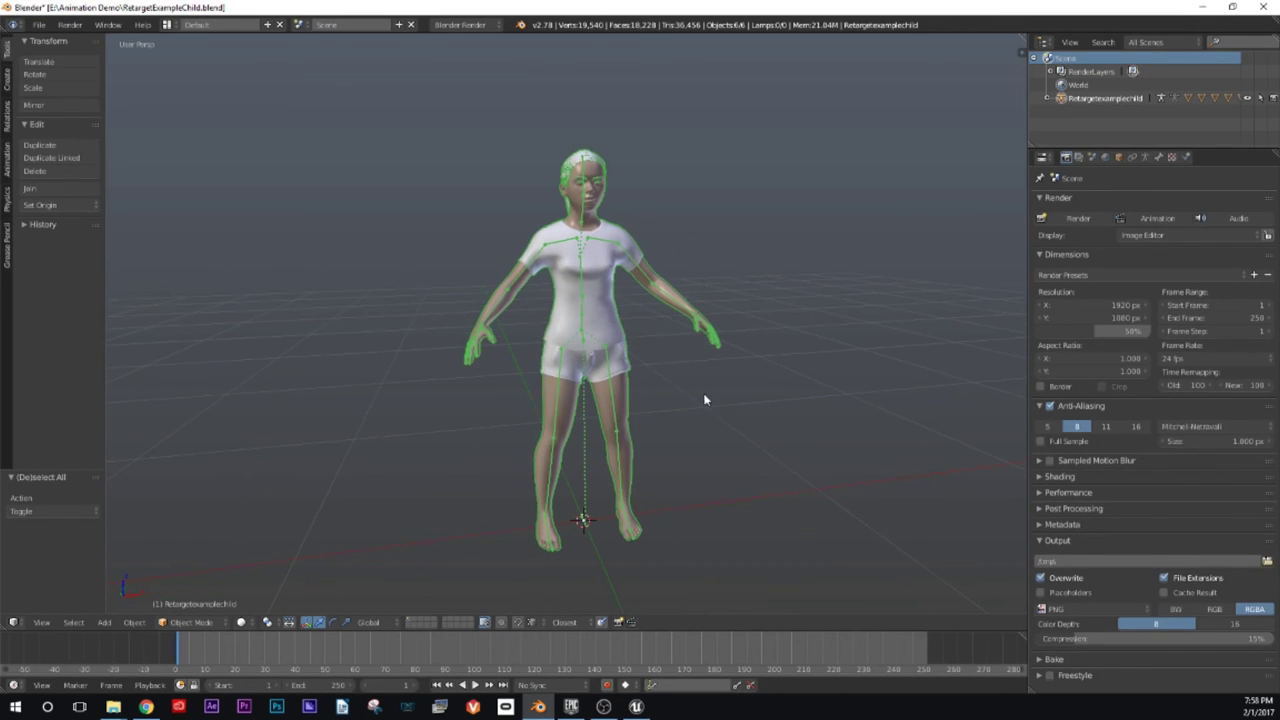
left_click(39, 24)
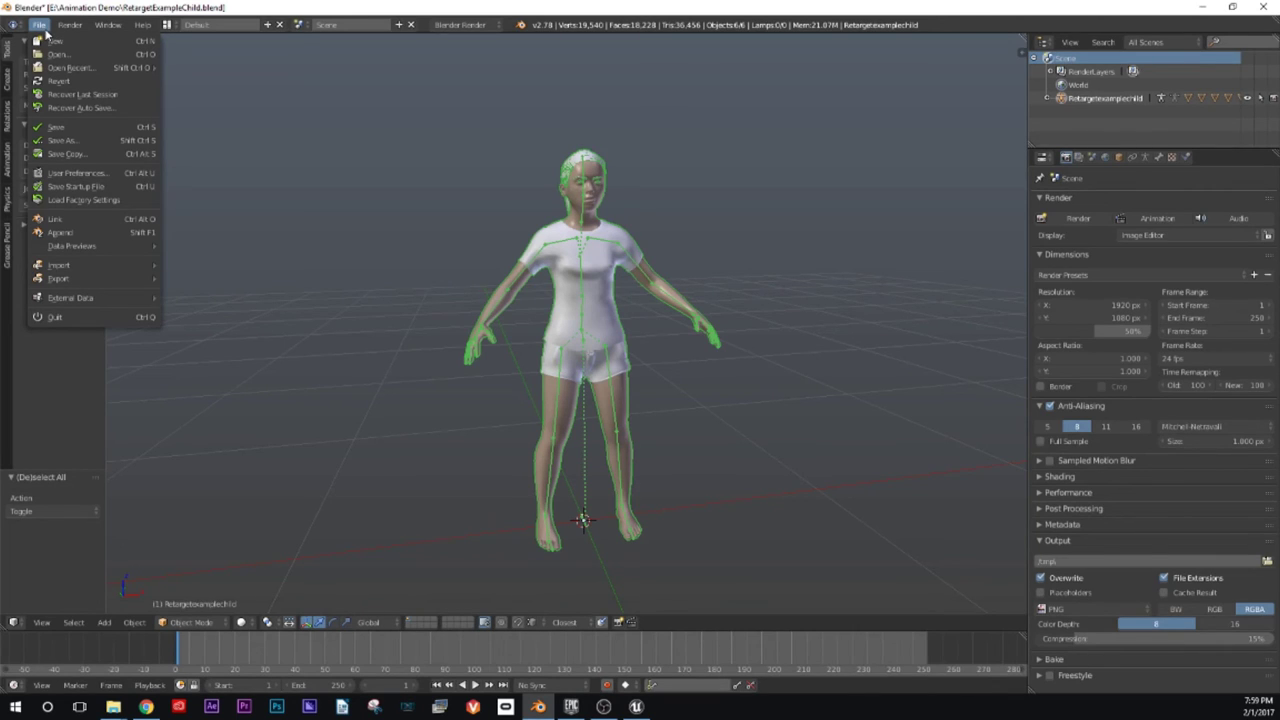
mouse_move(80, 280)
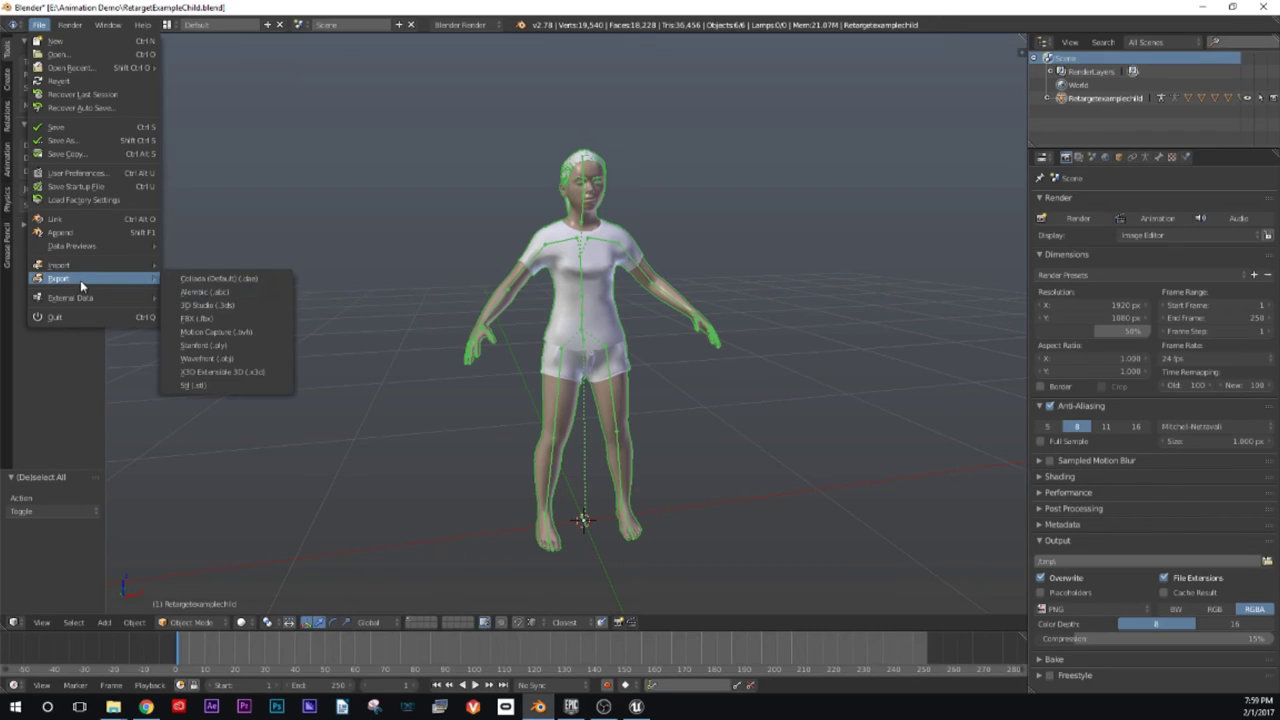
left_click(200, 318)
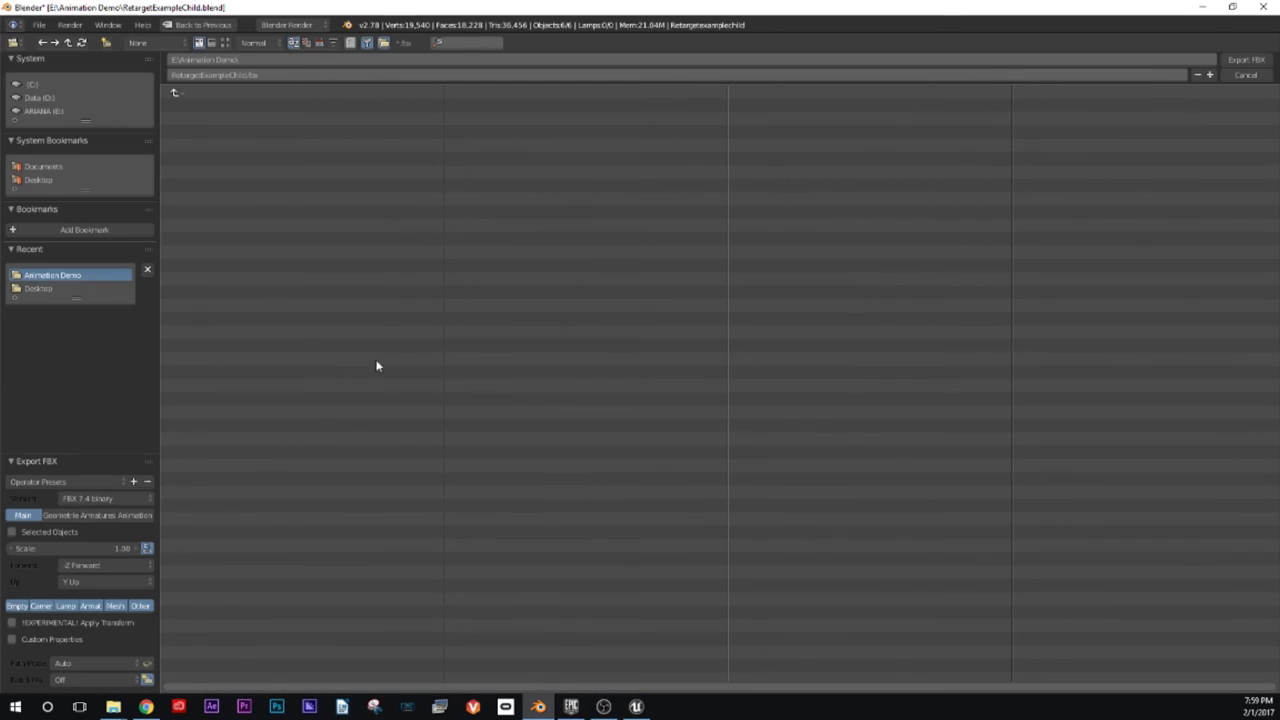
left_click(91, 606)
left_click(115, 606, "shift")
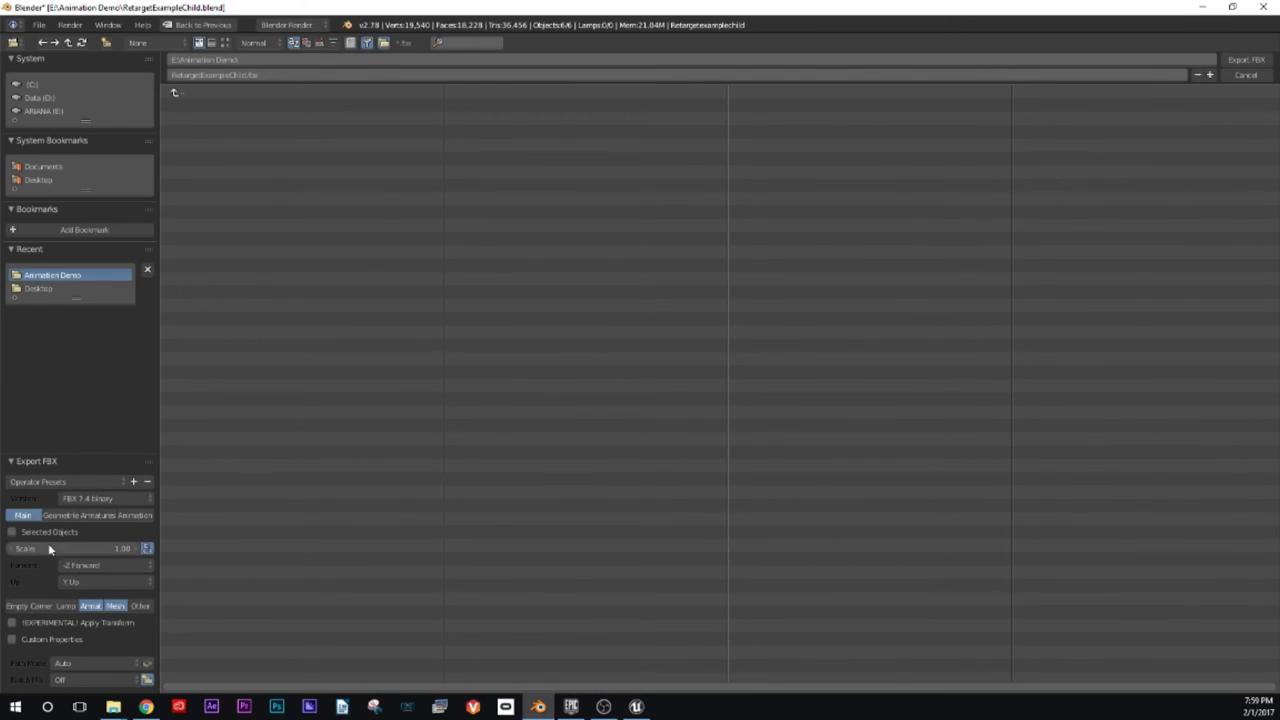
left_click(14, 532)
Step: Check the FBX geometry and animation options, limit the export to selected objects, and export RetargetExampleChild.fbx to the Desktop
left_click(60, 515)
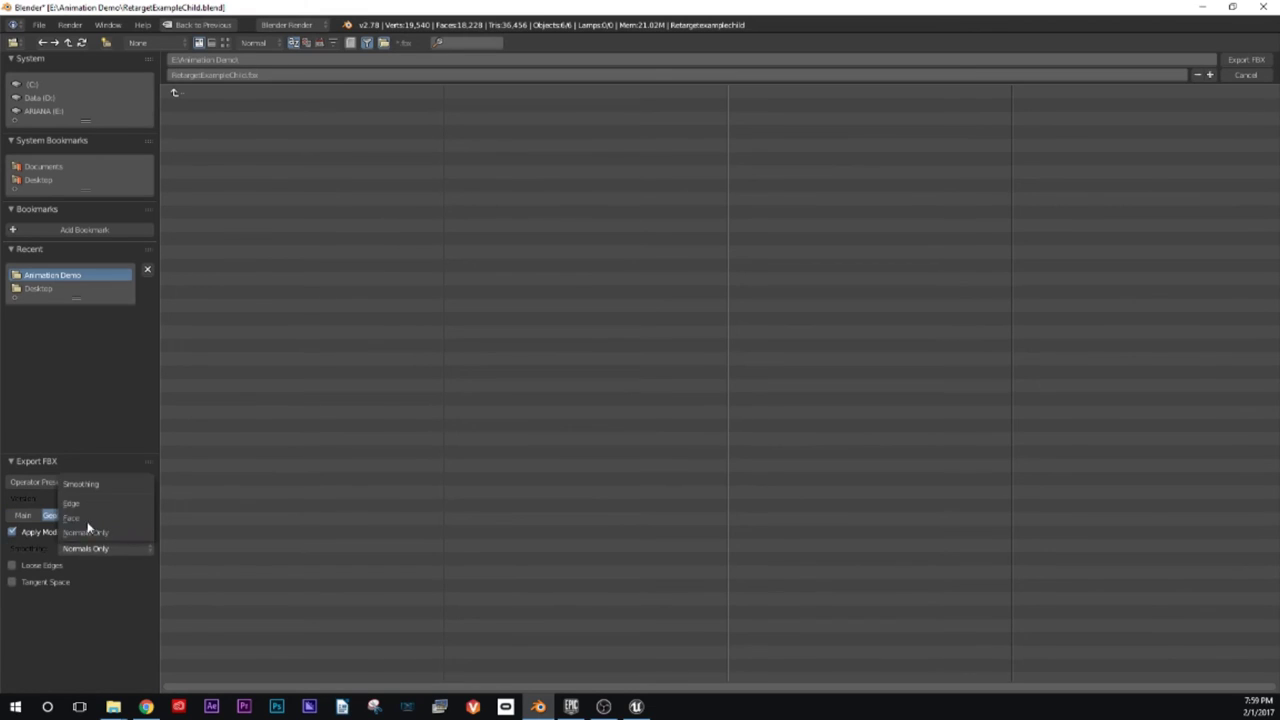
left_click(97, 515)
left_click(136, 515)
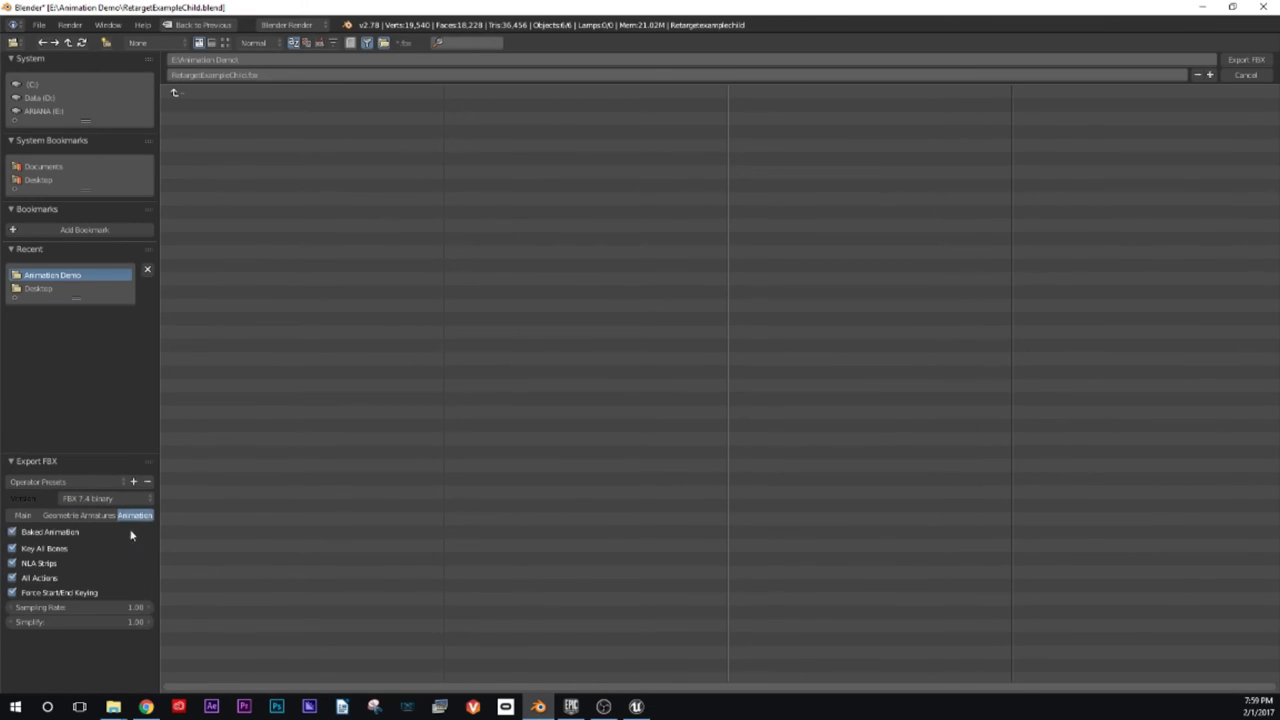
left_click(22, 515)
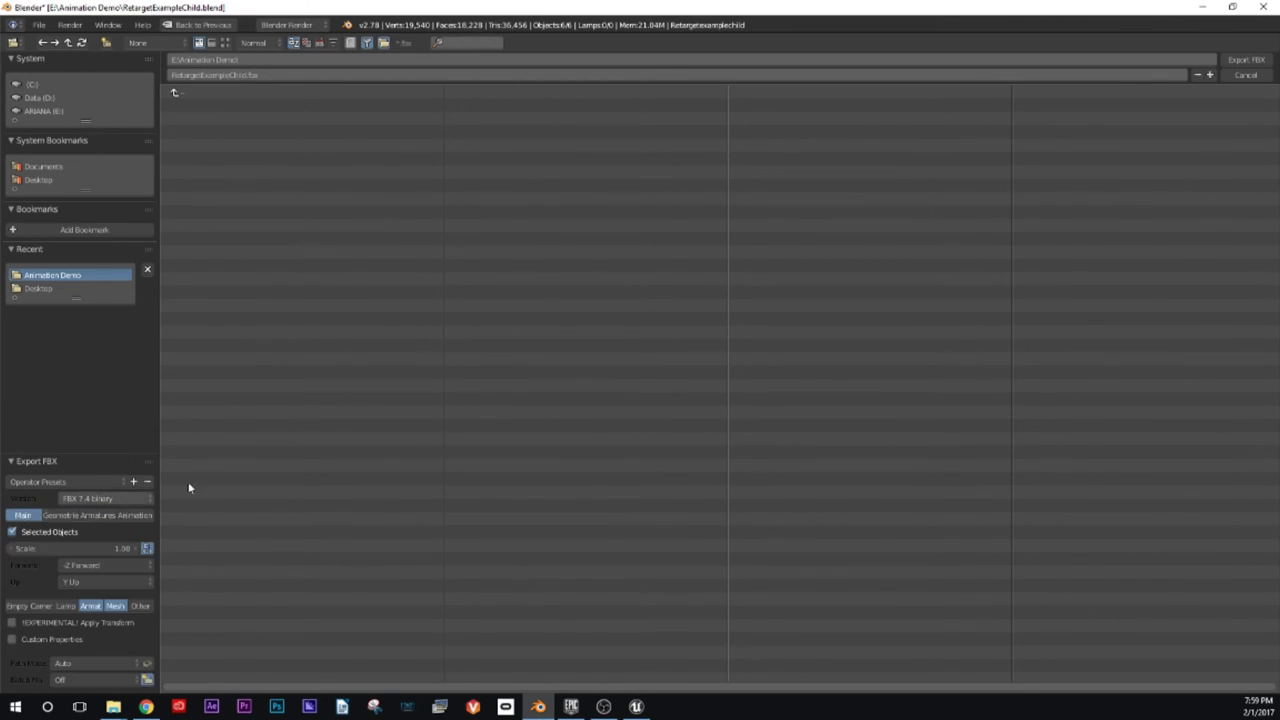
left_click(38, 180)
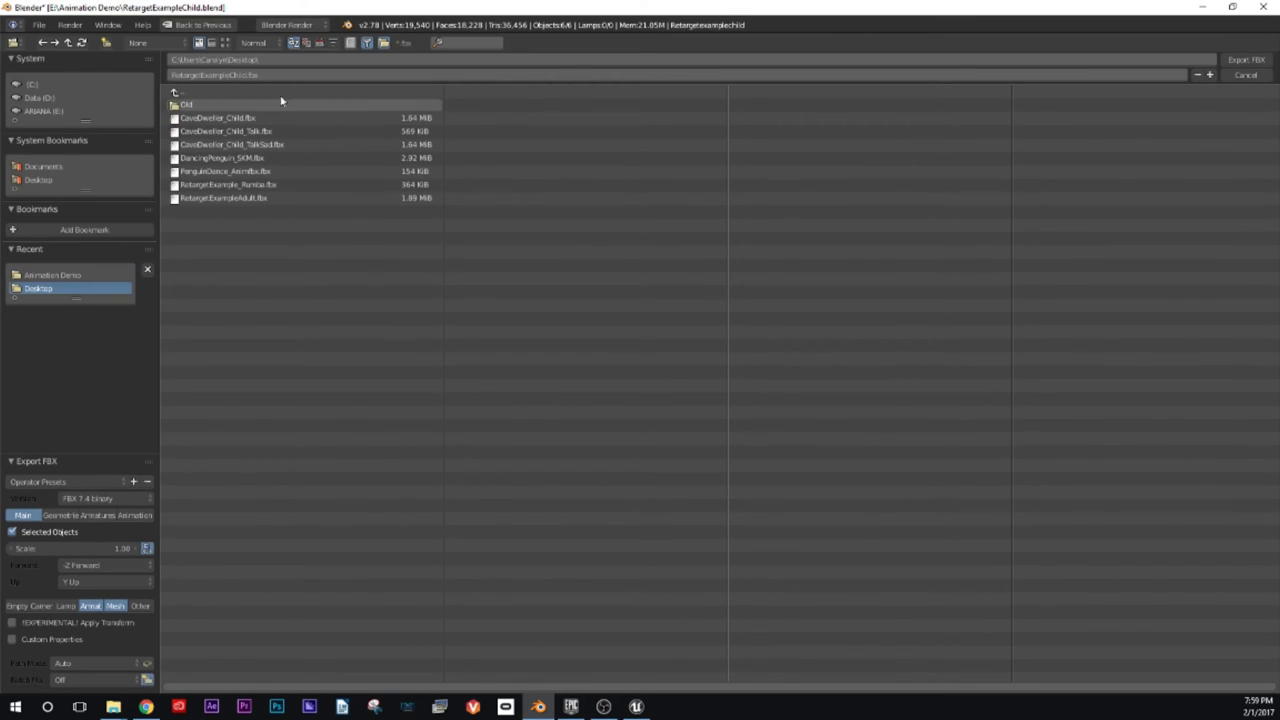
left_click(1237, 62)
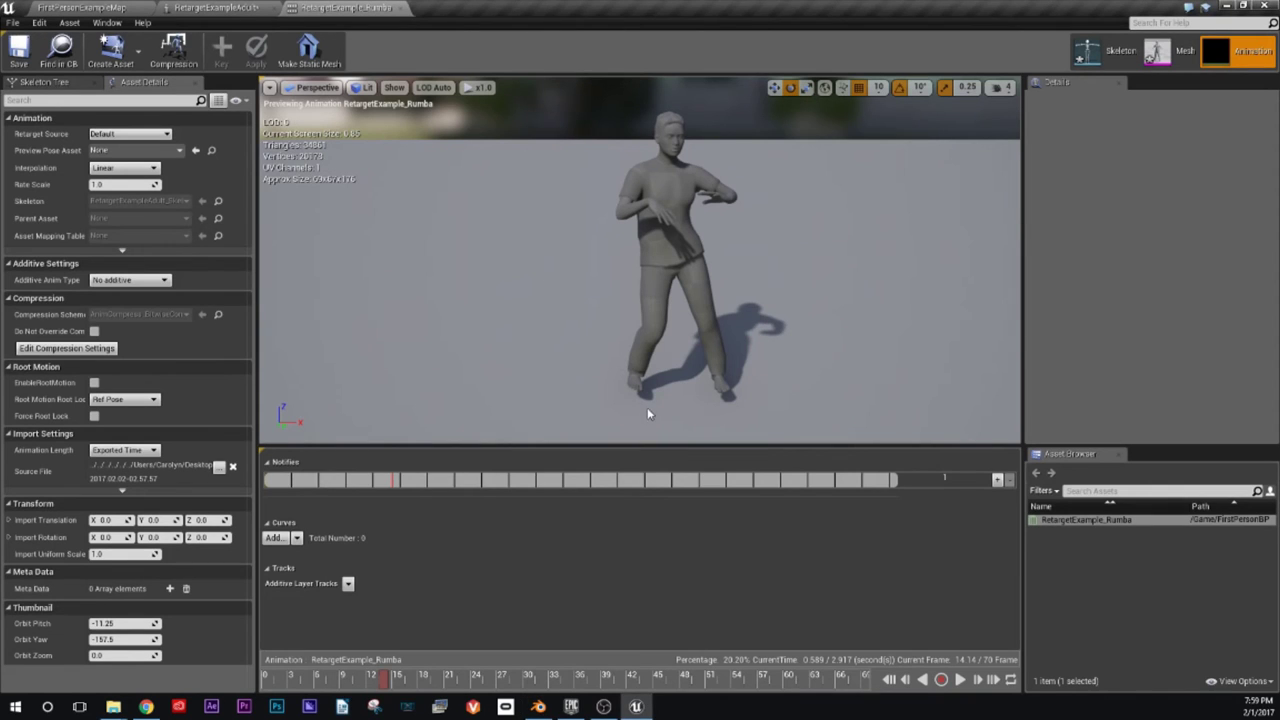
Step: Switch to Unreal Engine and try to import RetargetExampleChild.fbx into FirstPersonBP on RetargetExampleAdult_Skeleton with animation import disabled
left_click(80, 7)
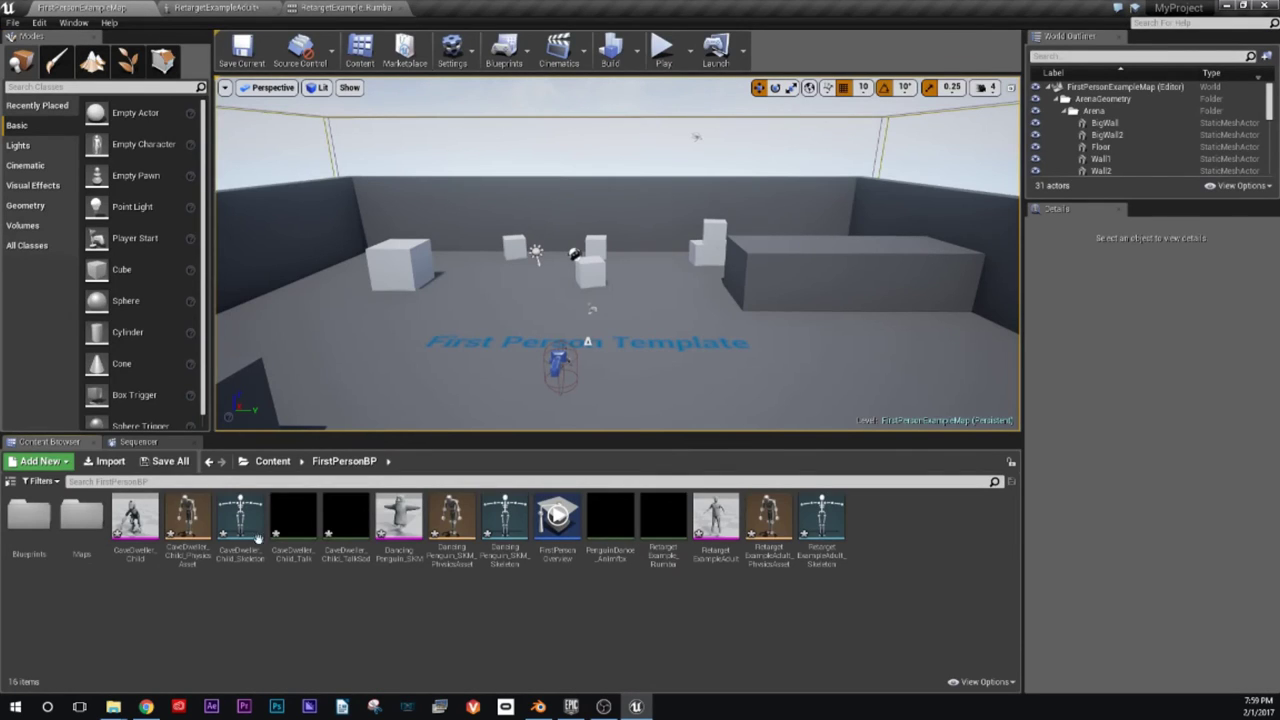
left_click(108, 461)
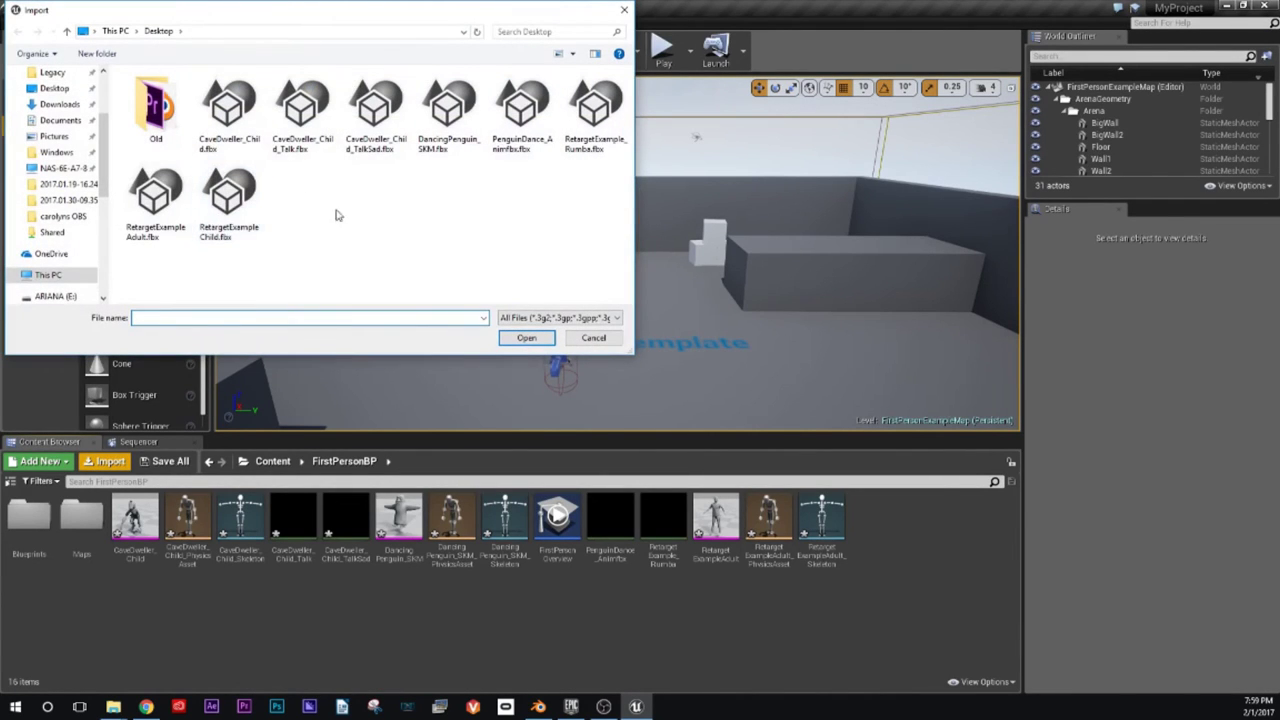
left_click(229, 195)
left_click(527, 338)
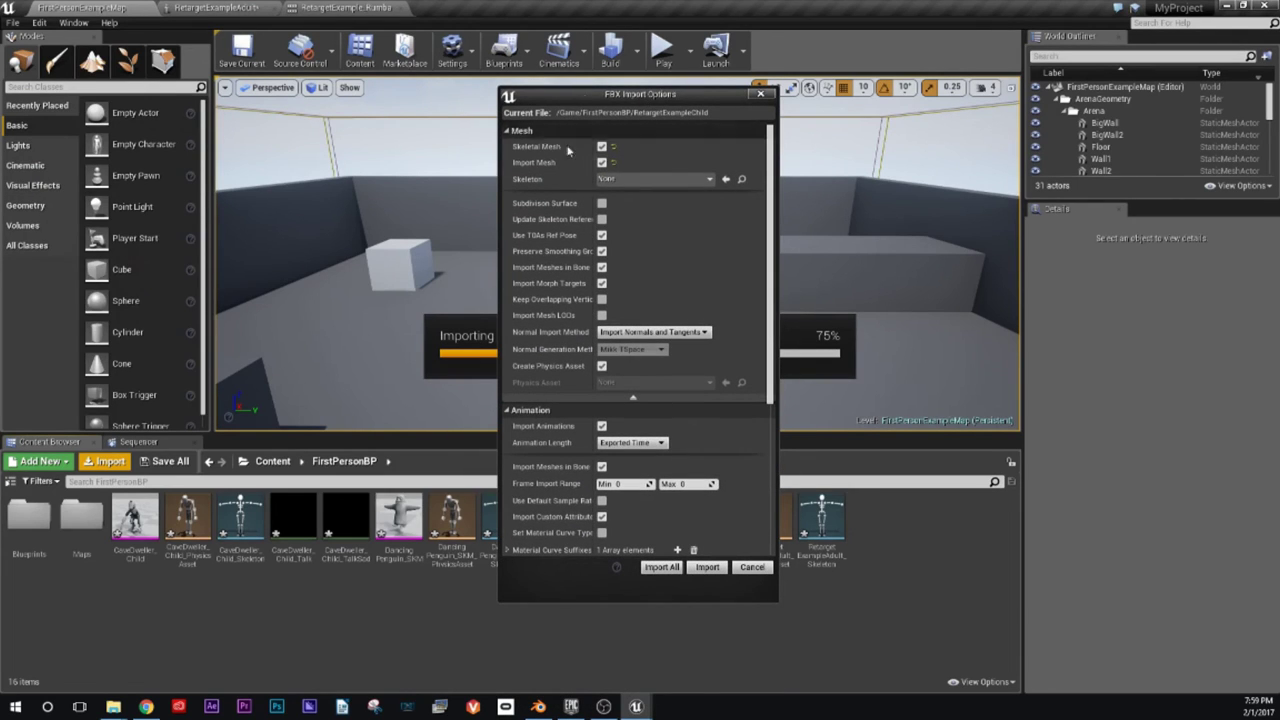
left_click(638, 180)
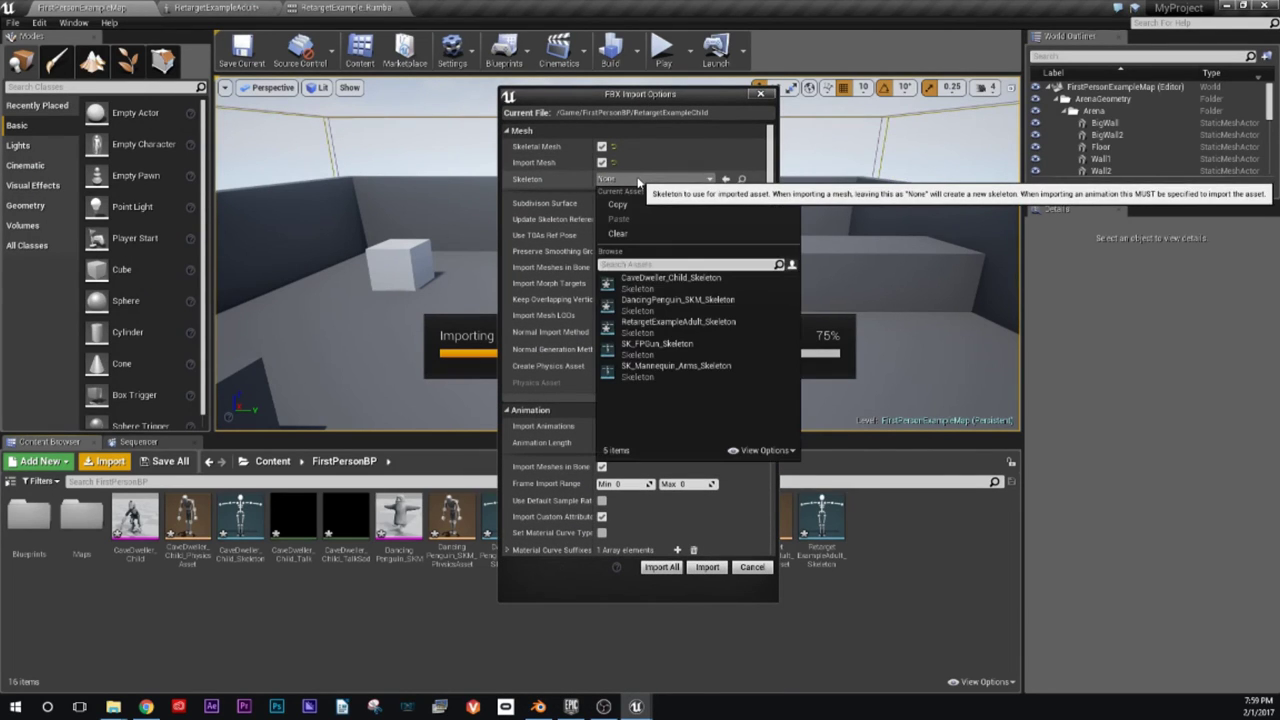
left_click(655, 330)
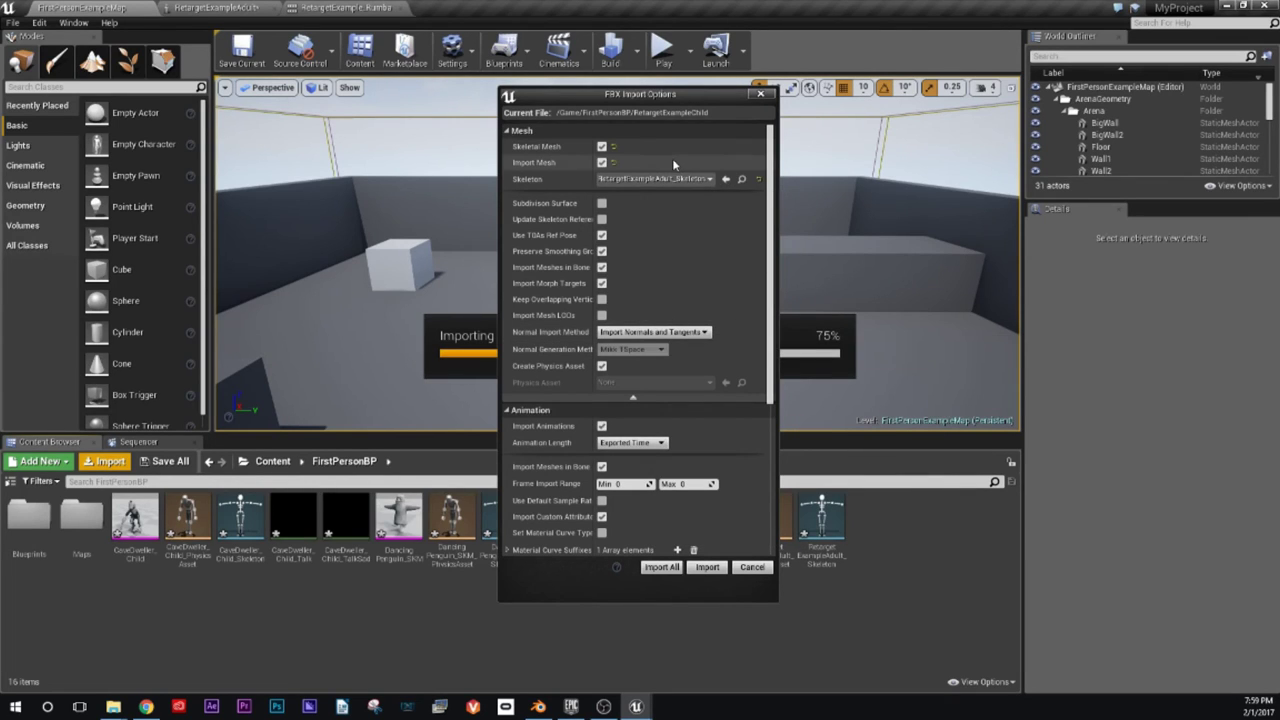
left_click(601, 426)
scroll(727, 467, "down", 5)
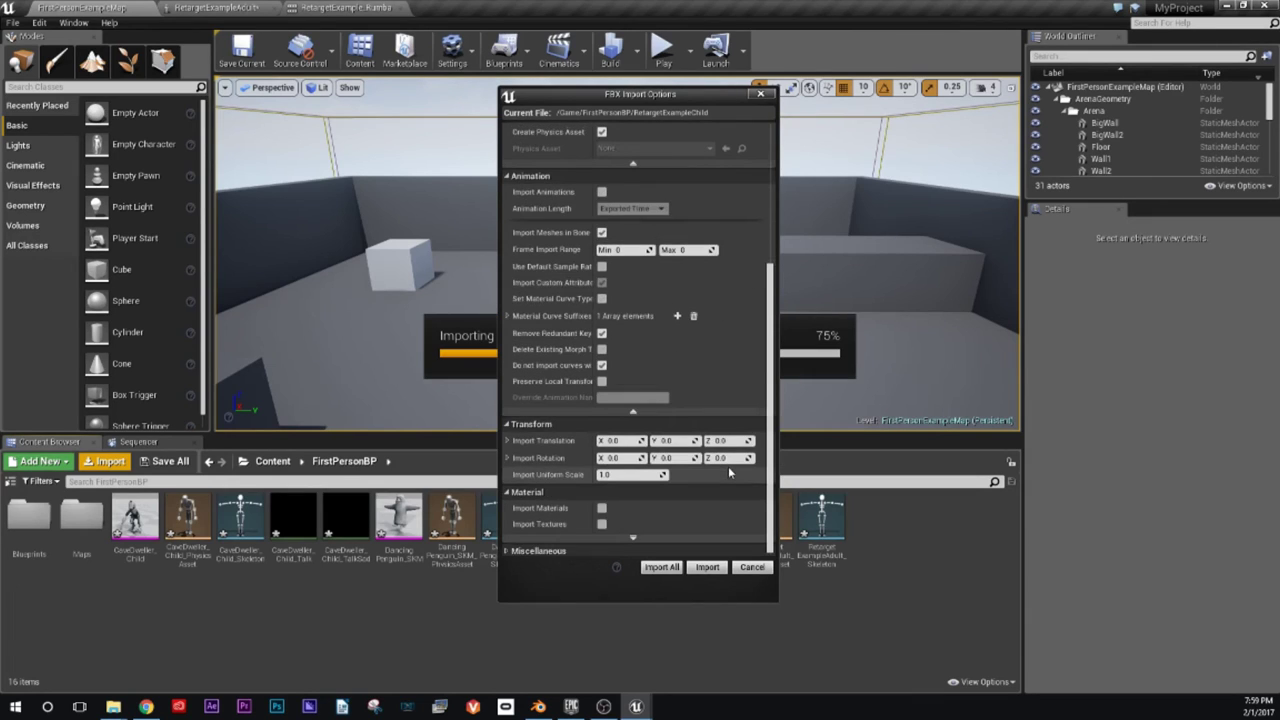
left_click(661, 567)
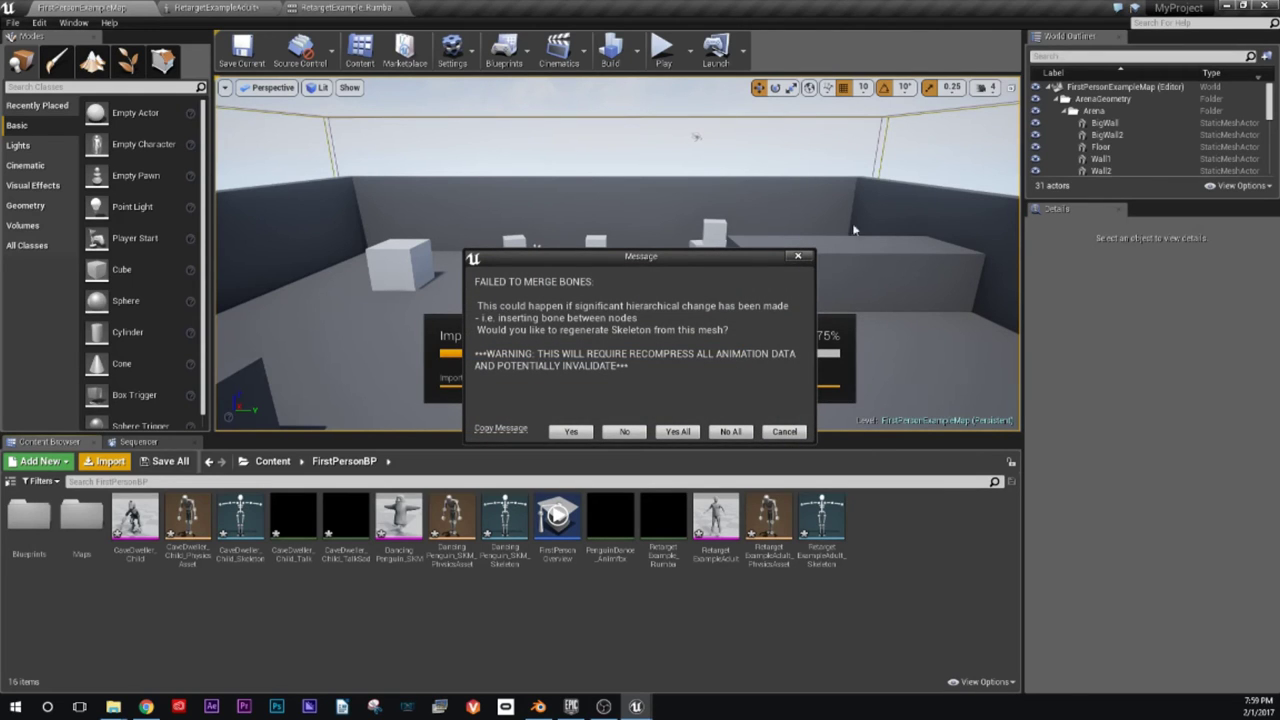
left_click(784, 431)
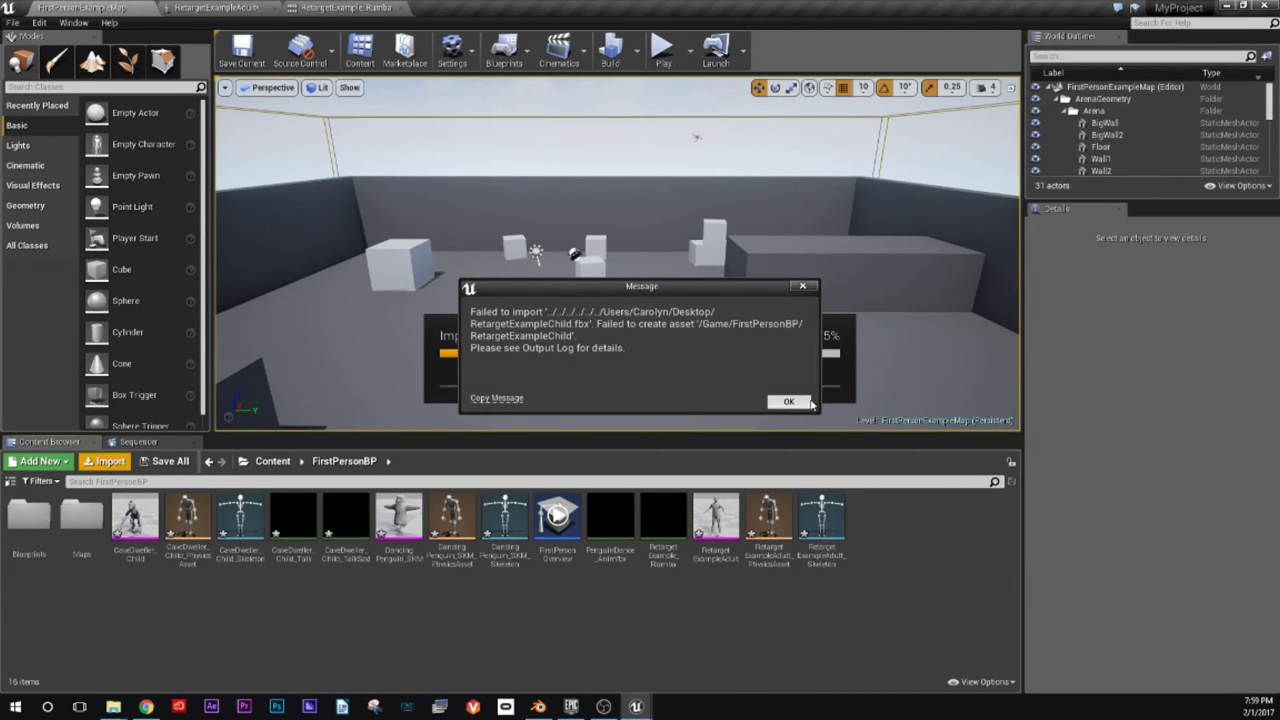
left_click(788, 401)
Step: Switch to Blender, expand the child's armature hierarchy, and copy the root armature object's name from the RetargetExampleAdult file
left_click(538, 707)
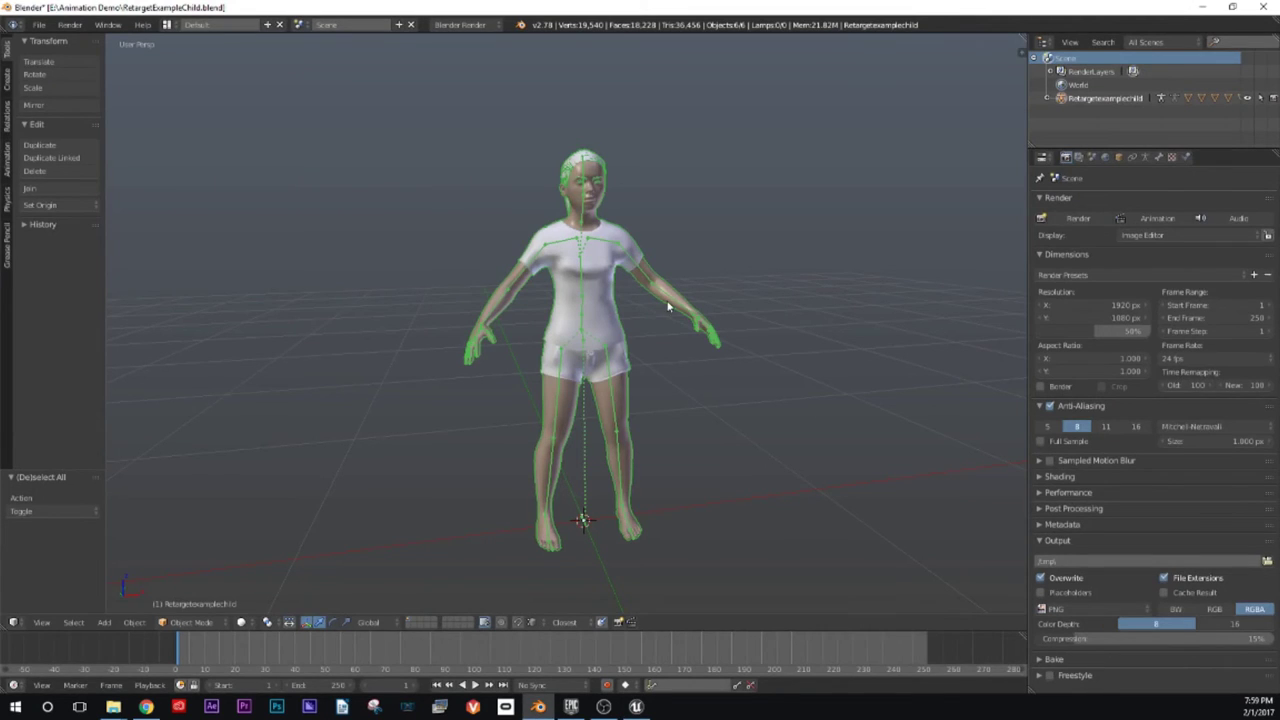
left_click(1138, 100)
left_click(1048, 99)
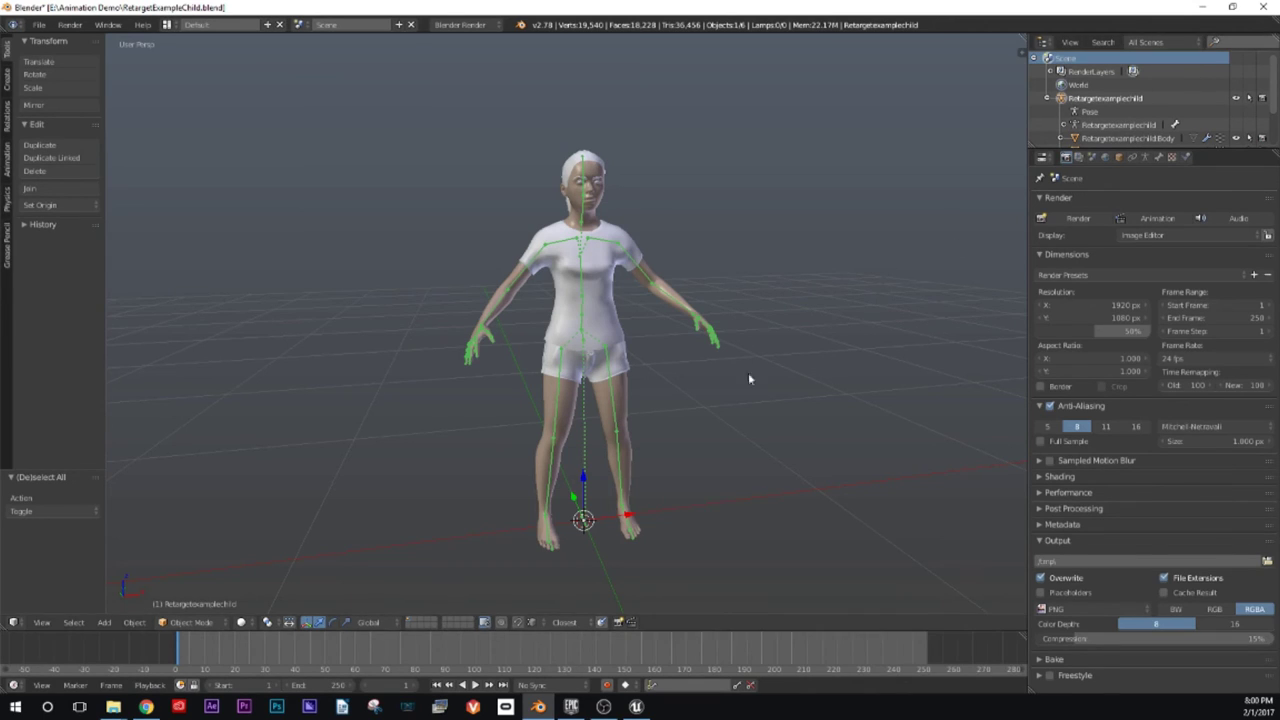
right_click(540, 706)
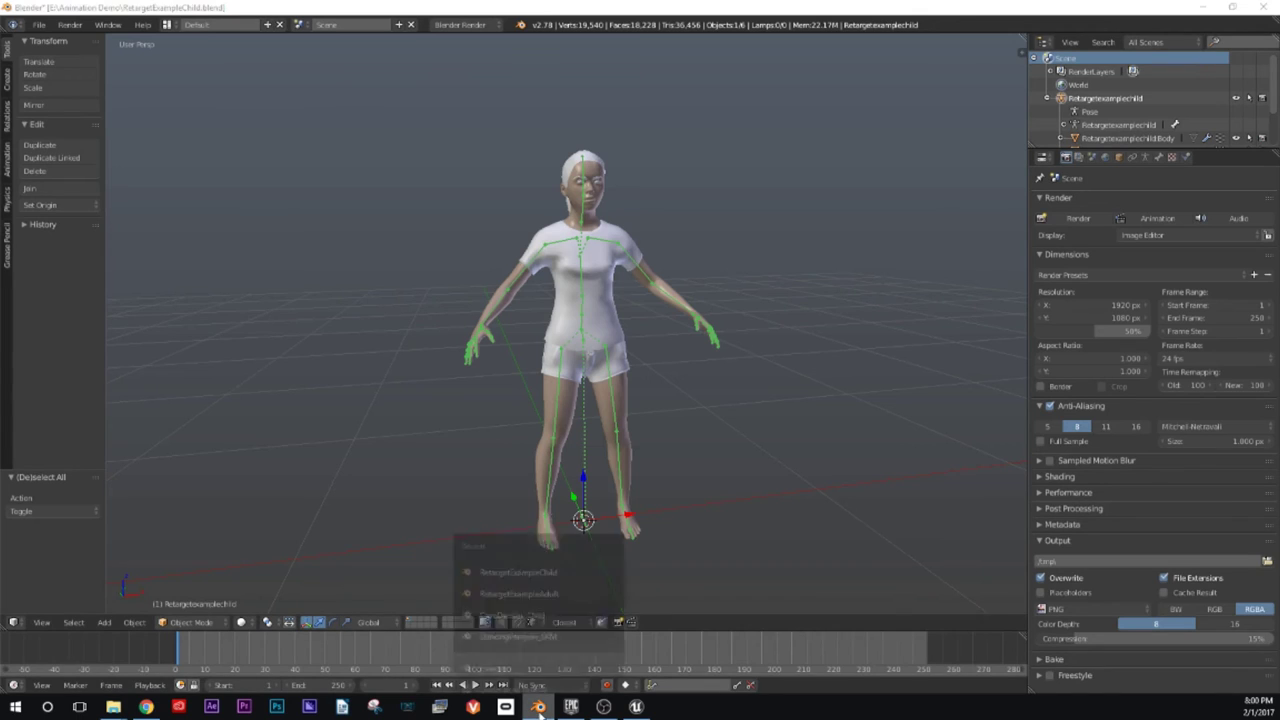
left_click(518, 560)
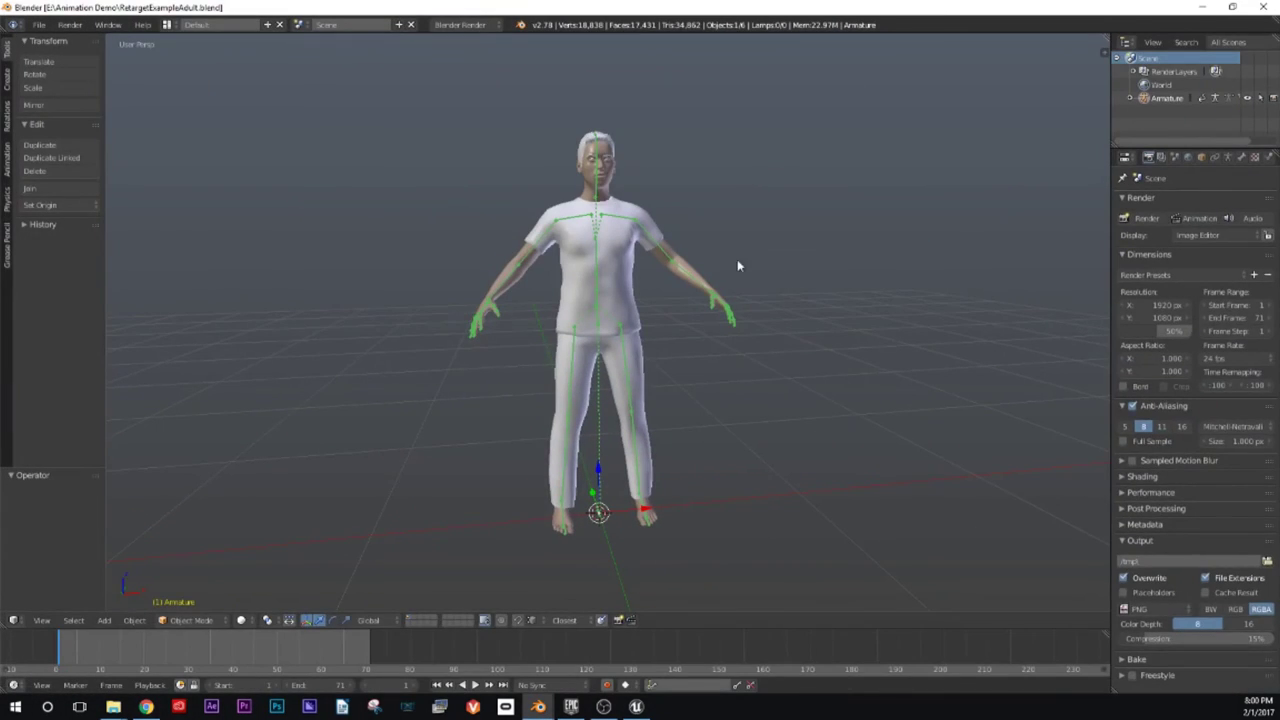
double_click(1166, 99)
key("ctrl+c")
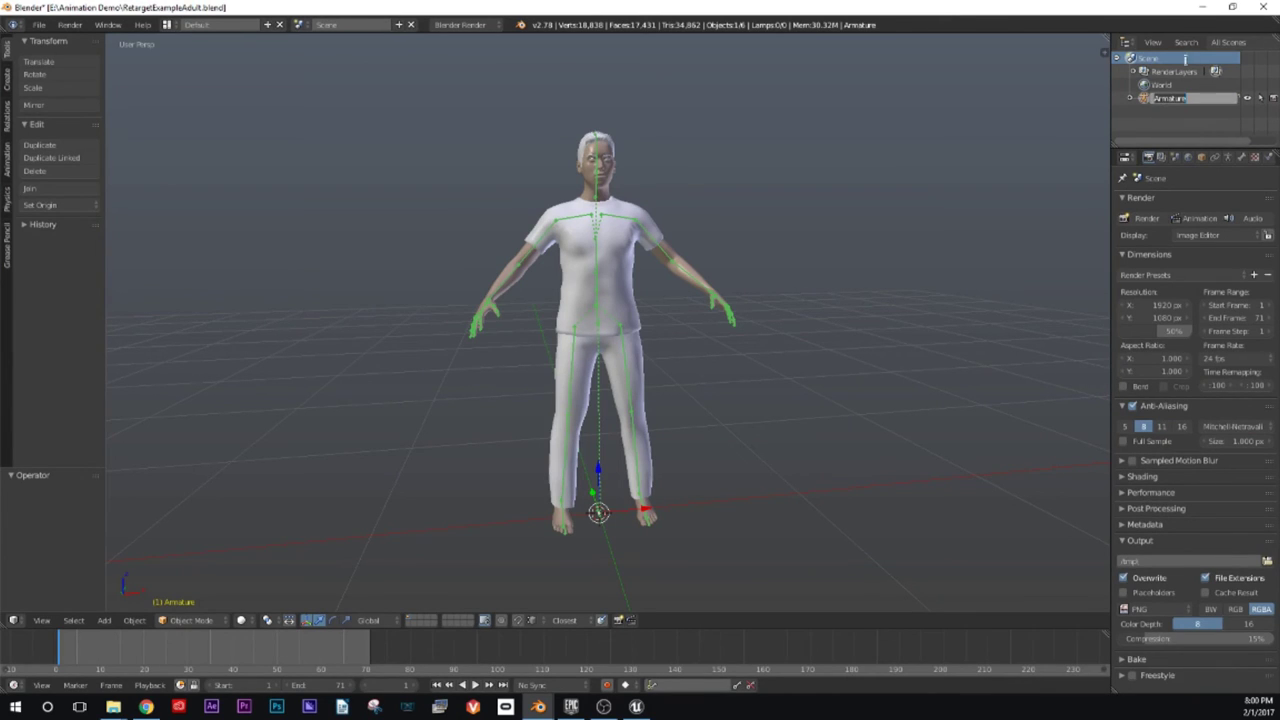
Step: Return to the RetargetExampleChild file and rename its root armature object to Armature
left_click(1204, 7)
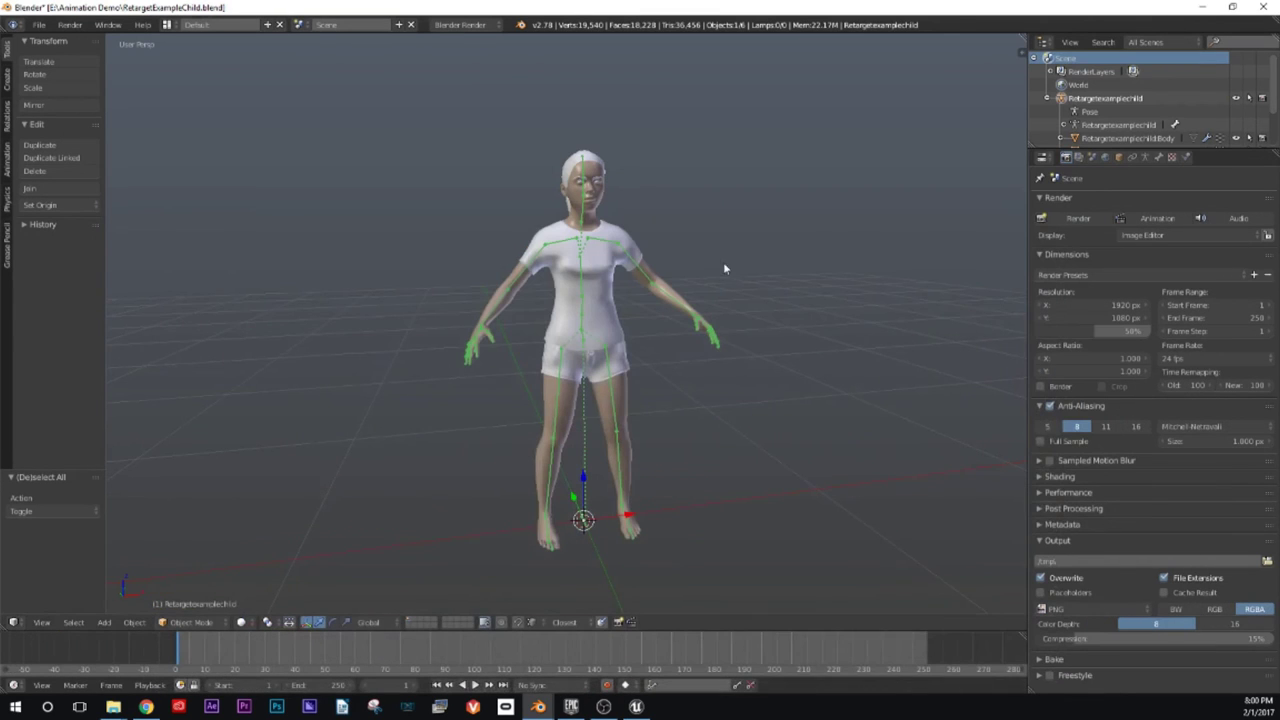
double_click(1078, 98)
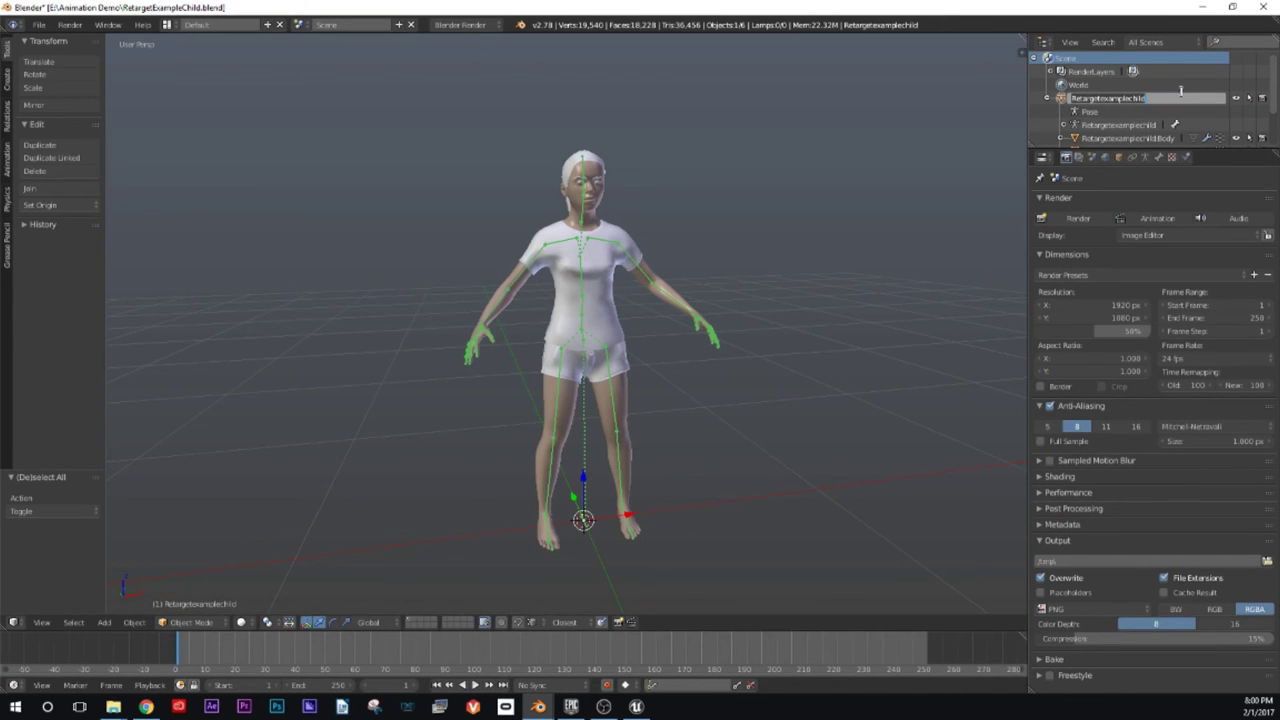
key("ctrl+v")
key("Return")
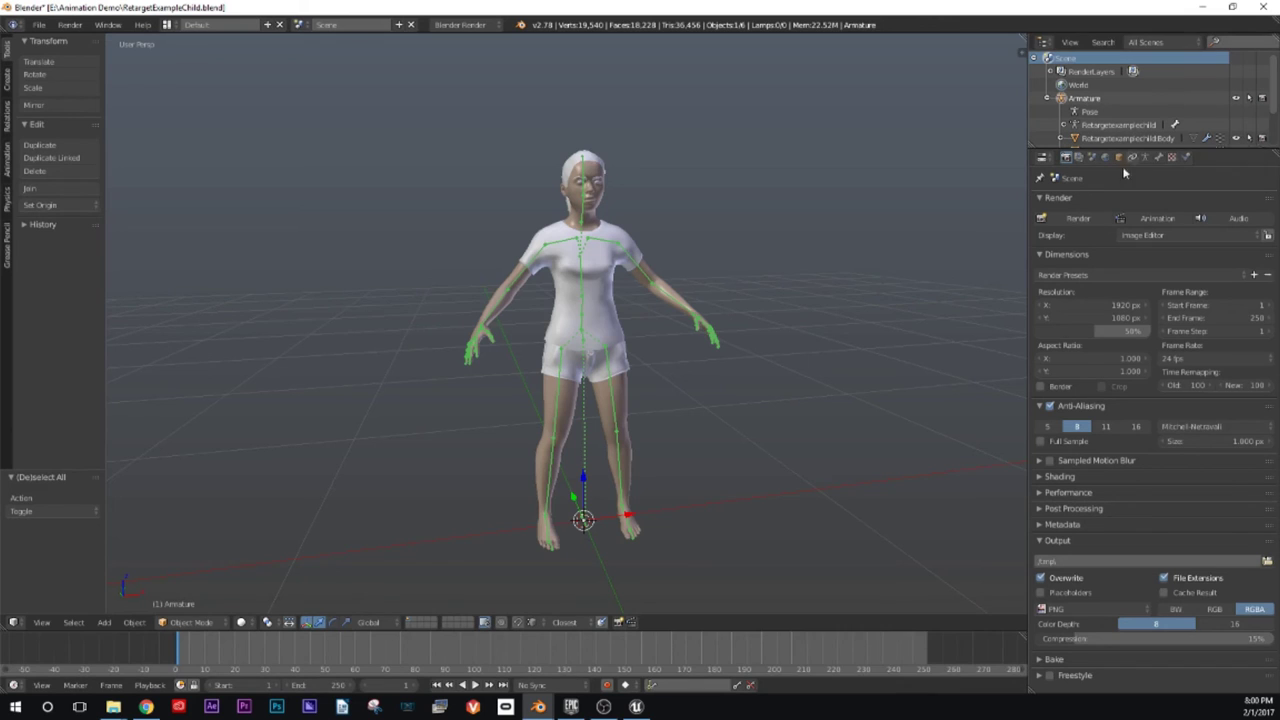
Step: Select all of the child character's objects and save over RetargetExampleChild.blend
middle_click_drag(790, 328, 733, 322)
key("a")
key("a")
key("ctrl+s")
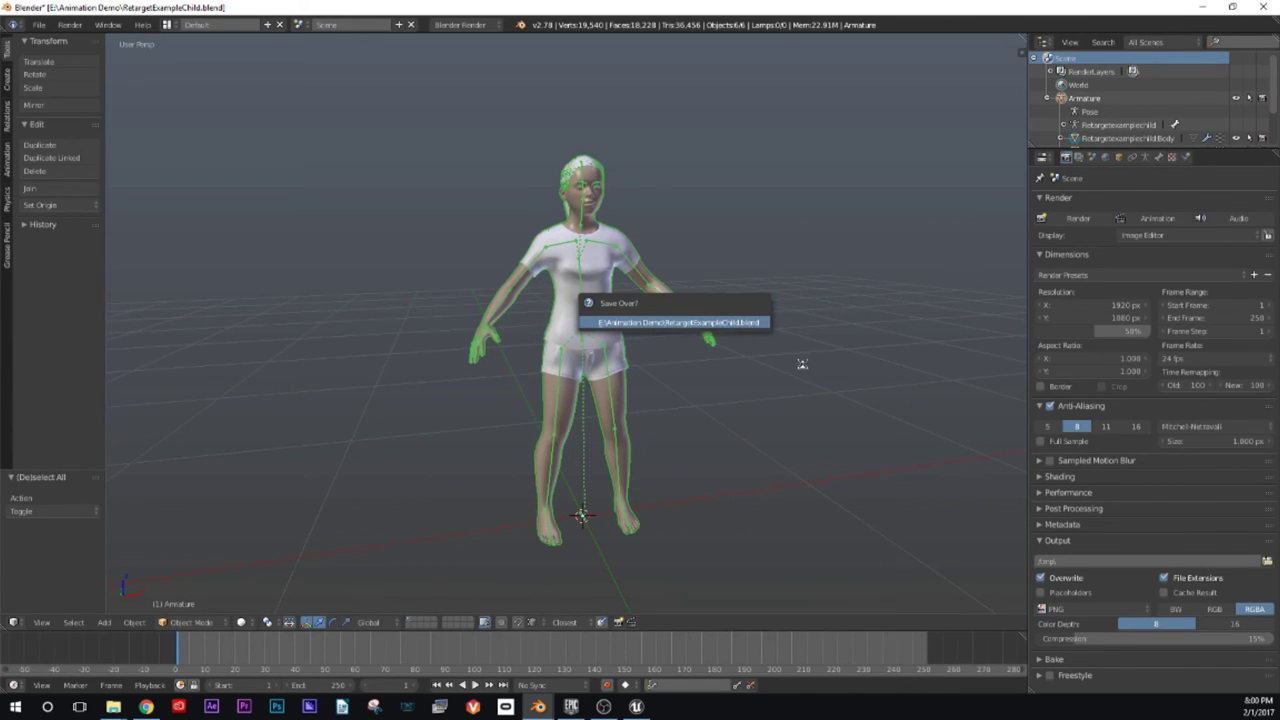
key("Return")
Step: Export the selected child character as FBX again, overwriting RetargetExampleChild.fbx on the Desktop
middle_click_drag(794, 280, 548, 208)
left_click(38, 24)
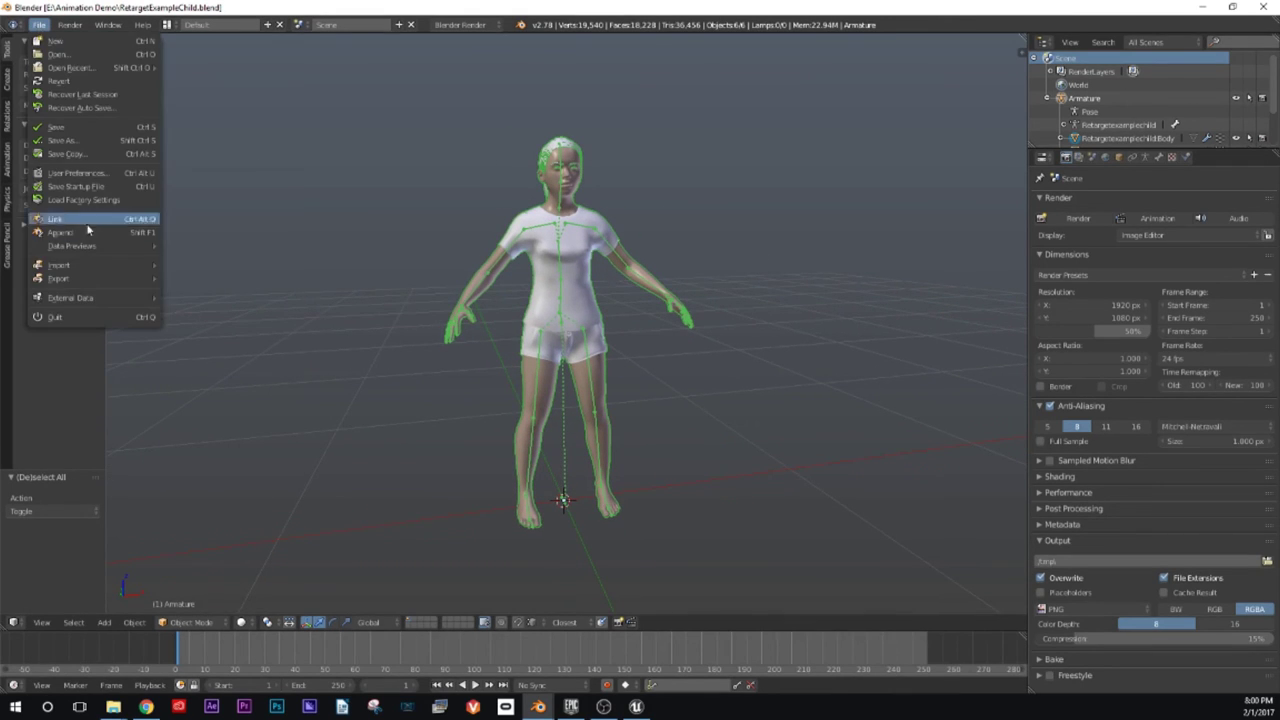
mouse_move(82, 279)
left_click(198, 318)
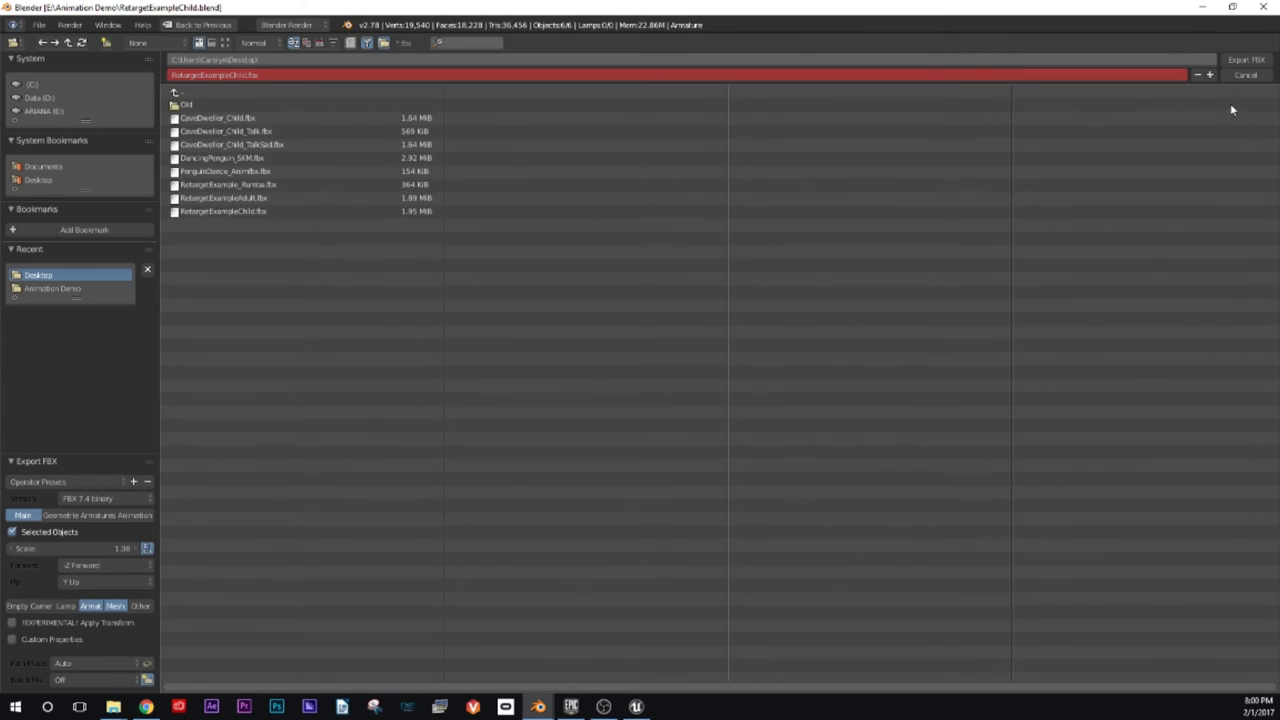
left_click(1247, 61)
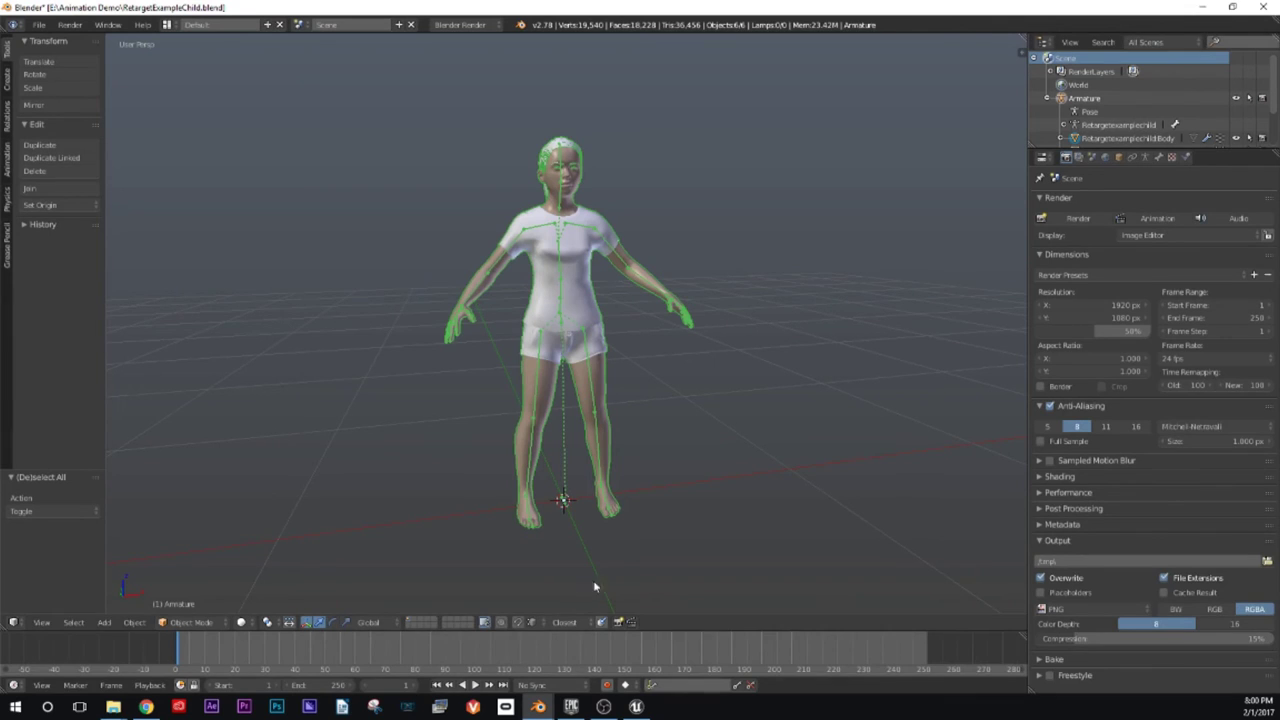
Step: Switch to Unreal Engine and import RetargetExampleChild.fbx again, overwriting the existing asset and using RetargetExampleAdult_Skeleton as its skeleton
left_click(636, 706)
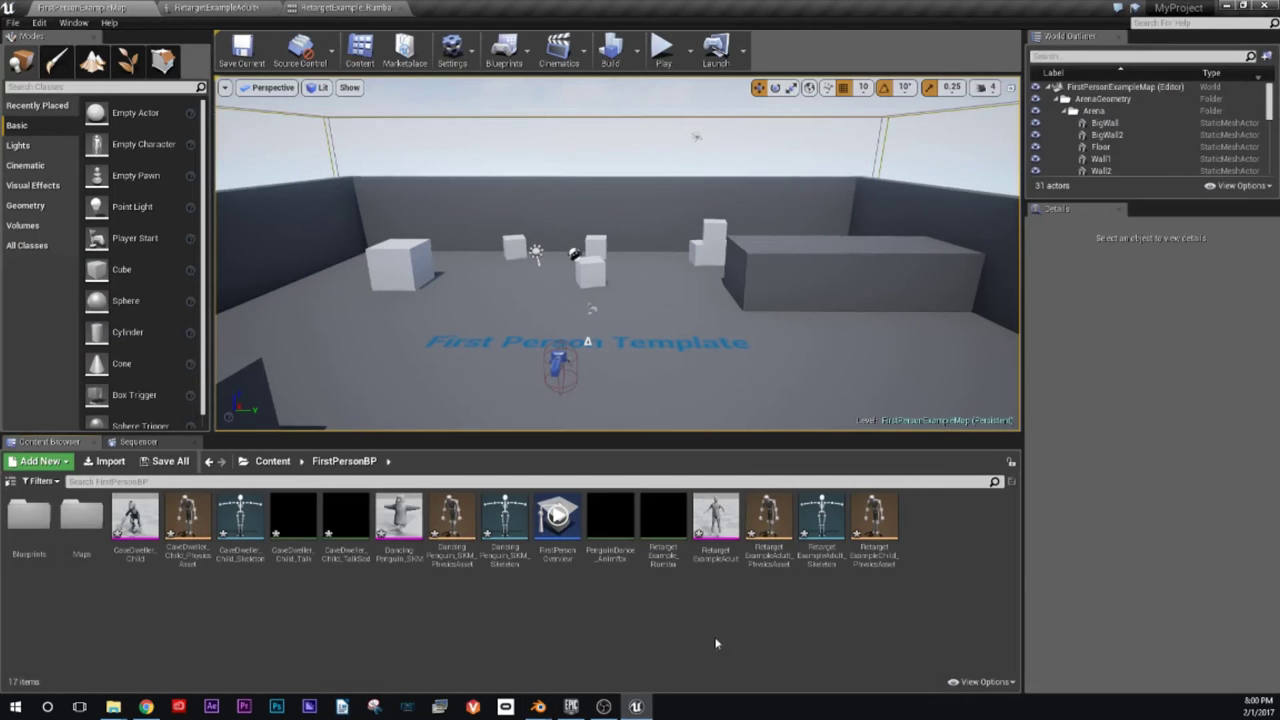
left_click(105, 461)
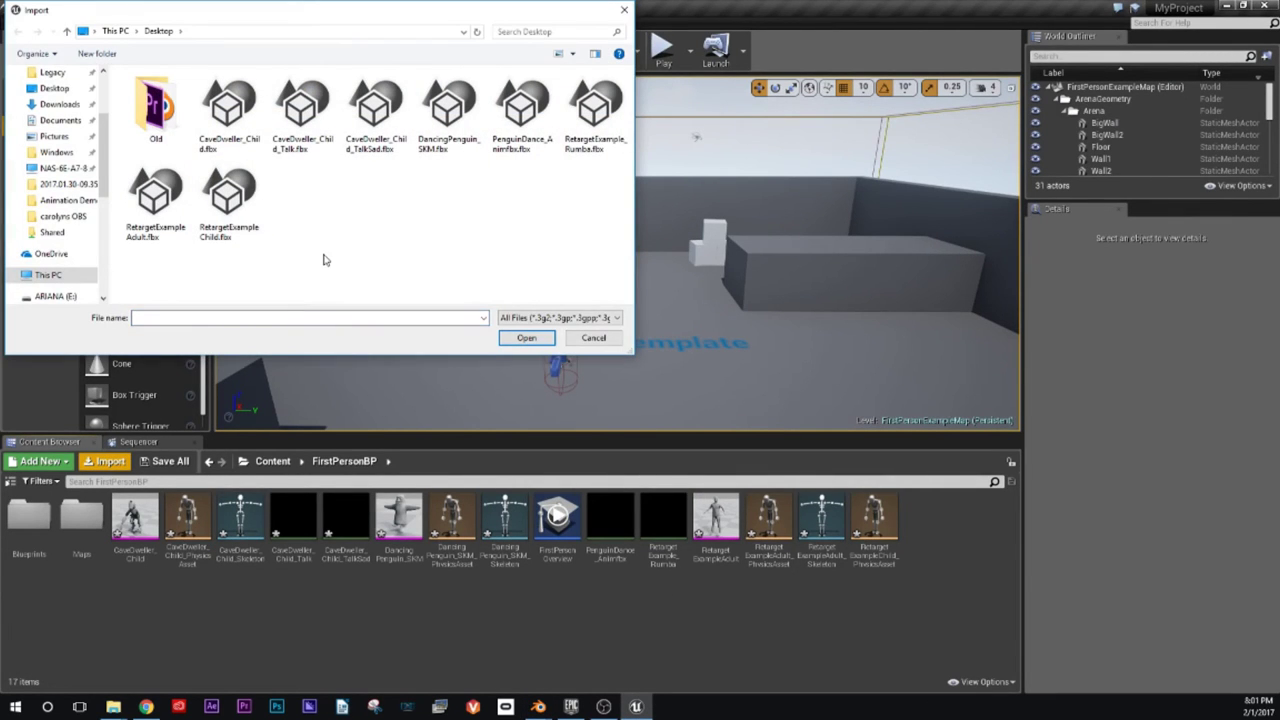
left_click(238, 198)
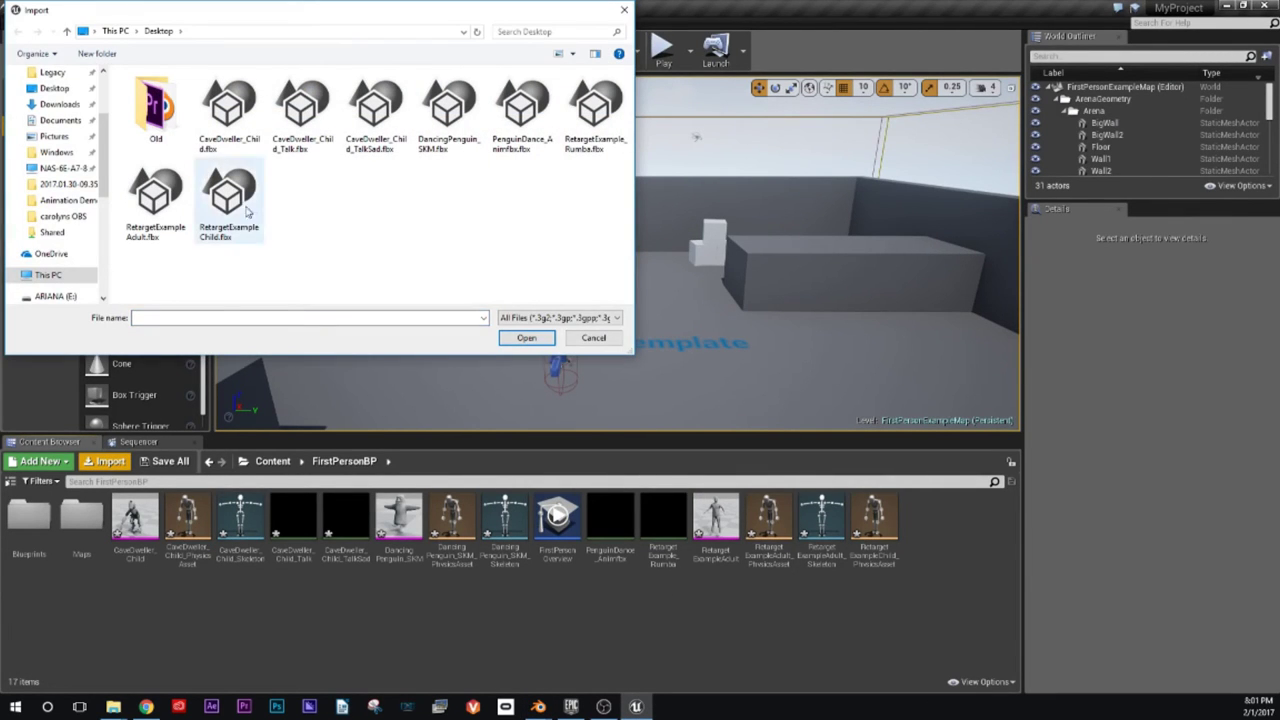
left_click(526, 338)
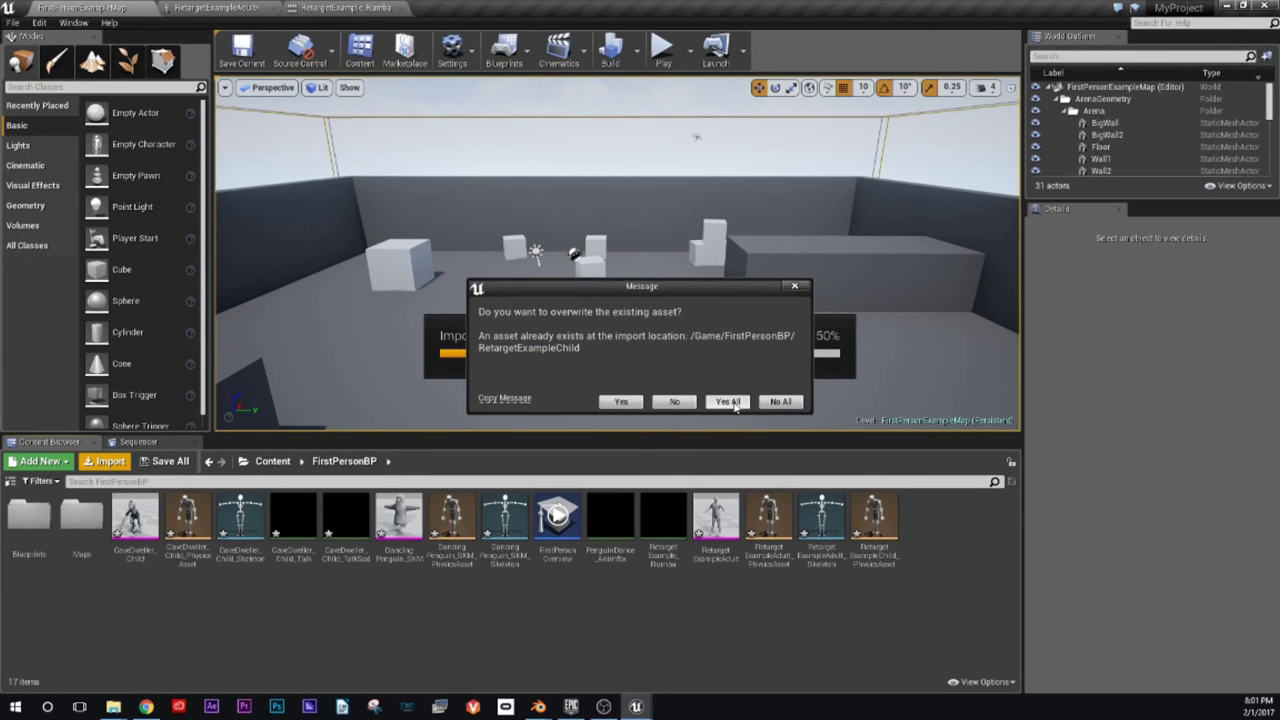
left_click(728, 401)
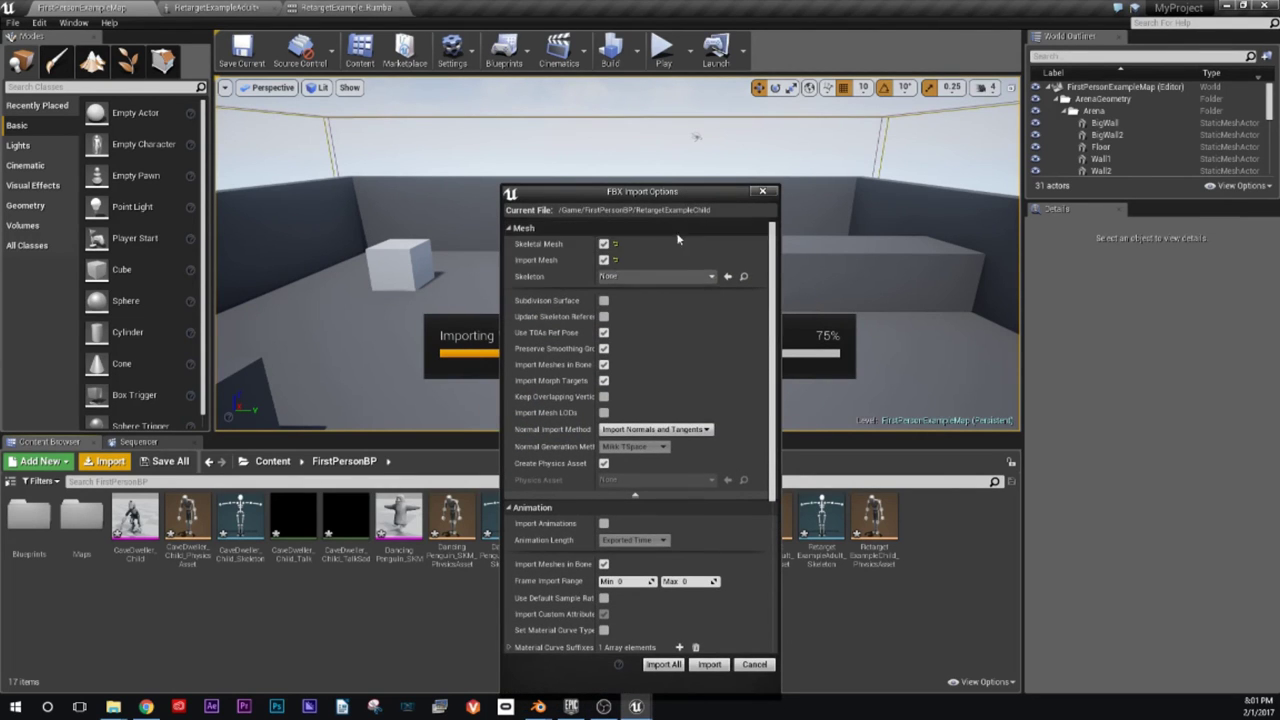
left_click(679, 278)
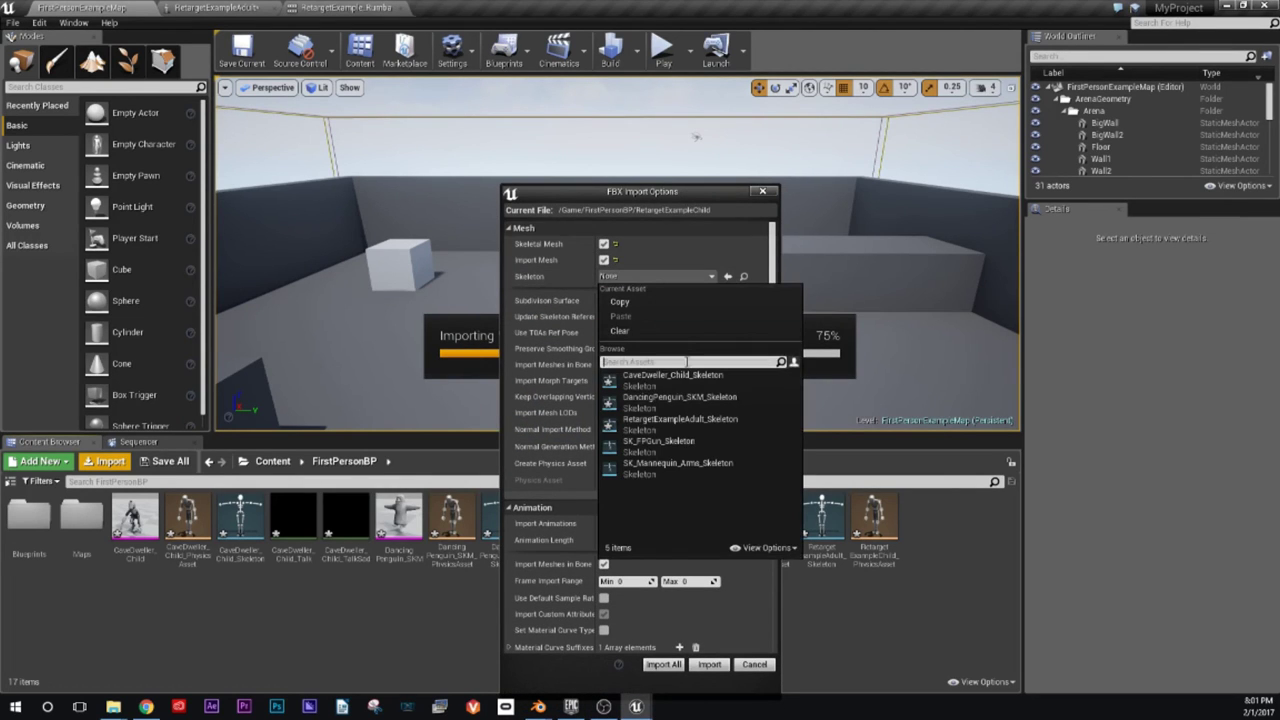
left_click(680, 424)
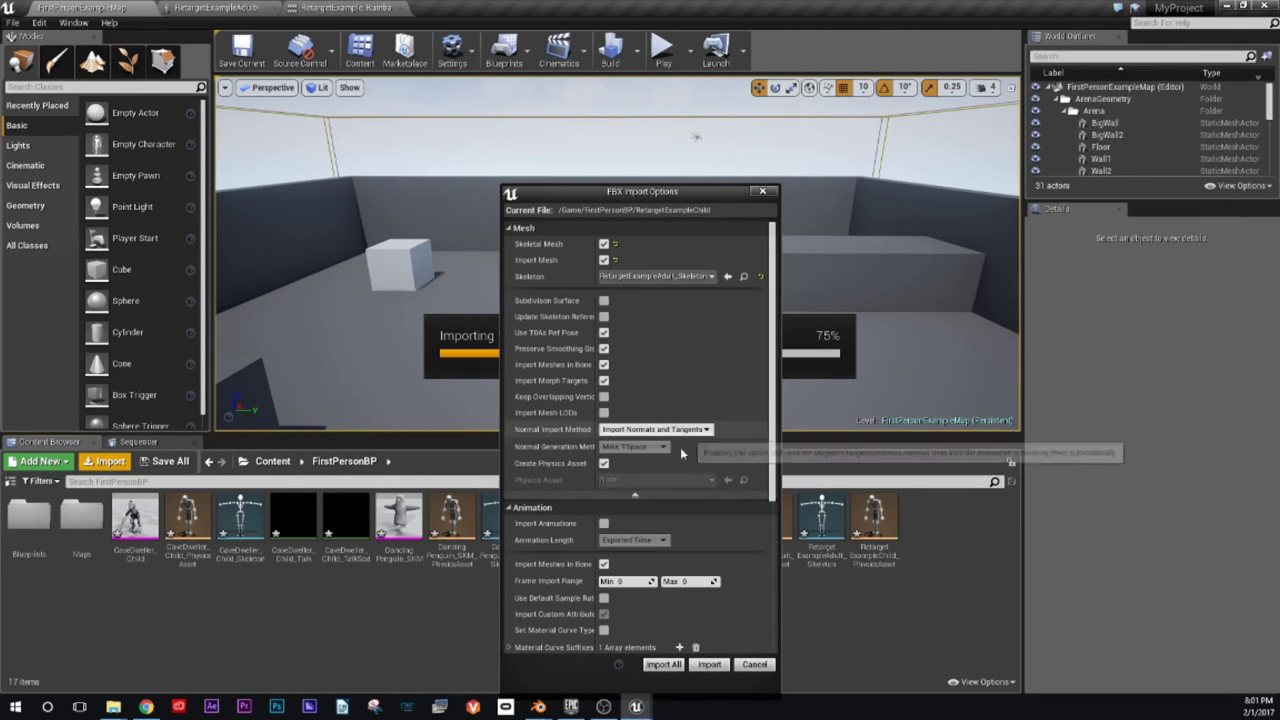
left_click(668, 669)
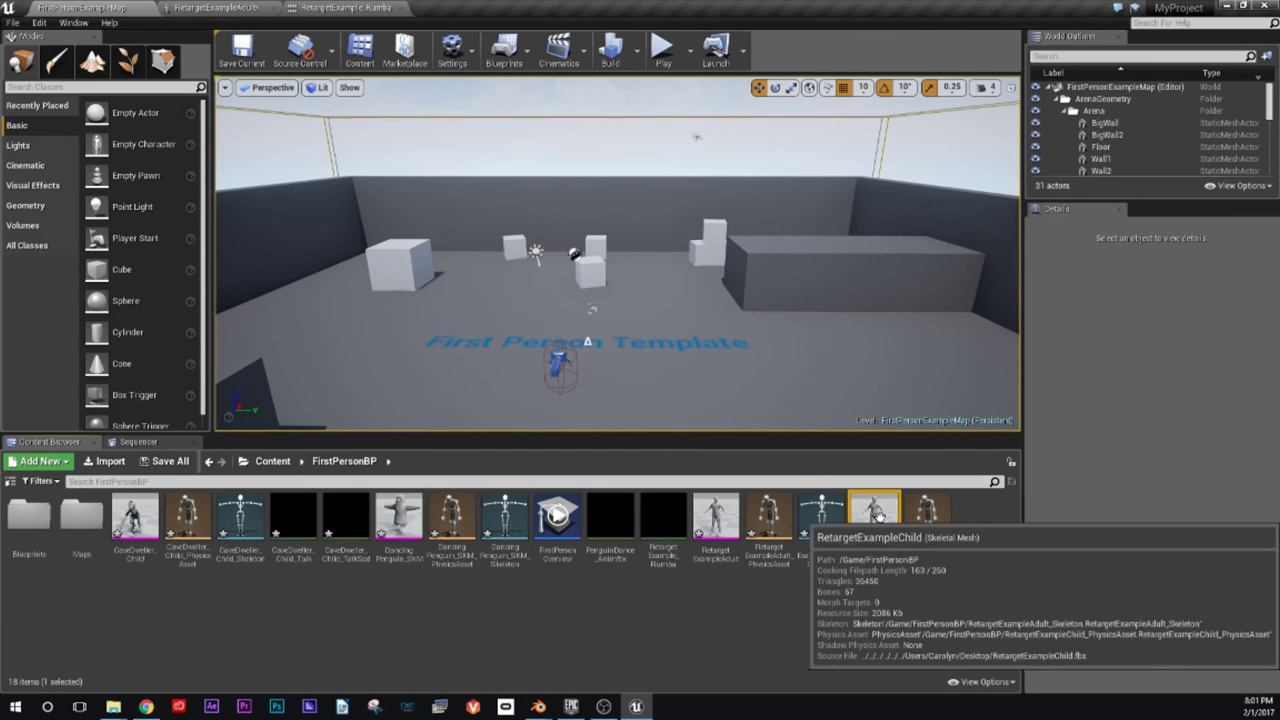
Step: Open the RetargetExampleChild skeletal mesh and inspect the character in its preview
double_click(876, 515)
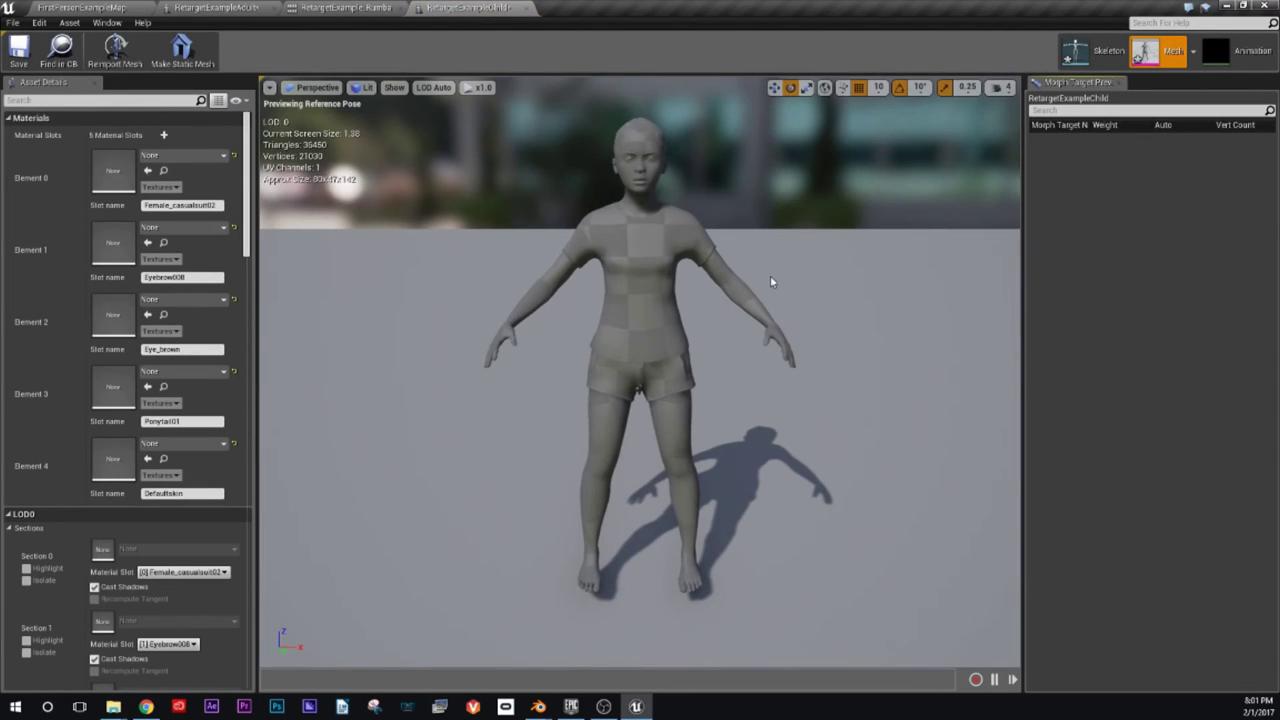
mouse_move(780, 285)
left_mouse_down()
mouse_move(700, 290)
mouse_move(790, 285)
left_mouse_up()
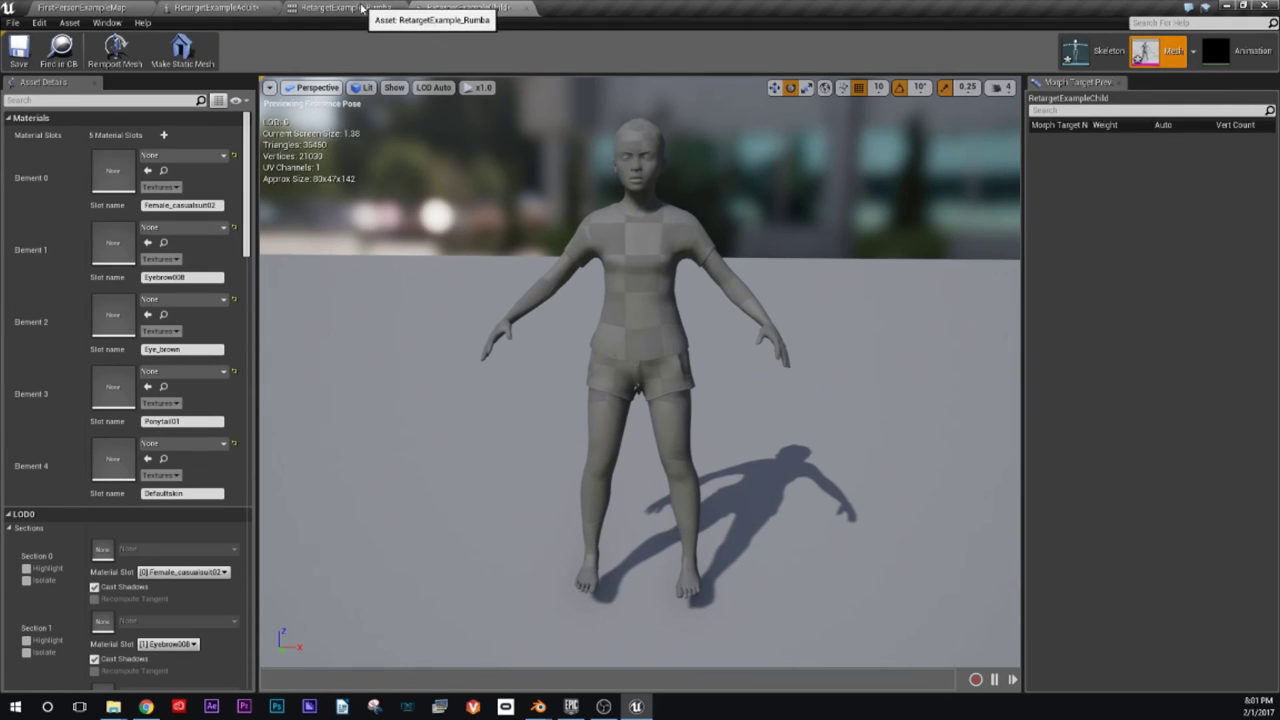
Step: Float the RetargetExampleChild editor in its own resized window beside the adult's RetargetExample_Rumba animation and play the animation briefly
left_click_drag(470, 8, 794, 80)
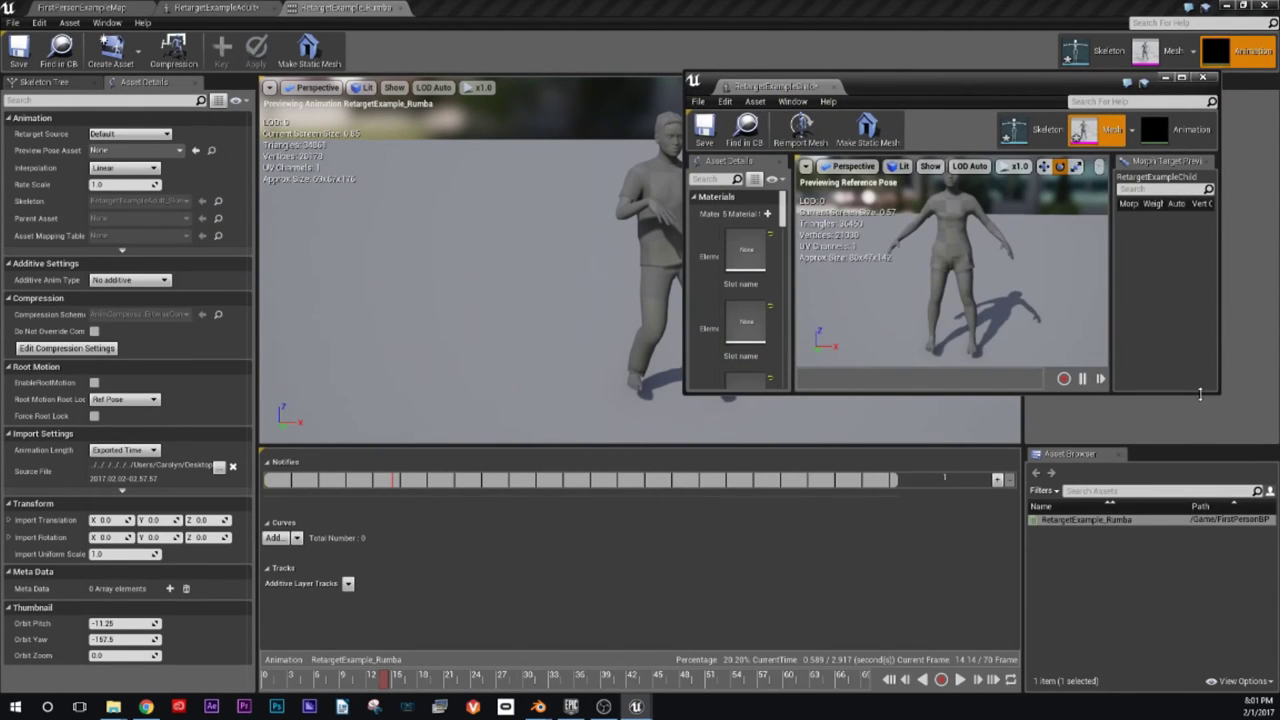
left_click_drag(1224, 500, 1222, 648)
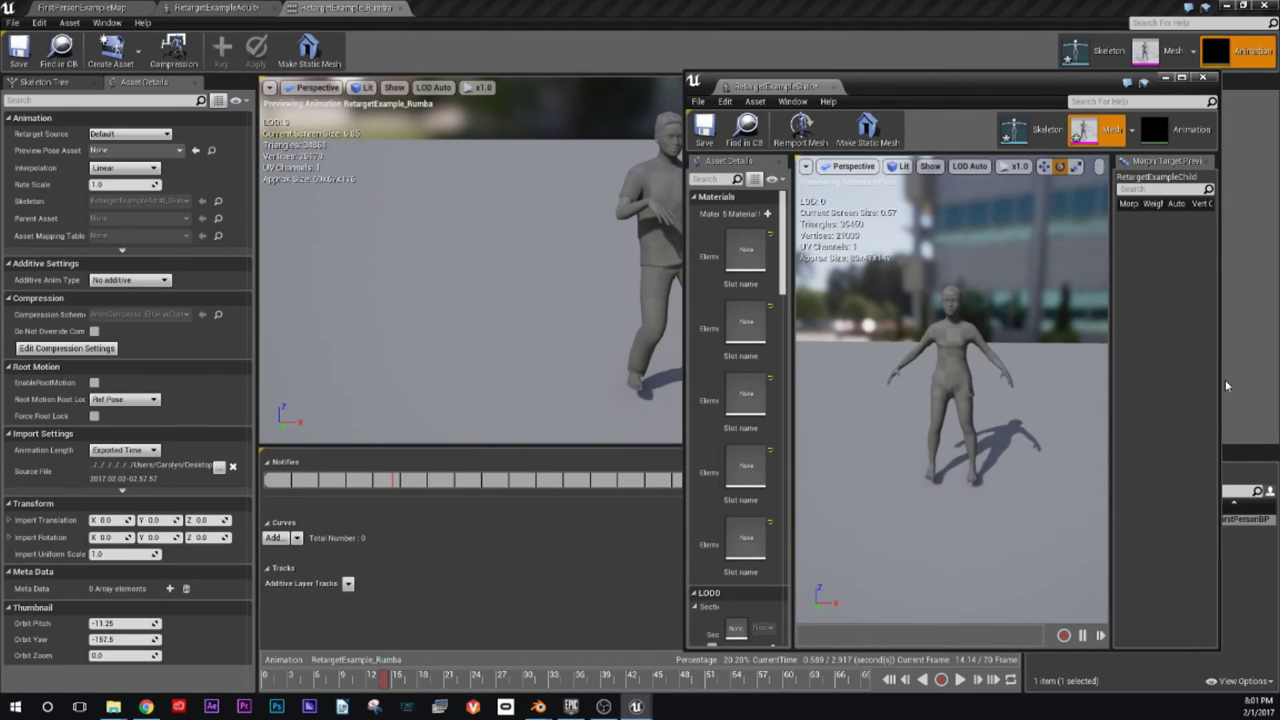
left_click_drag(1220, 383, 1275, 390)
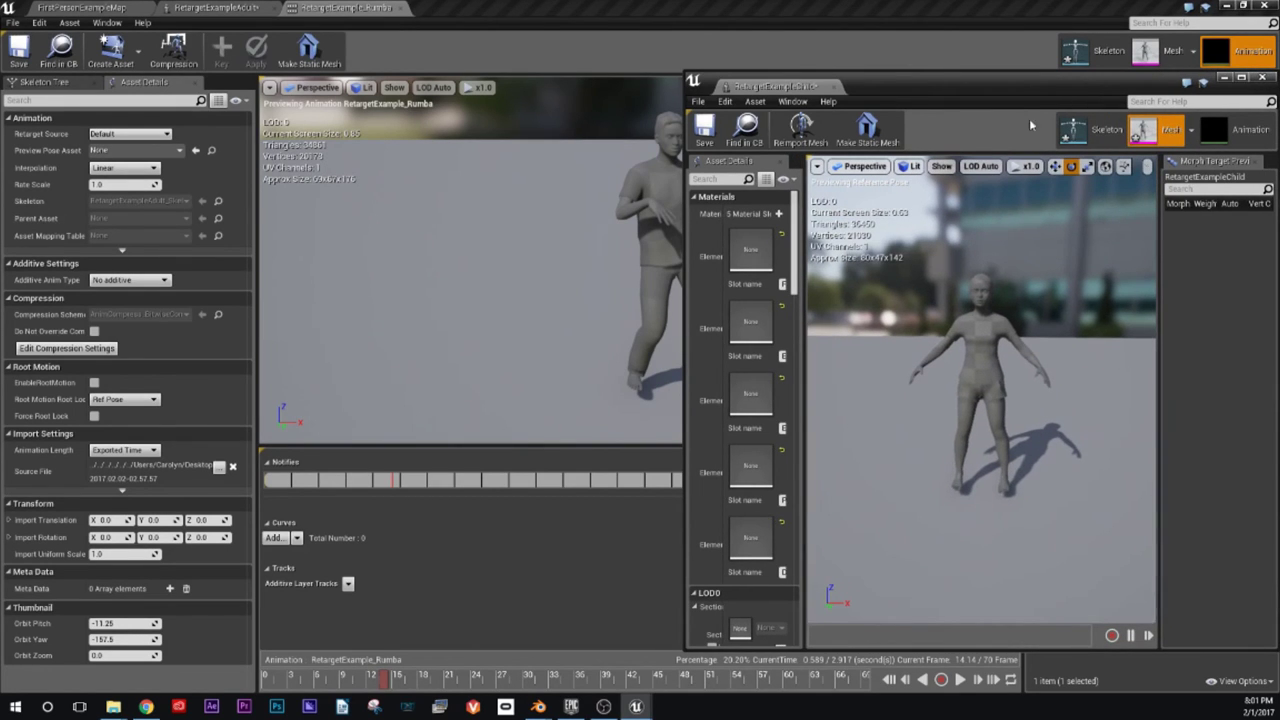
left_click_drag(888, 79, 881, 37)
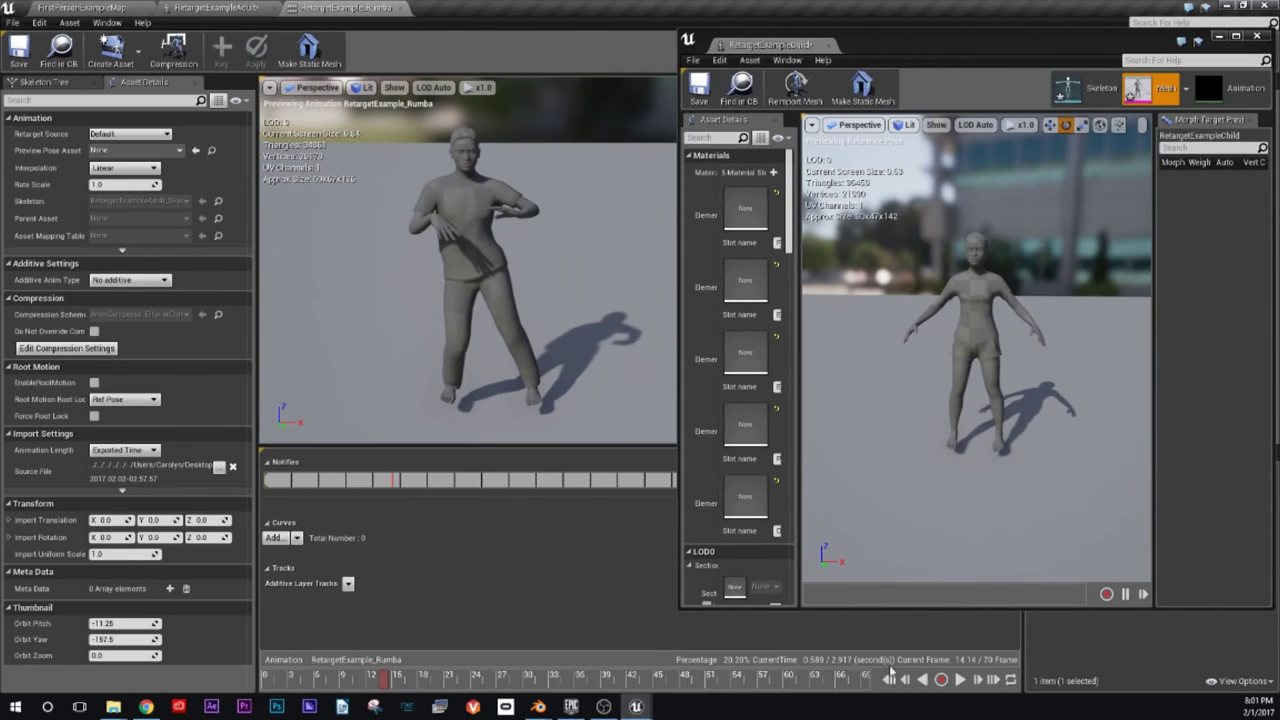
left_click(960, 681)
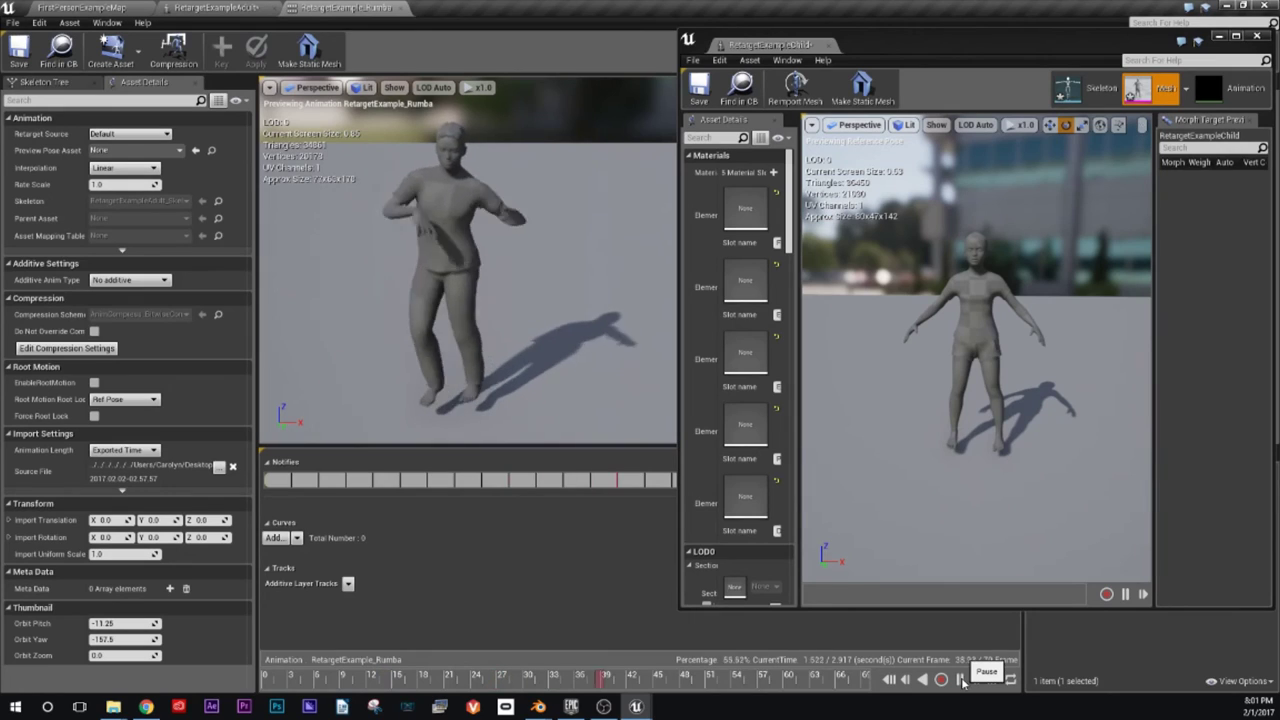
left_click(961, 681)
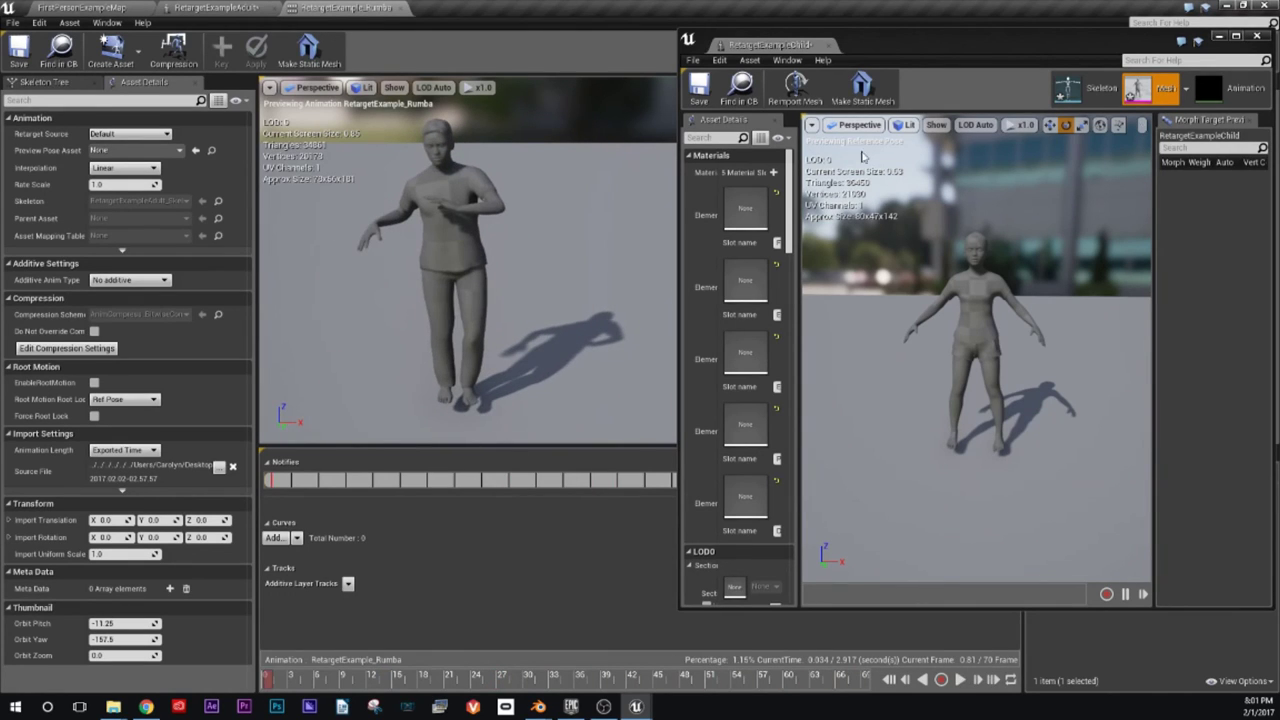
Step: Set the child mesh's preview animation to RetargetExample_Rumba in the preview scene setup
left_click(811, 126)
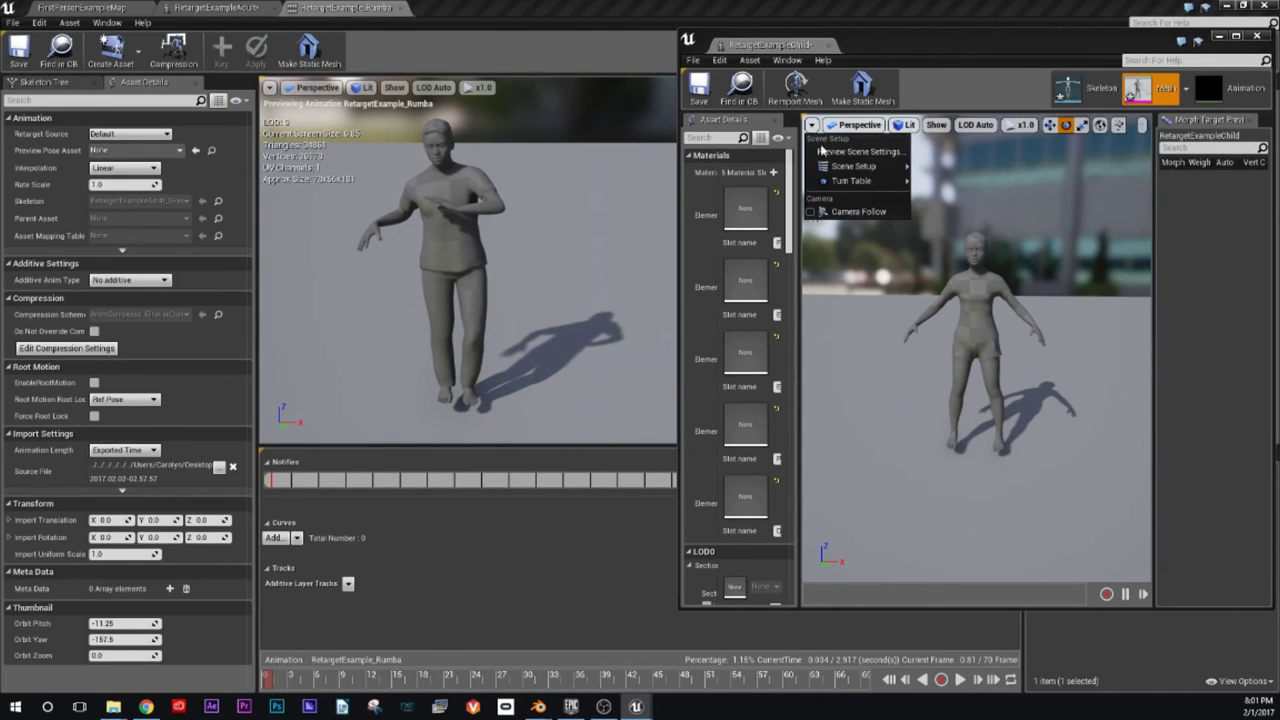
mouse_move(853, 166)
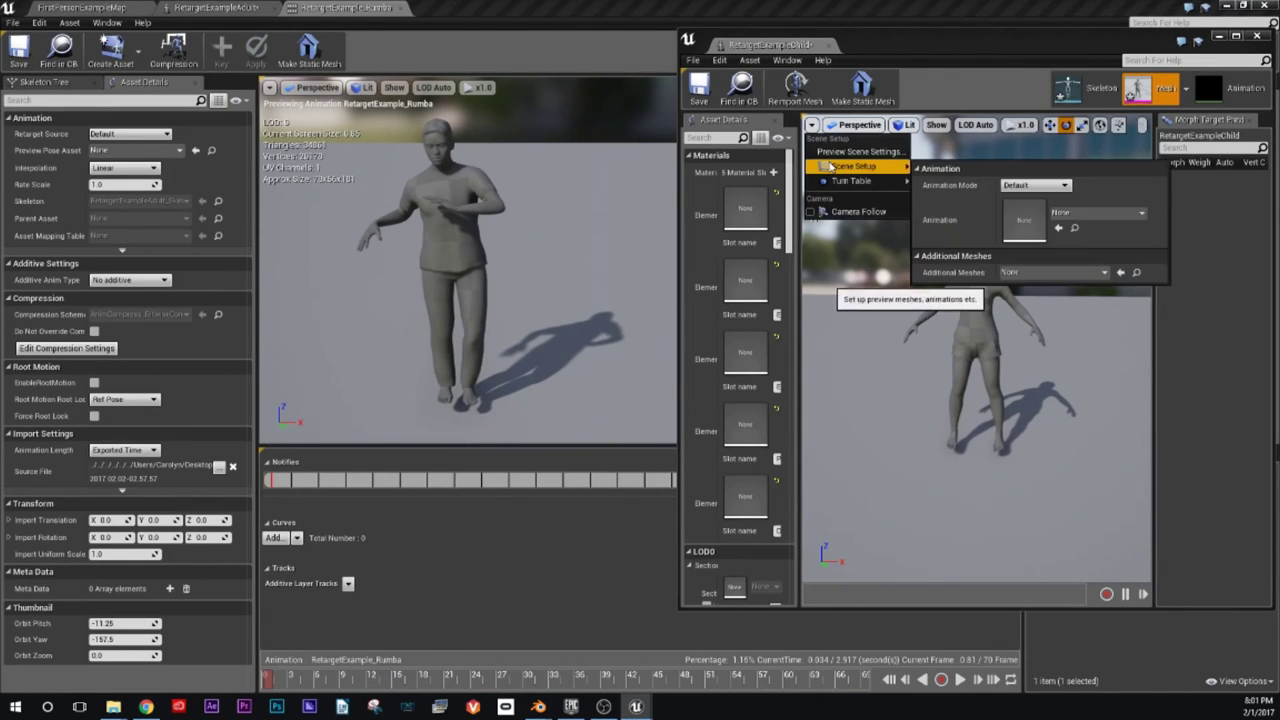
left_click(1075, 218)
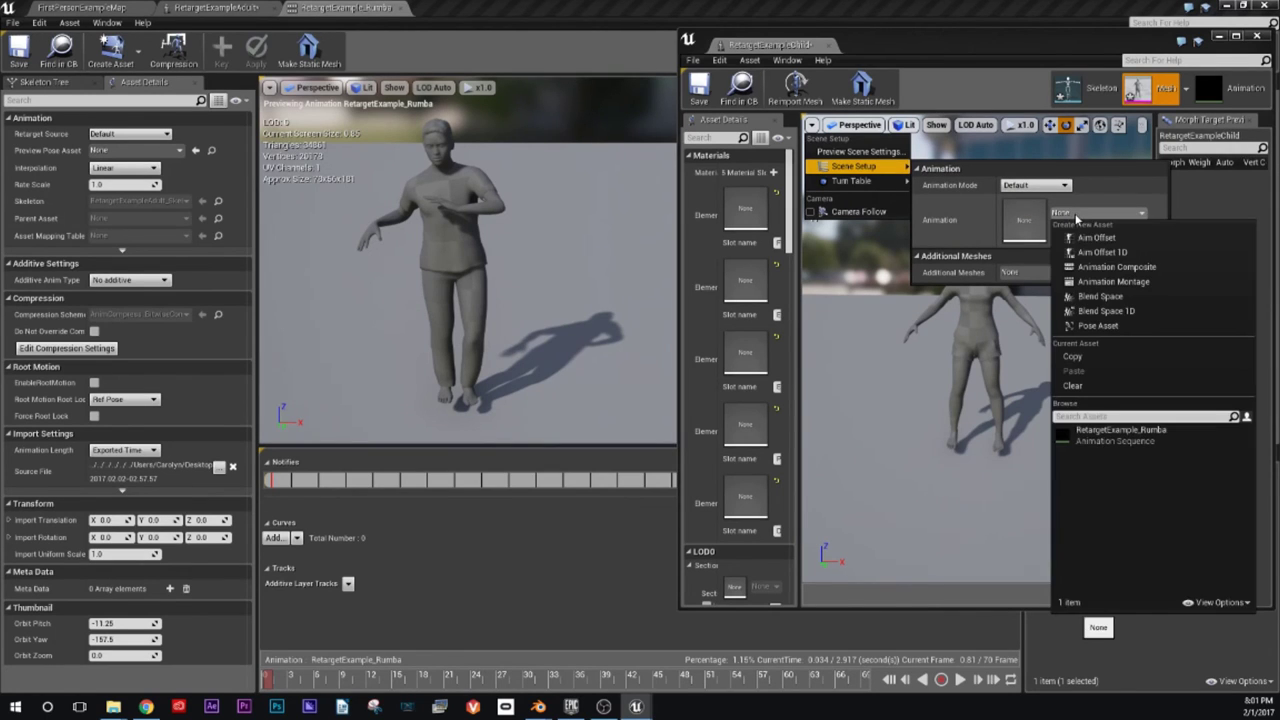
left_click(1119, 443)
left_click(1078, 430)
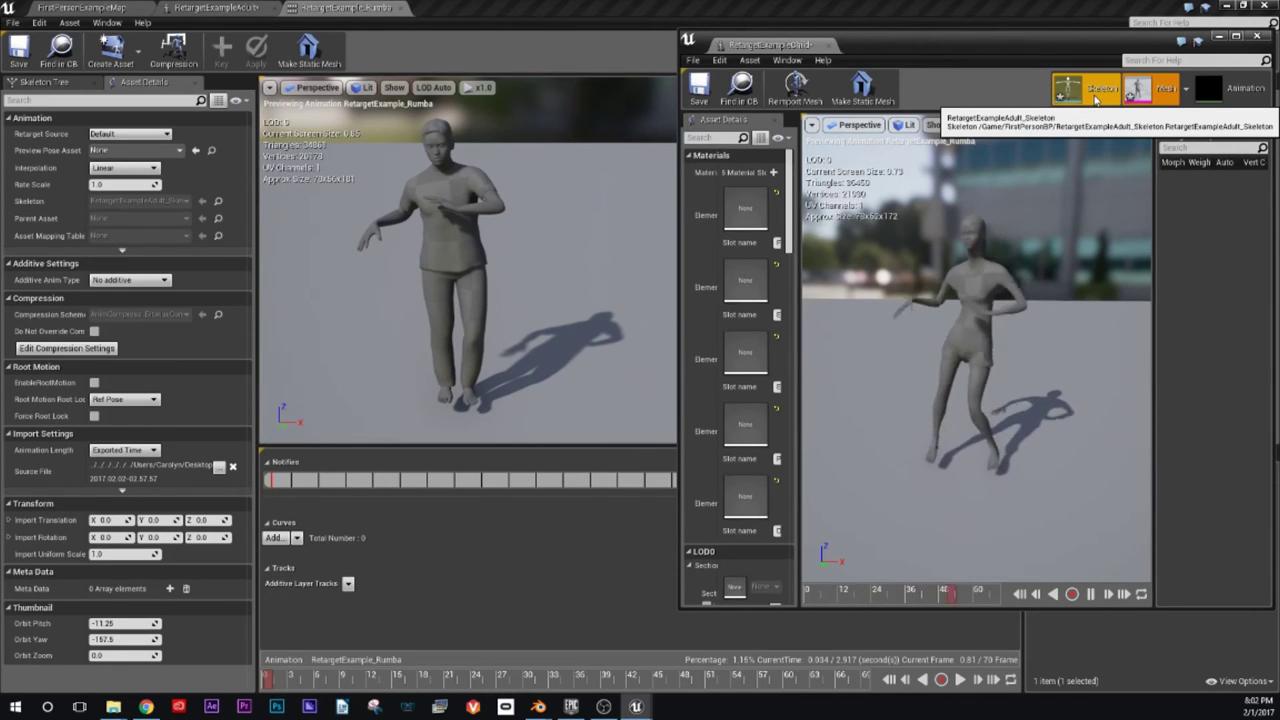
Step: Open the child's assigned skeleton, RetargetExampleAdult_Skeleton, and show the retargeting options for its bones
left_click(1095, 97)
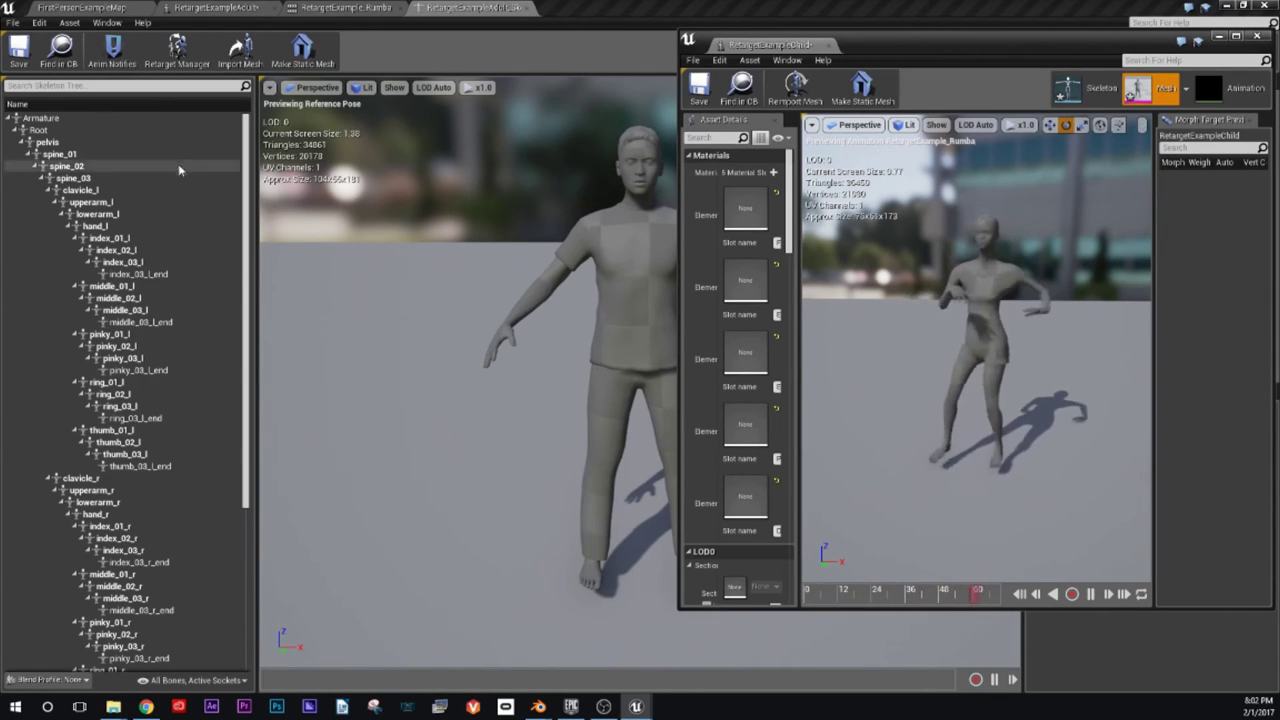
right_click(192, 134)
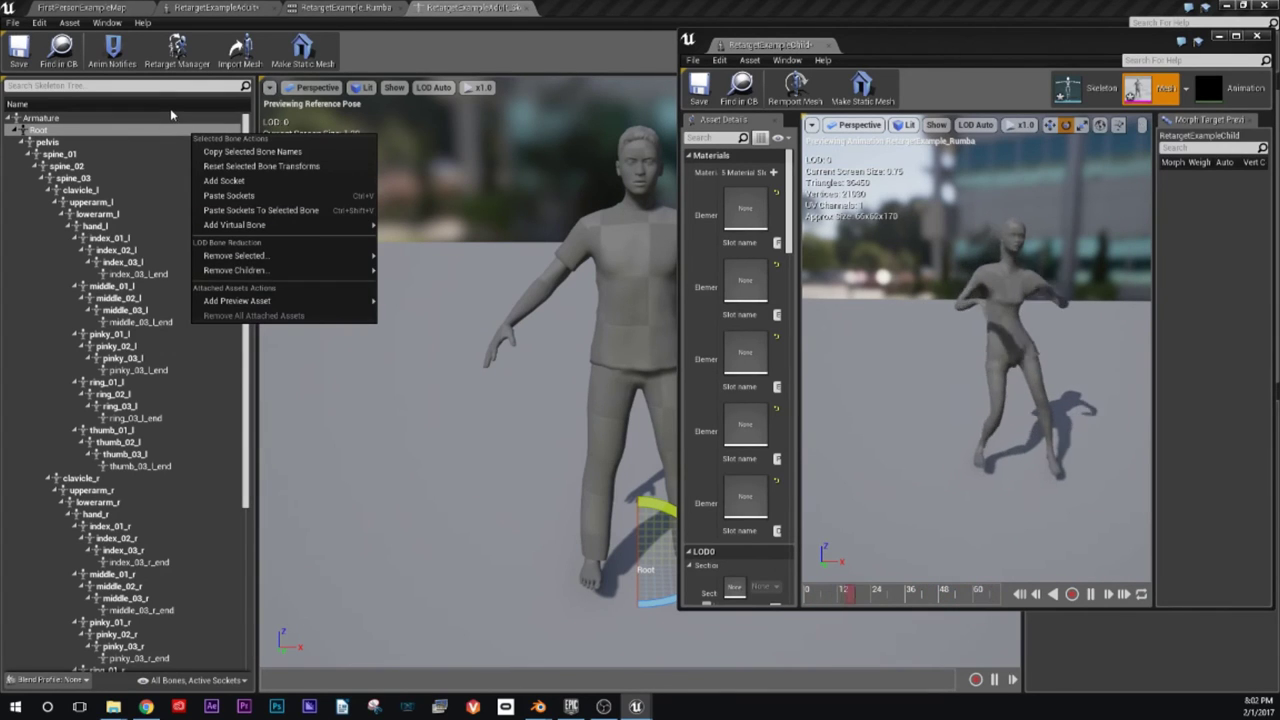
left_click(170, 115)
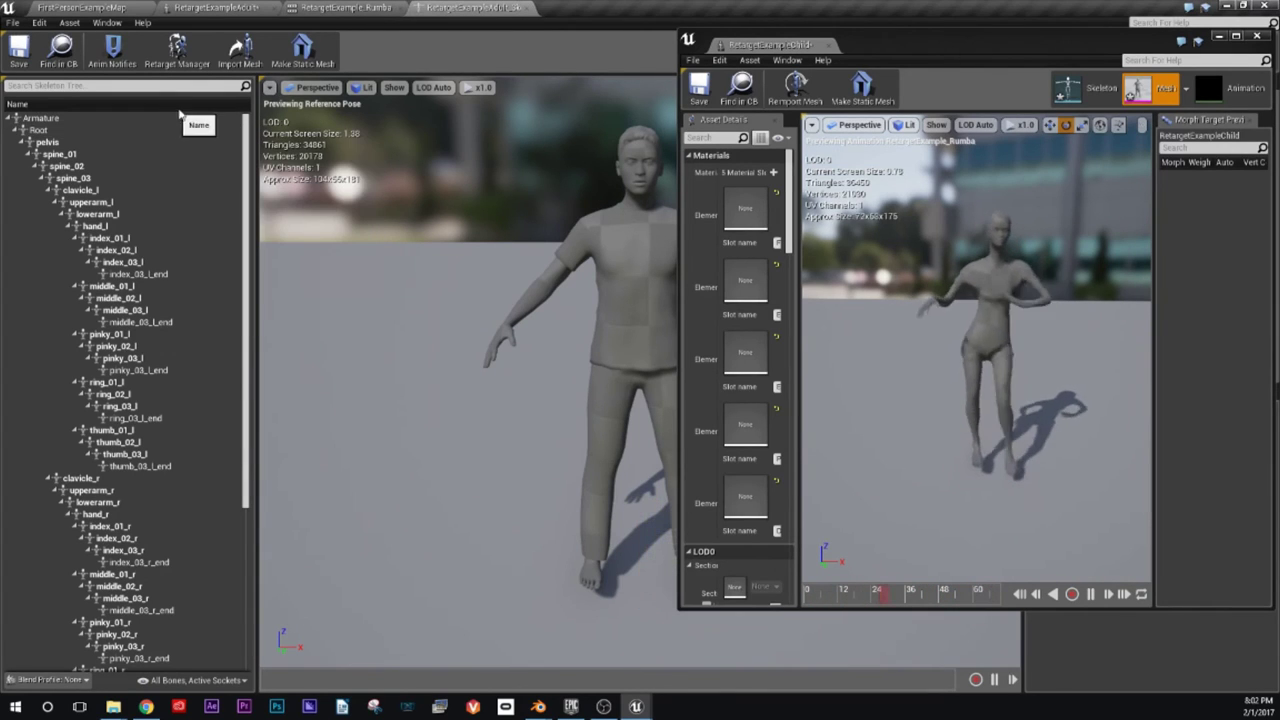
left_click(175, 684)
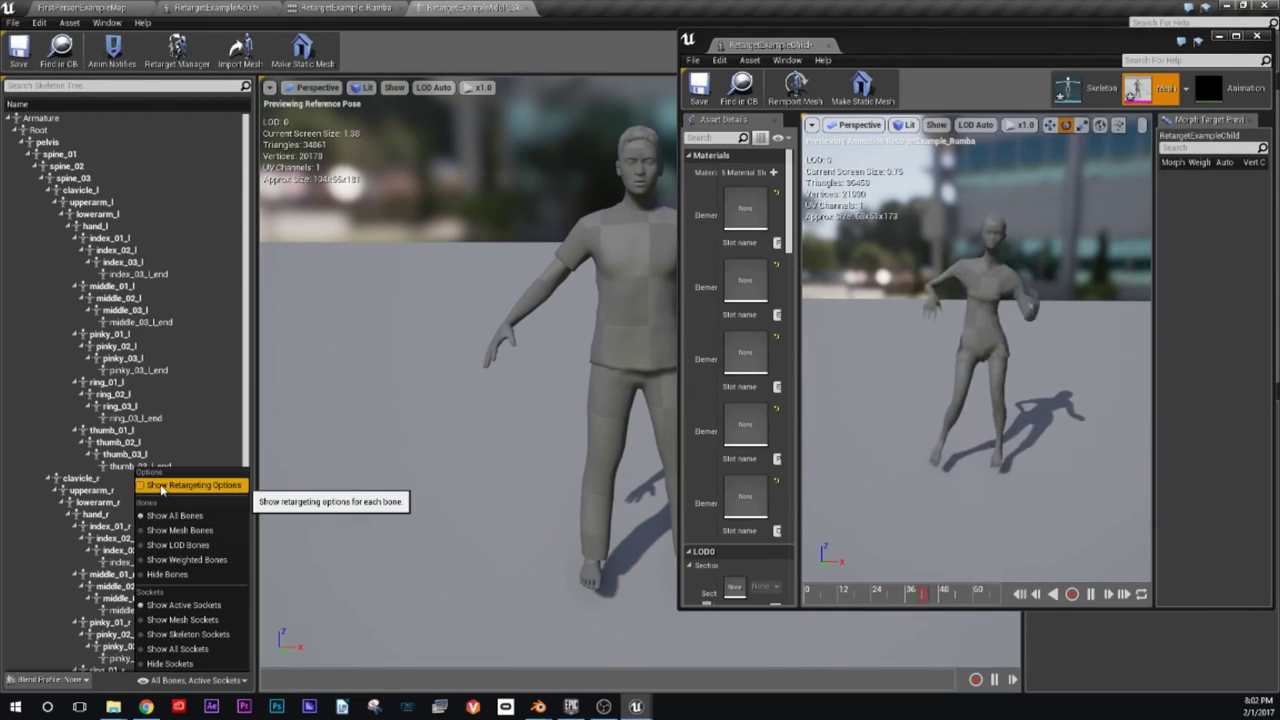
left_click(161, 488)
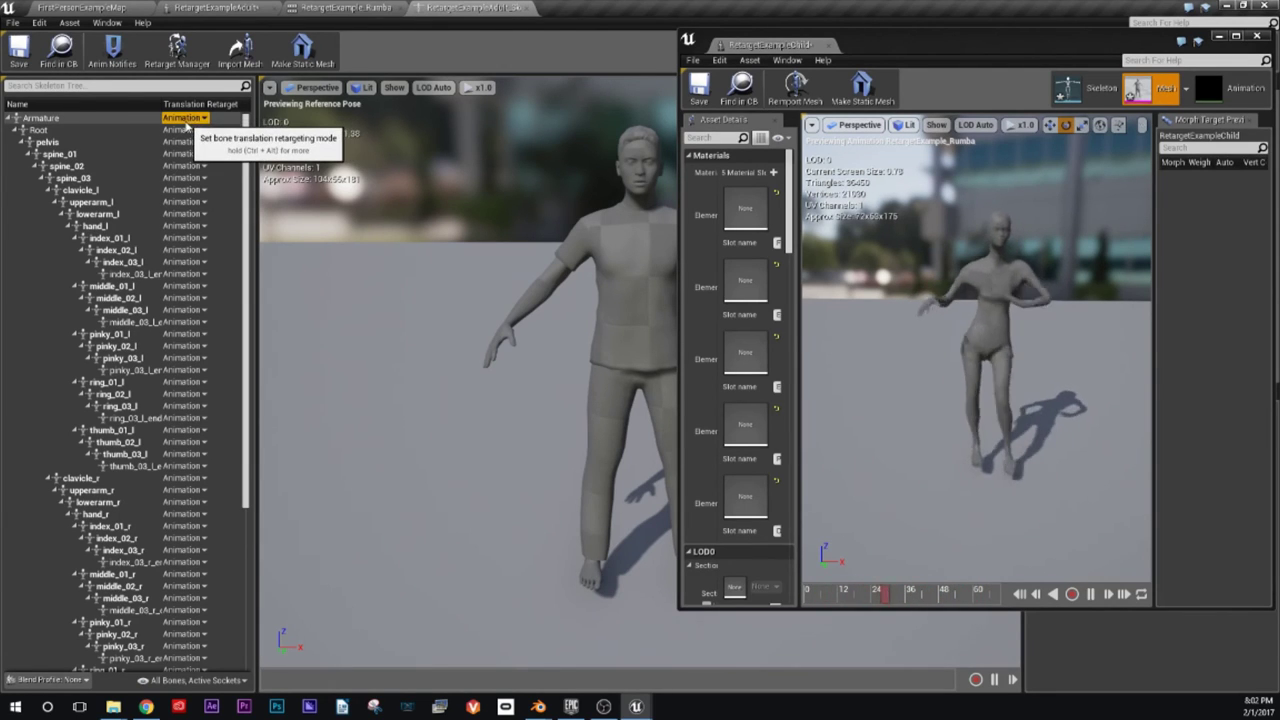
Step: Recursively set translation retargeting to Skeleton from the Armature bone down, and set Armature itself to Animation
right_click(190, 119)
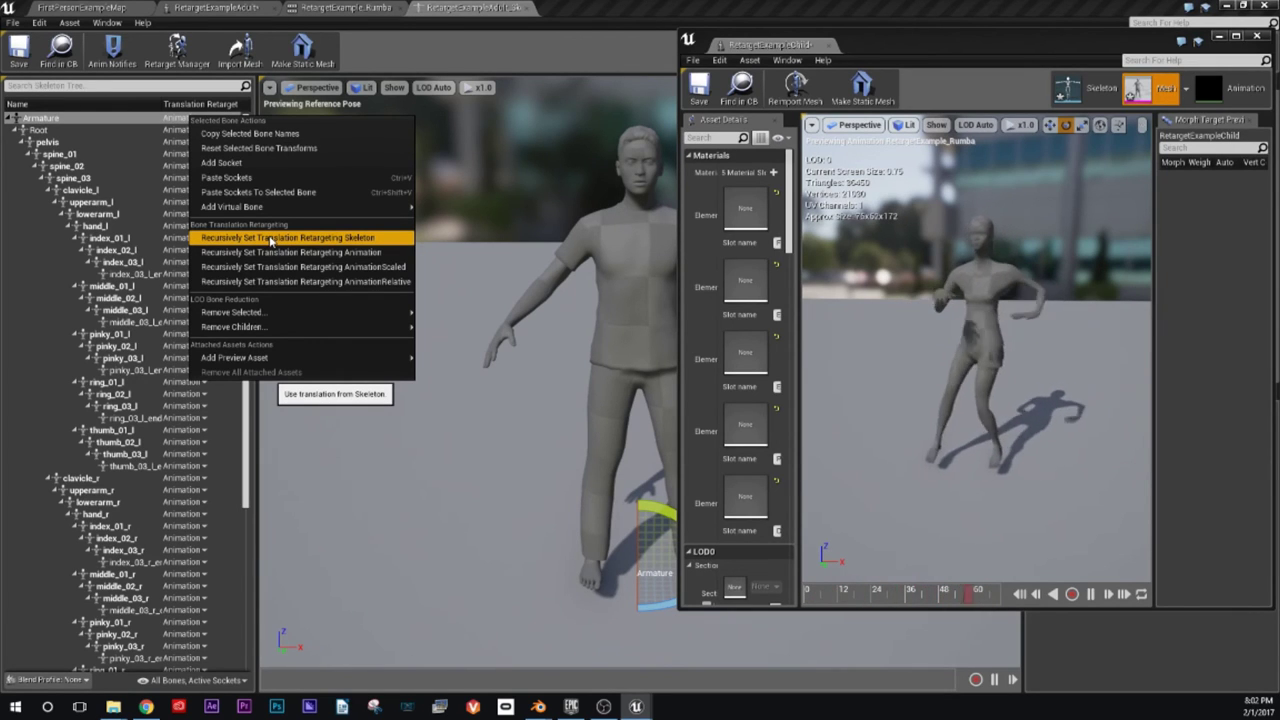
left_click(270, 238)
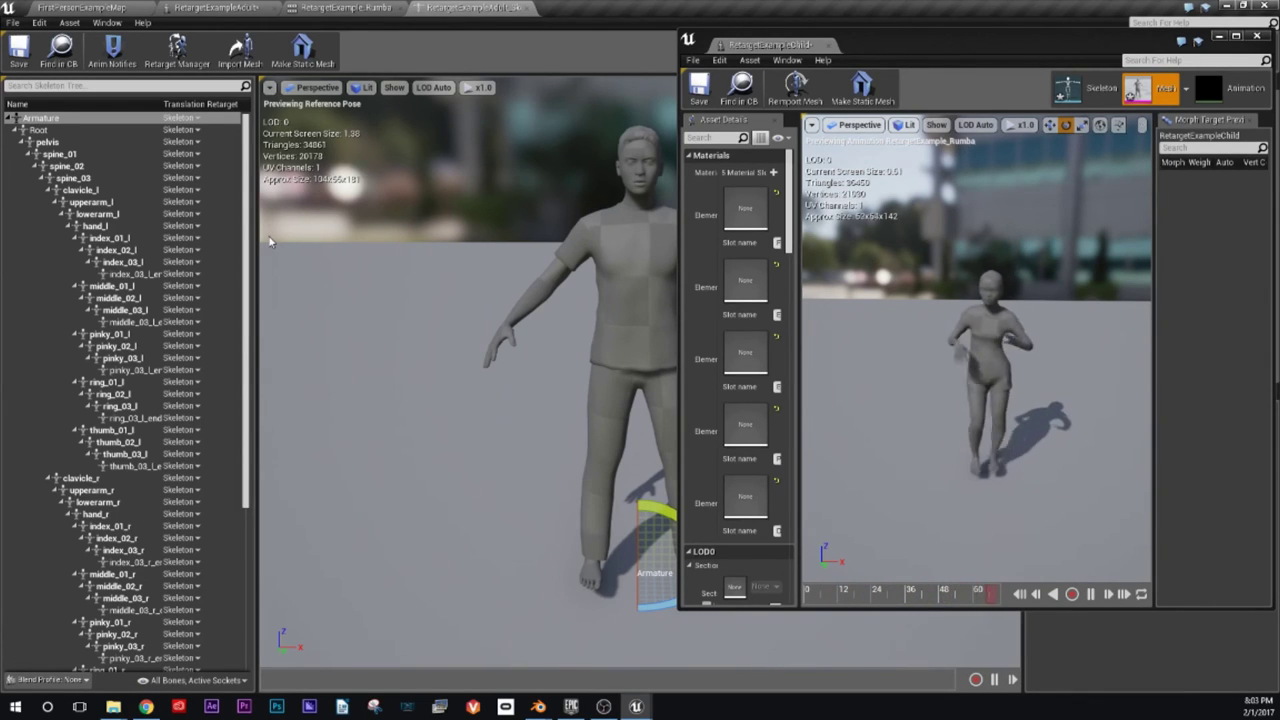
left_click(181, 118)
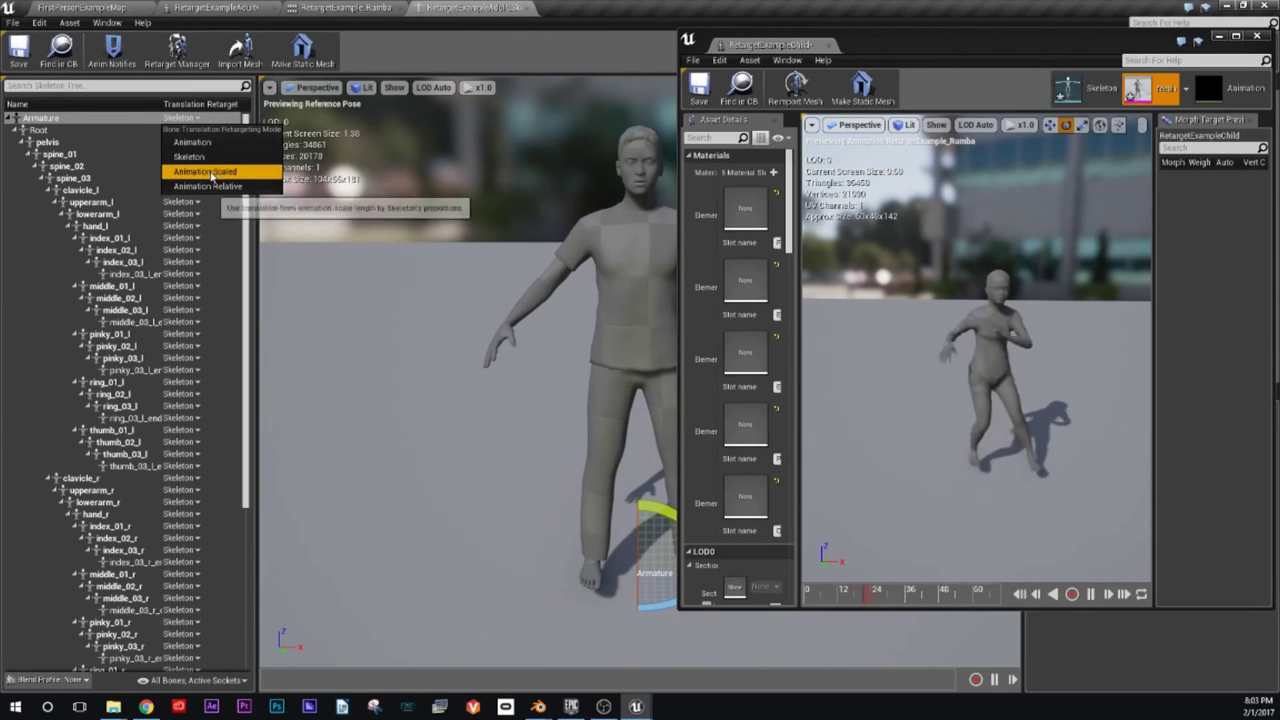
left_click(211, 146)
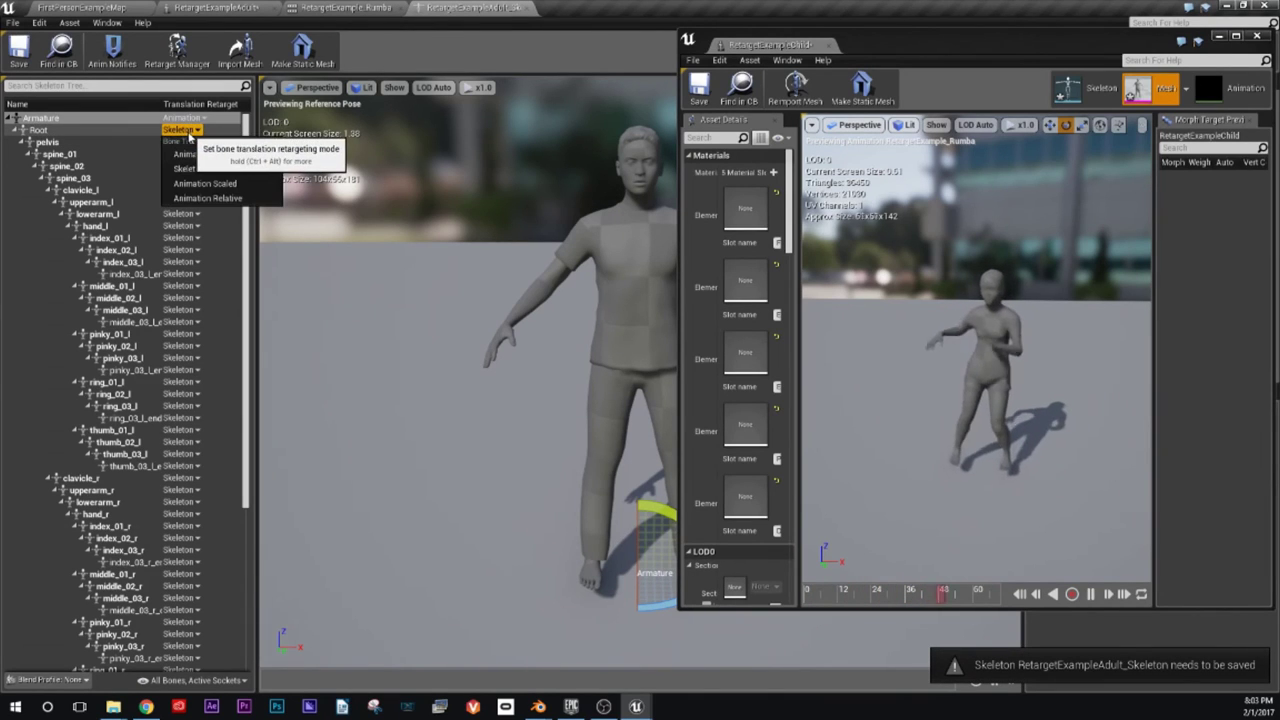
left_click(186, 131)
left_click(112, 122)
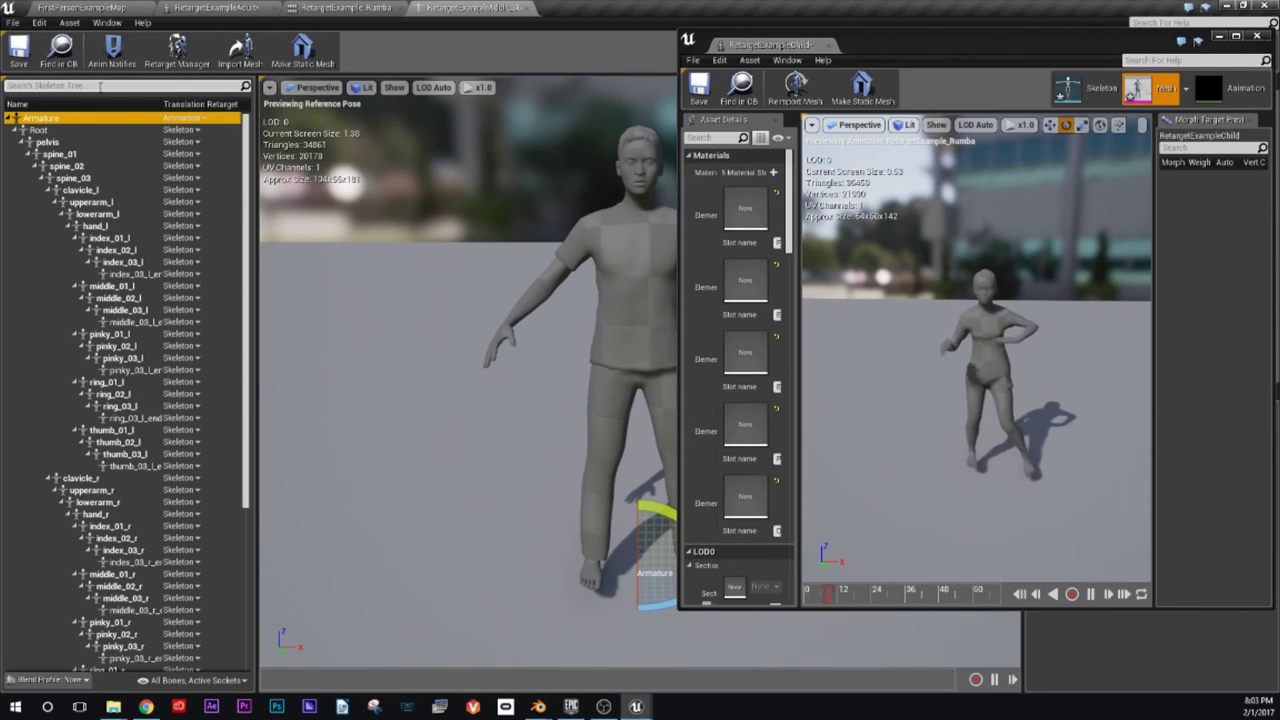
Step: Set the Root bone's translation retargeting mode to Animation Scaled
left_click(76, 130)
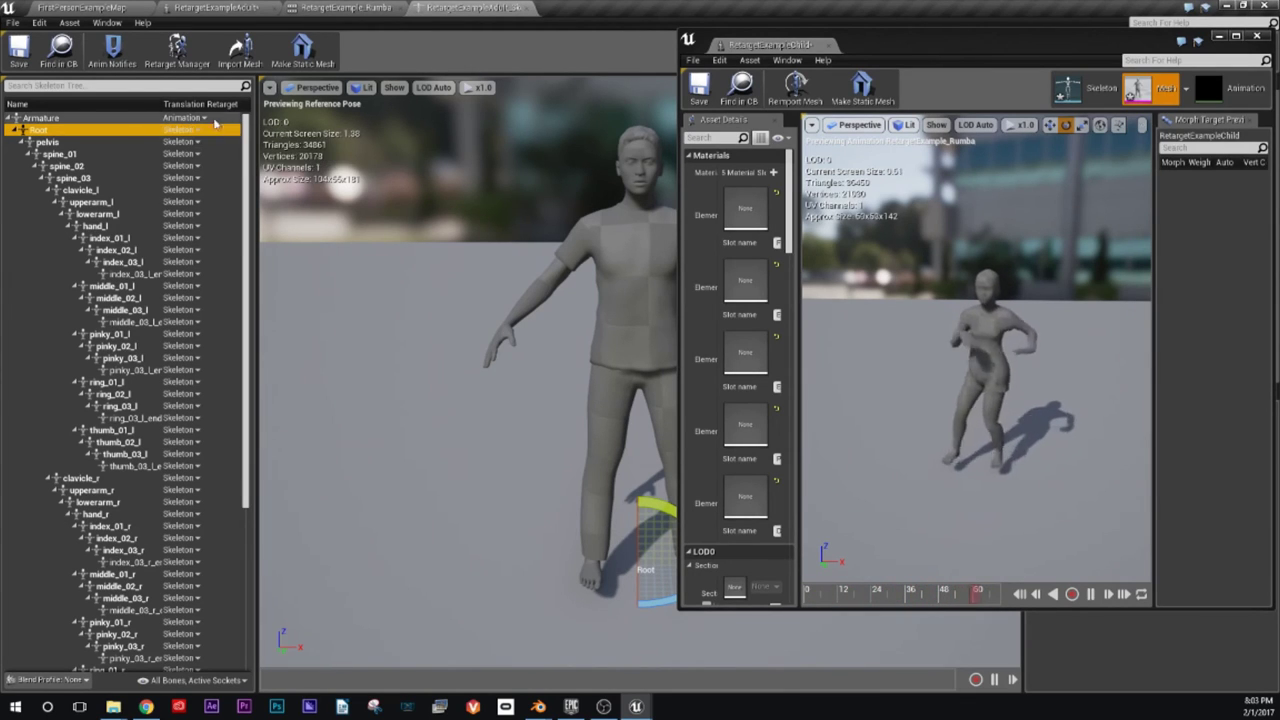
left_click(186, 130)
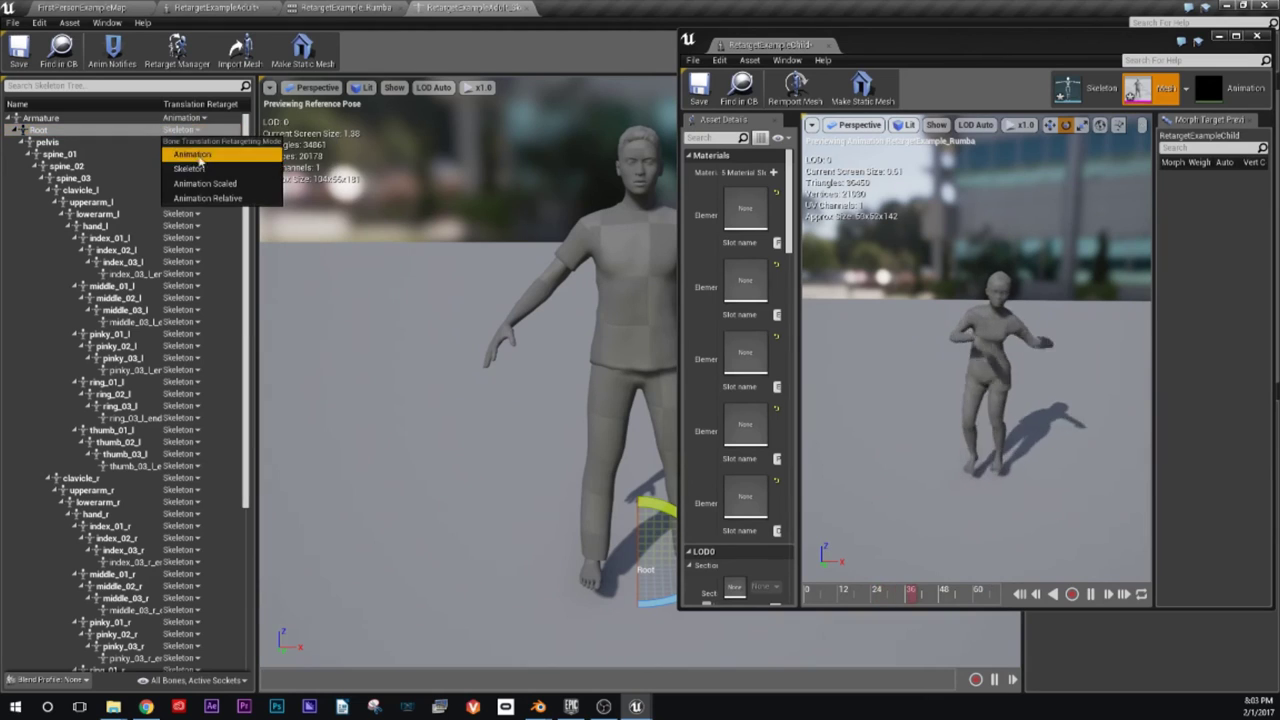
left_click(204, 185)
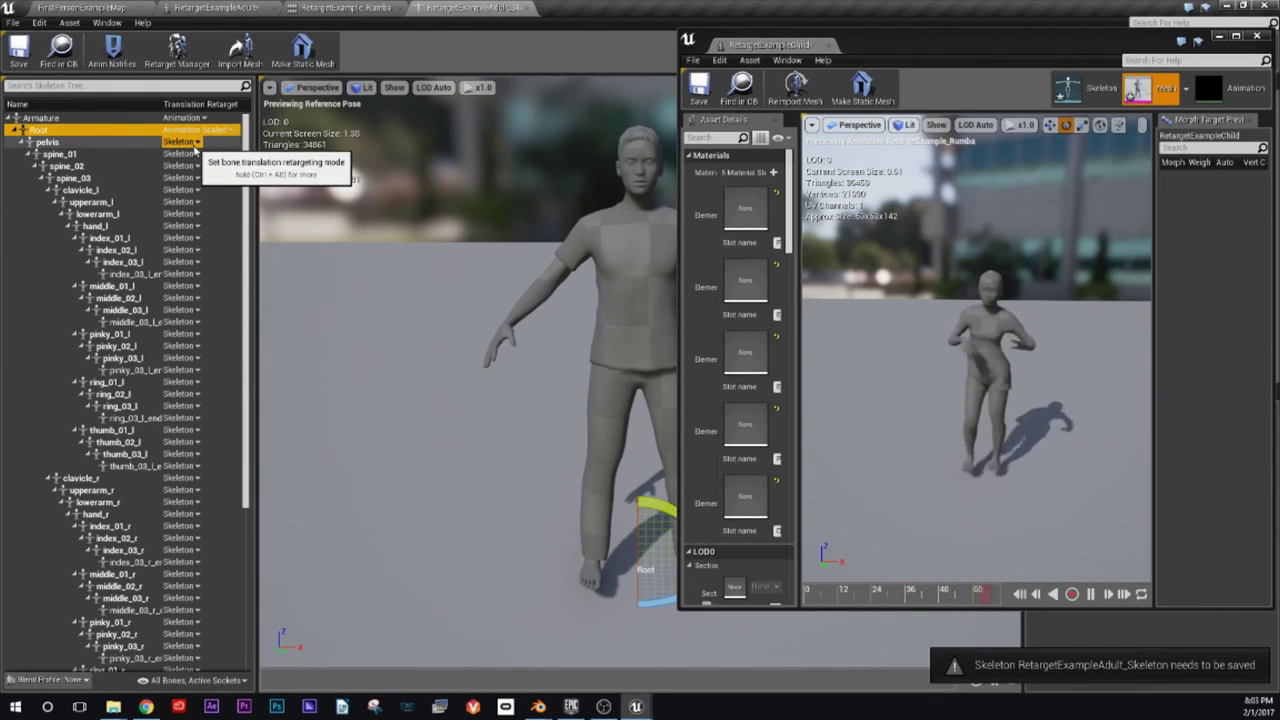
Step: Compare Animation Scaled and Skeleton translation retargeting on the pelvis bone, keeping it set to Animation Scaled
left_click(196, 146)
left_click(199, 196)
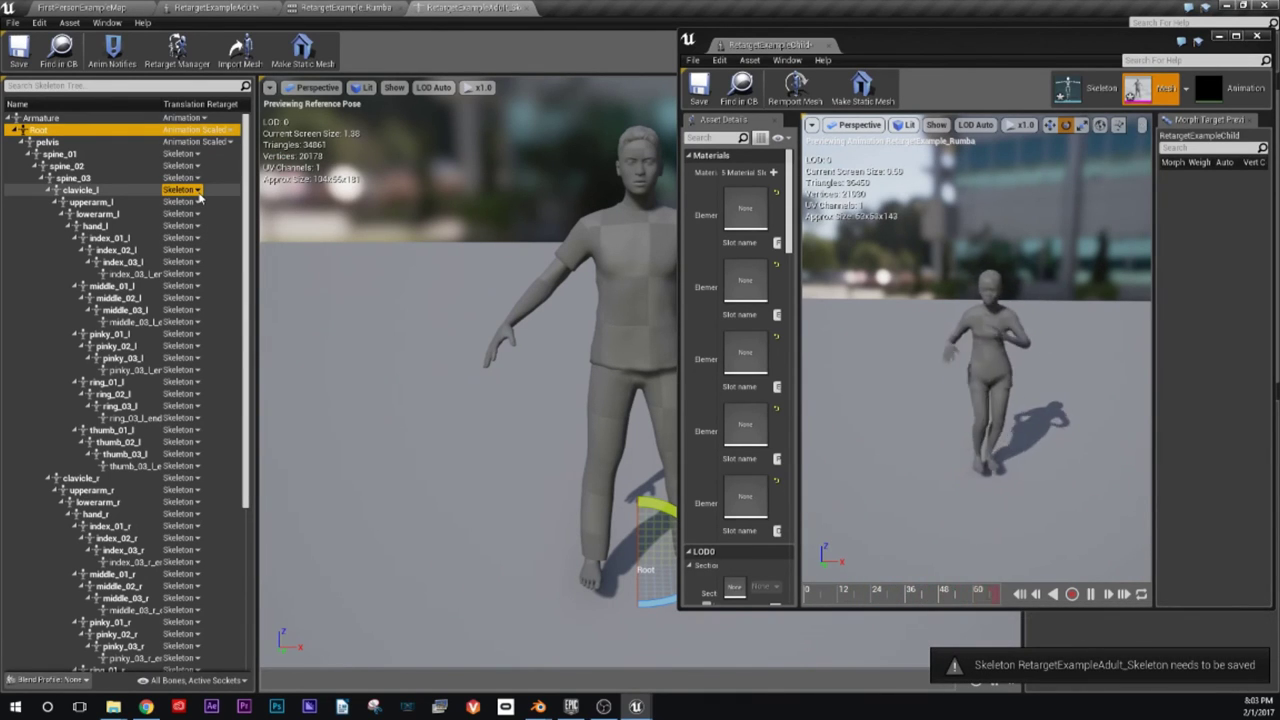
left_click(195, 143)
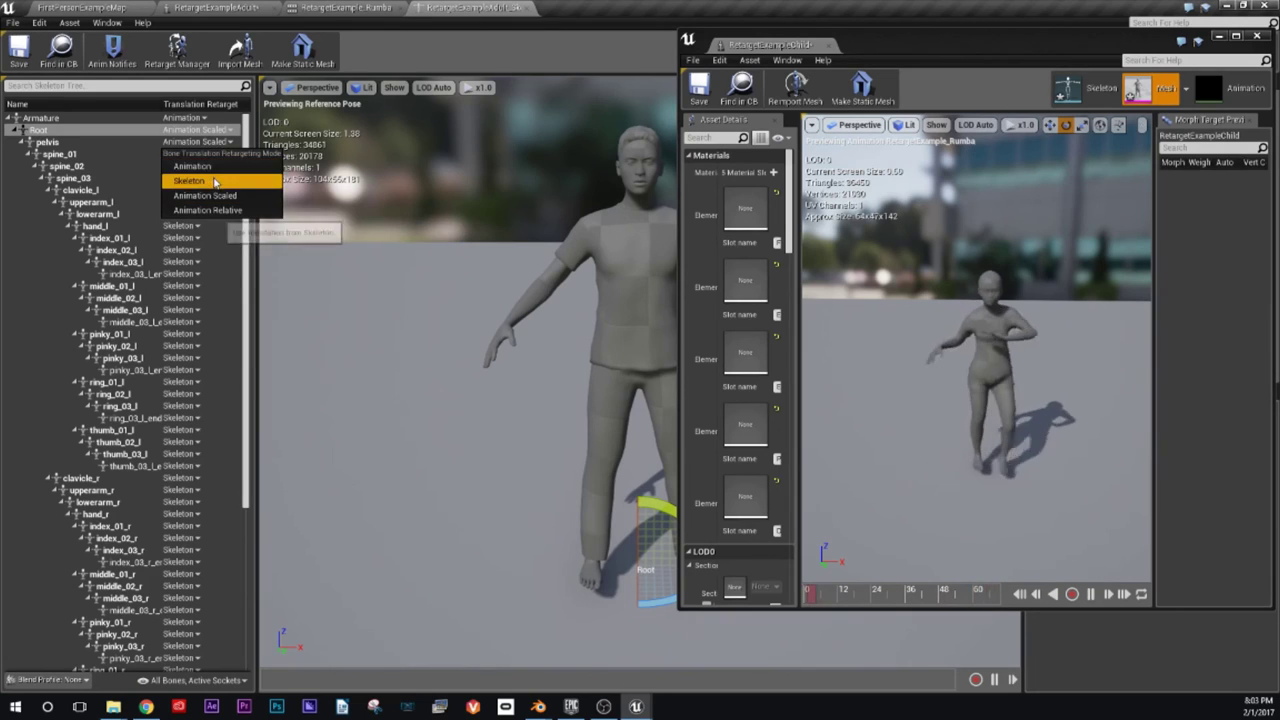
left_click(208, 182)
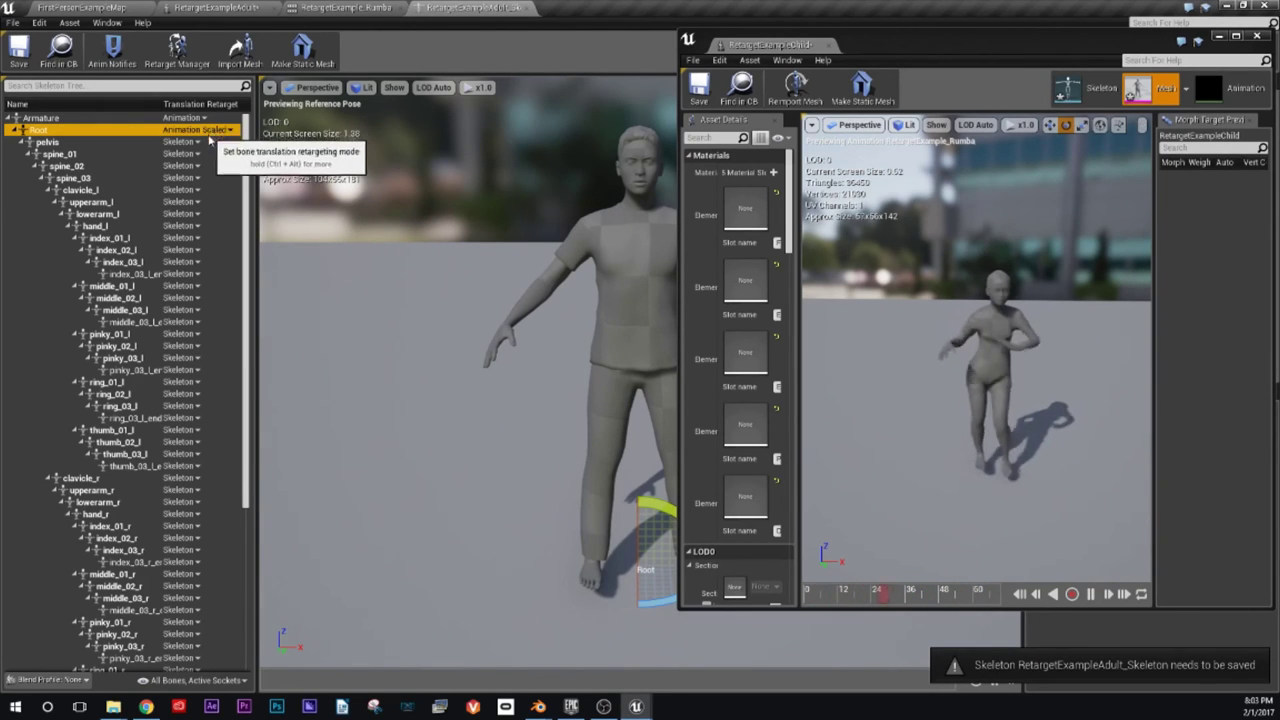
left_click(208, 131)
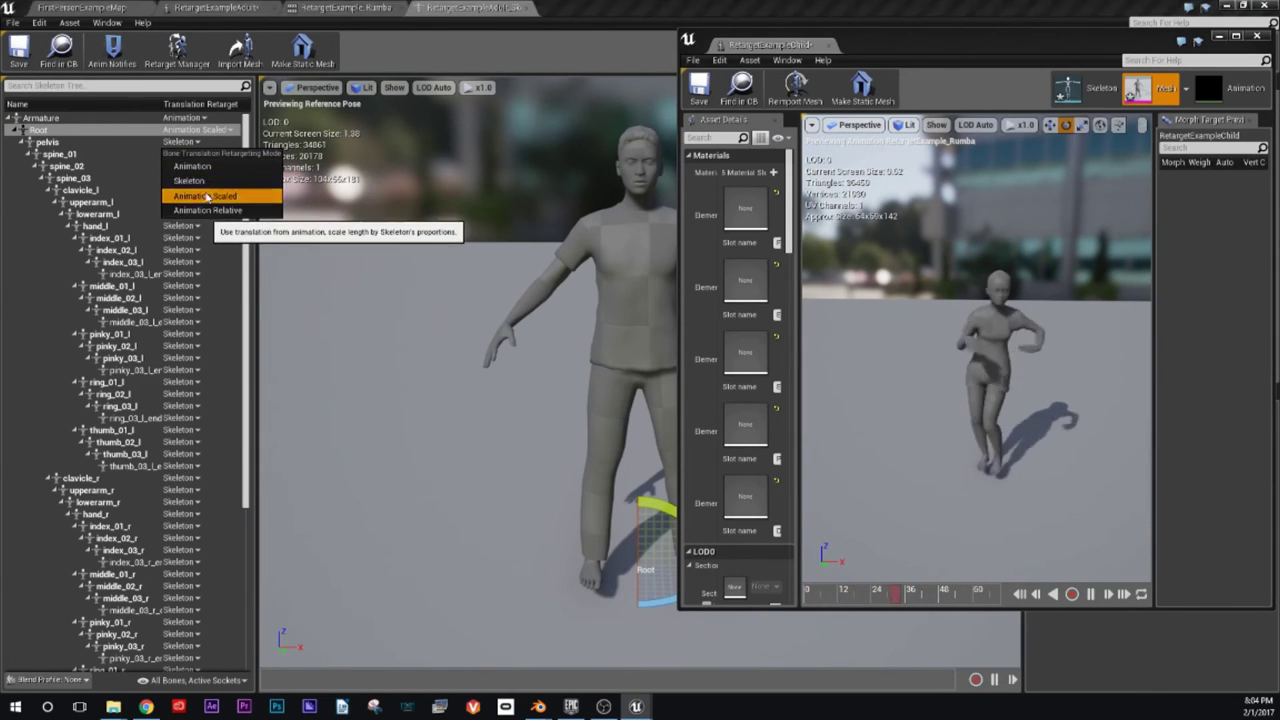
left_click(205, 195)
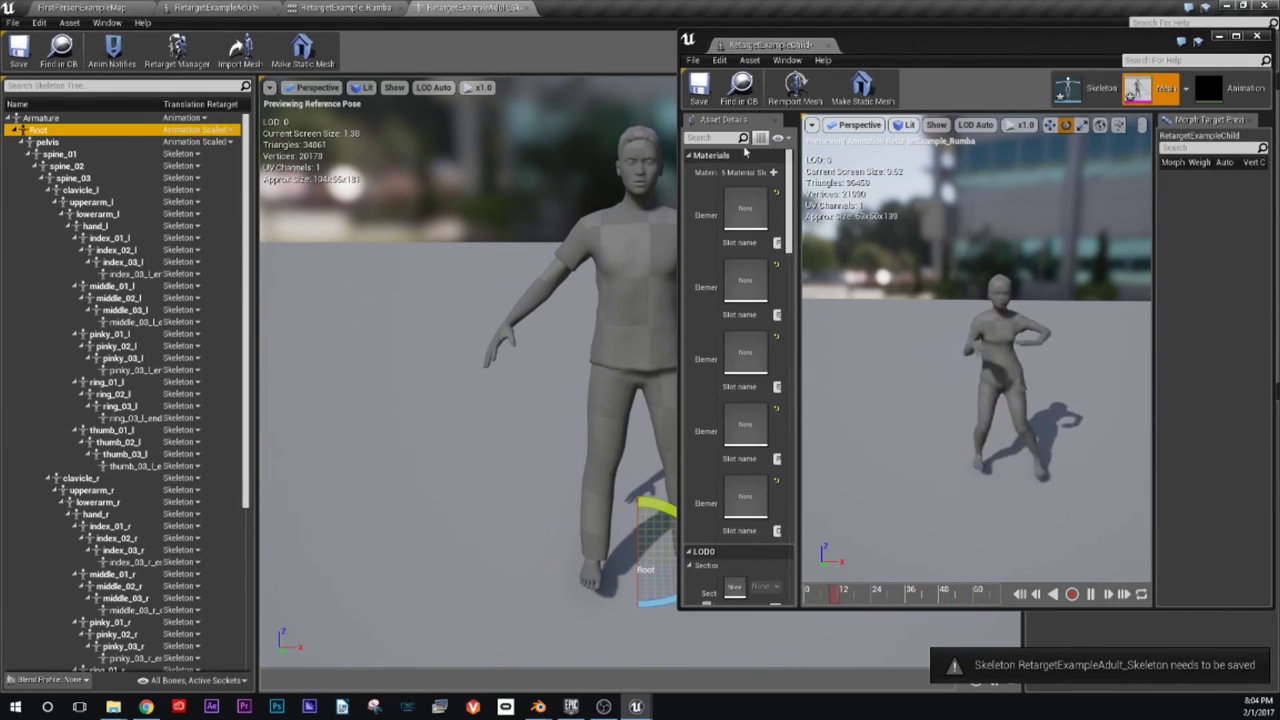
Step: Dock the RetargetExampleChild editor back with the other asset editors and view the child's Rumba preview
left_click_drag(766, 44, 595, 8)
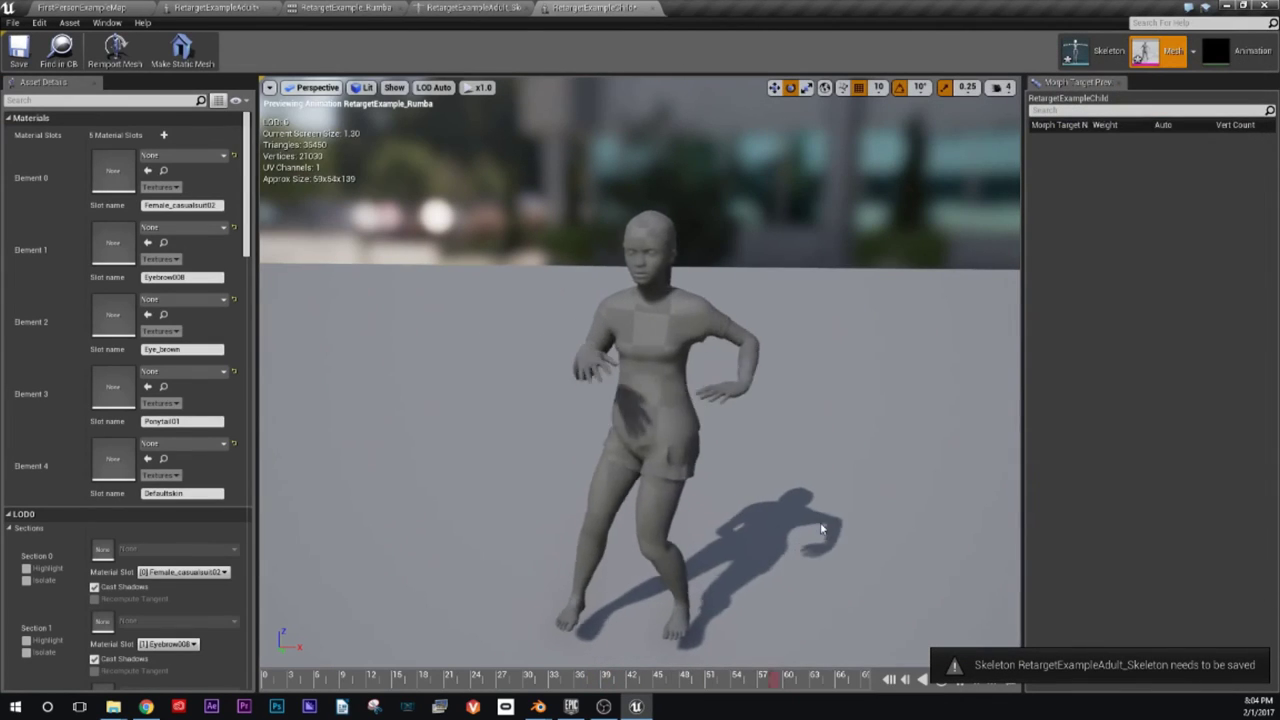
scroll(840, 560, "down", 2)
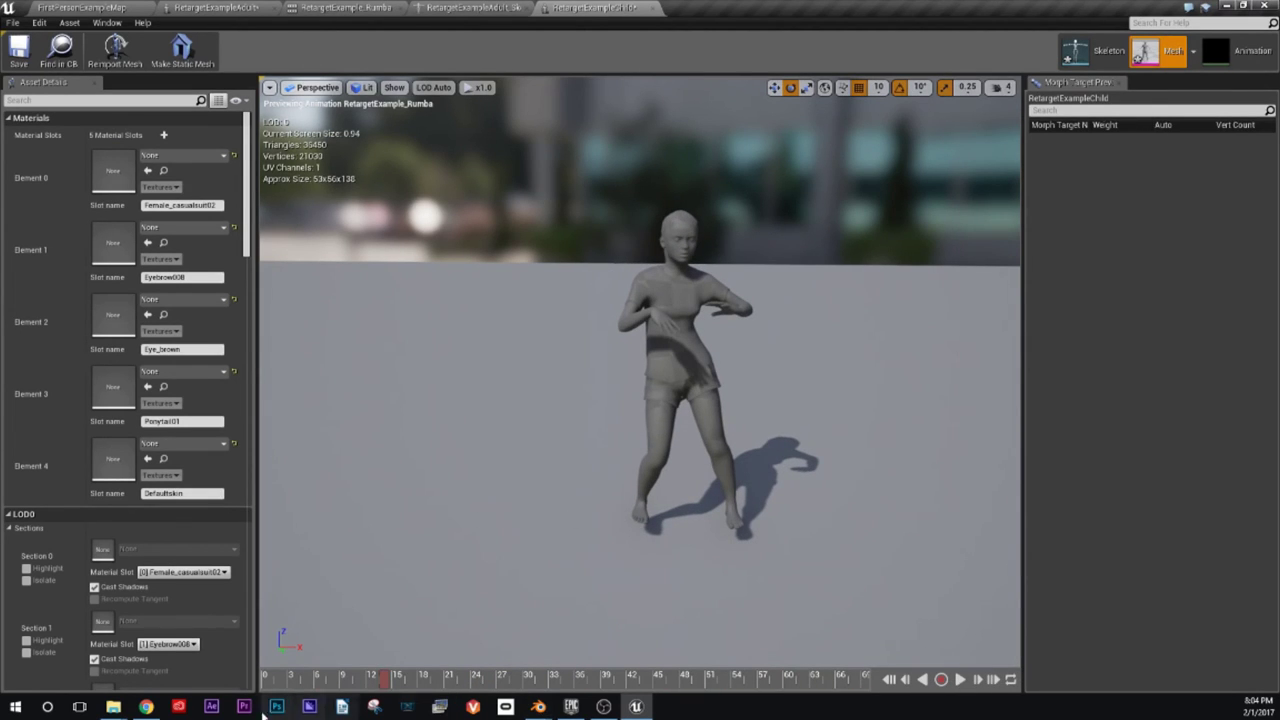
left_click(146, 707)
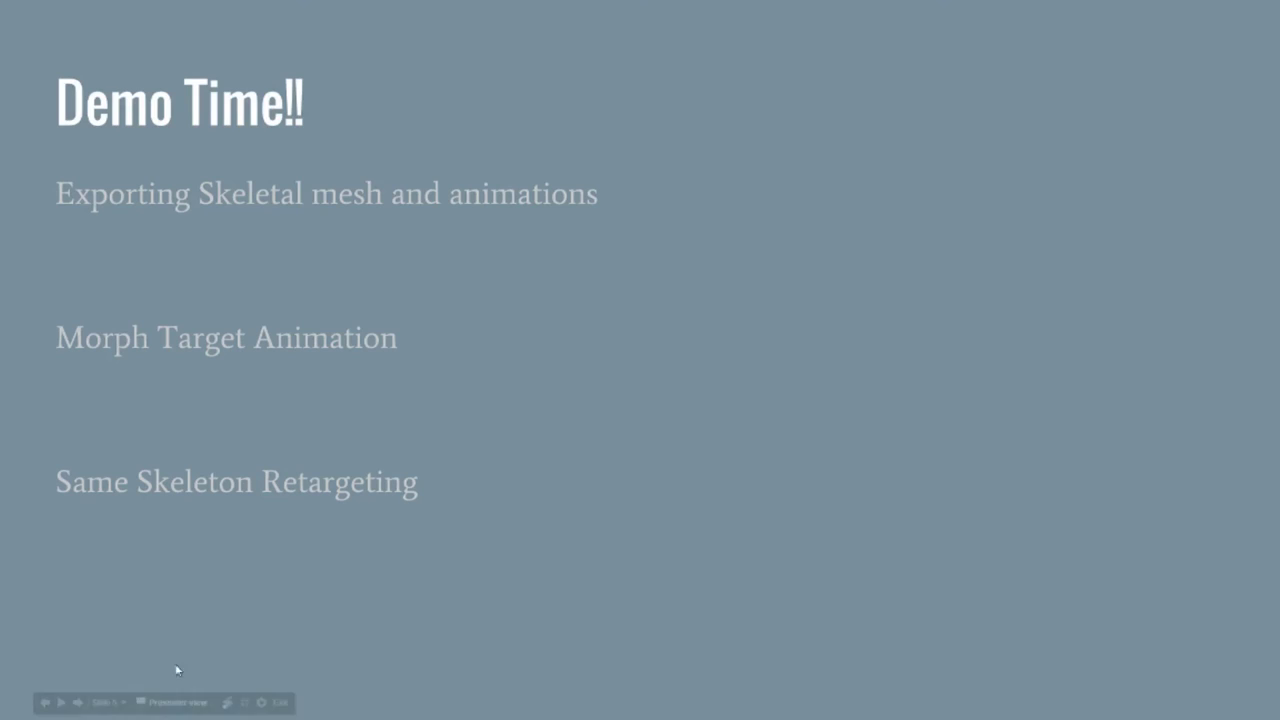
left_click(698, 365)
left_click(699, 365)
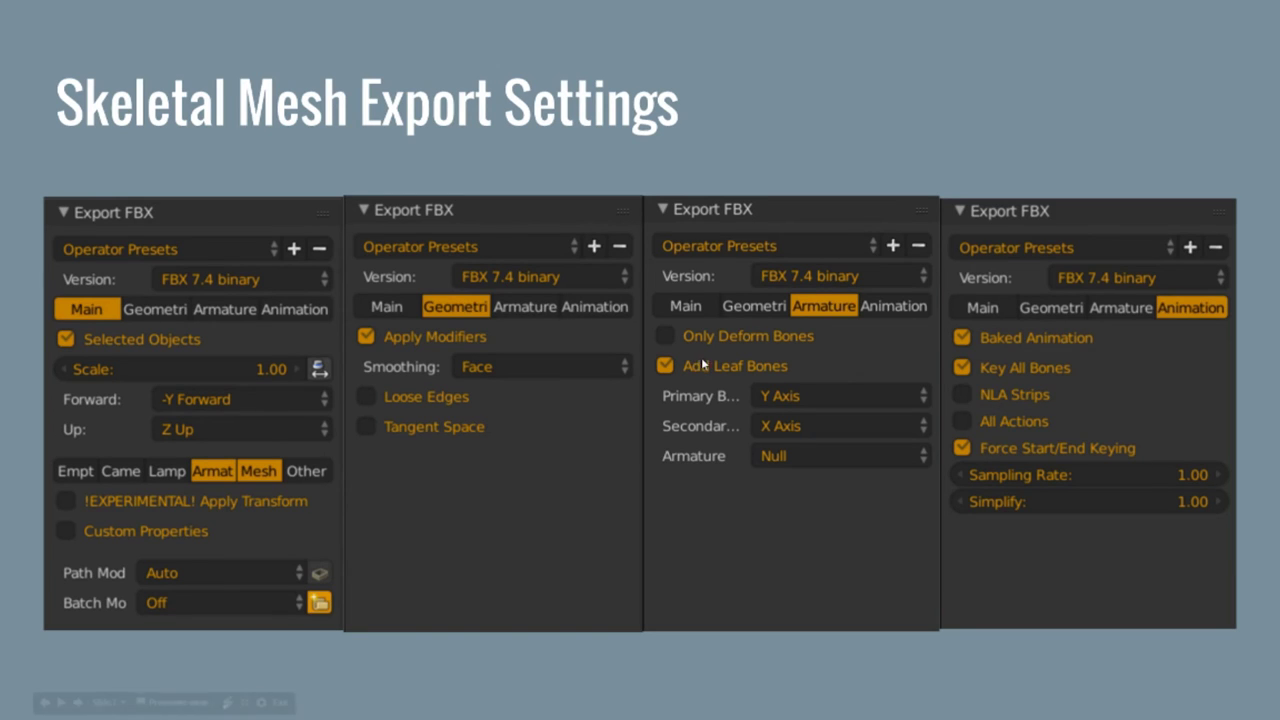
left_click(842, 145)
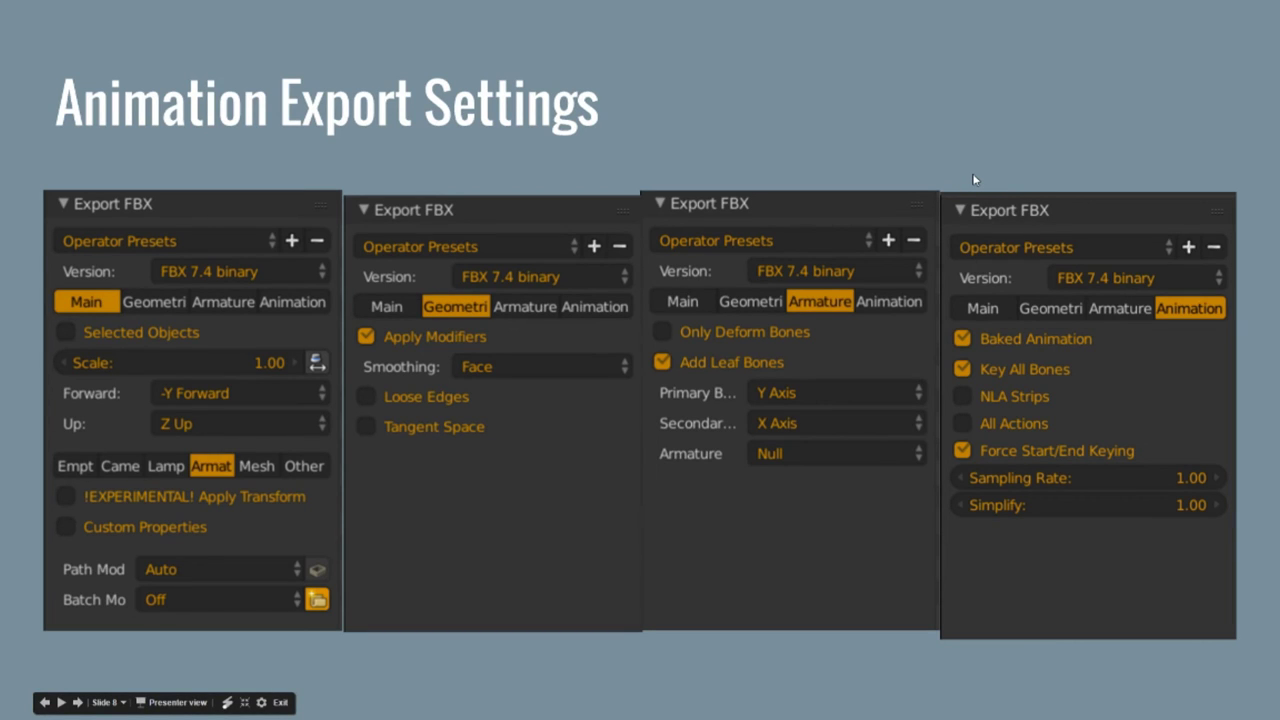
key("Right")
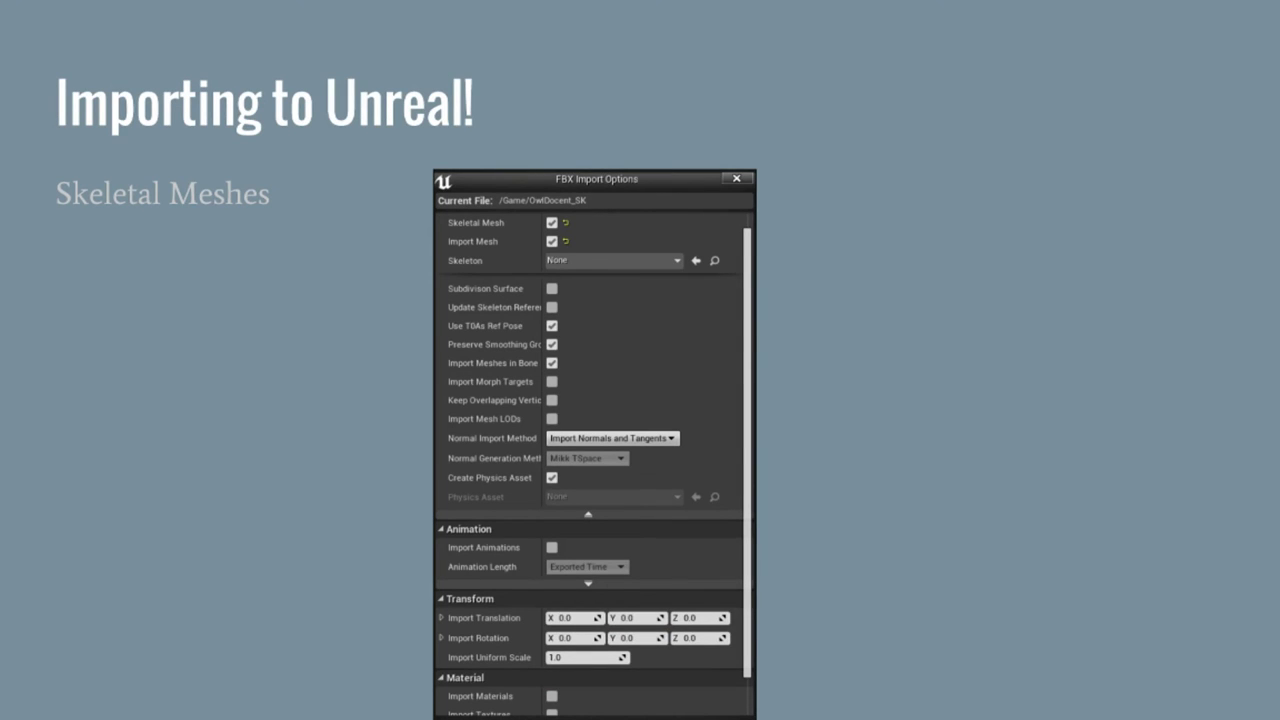
key("Right")
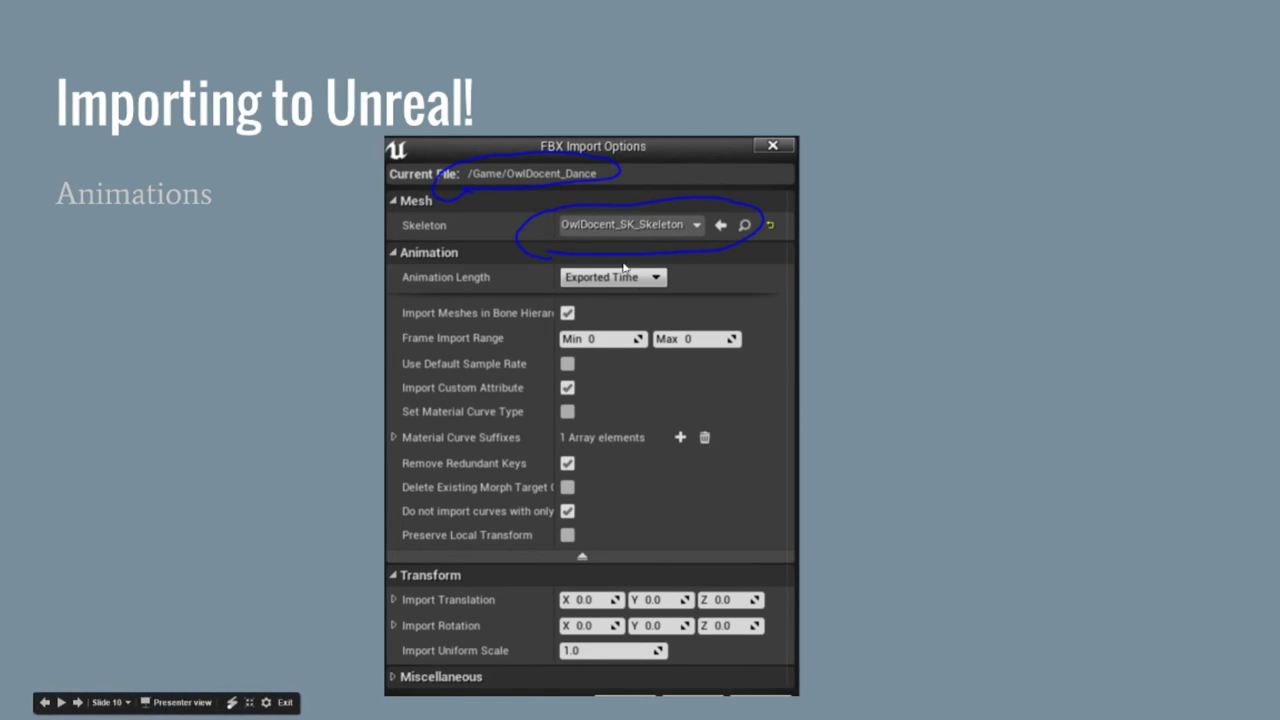
key("Right")
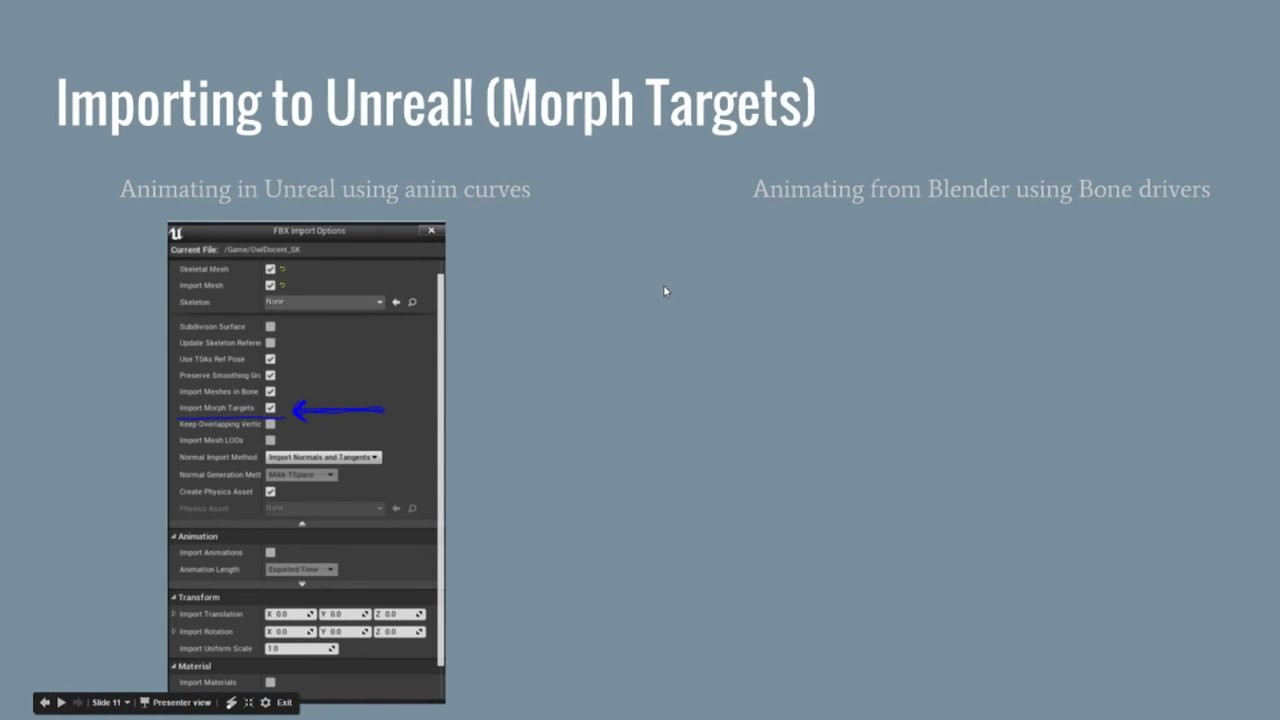
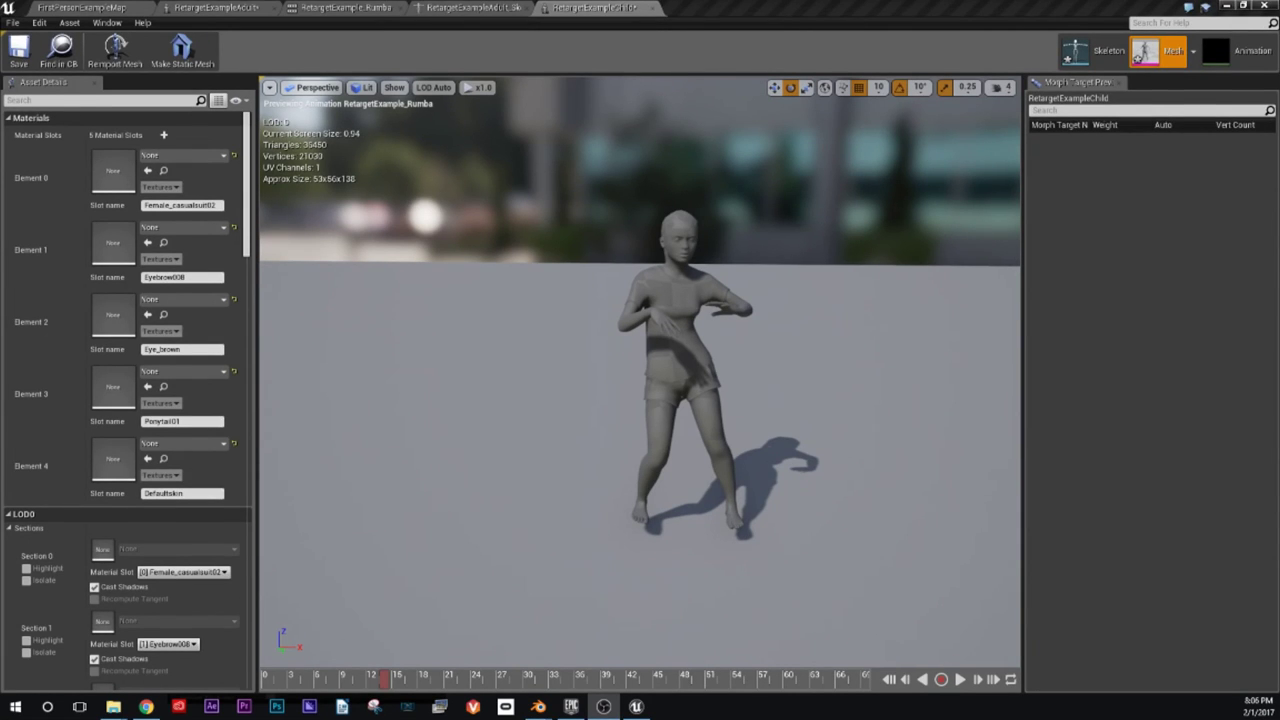
Step: Return to the RetargetExampleAdult_Skeleton editor to review the bones' translation retargeting modes
left_click(498, 7)
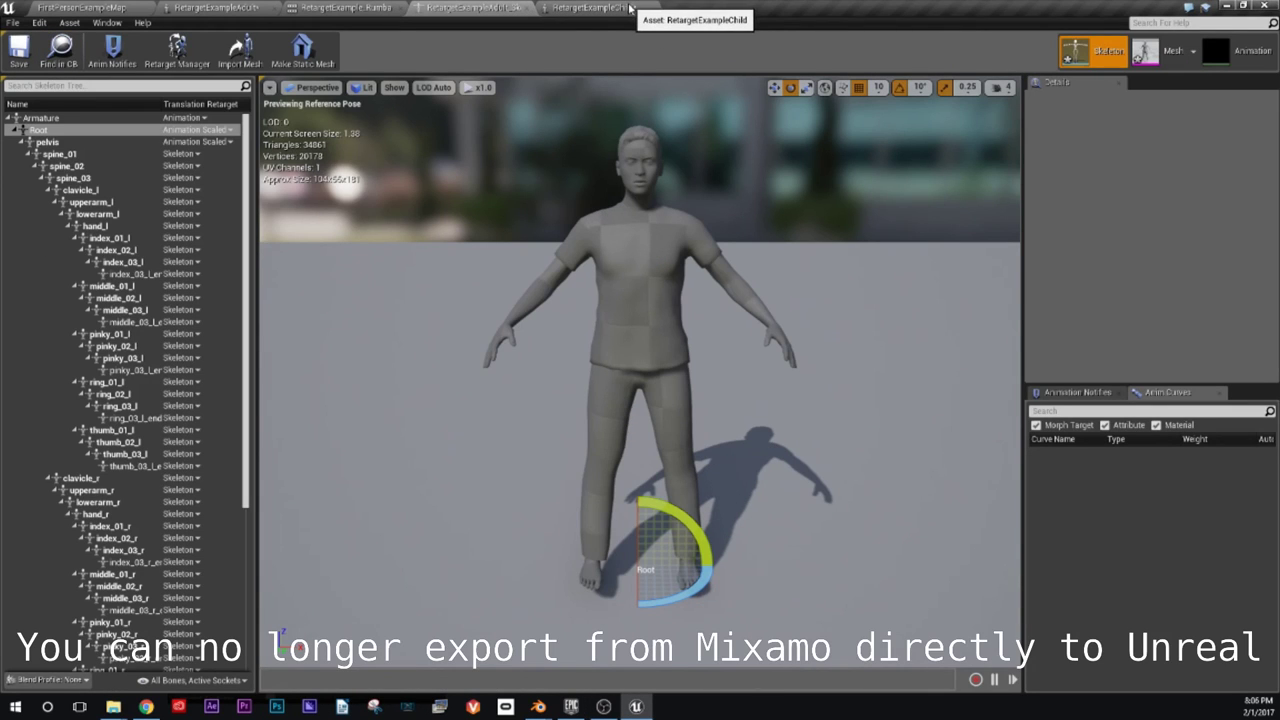